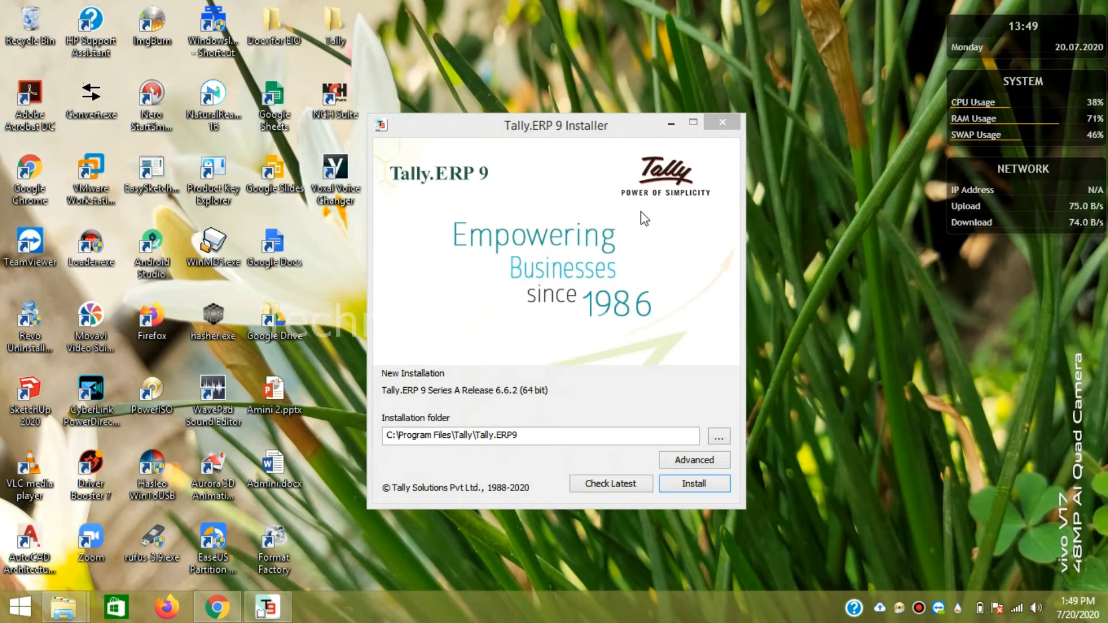
- Install Tally.ERP 9 Release 6.6.2 into the default C:\Program Files\Tally\Tally.ERP9 folder
{"action": "left_click", "coordinate": [684, 486]}
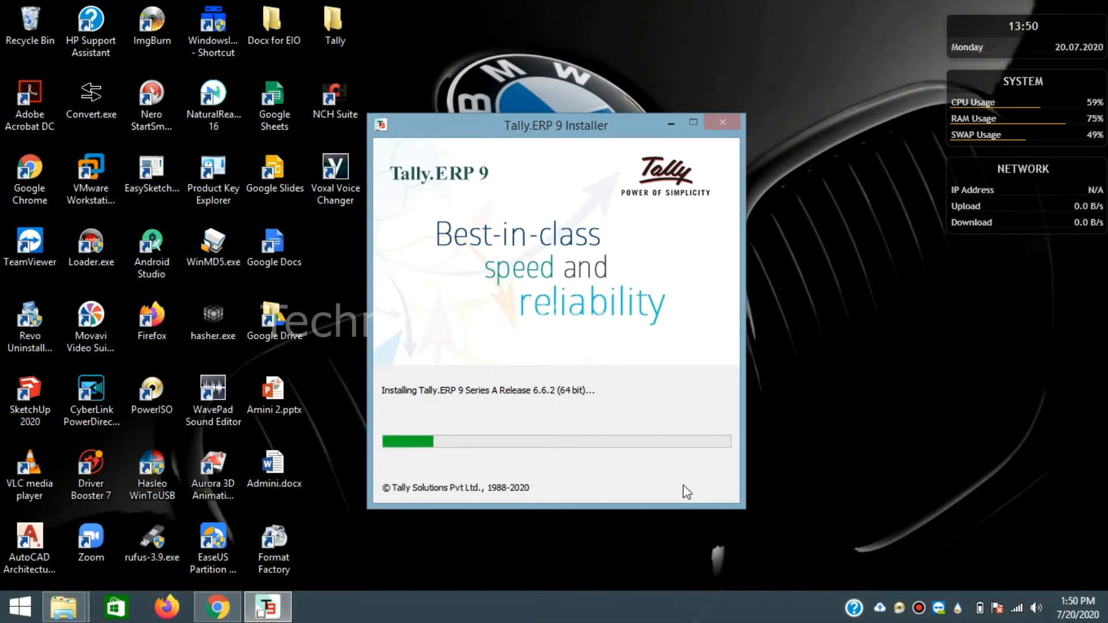
{"action": "left_click", "coordinate": [848, 345]}
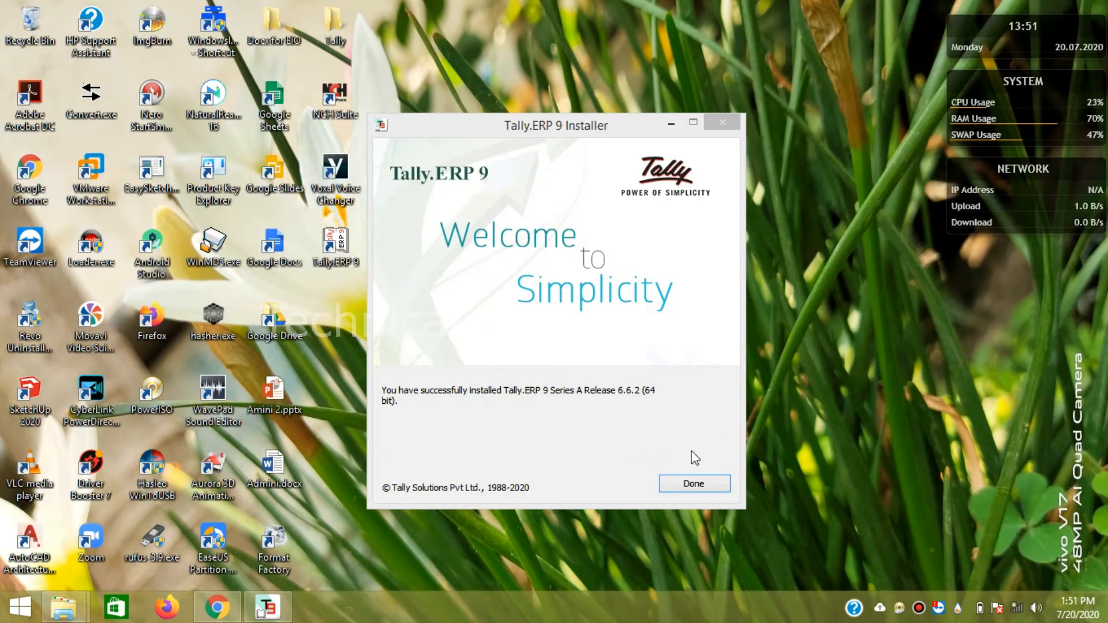
- Close the installer once Tally.ERP 9 reports successful installation
{"action": "left_click", "coordinate": [685, 485]}
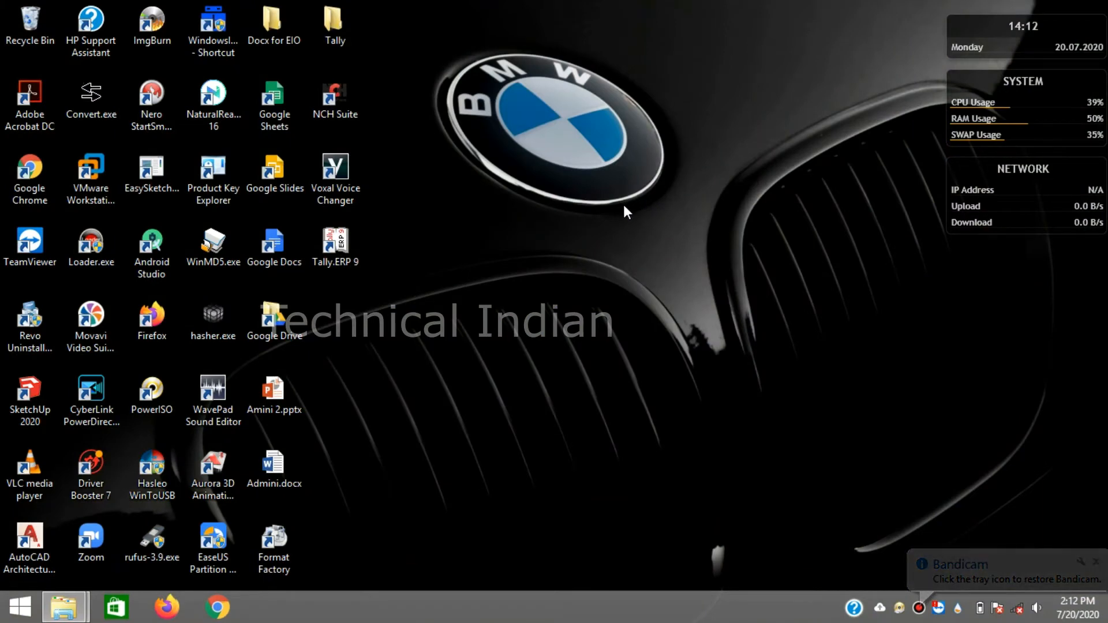
- Launch Tally.ERP 9 from the desktop and start working in Educational Mode
{"action": "double_click", "coordinate": [341, 247]}
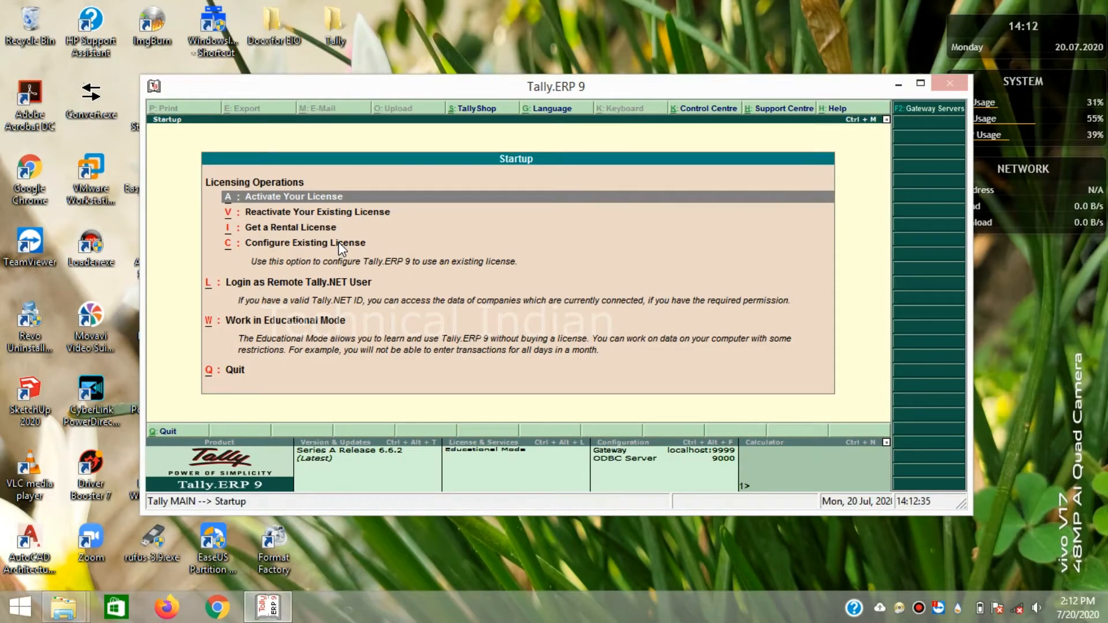
{"action": "key", "text": "Down"}
{"action": "key", "text": "Down"}
{"action": "key", "text": "Down"}
{"action": "key", "text": "Down"}
{"action": "key", "text": "Down"}
{"action": "key", "text": "Down"}
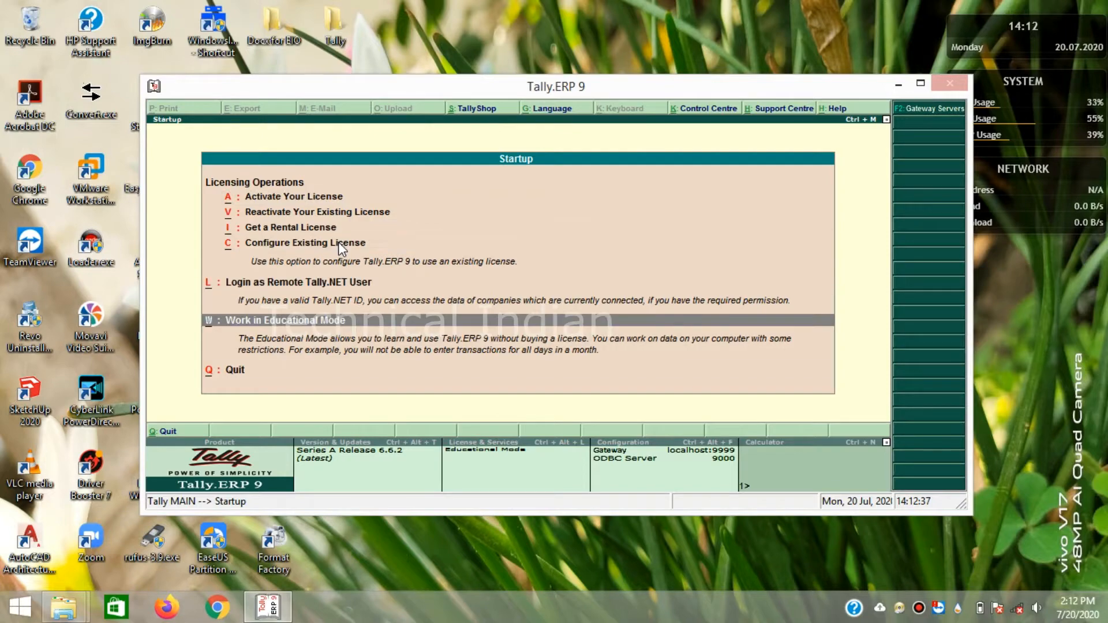
{"action": "key", "text": "Up"}
{"action": "key", "text": "Return"}
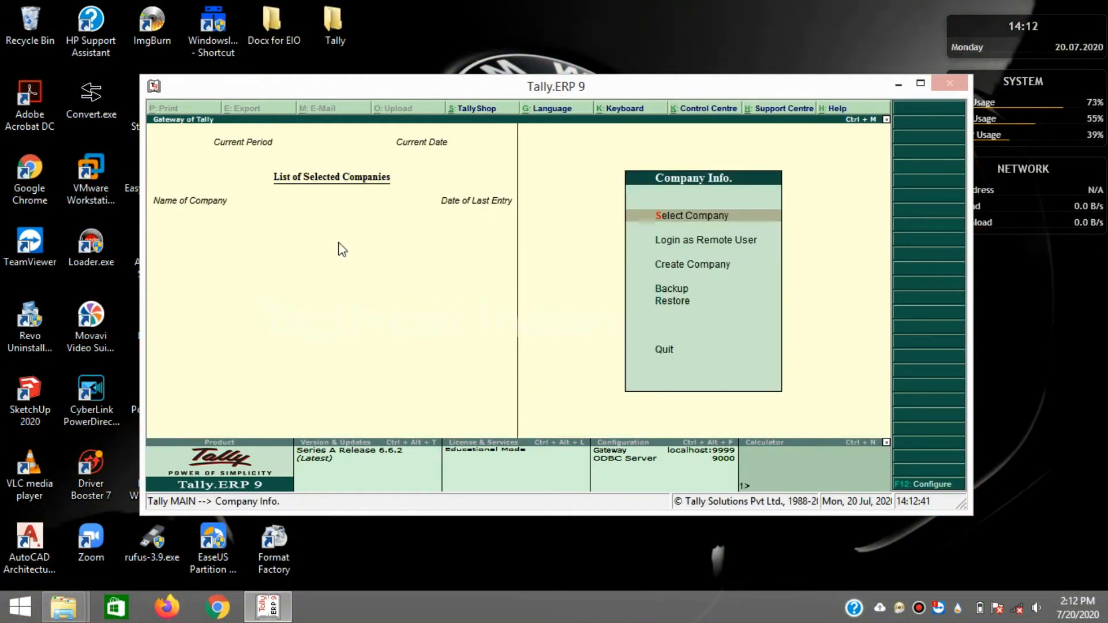
- Choose Create Company to bring up the Company Creation form
{"action": "key", "text": "Down"}
{"action": "key", "text": "Down"}
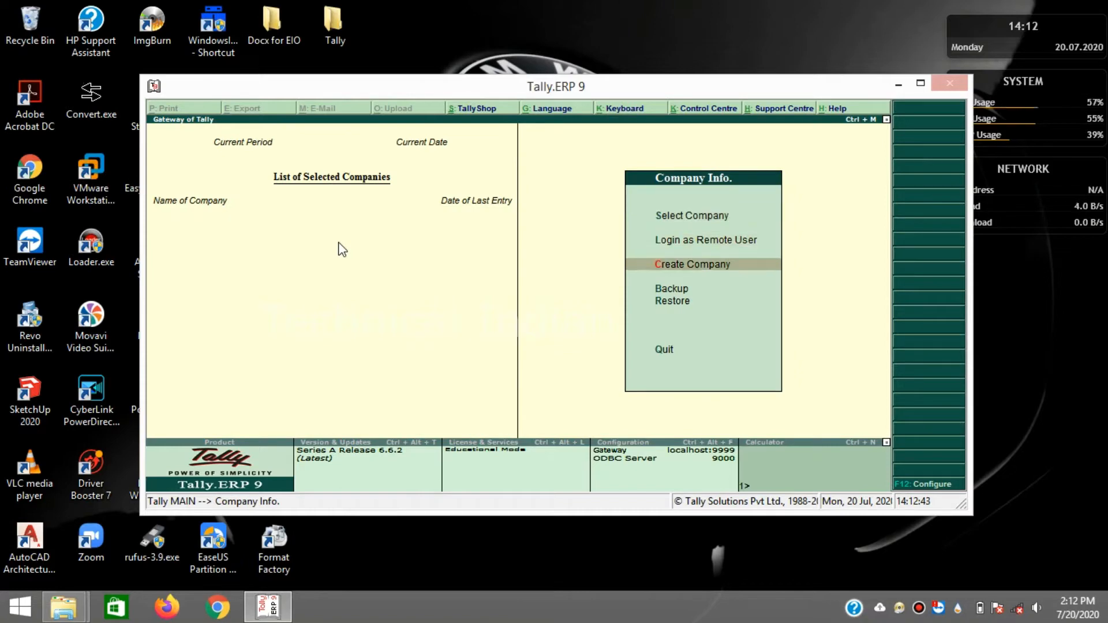
{"action": "key", "text": "Up"}
{"action": "key", "text": "Up"}
{"action": "key", "text": "Up"}
{"action": "key", "text": "Down"}
{"action": "key", "text": "Down"}
{"action": "key", "text": "Down"}
{"action": "key", "text": "Return"}
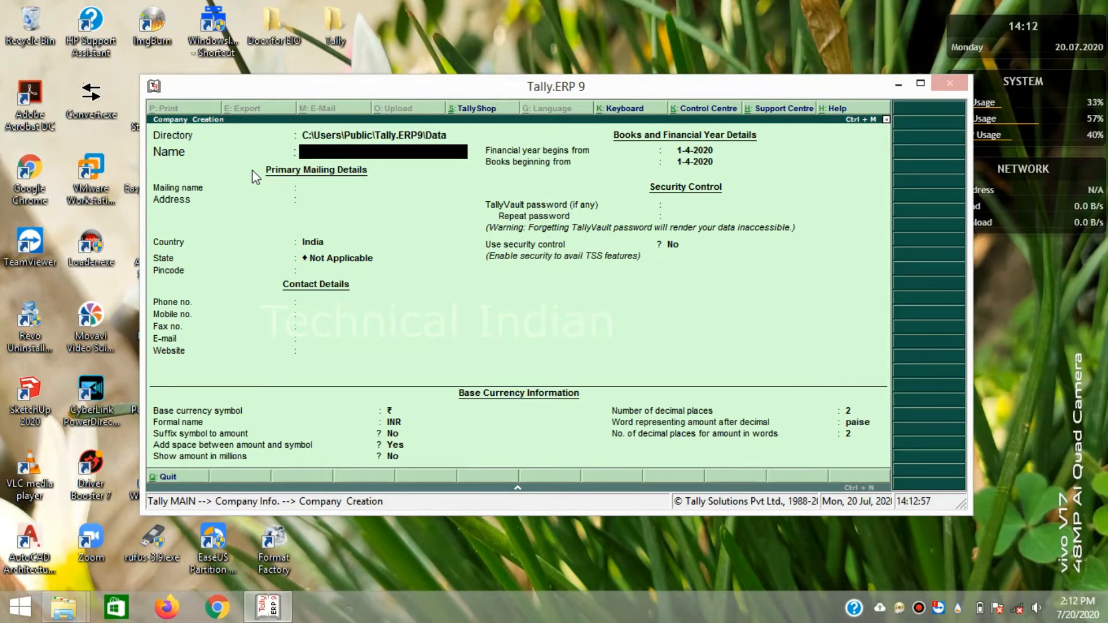
- Name the company XYZ Company, keep its mailing name, and enter address 'Full Address'
{"action": "type", "text": "XYZ Company"}
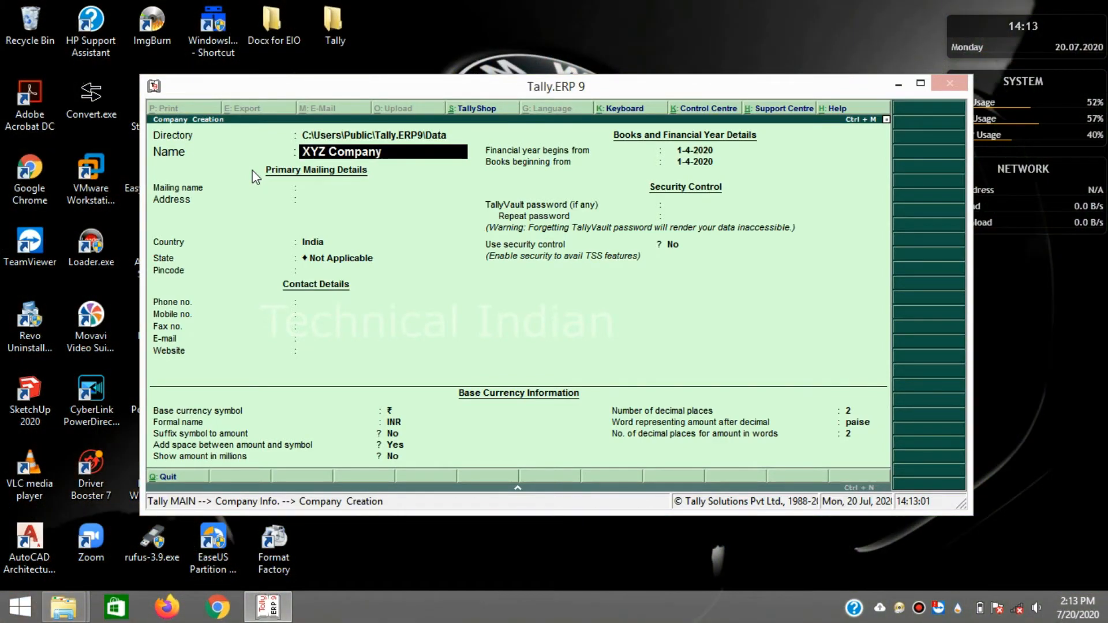
{"action": "key", "text": "Return"}
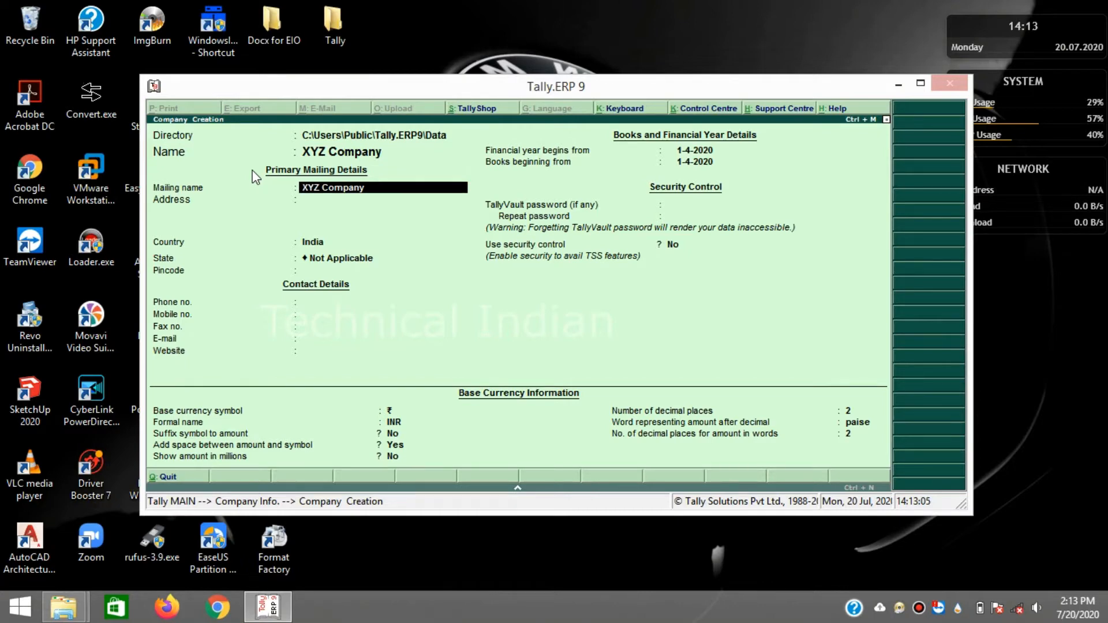
{"action": "key", "text": "Return"}
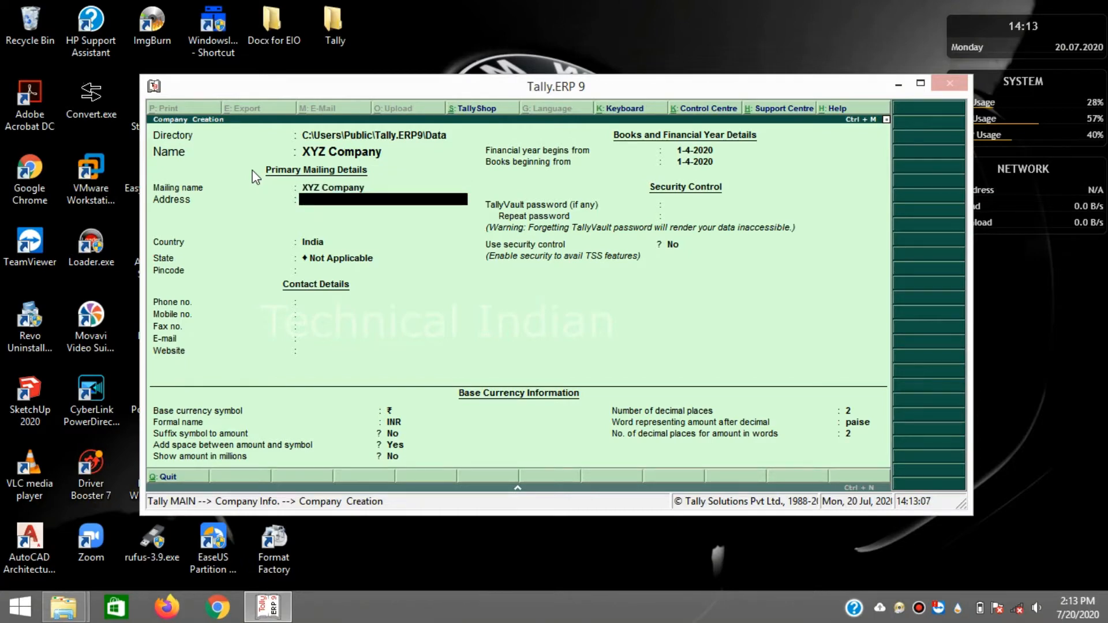
{"action": "type", "text": "Full D"}
{"action": "key", "text": "BackSpace"}
{"action": "type", "text": "A"}
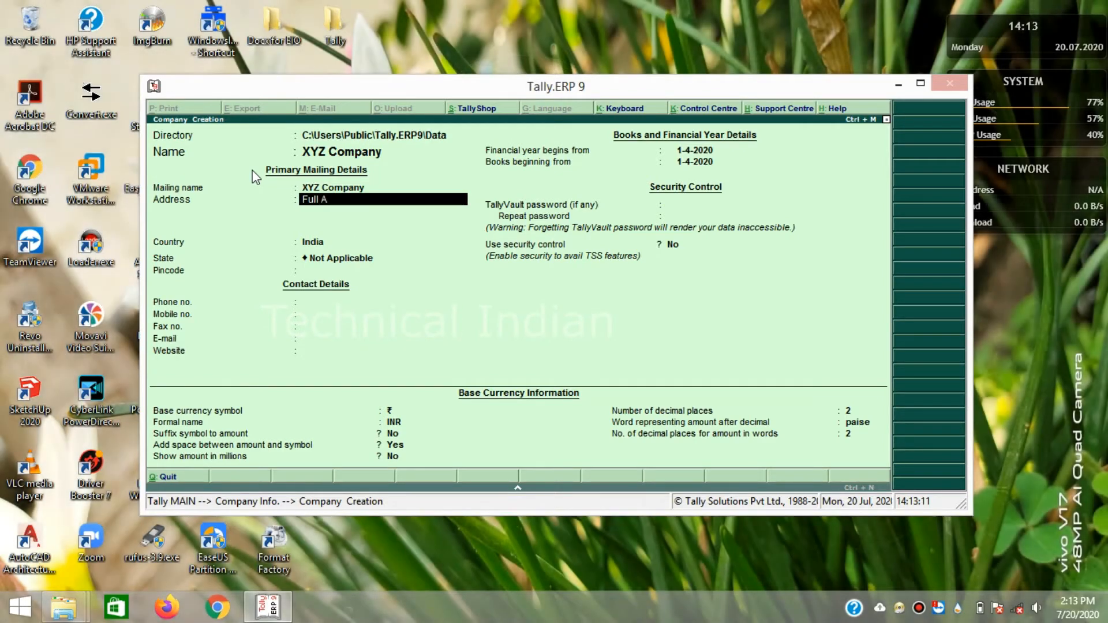
{"action": "type", "text": "ddress"}
{"action": "key", "text": "Return"}
{"action": "key", "text": "Return"}
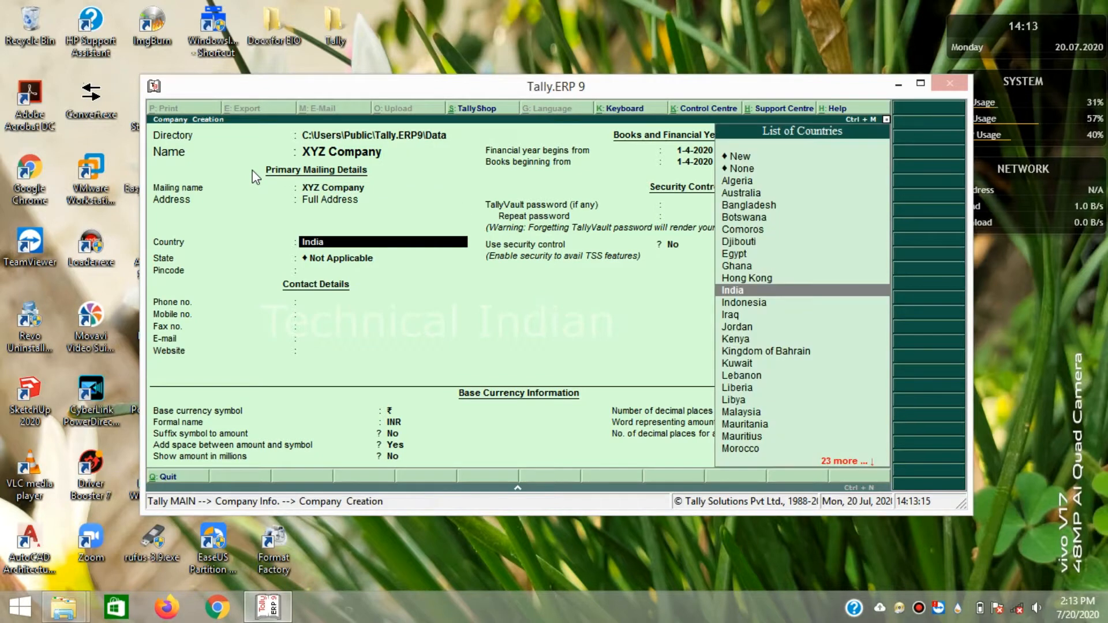
{"action": "key", "text": "Return"}
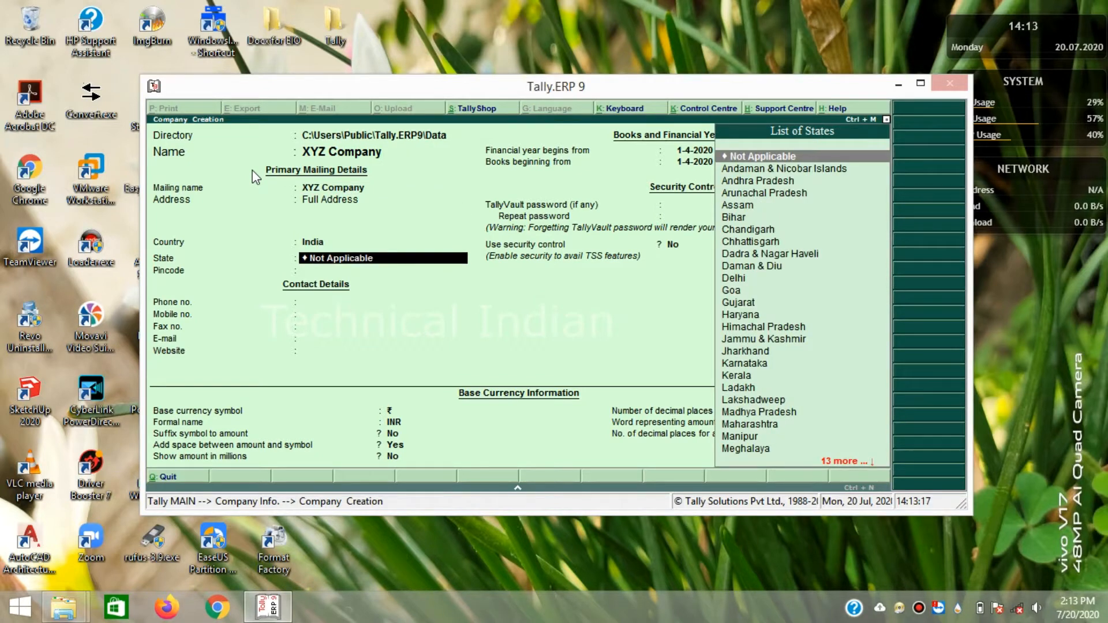
- Set state Karnataka, pincode 560000, and enter the company's phone number
{"action": "type", "text": "Kar"}
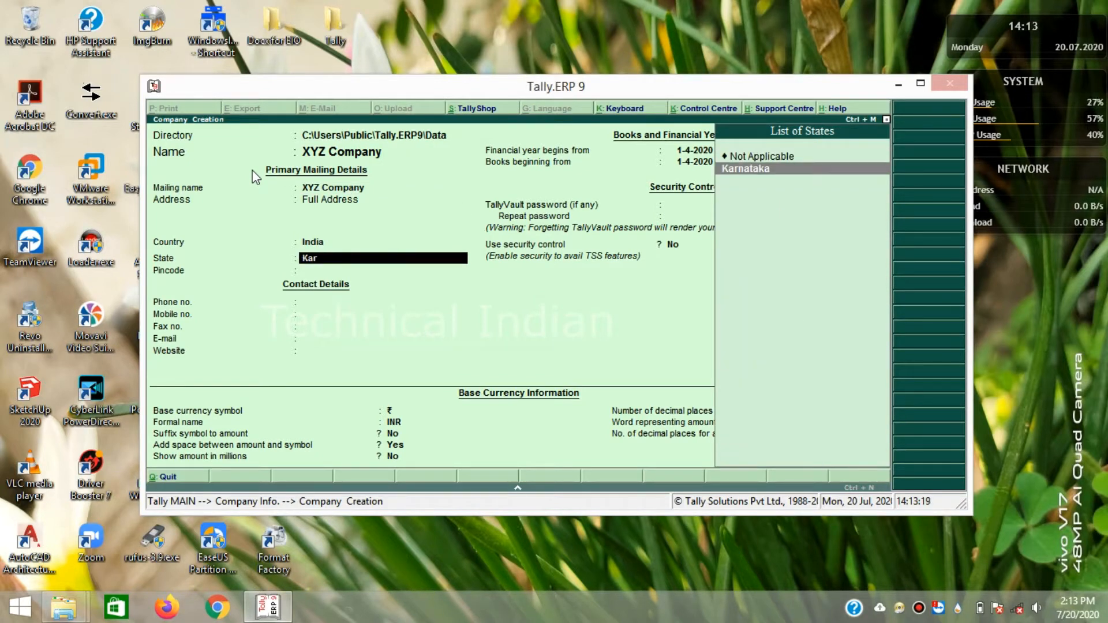
{"action": "key", "text": "Return"}
{"action": "type", "text": "560000"}
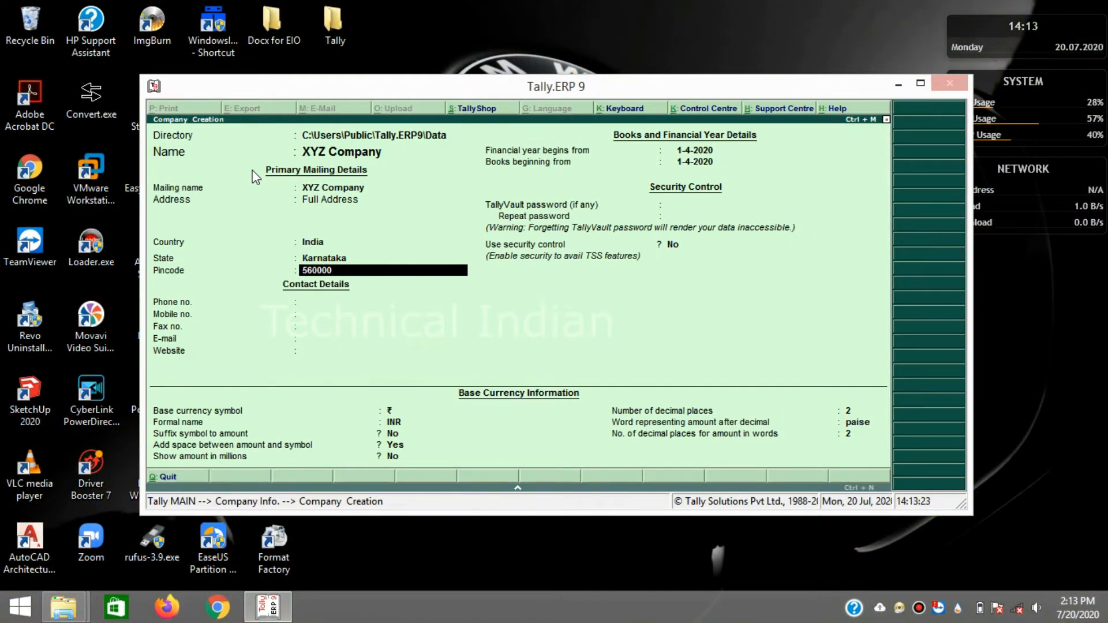
{"action": "key", "text": "Return"}
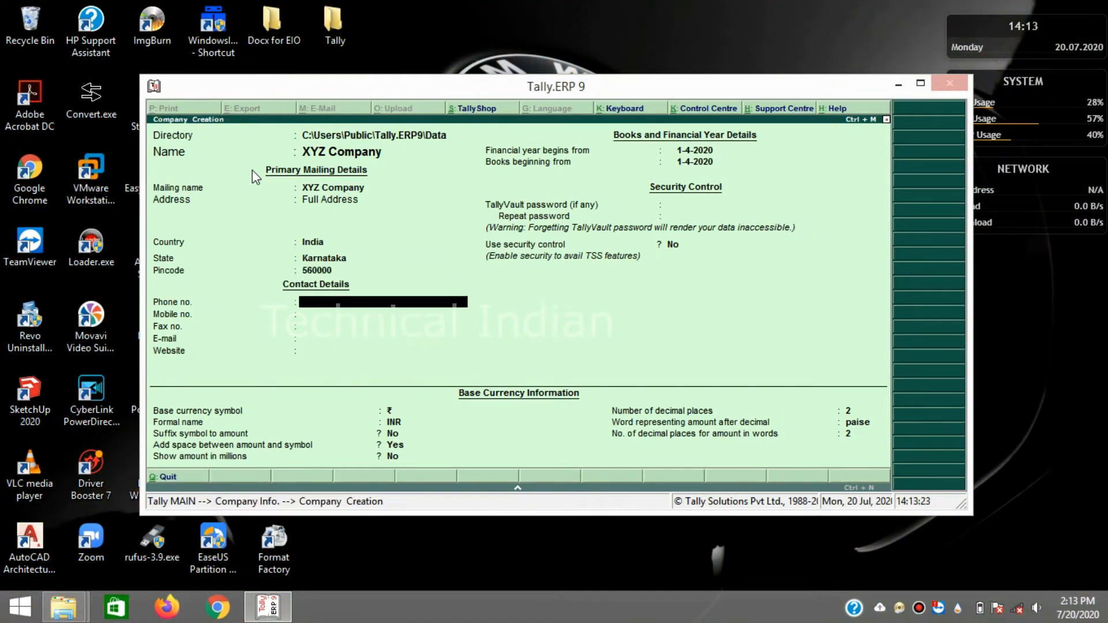
{"action": "type", "text": "9999999999"}
{"action": "key", "text": "Return"}
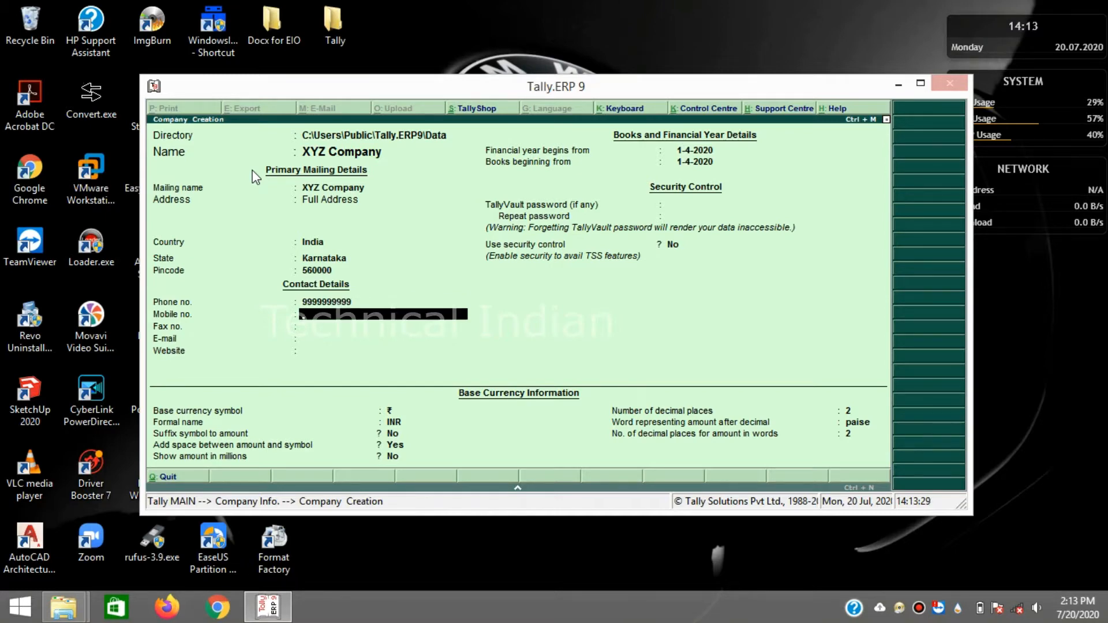
- Keep the remaining fields at their defaults, including the financial year from 1-4-2020 and no security
{"action": "key", "text": "Return"}
{"action": "key", "text": "Return"}
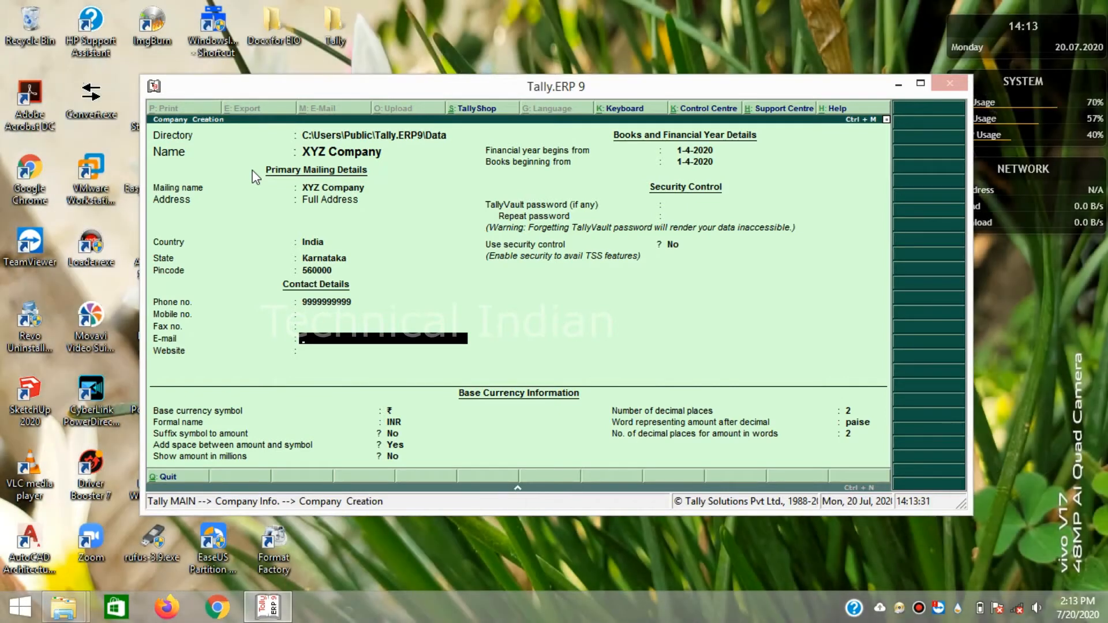
{"action": "key", "text": "Return"}
{"action": "key", "text": "Return"}
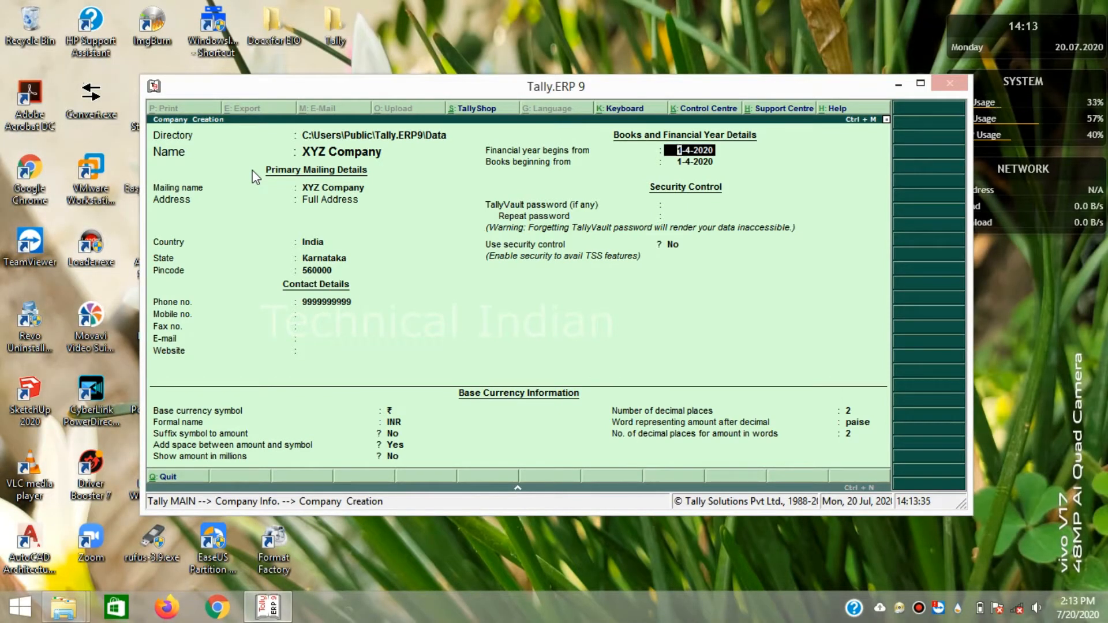
{"action": "key", "text": "Return"}
{"action": "key", "text": "Return"}
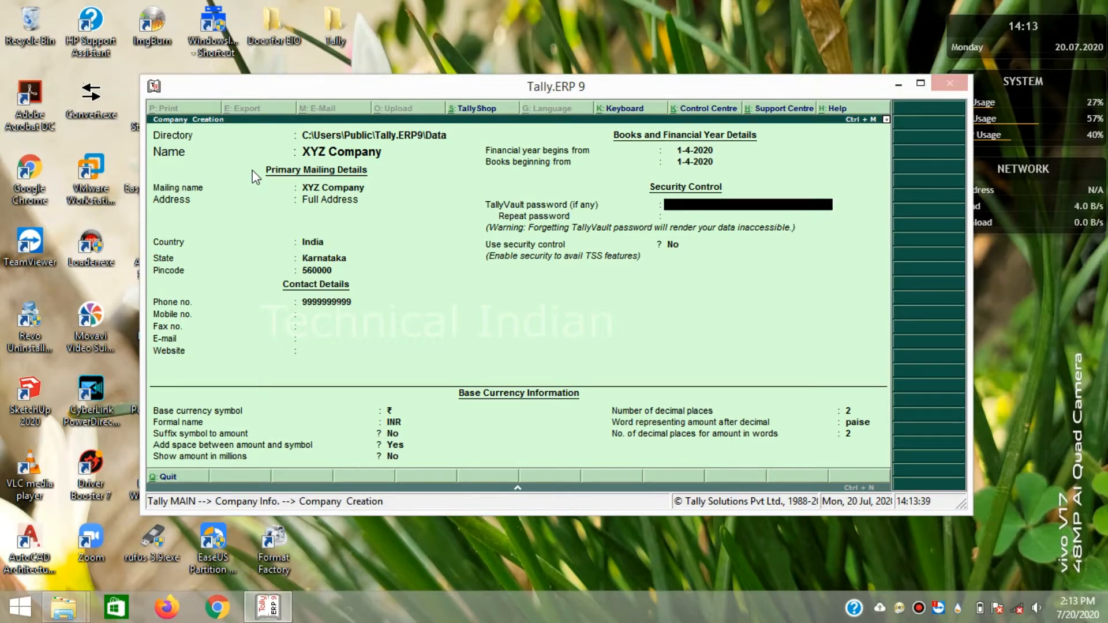
{"action": "key", "text": "Return"}
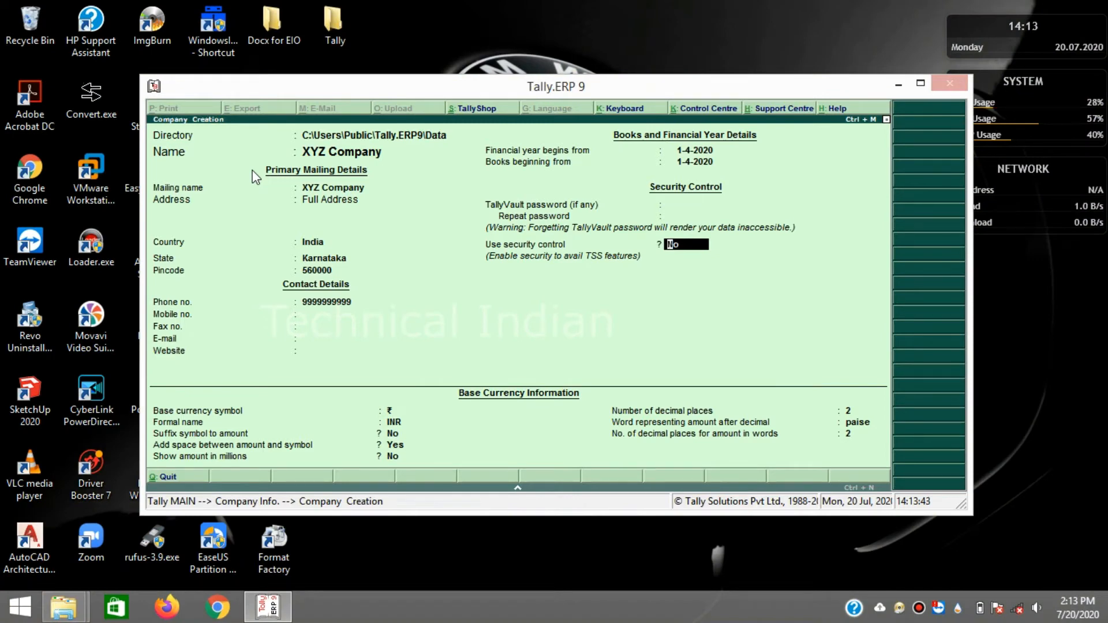
{"action": "key", "text": "Return"}
{"action": "key", "text": "Return"}
{"action": "key", "text": "Return"}
{"action": "key", "text": "Return"}
{"action": "key", "text": "Return"}
{"action": "key", "text": "Return"}
{"action": "key", "text": "Return"}
{"action": "key", "text": "Return"}
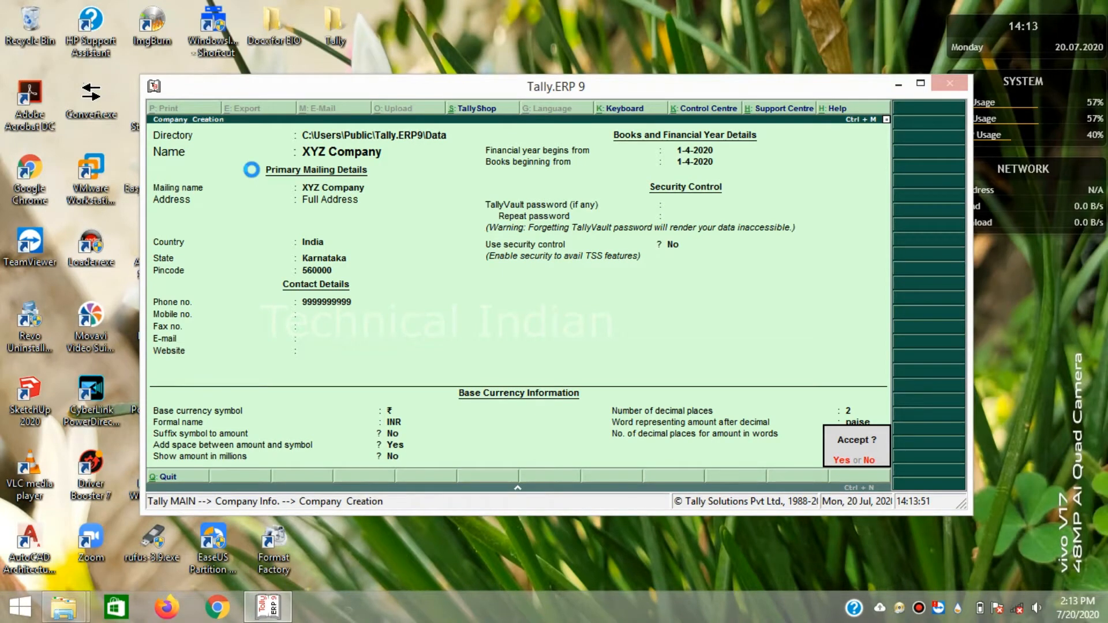
- Save XYZ Company and reopen it through Company Info's alteration option
{"action": "key", "text": "Return"}
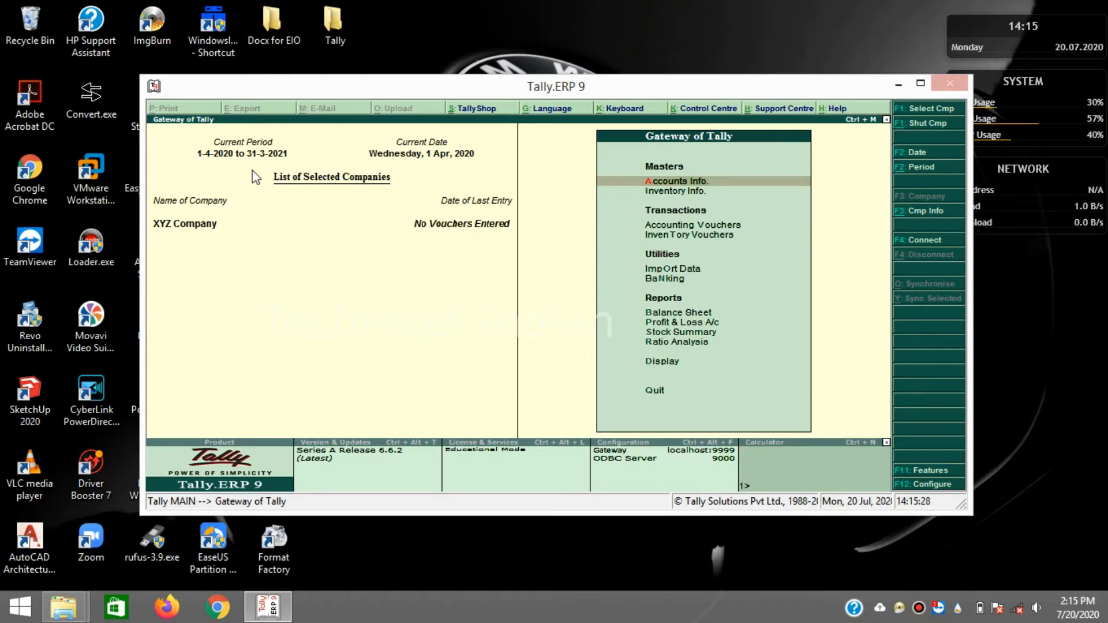
{"action": "key", "text": "alt+F3"}
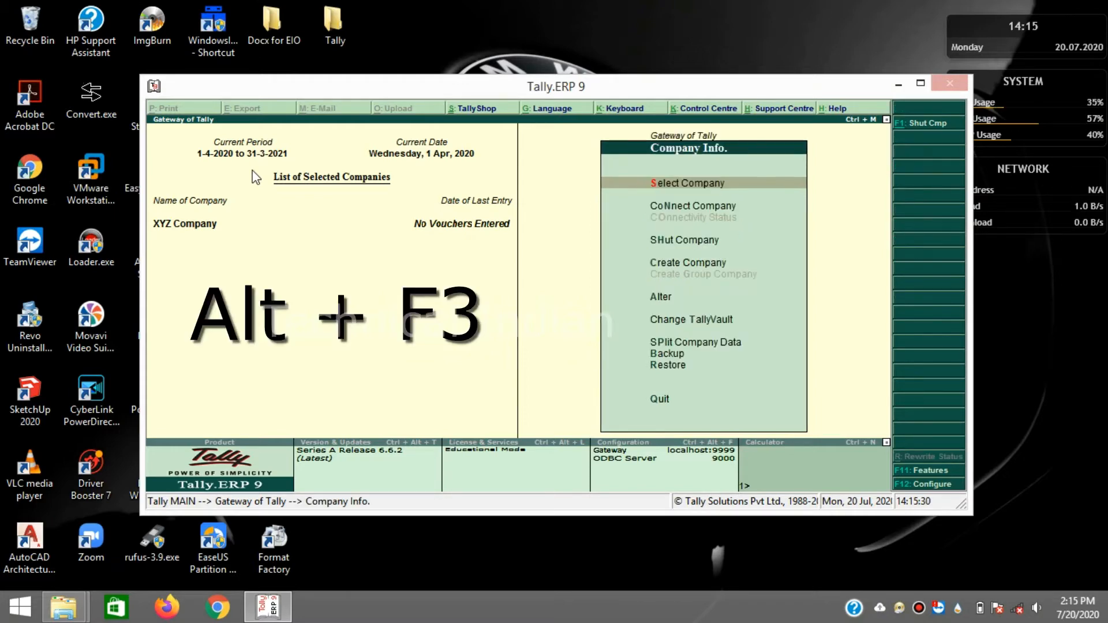
{"action": "key", "text": "Down"}
{"action": "key", "text": "Down"}
{"action": "key", "text": "Down"}
{"action": "key", "text": "Down"}
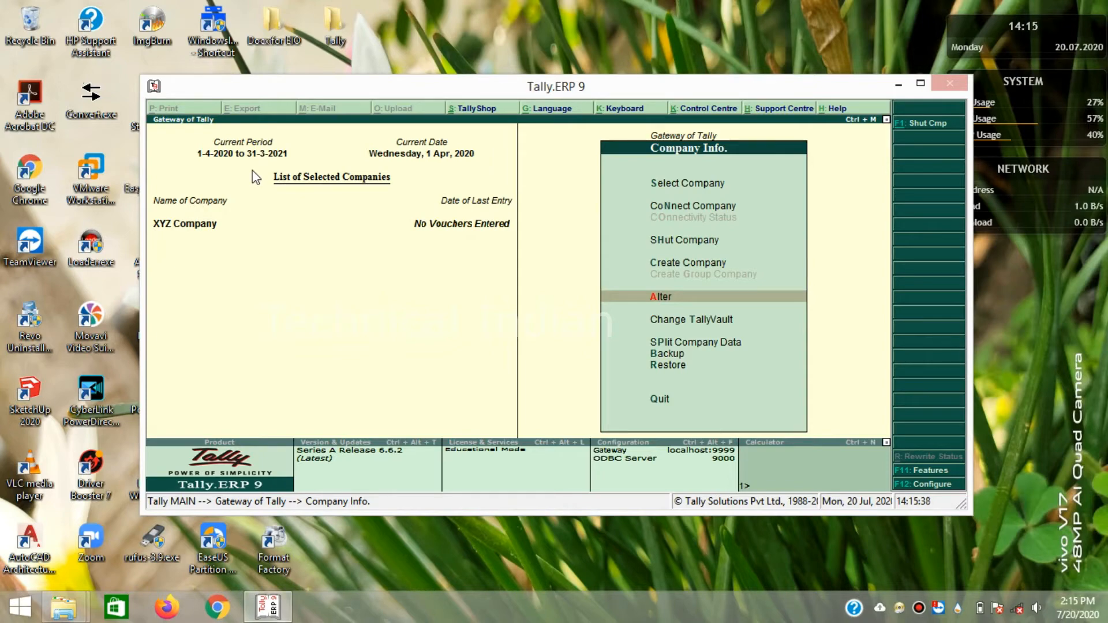
{"action": "key", "text": "Return"}
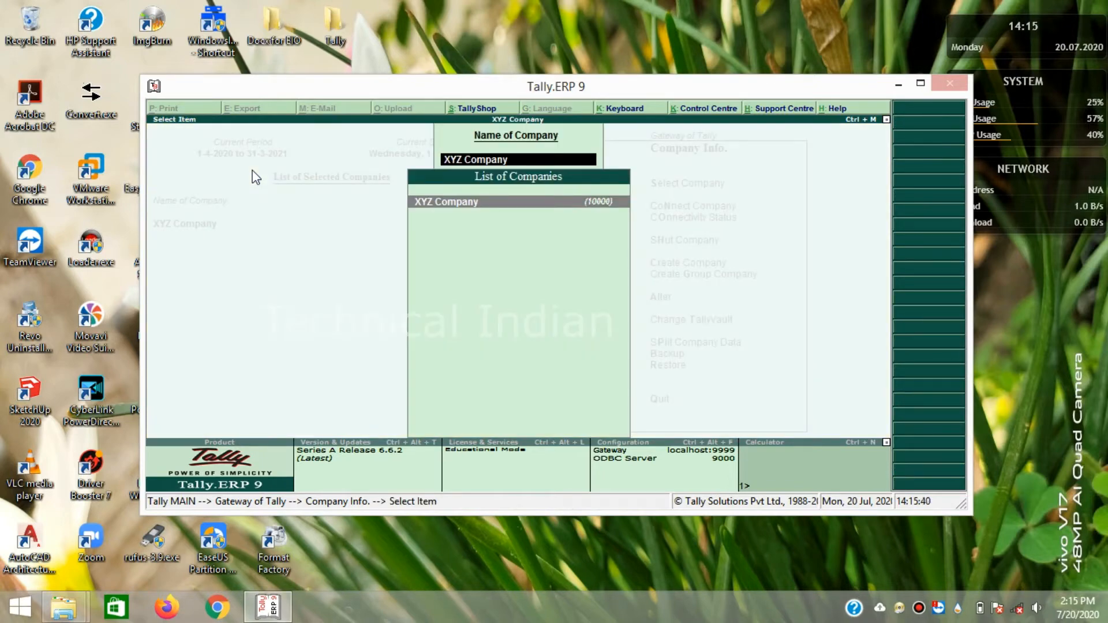
{"action": "key", "text": "Return"}
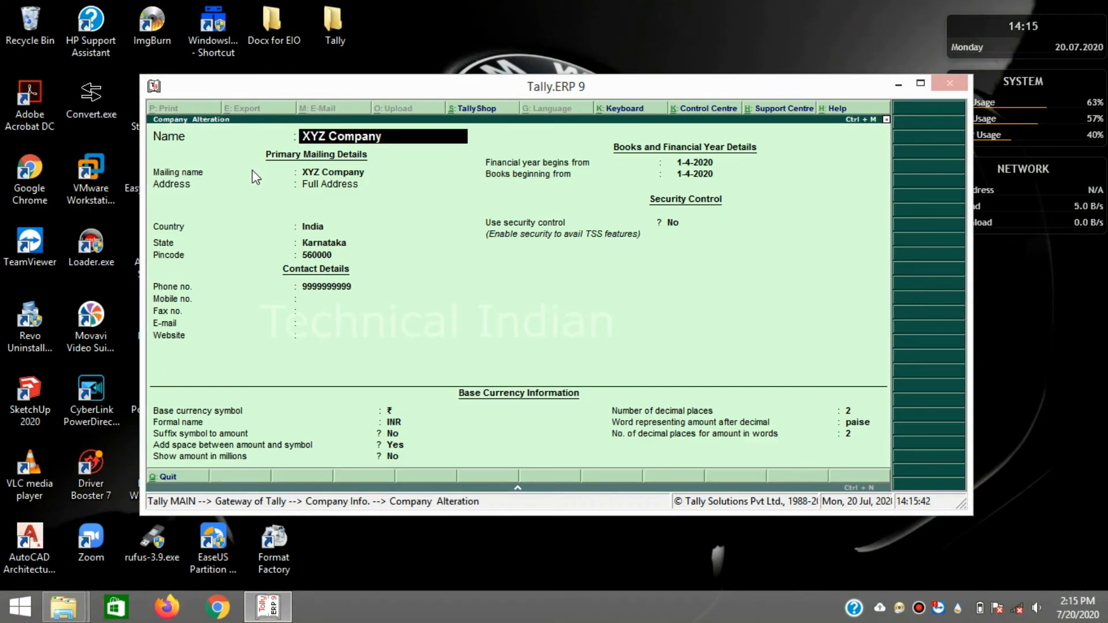
- Add the company's mobile number and accept the altered XYZ Company
{"action": "key", "text": "Return"}
{"action": "key", "text": "Return"}
{"action": "key", "text": "Return"}
{"action": "key", "text": "Return"}
{"action": "key", "text": "Return"}
{"action": "key", "text": "Return"}
{"action": "key", "text": "Return"}
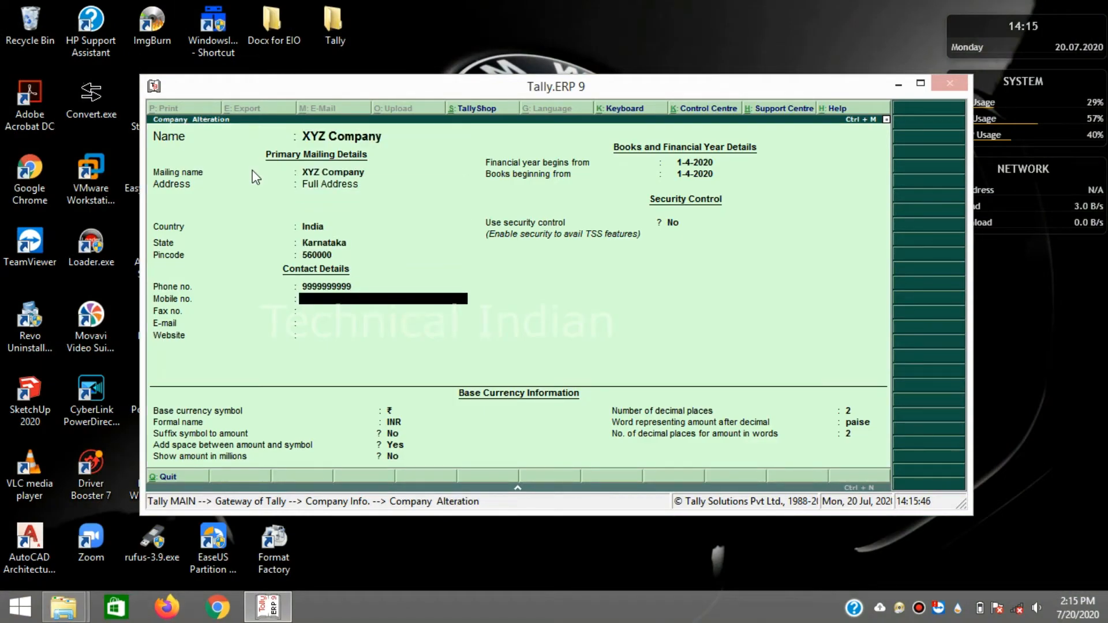
{"action": "key", "text": "Return"}
{"action": "key", "text": "Return"}
{"action": "key", "text": "Return"}
{"action": "key", "text": "Return"}
{"action": "key", "text": "Return"}
{"action": "key", "text": "Return"}
{"action": "key", "text": "Return"}
{"action": "key", "text": "Return"}
{"action": "key", "text": "Return"}
{"action": "key", "text": "Return"}
{"action": "key", "text": "Return"}
{"action": "key", "text": "Return"}
{"action": "key", "text": "Return"}
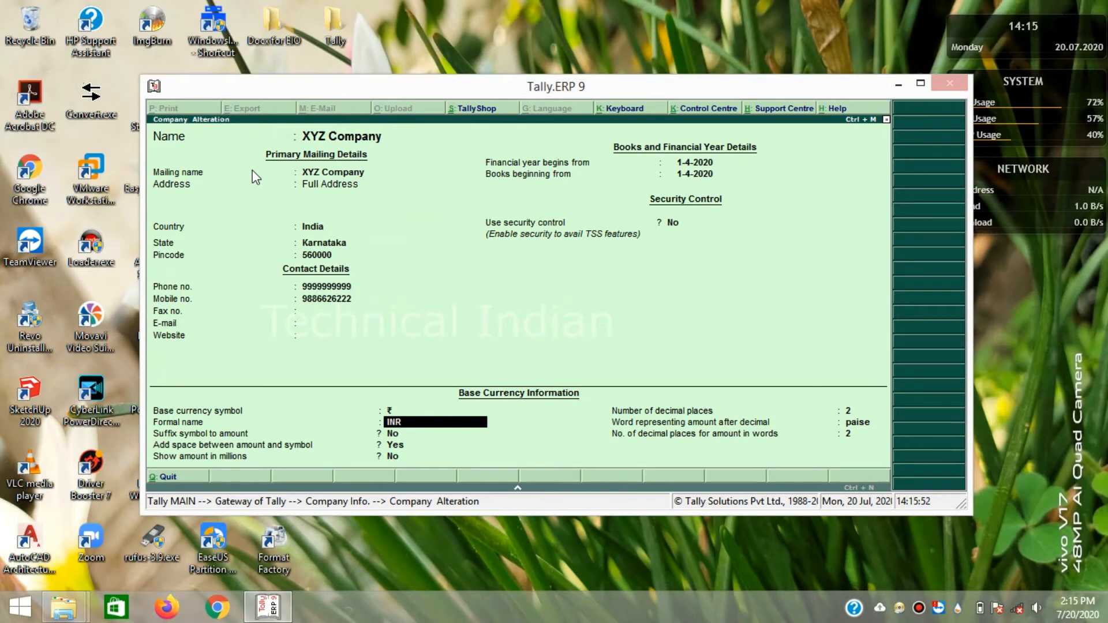
{"action": "key", "text": "Return"}
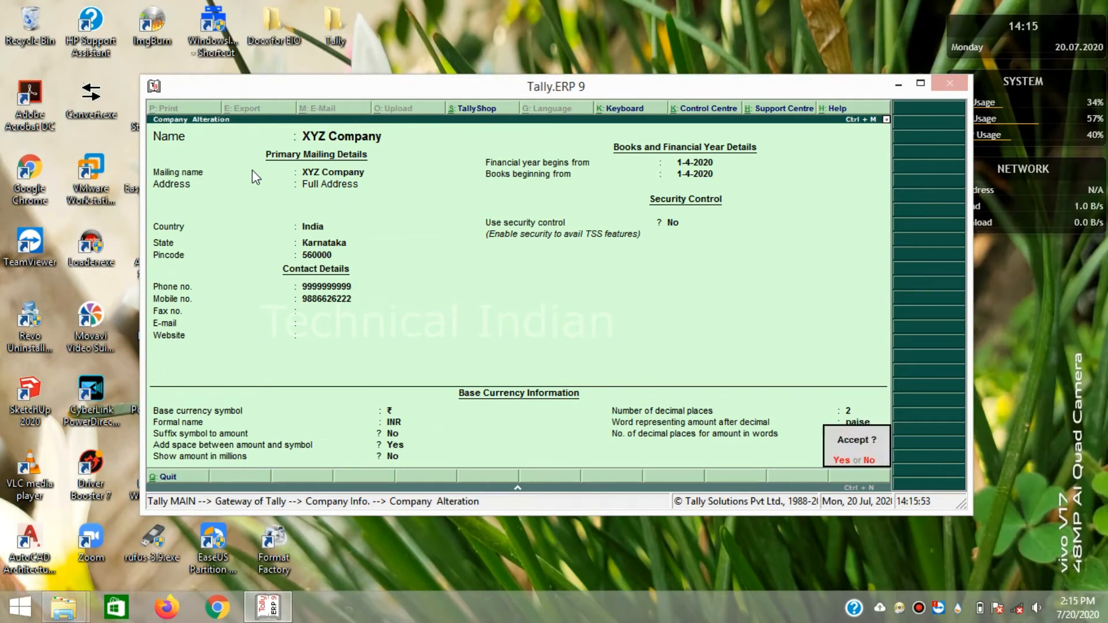
{"action": "key", "text": "y"}
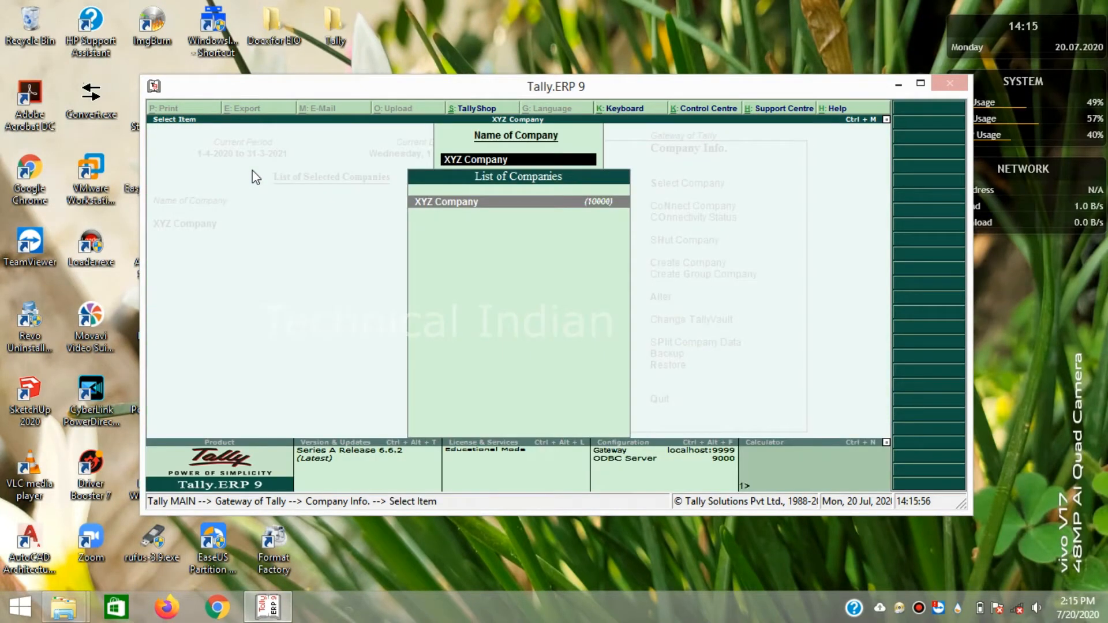
- Back out of the company list to the Gateway of Tally
{"action": "key", "text": "Escape"}
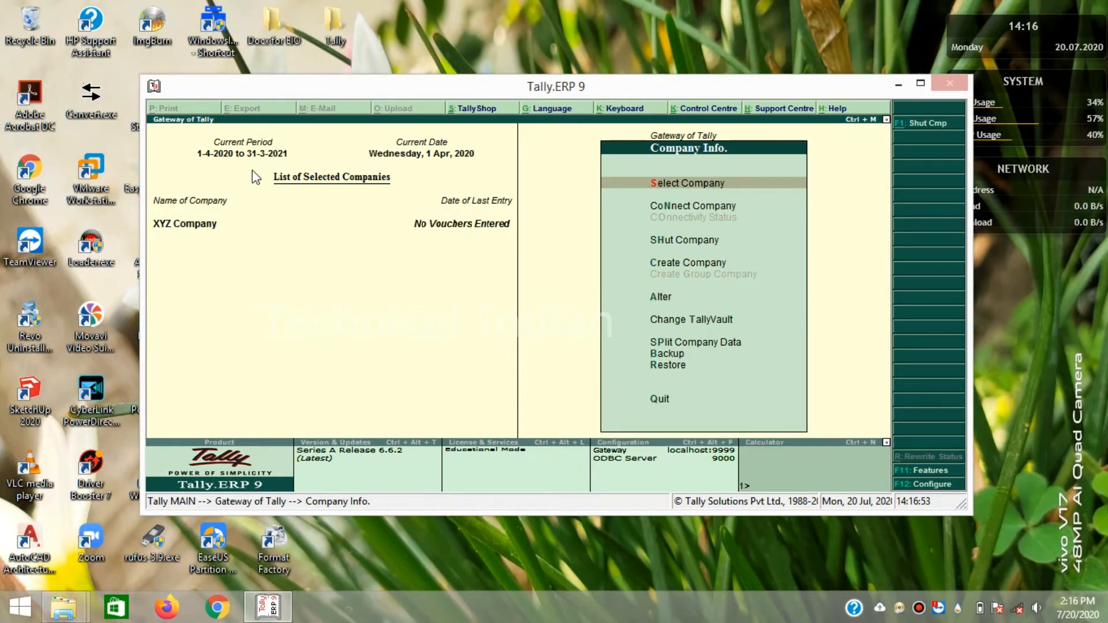
{"action": "key", "text": "Escape"}
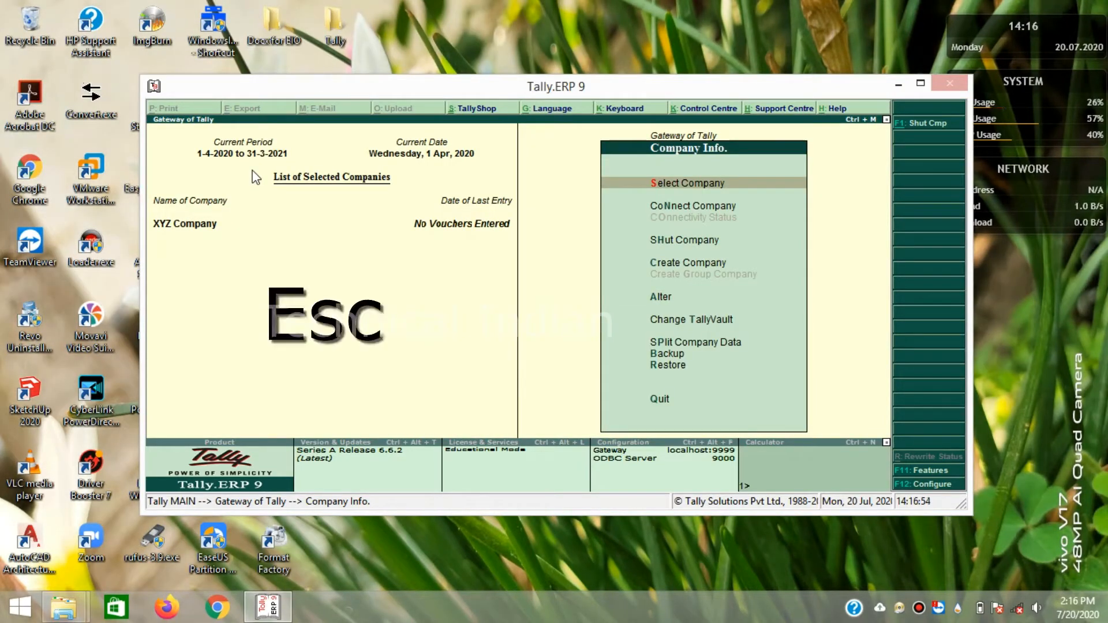
{"action": "key", "text": "Escape"}
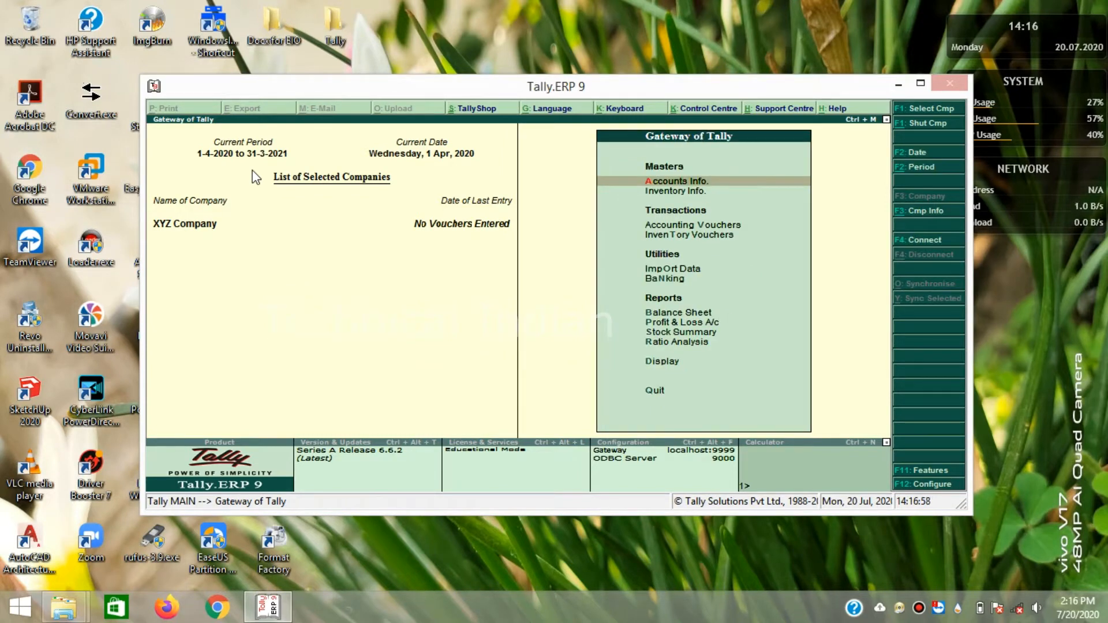
{"action": "key", "text": "Down"}
{"action": "key", "text": "Down"}
{"action": "key", "text": "Down"}
{"action": "key", "text": "Up"}
{"action": "key", "text": "Up"}
{"action": "key", "text": "Up"}
{"action": "key", "text": "Up"}
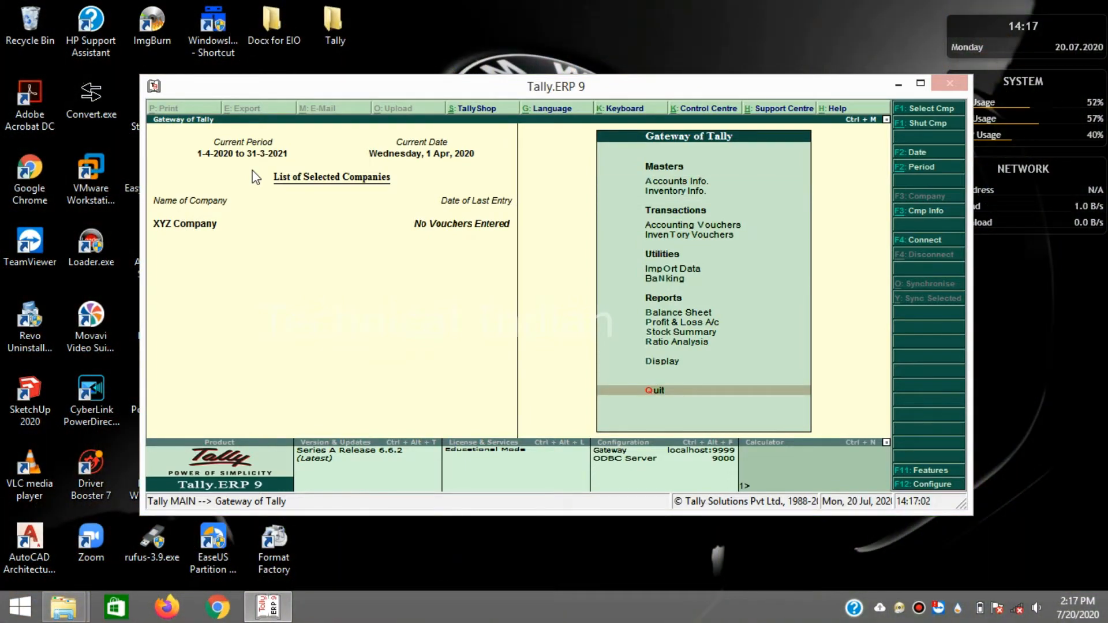
- Open the Company Info menu with Alt+F3 and highlight Create Company
{"action": "key", "text": "alt+F3"}
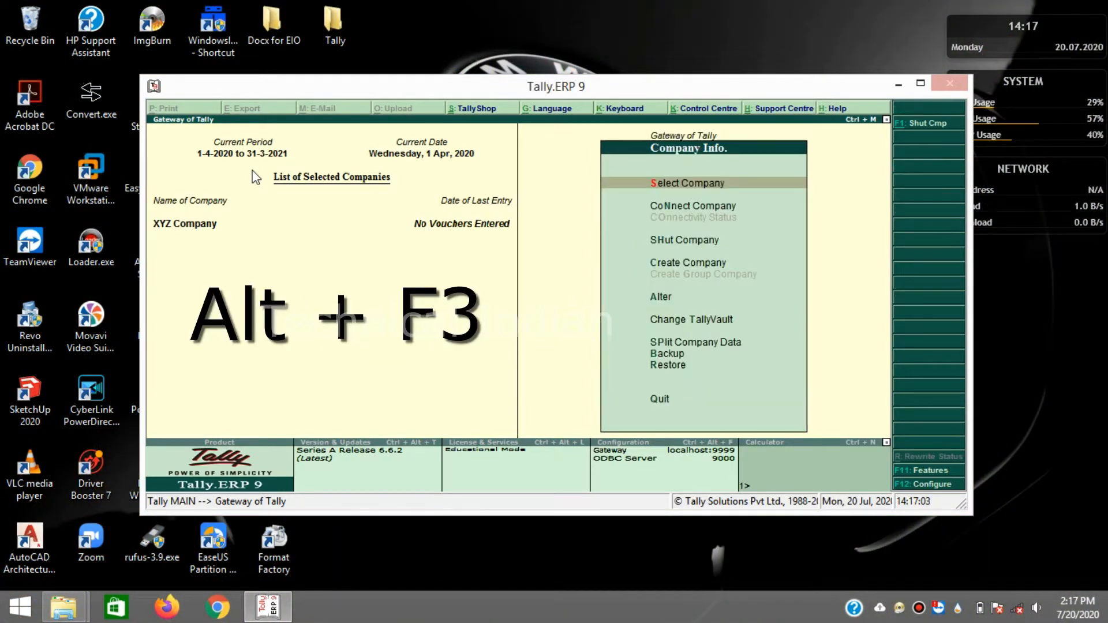
{"action": "key", "text": "Down"}
{"action": "key", "text": "Down"}
{"action": "key", "text": "Down"}
{"action": "key", "text": "Down"}
{"action": "key", "text": "Down"}
{"action": "key", "text": "Up"}
{"action": "key", "text": "Up"}
{"action": "key", "text": "Up"}
{"action": "key", "text": "Up"}
{"action": "key", "text": "Up"}
{"action": "key", "text": "Up"}
{"action": "key", "text": "Down"}
{"action": "key", "text": "Down"}
{"action": "key", "text": "Down"}
{"action": "key", "text": "Down"}
{"action": "key", "text": "Down"}
{"action": "key", "text": "Down"}
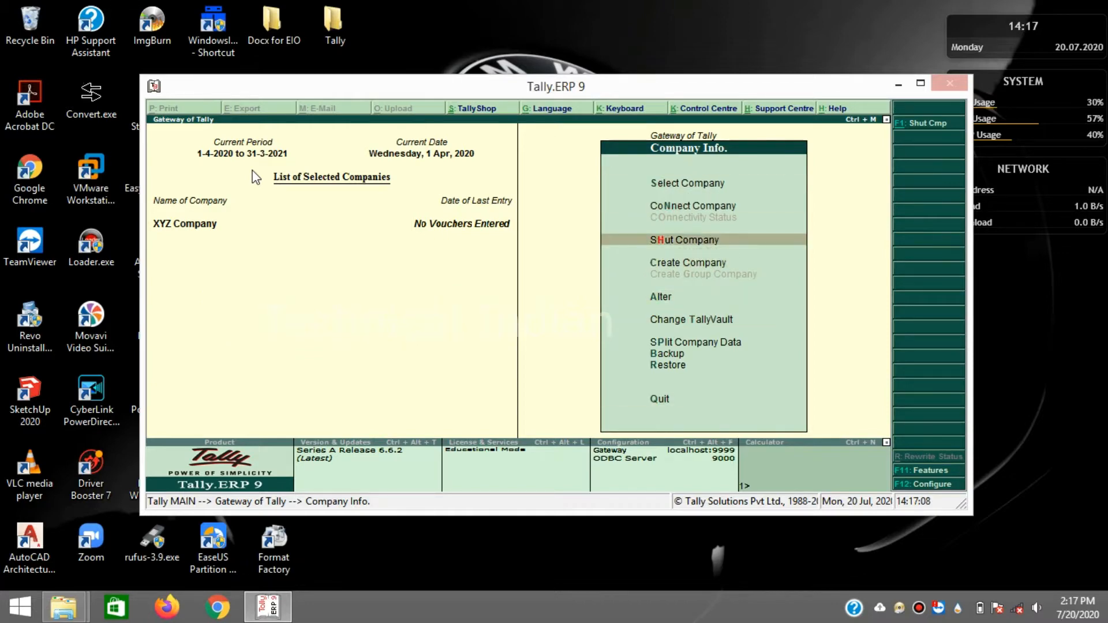
{"action": "key", "text": "Down"}
{"action": "key", "text": "Down"}
{"action": "key", "text": "Down"}
{"action": "key", "text": "Down"}
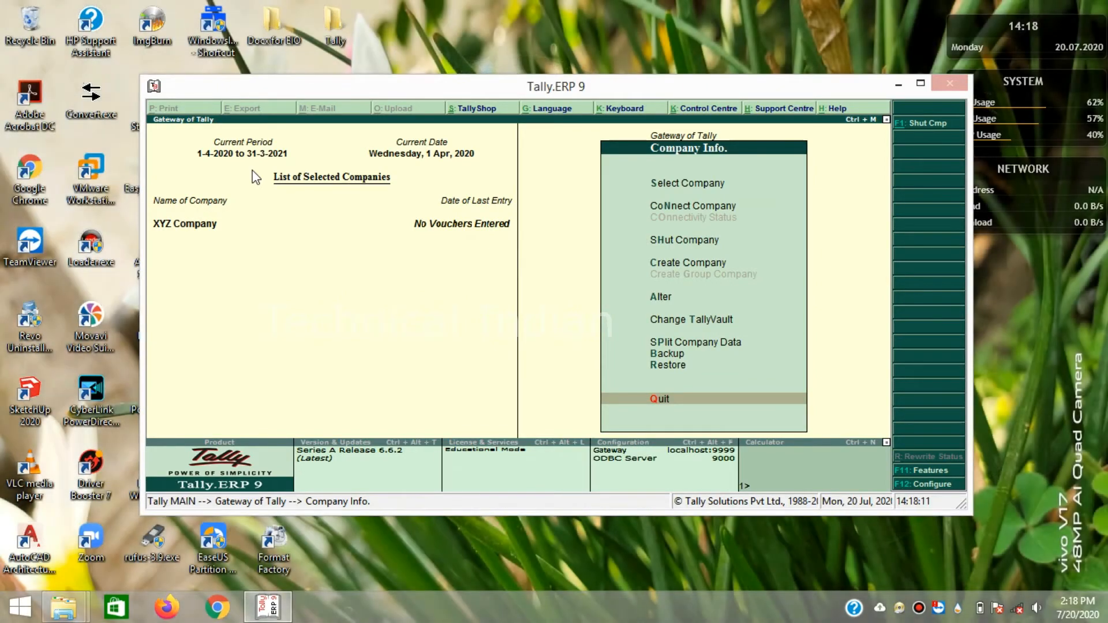
{"action": "key", "text": "Up"}
{"action": "key", "text": "Up"}
{"action": "key", "text": "Up"}
{"action": "key", "text": "Up"}
{"action": "key", "text": "Up"}
{"action": "key", "text": "Up"}
{"action": "key", "text": "Down"}
{"action": "key", "text": "Down"}
{"action": "key", "text": "Up"}
{"action": "key", "text": "Up"}
{"action": "key", "text": "Up"}
{"action": "key", "text": "Down"}
{"action": "key", "text": "Down"}
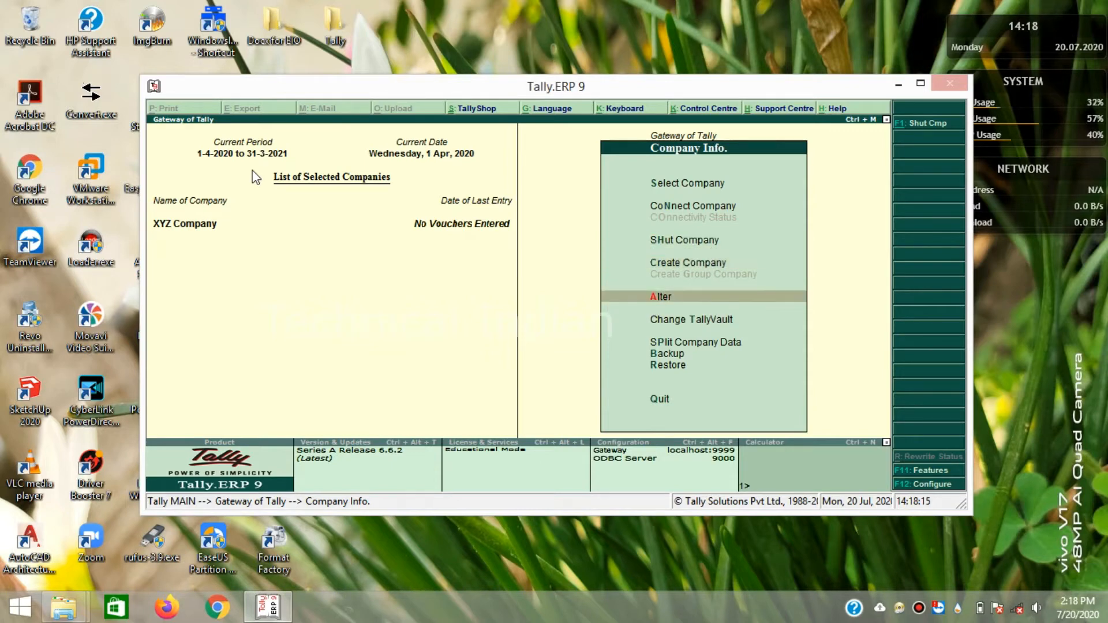
{"action": "key", "text": "Up"}
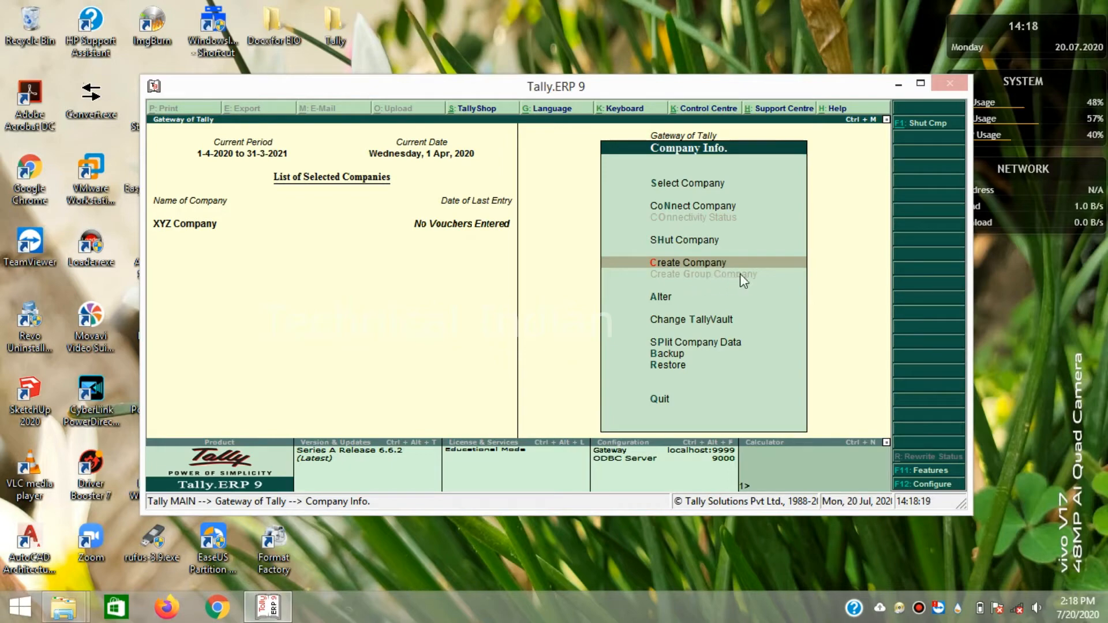
{"action": "key", "text": "Down"}
{"action": "key", "text": "Up"}
{"action": "key", "text": "Up"}
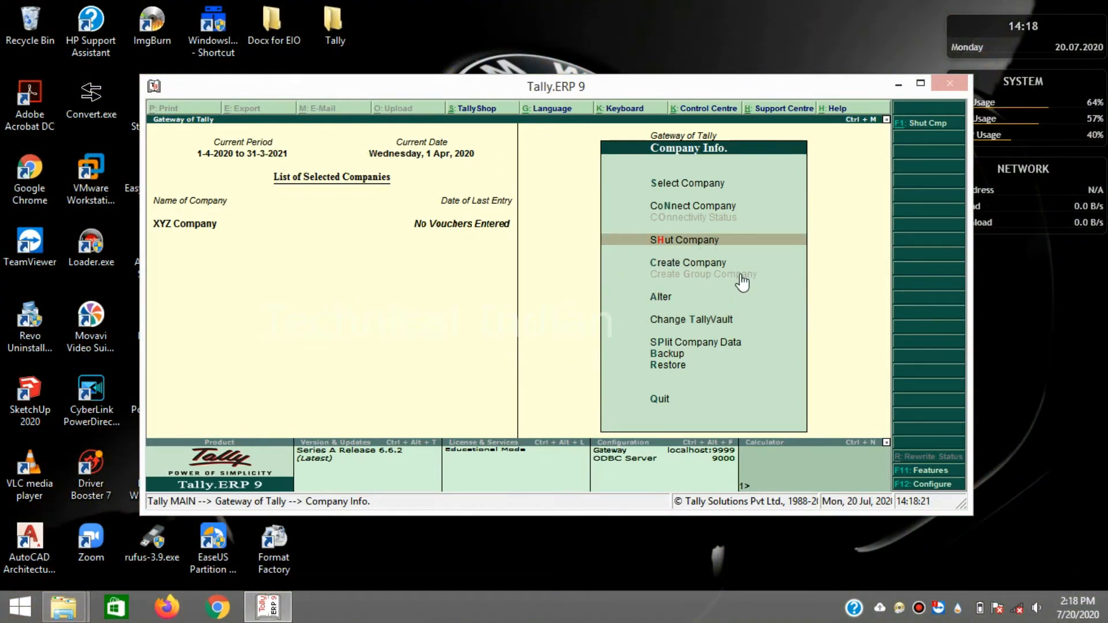
{"action": "key", "text": "Down"}
{"action": "key", "text": "Down"}
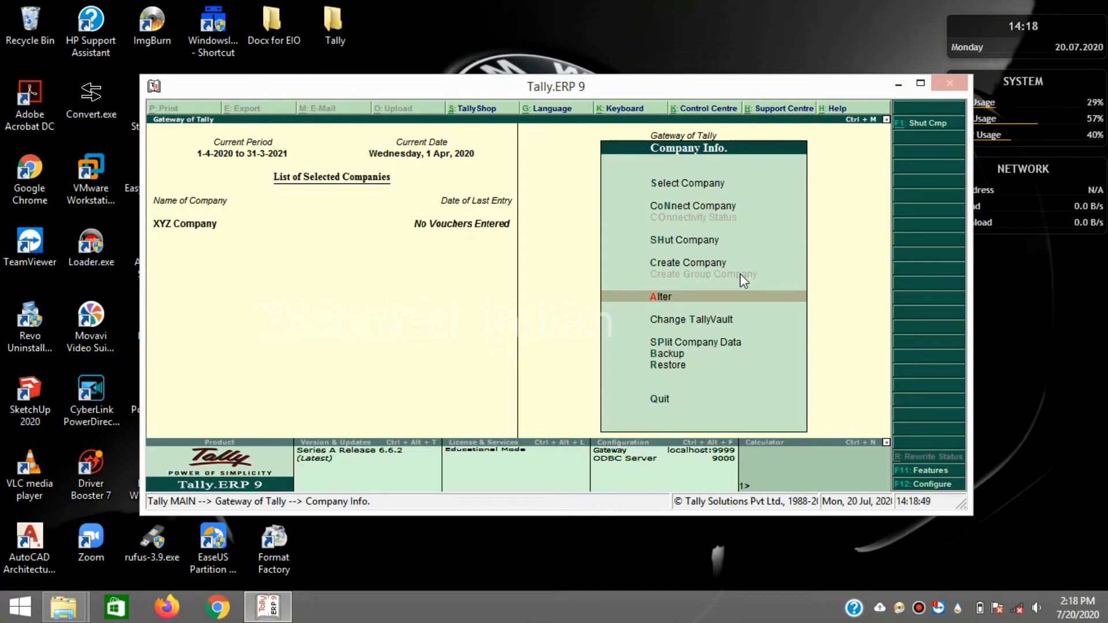
{"action": "key", "text": "Up"}
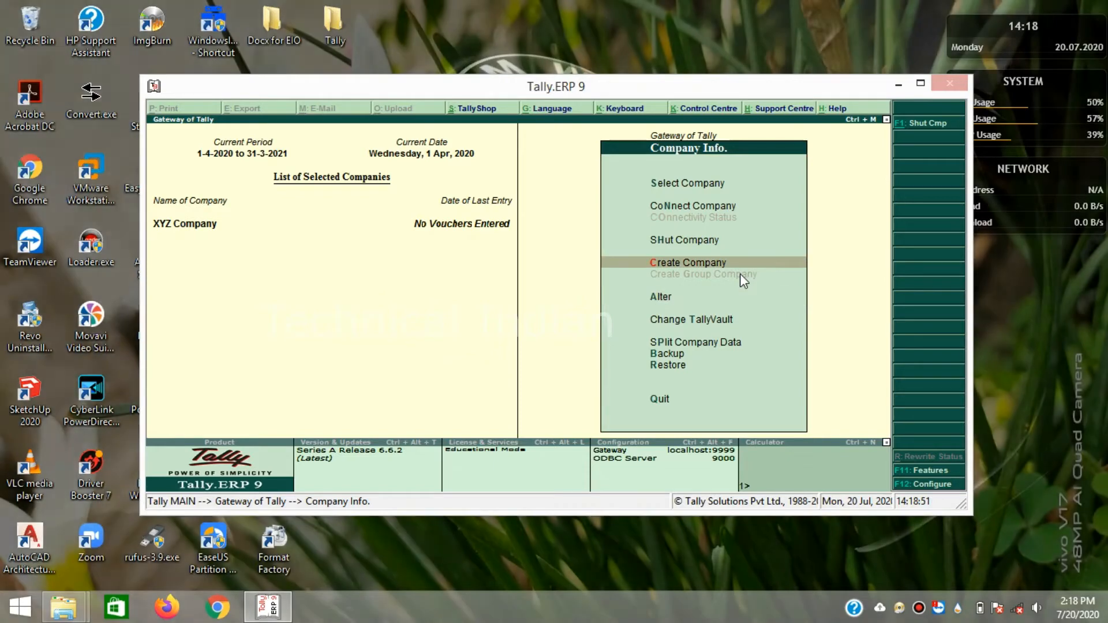
{"action": "key", "text": "Up"}
{"action": "key", "text": "Down"}
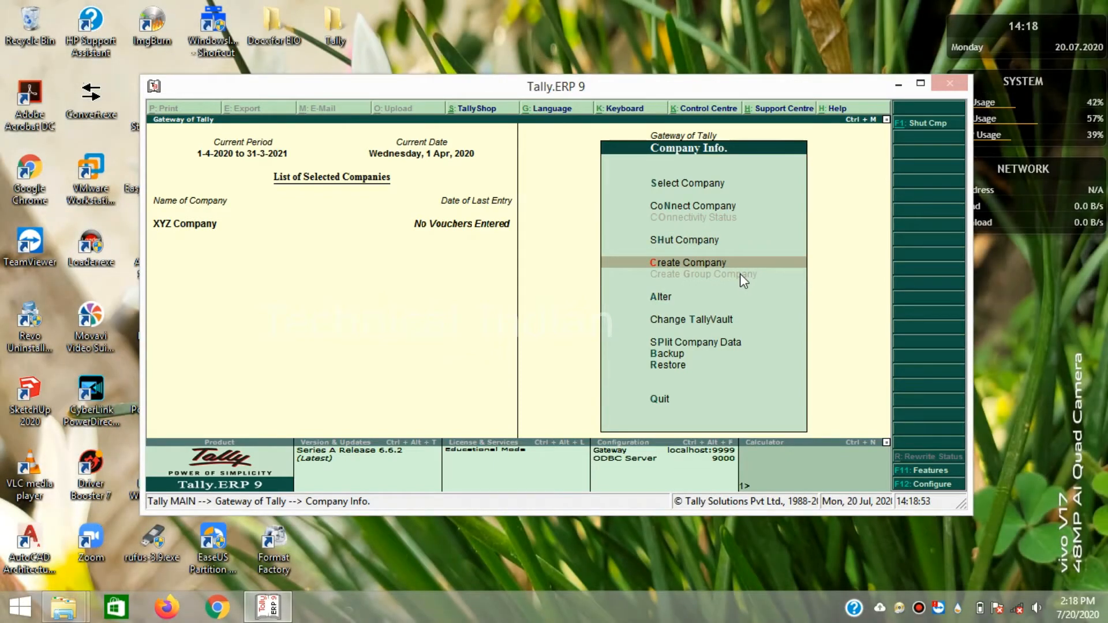
- Create ABC Company with address 'Adress', leaving the other fields at their defaults
{"action": "left_click", "coordinate": [740, 274]}
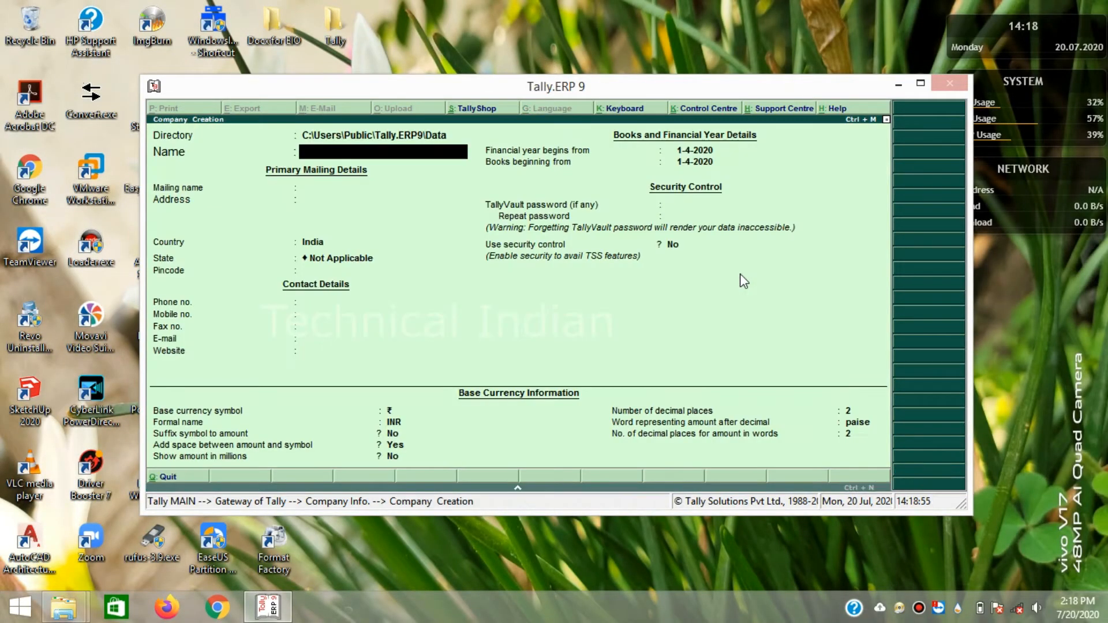
{"action": "type", "text": "ABC Company"}
{"action": "key", "text": "Return"}
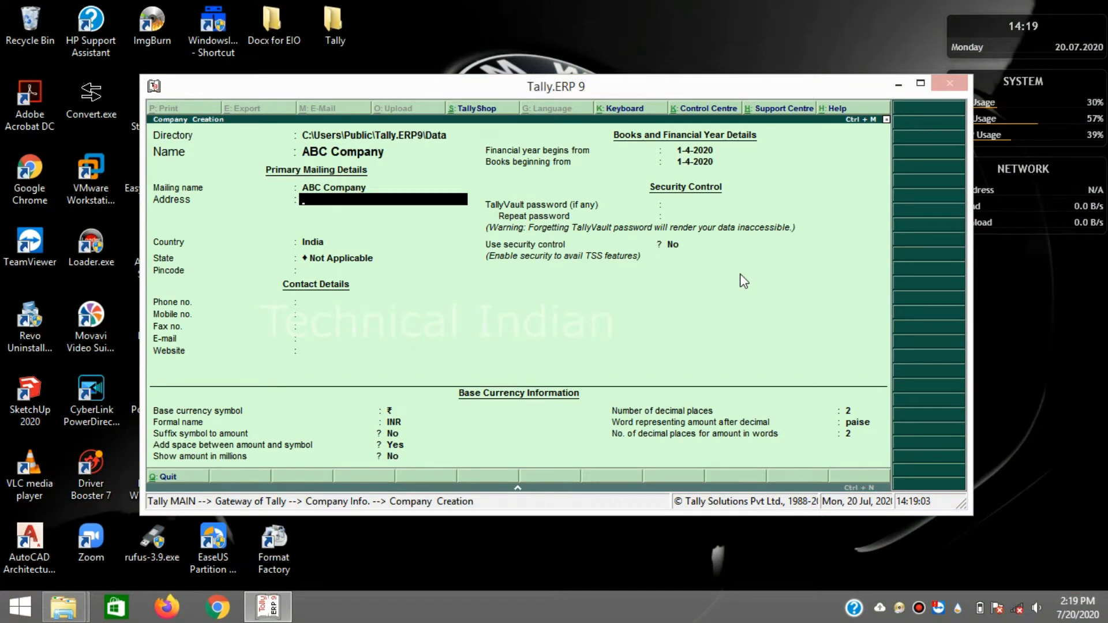
{"action": "type", "text": "Adress"}
{"action": "key", "text": "Return"}
{"action": "key", "text": "Return"}
{"action": "key", "text": "Return"}
{"action": "key", "text": "Return"}
{"action": "key", "text": "Return"}
{"action": "key", "text": "Return"}
{"action": "key", "text": "Return"}
{"action": "key", "text": "Return"}
{"action": "key", "text": "Return"}
{"action": "key", "text": "Return"}
{"action": "key", "text": "Return"}
{"action": "key", "text": "Return"}
{"action": "key", "text": "Return"}
{"action": "key", "text": "Return"}
{"action": "key", "text": "Return"}
{"action": "key", "text": "Return"}
{"action": "key", "text": "Return"}
{"action": "key", "text": "Return"}
{"action": "key", "text": "Return"}
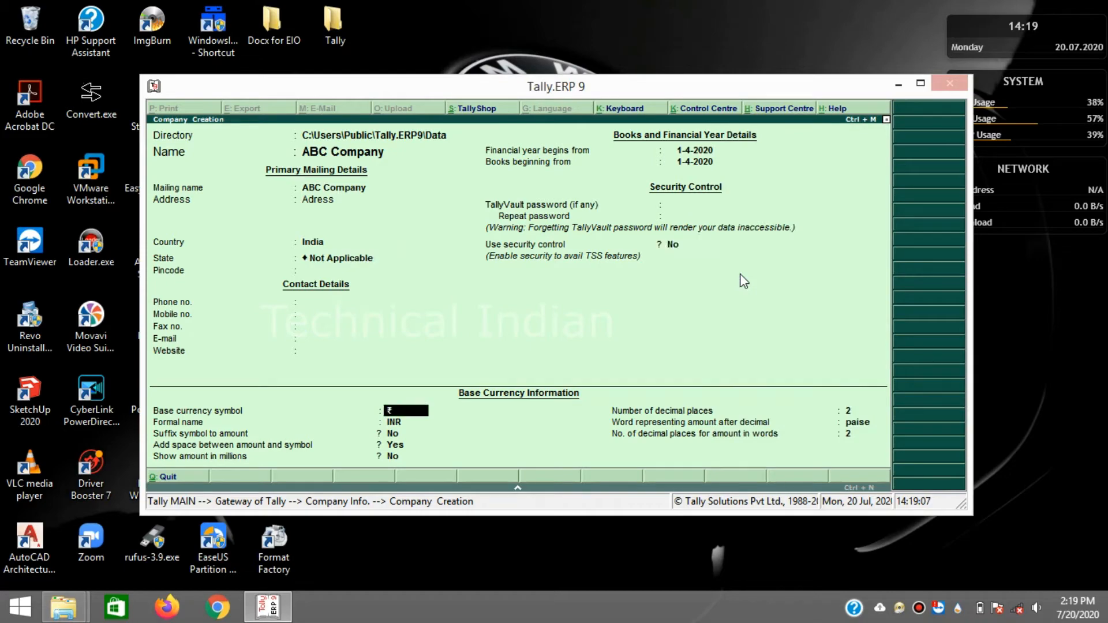
{"action": "key", "text": "Return"}
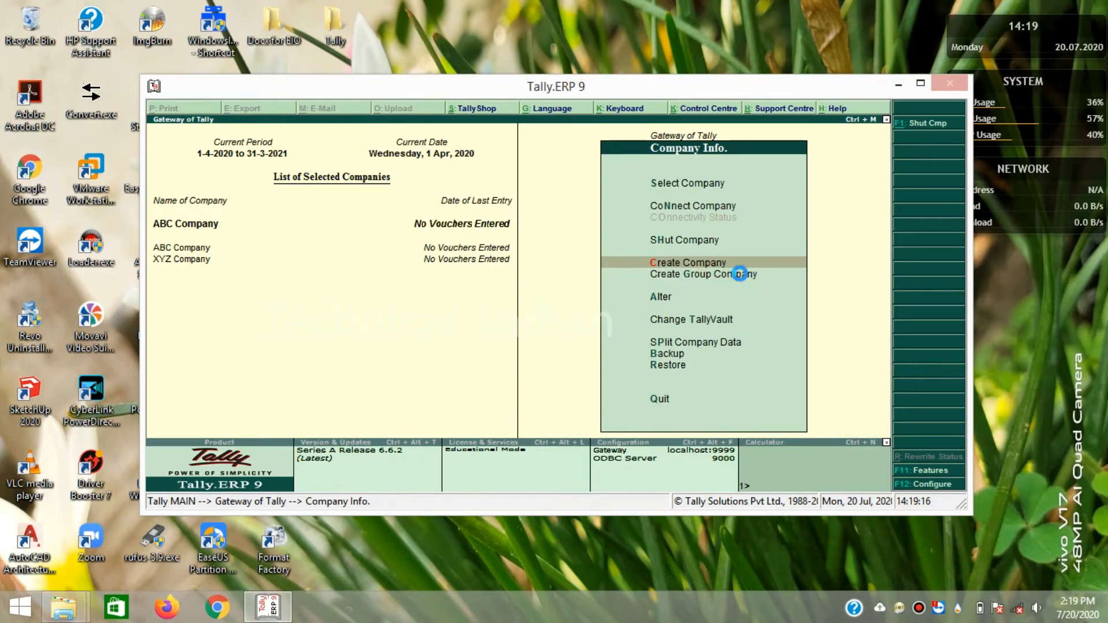
{"action": "key", "text": "Return"}
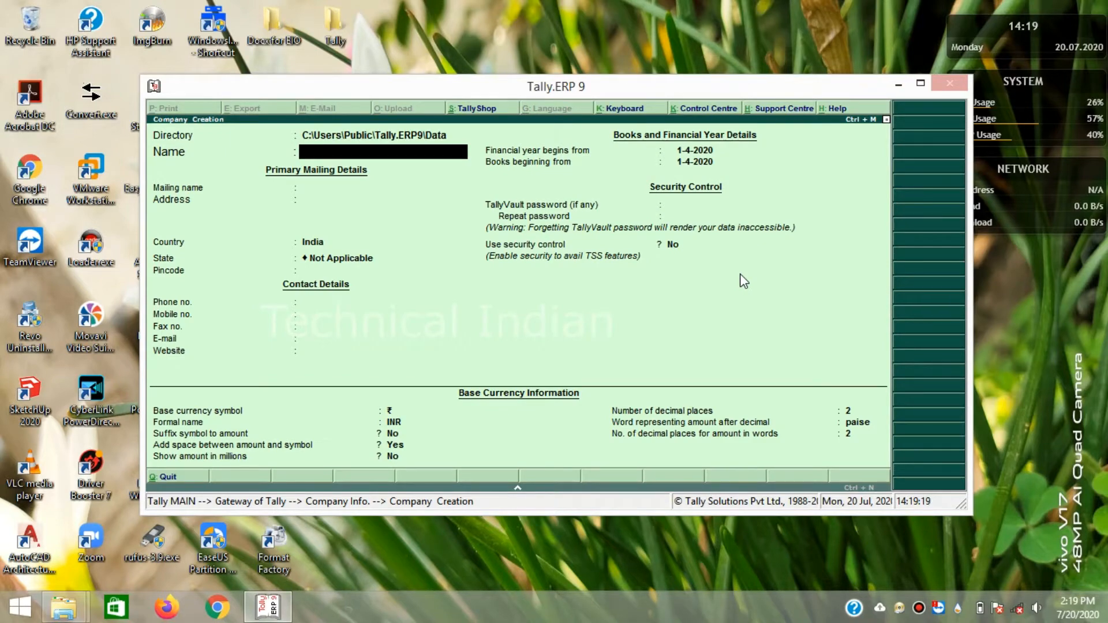
- Create DEF Company, accepting every other field at its default
{"action": "type", "text": "DEF C"}
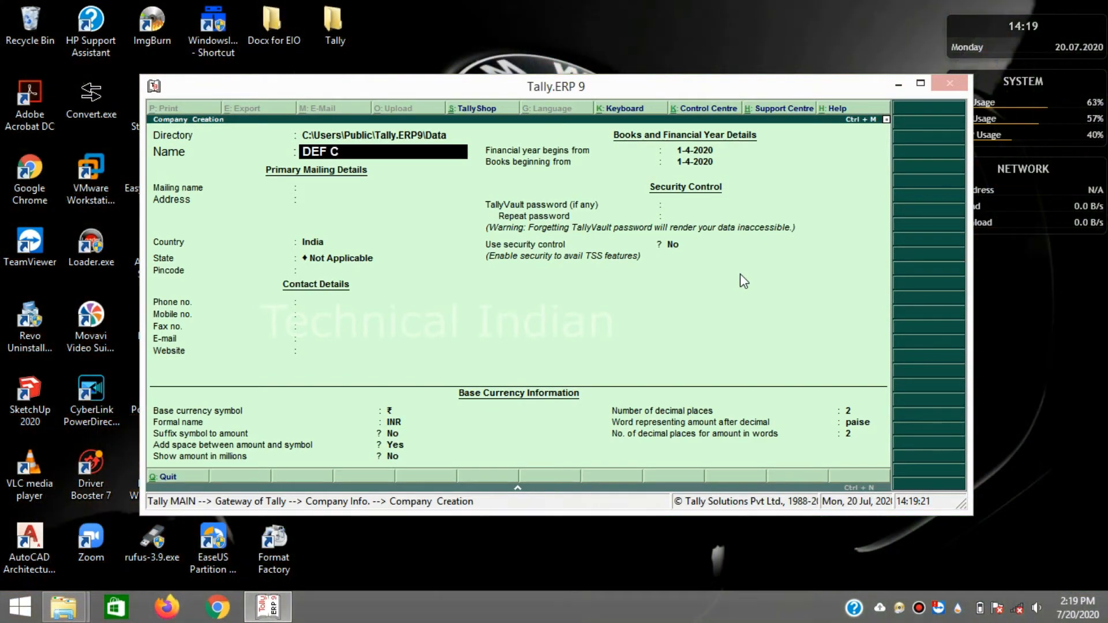
{"action": "type", "text": "ompan"}
{"action": "key", "text": "Return"}
{"action": "key", "text": "Return"}
{"action": "key", "text": "Return"}
{"action": "key", "text": "Return"}
{"action": "key", "text": "Return"}
{"action": "key", "text": "Return"}
{"action": "key", "text": "Return"}
{"action": "key", "text": "Return"}
{"action": "key", "text": "Return"}
{"action": "key", "text": "Return"}
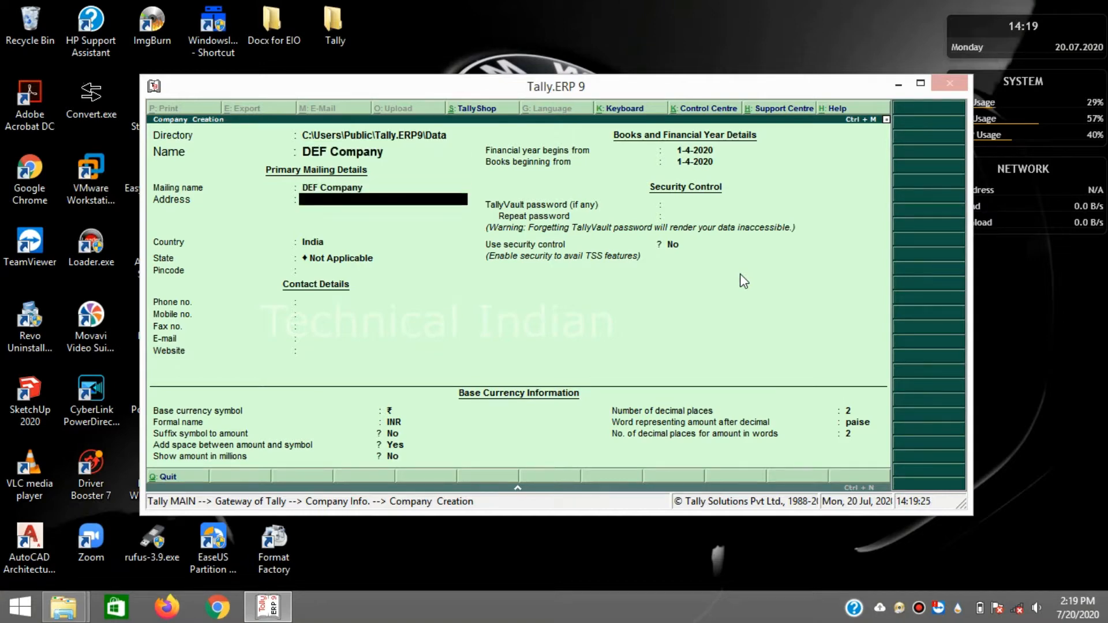
{"action": "key", "text": "Return"}
{"action": "key", "text": "Return"}
{"action": "key", "text": "Return"}
{"action": "key", "text": "Return"}
{"action": "key", "text": "Return"}
{"action": "key", "text": "Return"}
{"action": "key", "text": "Return"}
{"action": "key", "text": "Return"}
{"action": "key", "text": "Return"}
{"action": "key", "text": "Return"}
{"action": "key", "text": "Return"}
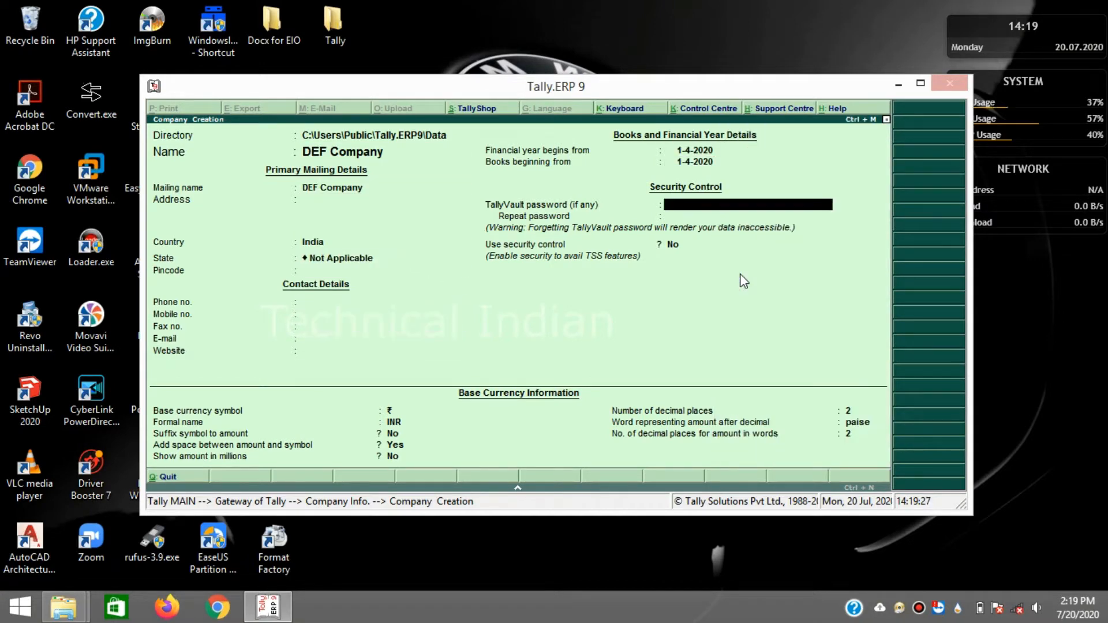
{"action": "key", "text": "Return"}
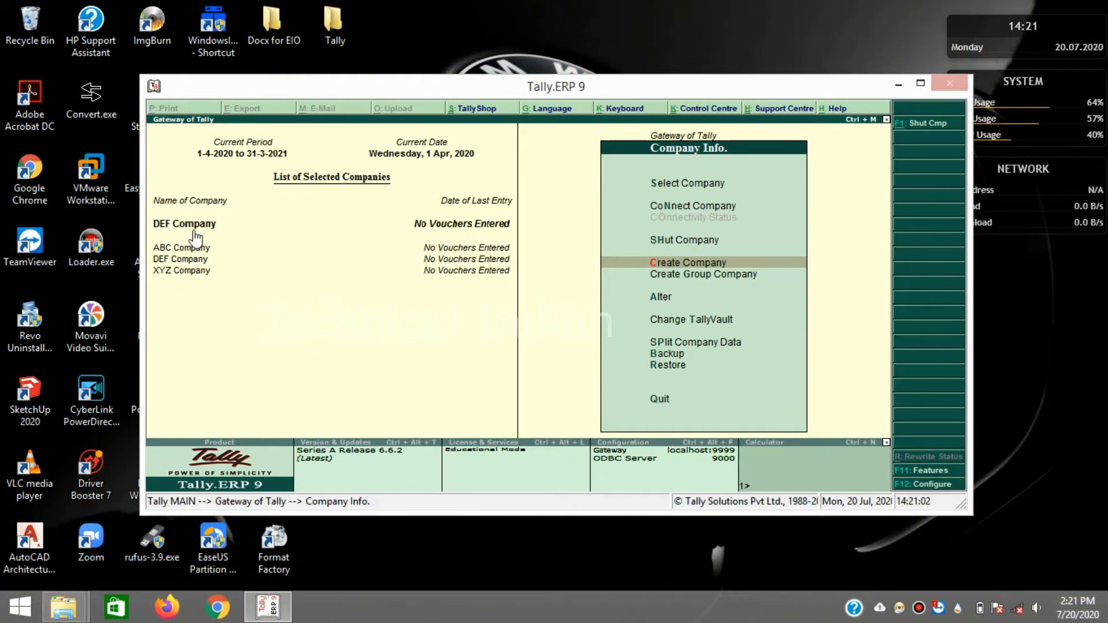
- Start a group company named ABC Groups with state Karnataka
{"action": "left_click", "coordinate": [686, 276]}
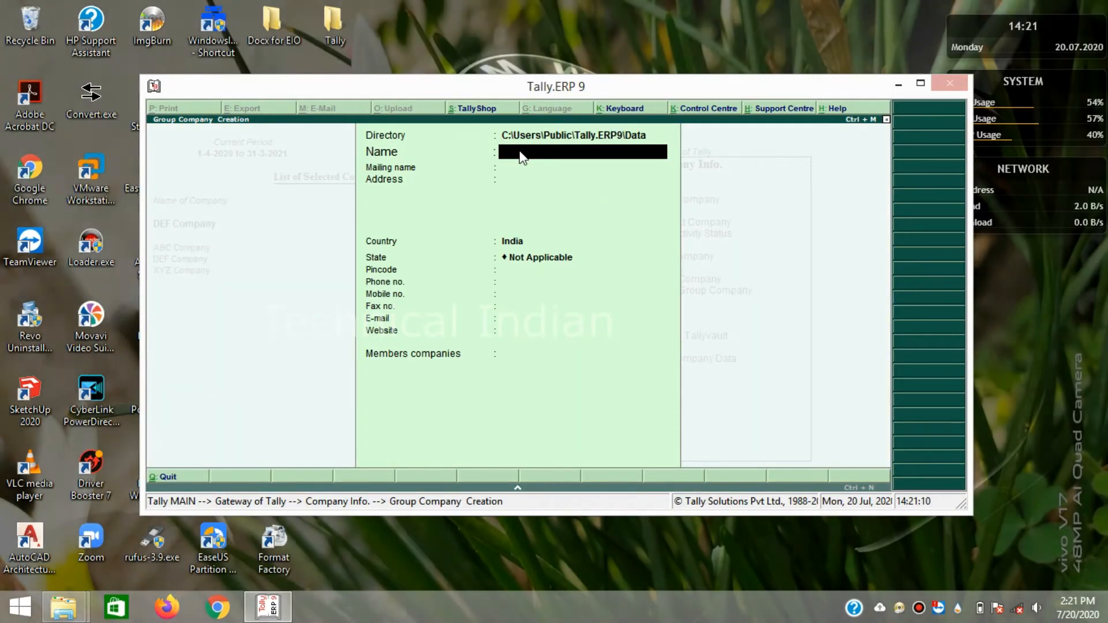
{"action": "type", "text": "A"}
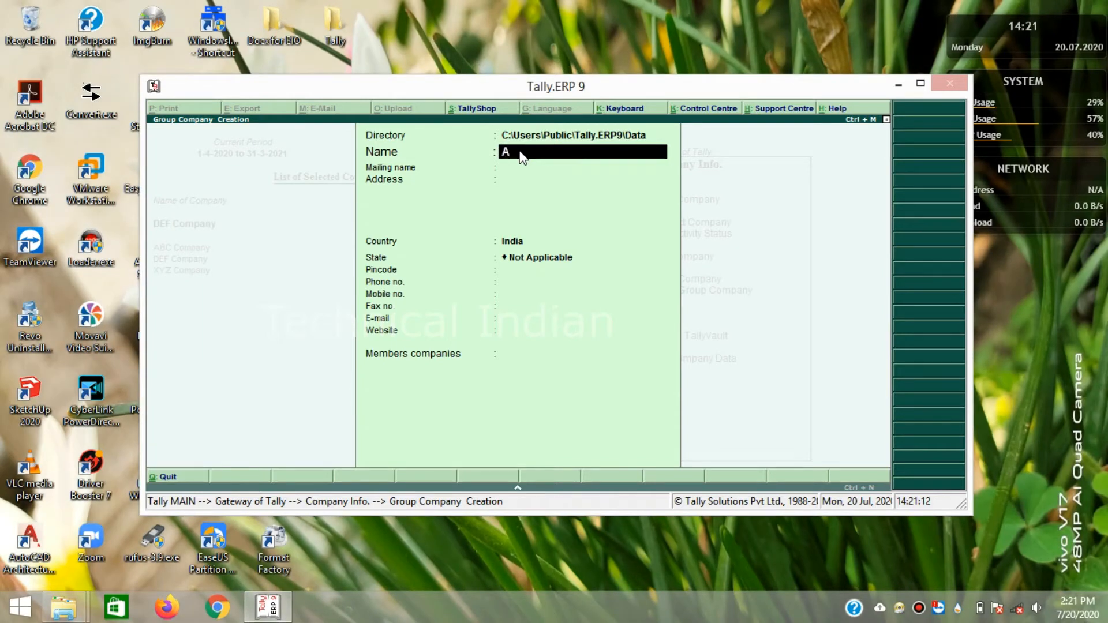
{"action": "type", "text": "BC Groups"}
{"action": "key", "text": "Return"}
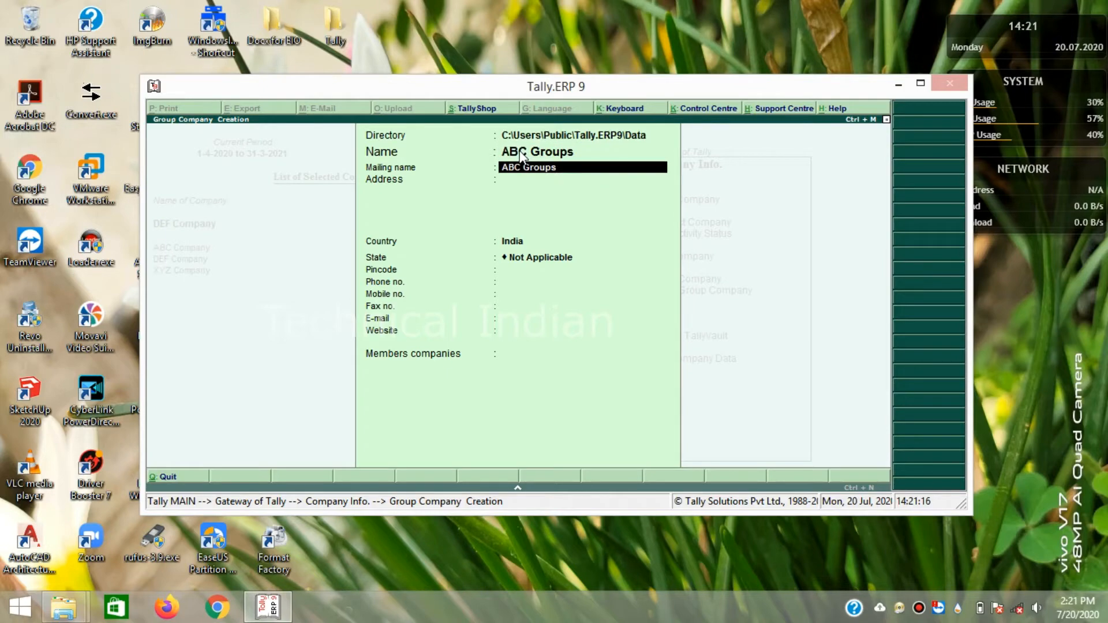
{"action": "key", "text": "Return"}
{"action": "key", "text": "Return"}
{"action": "key", "text": "Return"}
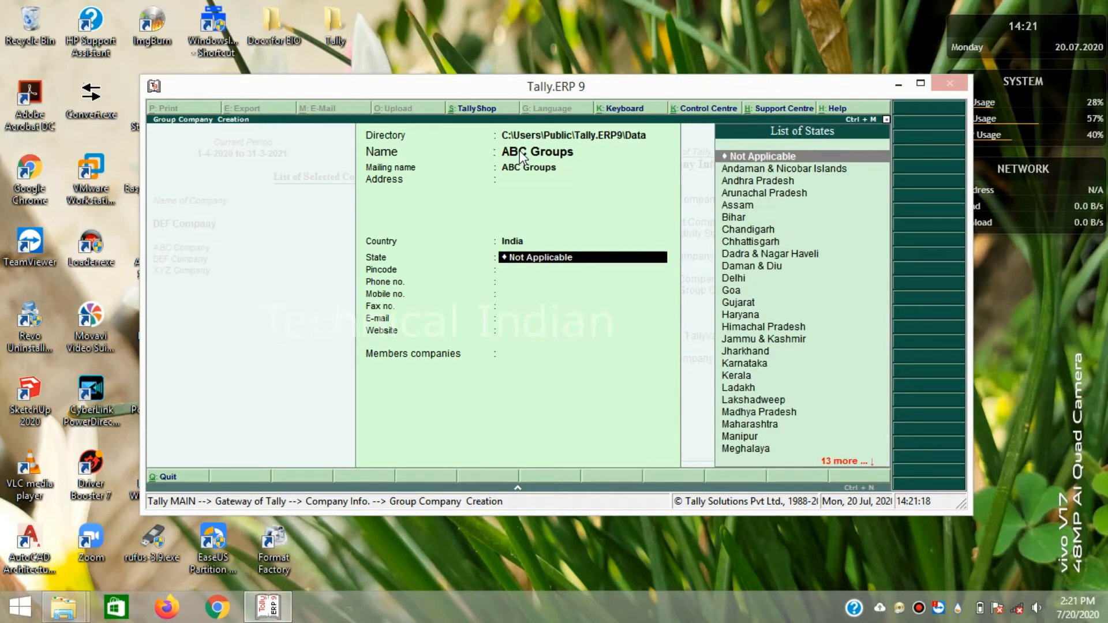
{"action": "type", "text": "Kar"}
{"action": "key", "text": "Return"}
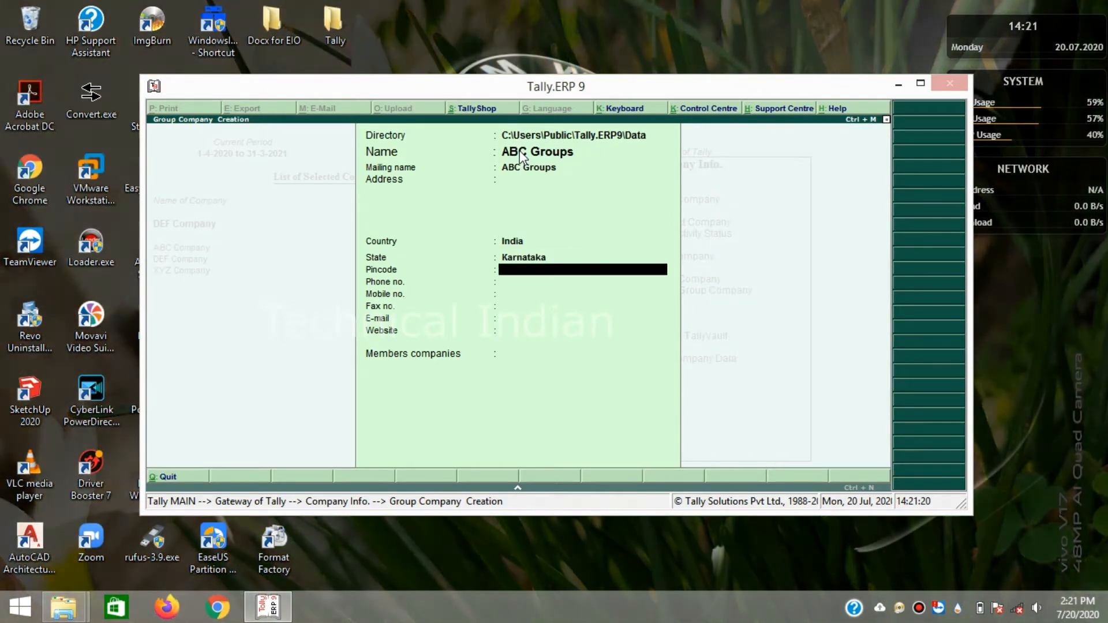
{"action": "key", "text": "Return"}
{"action": "key", "text": "Return"}
{"action": "key", "text": "Return"}
{"action": "key", "text": "Return"}
{"action": "key", "text": "Return"}
{"action": "key", "text": "Return"}
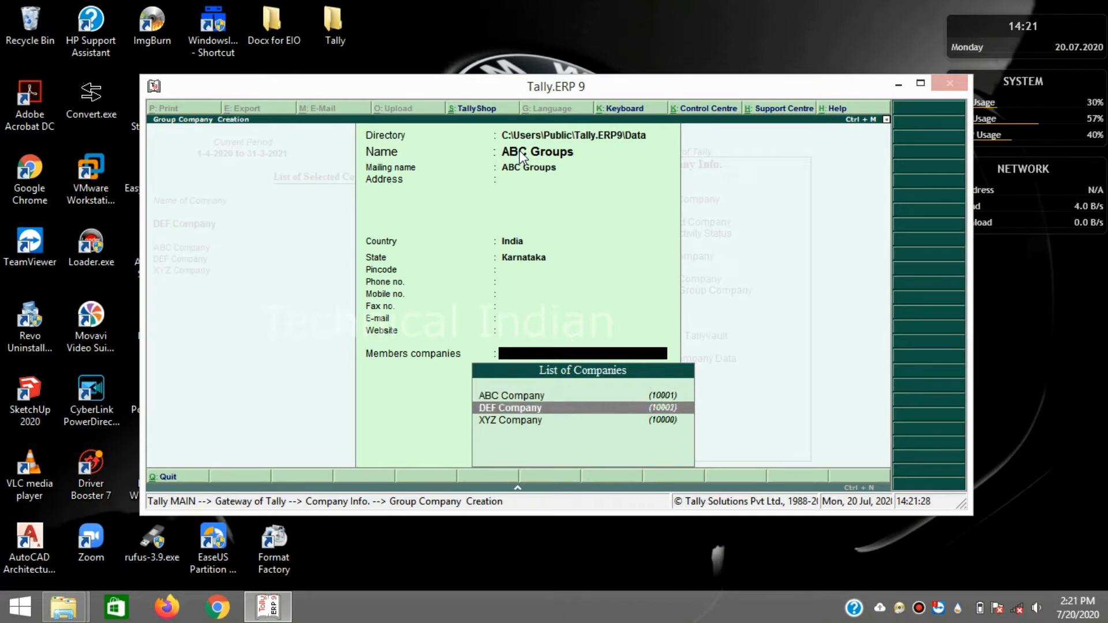
- Add ABC Company, DEF Company and XYZ Company as members and save the group
{"action": "key", "text": "Return"}
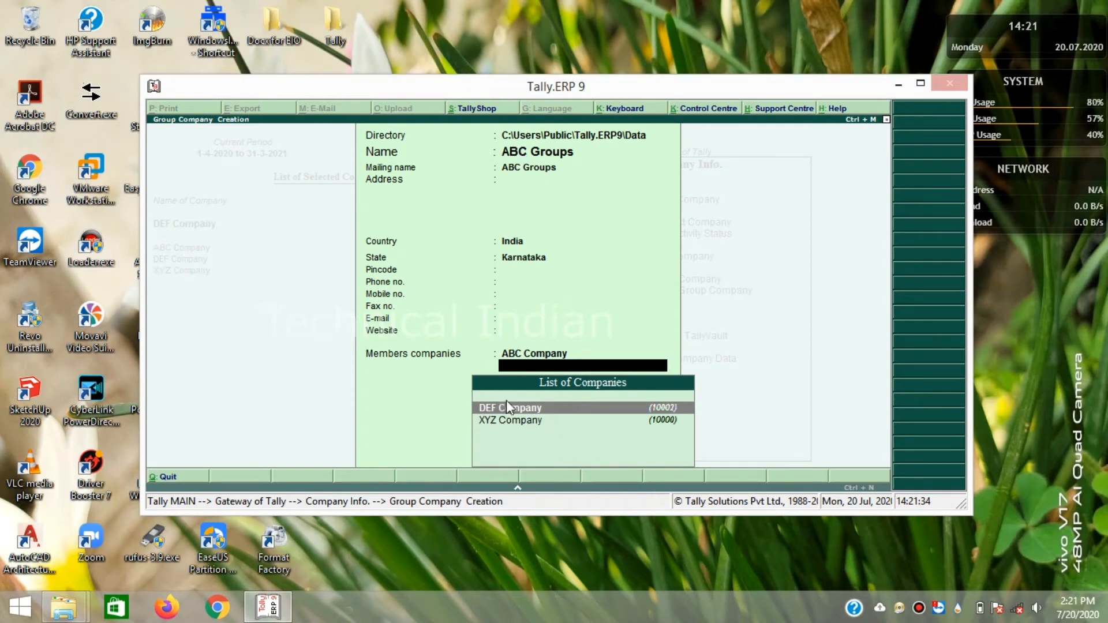
{"action": "key", "text": "Return"}
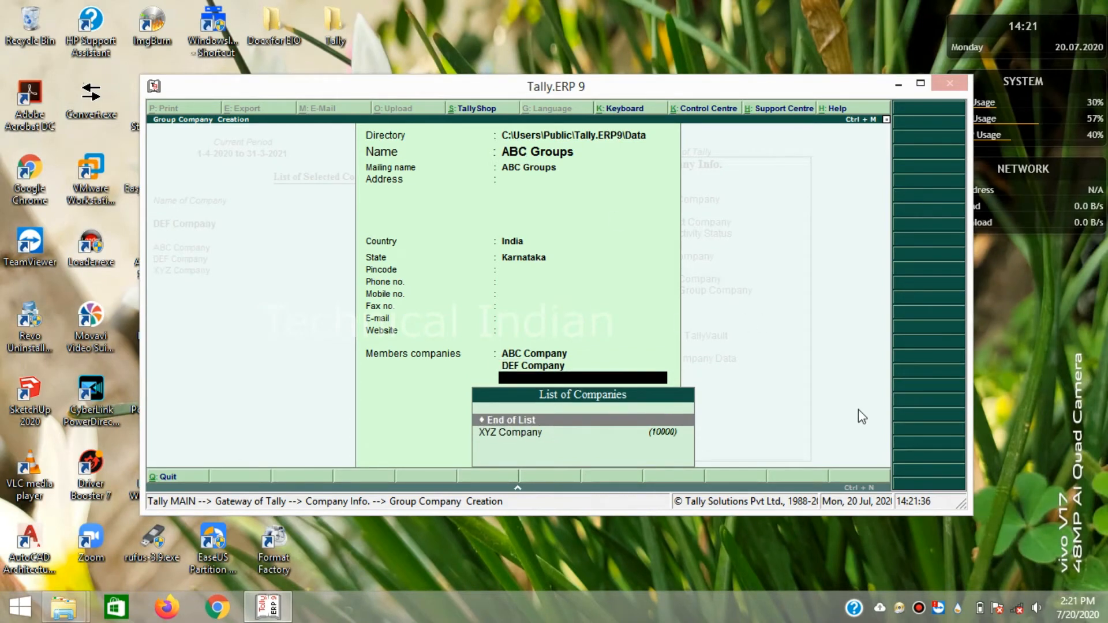
{"action": "key", "text": "Down"}
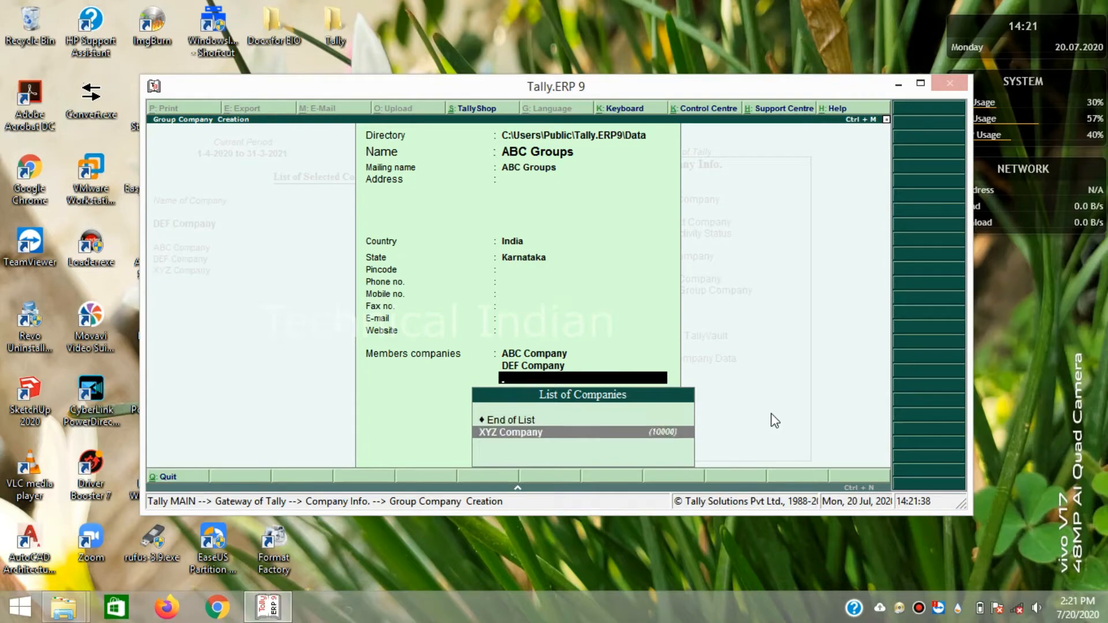
{"action": "key", "text": "Return"}
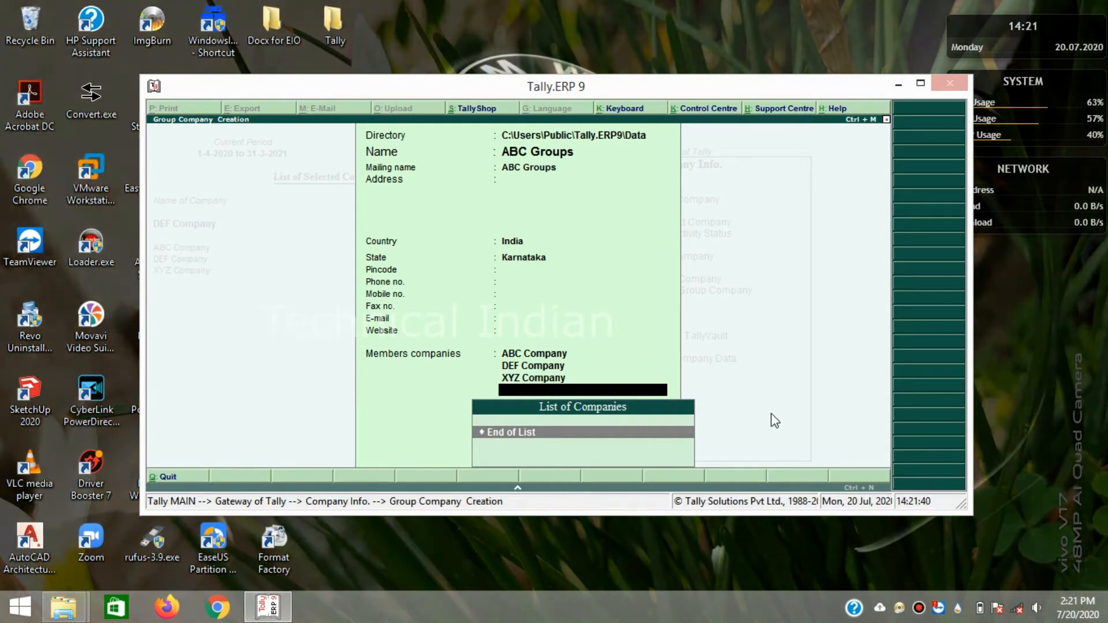
{"action": "key", "text": "Return"}
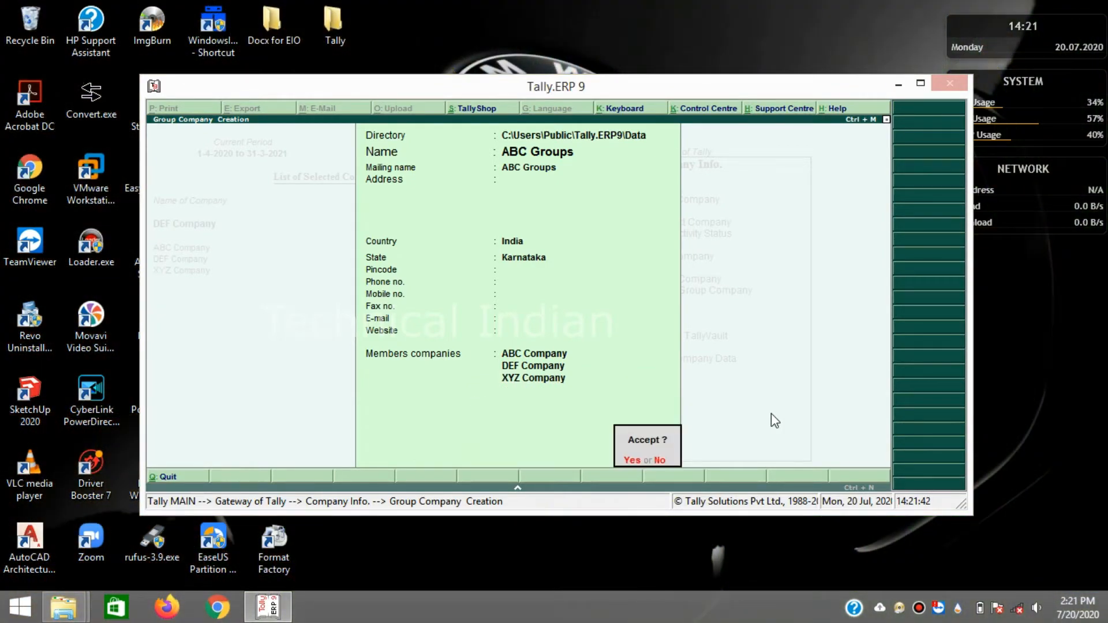
{"action": "key", "text": "Return"}
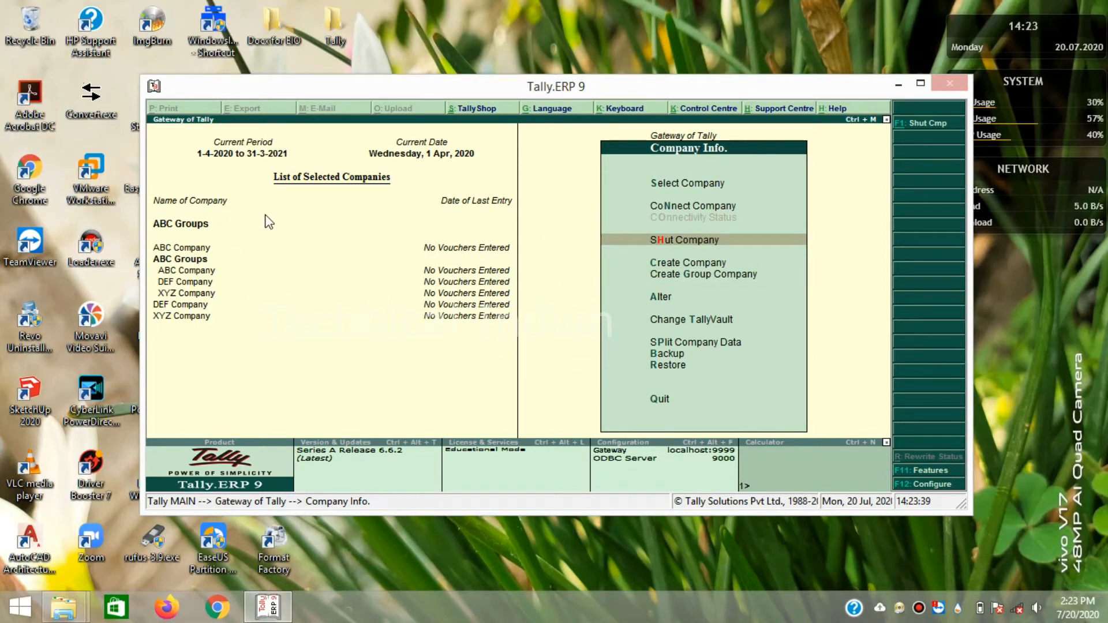
- Shut ABC Company from Company Info's Shut Company list
{"action": "key", "text": "Down"}
{"action": "key", "text": "Up"}
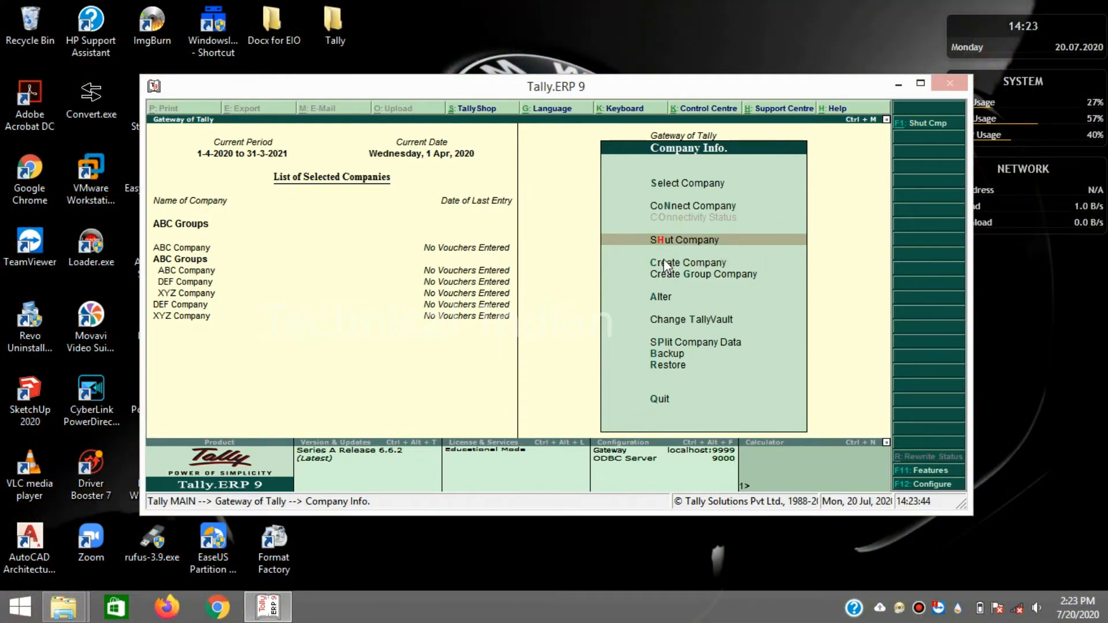
{"action": "key", "text": "Down"}
{"action": "key", "text": "Up"}
{"action": "key", "text": "Return"}
{"action": "key", "text": "Down"}
{"action": "key", "text": "Up"}
{"action": "key", "text": "Up"}
{"action": "key", "text": "Down"}
{"action": "key", "text": "Up"}
{"action": "key", "text": "Escape"}
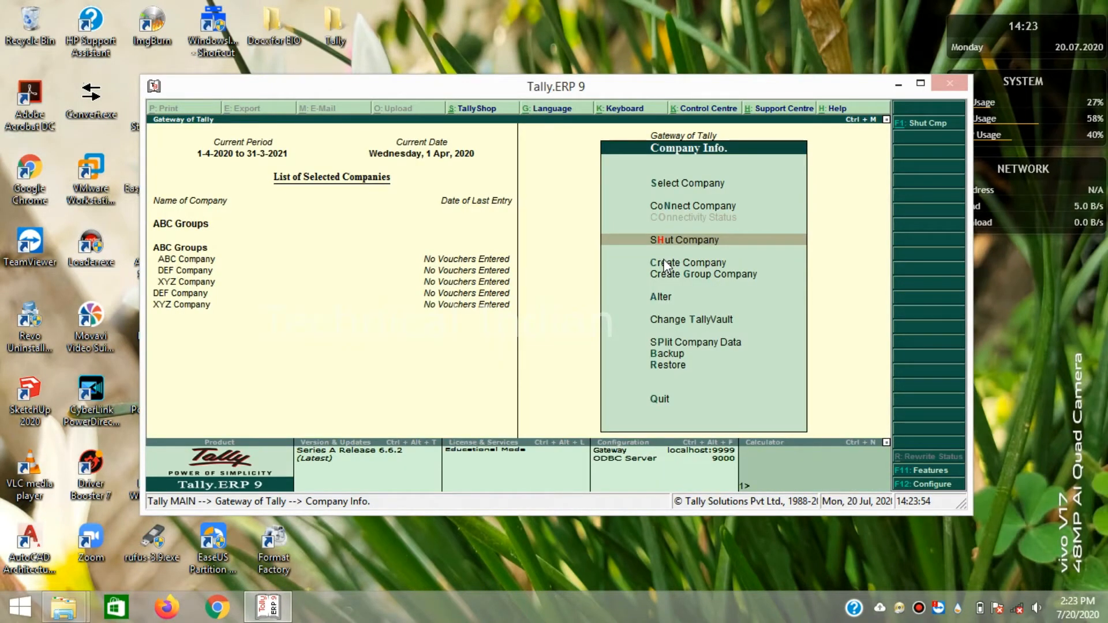
- Shut the ABC Groups group company as well
{"action": "key", "text": "Down"}
{"action": "key", "text": "Up"}
{"action": "key", "text": "Return"}
{"action": "key", "text": "Return"}
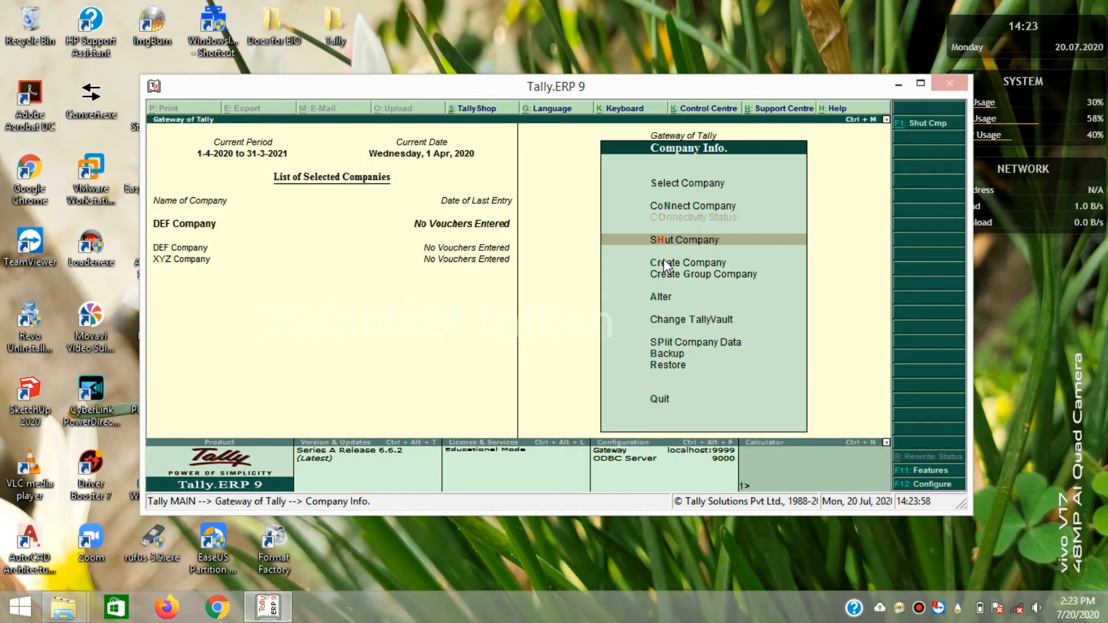
{"action": "key", "text": "Return"}
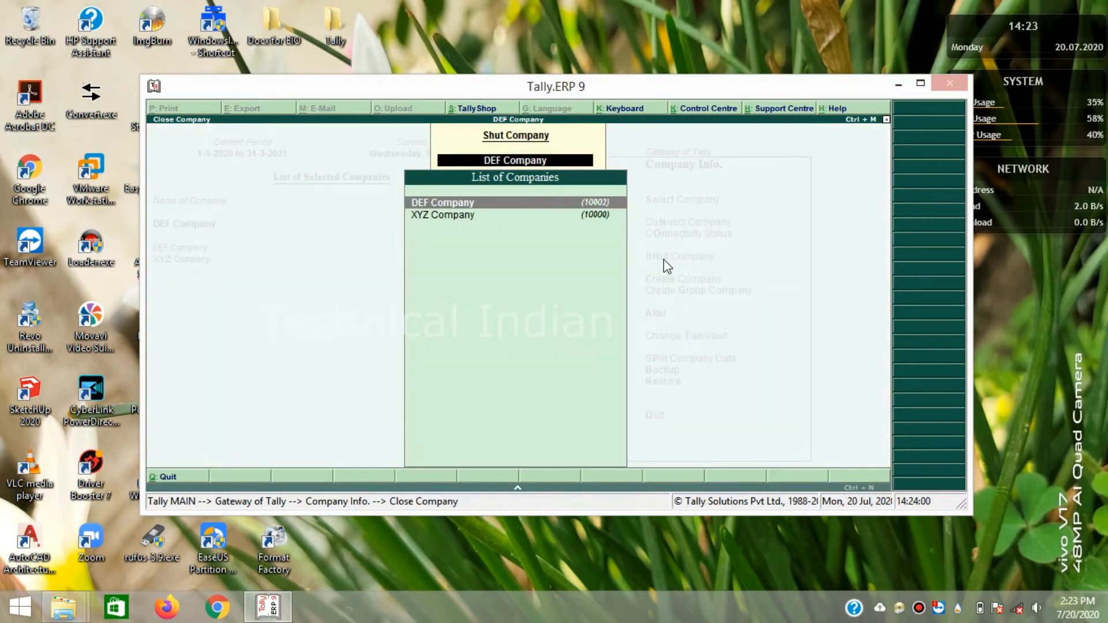
{"action": "key", "text": "Return"}
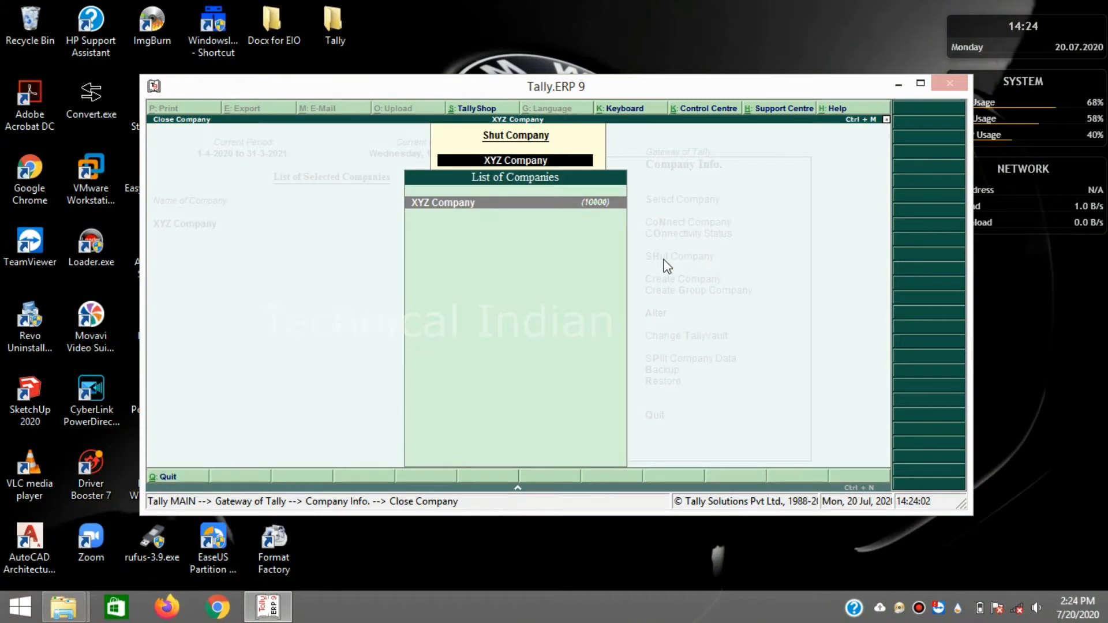
- Shut XYZ Company so the list of selected companies is empty
{"action": "key", "text": "Return"}
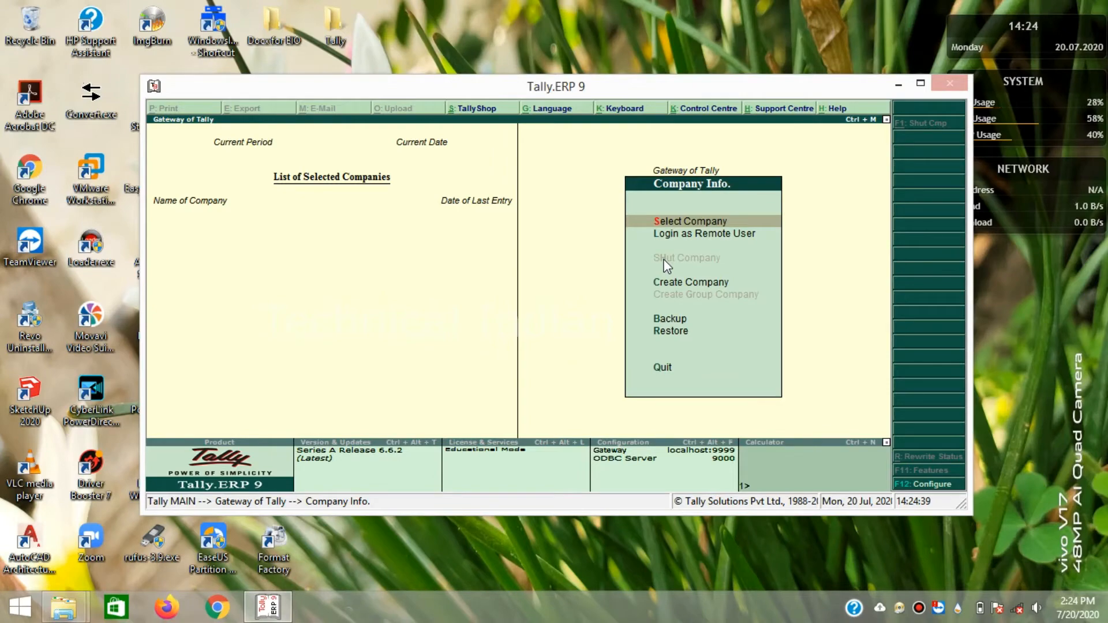
{"action": "key", "text": "Down"}
{"action": "key", "text": "Up"}
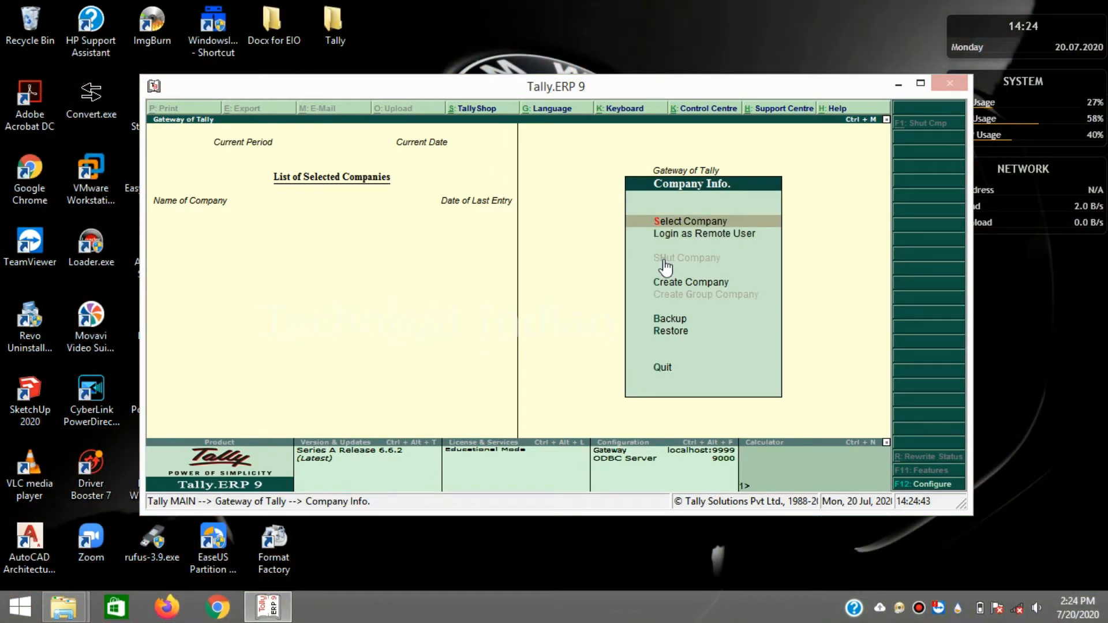
{"action": "key", "text": "Down"}
{"action": "key", "text": "Down"}
{"action": "key", "text": "Down"}
{"action": "key", "text": "Up"}
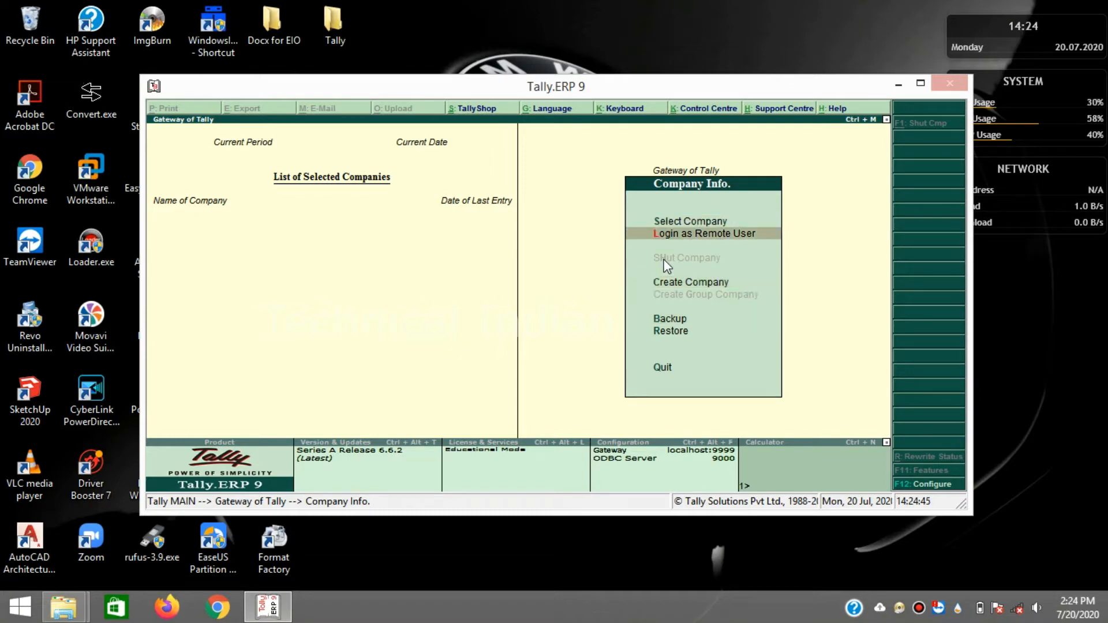
{"action": "key", "text": "Up"}
{"action": "key", "text": "Up"}
{"action": "key", "text": "Down"}
{"action": "key", "text": "Up"}
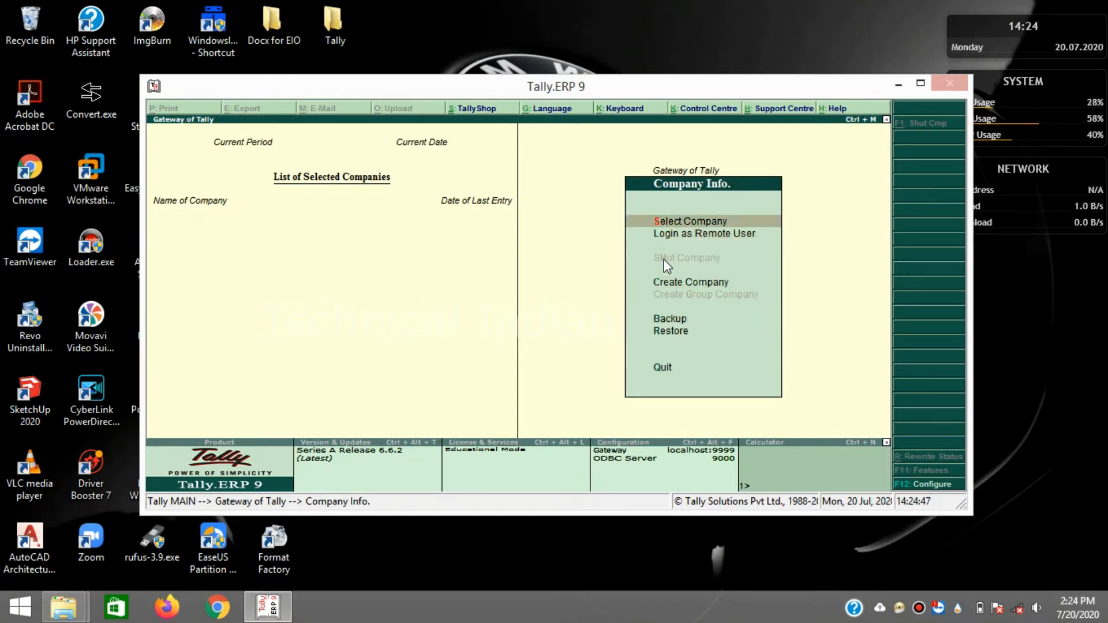
- Pick ABC Groups from the List of Companies to load it with ABC, DEF and XYZ Company
{"action": "left_click", "coordinate": [664, 261]}
{"action": "key", "text": "Return"}
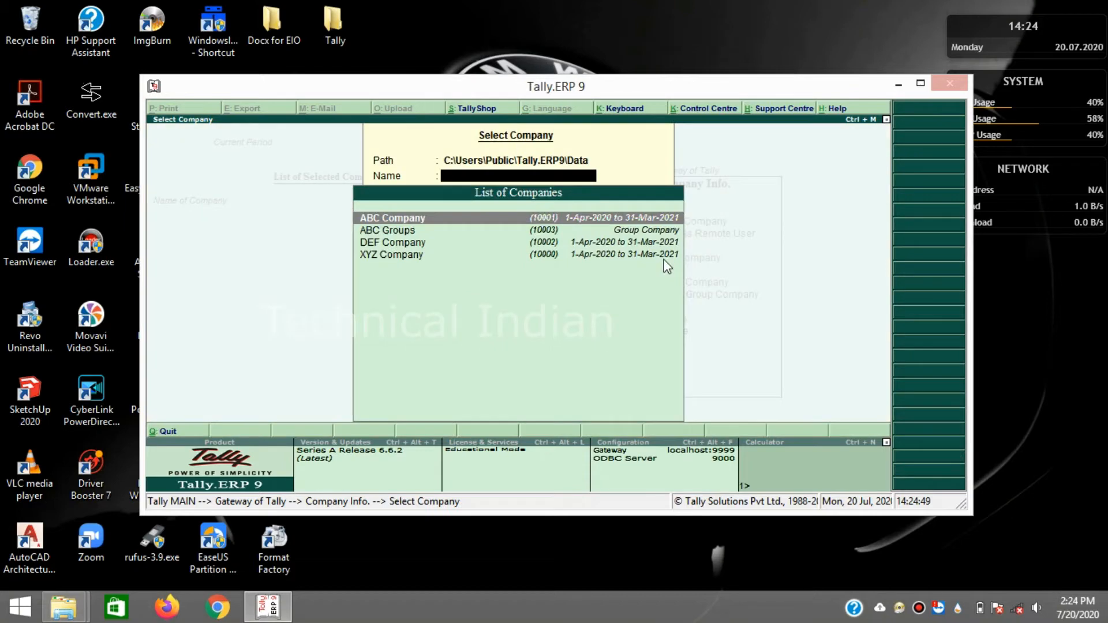
{"action": "key", "text": "Down"}
{"action": "key", "text": "Down"}
{"action": "key", "text": "Up"}
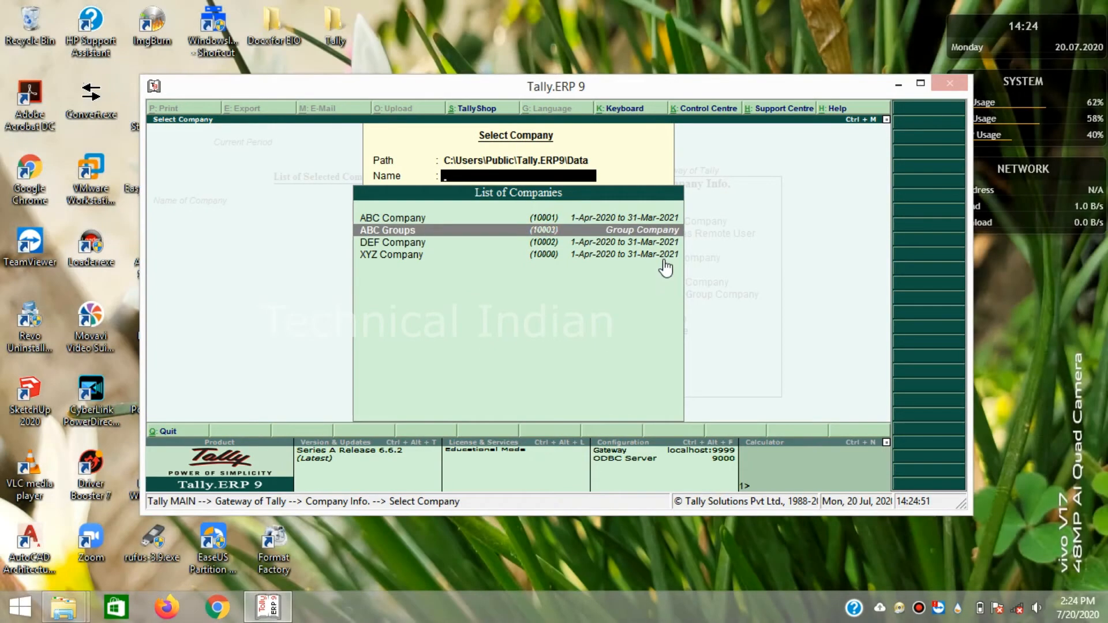
{"action": "key", "text": "Up"}
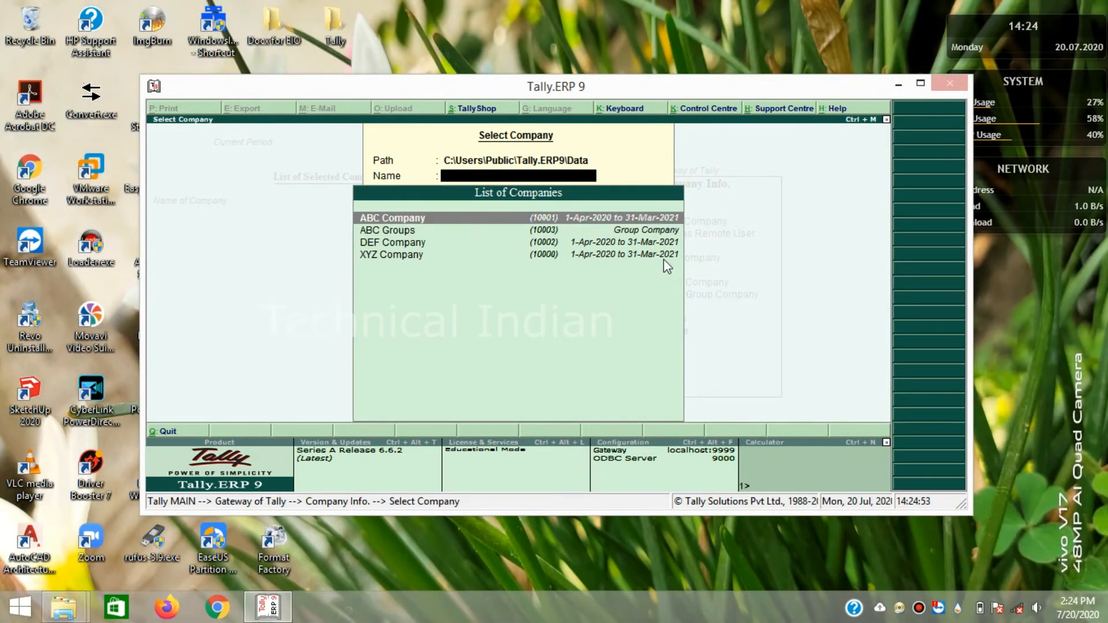
{"action": "key", "text": "Return"}
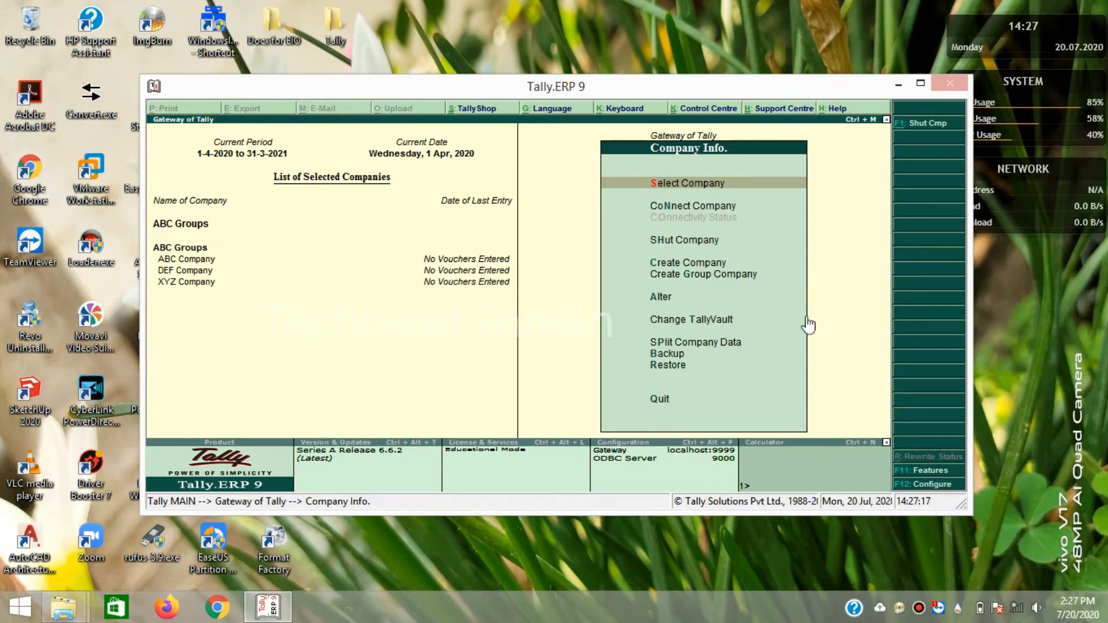
{"action": "left_click", "coordinate": [605, 222]}
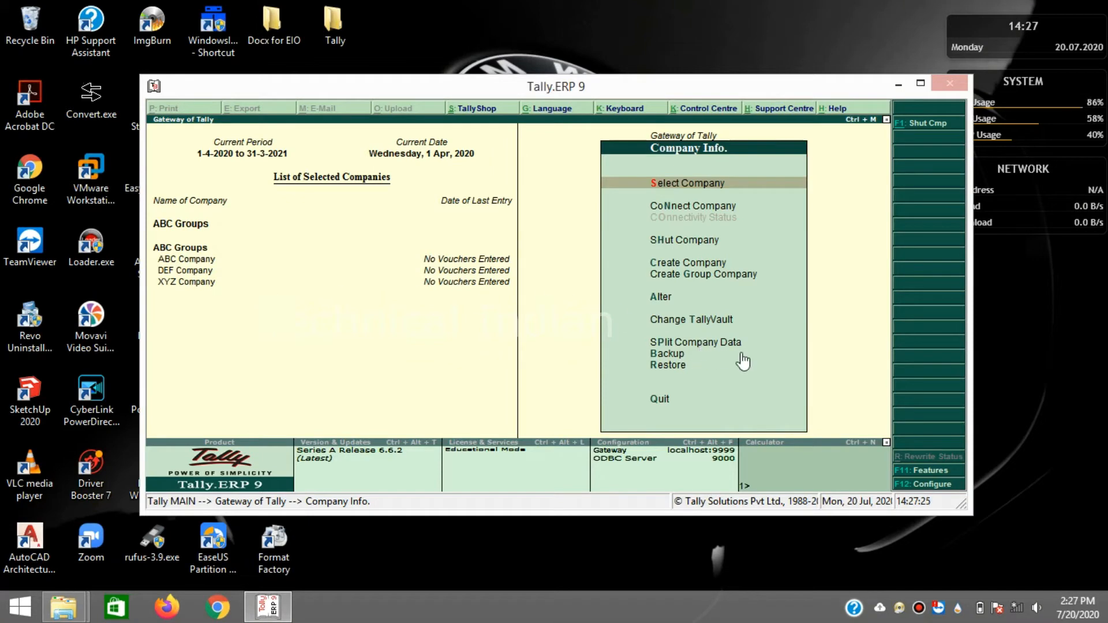
{"action": "key", "text": "Down"}
{"action": "key", "text": "Down"}
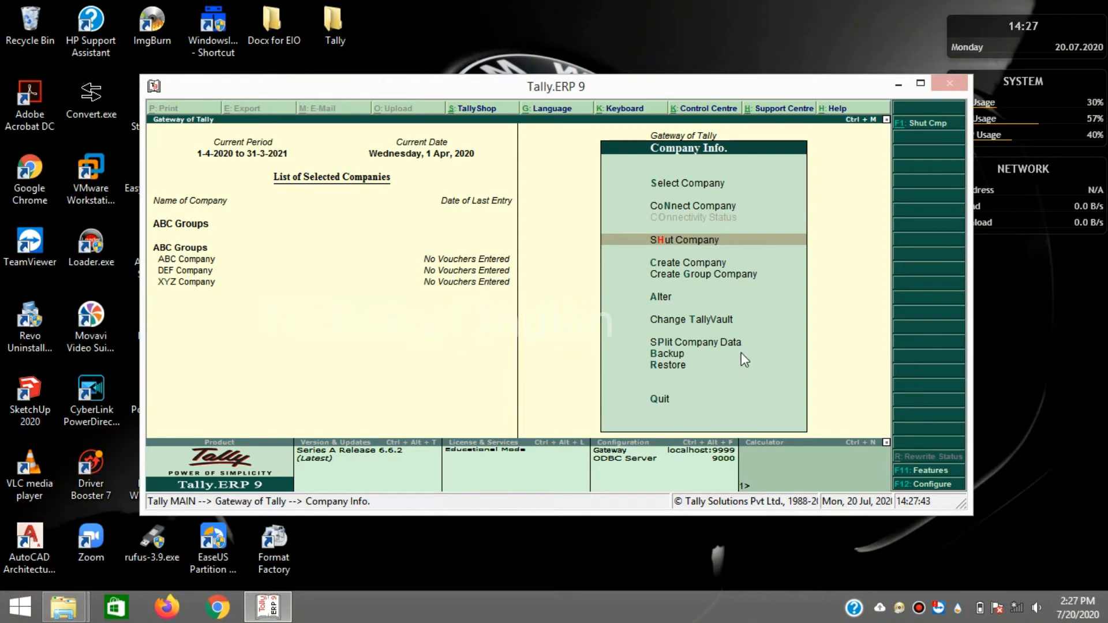
{"action": "key", "text": "Down"}
{"action": "key", "text": "Down"}
{"action": "key", "text": "Down"}
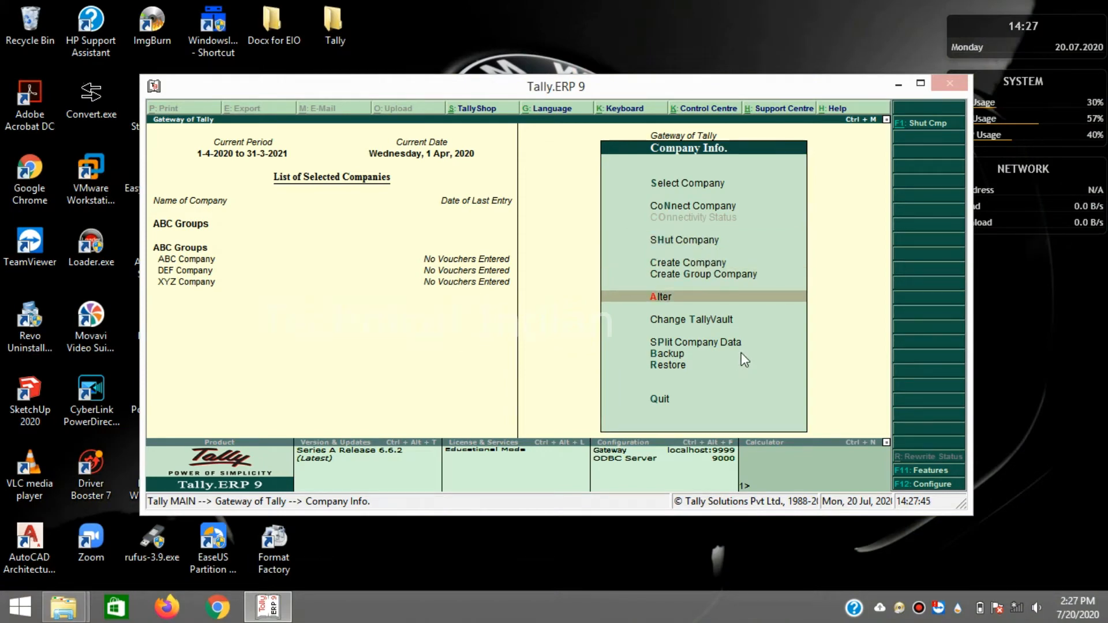
- Delete XYZ Company through Alter with Alt+D, answering Yes to both confirmation prompts
{"action": "key", "text": "Return"}
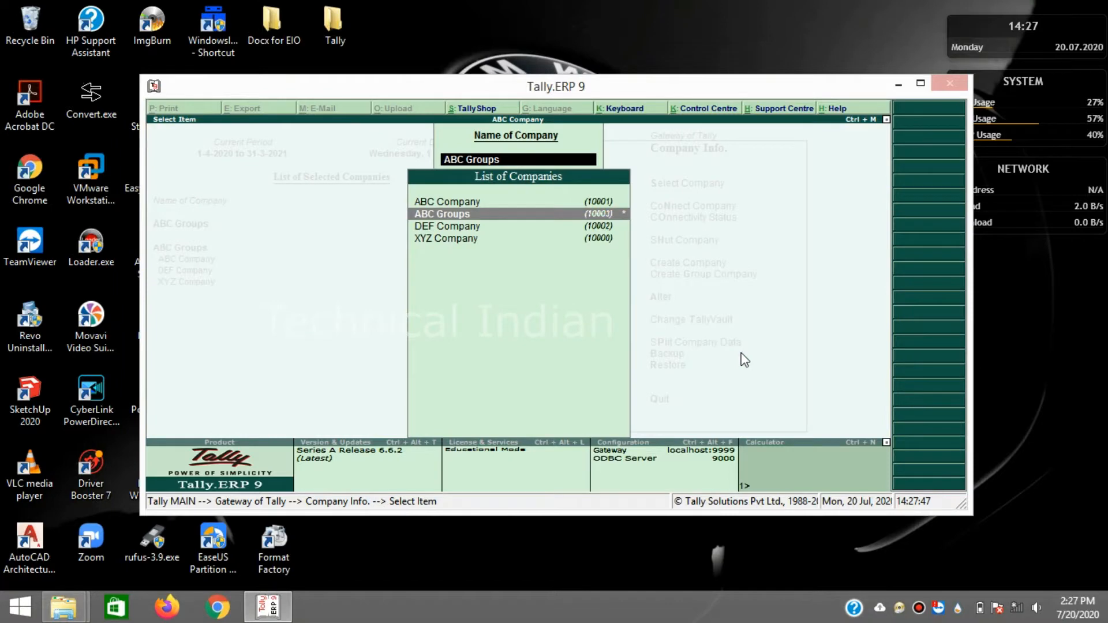
{"action": "key", "text": "Down"}
{"action": "key", "text": "Down"}
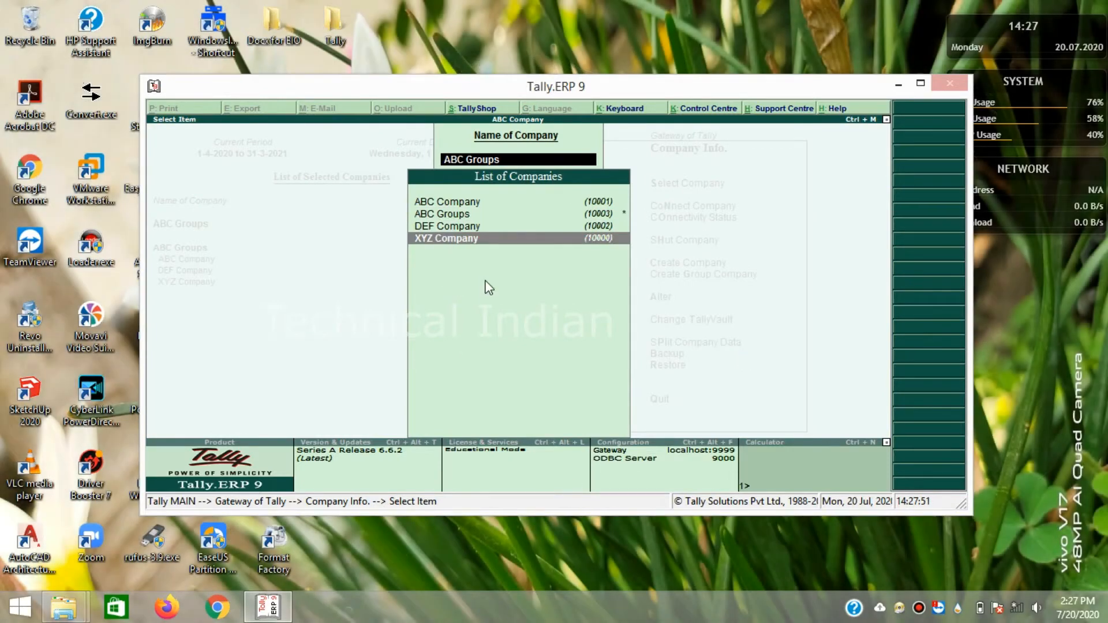
{"action": "key", "text": "Return"}
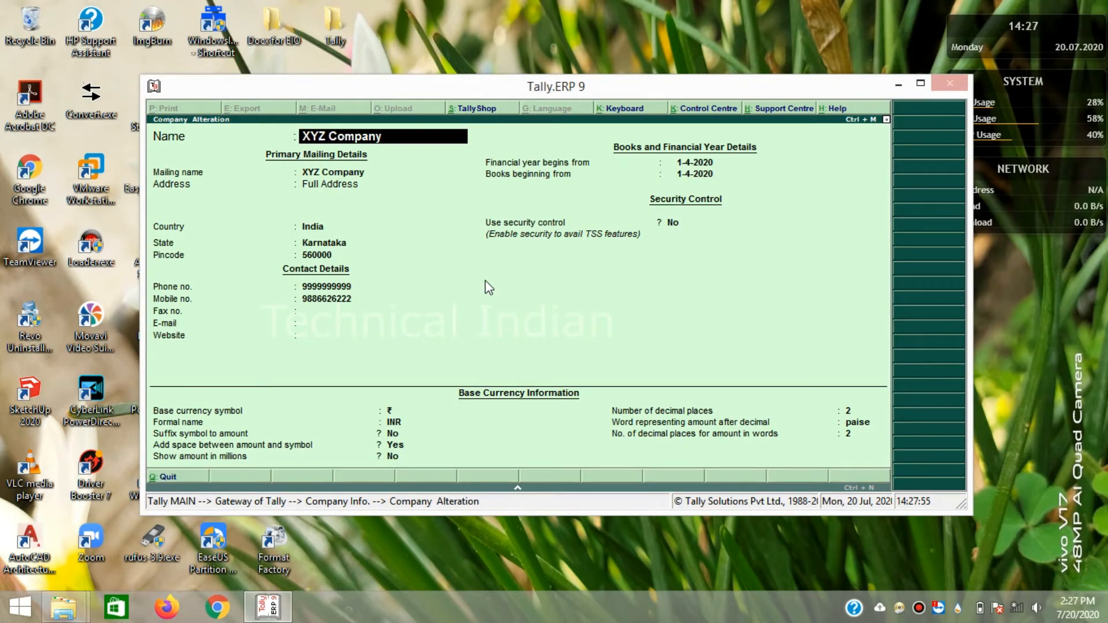
{"action": "key", "text": "alt+d"}
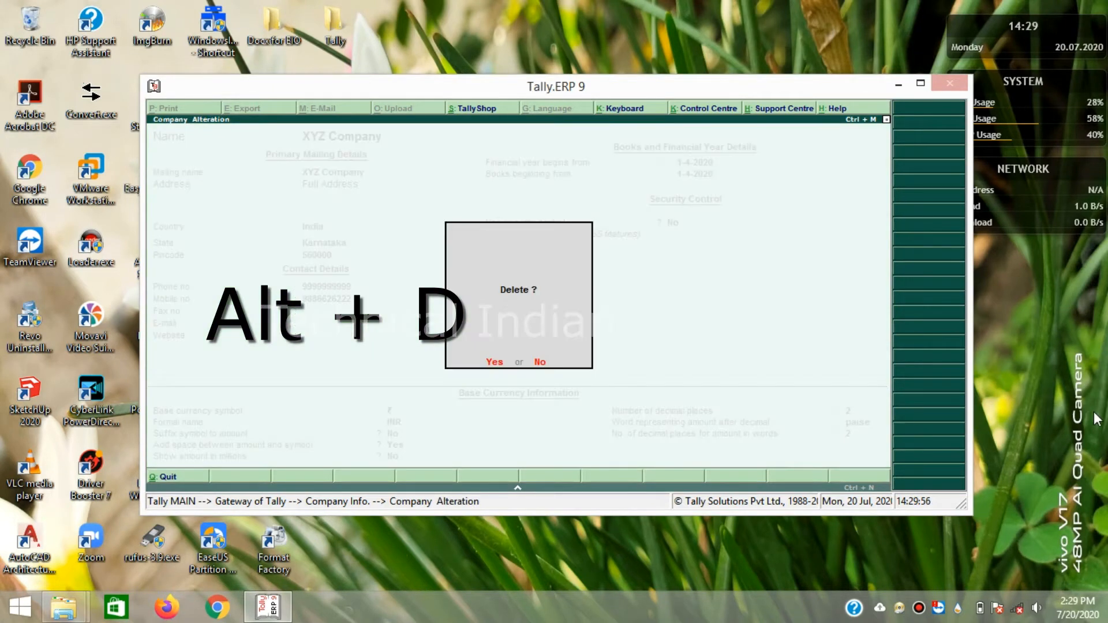
{"action": "key", "text": "y"}
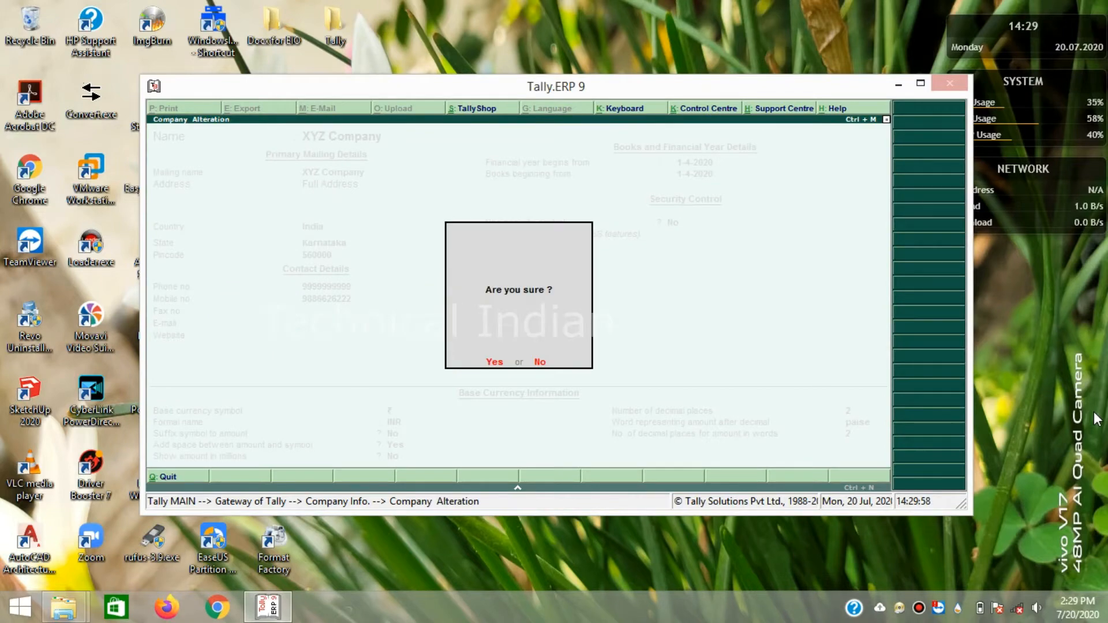
{"action": "key", "text": "y"}
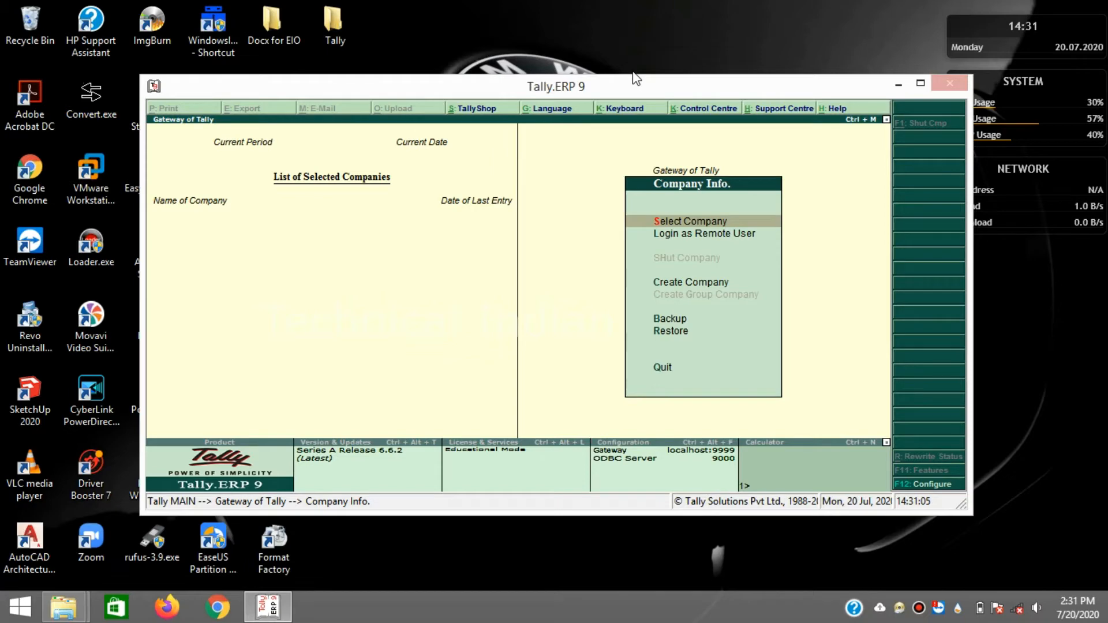
{"action": "key", "text": "Return"}
- Load ABC Company and open its account Groups options under Accounts Info
{"action": "key", "text": "Down"}
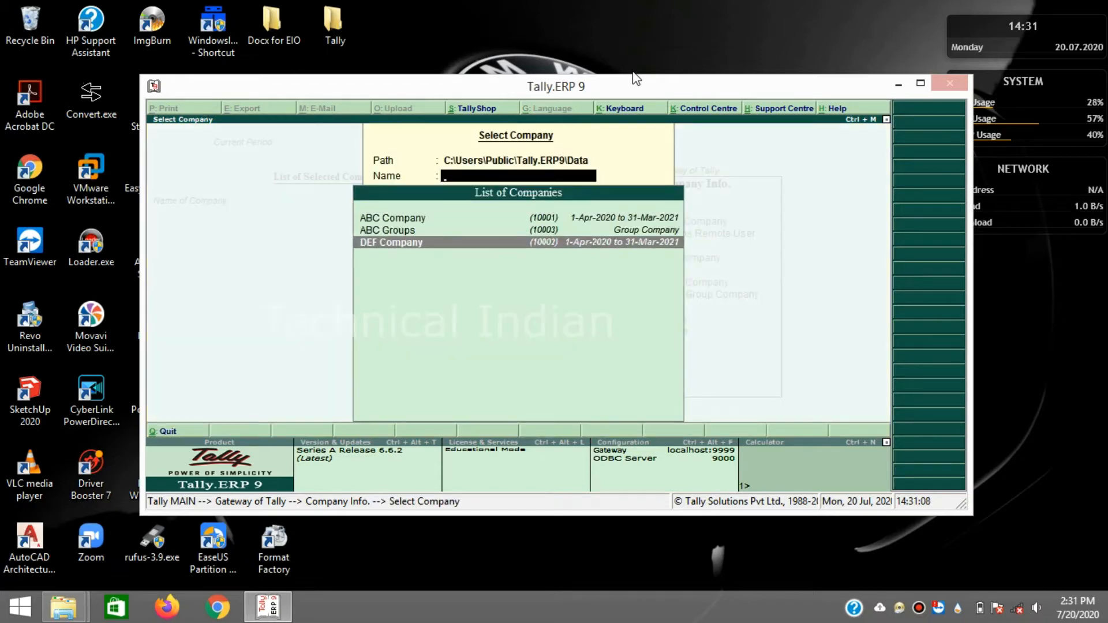
{"action": "key", "text": "Up"}
{"action": "key", "text": "Up"}
{"action": "key", "text": "Return"}
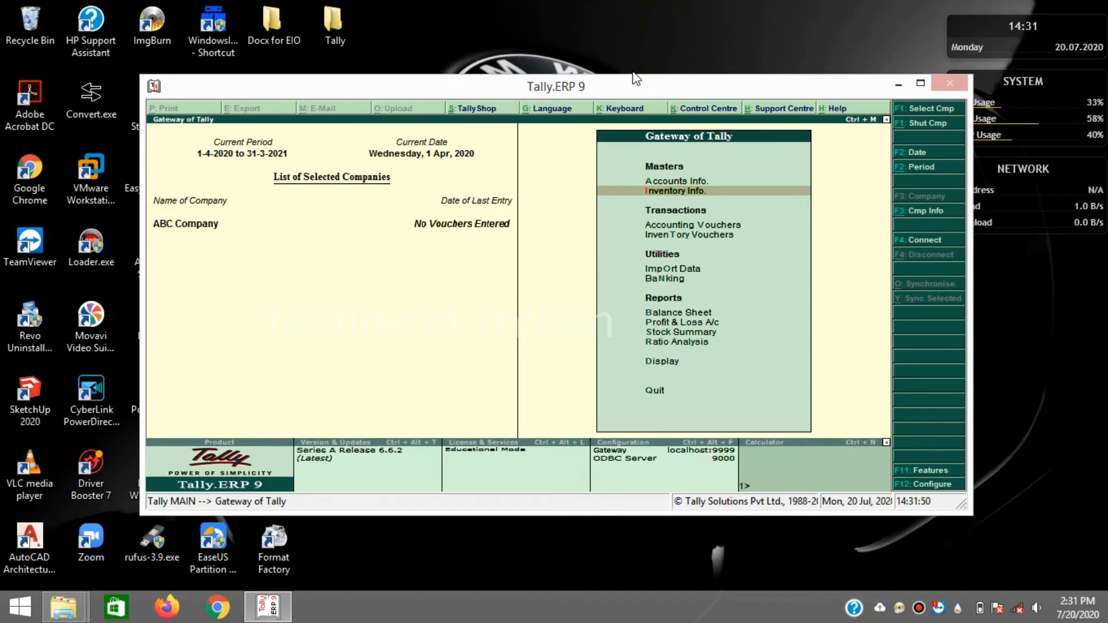
{"action": "key", "text": "Return"}
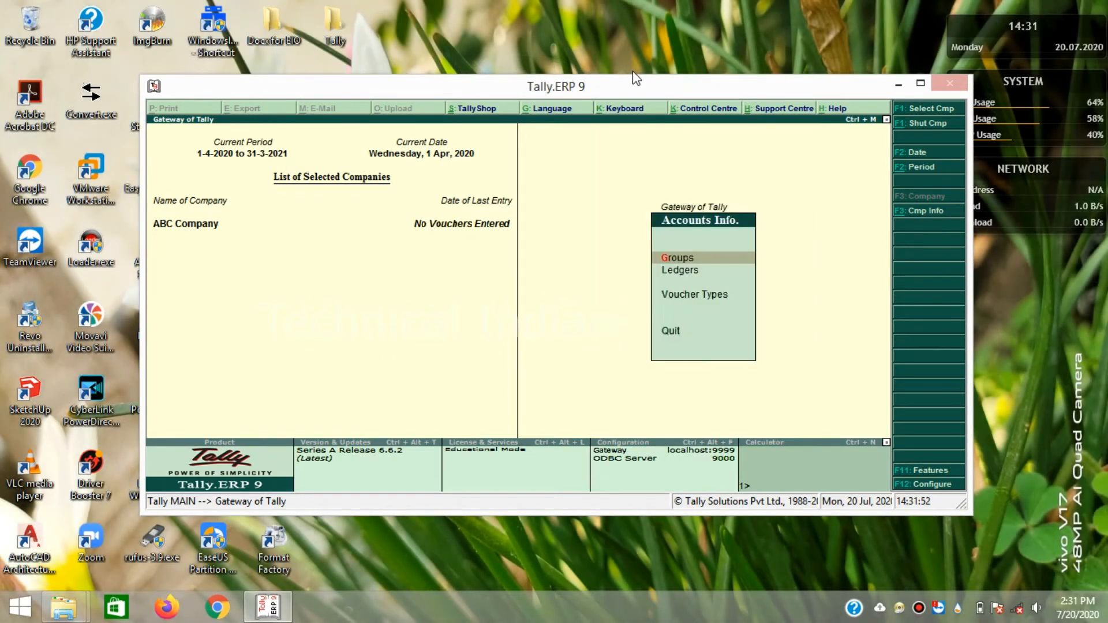
{"action": "key", "text": "Down"}
{"action": "key", "text": "Up"}
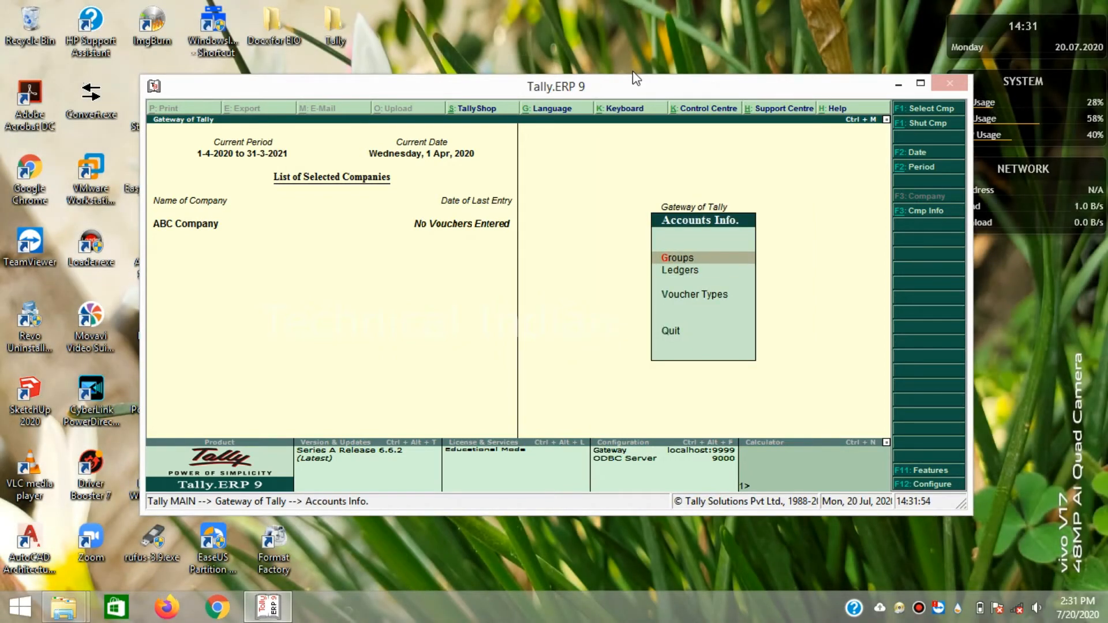
{"action": "key", "text": "Return"}
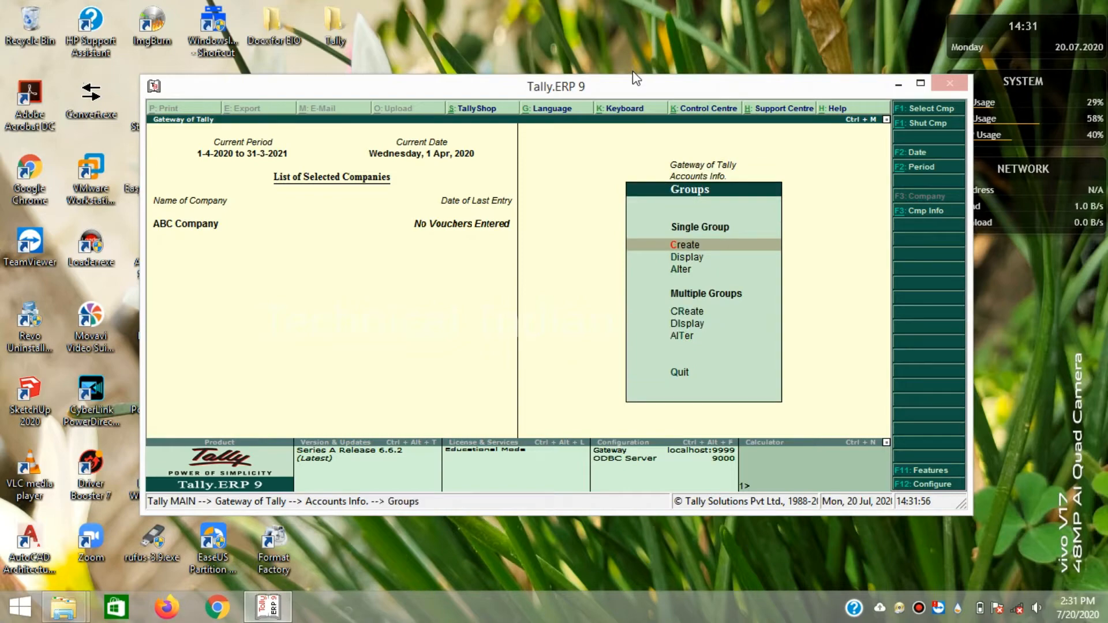
- Display the List of Groups, browse around Duties & Taxes, and leave without choosing one
{"action": "key", "text": "Down"}
{"action": "key", "text": "Up"}
{"action": "key", "text": "Down"}
{"action": "key", "text": "Return"}
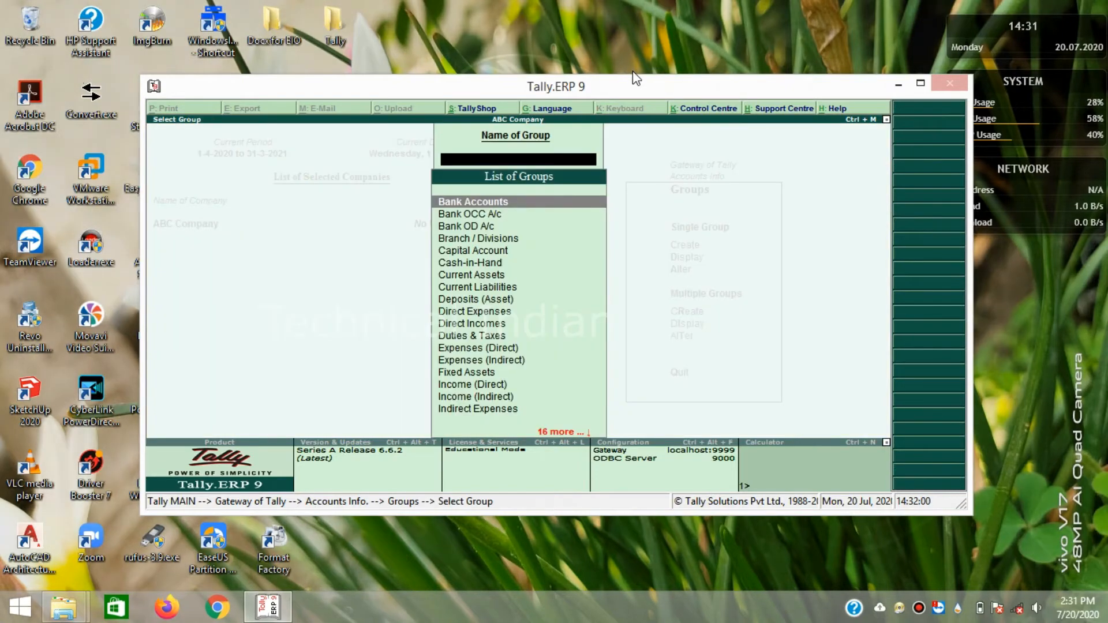
{"action": "key", "text": "Down"}
{"action": "key", "text": "Down"}
{"action": "key", "text": "Down"}
{"action": "key", "text": "Down"}
{"action": "key", "text": "Down"}
{"action": "key", "text": "Down"}
{"action": "key", "text": "Down"}
{"action": "key", "text": "Down"}
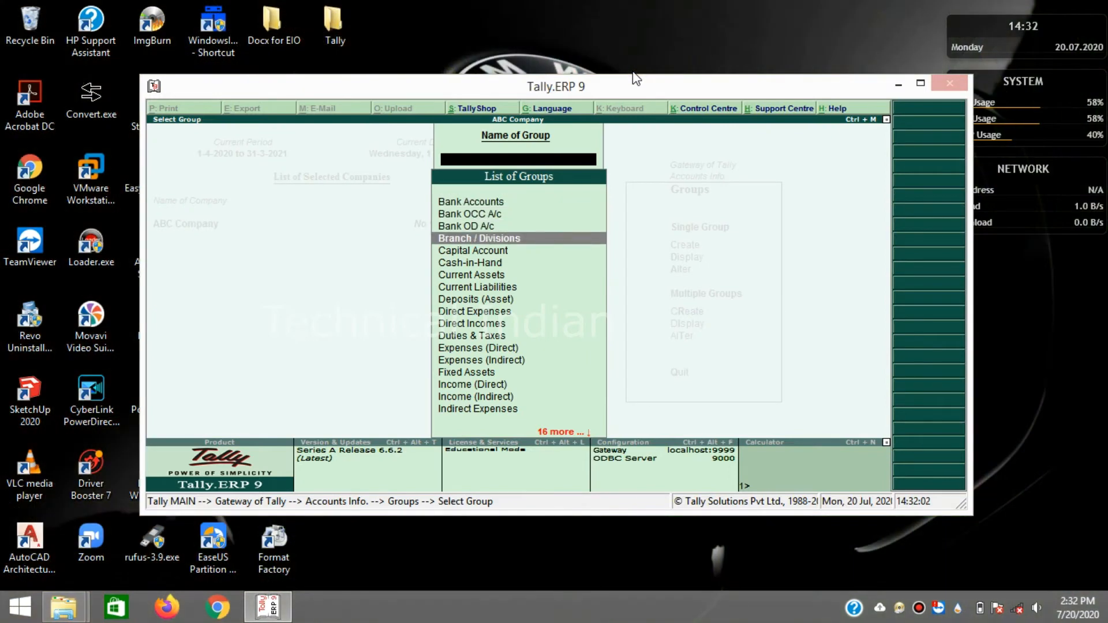
{"action": "key", "text": "Down"}
{"action": "key", "text": "Down"}
{"action": "key", "text": "Down"}
{"action": "key", "text": "Down"}
{"action": "key", "text": "Down"}
{"action": "key", "text": "Down"}
{"action": "key", "text": "Up"}
{"action": "key", "text": "Up"}
{"action": "key", "text": "Up"}
{"action": "key", "text": "Up"}
{"action": "key", "text": "Down"}
{"action": "key", "text": "Down"}
{"action": "key", "text": "Down"}
{"action": "key", "text": "Down"}
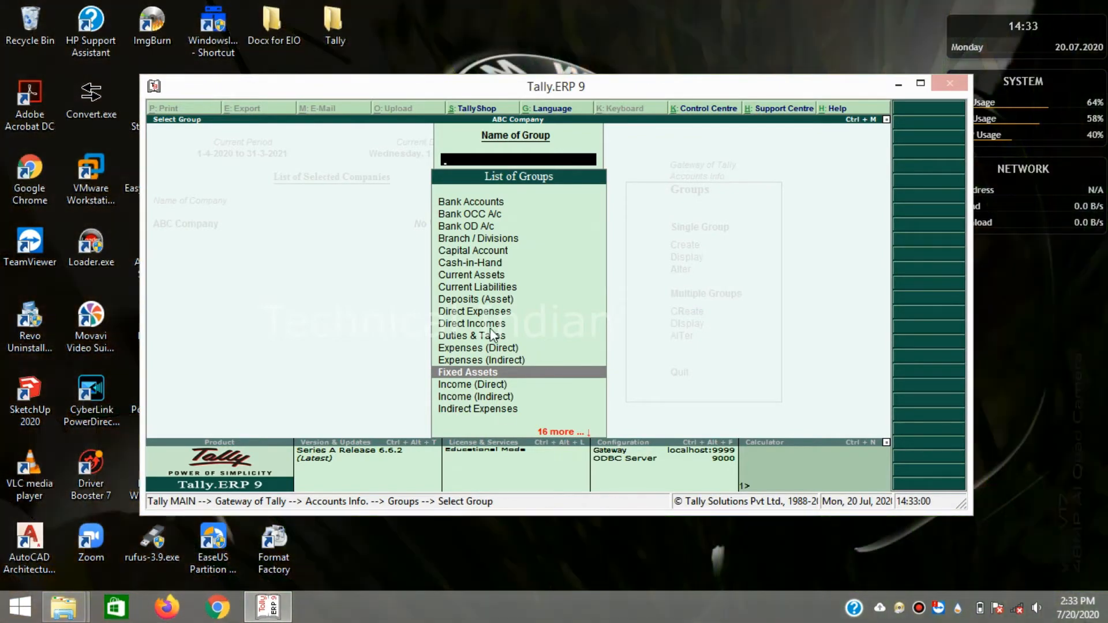
{"action": "key", "text": "Down"}
{"action": "key", "text": "Down"}
{"action": "key", "text": "Up"}
{"action": "key", "text": "Up"}
{"action": "key", "text": "Up"}
{"action": "key", "text": "Up"}
{"action": "key", "text": "Up"}
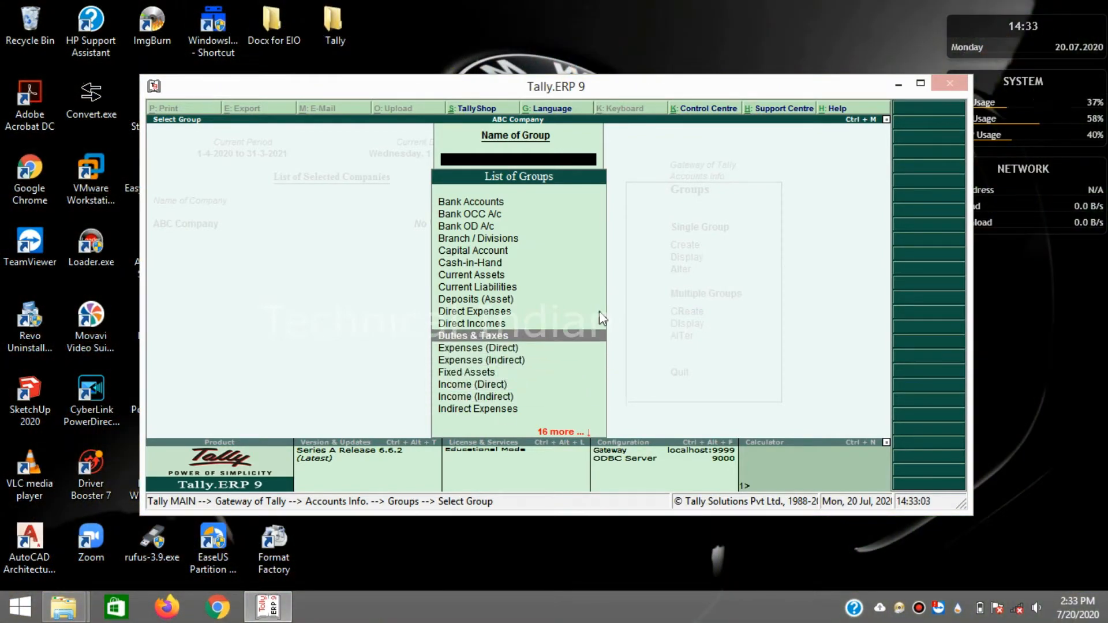
{"action": "key", "text": "Up"}
{"action": "key", "text": "Up"}
{"action": "key", "text": "Up"}
{"action": "key", "text": "Up"}
{"action": "key", "text": "Up"}
{"action": "key", "text": "Up"}
{"action": "key", "text": "Down"}
{"action": "key", "text": "Down"}
{"action": "key", "text": "Down"}
{"action": "key", "text": "Down"}
{"action": "key", "text": "Down"}
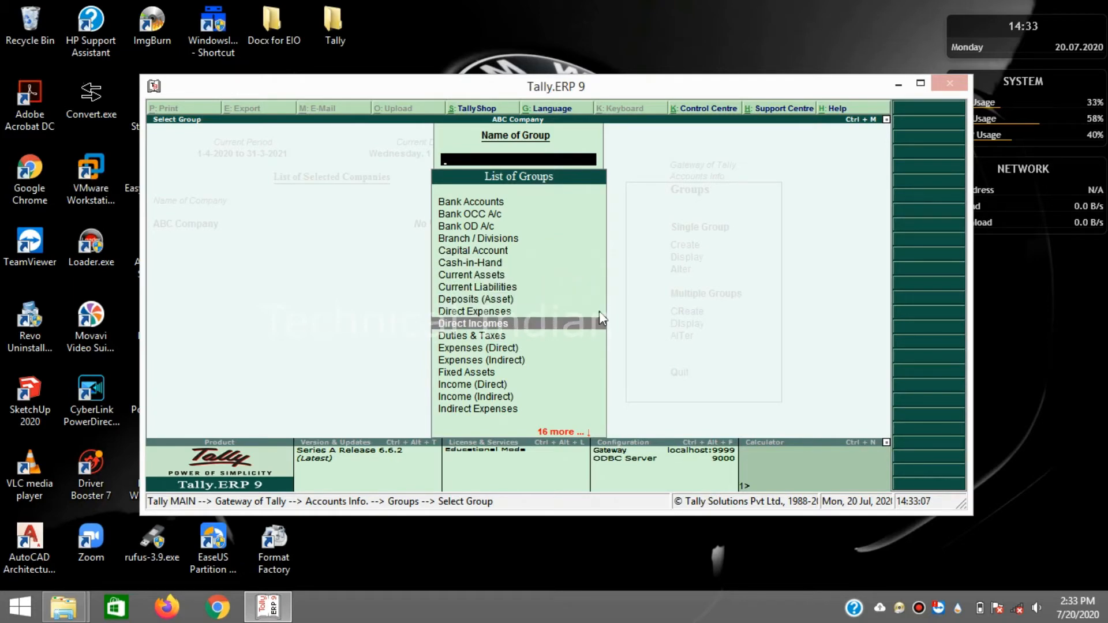
{"action": "key", "text": "Escape"}
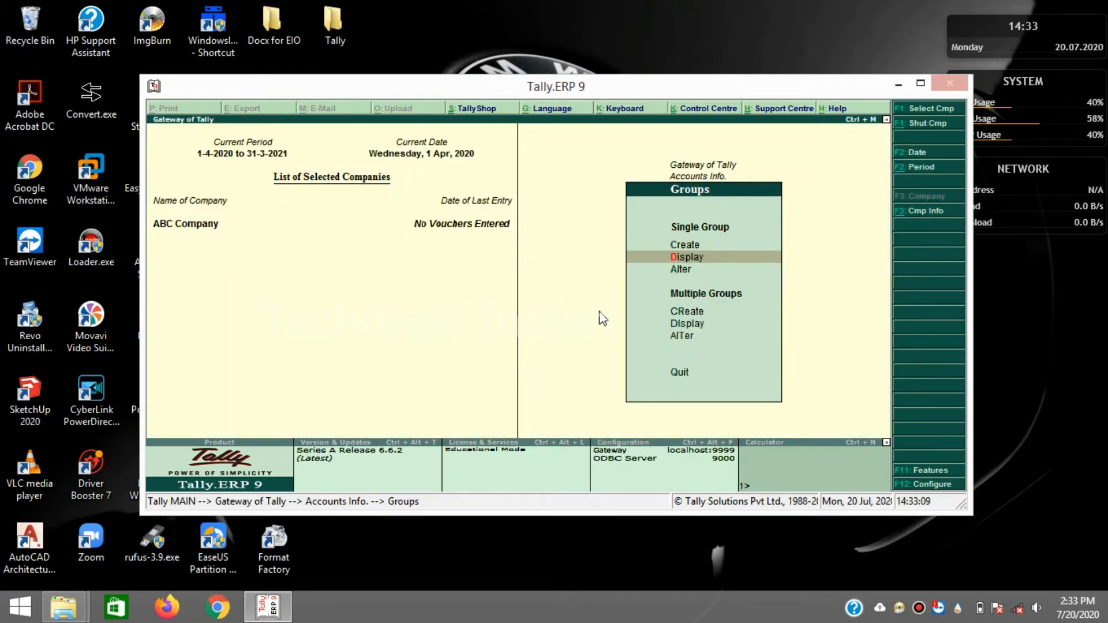
- Back out of the group options and bring up the Ledgers menu
{"action": "key", "text": "Down"}
{"action": "key", "text": "Up"}
{"action": "key", "text": "Up"}
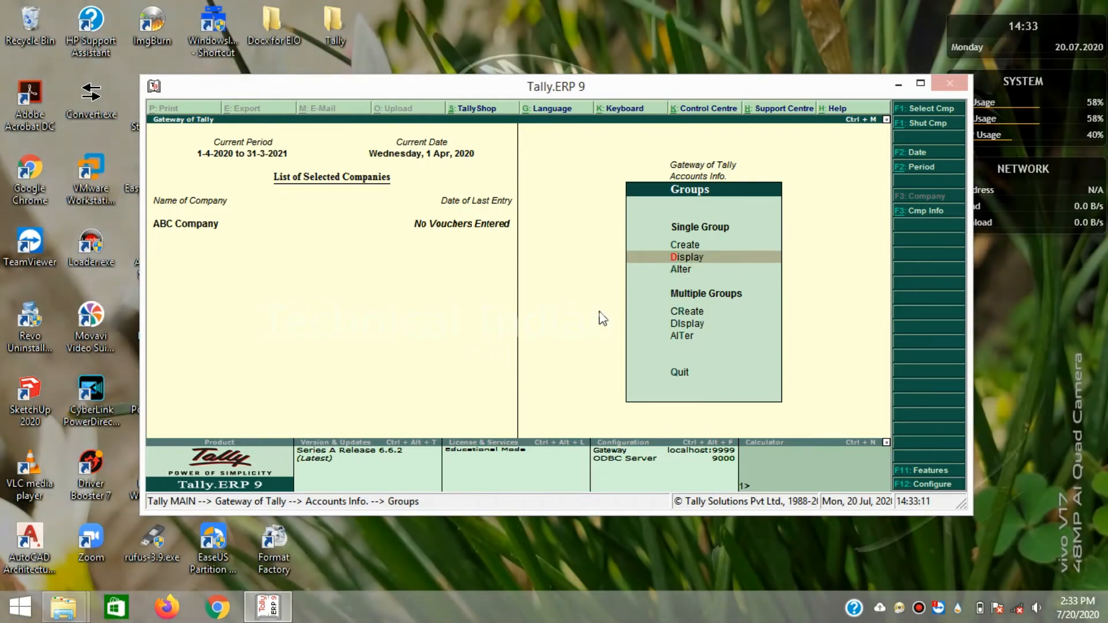
{"action": "key", "text": "Escape"}
{"action": "key", "text": "Down"}
{"action": "key", "text": "Return"}
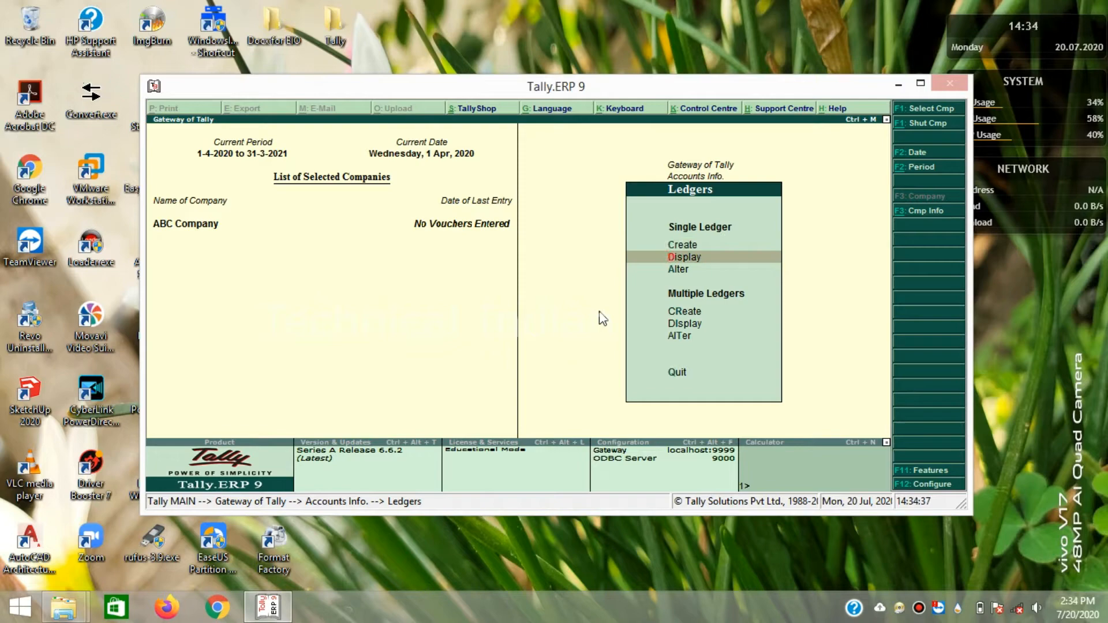
- Start a new ledger named Karnataka Bank under Bank Accounts
{"action": "key", "text": "Return"}
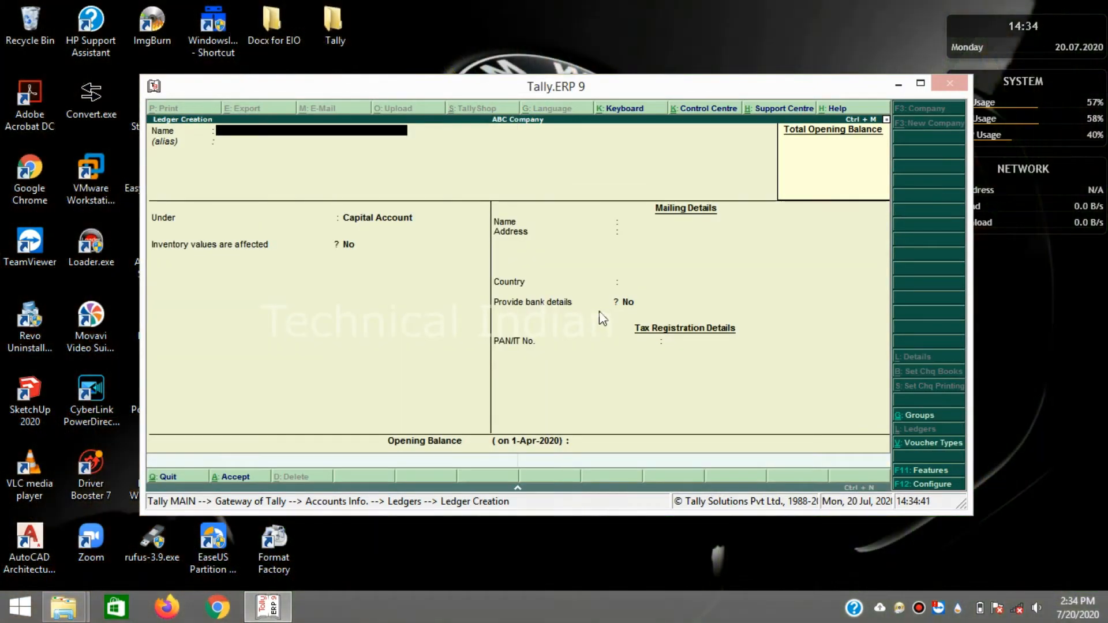
{"action": "type", "text": "Karnataka Bank"}
{"action": "key", "text": "Return"}
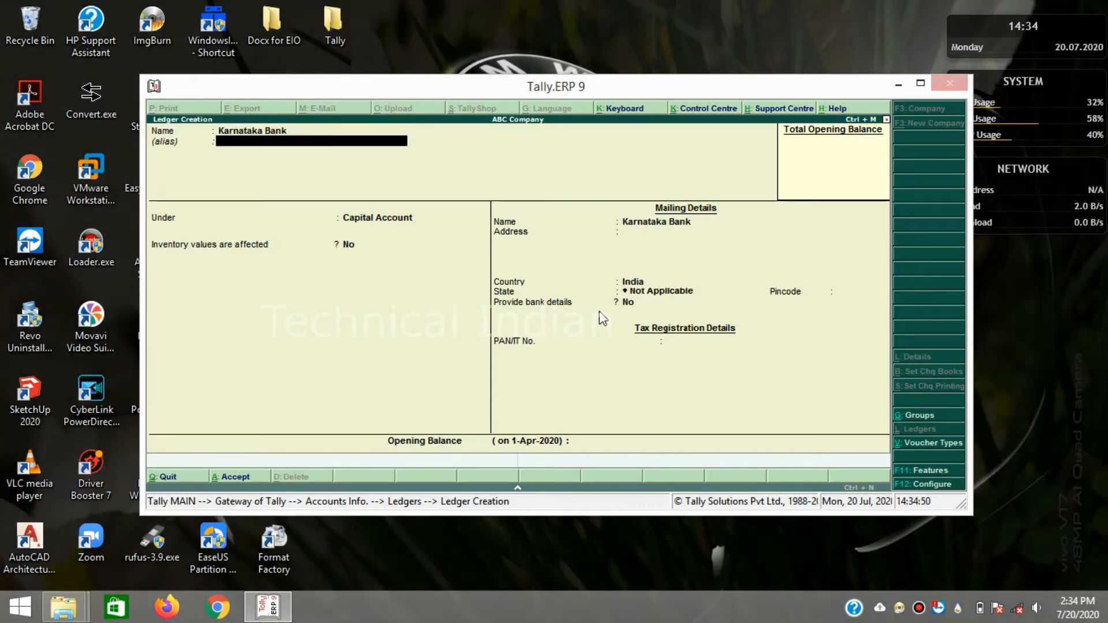
{"action": "key", "text": "Return"}
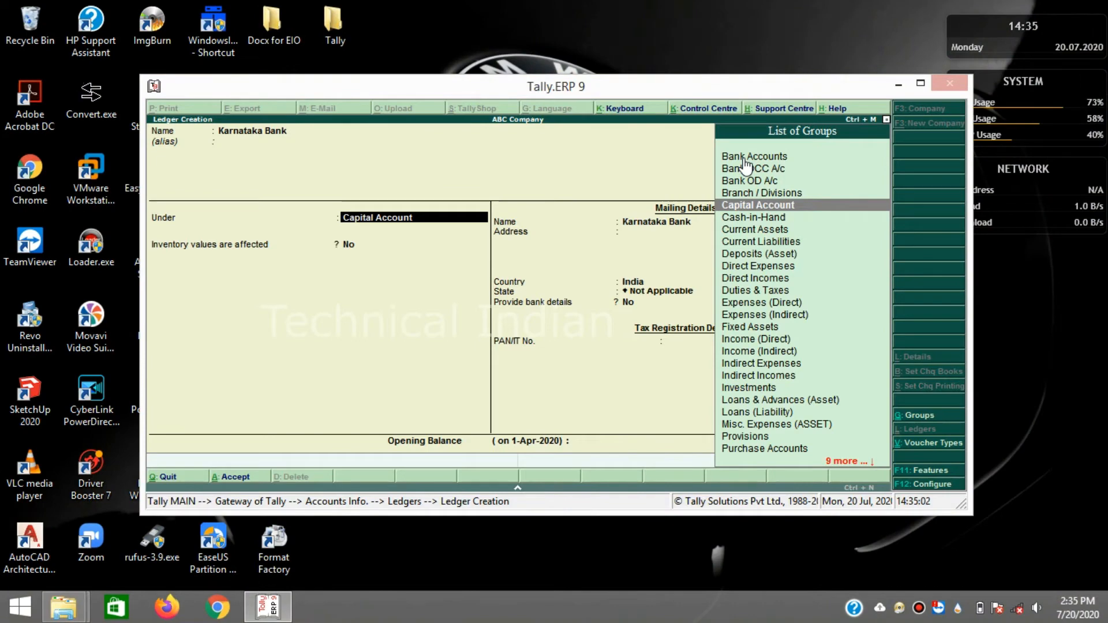
{"action": "left_click", "coordinate": [740, 157]}
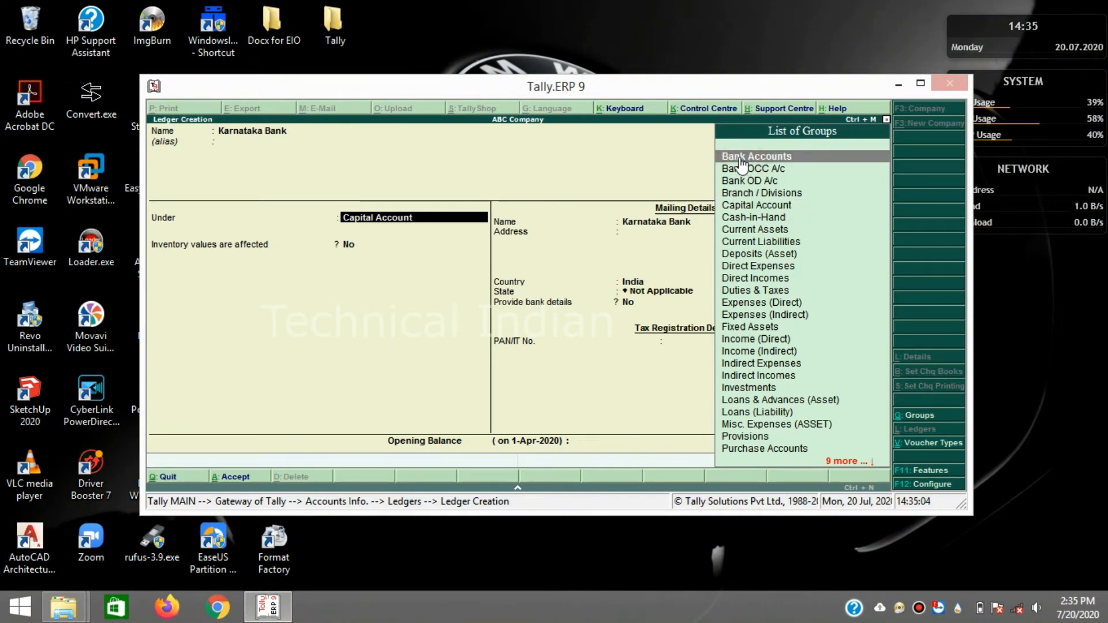
{"action": "left_click", "coordinate": [741, 157]}
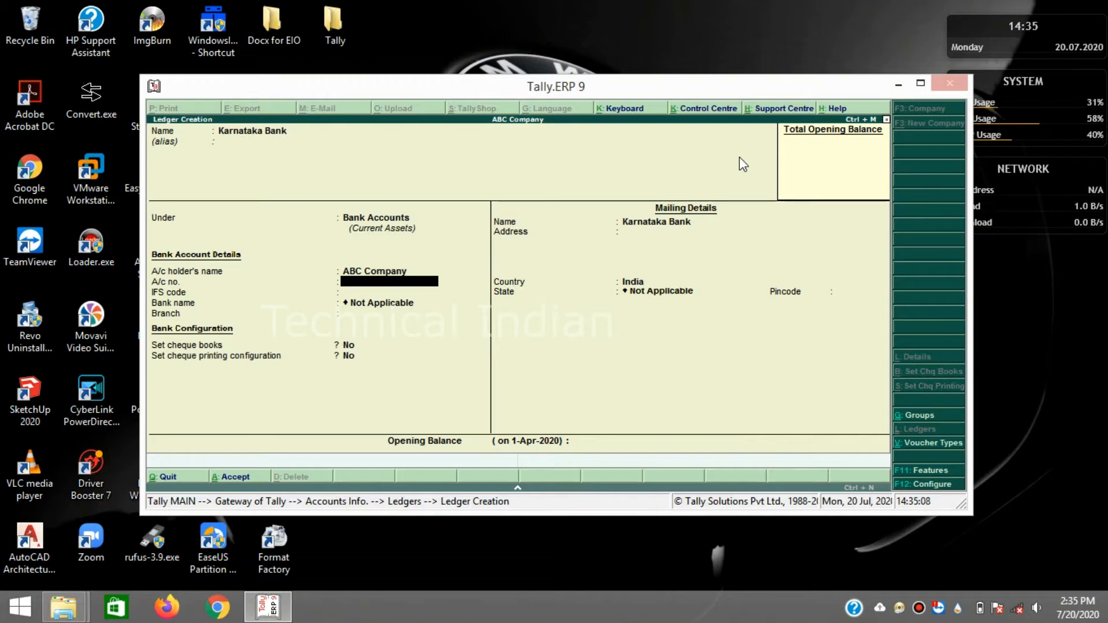
- Skip bank and mailing details, enter a 1.00 Dr opening balance, and save the ledger
{"action": "key", "text": "Return"}
{"action": "key", "text": "Return"}
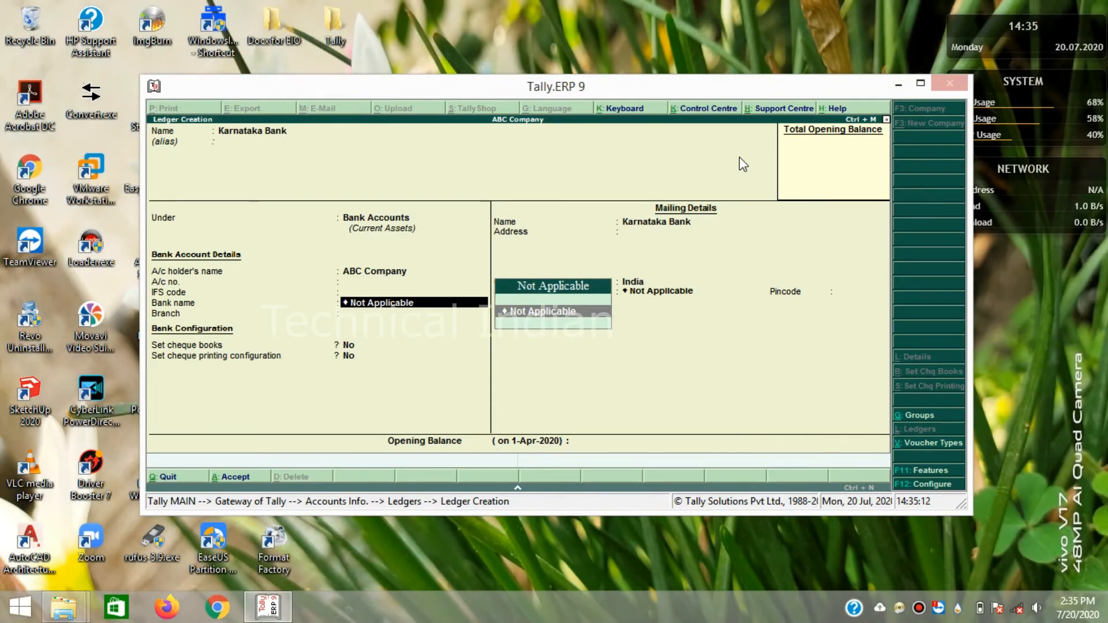
{"action": "key", "text": "Return"}
{"action": "key", "text": "Return"}
{"action": "key", "text": "Return"}
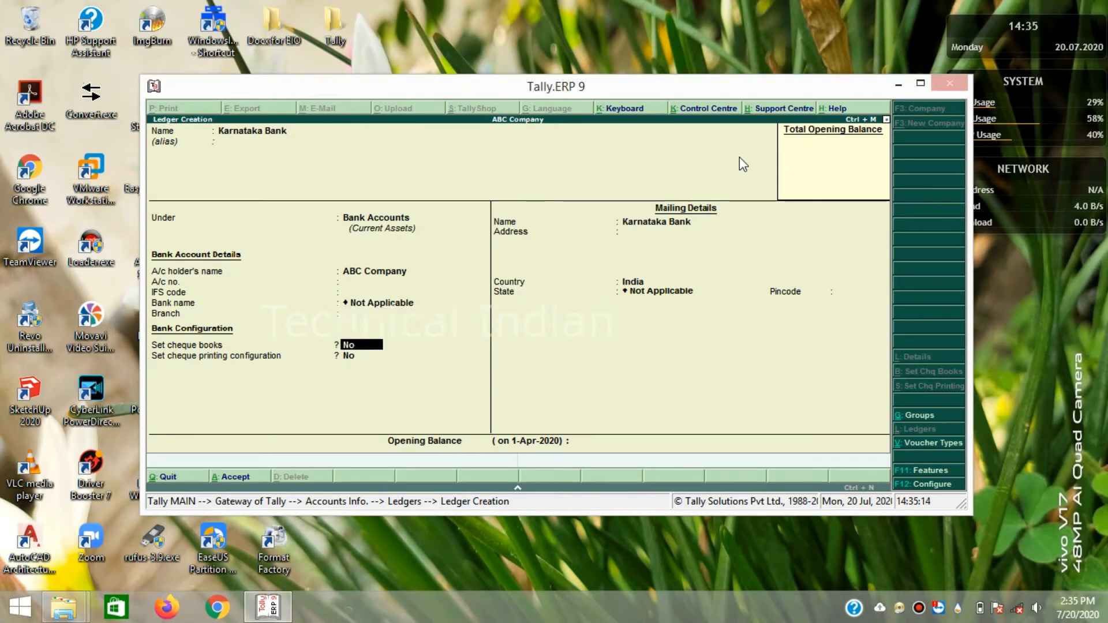
{"action": "key", "text": "Return"}
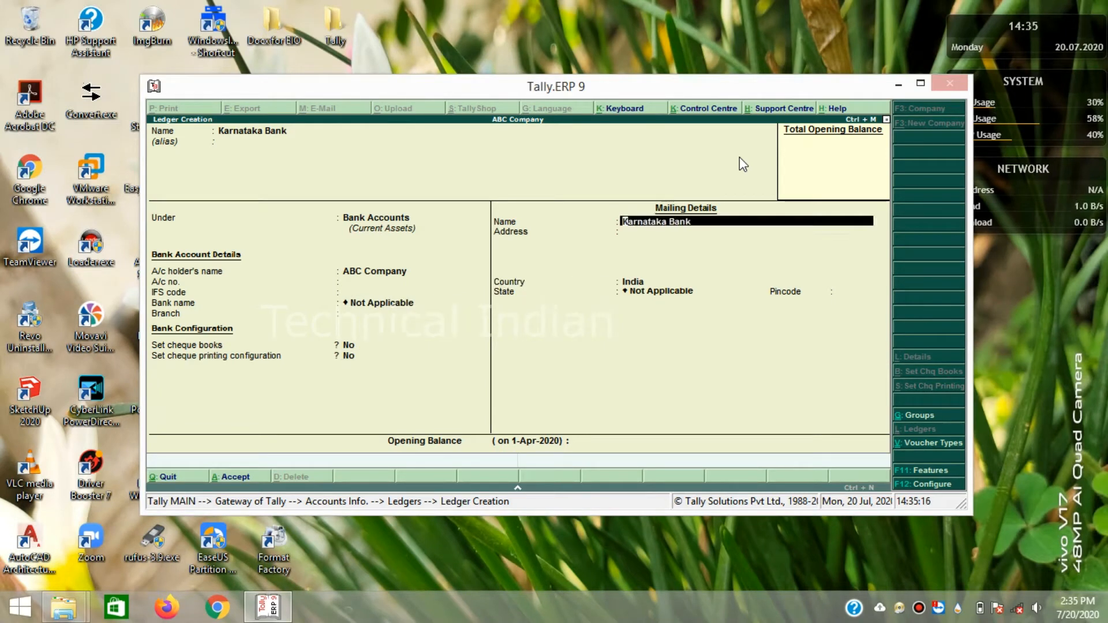
{"action": "key", "text": "Return"}
{"action": "key", "text": "Return"}
{"action": "key", "text": "Return"}
{"action": "key", "text": "Return"}
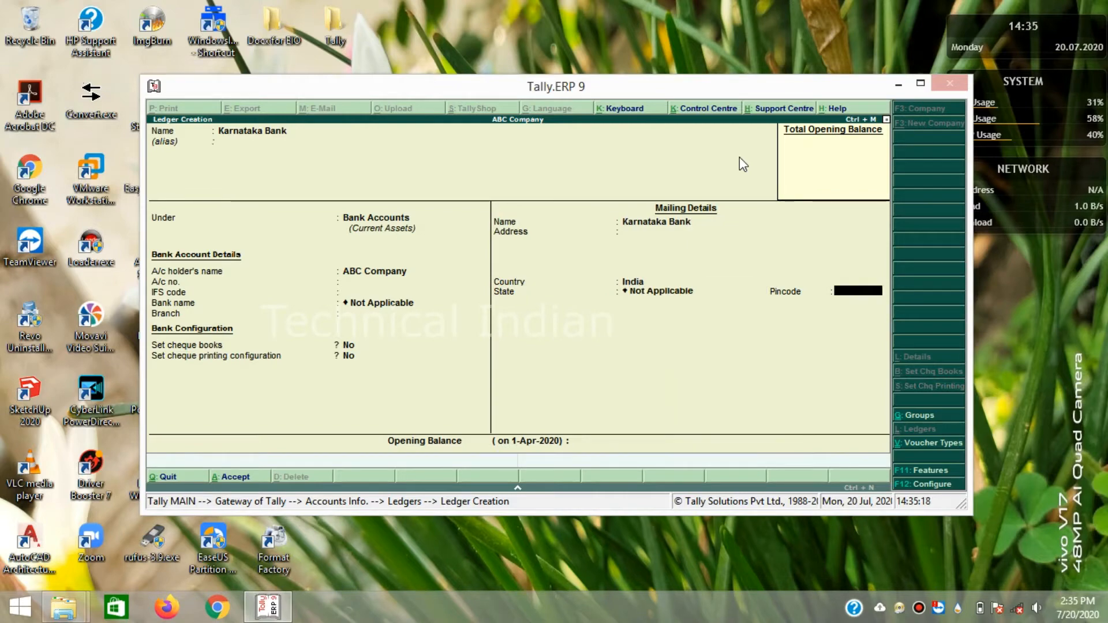
{"action": "key", "text": "Return"}
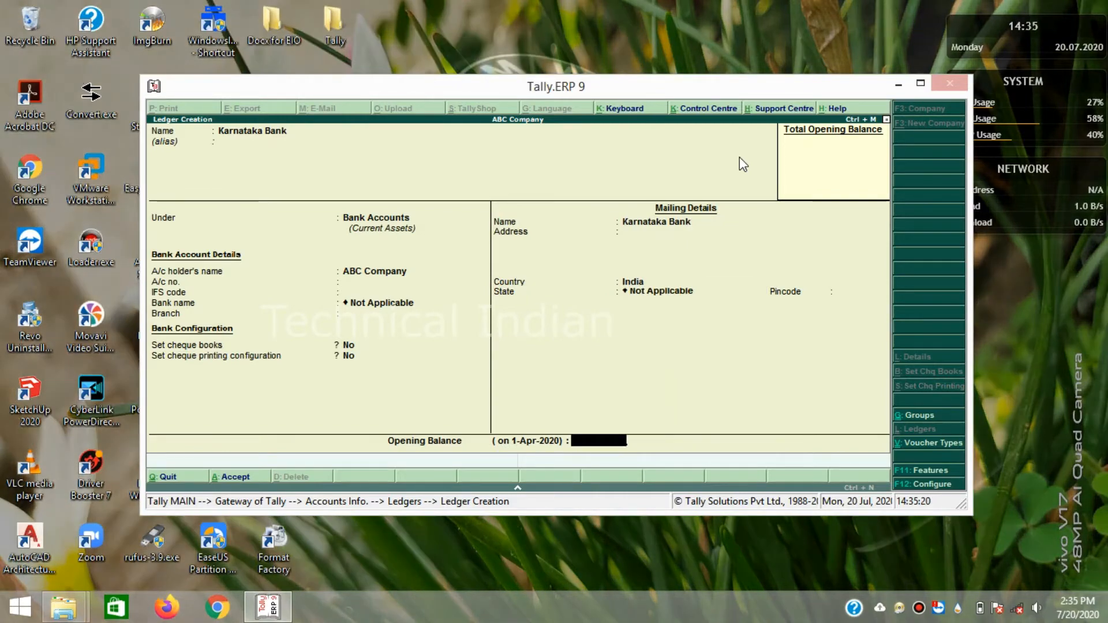
{"action": "type", "text": "1"}
{"action": "key", "text": "Return"}
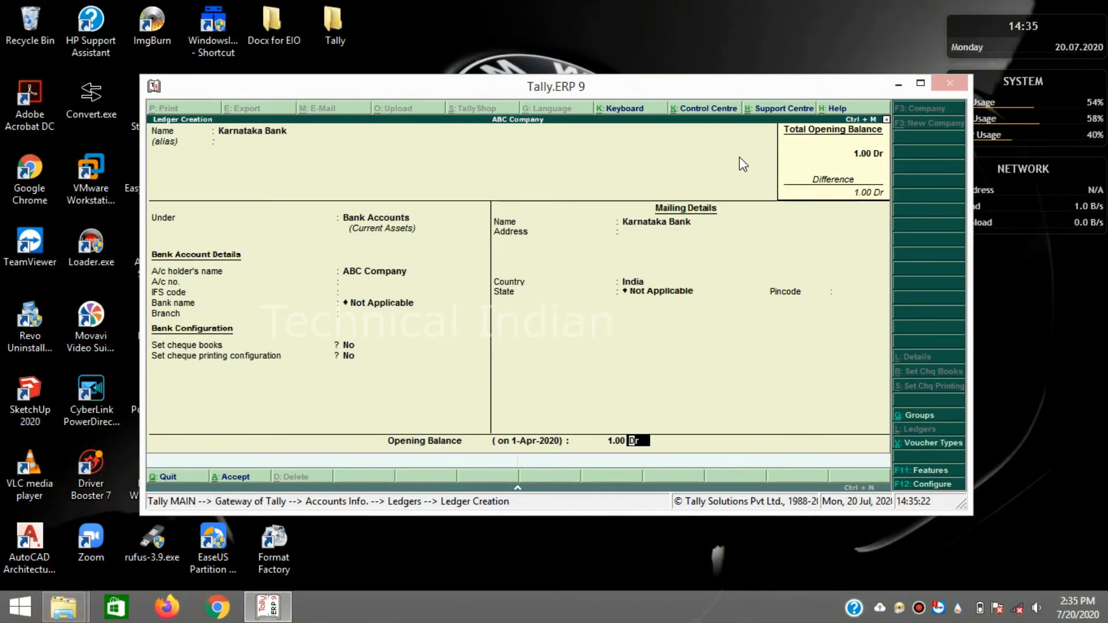
{"action": "key", "text": "Return"}
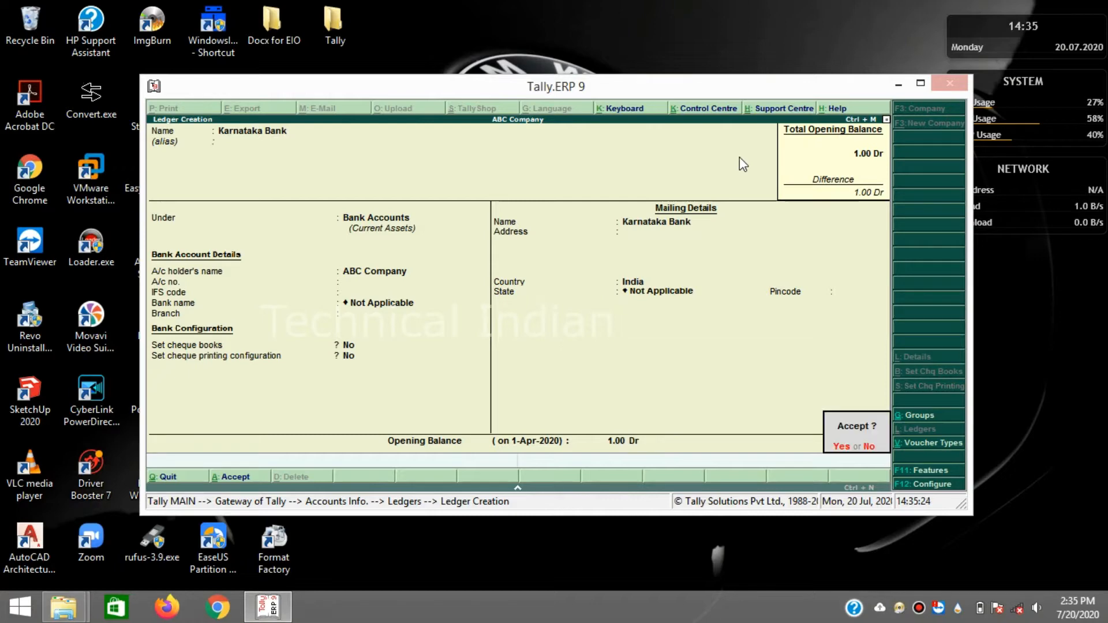
{"action": "key", "text": "Return"}
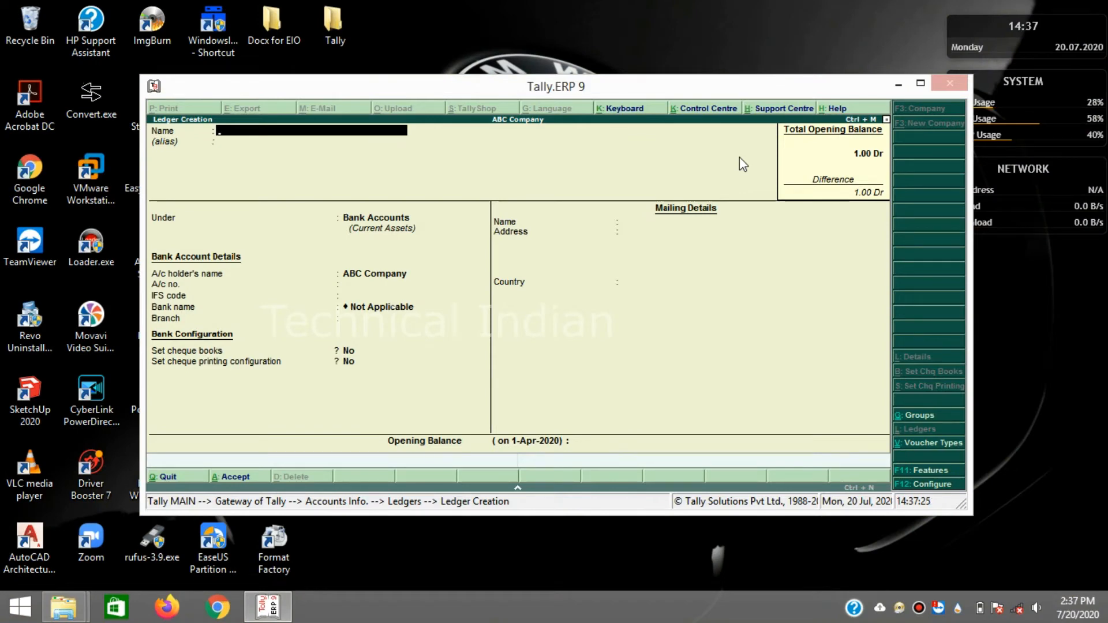
- Name the new ledger Vendor 1 and place it under Sundry Debtors
{"action": "type", "text": "Vendor 1"}
{"action": "key", "text": "Return"}
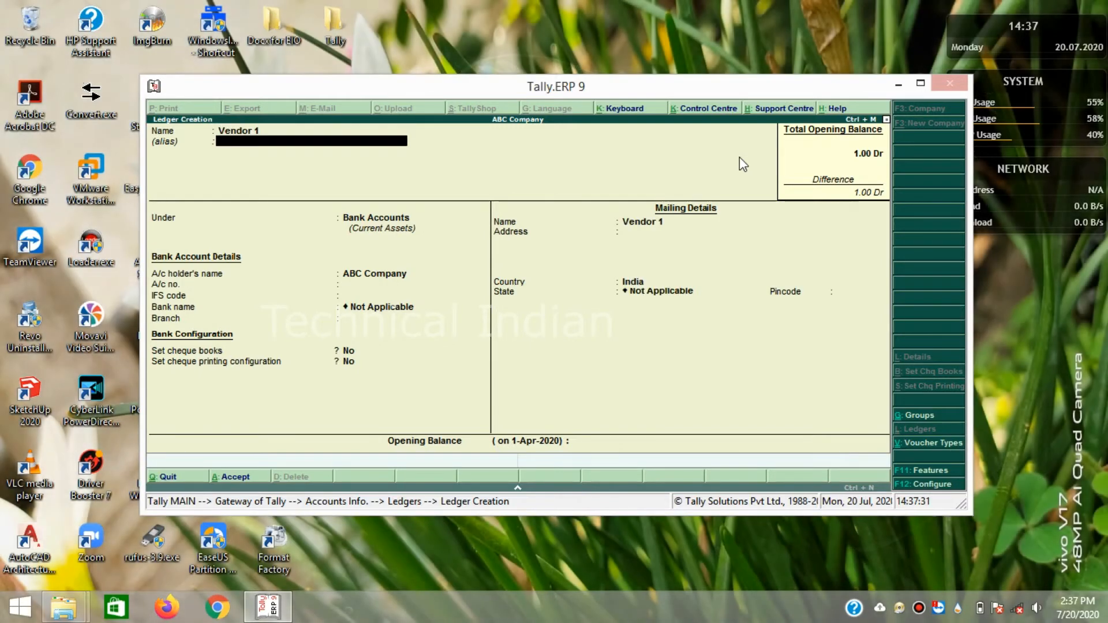
{"action": "key", "text": "Return"}
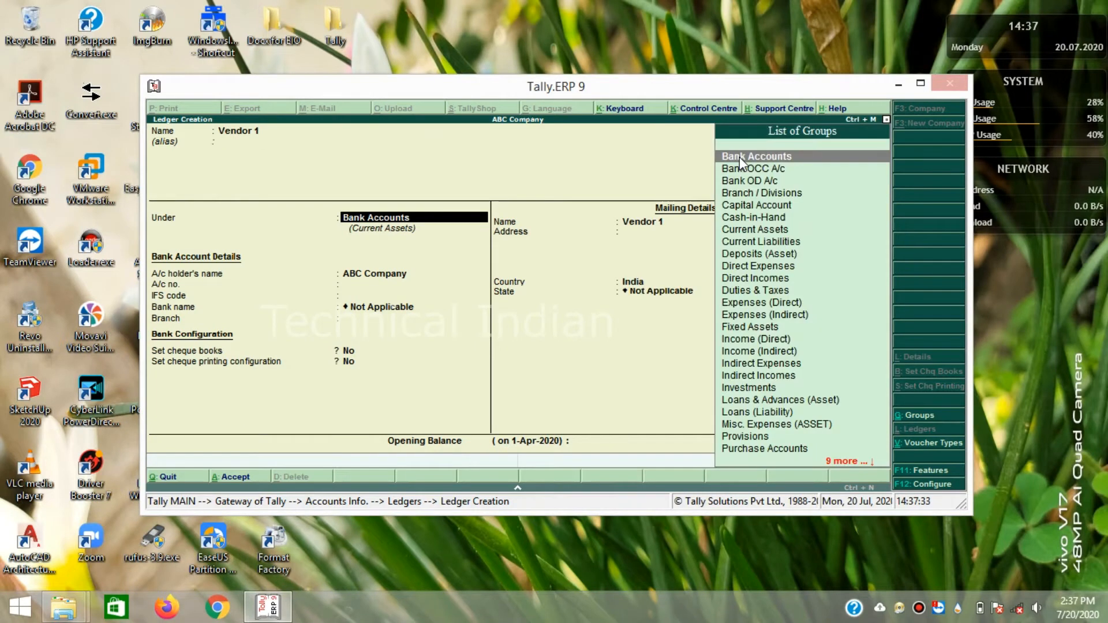
{"action": "type", "text": "Sun"}
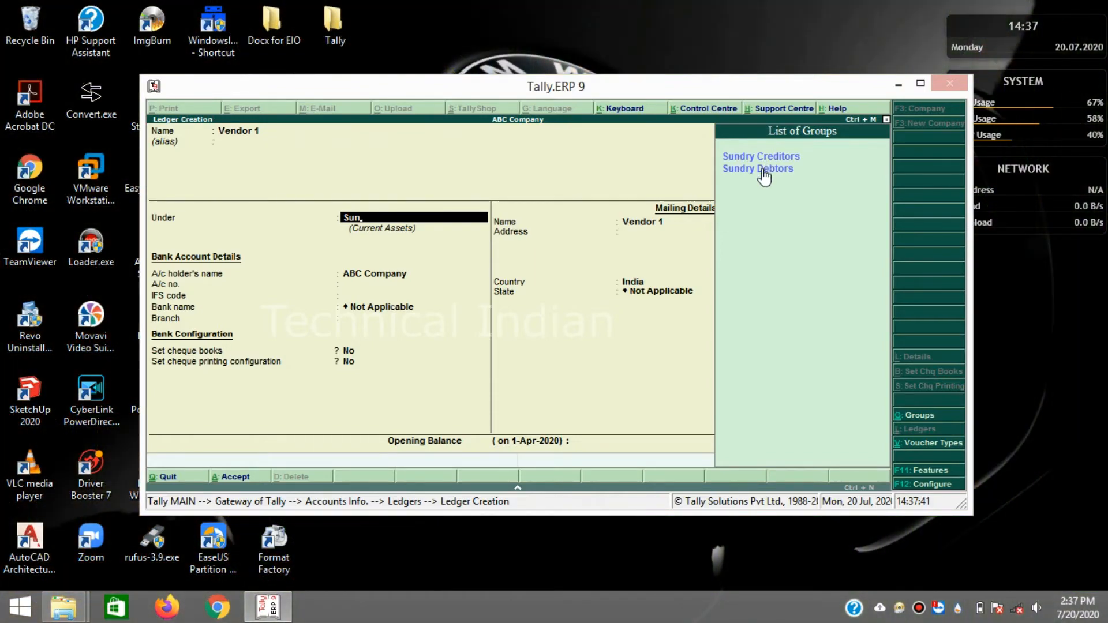
{"action": "left_click", "coordinate": [763, 173]}
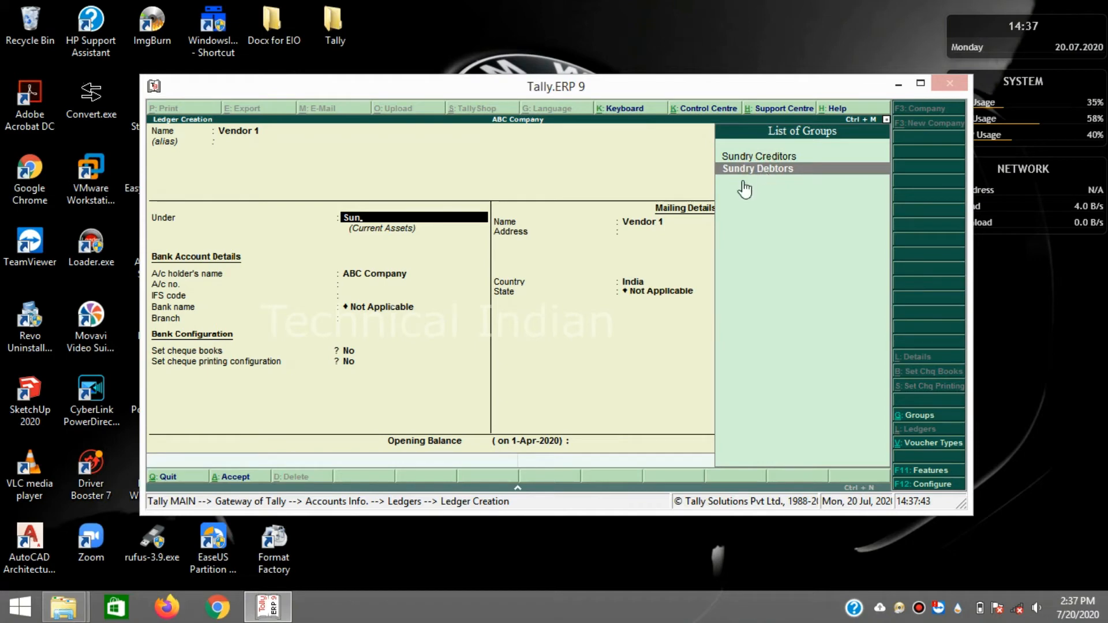
{"action": "key", "text": "Return"}
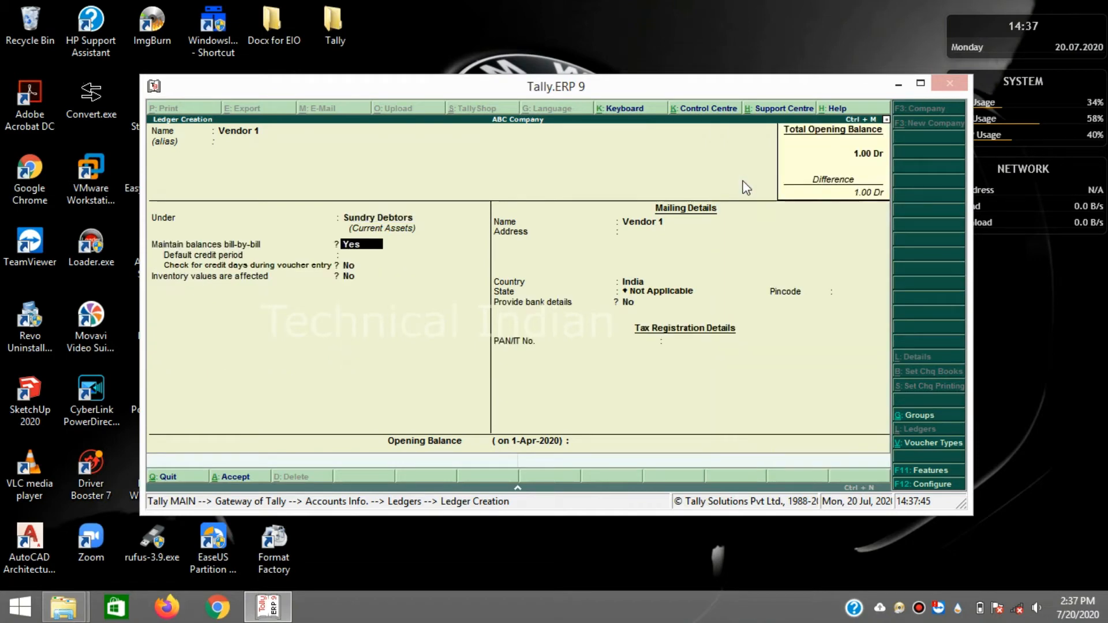
- Skip mailing, bank and PAN details, save with a 10 Dr opening balance, and quit ledger creation
{"action": "key", "text": "Return"}
{"action": "key", "text": "Return"}
{"action": "key", "text": "Return"}
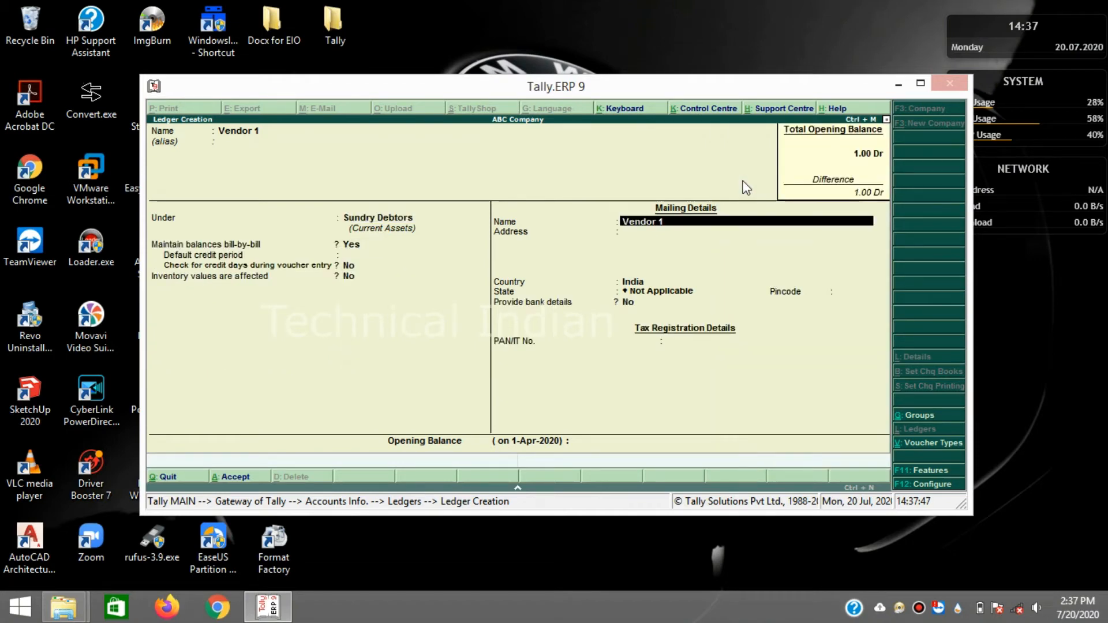
{"action": "key", "text": "Return"}
{"action": "key", "text": "Return"}
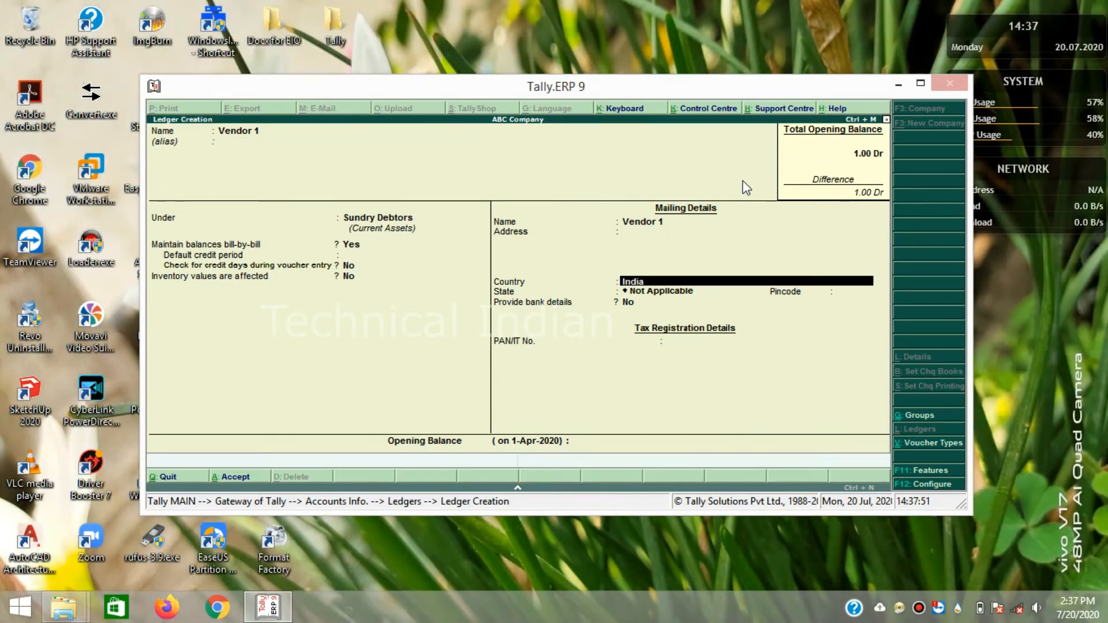
{"action": "key", "text": "Return"}
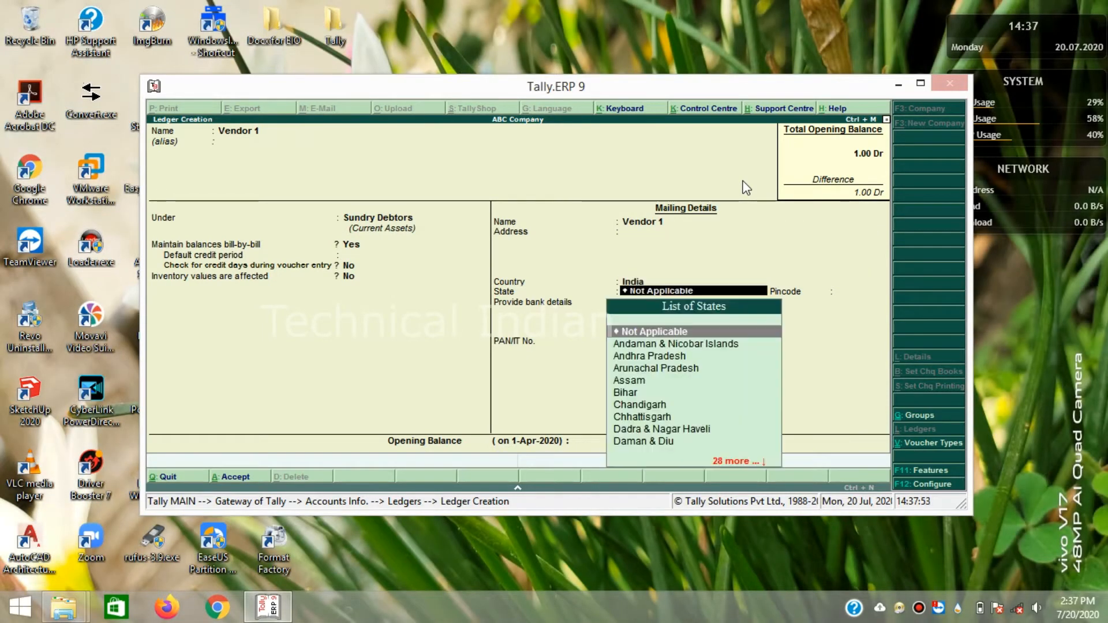
{"action": "key", "text": "Return"}
{"action": "key", "text": "Return"}
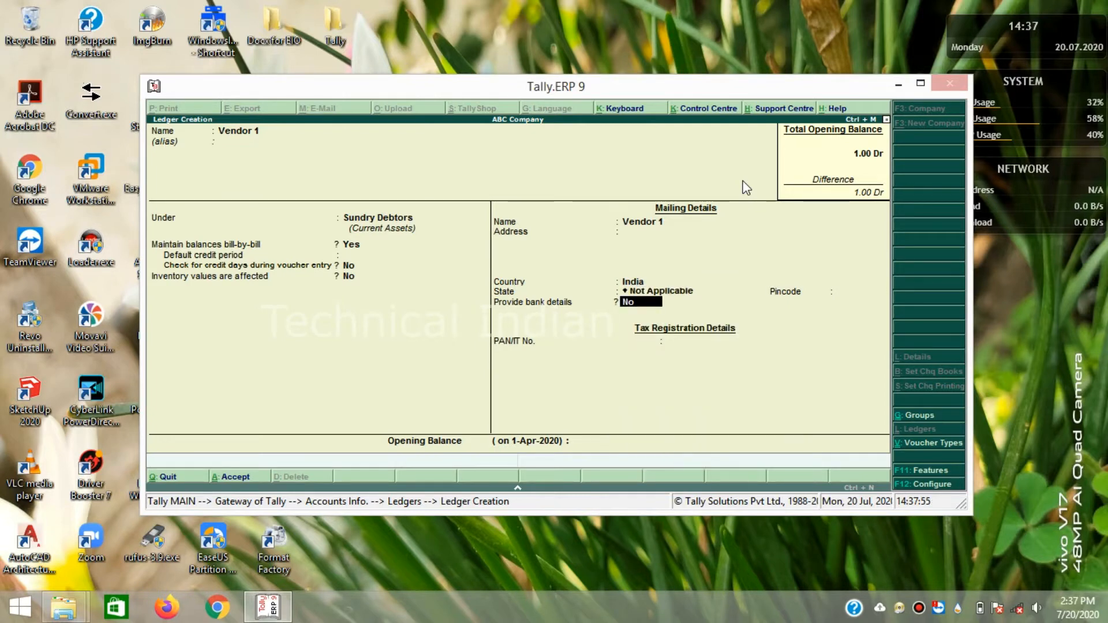
{"action": "key", "text": "Return"}
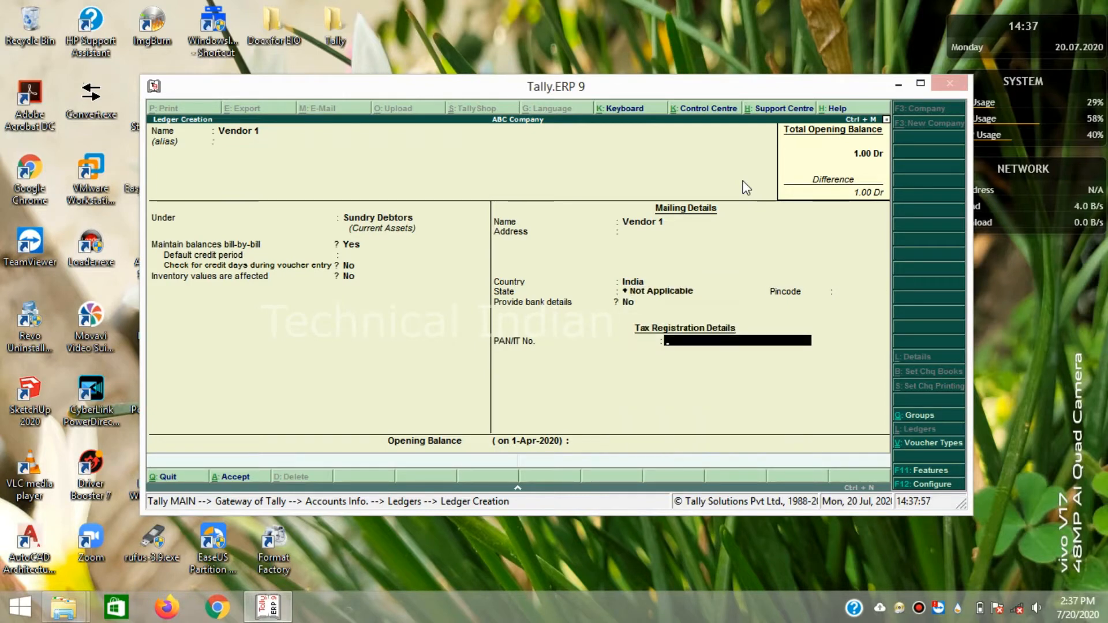
{"action": "key", "text": "Return"}
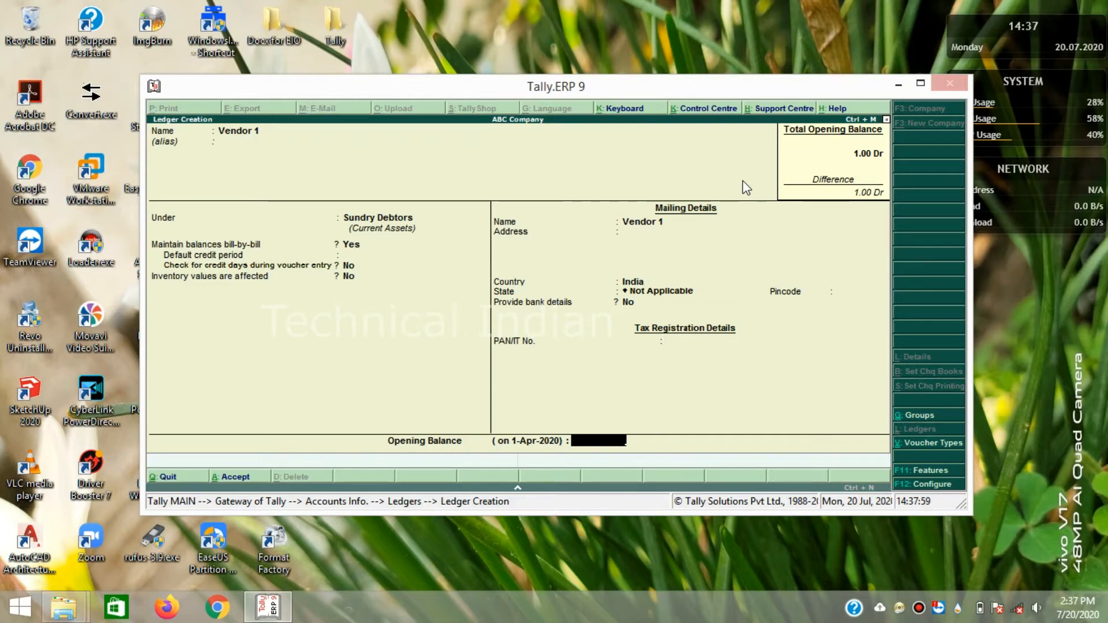
{"action": "type", "text": "0"}
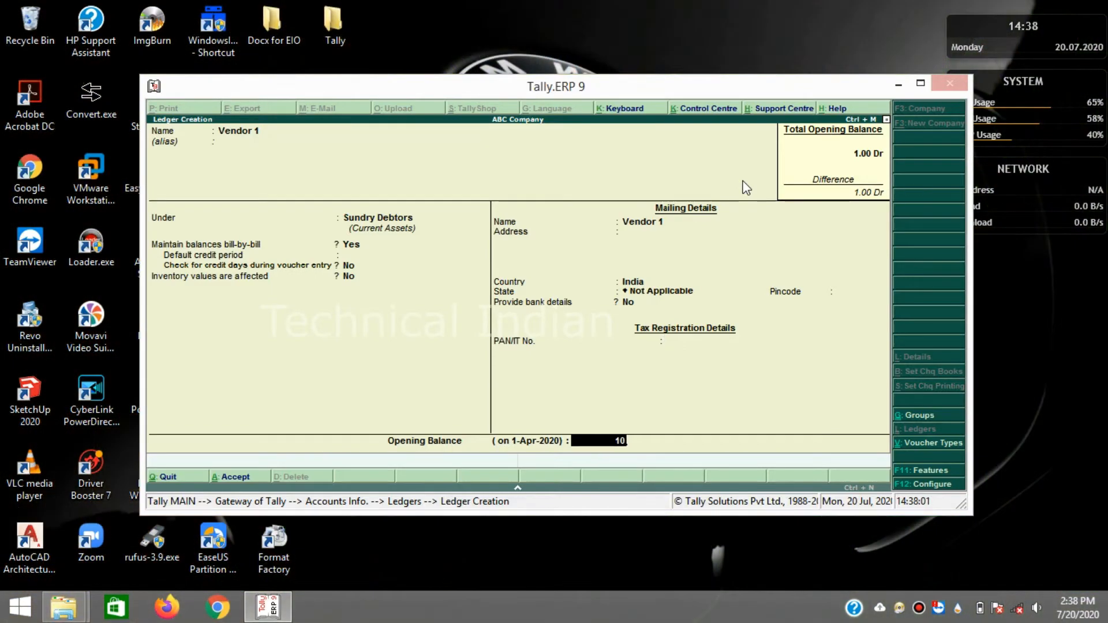
{"action": "key", "text": "Return"}
{"action": "key", "text": "Return"}
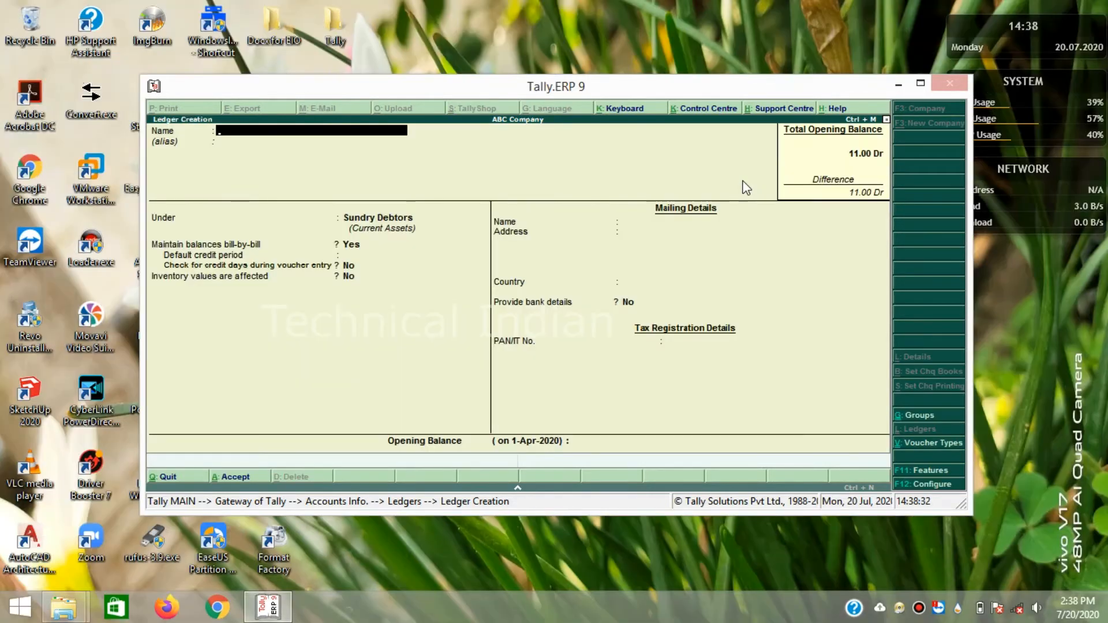
{"action": "key", "text": "Escape"}
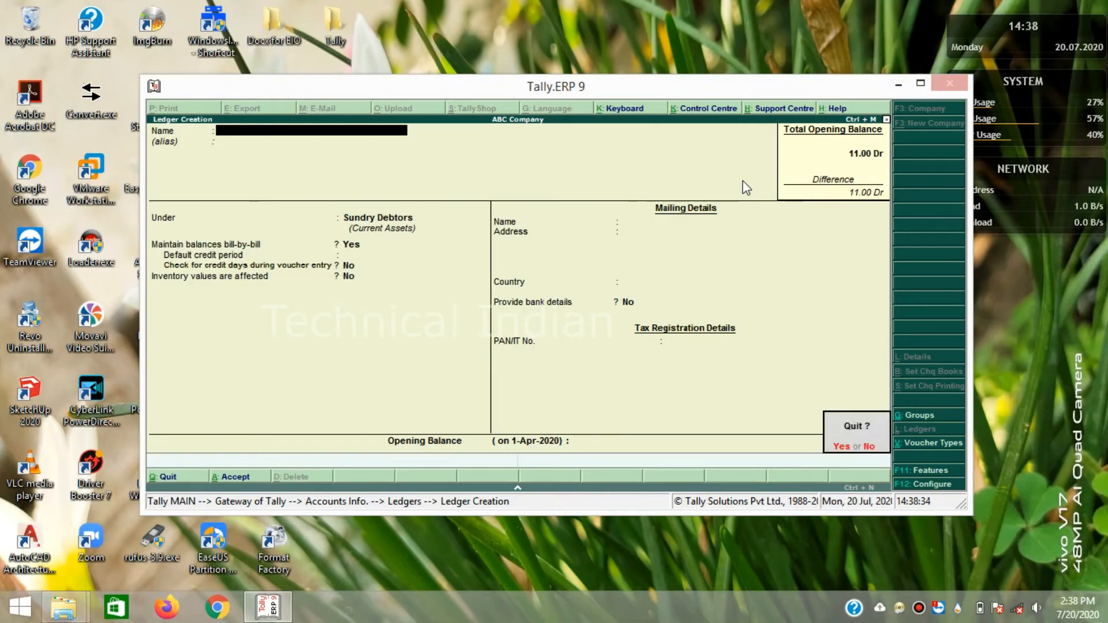
{"action": "key", "text": "y"}
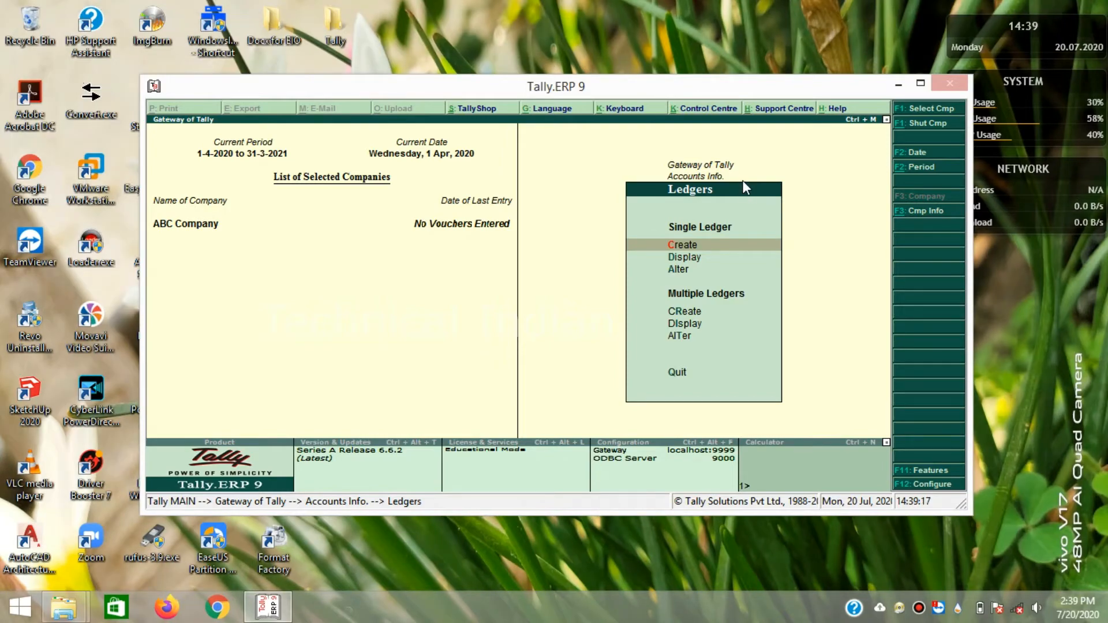
- Return from Ledgers to Gateway of Tally and open Inventory Info
{"action": "key", "text": "Down"}
{"action": "key", "text": "Up"}
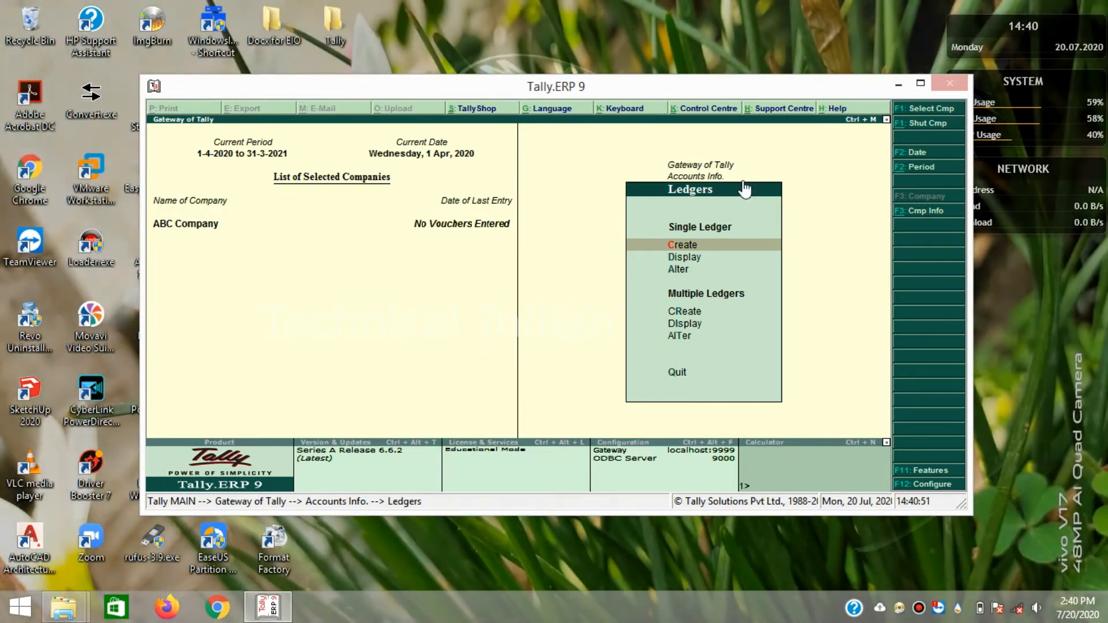
{"action": "key", "text": "Escape"}
{"action": "key", "text": "Escape"}
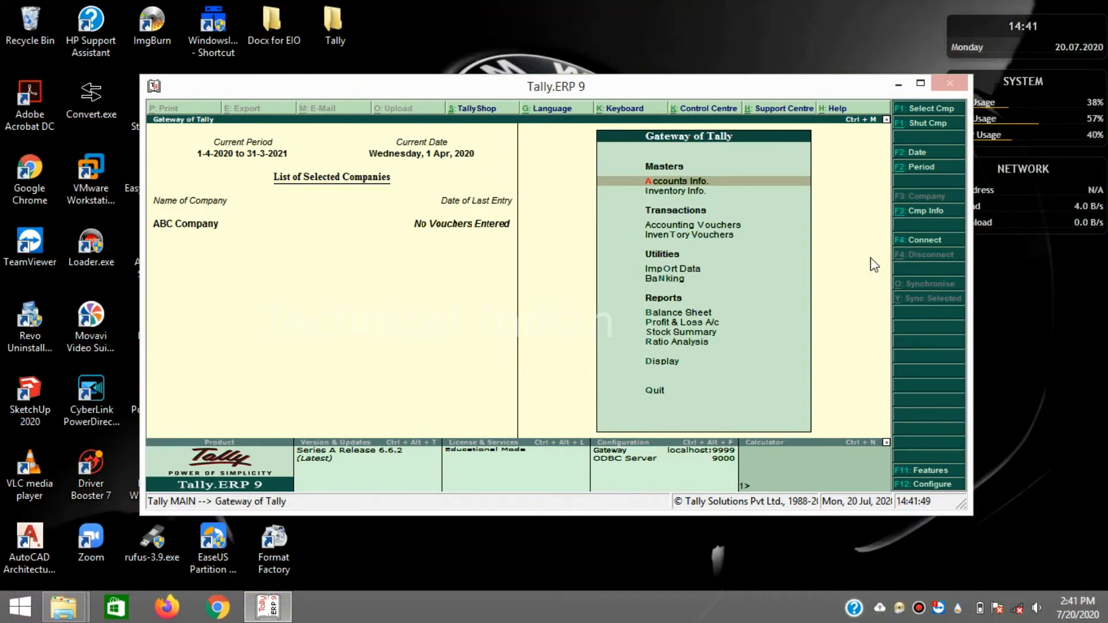
{"action": "key", "text": "Down"}
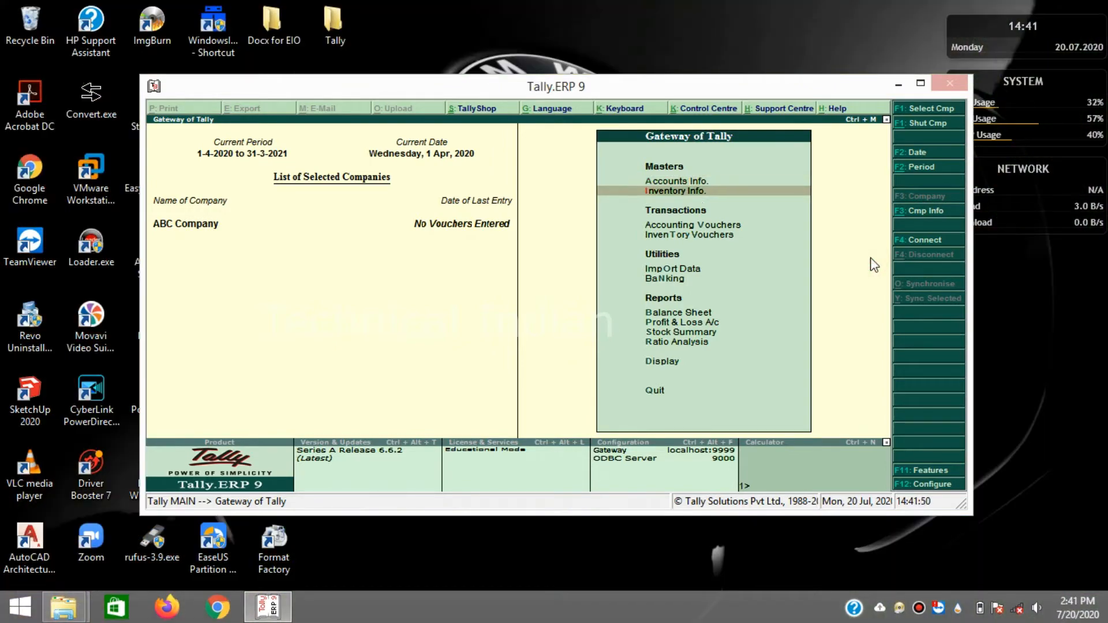
{"action": "key", "text": "Return"}
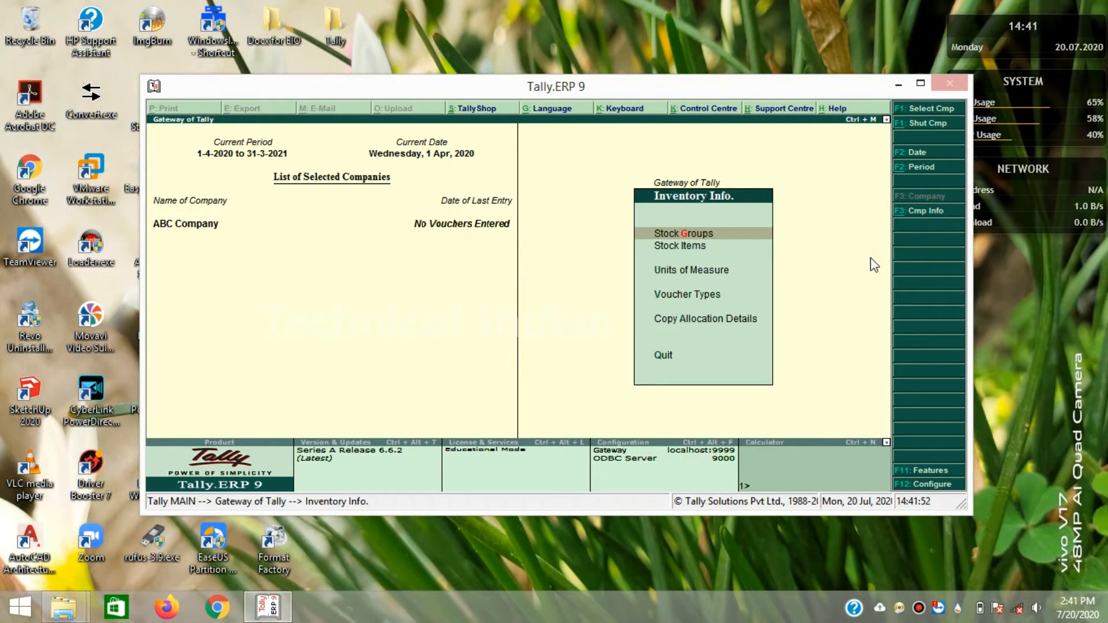
- Browse the Inventory Info menu and choose Units of Measure
{"action": "key", "text": "Down"}
{"action": "key", "text": "Up"}
{"action": "key", "text": "Down"}
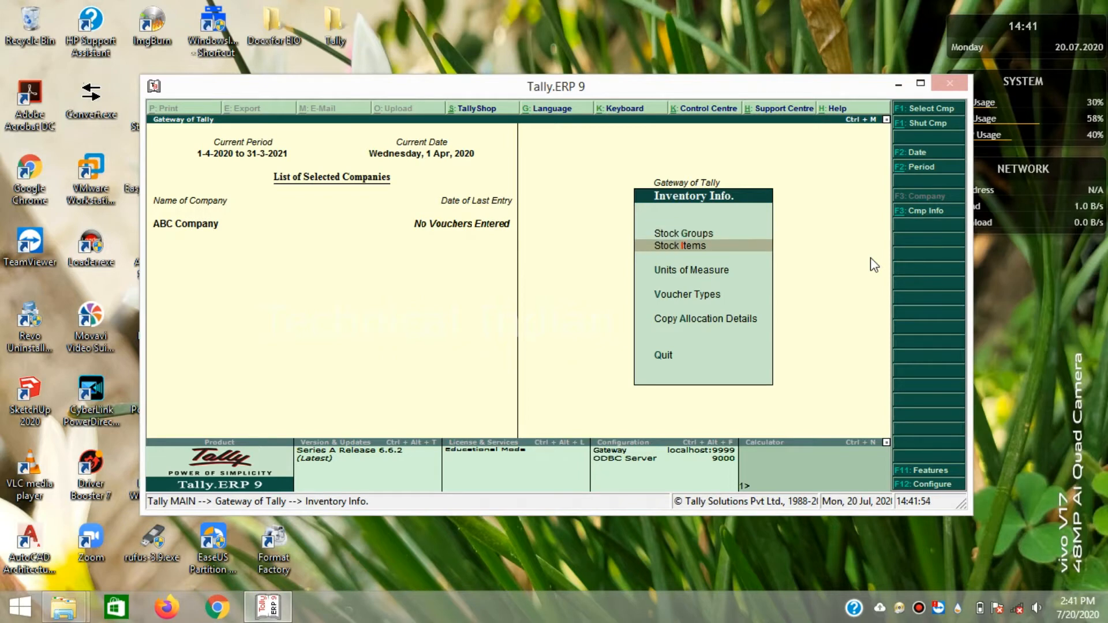
{"action": "key", "text": "Up"}
{"action": "key", "text": "Down"}
{"action": "key", "text": "Up"}
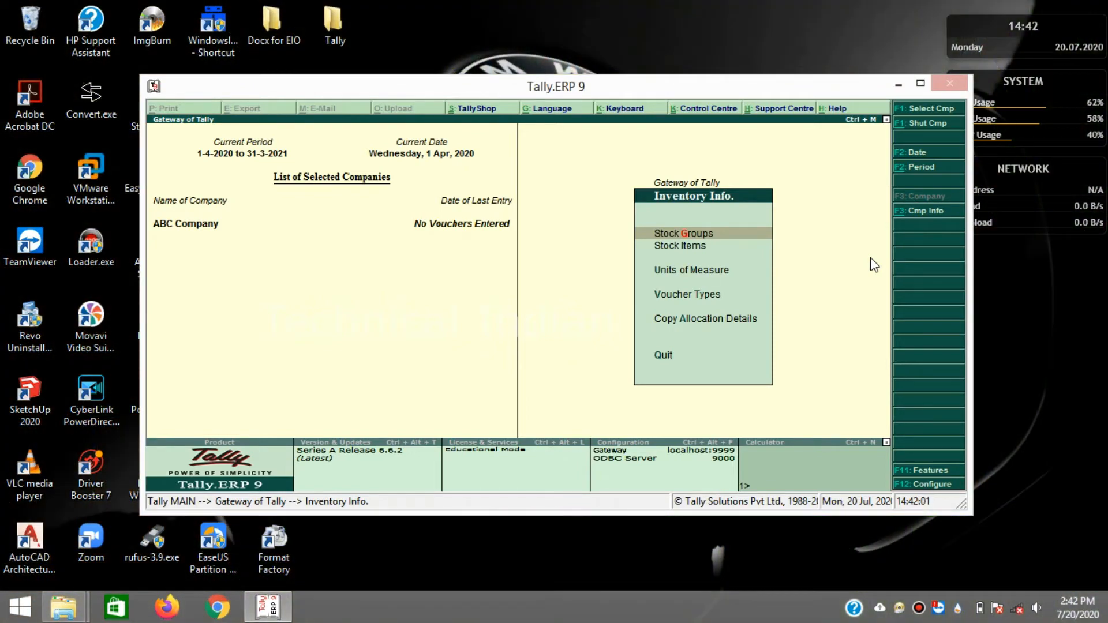
{"action": "key", "text": "Down"}
{"action": "key", "text": "Down"}
{"action": "key", "text": "Up"}
{"action": "key", "text": "Up"}
{"action": "key", "text": "Down"}
{"action": "key", "text": "Down"}
{"action": "key", "text": "Up"}
{"action": "key", "text": "Down"}
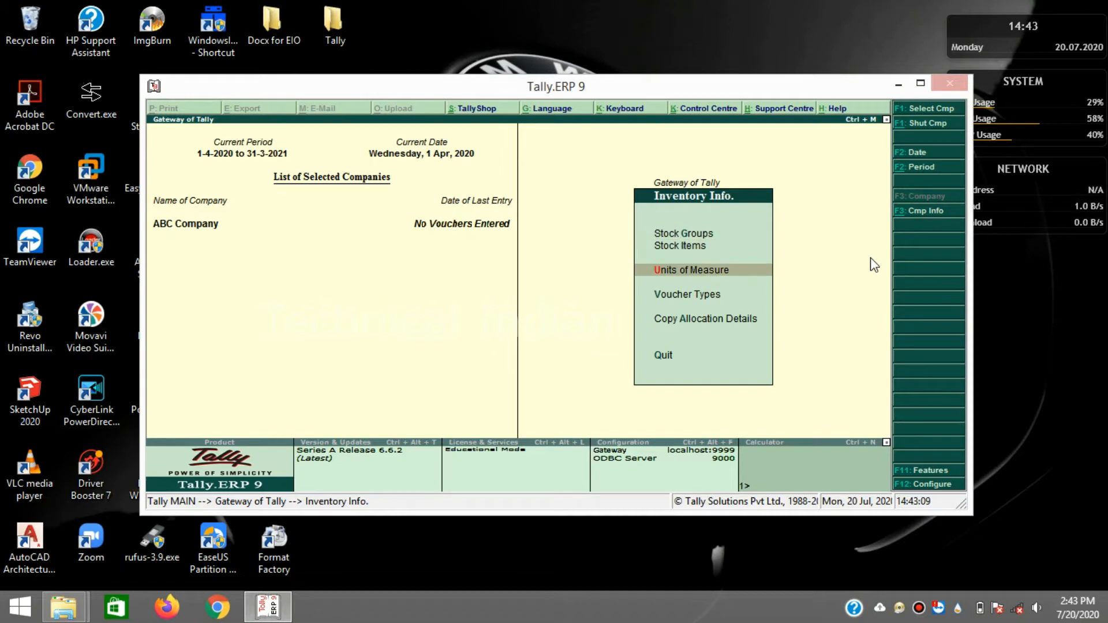
{"action": "key", "text": "Return"}
{"action": "key", "text": "Return"}
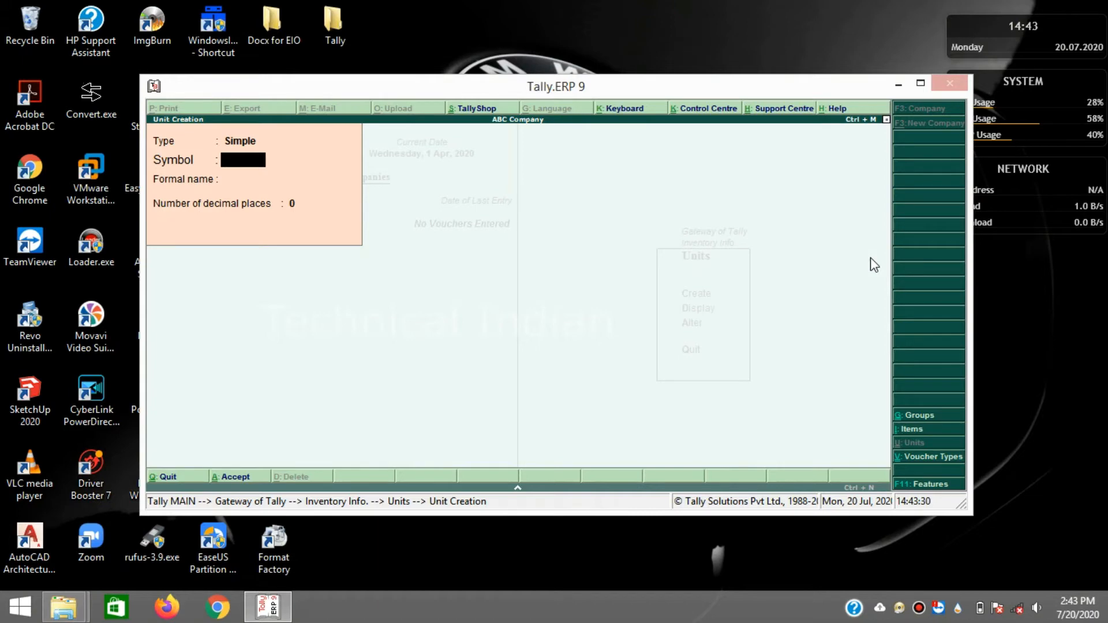
- Save unit symbol pcs, formal name Pieces, 0 decimal places, then exit Unit Creation
{"action": "type", "text": "pcs"}
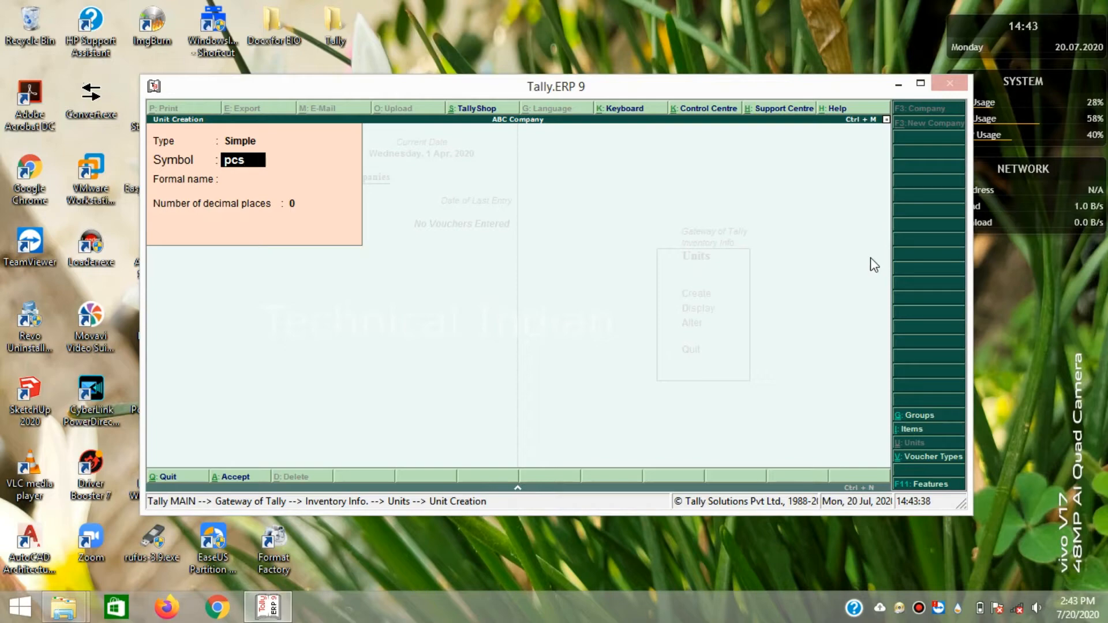
{"action": "key", "text": "Return"}
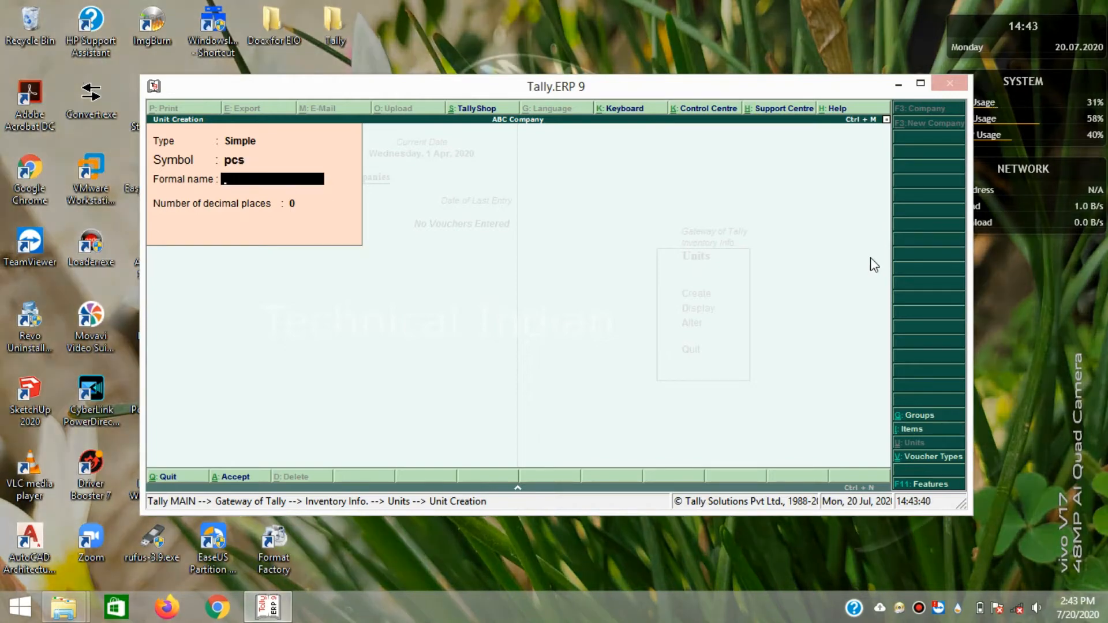
{"action": "type", "text": "Pieces"}
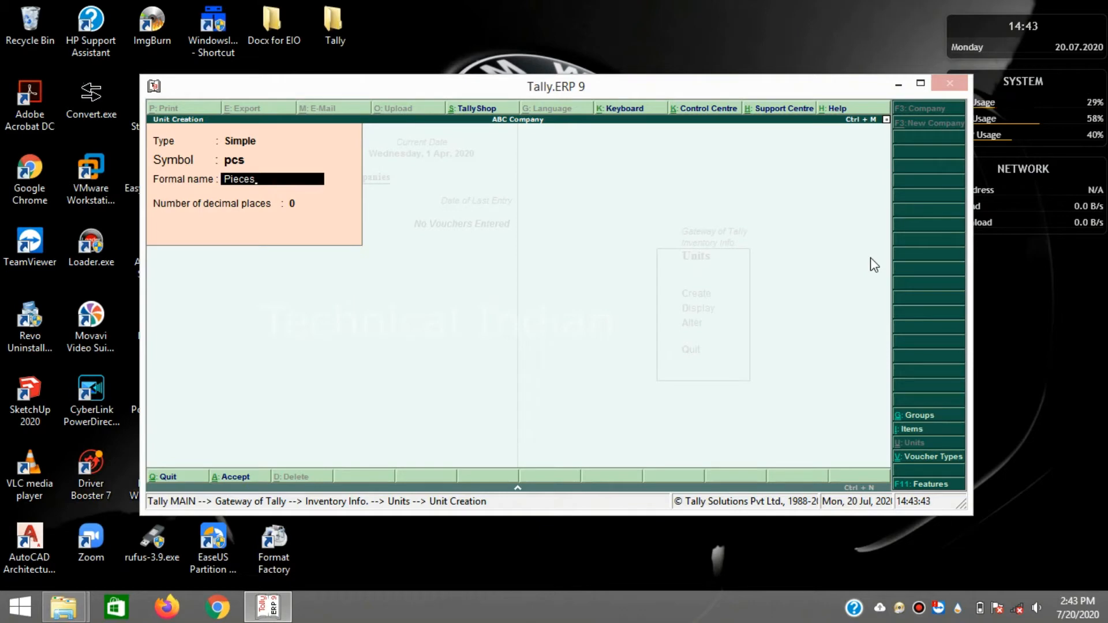
{"action": "key", "text": "Return"}
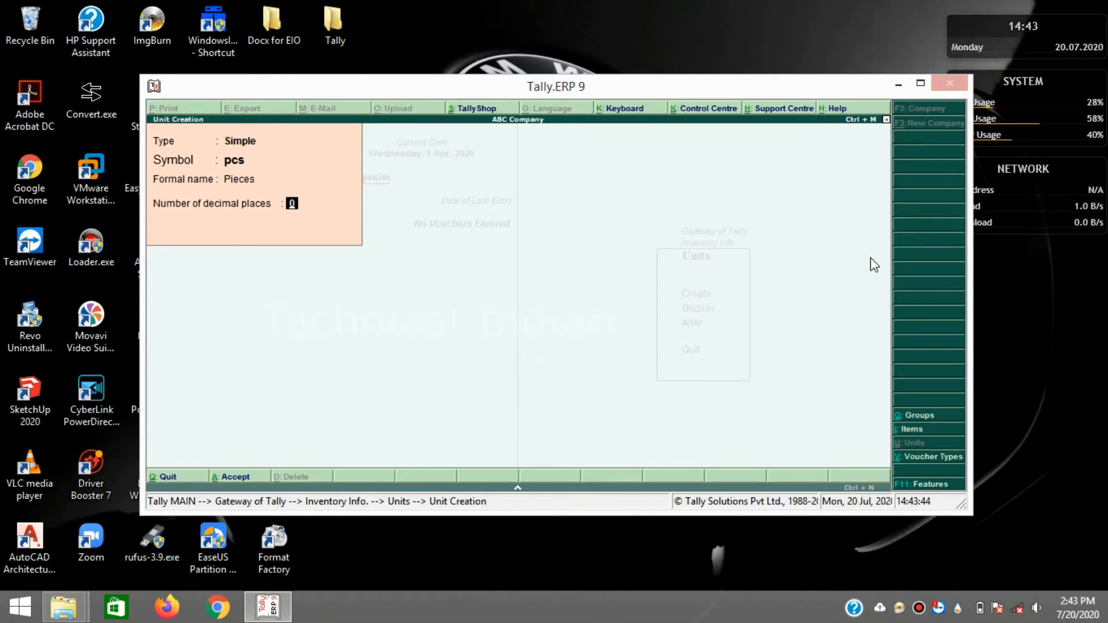
{"action": "key", "text": "Return"}
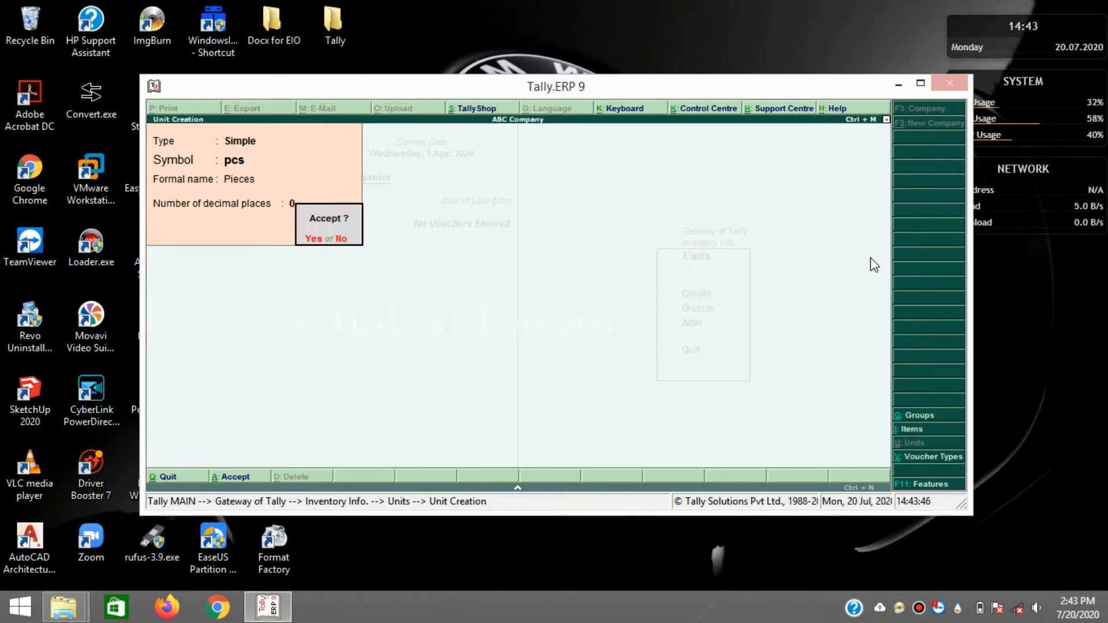
{"action": "key", "text": "Return"}
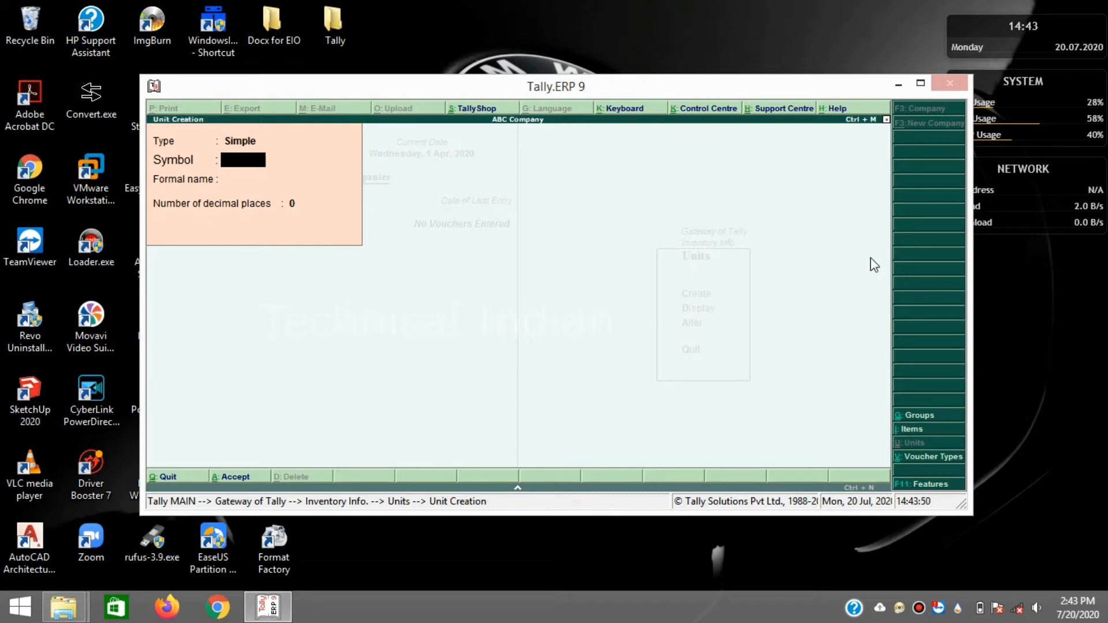
{"action": "key", "text": "Escape"}
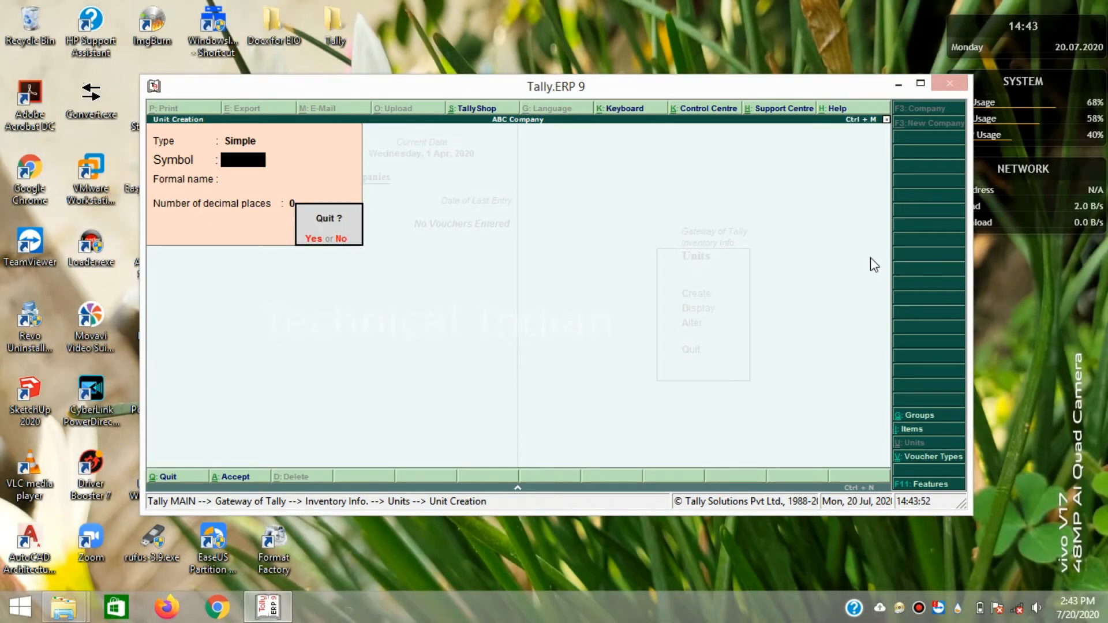
{"action": "key", "text": "Return"}
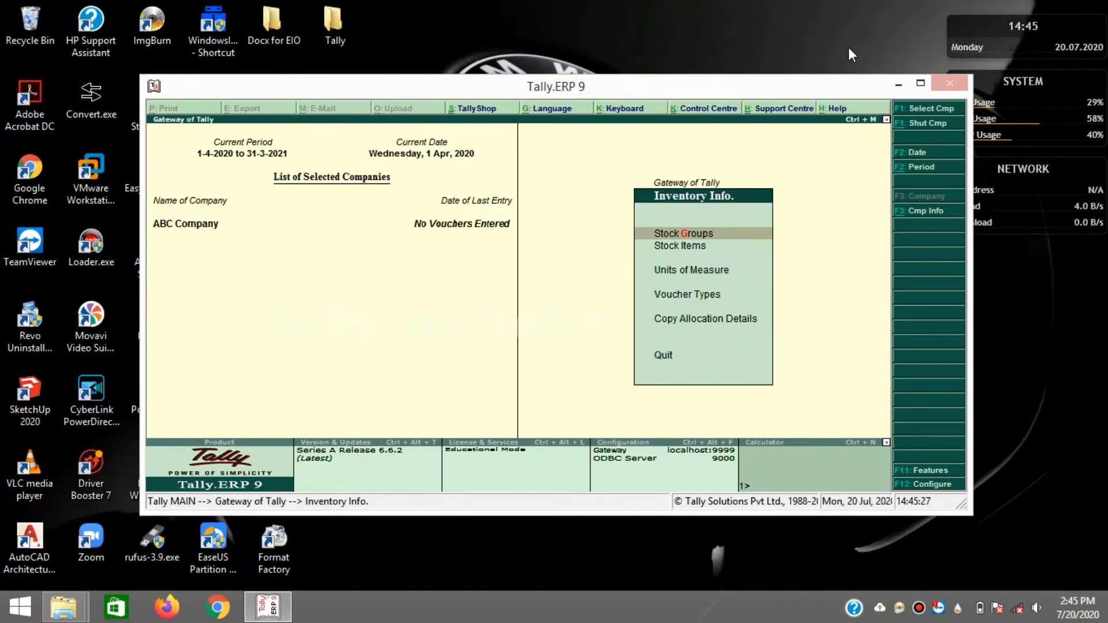
{"action": "key", "text": "Down"}
{"action": "key", "text": "Up"}
- Save a stock group named Car under Primary and exit back to Inventory Info
{"action": "key", "text": "Return"}
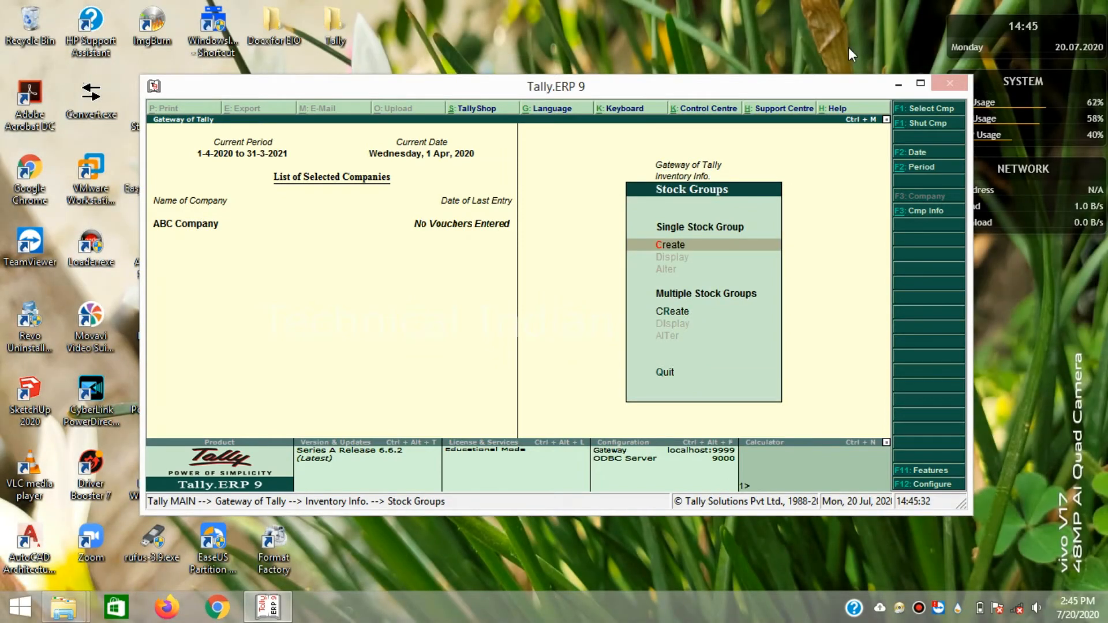
{"action": "key", "text": "Return"}
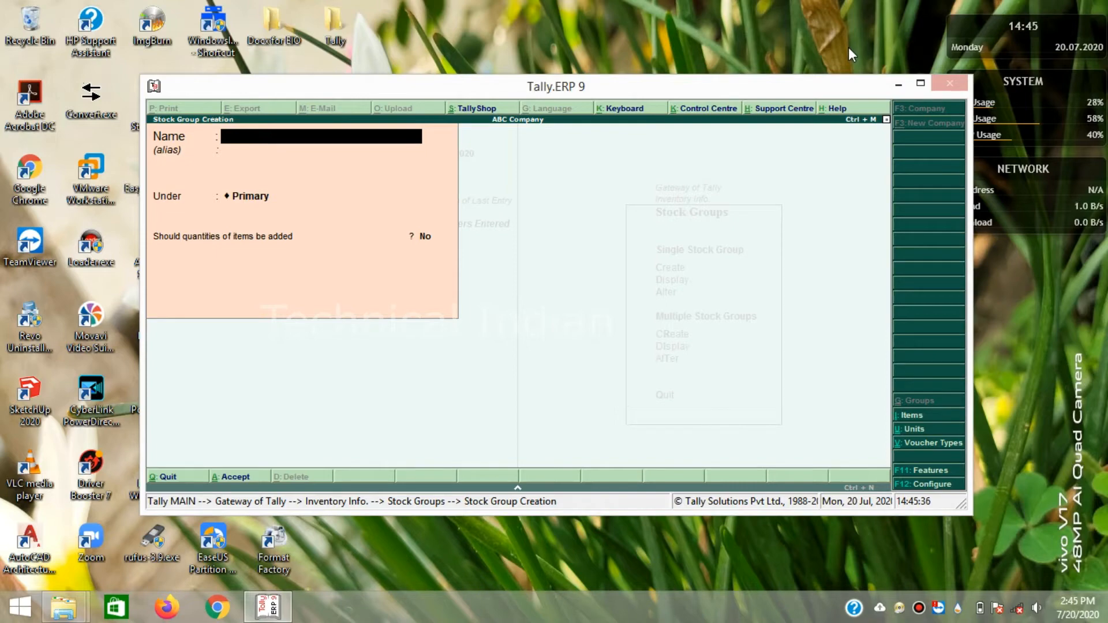
{"action": "type", "text": "Car"}
{"action": "key", "text": "Return"}
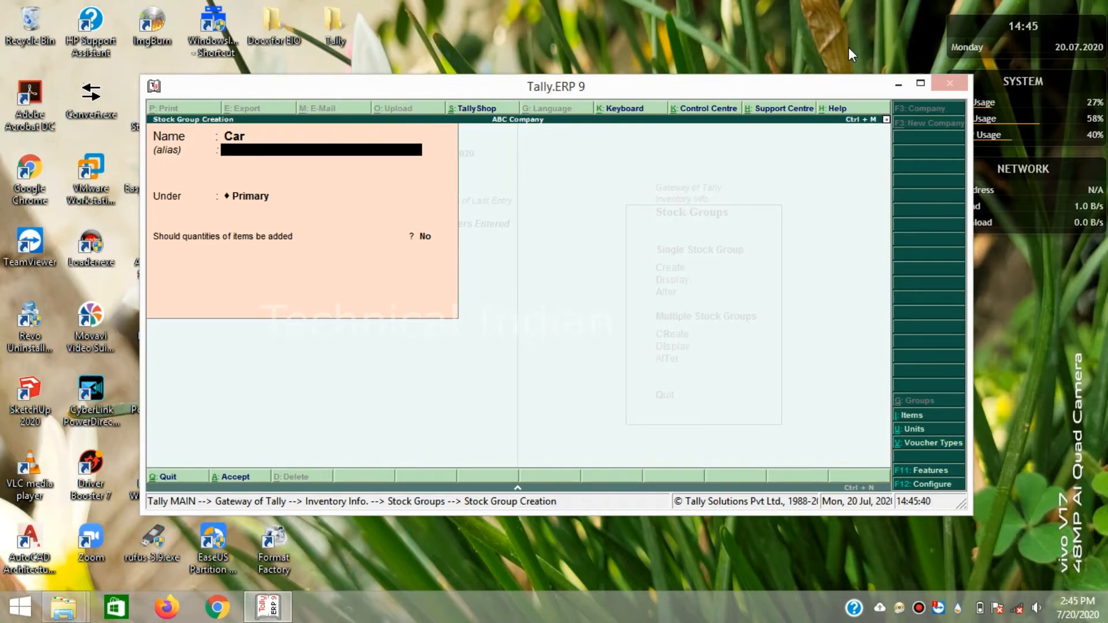
{"action": "key", "text": "Return"}
{"action": "key", "text": "Return"}
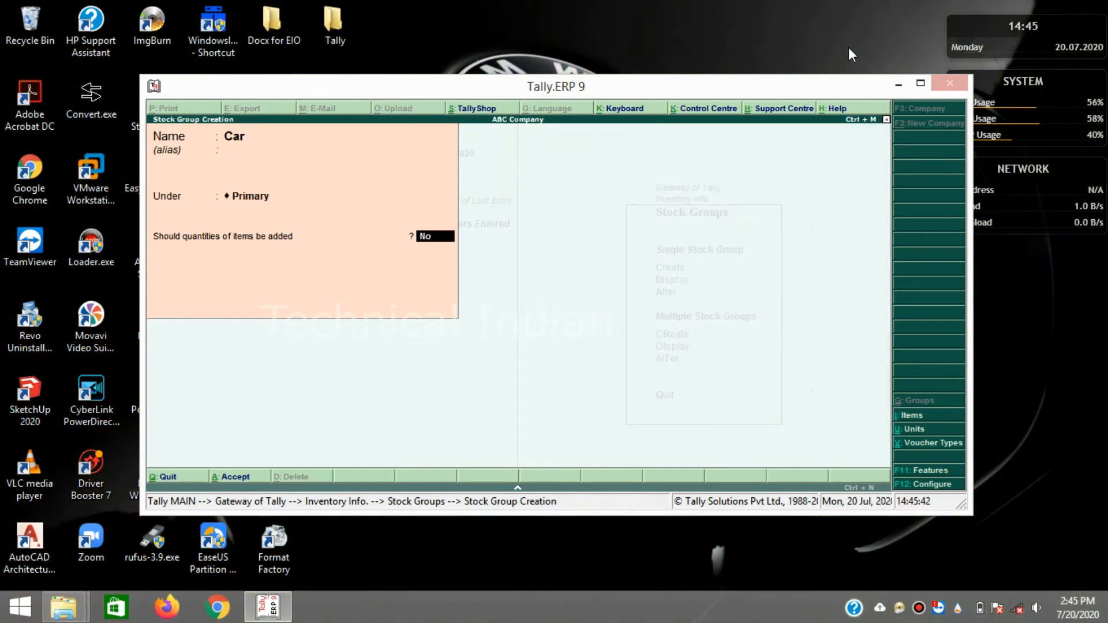
{"action": "key", "text": "Return"}
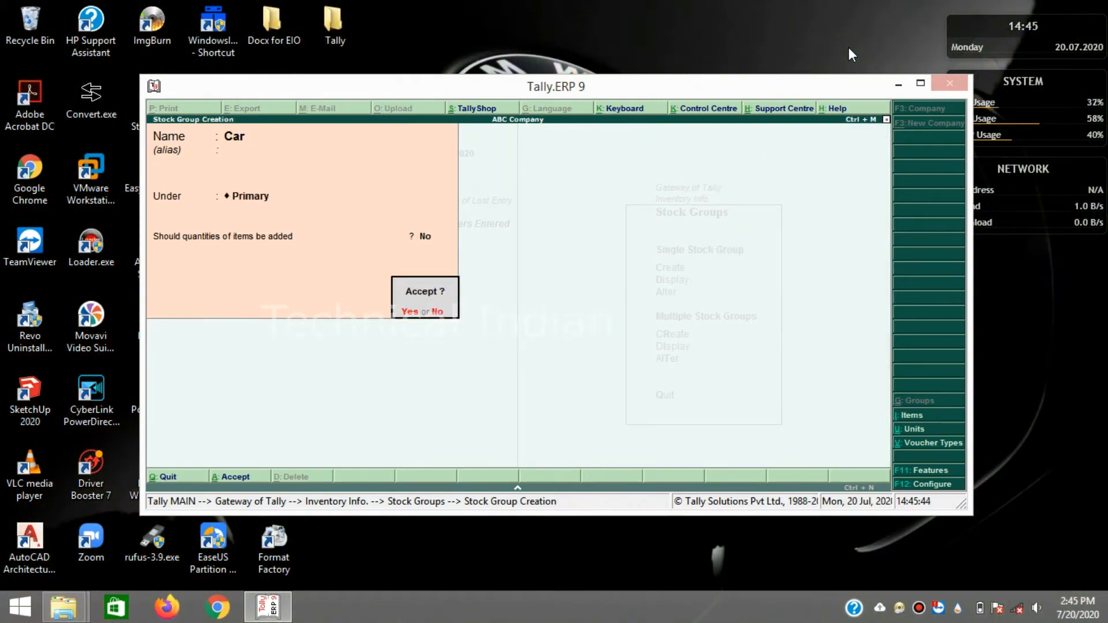
{"action": "key", "text": "Return"}
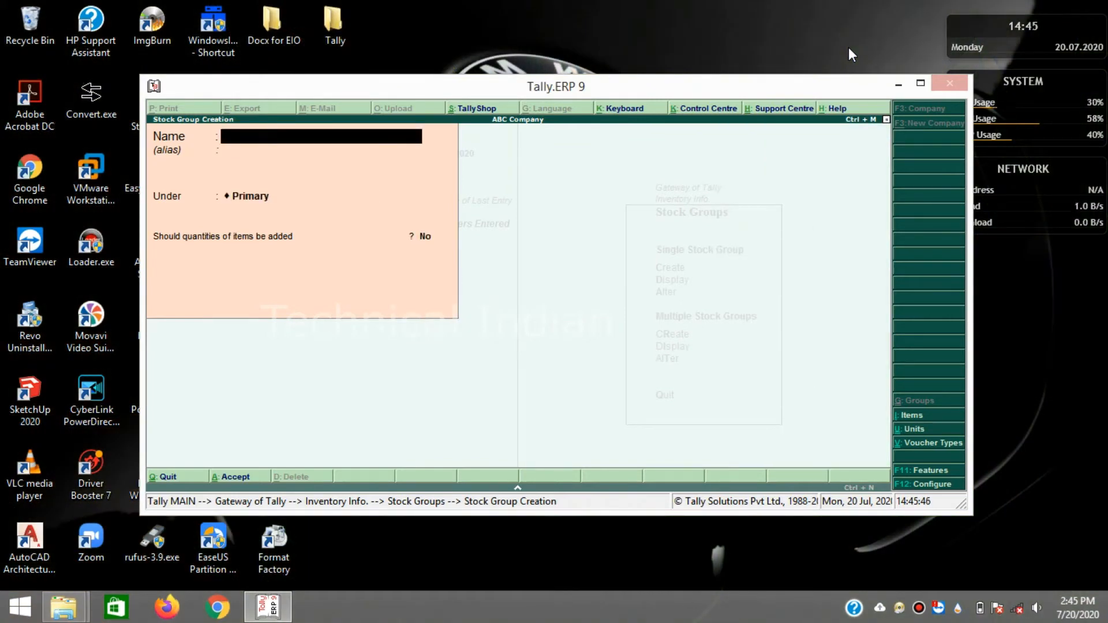
{"action": "key", "text": "Escape"}
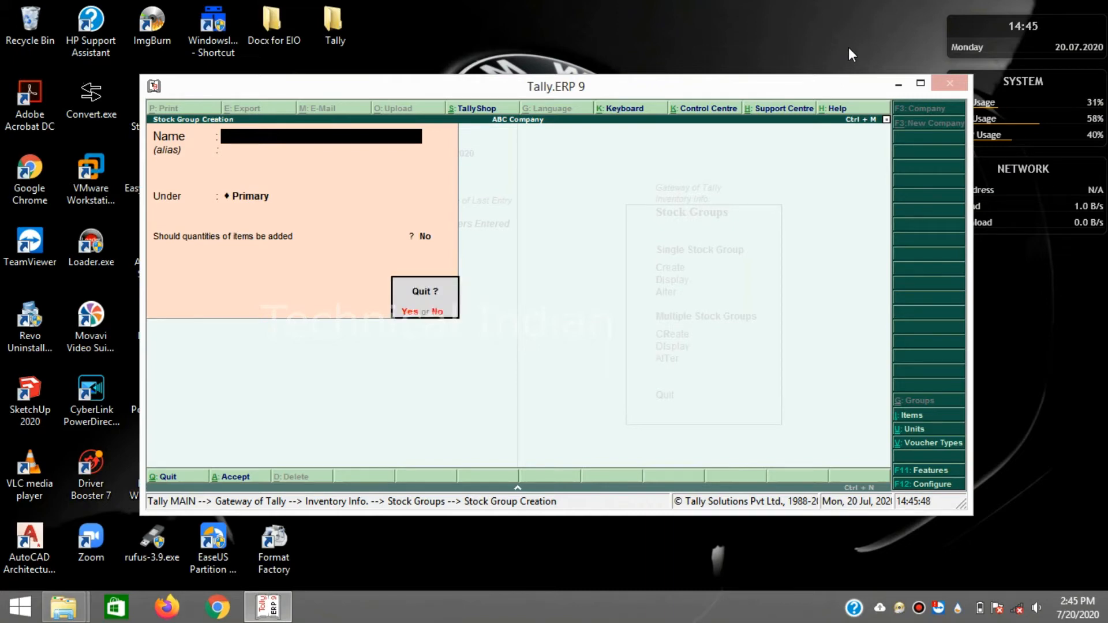
{"action": "key", "text": "y"}
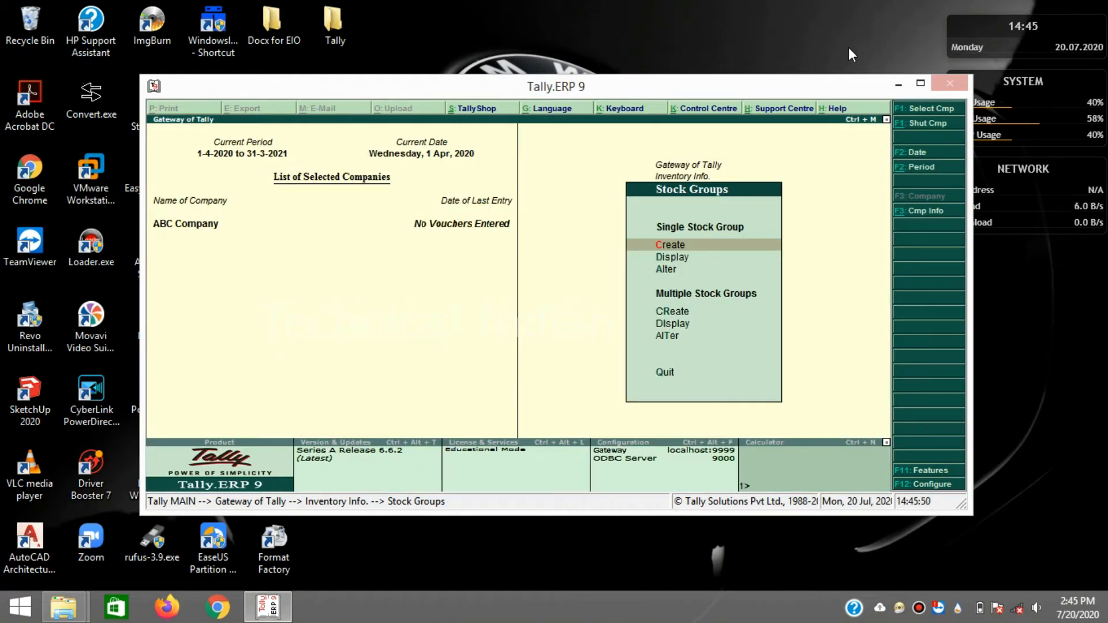
{"action": "key", "text": "Escape"}
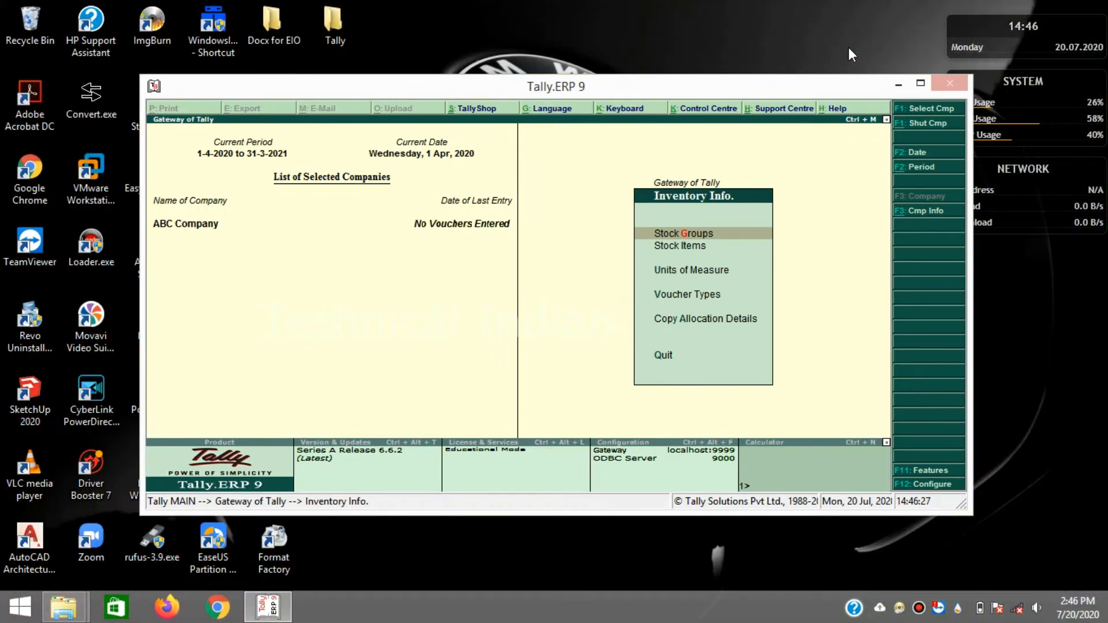
{"action": "key", "text": "Down"}
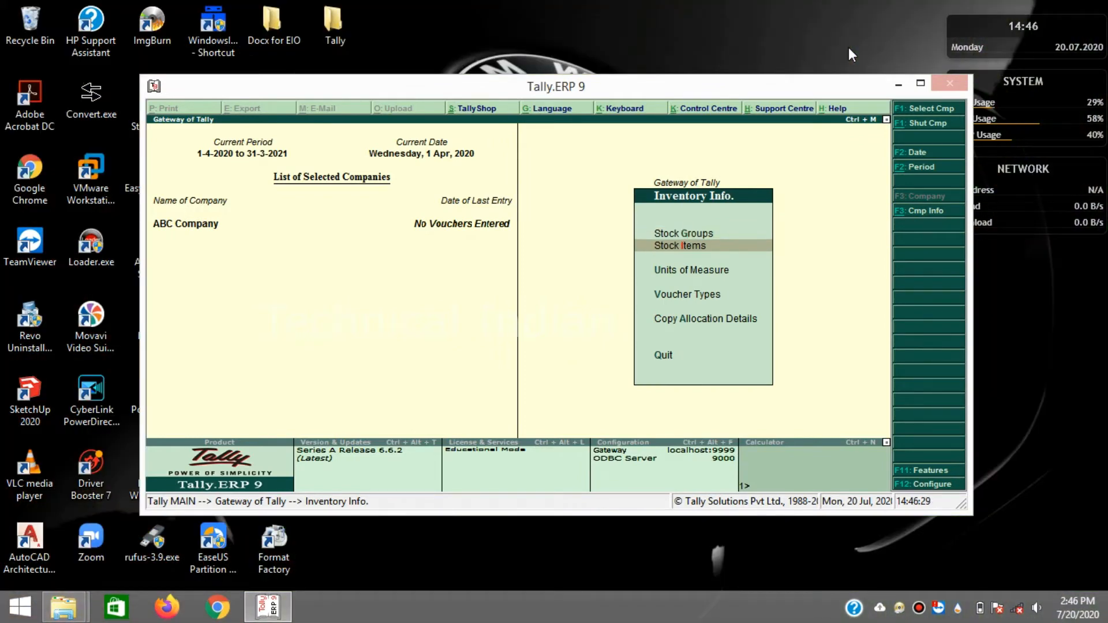
- Start a stock item named Engine under the Car group with unit pcs
{"action": "key", "text": "Return"}
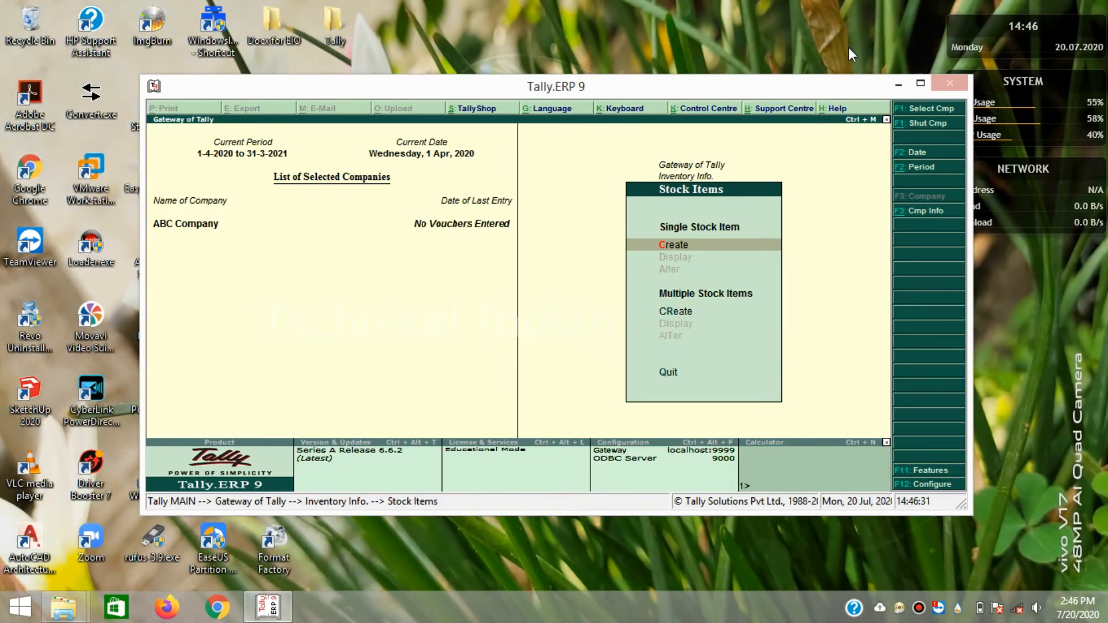
{"action": "key", "text": "Return"}
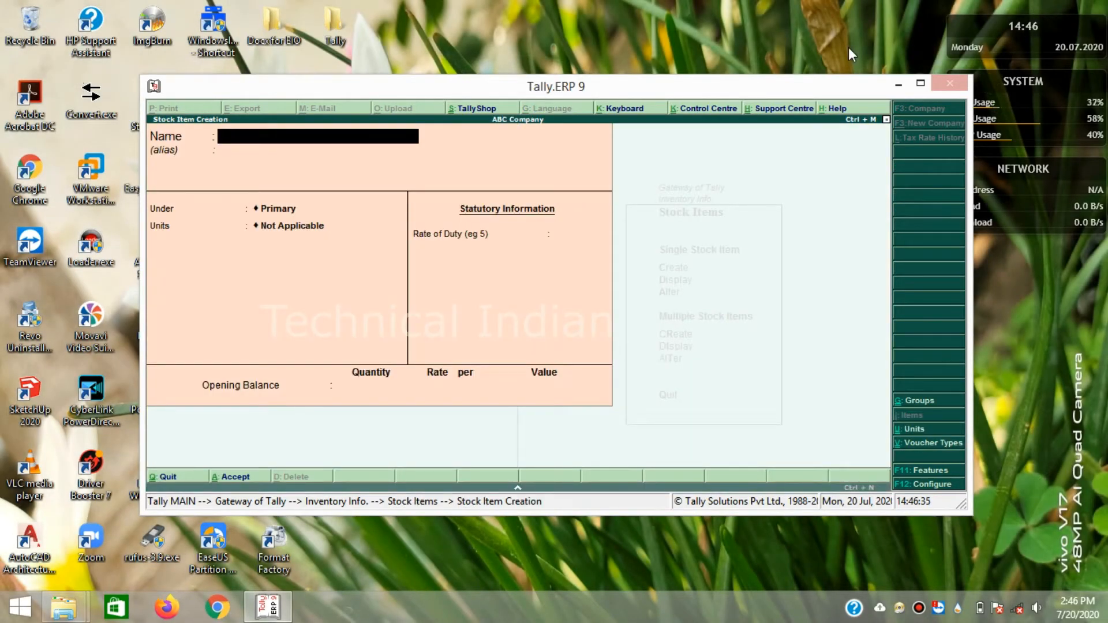
{"action": "type", "text": "Engine"}
{"action": "key", "text": "Return"}
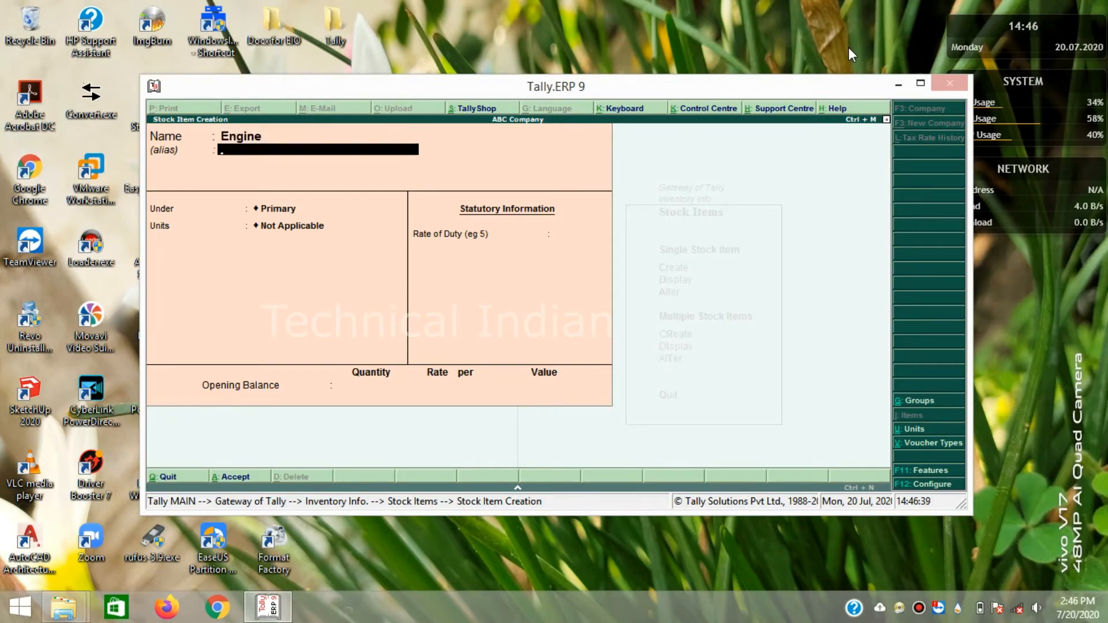
{"action": "key", "text": "Return"}
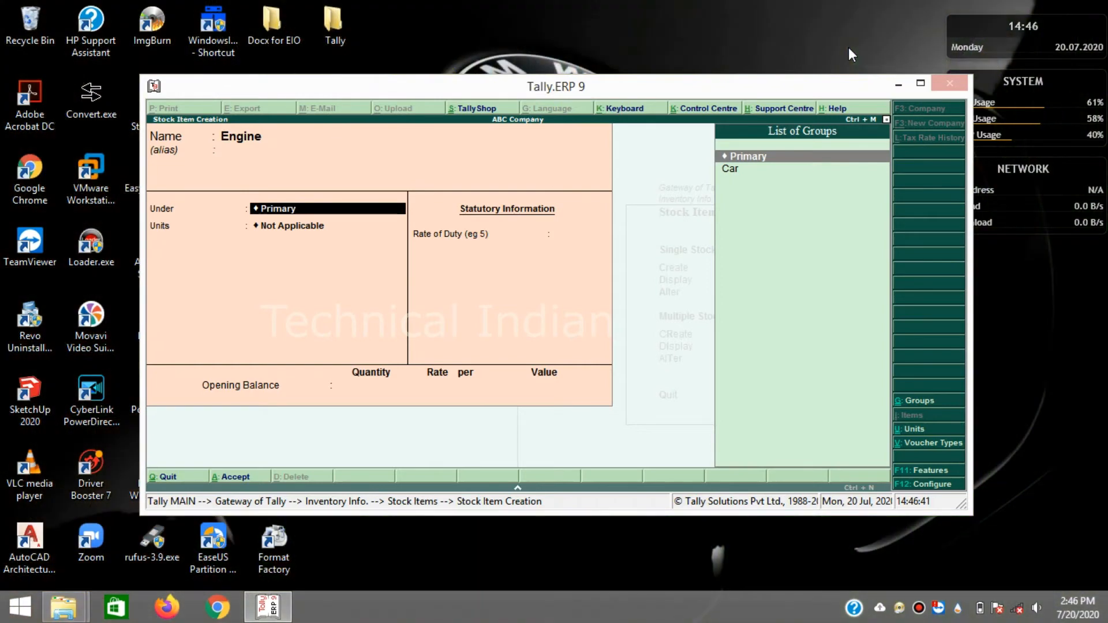
{"action": "key", "text": "Down"}
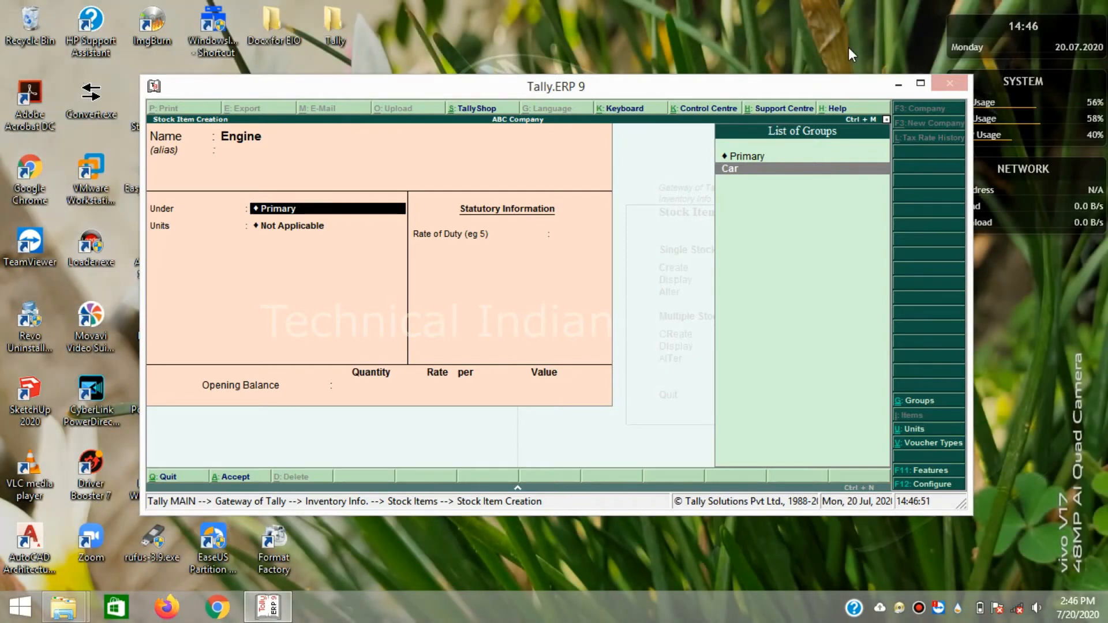
{"action": "key", "text": "Return"}
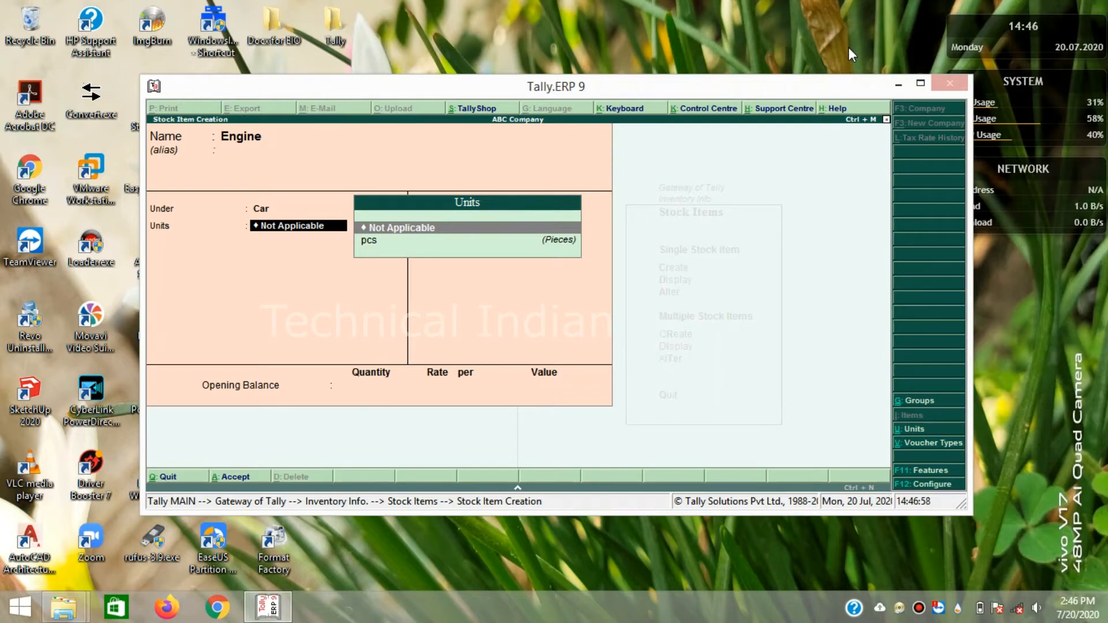
{"action": "key", "text": "Down"}
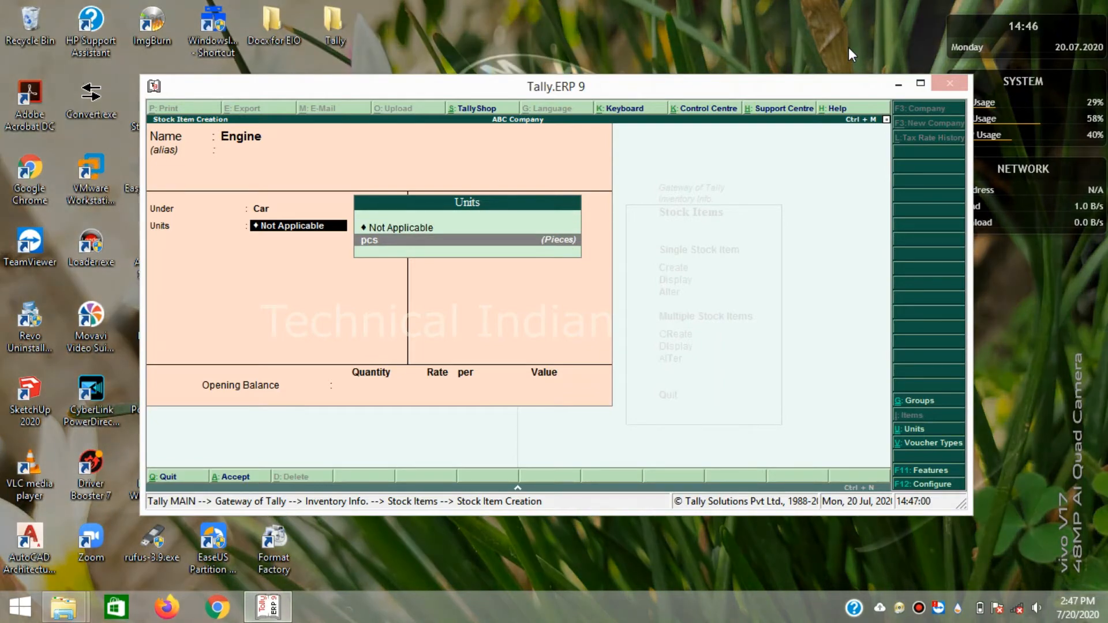
{"action": "key", "text": "Return"}
{"action": "key", "text": "Return"}
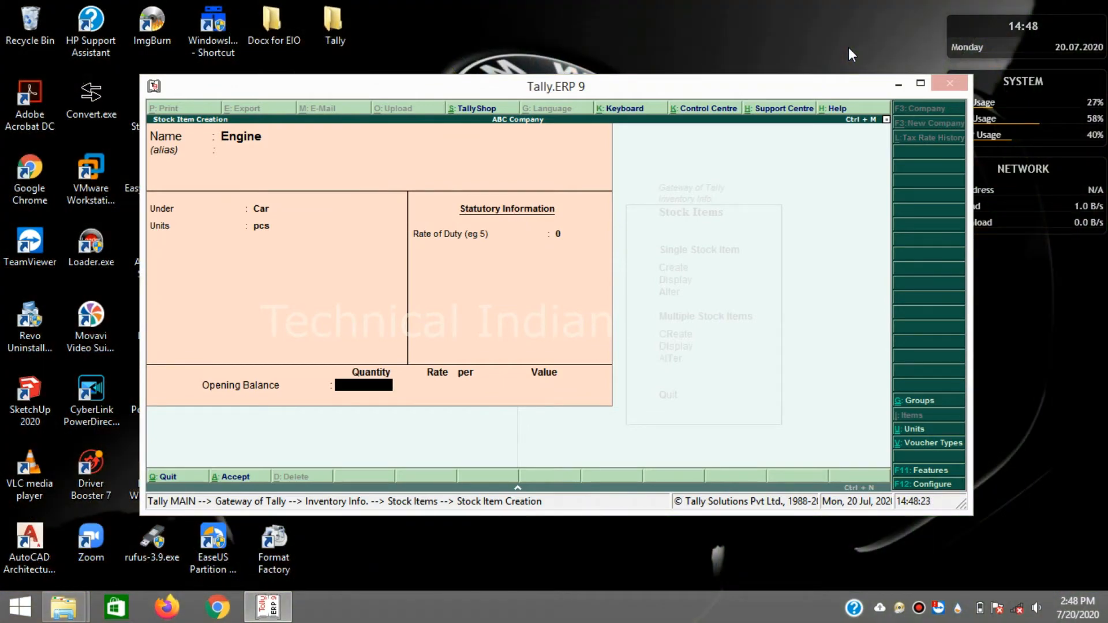
- Enter an opening balance of 10 pcs at 10,000.00 and save the Engine item
{"action": "type", "text": "10"}
{"action": "key", "text": "Return"}
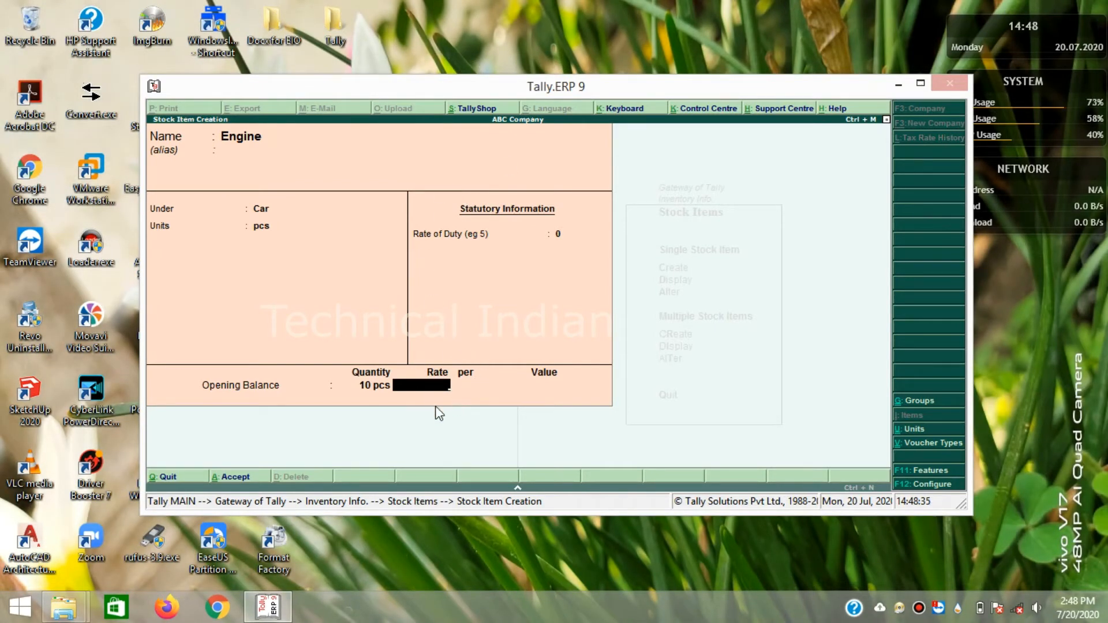
{"action": "type", "text": "10000"}
{"action": "key", "text": "Return"}
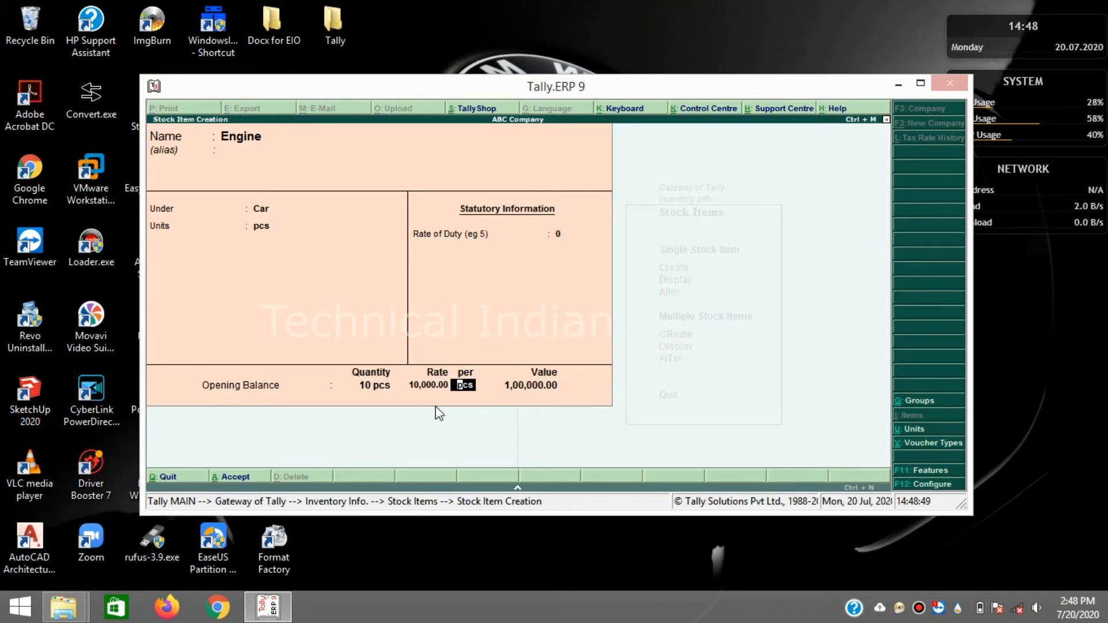
{"action": "key", "text": "Return"}
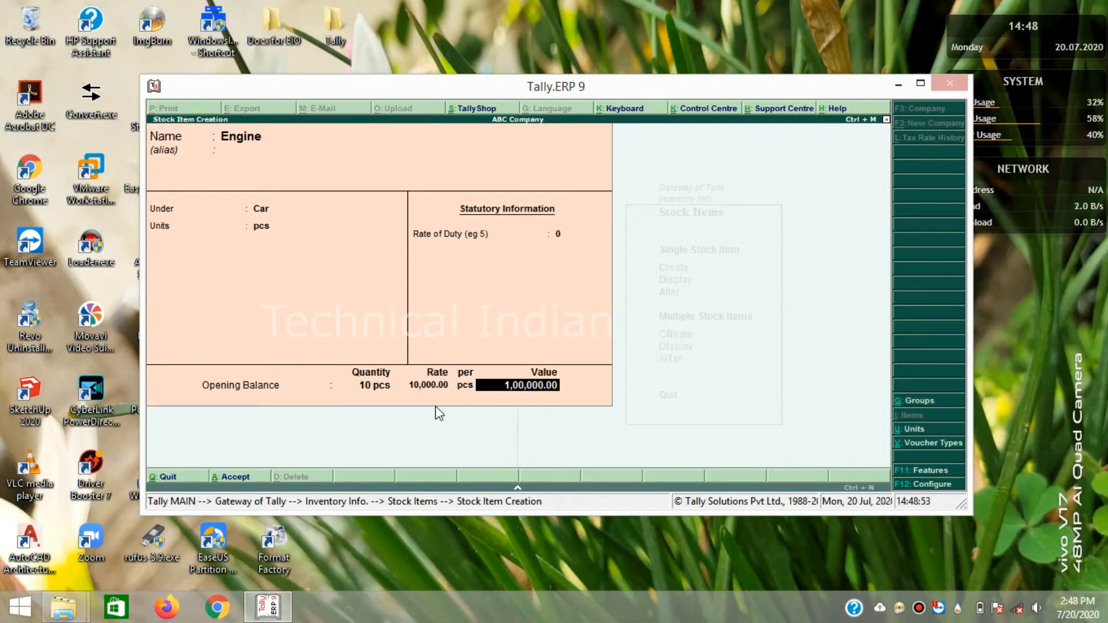
{"action": "key", "text": "Return"}
{"action": "left_click", "coordinate": [439, 413]}
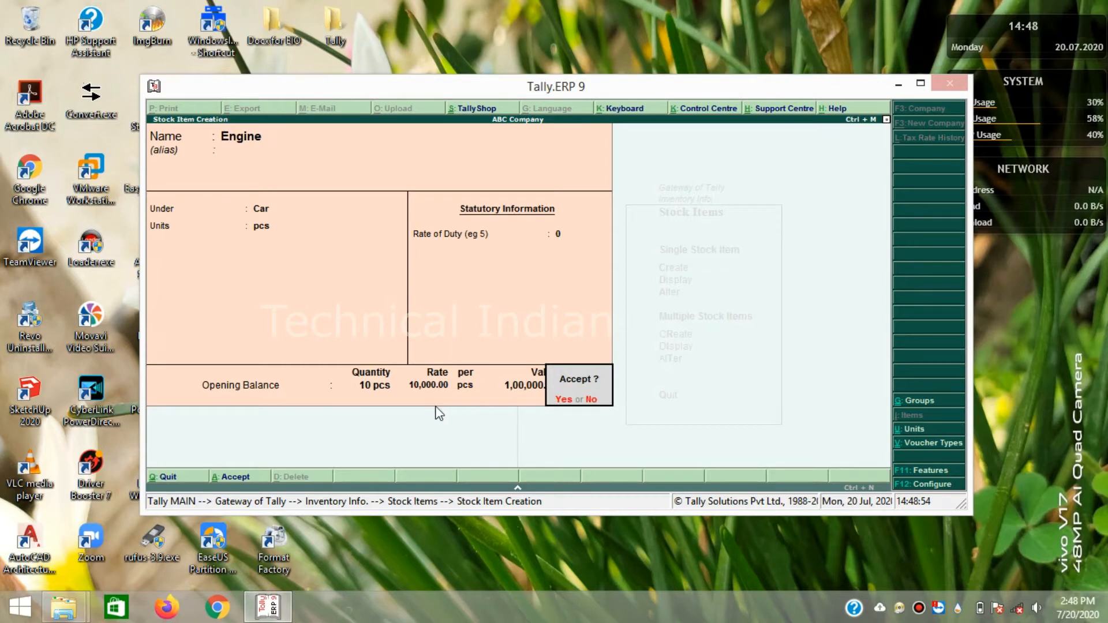
{"action": "key", "text": "Return"}
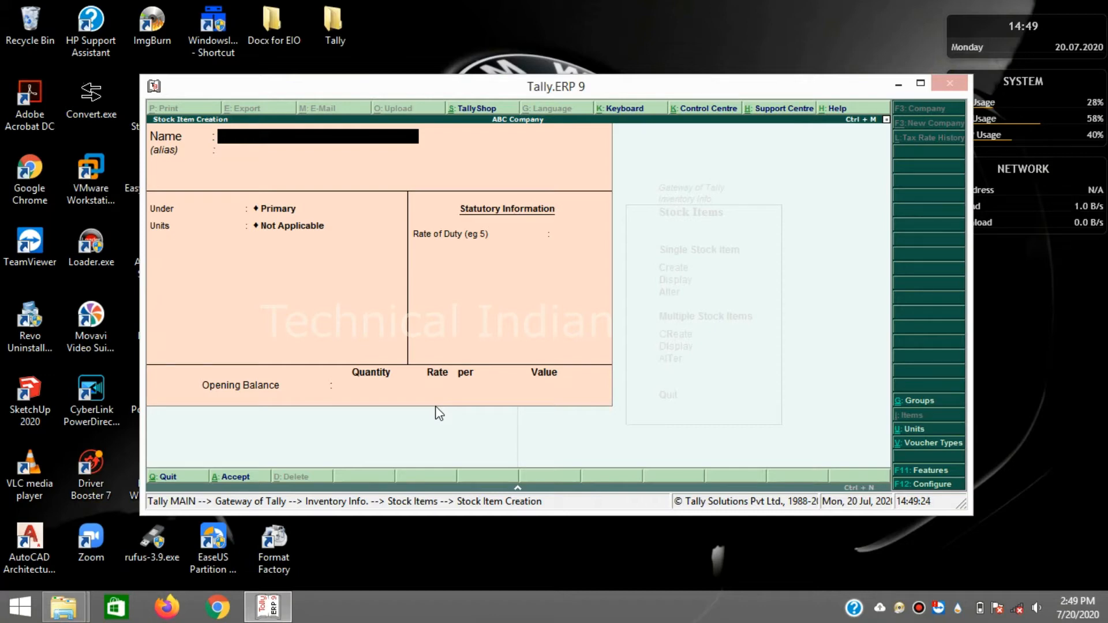
- Name the new stock item Transmission Box, file it under Car, and set its unit to pcs
{"action": "type", "text": "Tra"}
{"action": "type", "text": "nsmission"}
{"action": "type", "text": " Boc"}
{"action": "key", "text": "BackSpace"}
{"action": "type", "text": "x"}
{"action": "key", "text": "Return"}
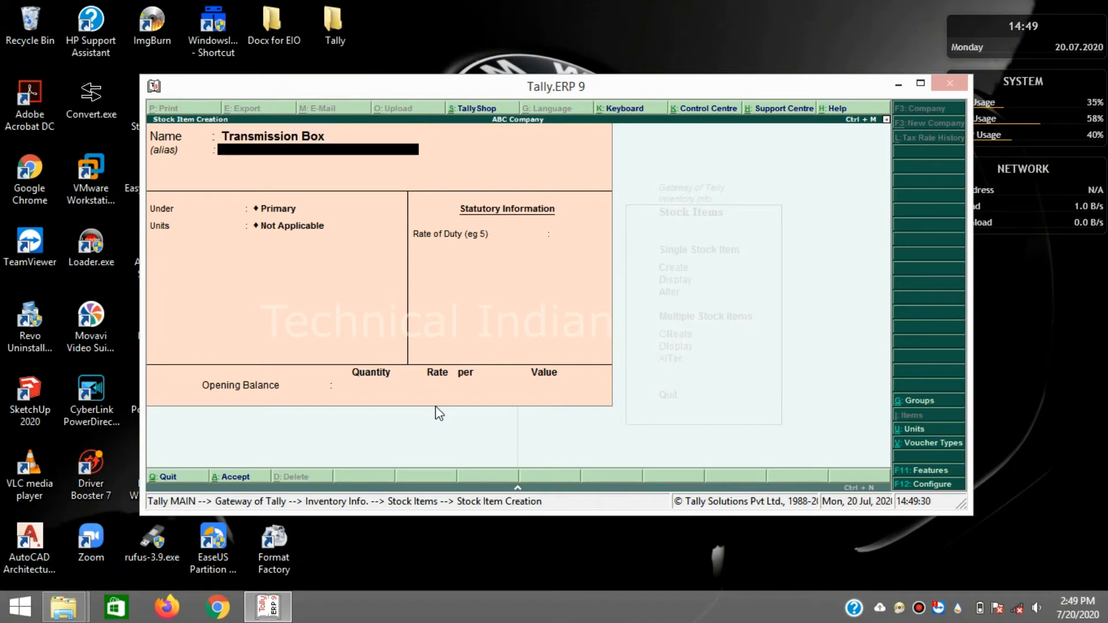
{"action": "key", "text": "Return"}
{"action": "key", "text": "Down"}
{"action": "key", "text": "Return"}
{"action": "key", "text": "Down"}
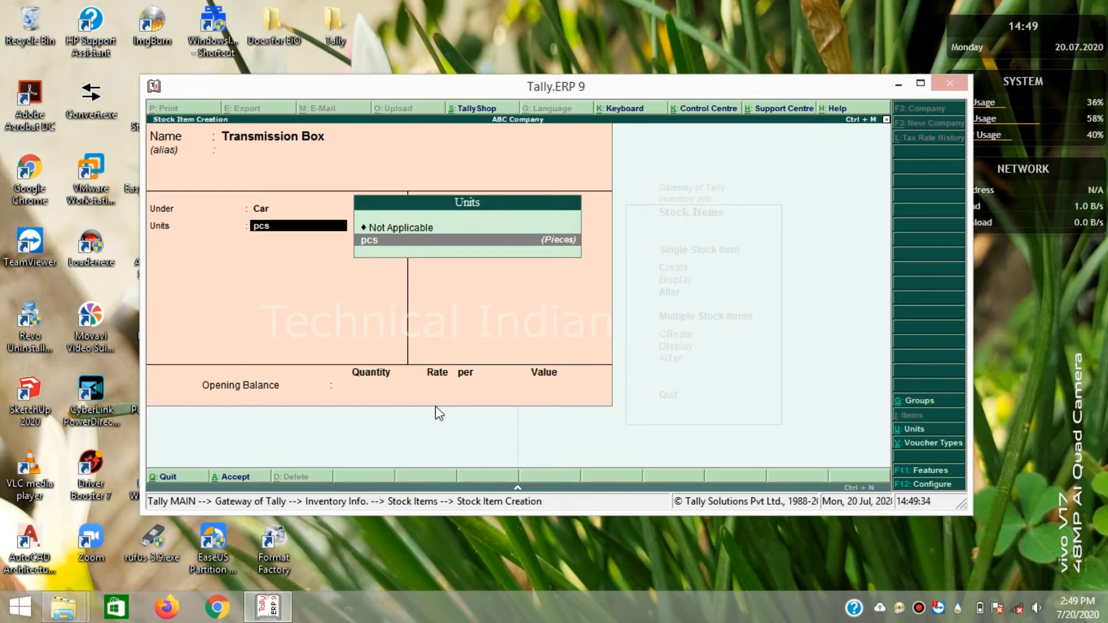
{"action": "key", "text": "Return"}
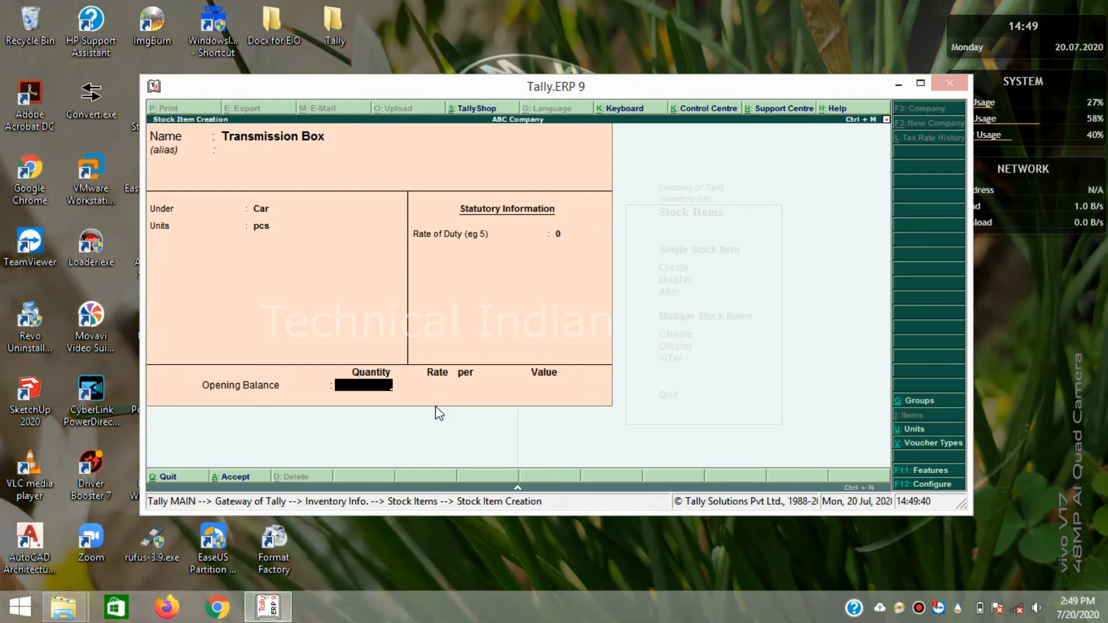
- Enter an opening stock of 20 pcs at 50,000.00 (10,00,000.00) and save the item
{"action": "type", "text": "20"}
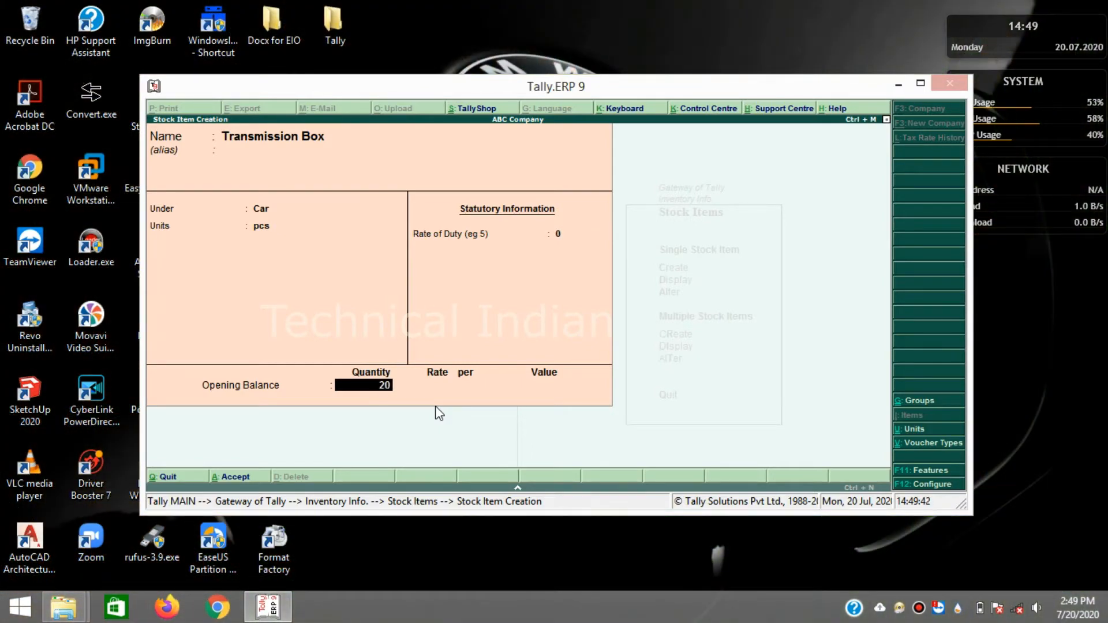
{"action": "key", "text": "Return"}
{"action": "type", "text": "50,00"}
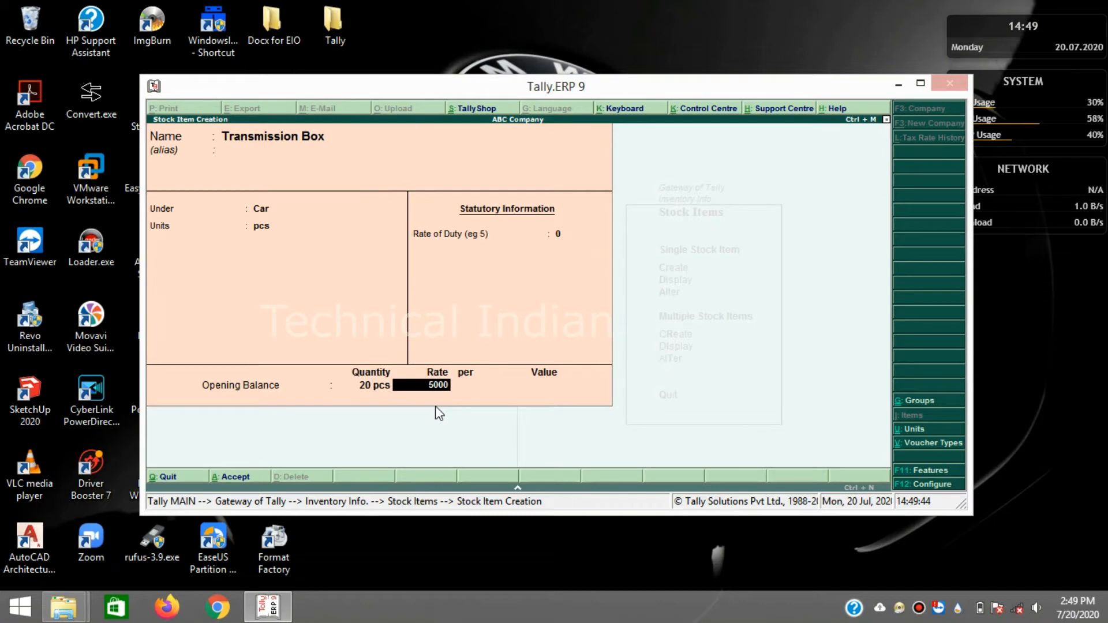
{"action": "type", "text": "0"}
{"action": "key", "text": "Return"}
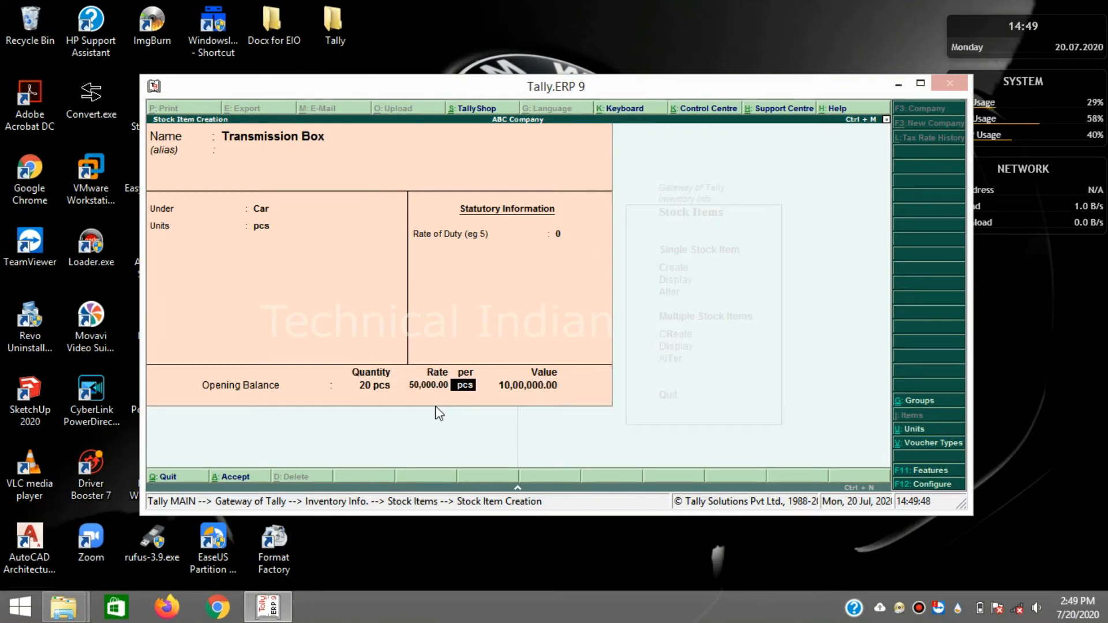
{"action": "key", "text": "Return"}
{"action": "key", "text": "Return"}
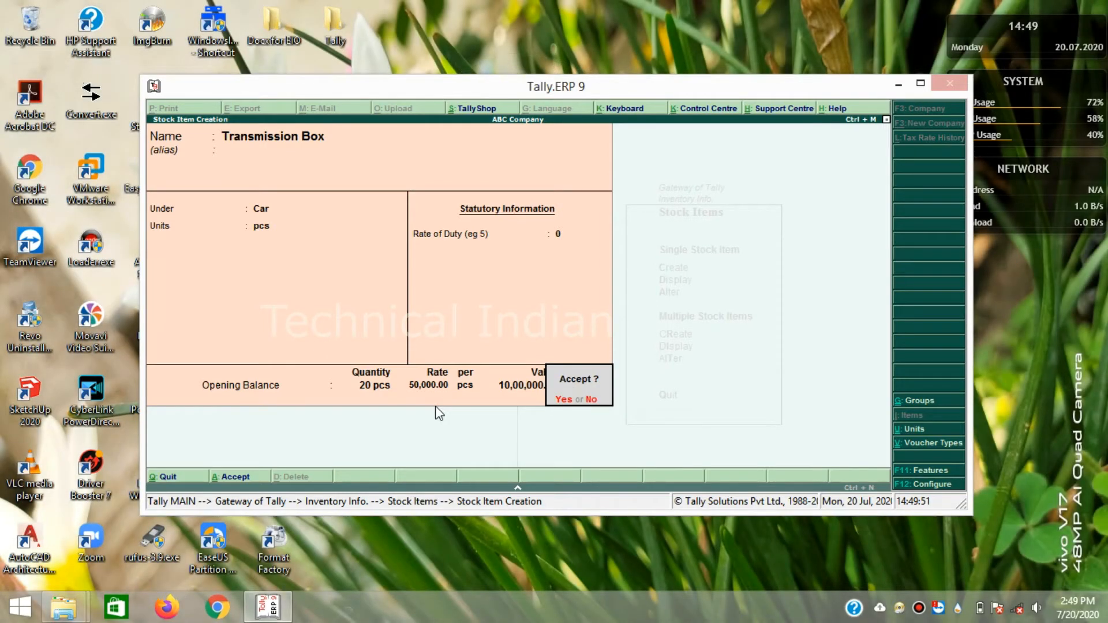
{"action": "key", "text": "Return"}
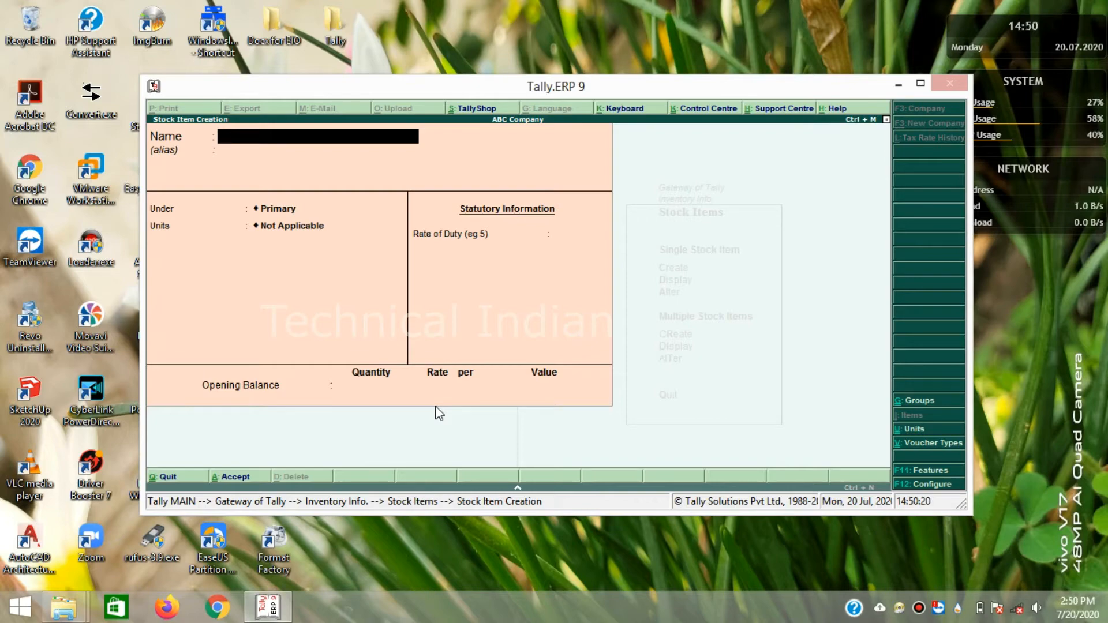
{"action": "key", "text": "Escape"}
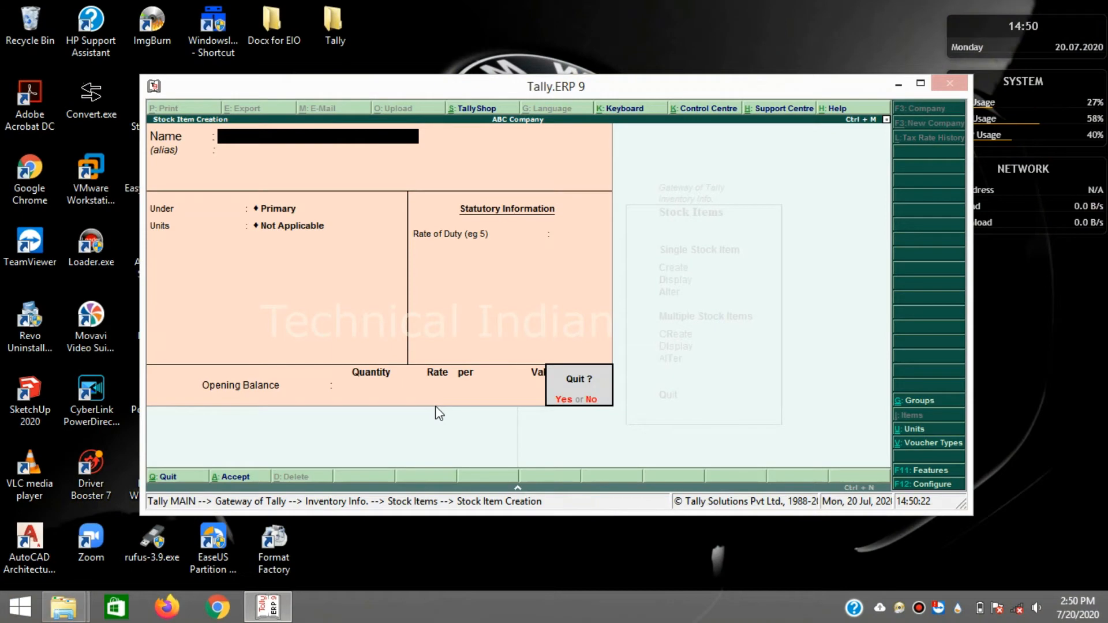
- Leave stock item creation, back out through the Gateway of Tally menus, and quit Tally
{"action": "key", "text": "y"}
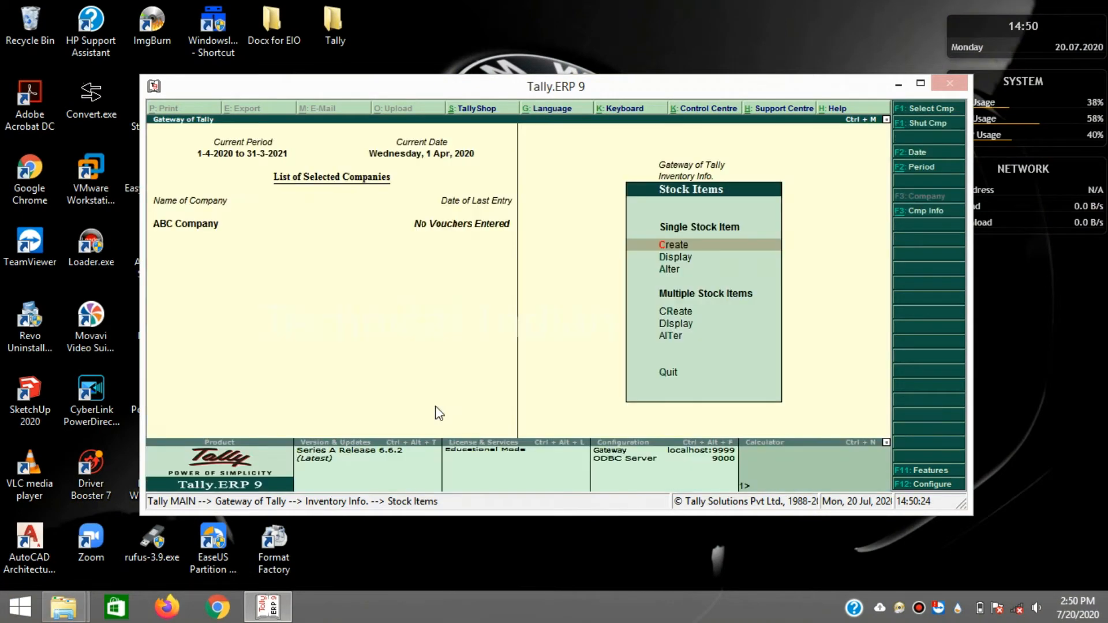
{"action": "key", "text": "Escape"}
{"action": "key", "text": "Escape"}
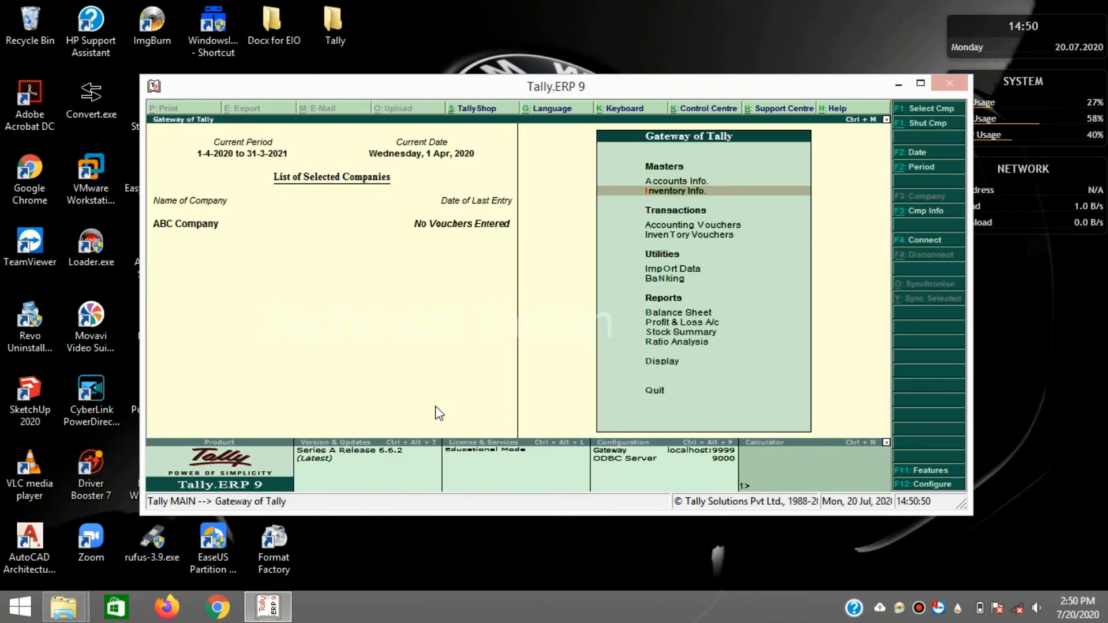
{"action": "key", "text": "Up"}
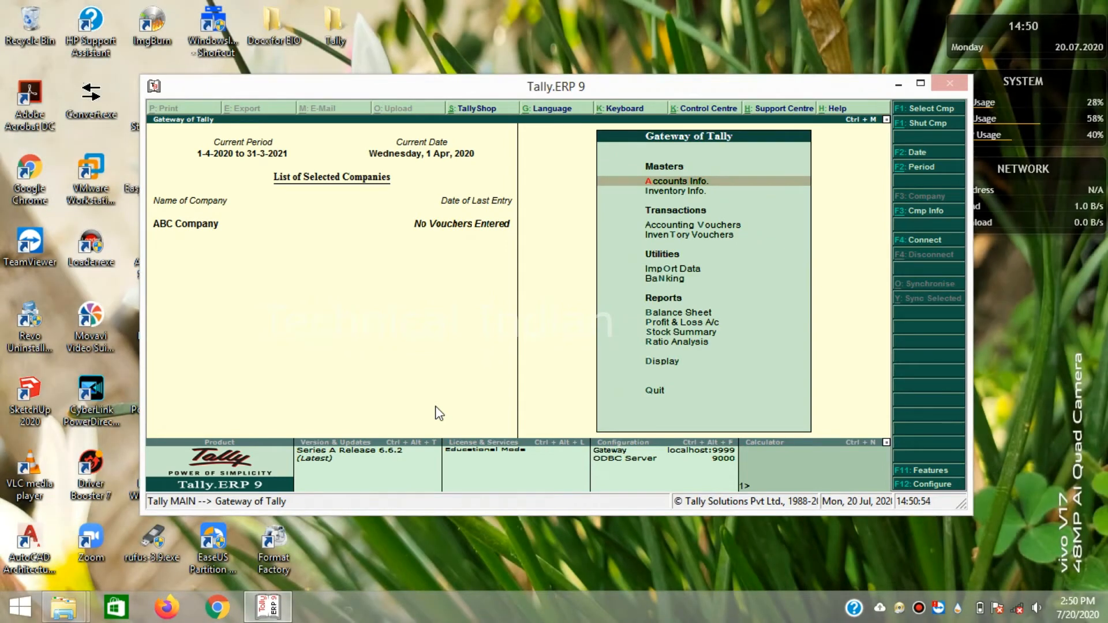
{"action": "key", "text": "Down"}
{"action": "key", "text": "Return"}
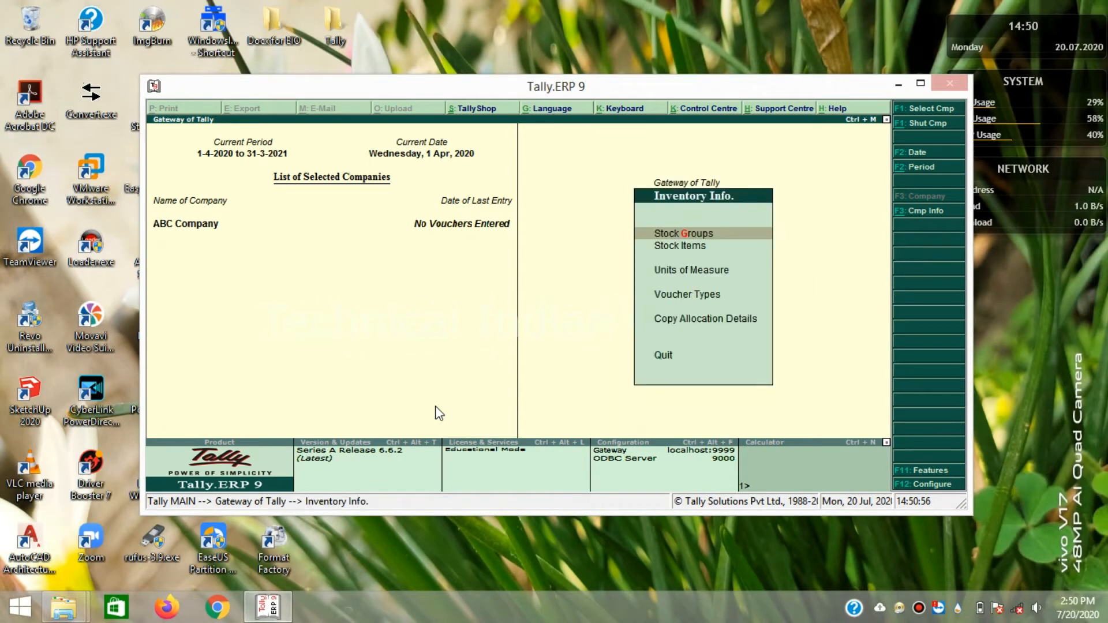
{"action": "key", "text": "Down"}
{"action": "key", "text": "Escape"}
{"action": "key", "text": "Up"}
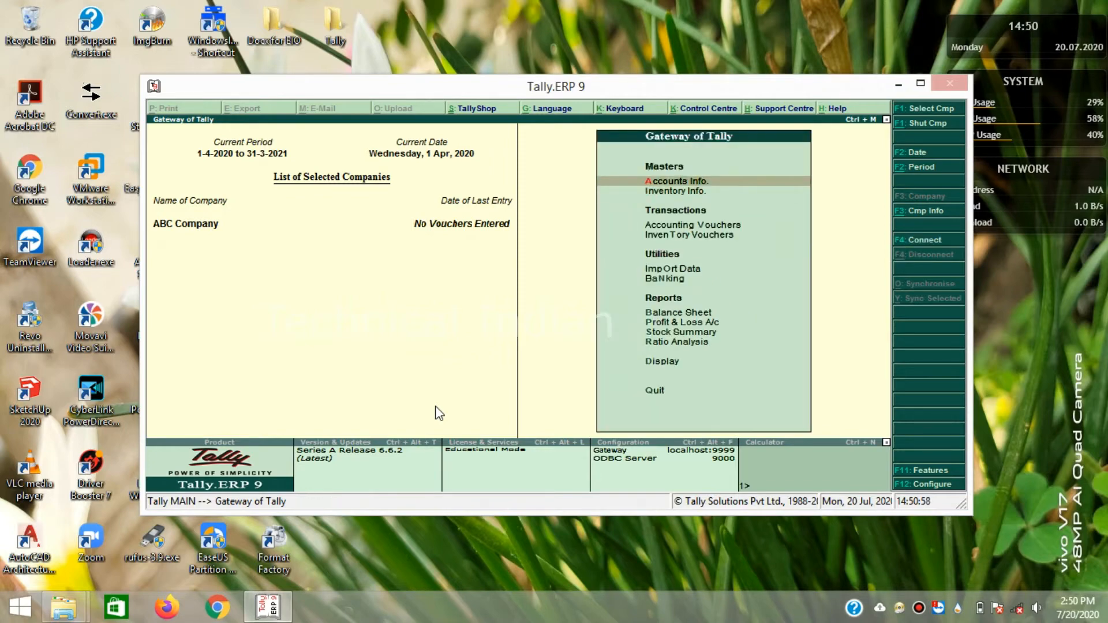
{"action": "key", "text": "Return"}
{"action": "key", "text": "Escape"}
{"action": "key", "text": "Escape"}
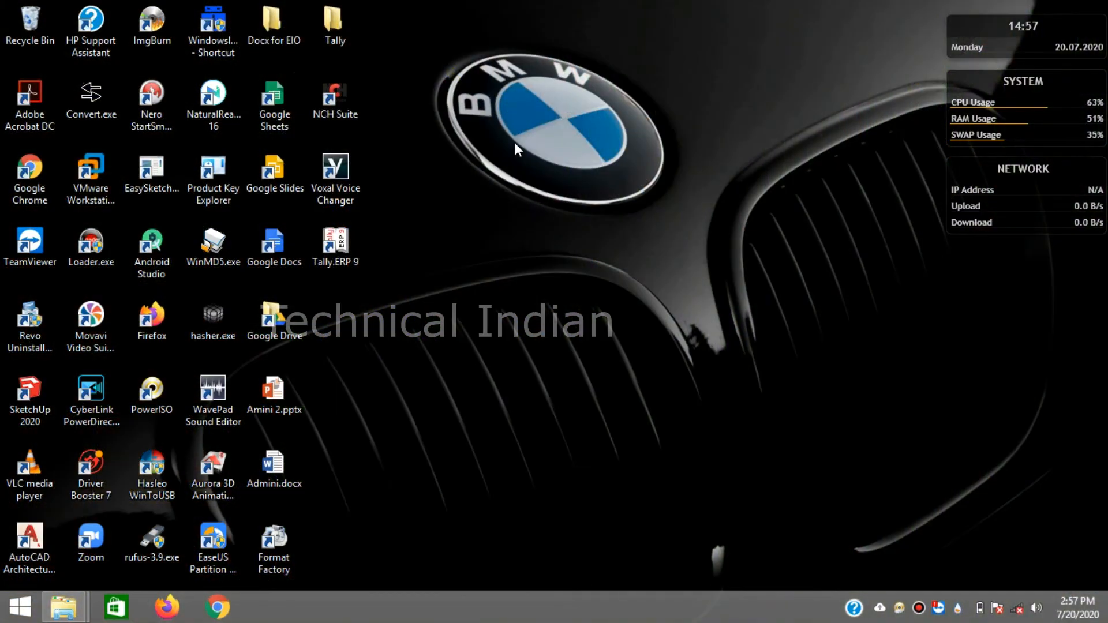
- Refresh the desktop, relaunch Tally.ERP 9, and choose W: Work in Educational Mode
{"action": "right_click", "coordinate": [514, 143]}
{"action": "left_click", "coordinate": [559, 189]}
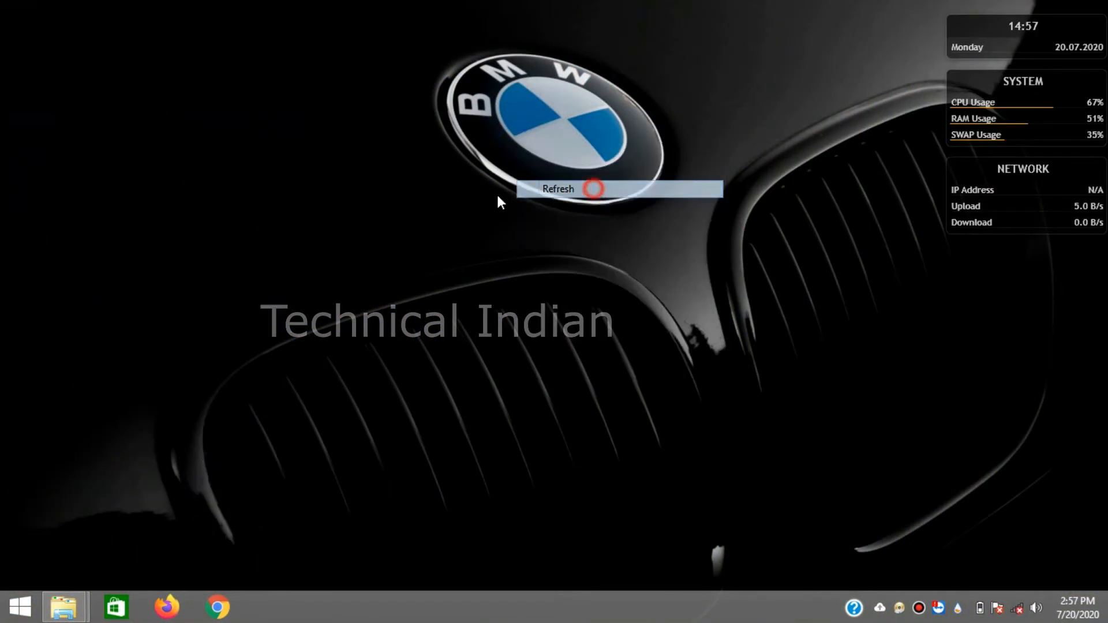
{"action": "double_click", "coordinate": [341, 245]}
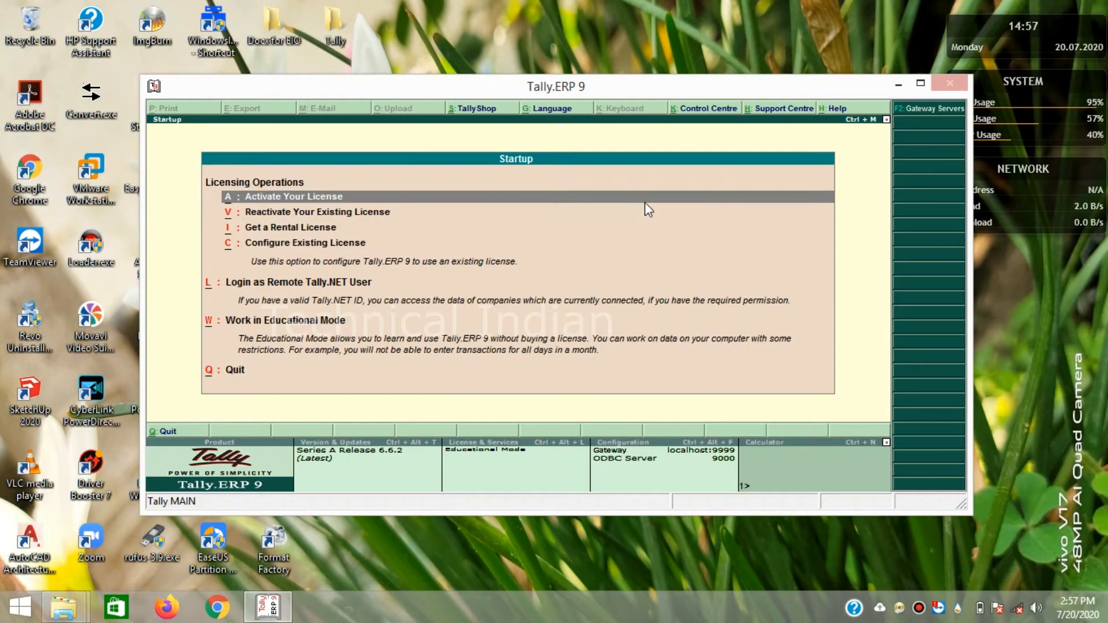
{"action": "key", "text": "Down"}
{"action": "key", "text": "Down"}
{"action": "key", "text": "Down"}
{"action": "key", "text": "Down"}
{"action": "key", "text": "Down"}
{"action": "key", "text": "Down"}
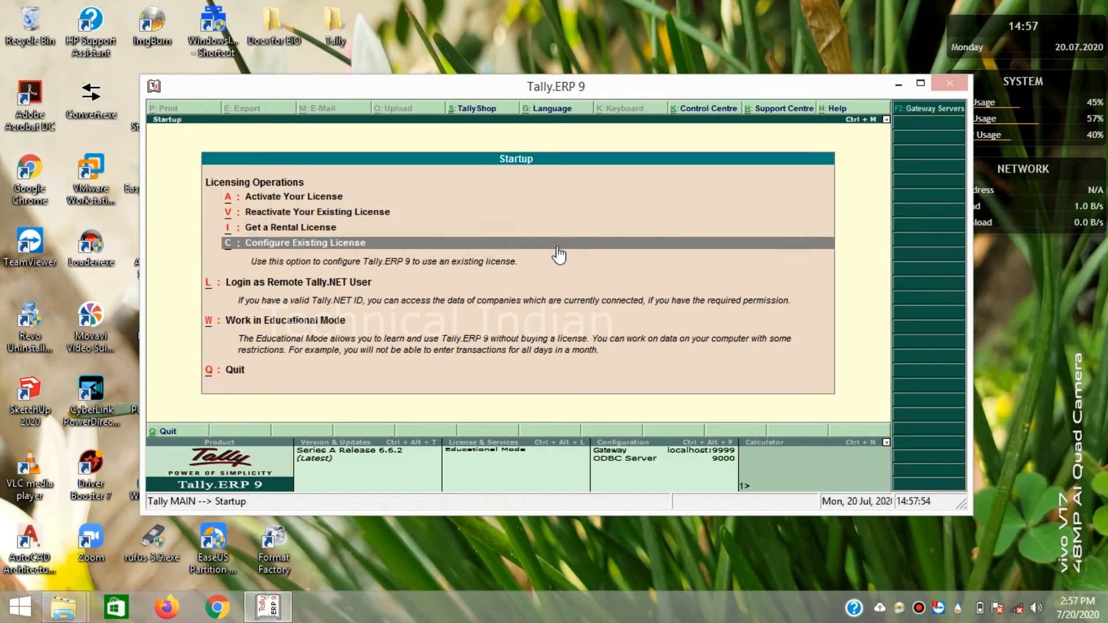
{"action": "key", "text": "Up"}
{"action": "key", "text": "Return"}
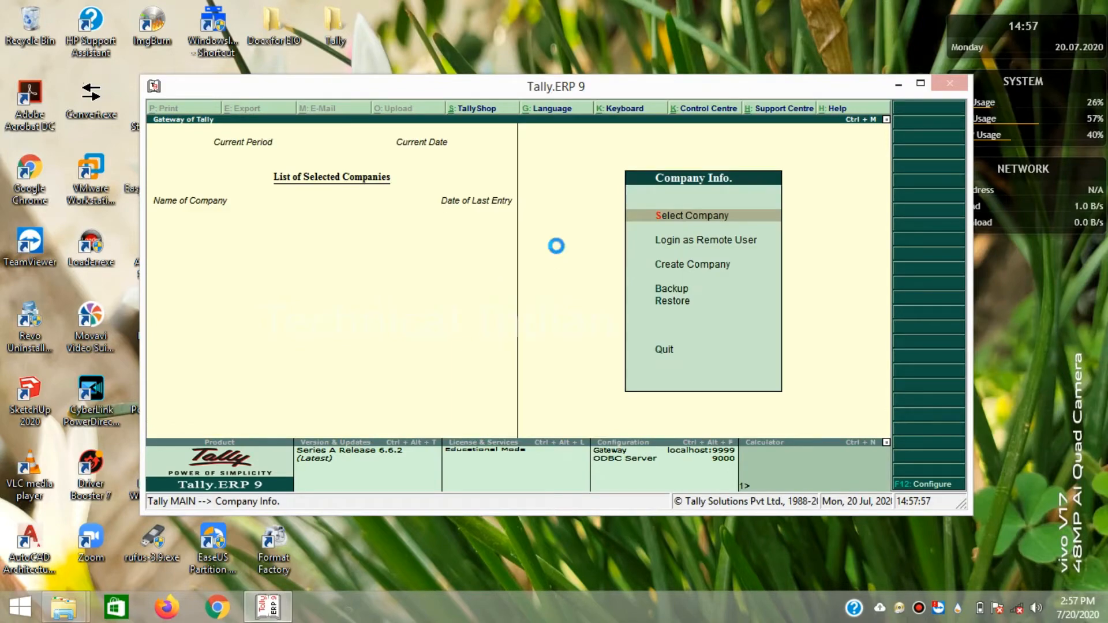
- Load ABC Company from Select Company and open its Accounts Info menu
{"action": "key", "text": "Return"}
{"action": "key", "text": "Down"}
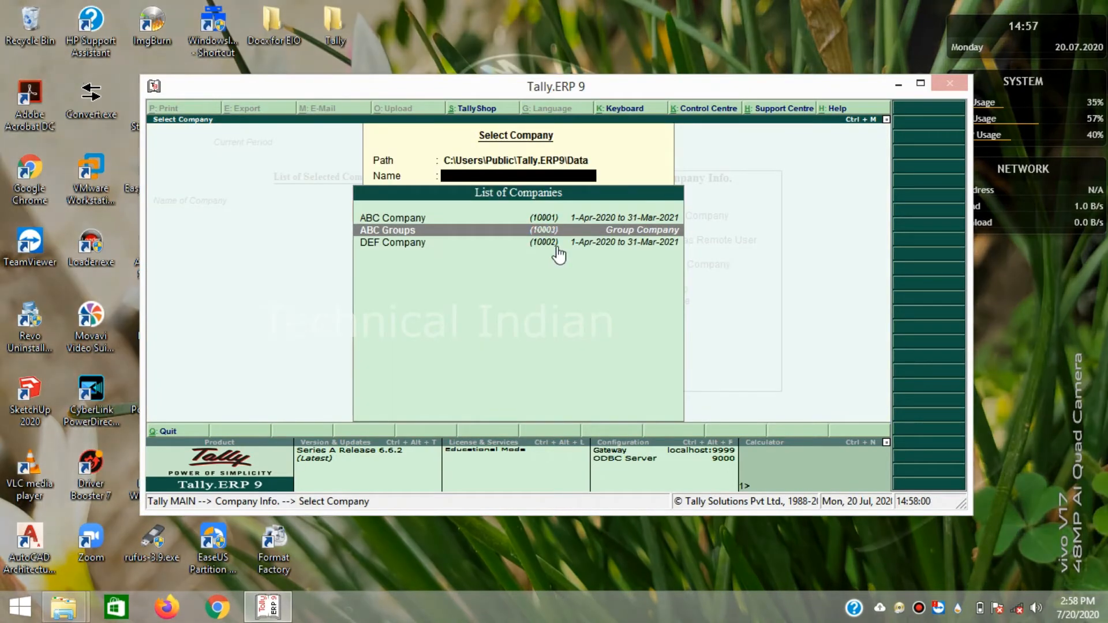
{"action": "key", "text": "Up"}
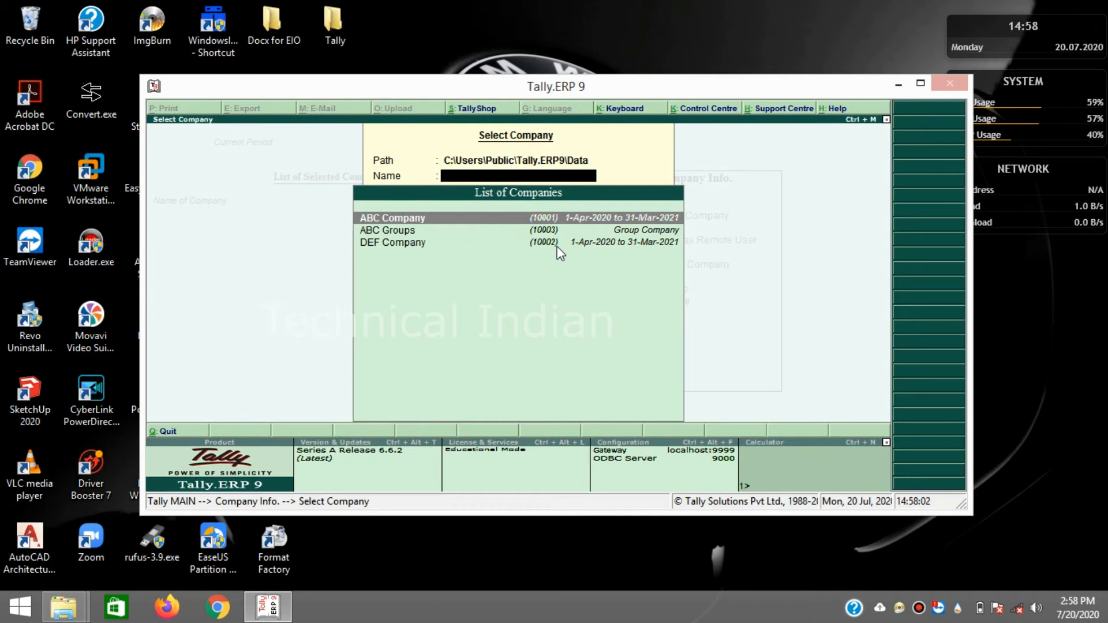
{"action": "key", "text": "Return"}
{"action": "key", "text": "Down"}
{"action": "key", "text": "Up"}
{"action": "key", "text": "Return"}
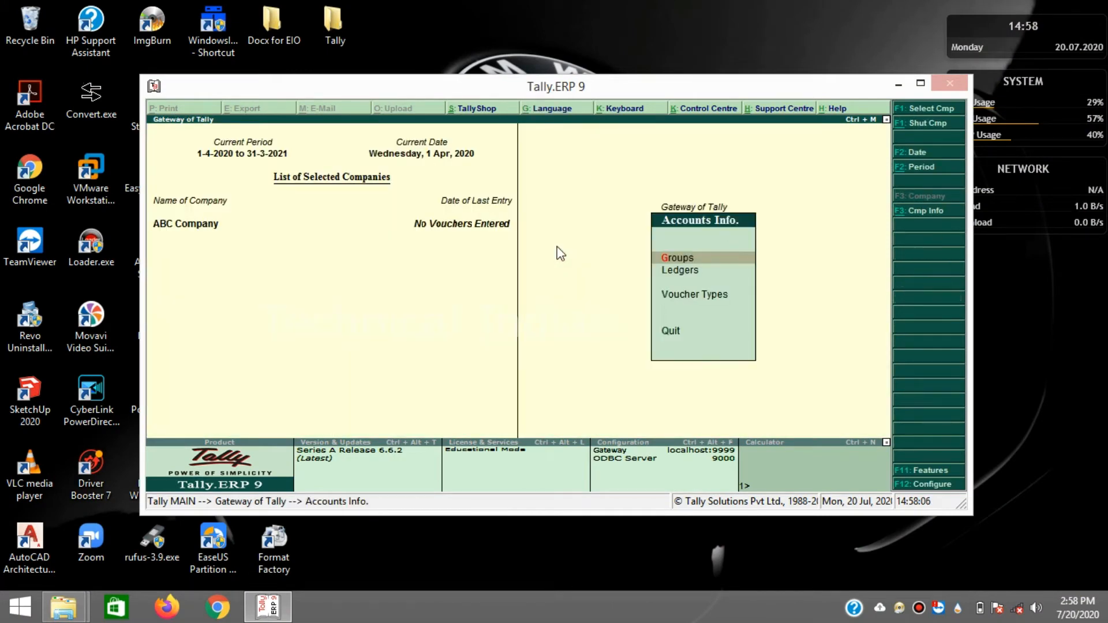
- Go to Ledgers > Create and enter a ledger named Wages under Direct Expenses
{"action": "key", "text": "Down"}
{"action": "key", "text": "Return"}
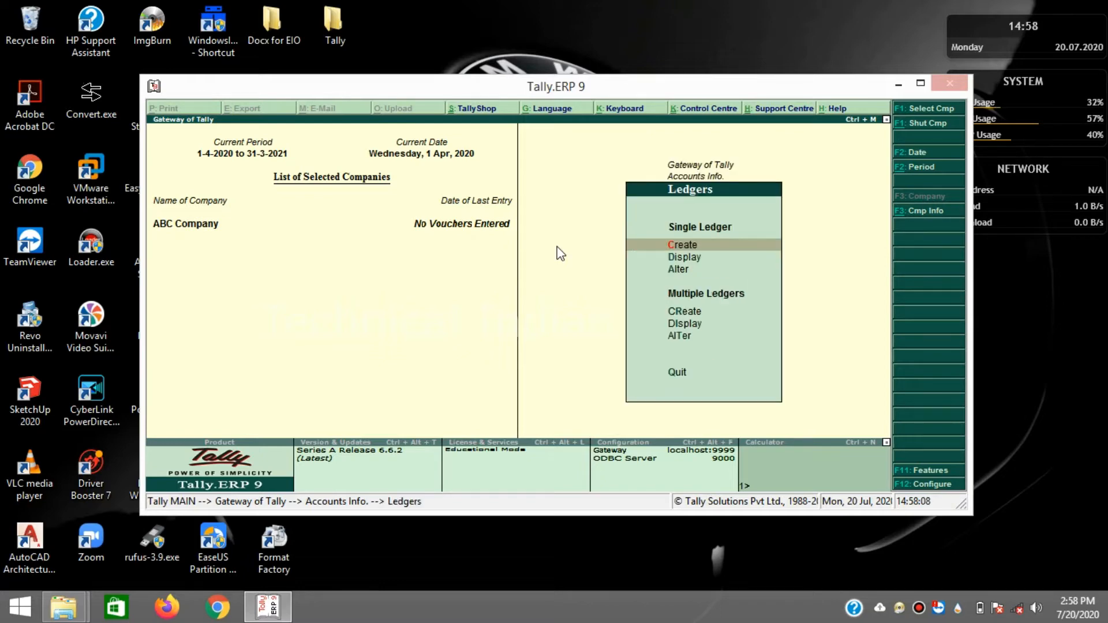
{"action": "key", "text": "Return"}
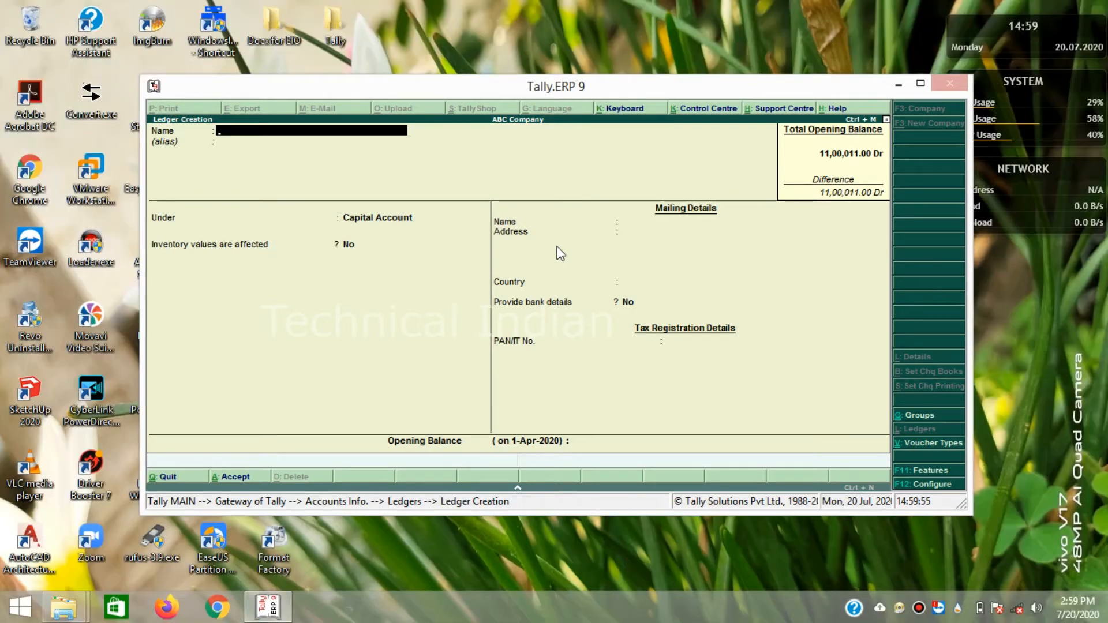
{"action": "type", "text": "Wages"}
{"action": "key", "text": "Return"}
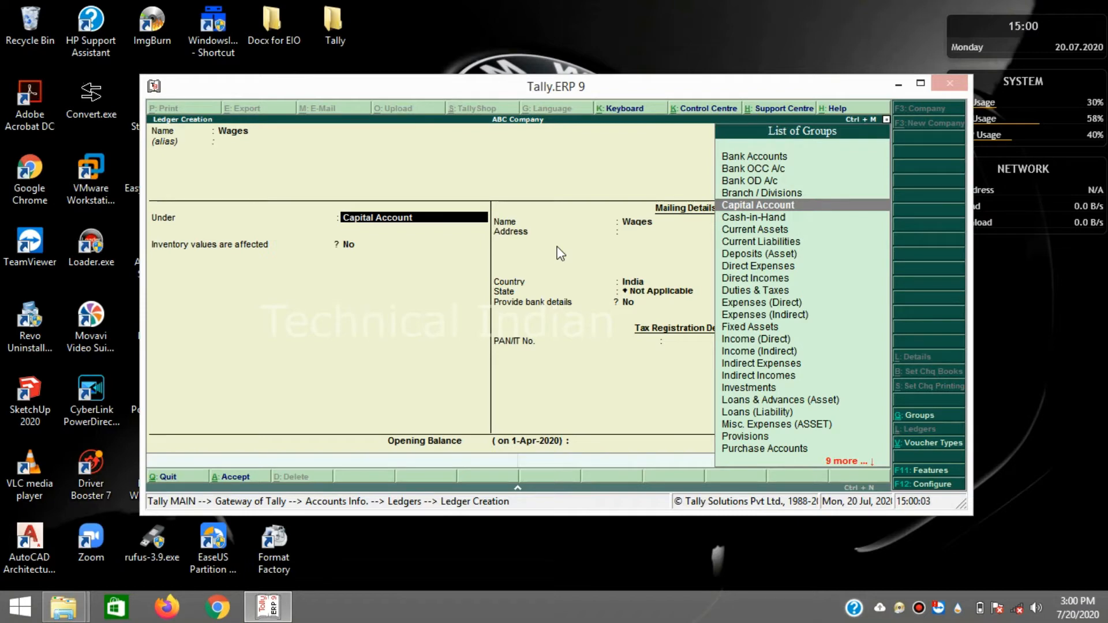
{"action": "type", "text": "Di"}
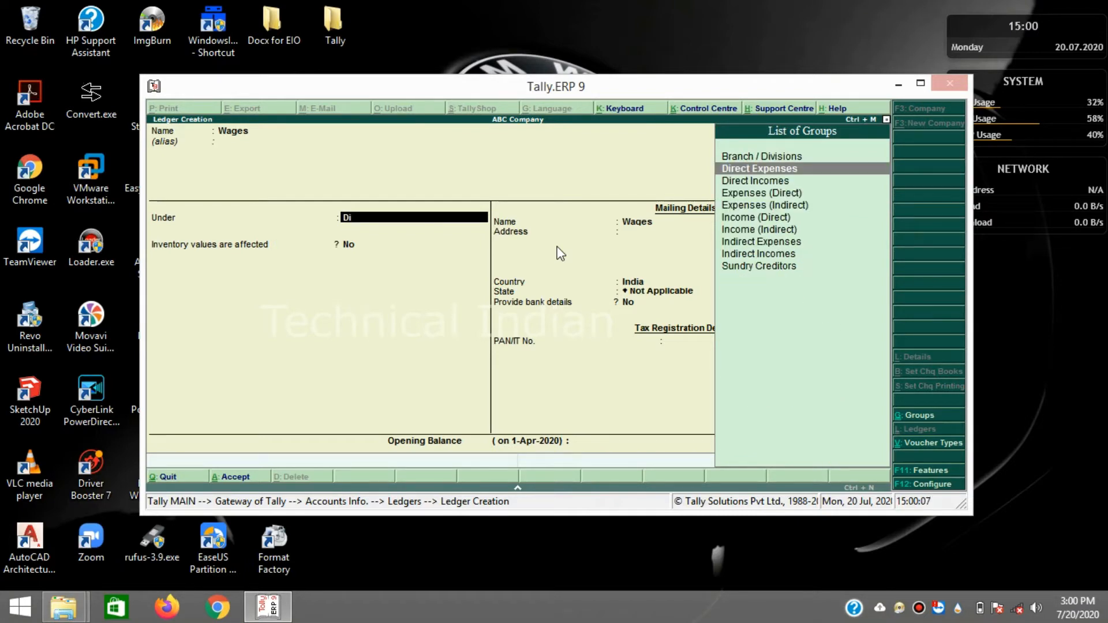
{"action": "key", "text": "Return"}
{"action": "key", "text": "Return"}
{"action": "key", "text": "Return"}
{"action": "key", "text": "Return"}
{"action": "key", "text": "Return"}
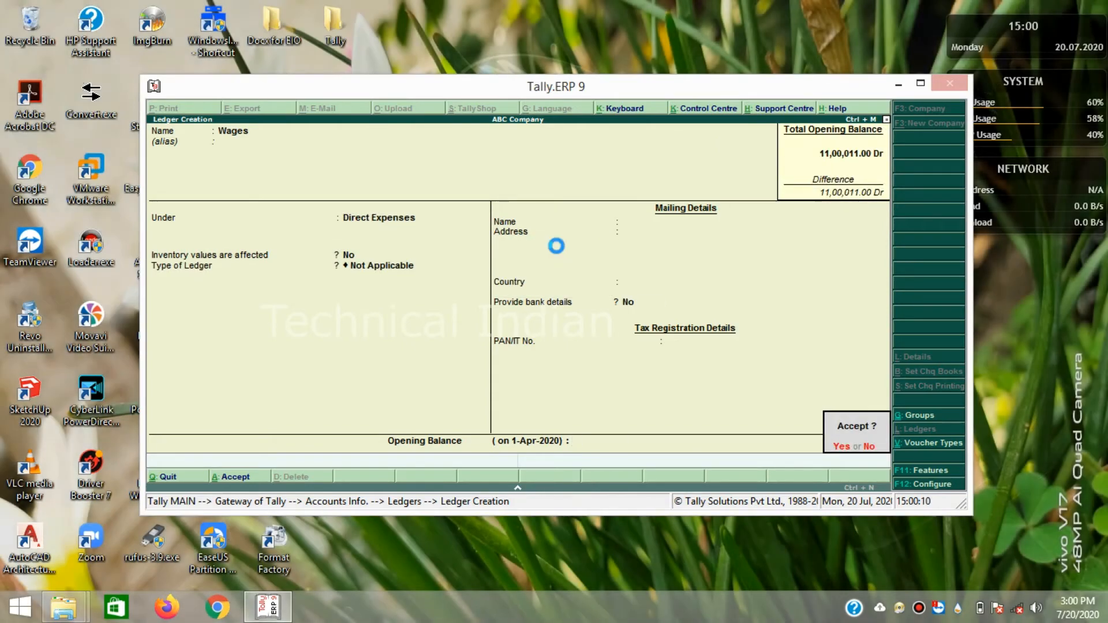
{"action": "key", "text": "Return"}
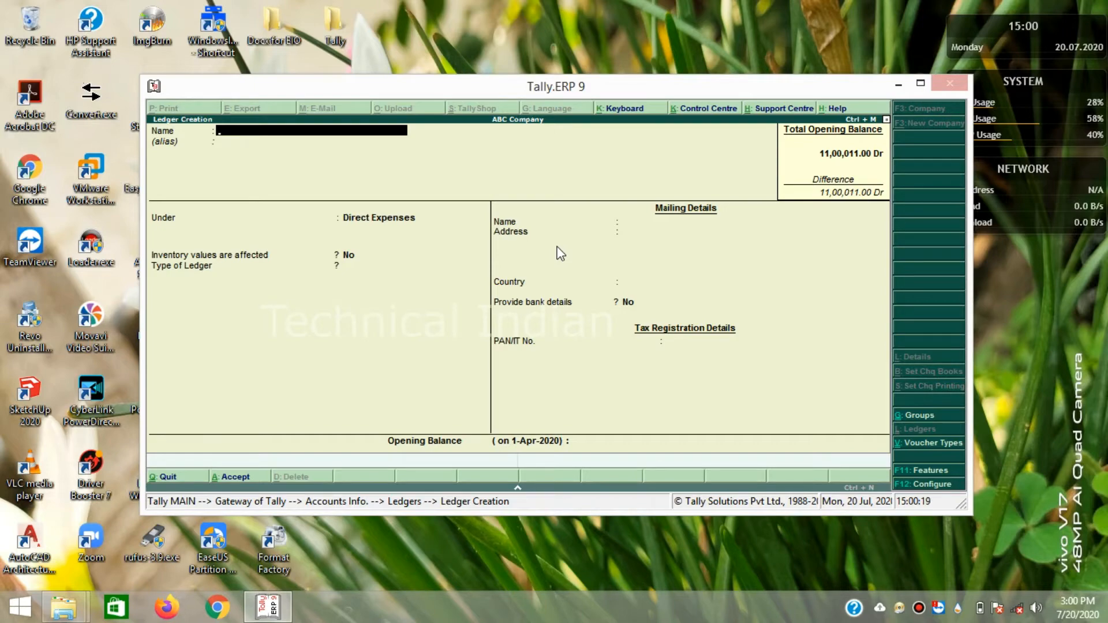
- Enter a ledger named GST, pick Current Liabilities as its group, and accept it
{"action": "type", "text": "GST"}
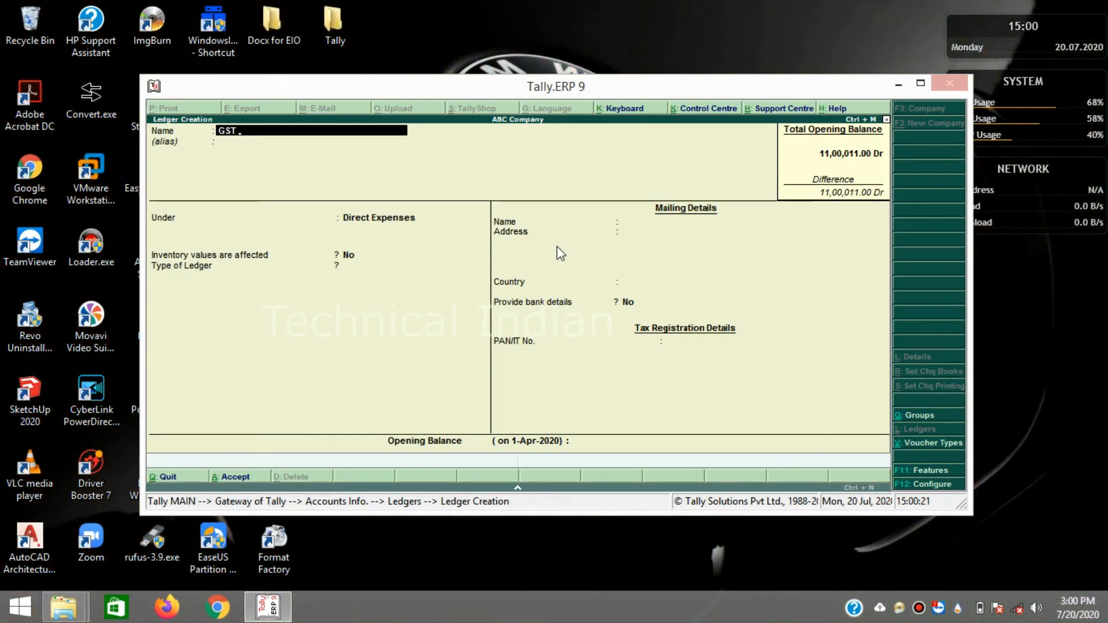
{"action": "key", "text": "Return"}
{"action": "key", "text": "Return"}
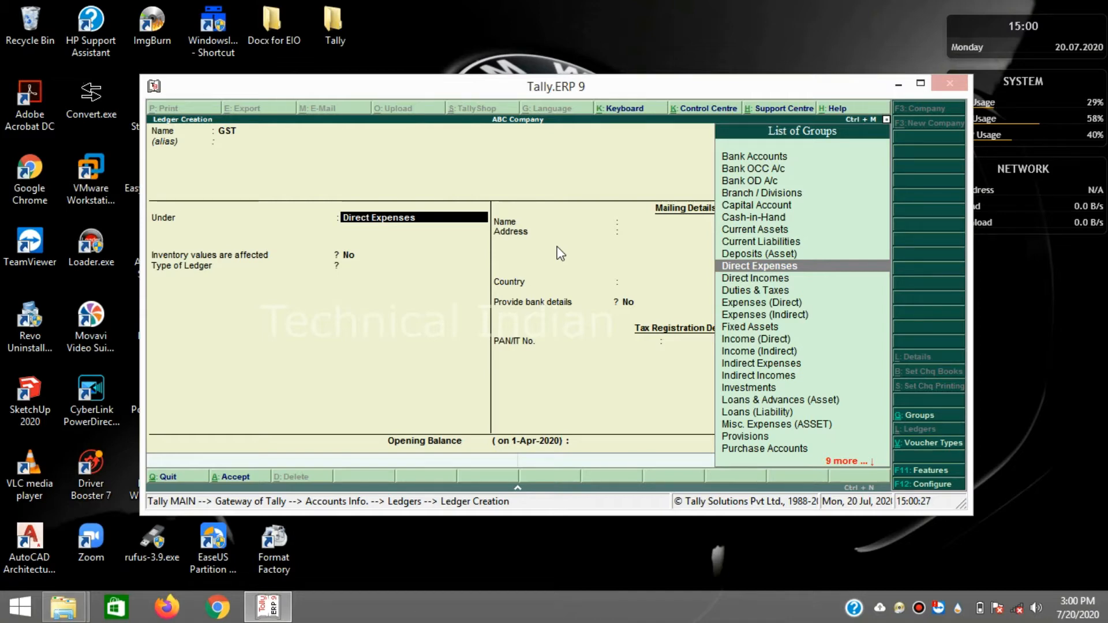
{"action": "type", "text": "Cu"}
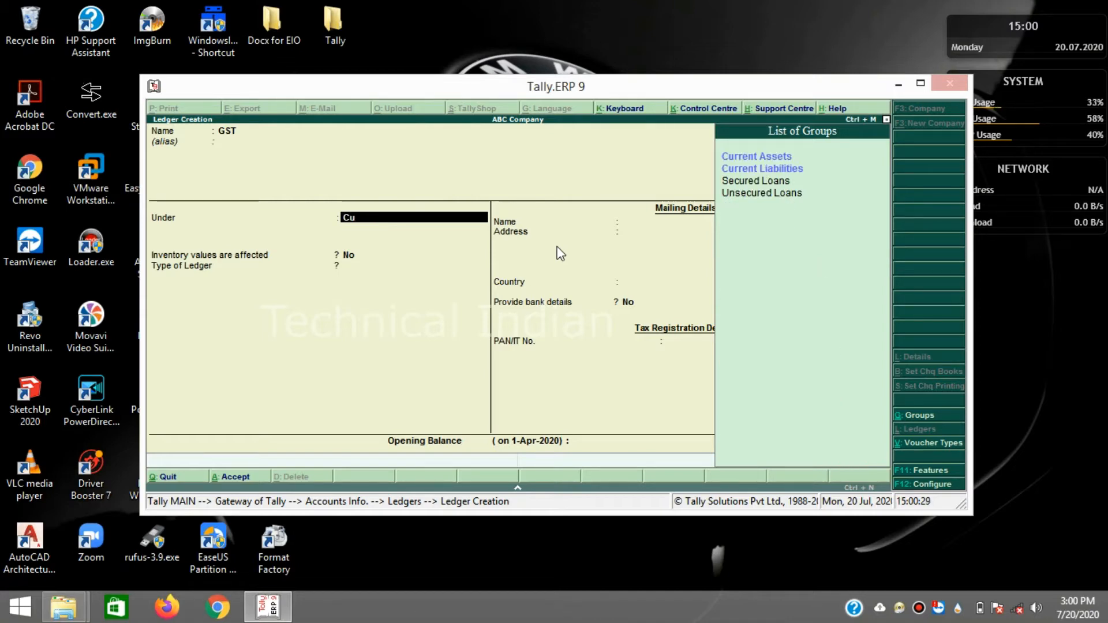
{"action": "key", "text": "Down"}
{"action": "key", "text": "Return"}
{"action": "key", "text": "Return"}
{"action": "key", "text": "Return"}
{"action": "key", "text": "Return"}
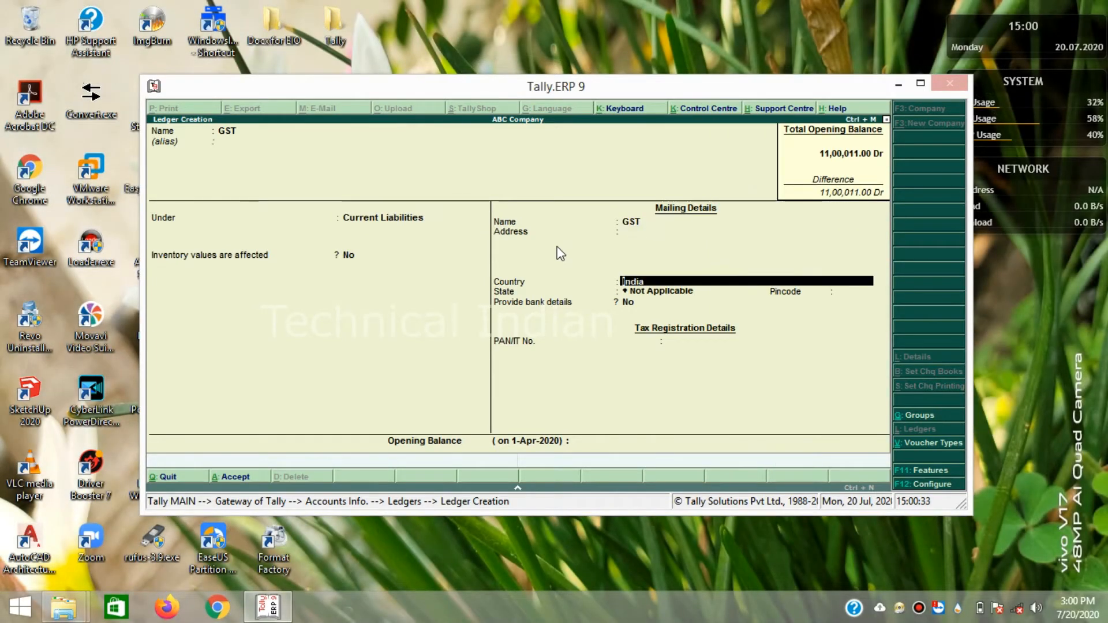
{"action": "key", "text": "Return"}
{"action": "key", "text": "Return"}
{"action": "key", "text": "Return"}
{"action": "key", "text": "Return"}
{"action": "key", "text": "Return"}
{"action": "key", "text": "Return"}
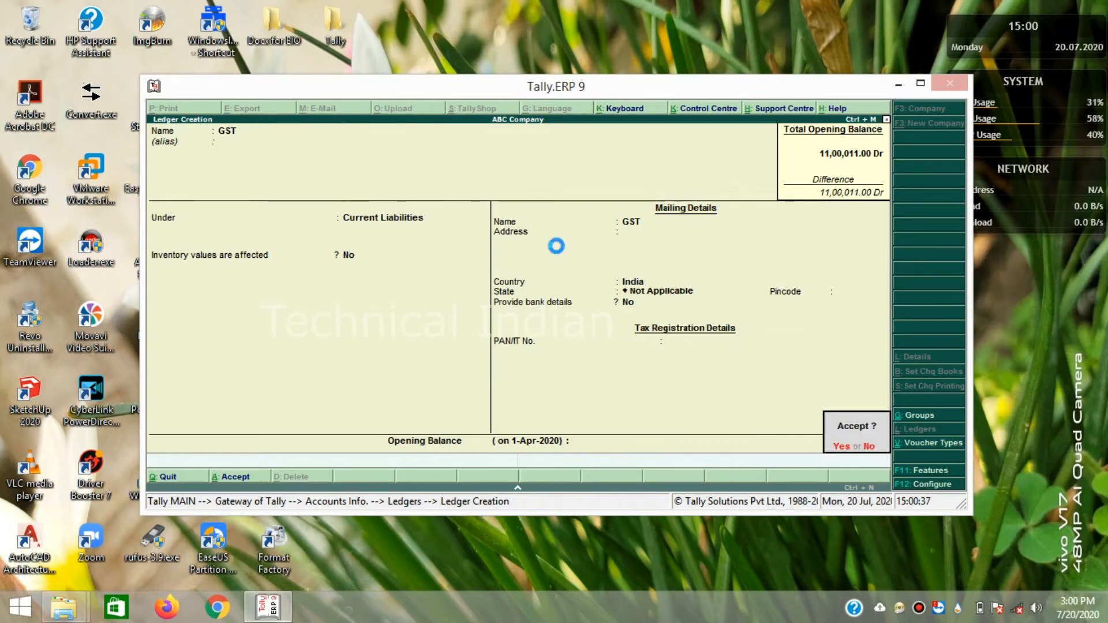
{"action": "key", "text": "Return"}
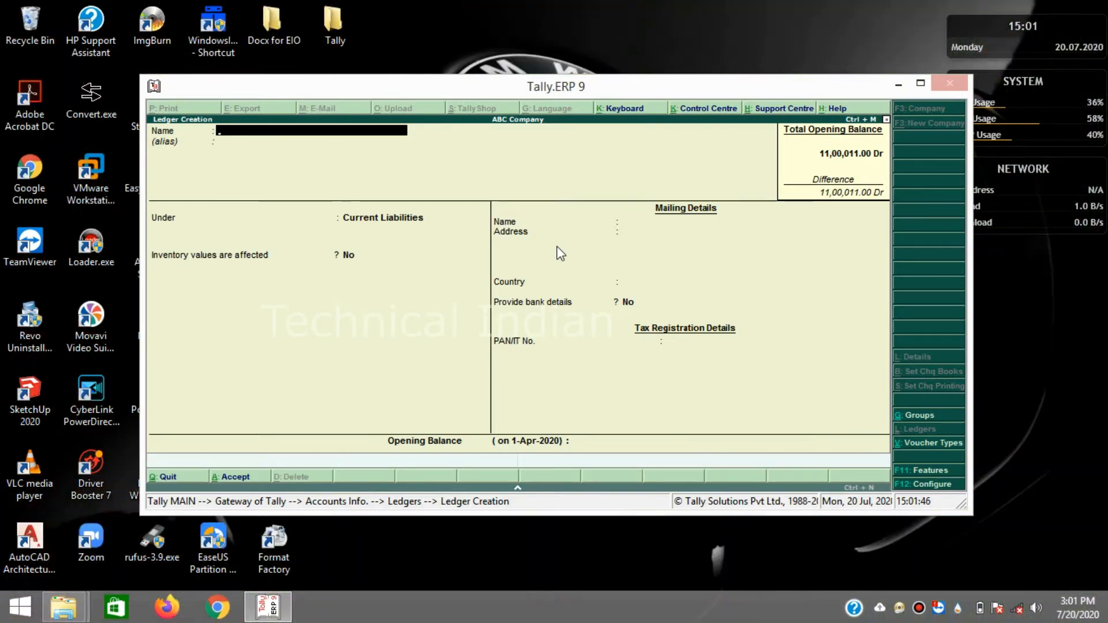
- Enter a ledger named ABC Company, pick Sundry Debtors as its group, and accept it
{"action": "type", "text": "ABC Companh"}
{"action": "key", "text": "BackSpace"}
{"action": "type", "text": "y"}
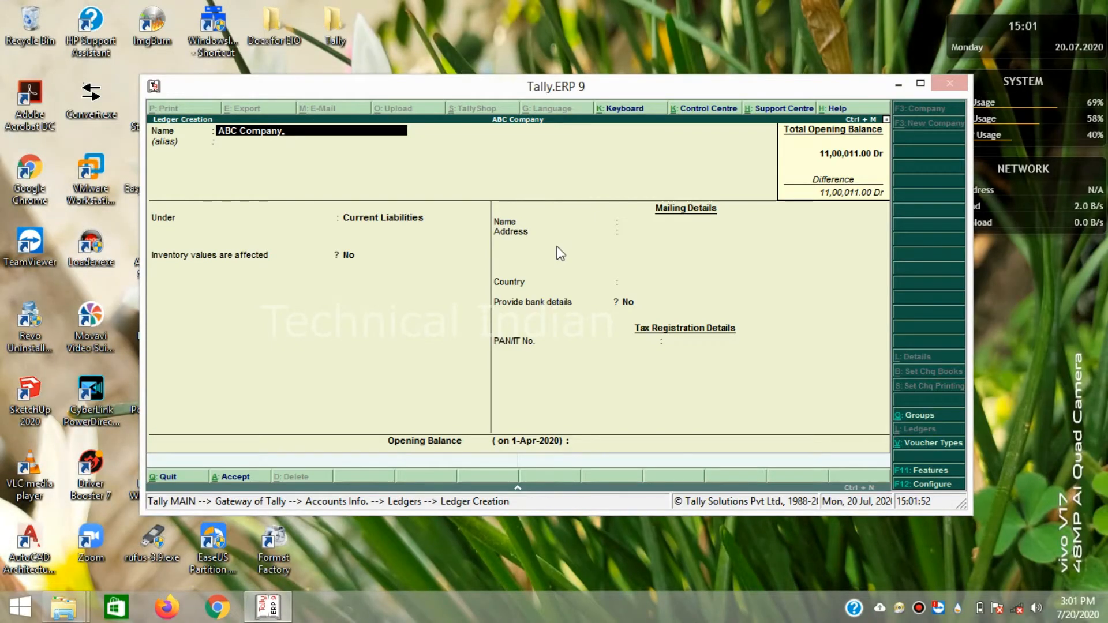
{"action": "key", "text": "Return"}
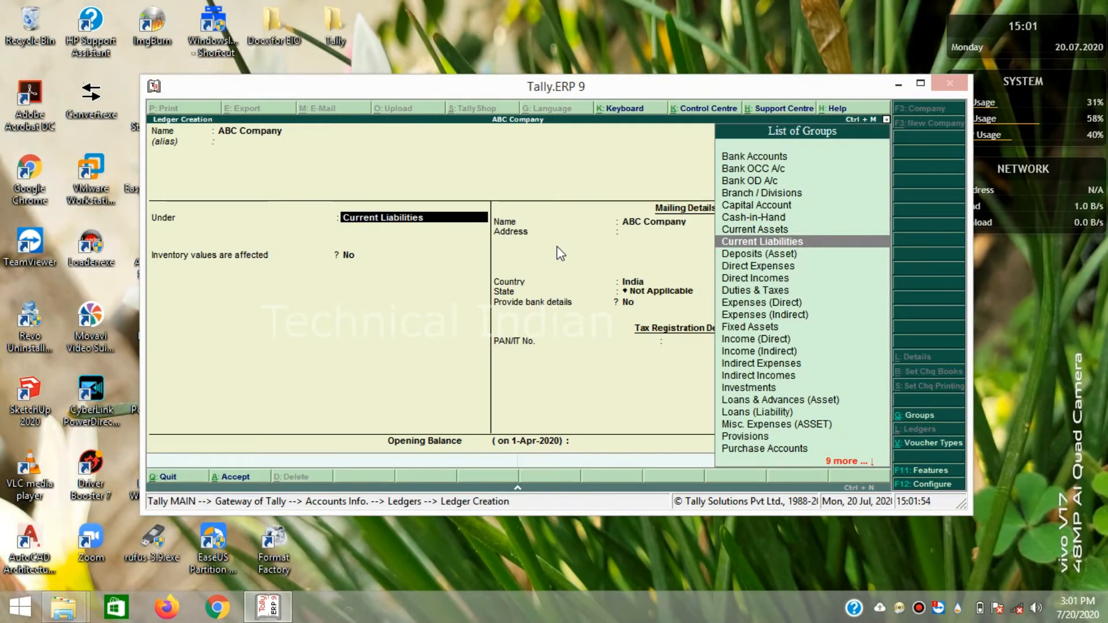
{"action": "type", "text": "Sun"}
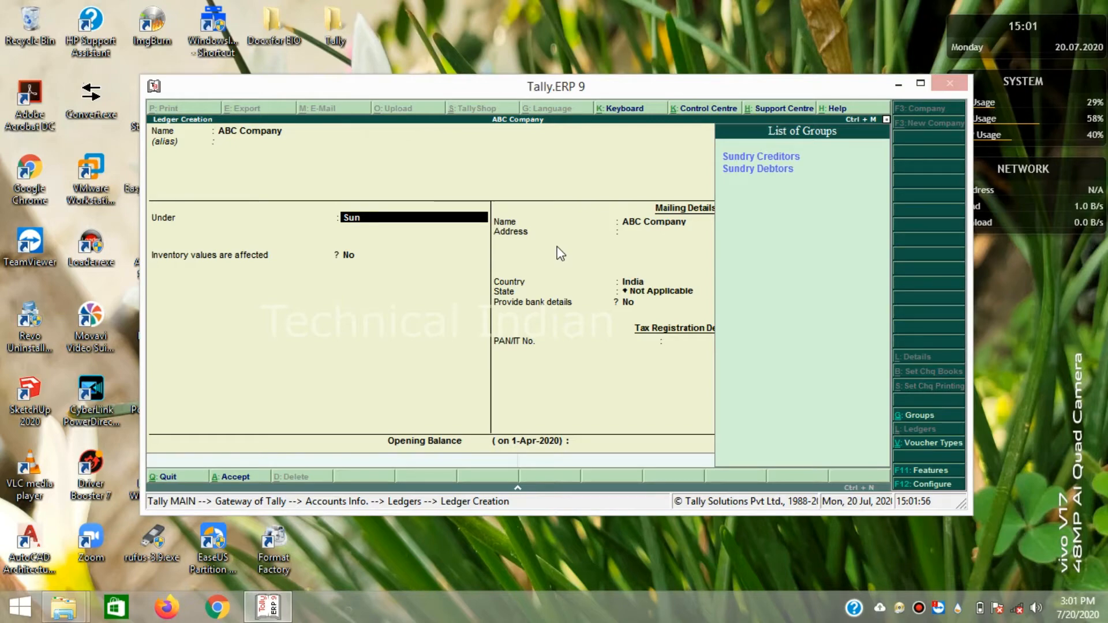
{"action": "key", "text": "Down"}
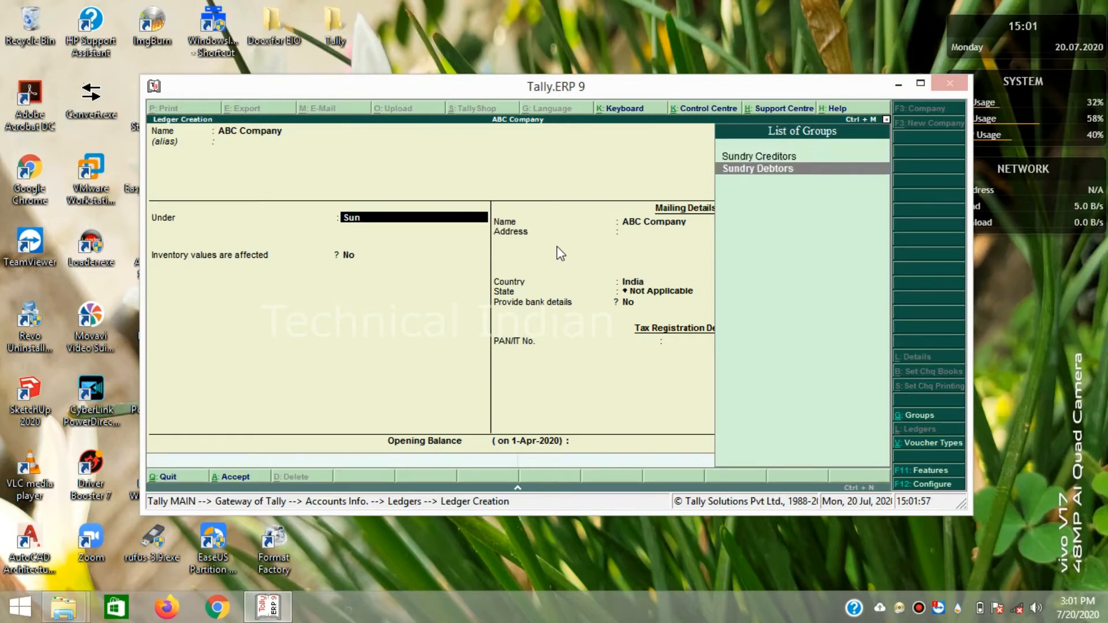
{"action": "key", "text": "Return"}
{"action": "key", "text": "Return"}
{"action": "key", "text": "Return"}
{"action": "key", "text": "Return"}
{"action": "key", "text": "Return"}
{"action": "key", "text": "Return"}
{"action": "key", "text": "Return"}
{"action": "key", "text": "Return"}
{"action": "key", "text": "Return"}
{"action": "key", "text": "Return"}
{"action": "key", "text": "Return"}
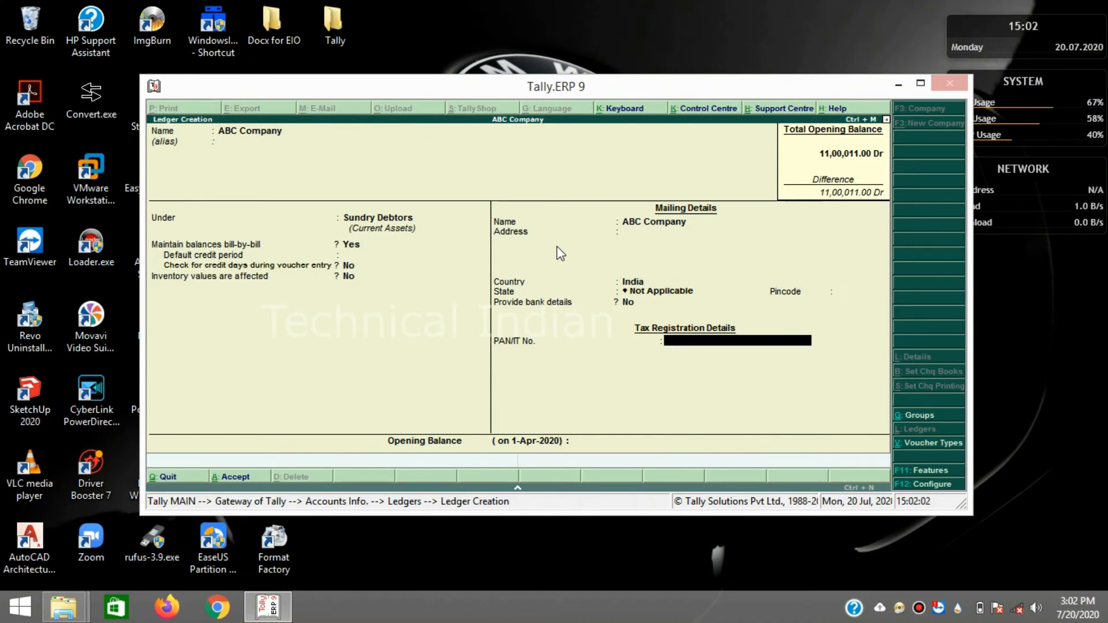
{"action": "key", "text": "Return"}
{"action": "key", "text": "Return"}
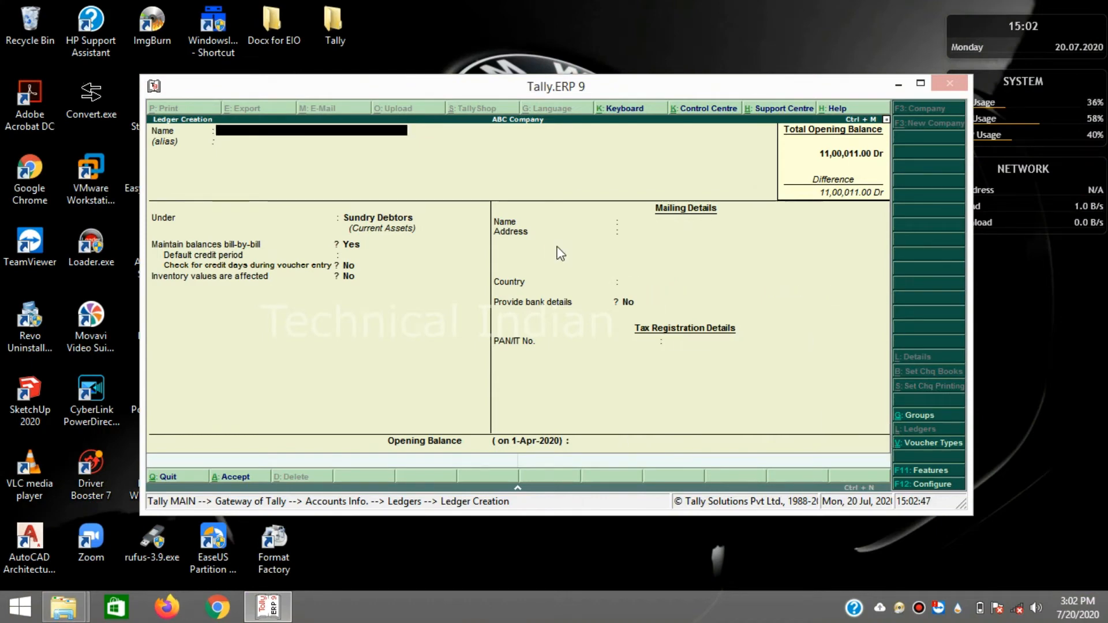
- Enter a ledger named XYZ Company, pick Sundry Creditors as its group, and accept it
{"action": "type", "text": "X"}
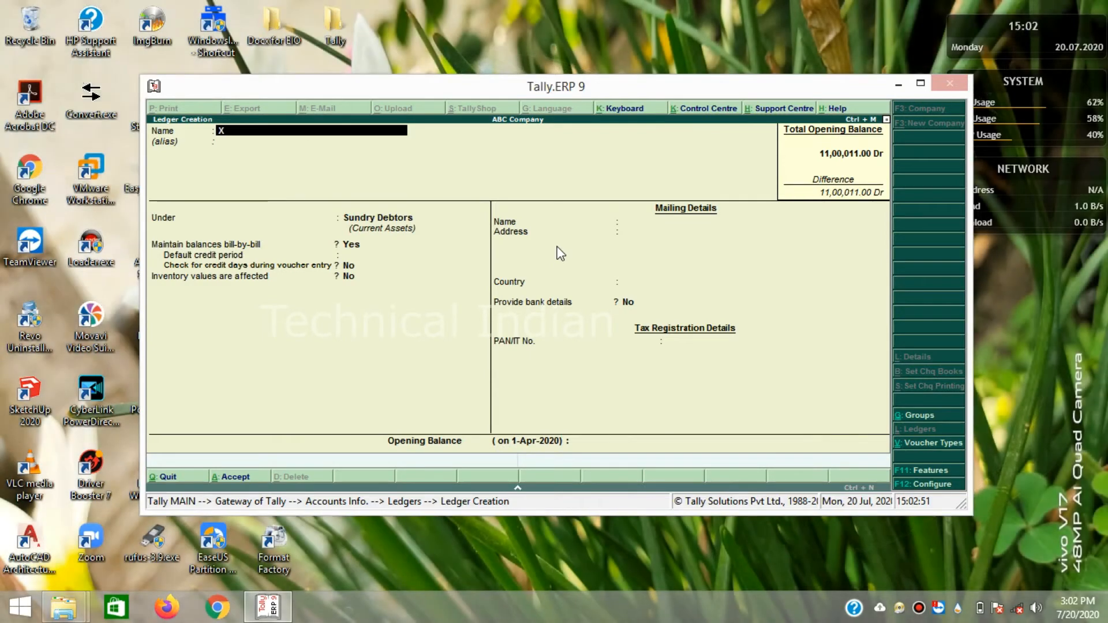
{"action": "type", "text": "YZ Company"}
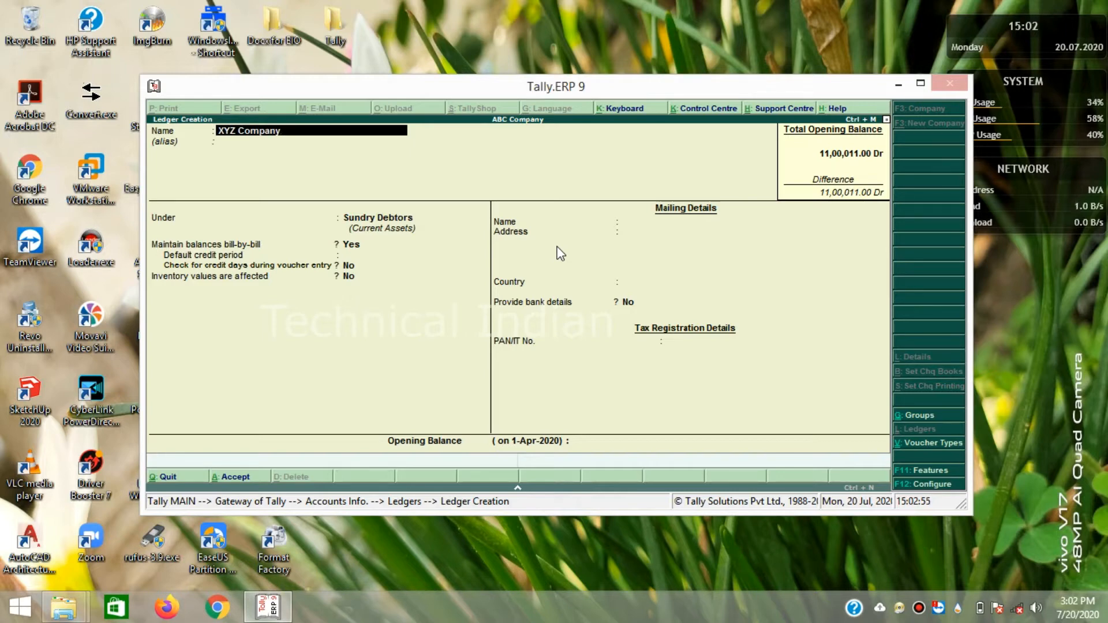
{"action": "key", "text": "Return"}
{"action": "key", "text": "Return"}
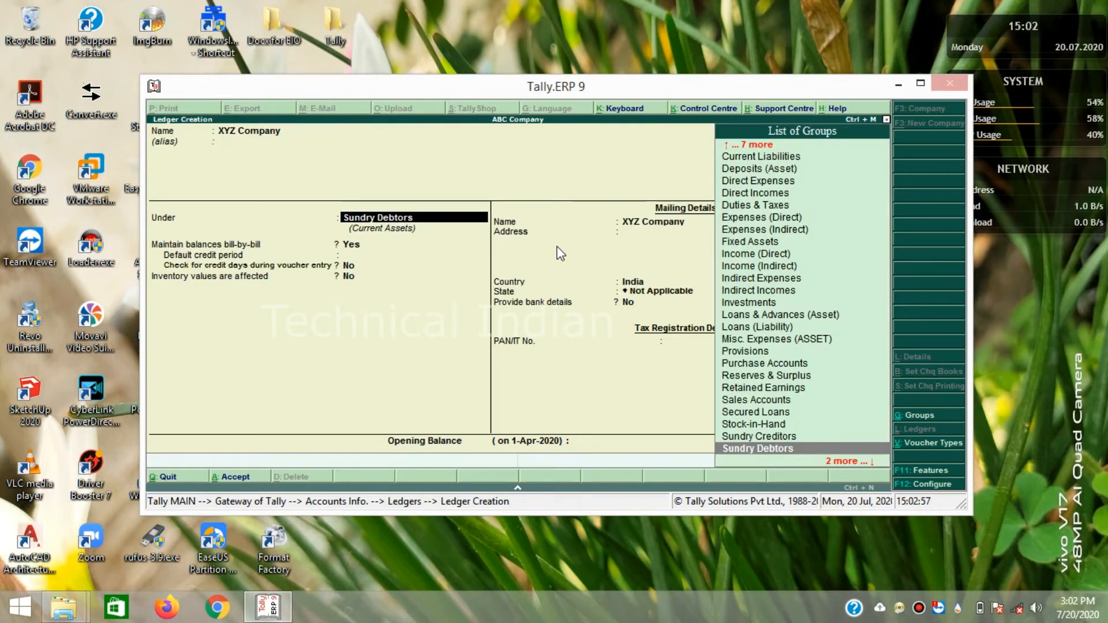
{"action": "type", "text": "Sun"}
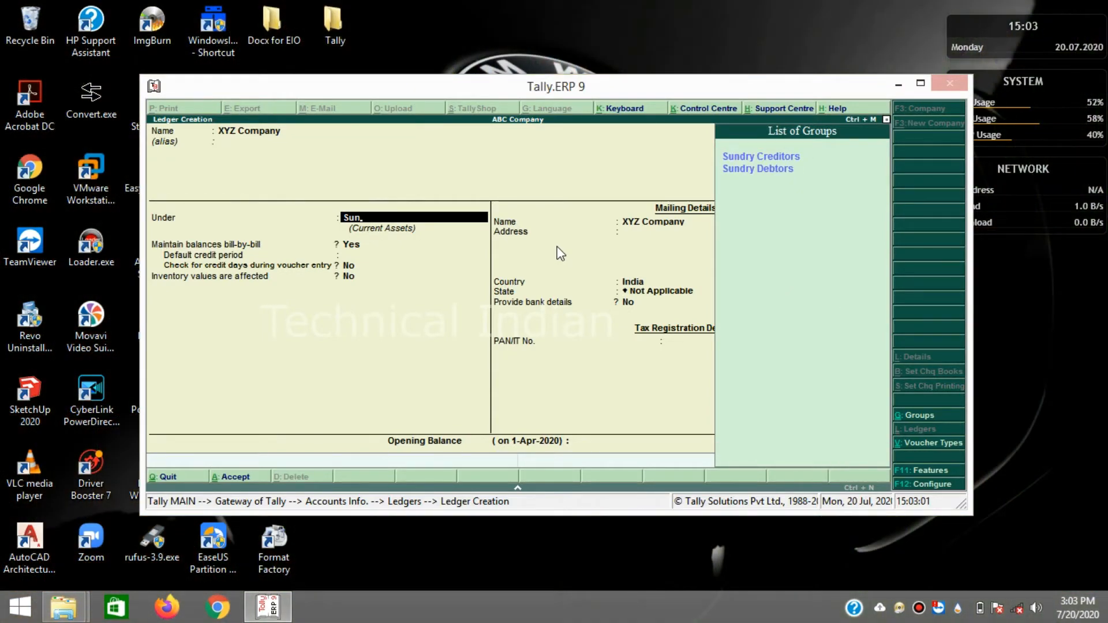
{"action": "key", "text": "Return"}
{"action": "key", "text": "Return"}
{"action": "key", "text": "Return"}
{"action": "key", "text": "Return"}
{"action": "key", "text": "Return"}
{"action": "key", "text": "Return"}
{"action": "key", "text": "Return"}
{"action": "key", "text": "Return"}
{"action": "key", "text": "Return"}
{"action": "key", "text": "Return"}
{"action": "key", "text": "Return"}
{"action": "key", "text": "Return"}
{"action": "key", "text": "Return"}
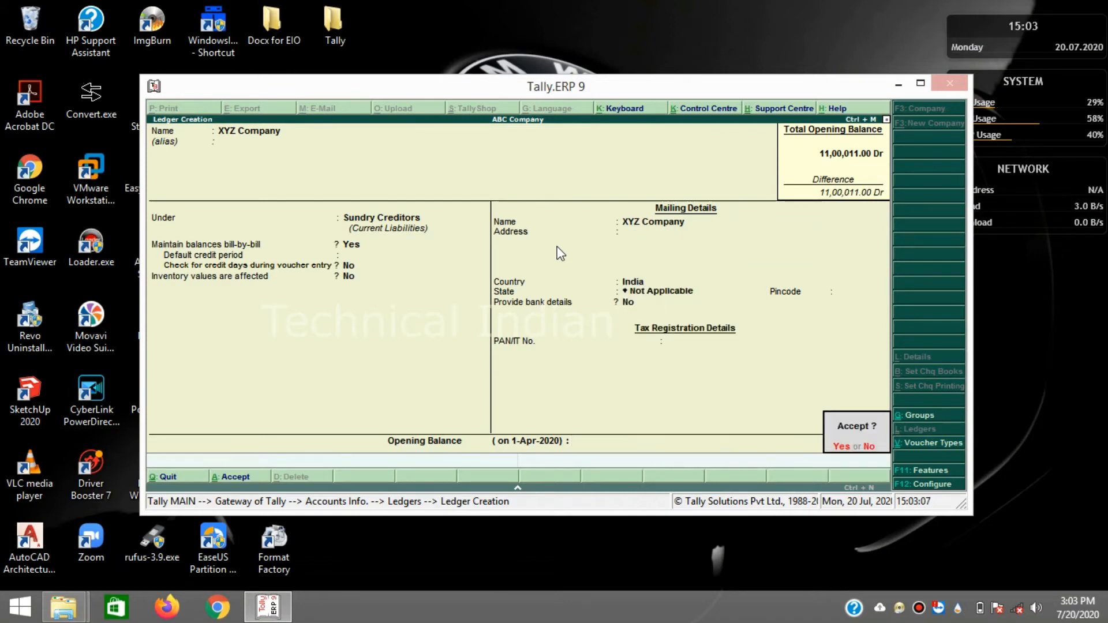
{"action": "key", "text": "Return"}
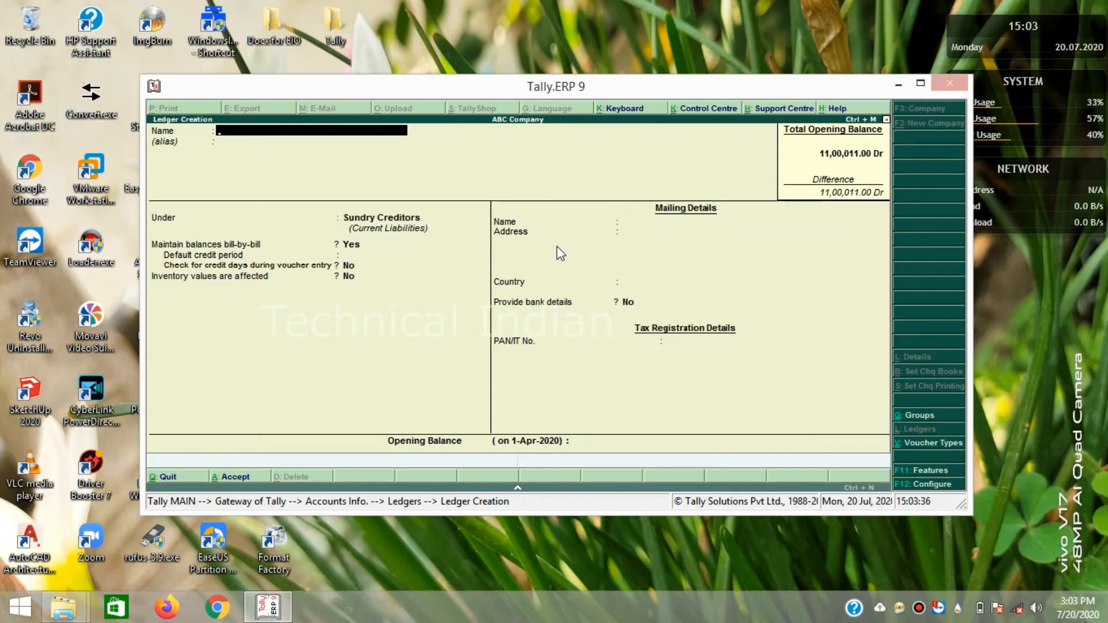
- Save Person 1 and Person 2 as ledgers under Sundry Creditors
{"action": "type", "text": "Person 1"}
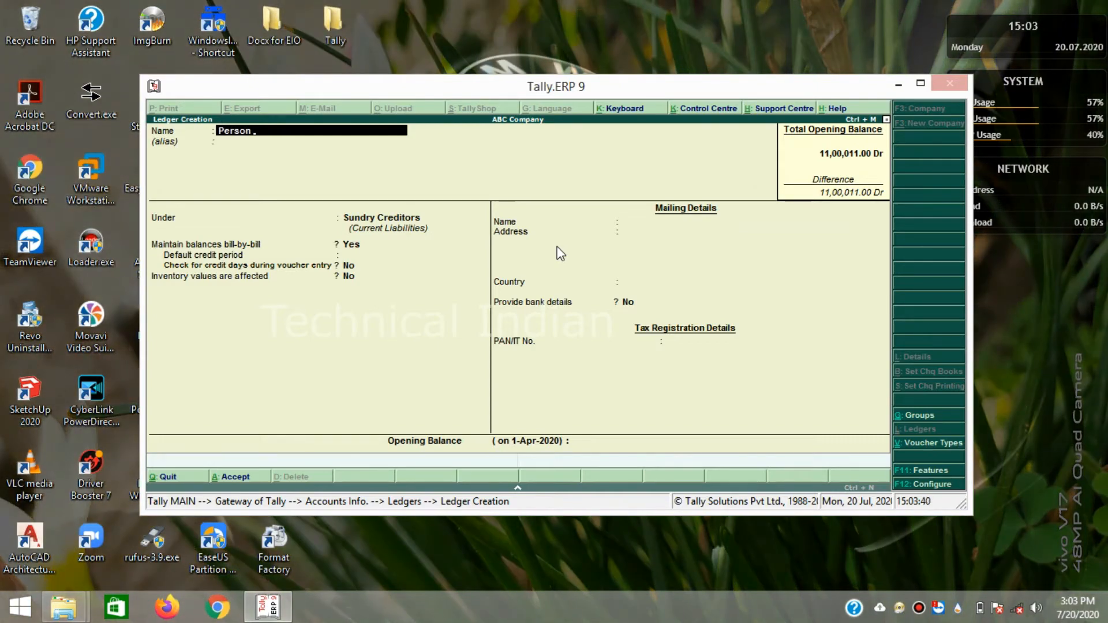
{"action": "key", "text": "Return"}
{"action": "key", "text": "Return"}
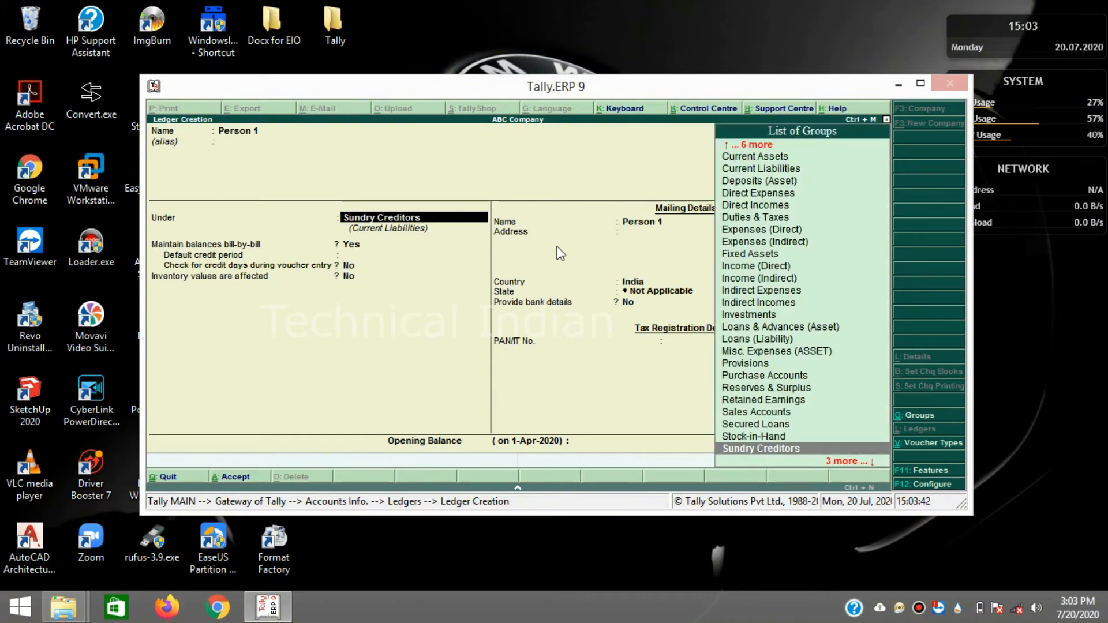
{"action": "key", "text": "Return"}
{"action": "key", "text": "Return"}
{"action": "key", "text": "Return"}
{"action": "key", "text": "Return"}
{"action": "key", "text": "Return"}
{"action": "key", "text": "Return"}
{"action": "key", "text": "Return"}
{"action": "key", "text": "Return"}
{"action": "key", "text": "Return"}
{"action": "key", "text": "Return"}
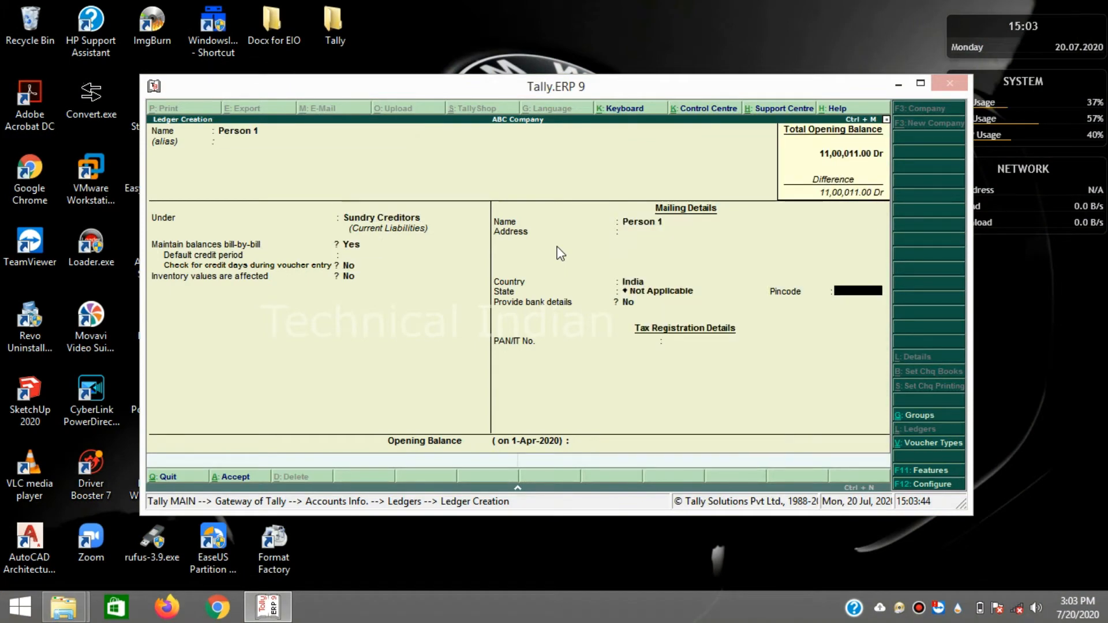
{"action": "key", "text": "Return"}
{"action": "key", "text": "Return"}
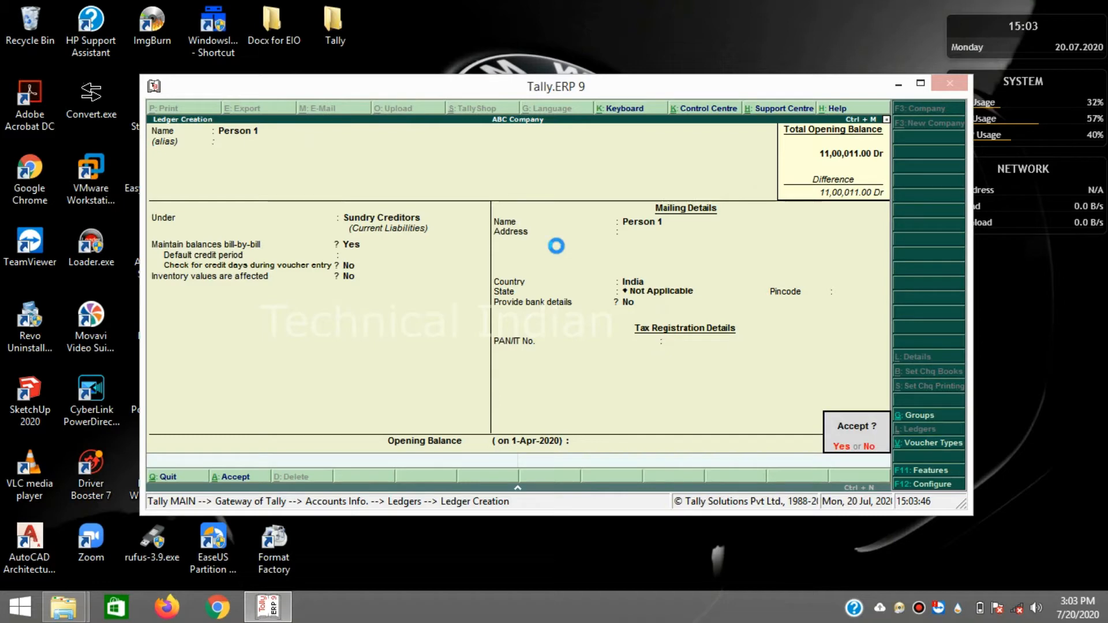
{"action": "key", "text": "Return"}
{"action": "type", "text": "Pe"}
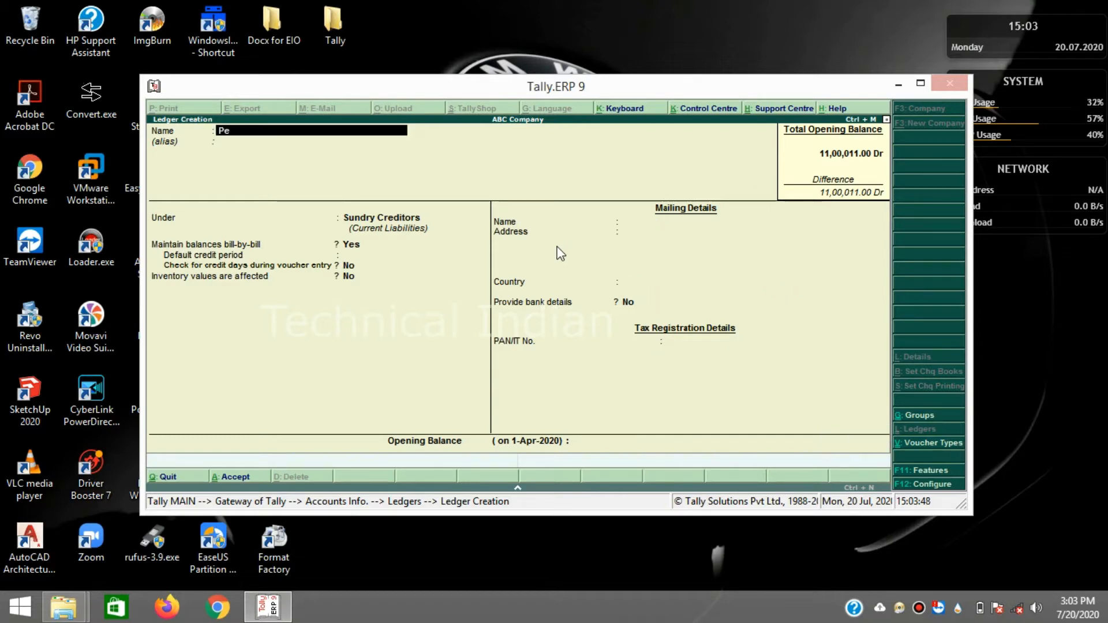
{"action": "type", "text": "rson 2"}
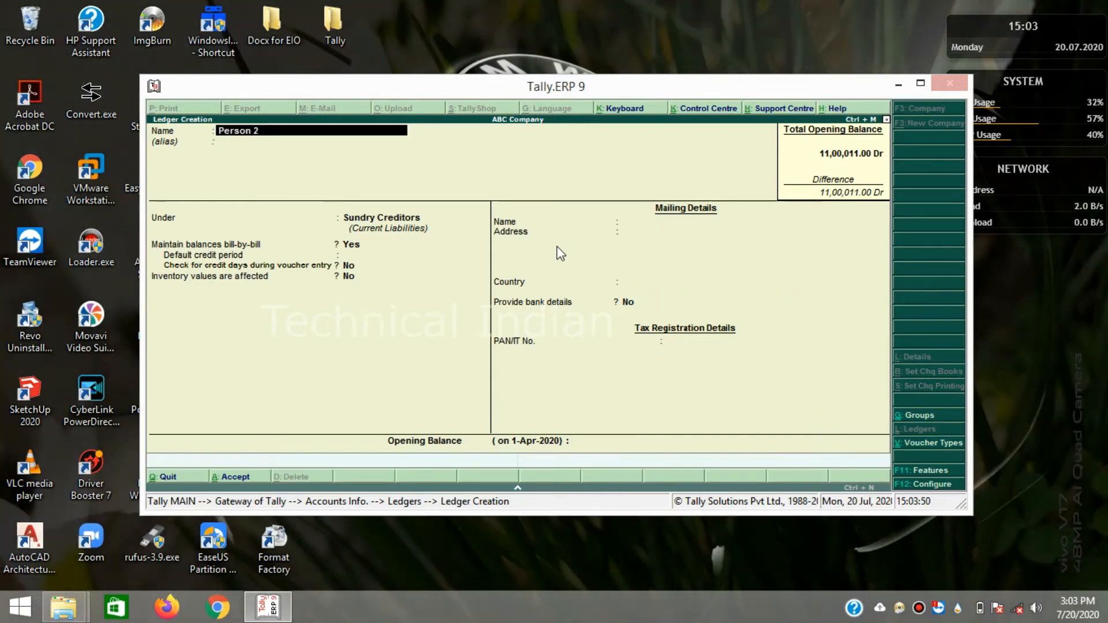
{"action": "key", "text": "Return"}
{"action": "key", "text": "Return"}
{"action": "key", "text": "Return"}
{"action": "key", "text": "Return"}
{"action": "key", "text": "Return"}
{"action": "key", "text": "Return"}
{"action": "key", "text": "Return"}
{"action": "key", "text": "Return"}
{"action": "key", "text": "Return"}
{"action": "key", "text": "Return"}
{"action": "key", "text": "Return"}
{"action": "key", "text": "Return"}
{"action": "key", "text": "Return"}
{"action": "key", "text": "Return"}
{"action": "key", "text": "Return"}
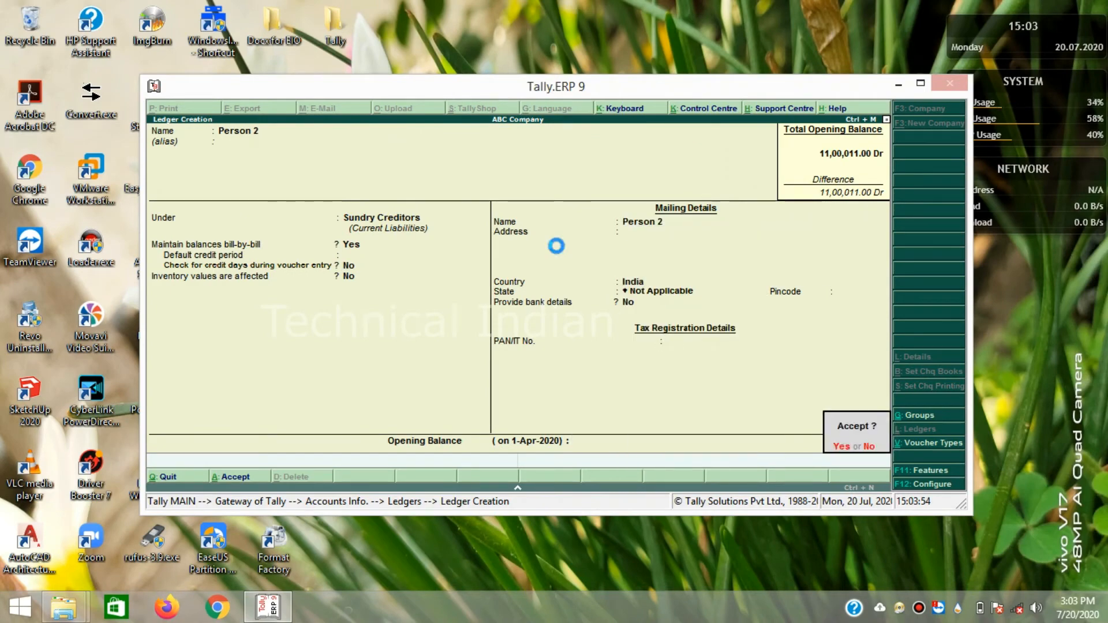
{"action": "key", "text": "Return"}
- Save Person 3 and Person 4 as ledgers under Sundry Debtors
{"action": "type", "text": "P"}
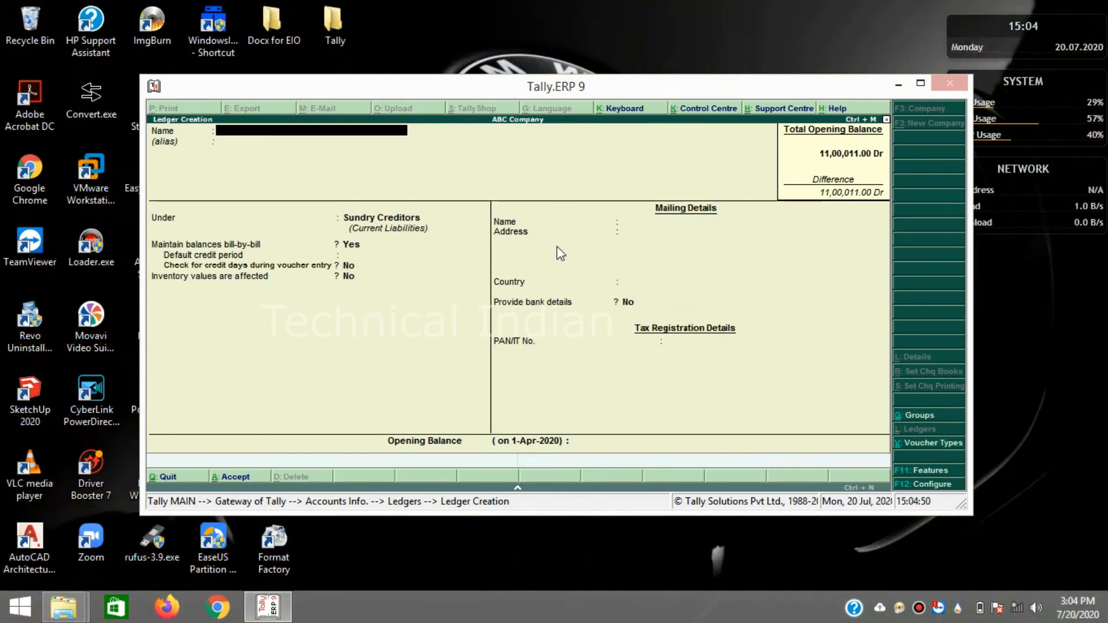
{"action": "type", "text": "er"}
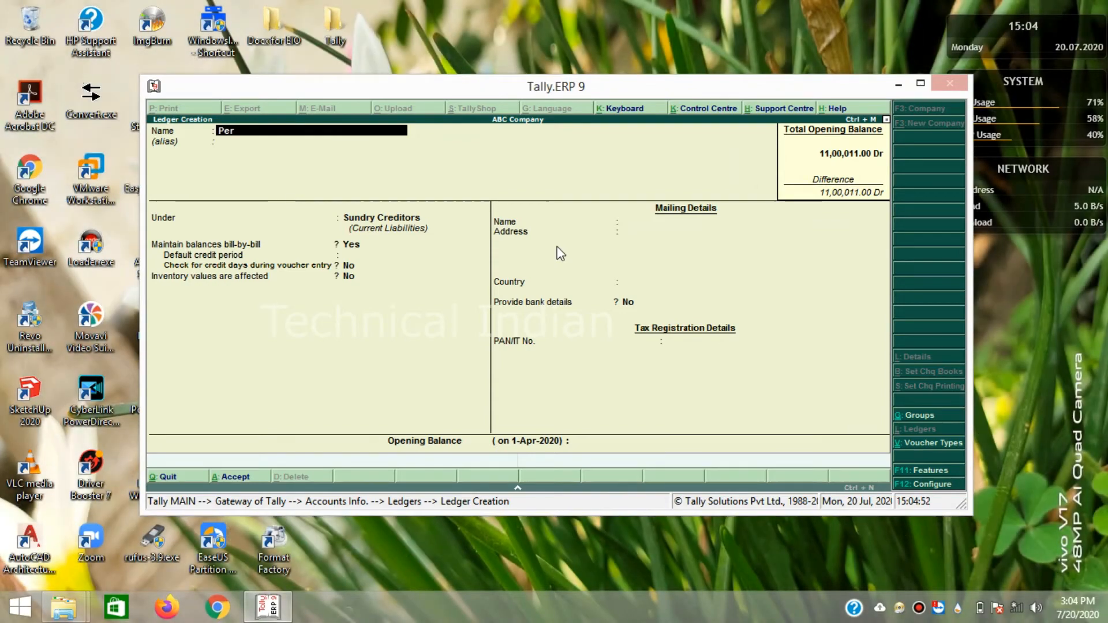
{"action": "type", "text": "son 3"}
{"action": "key", "text": "Return"}
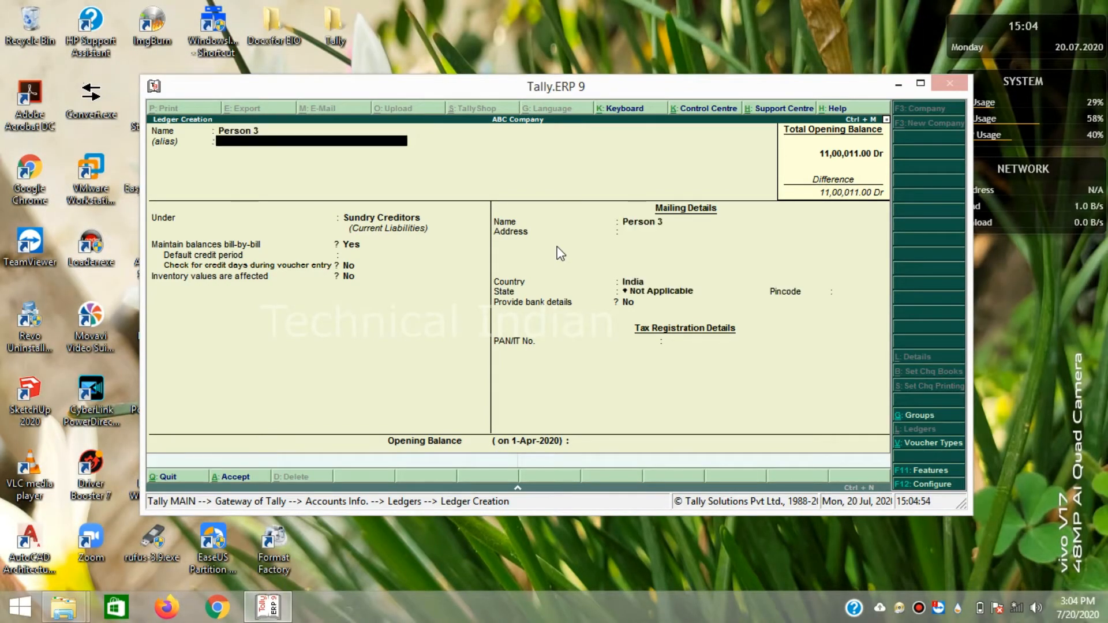
{"action": "key", "text": "Return"}
{"action": "key", "text": "Return"}
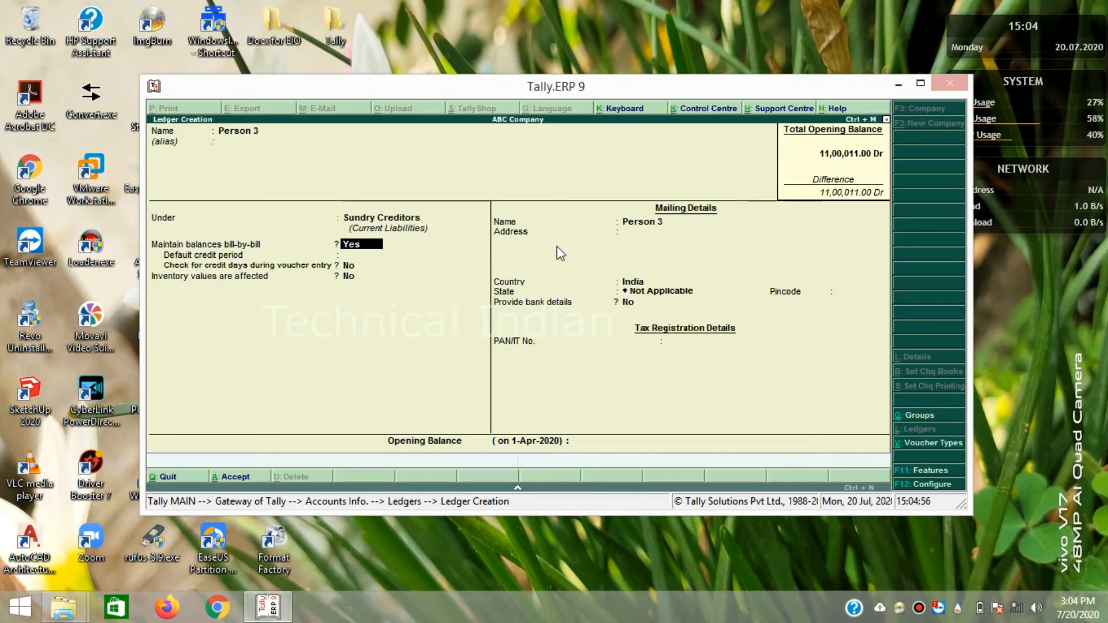
{"action": "key", "text": "BackSpace"}
{"action": "key", "text": "Down"}
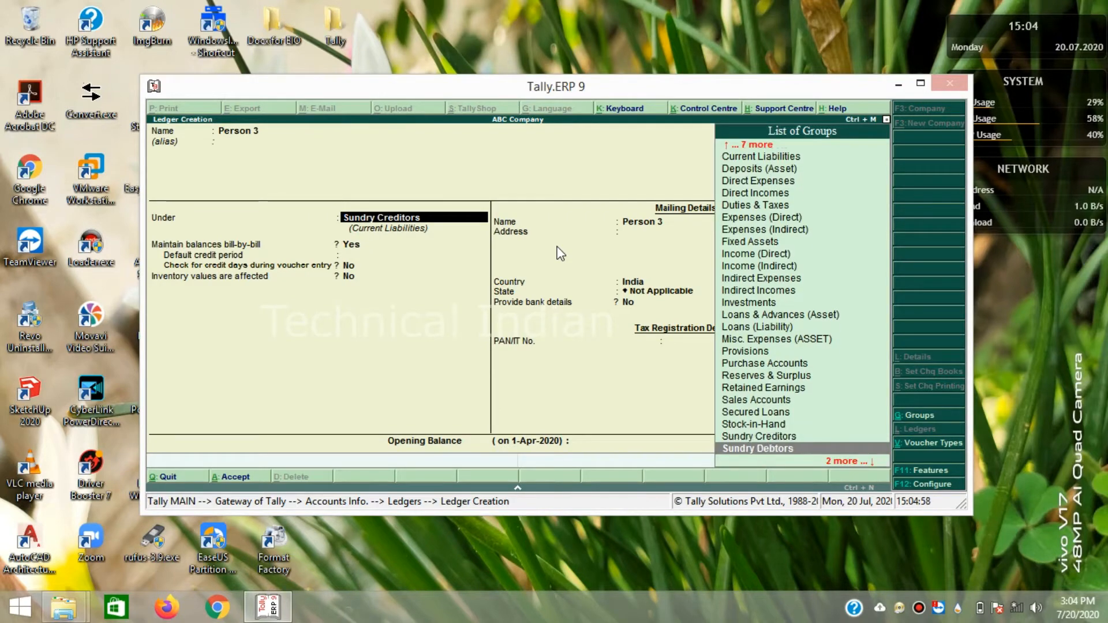
{"action": "key", "text": "Return"}
{"action": "key", "text": "Return"}
{"action": "key", "text": "Return"}
{"action": "key", "text": "Return"}
{"action": "key", "text": "Return"}
{"action": "key", "text": "Return"}
{"action": "key", "text": "Return"}
{"action": "key", "text": "Return"}
{"action": "key", "text": "Return"}
{"action": "key", "text": "Return"}
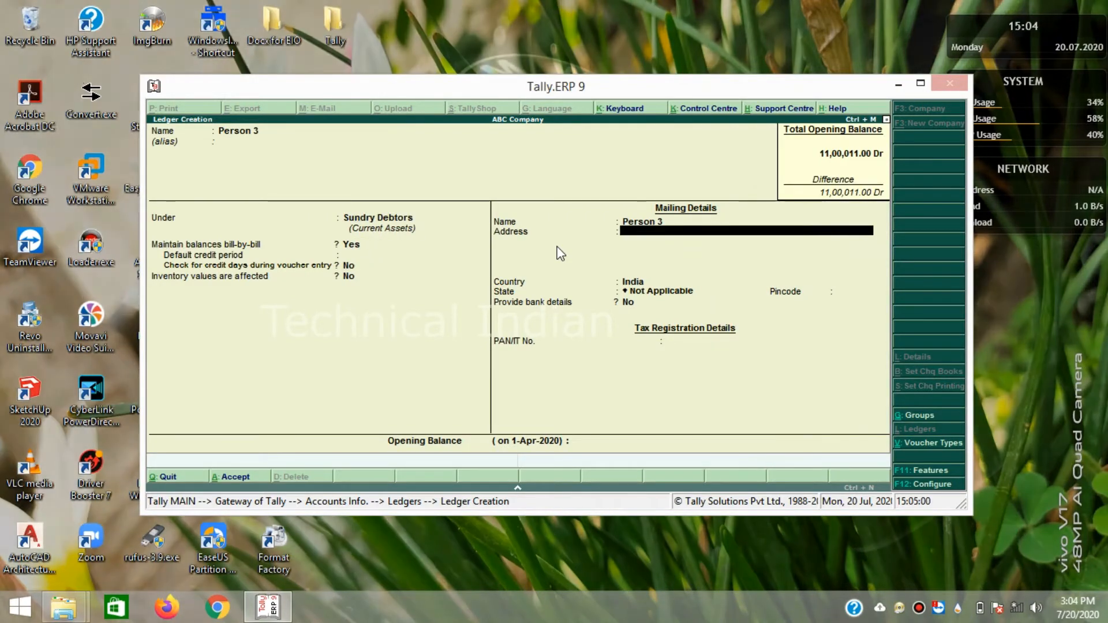
{"action": "key", "text": "Return"}
{"action": "key", "text": "Return"}
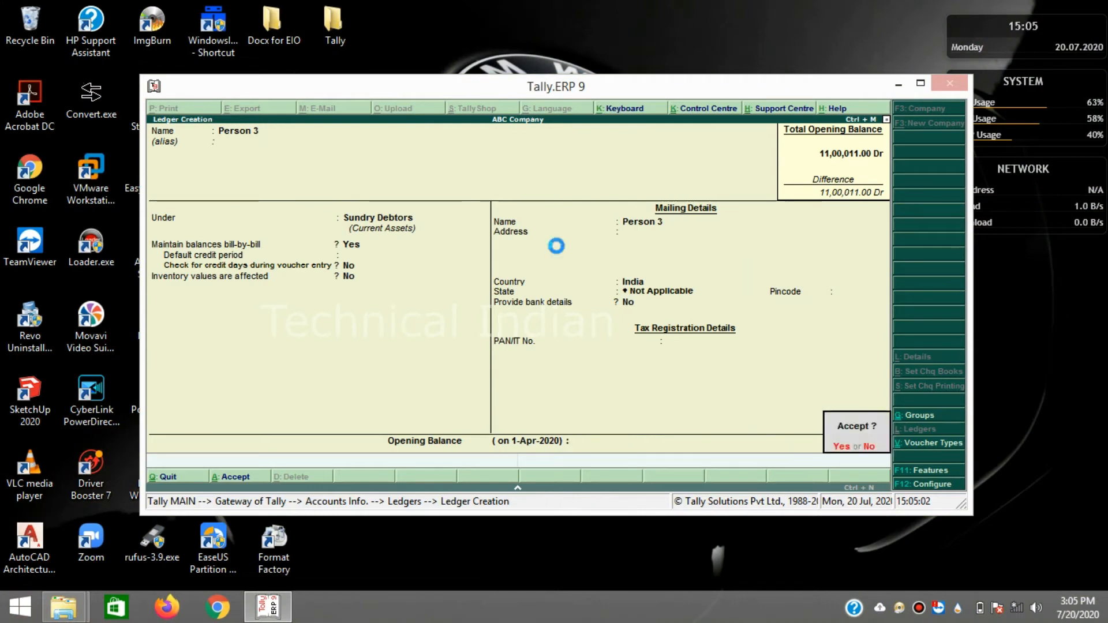
{"action": "key", "text": "Return"}
{"action": "type", "text": "Person 4"}
{"action": "key", "text": "Return"}
{"action": "key", "text": "Return"}
{"action": "key", "text": "Return"}
{"action": "key", "text": "Return"}
{"action": "key", "text": "Return"}
{"action": "key", "text": "Return"}
{"action": "key", "text": "Return"}
{"action": "key", "text": "Return"}
{"action": "key", "text": "Return"}
{"action": "key", "text": "Return"}
{"action": "key", "text": "Return"}
{"action": "key", "text": "Return"}
{"action": "key", "text": "Return"}
{"action": "key", "text": "Return"}
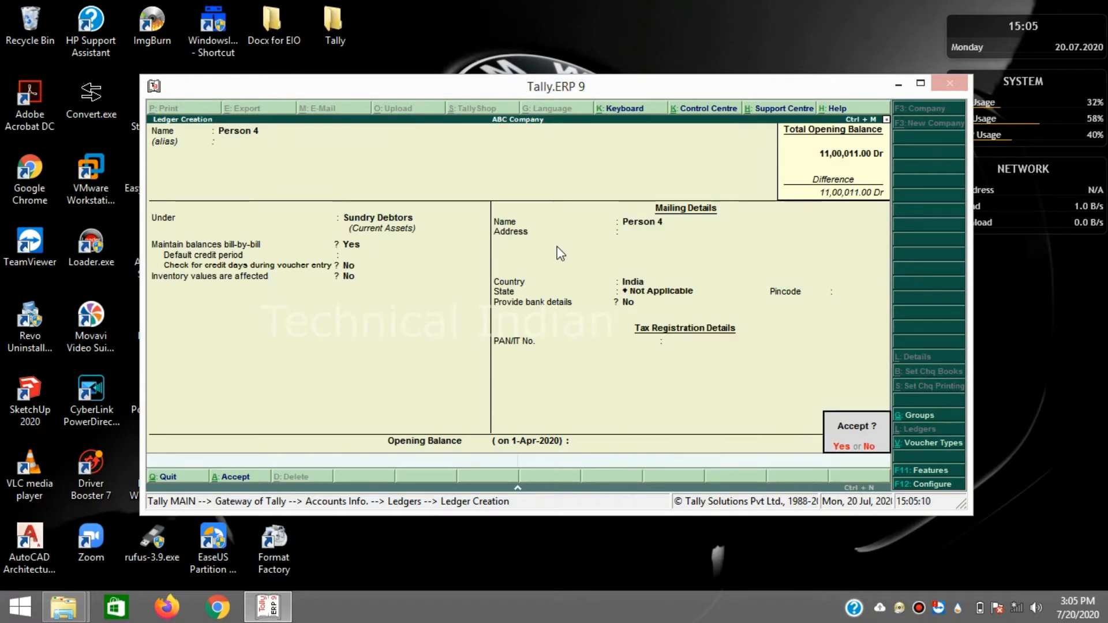
{"action": "key", "text": "Return"}
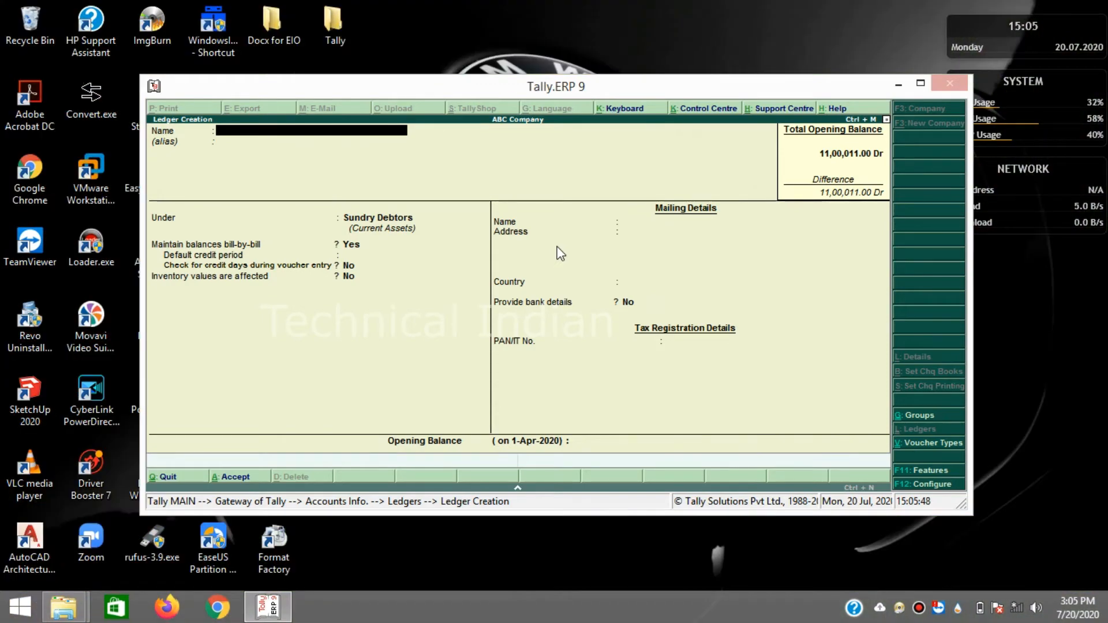
- Enter Material Stocks as the new ledger's name
{"action": "type", "text": "Material ST"}
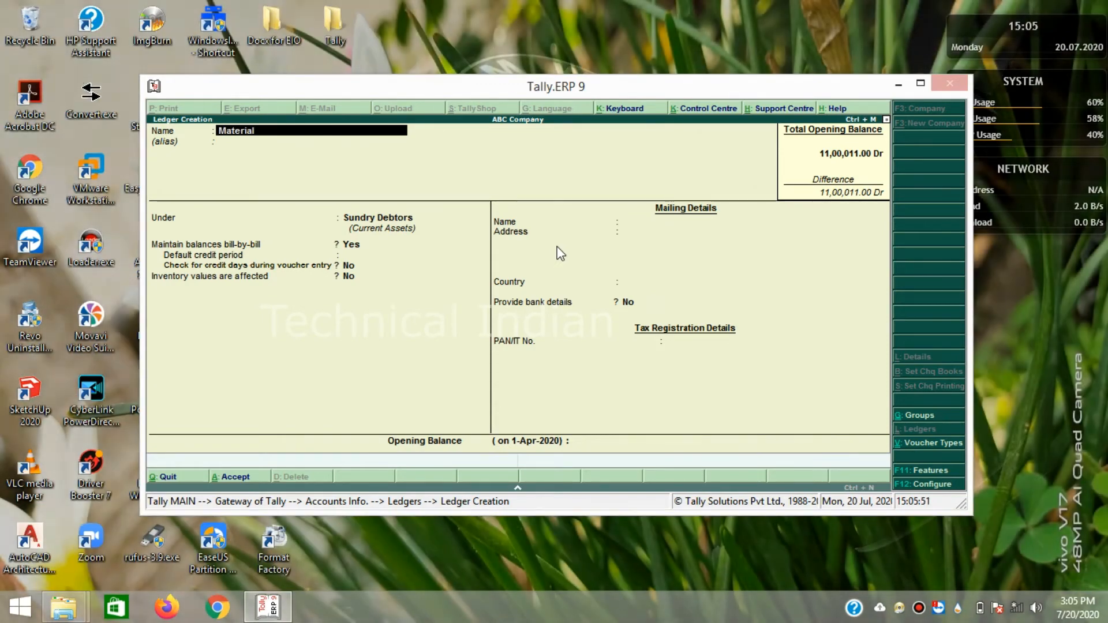
{"action": "key", "text": "BackSpace"}
{"action": "type", "text": "tocks"}
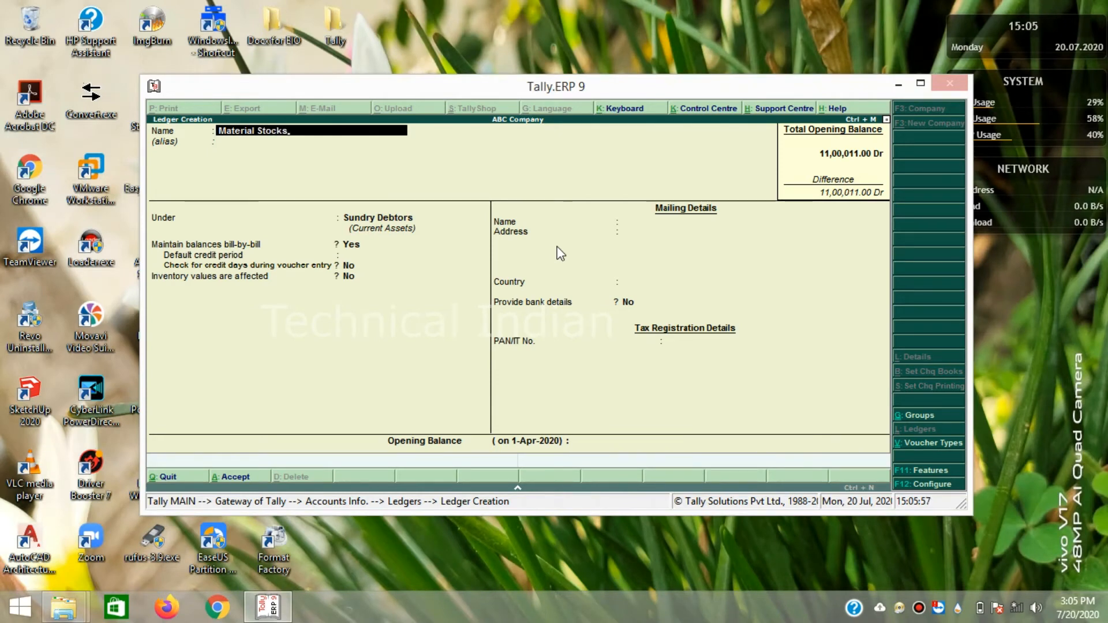
{"action": "key", "text": "Return"}
{"action": "key", "text": "Return"}
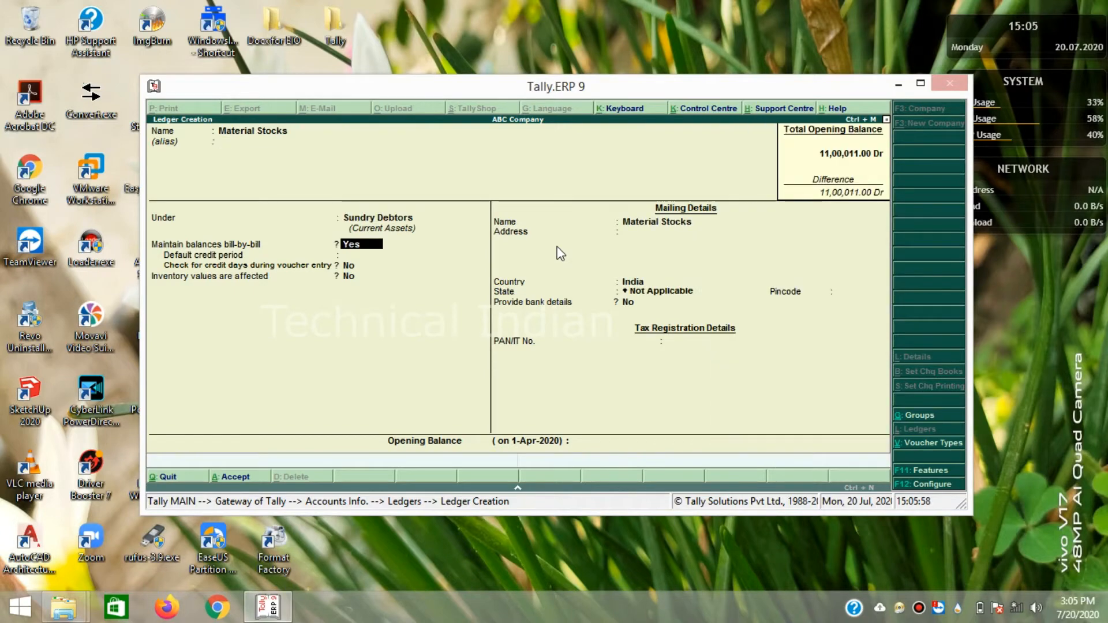
- Choose Current Assets from the List of Groups and accept the ledger
{"action": "key", "text": "BackSpace"}
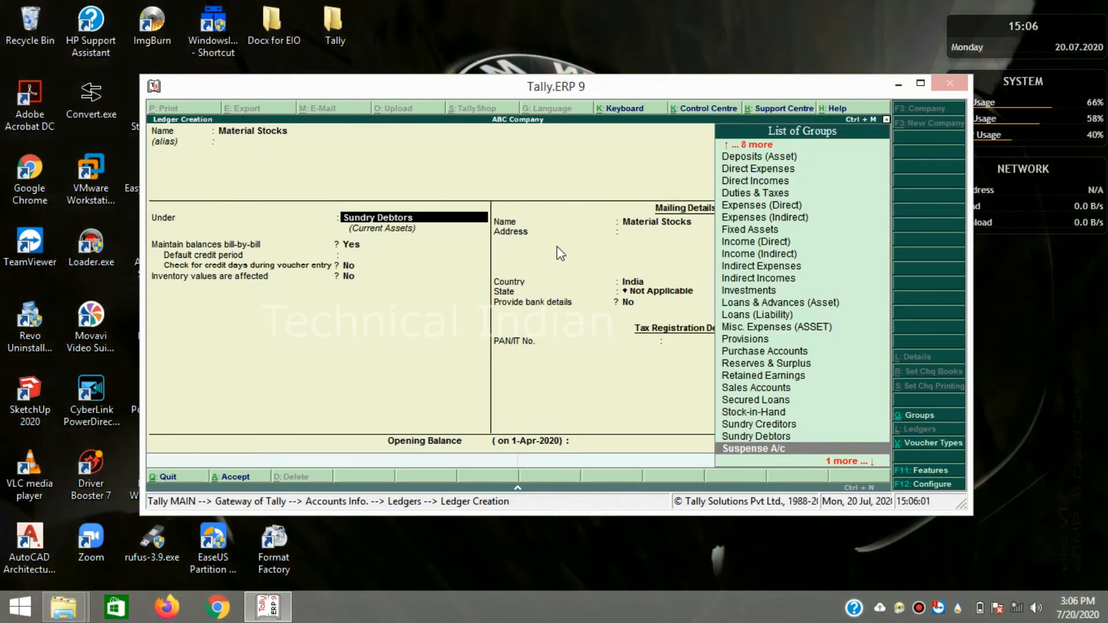
{"action": "key", "text": "Up"}
{"action": "key", "text": "Up"}
{"action": "key", "text": "Up"}
{"action": "key", "text": "Up"}
{"action": "key", "text": "Up"}
{"action": "key", "text": "Up"}
{"action": "key", "text": "Up"}
{"action": "key", "text": "Up"}
{"action": "key", "text": "Up"}
{"action": "key", "text": "Up"}
{"action": "key", "text": "Up"}
{"action": "key", "text": "Up"}
{"action": "type", "text": "."}
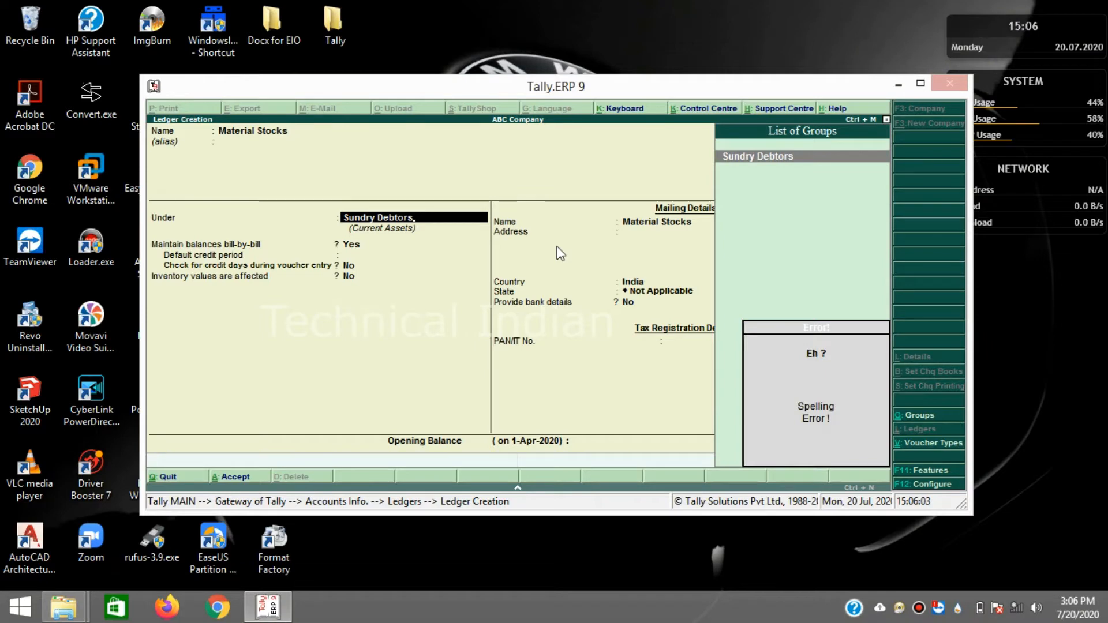
{"action": "key", "text": "BackSpace"}
{"action": "key", "text": "BackSpace"}
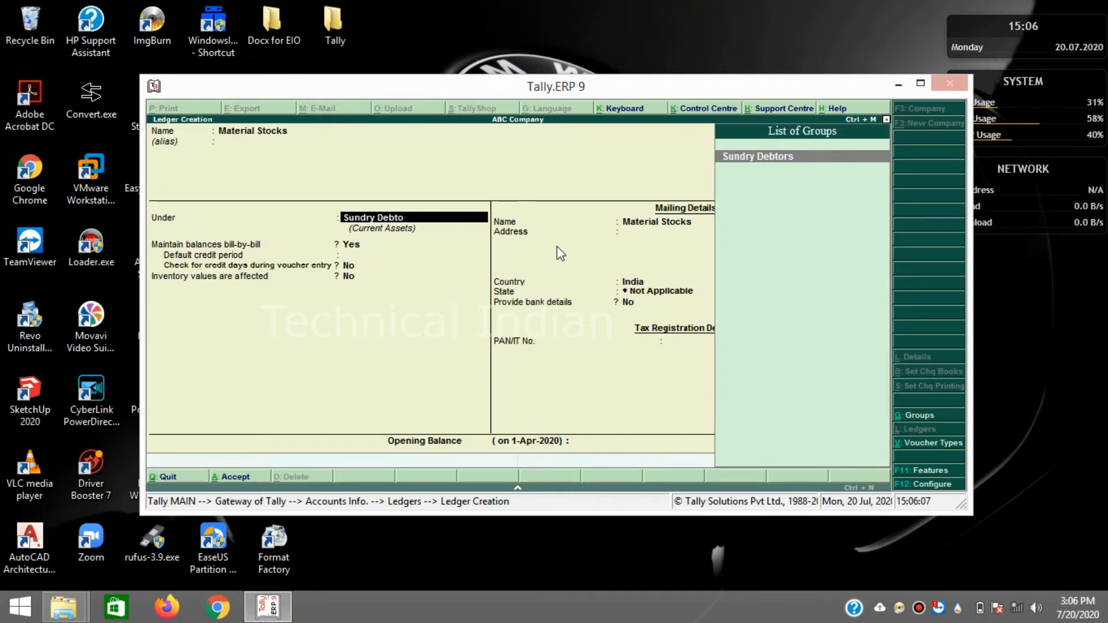
{"action": "key", "text": "BackSpace"}
{"action": "key", "text": "BackSpace"}
{"action": "key", "text": "BackSpace"}
{"action": "key", "text": "BackSpace"}
{"action": "key", "text": "BackSpace"}
{"action": "key", "text": "BackSpace"}
{"action": "key", "text": "BackSpace"}
{"action": "key", "text": "BackSpace"}
{"action": "key", "text": "BackSpace"}
{"action": "key", "text": "BackSpace"}
{"action": "key", "text": "BackSpace"}
{"action": "key", "text": "BackSpace"}
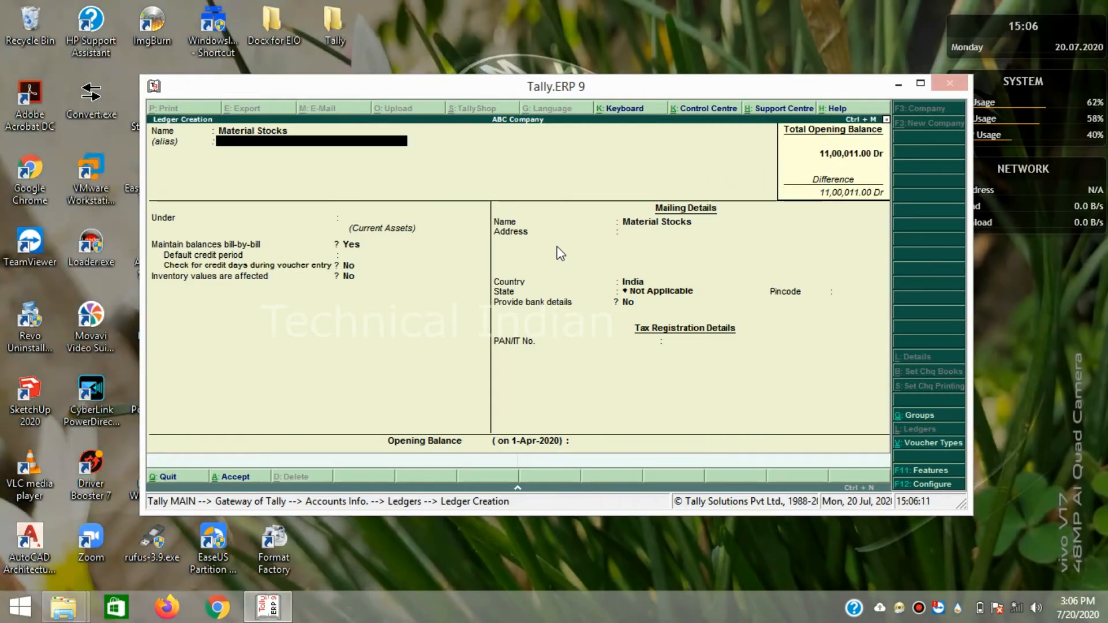
{"action": "key", "text": "Return"}
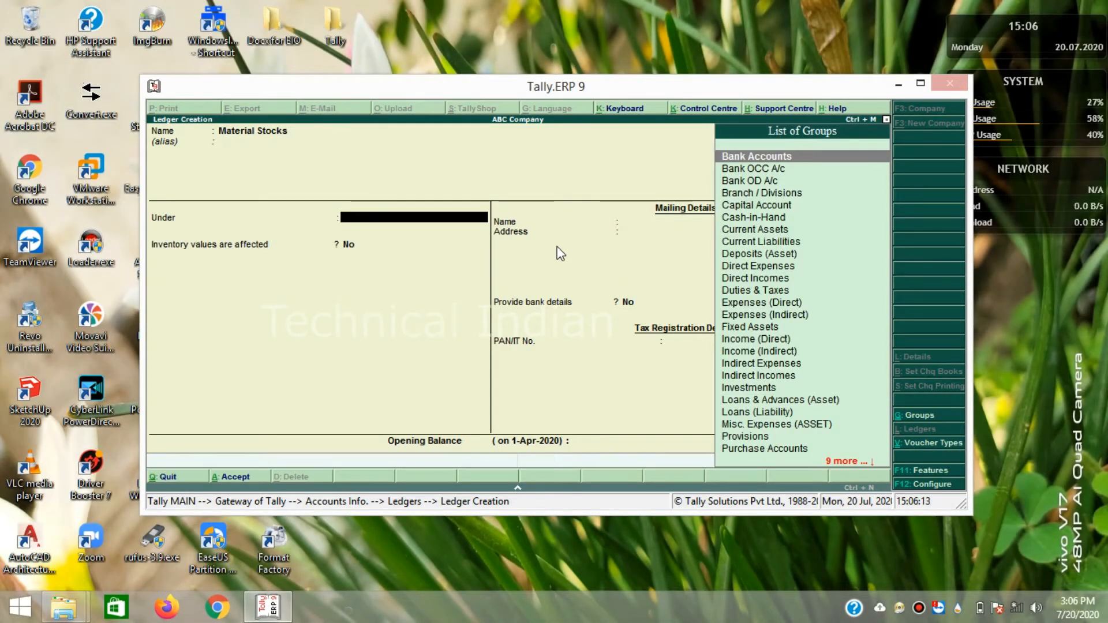
{"action": "key", "text": "Down"}
{"action": "key", "text": "Down"}
{"action": "key", "text": "Down"}
{"action": "key", "text": "Down"}
{"action": "key", "text": "Down"}
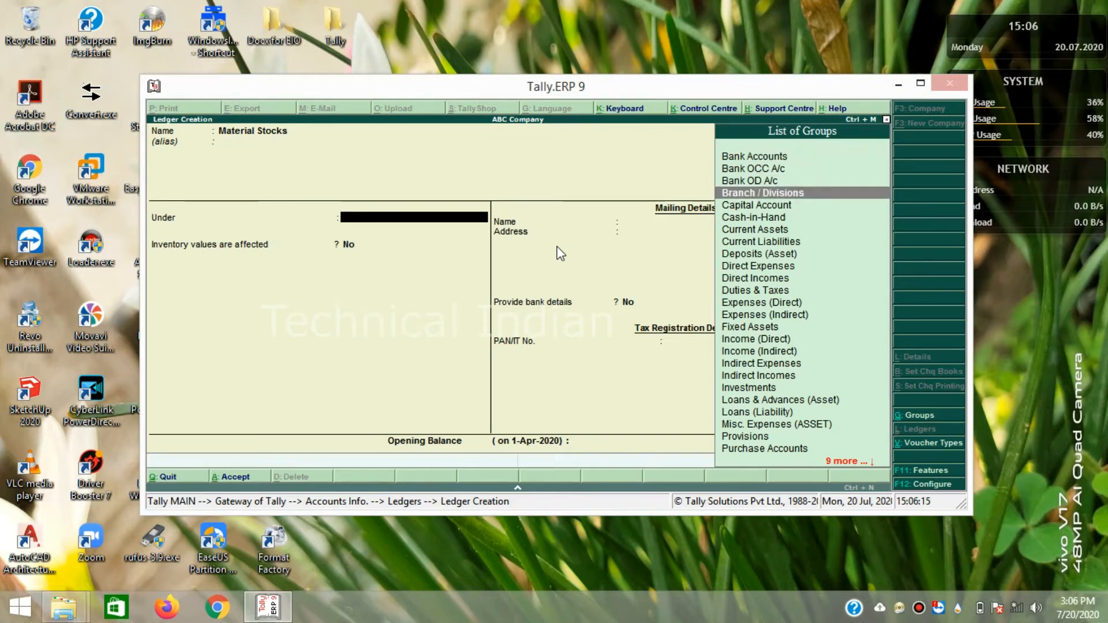
{"action": "key", "text": "Down"}
{"action": "key", "text": "Return"}
{"action": "key", "text": "Return"}
{"action": "key", "text": "Return"}
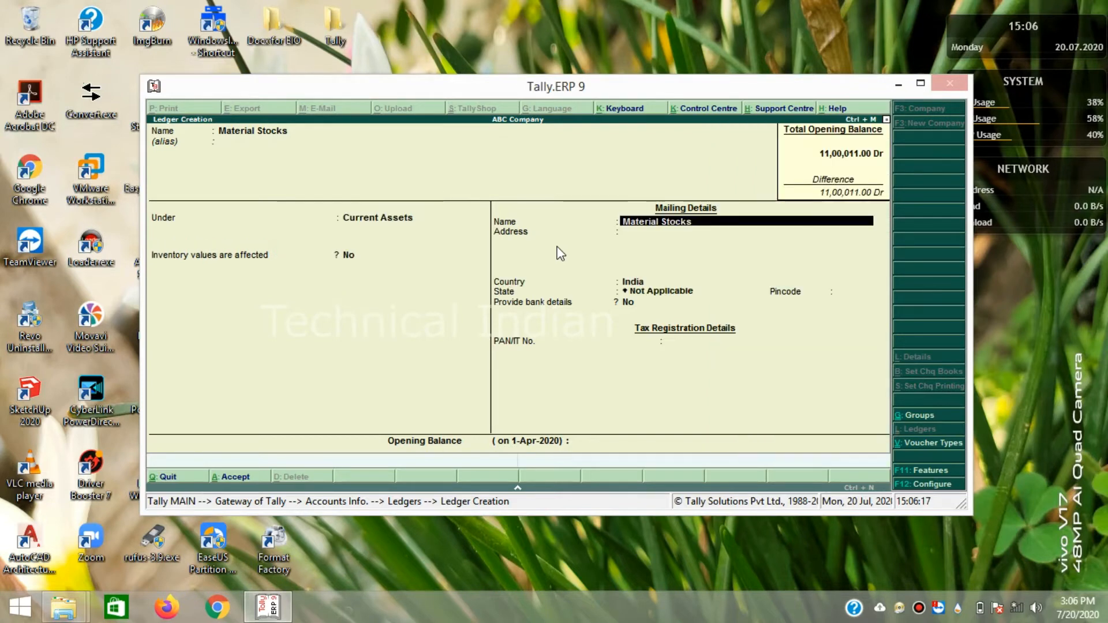
{"action": "key", "text": "Return"}
{"action": "key", "text": "Return"}
{"action": "key", "text": "Return"}
{"action": "key", "text": "Return"}
{"action": "key", "text": "Return"}
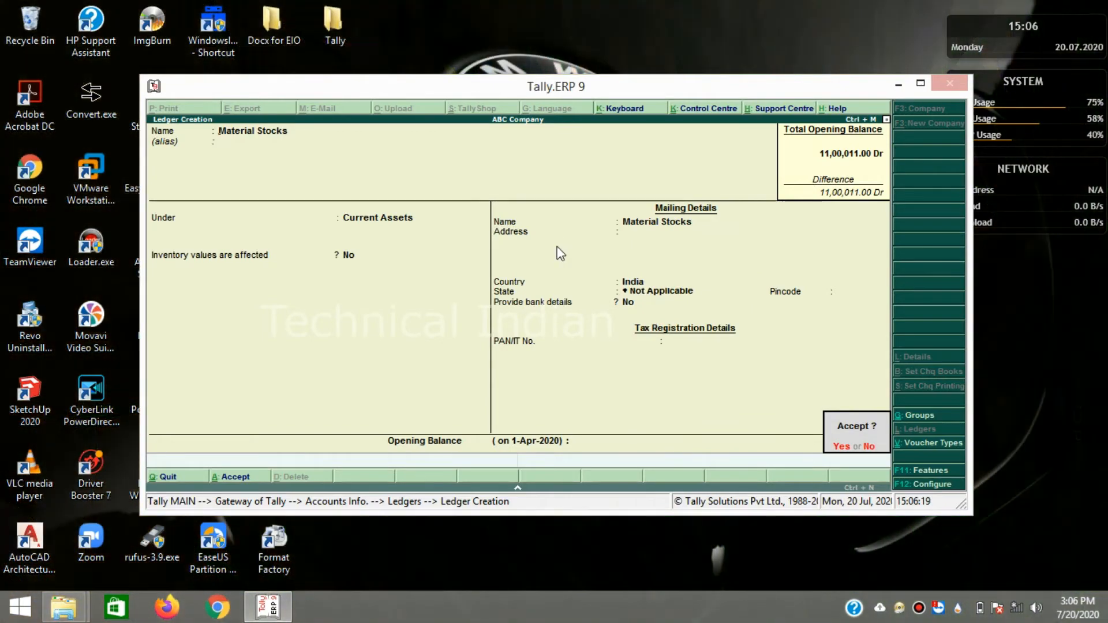
{"action": "key", "text": "Return"}
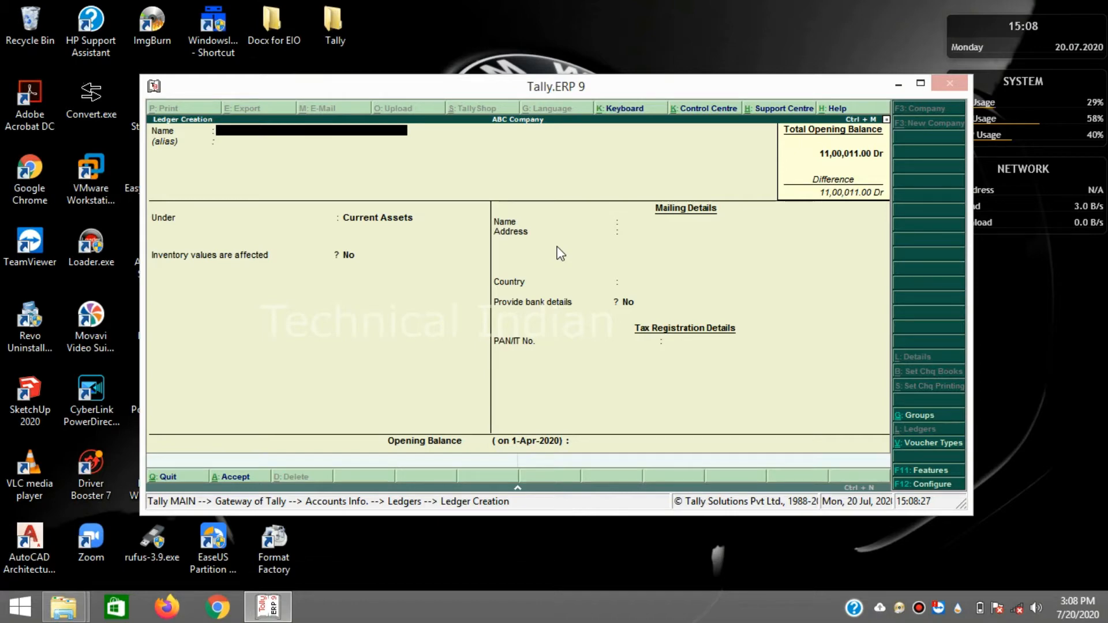
- Name the ledger Laptop, place it under Fixed Assets, and save it
{"action": "type", "text": "top"}
{"action": "key", "text": "Return"}
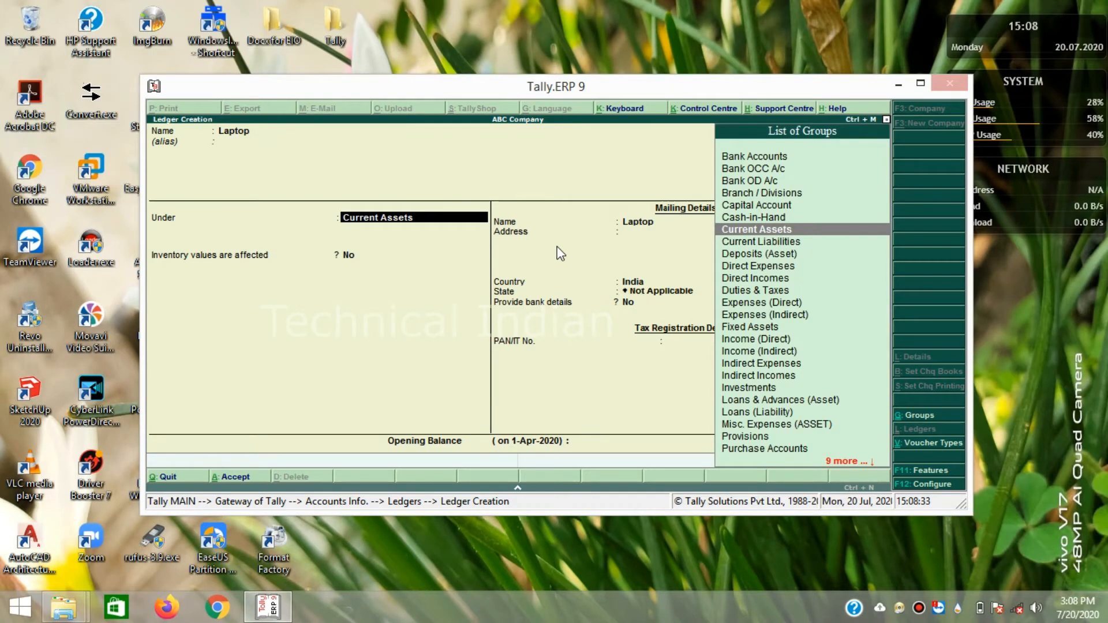
{"action": "key", "text": "Down"}
{"action": "key", "text": "Down"}
{"action": "key", "text": "Down"}
{"action": "key", "text": "Down"}
{"action": "key", "text": "Down"}
{"action": "key", "text": "Down"}
{"action": "key", "text": "Down"}
{"action": "key", "text": "Down"}
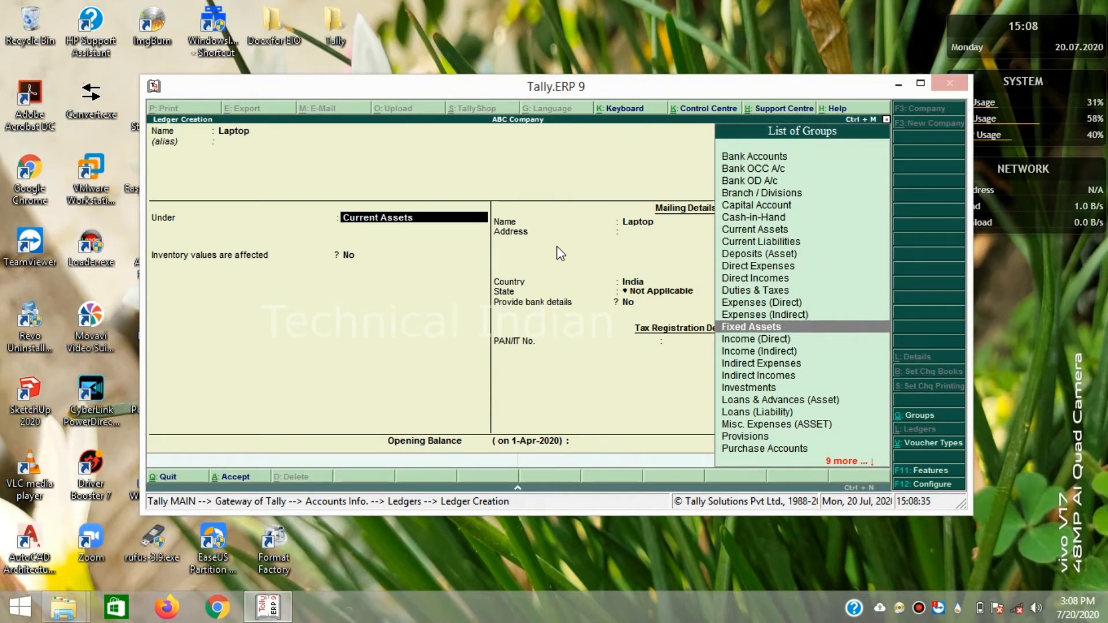
{"action": "key", "text": "Return"}
{"action": "key", "text": "Return"}
{"action": "key", "text": "Return"}
{"action": "key", "text": "Return"}
{"action": "key", "text": "Return"}
{"action": "key", "text": "Return"}
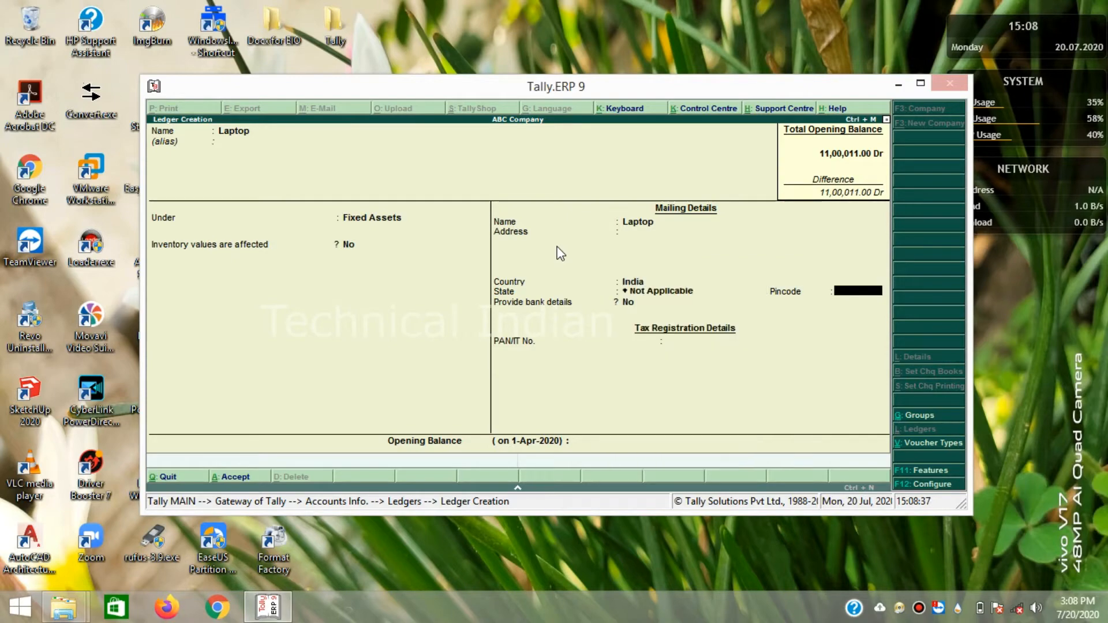
{"action": "key", "text": "Return"}
{"action": "key", "text": "Return"}
{"action": "key", "text": "Return"}
{"action": "key", "text": "Return"}
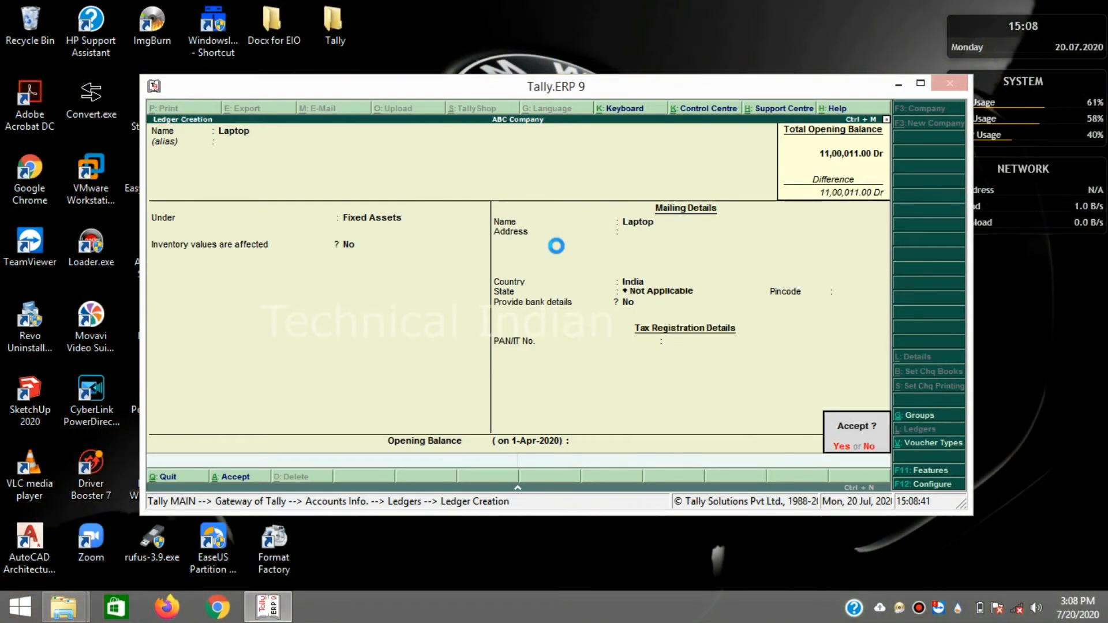
{"action": "key", "text": "Return"}
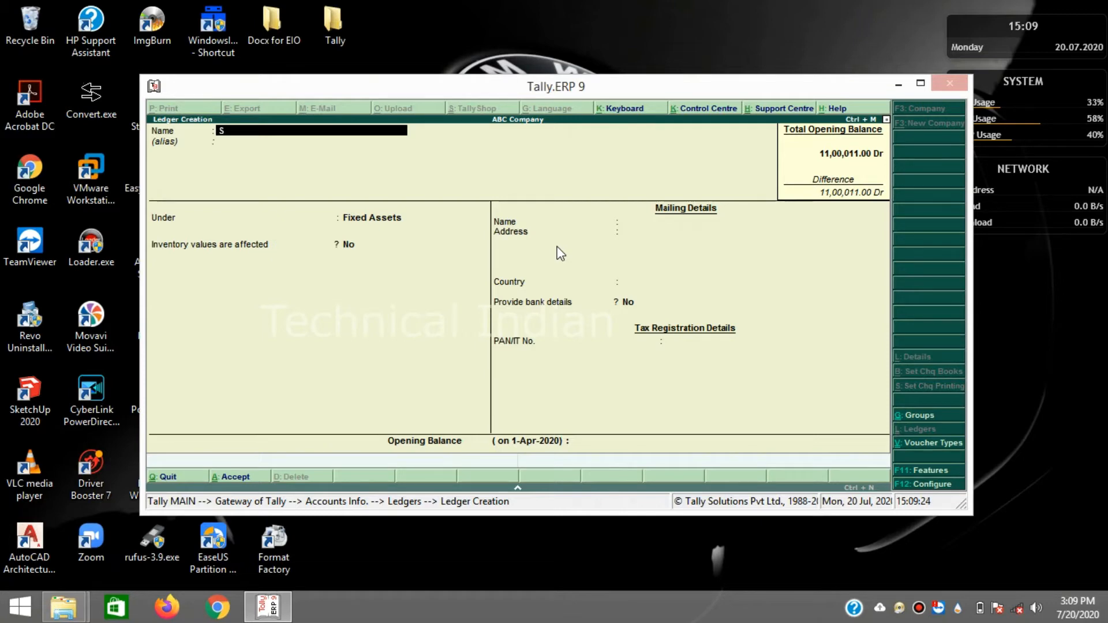
- Name the ledger Sales, group it under Sales Accounts, and accept type Not Applicable
{"action": "type", "text": "s"}
{"action": "key", "text": "Return"}
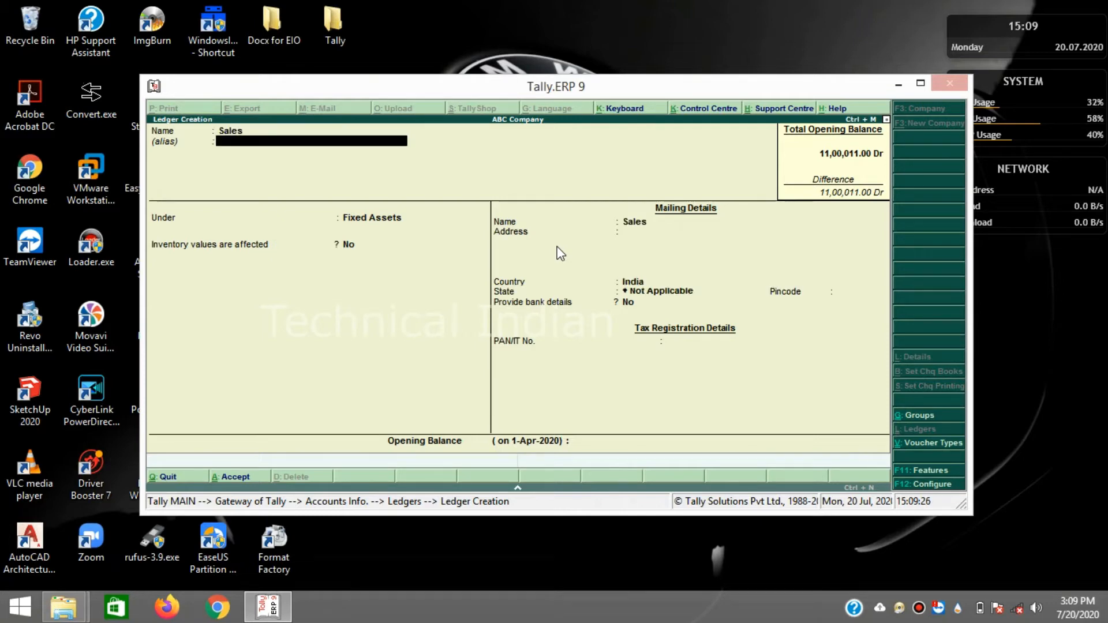
{"action": "key", "text": "Return"}
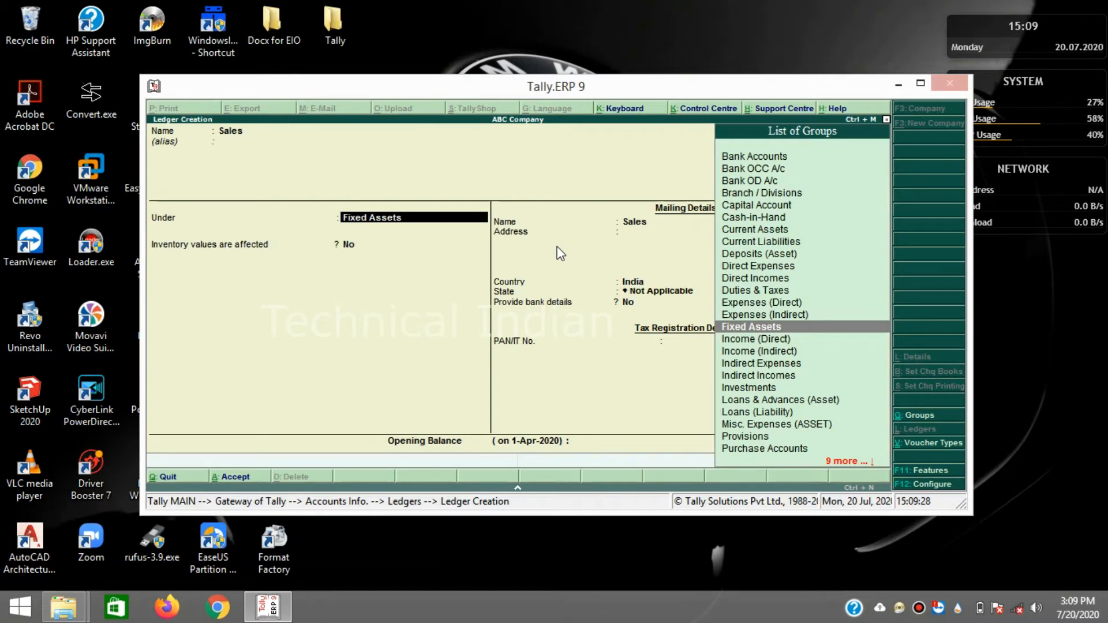
{"action": "type", "text": "Sa"}
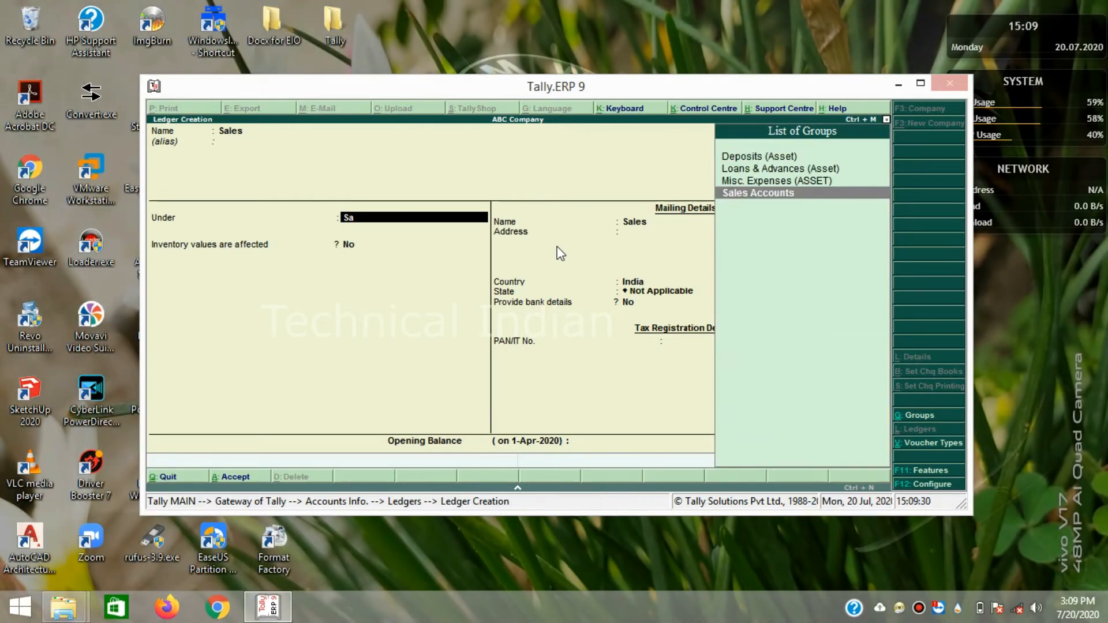
{"action": "key", "text": "Return"}
{"action": "key", "text": "Return"}
{"action": "key", "text": "Return"}
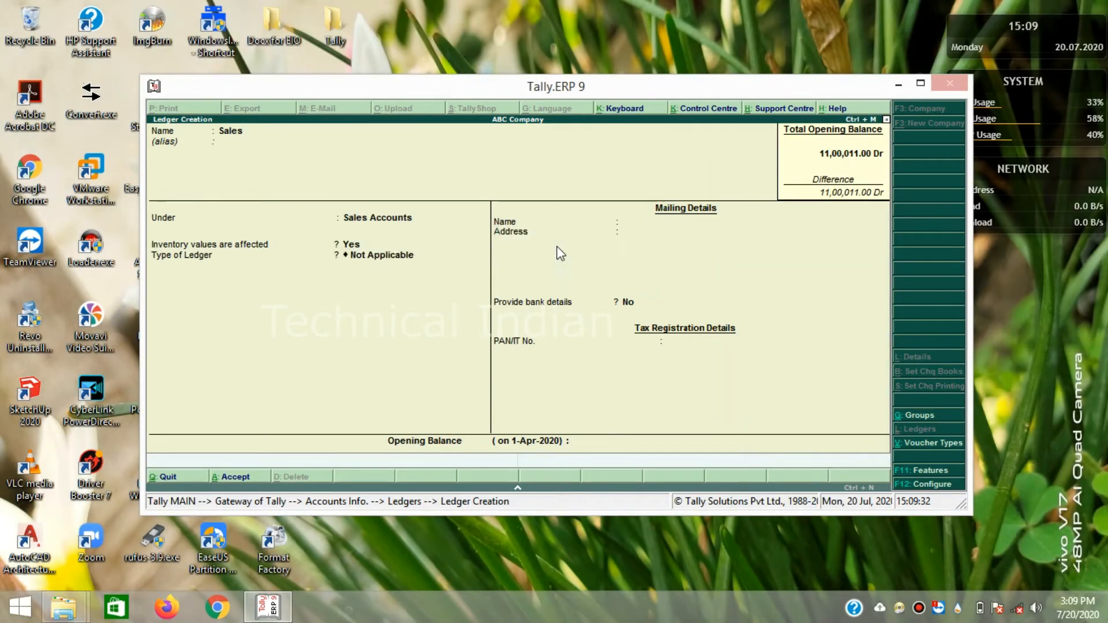
{"action": "key", "text": "Return"}
{"action": "key", "text": "Return"}
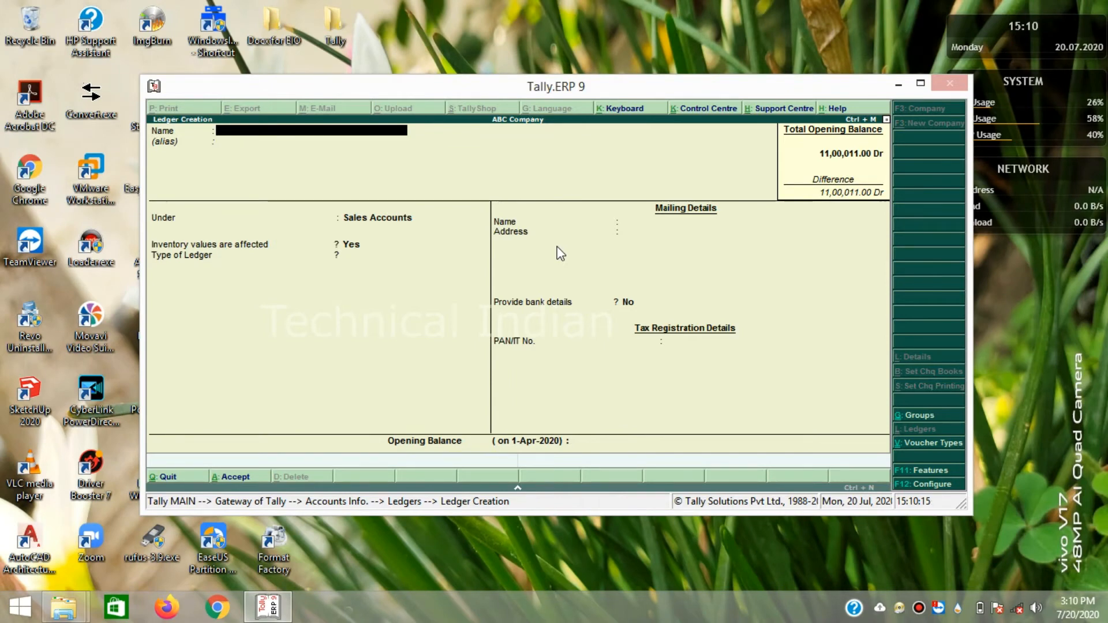
- Name the ledger Salary, choose Indirect Expenses as its group, and save with defaults
{"action": "type", "text": "alary"}
{"action": "key", "text": "Return"}
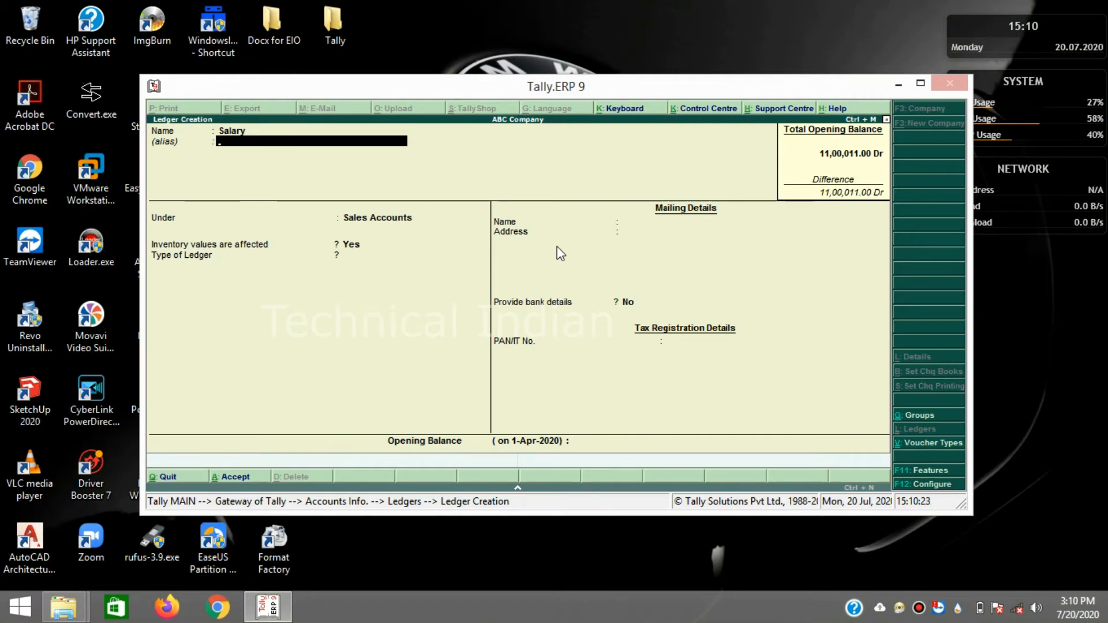
{"action": "key", "text": "Return"}
{"action": "type", "text": "In"}
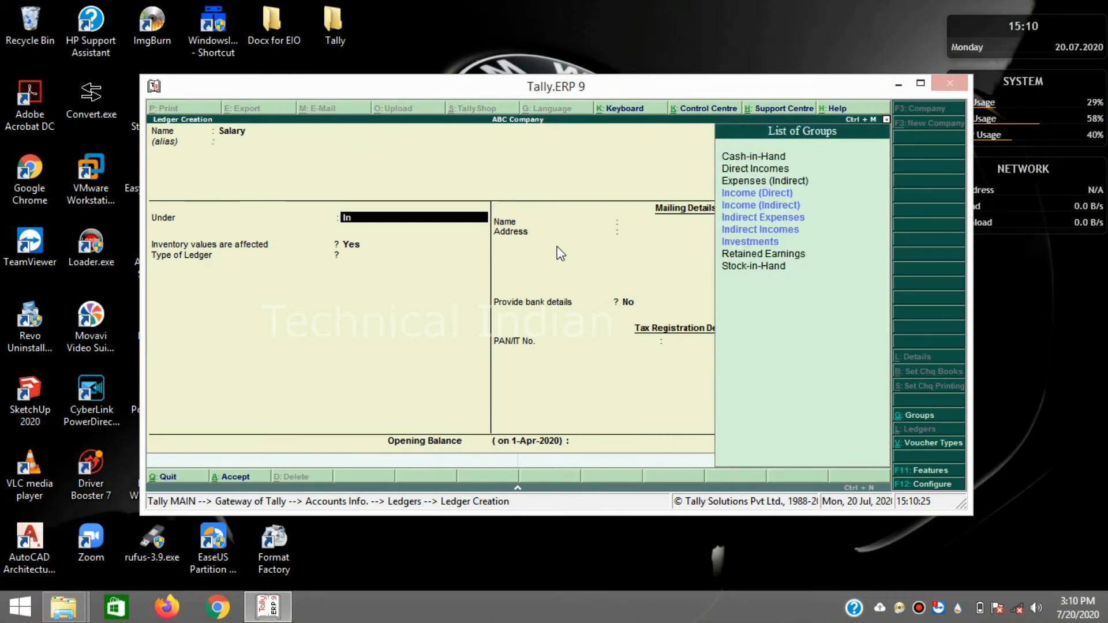
{"action": "type", "text": "di"}
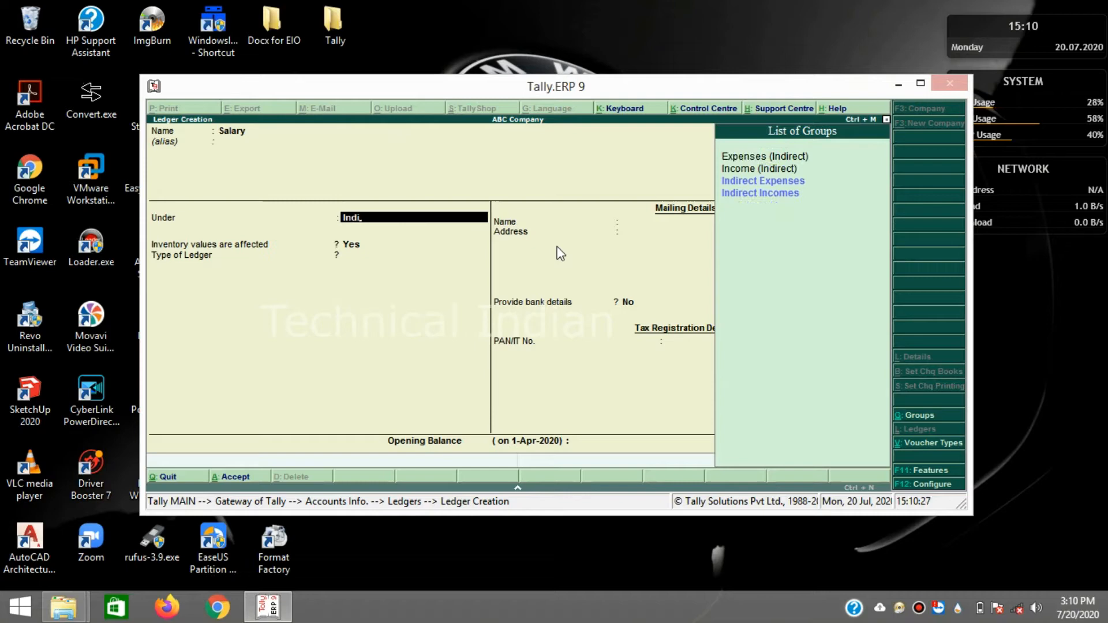
{"action": "key", "text": "Up"}
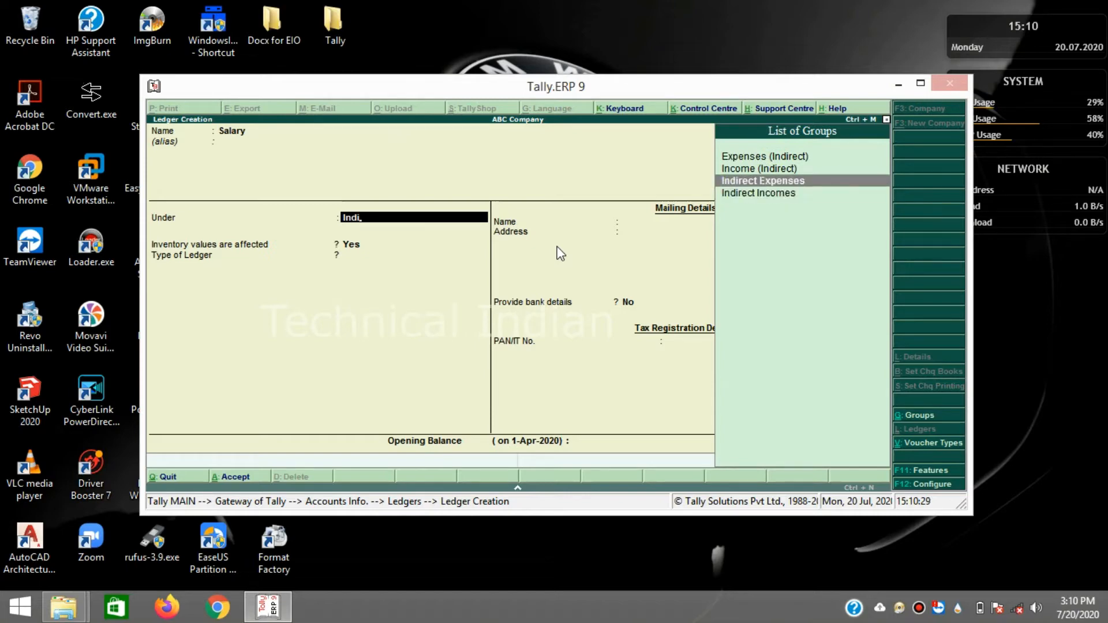
{"action": "key", "text": "Return"}
{"action": "key", "text": "Return"}
{"action": "key", "text": "Return"}
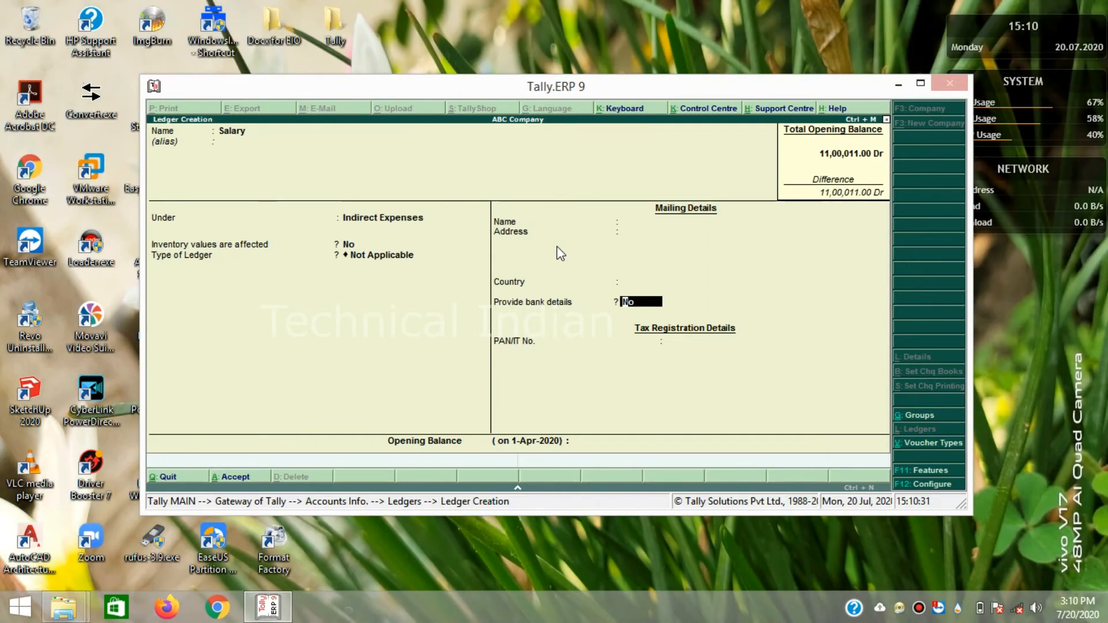
{"action": "key", "text": "Return"}
{"action": "key", "text": "Return"}
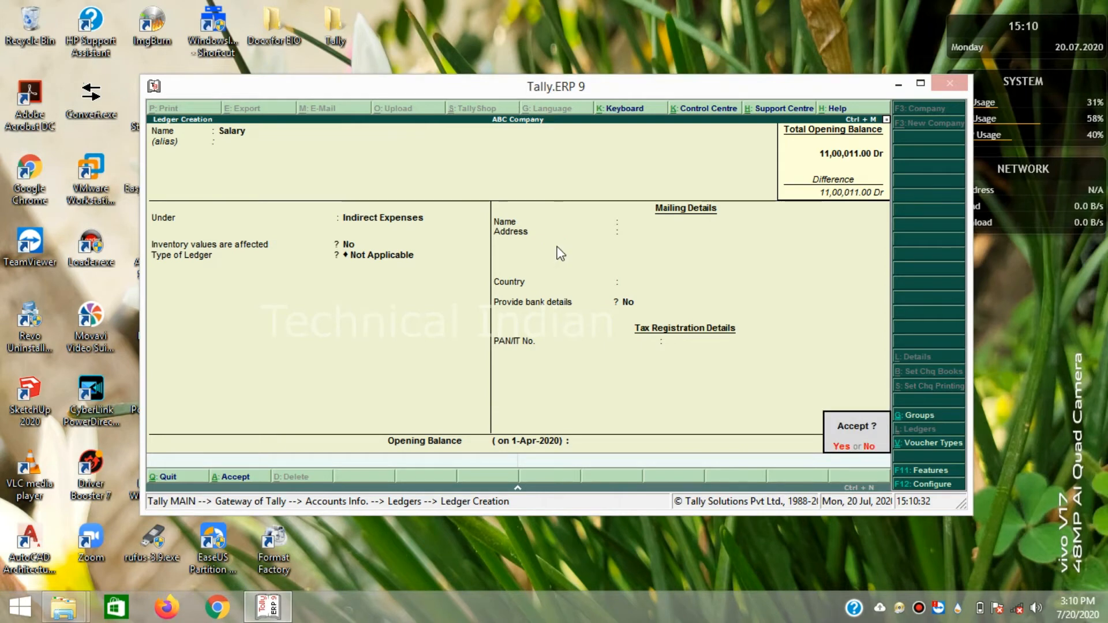
{"action": "key", "text": "Return"}
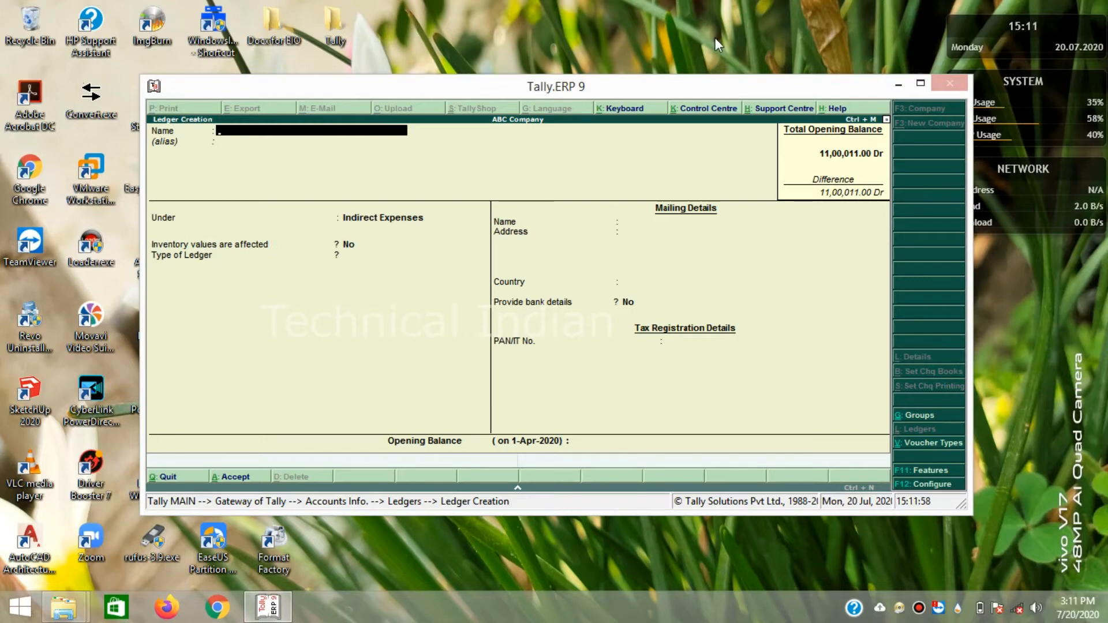
- Rename the rejected duplicate ledger name GST to GST Taxes
{"action": "type", "text": "GST"}
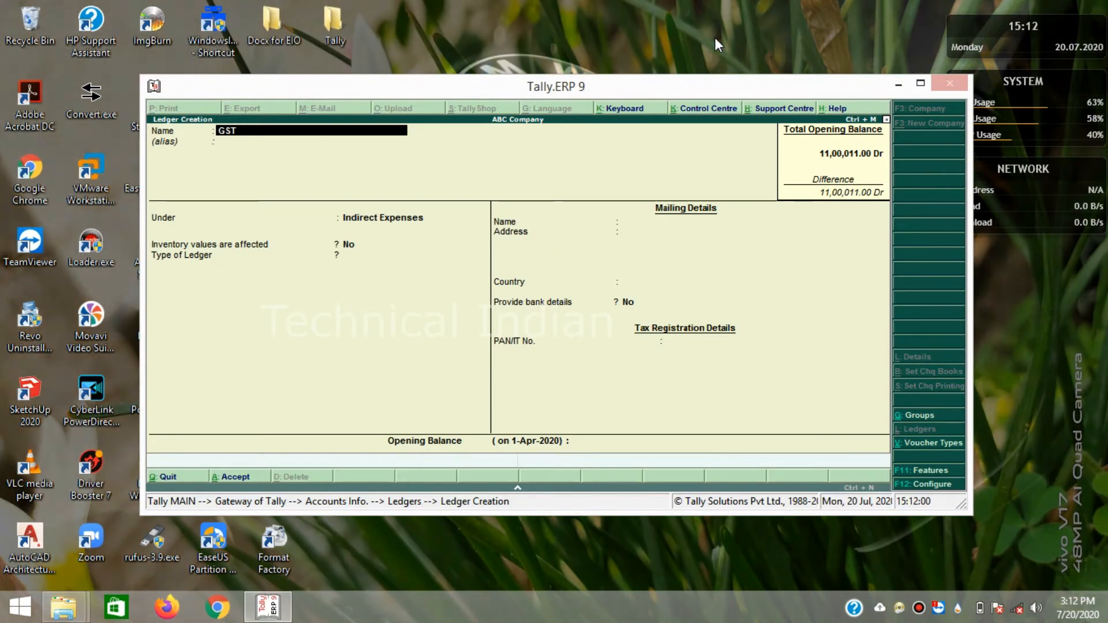
{"action": "key", "text": "Return"}
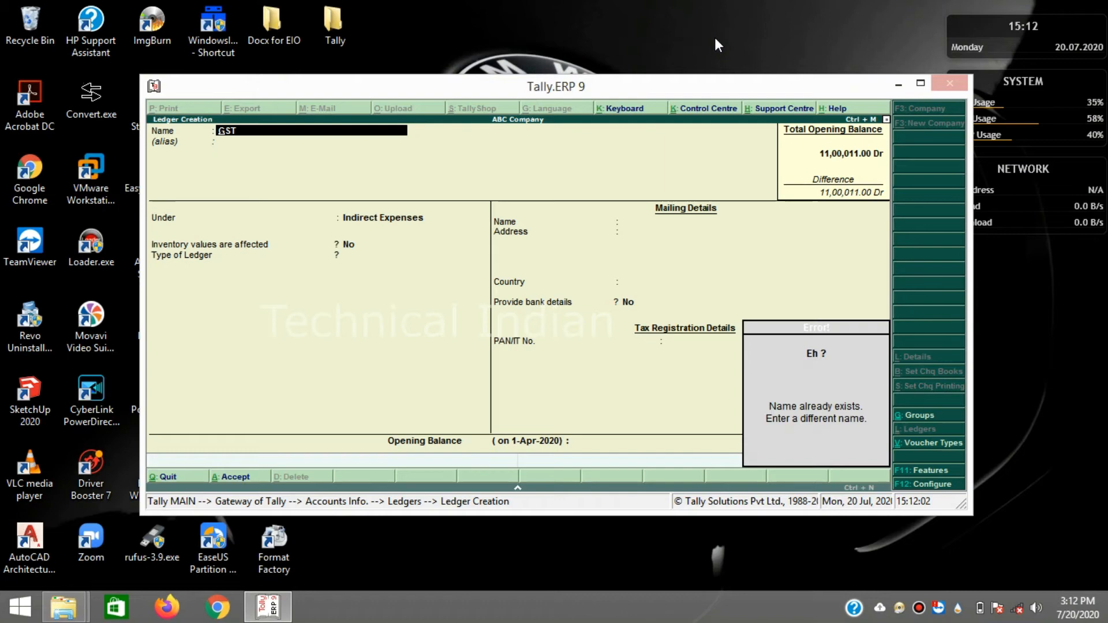
{"action": "key", "text": "Return"}
{"action": "key", "text": "Return"}
{"action": "key", "text": "BackSpace"}
{"action": "type", "text": "GST Taxes"}
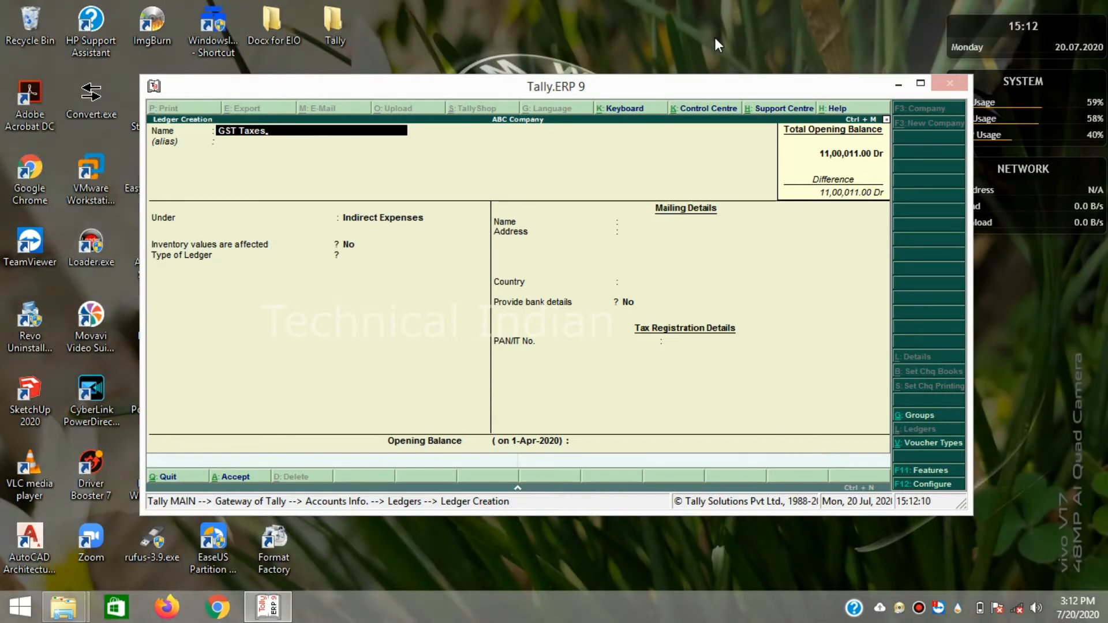
{"action": "key", "text": "Return"}
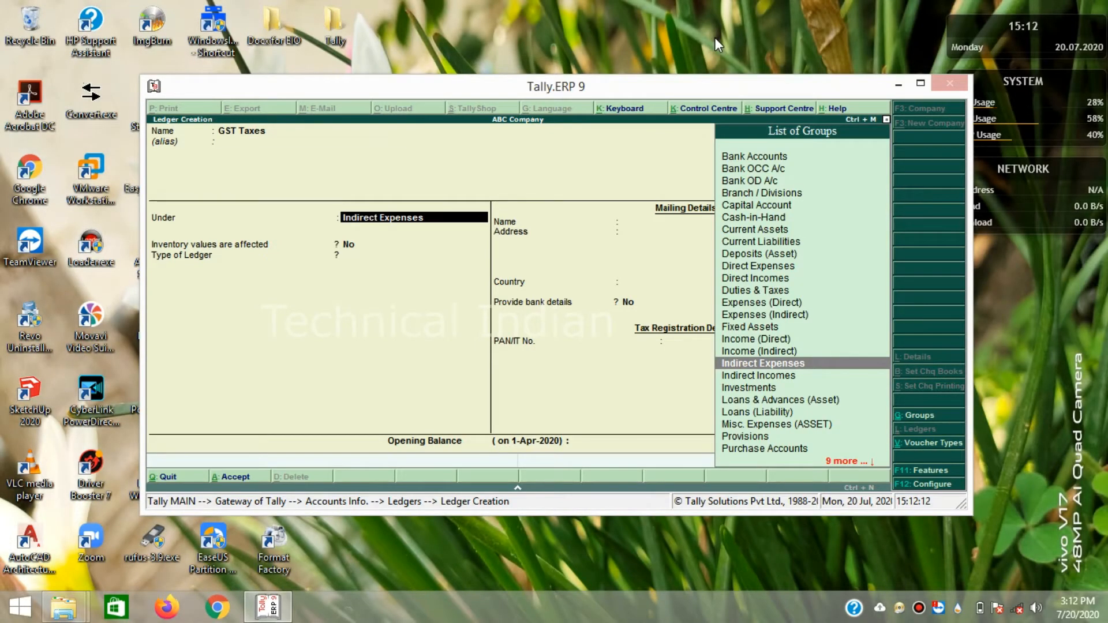
- Put GST Taxes under Duties & Taxes, type Others, 18% Additional Duty, and save
{"action": "type", "text": "Du"}
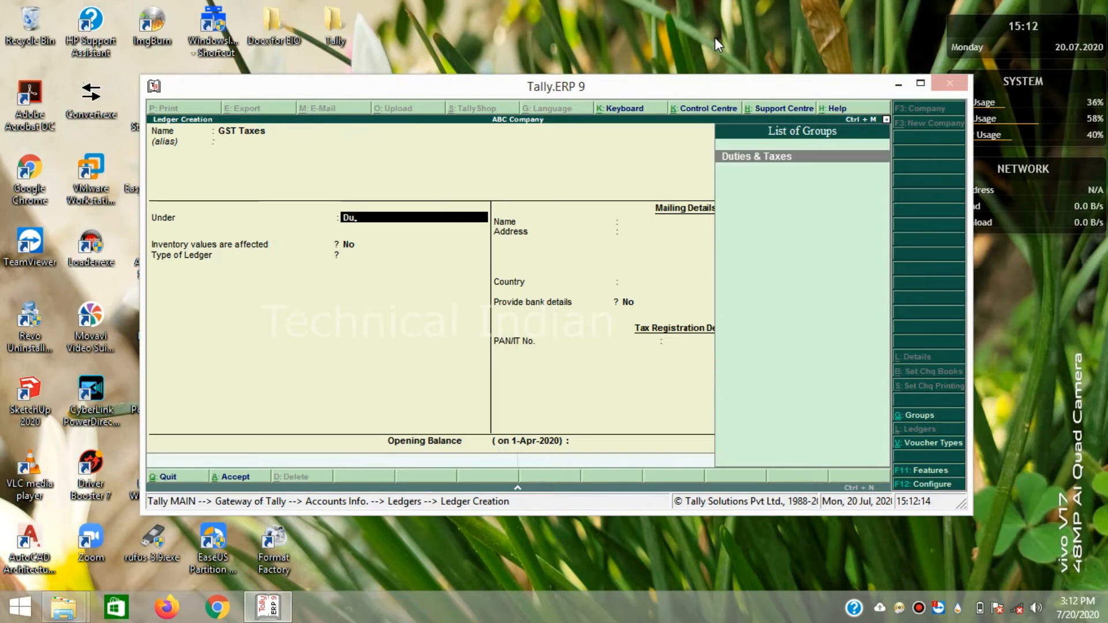
{"action": "key", "text": "Return"}
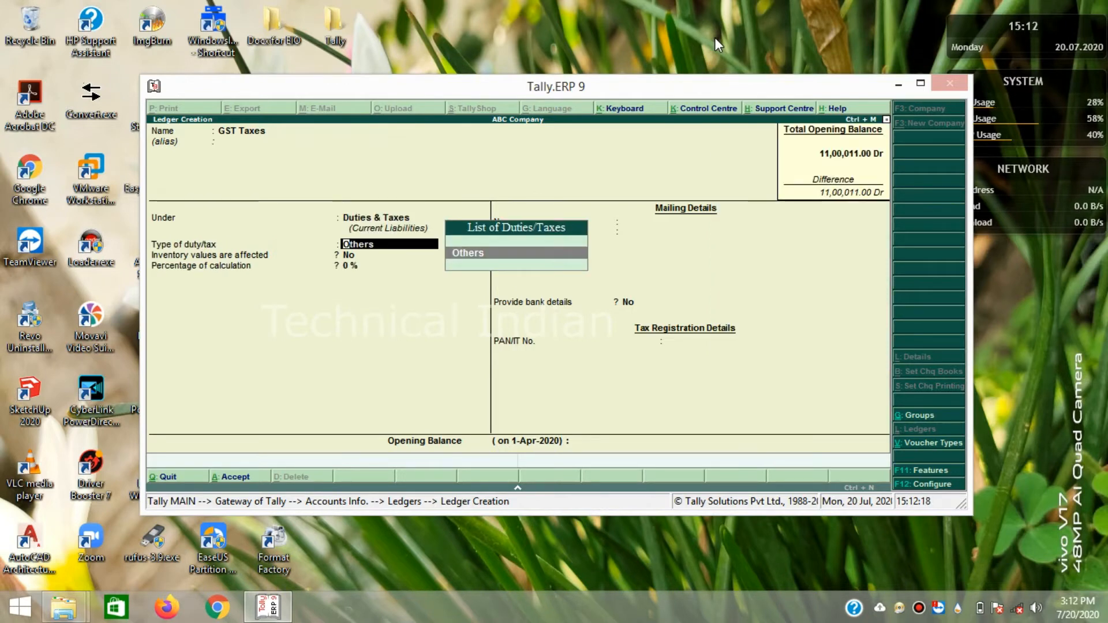
{"action": "key", "text": "Return"}
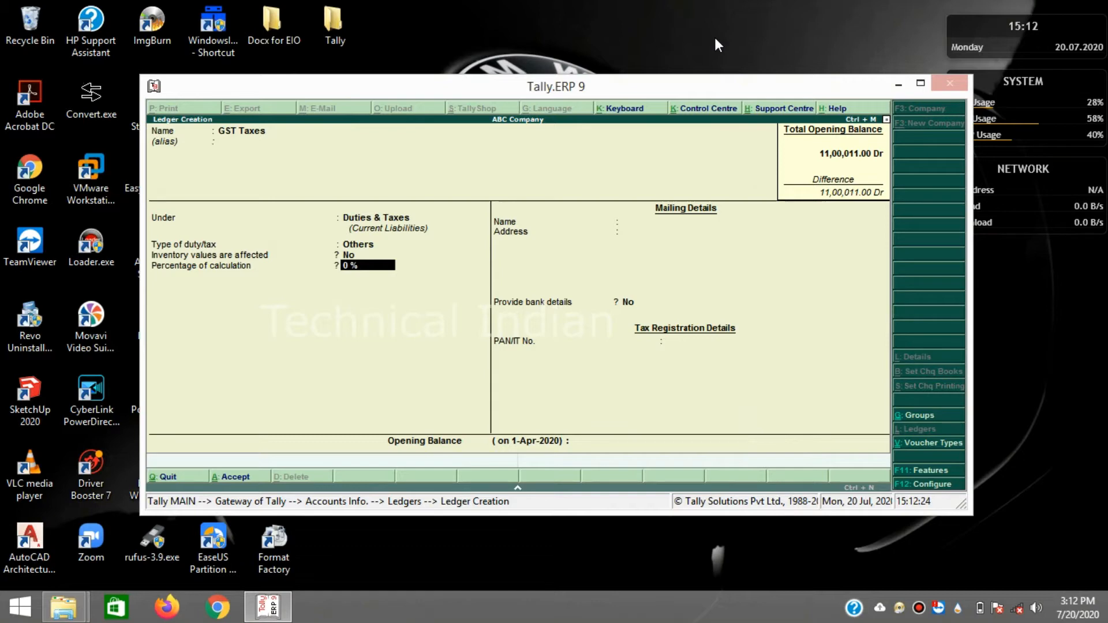
{"action": "type", "text": "18."}
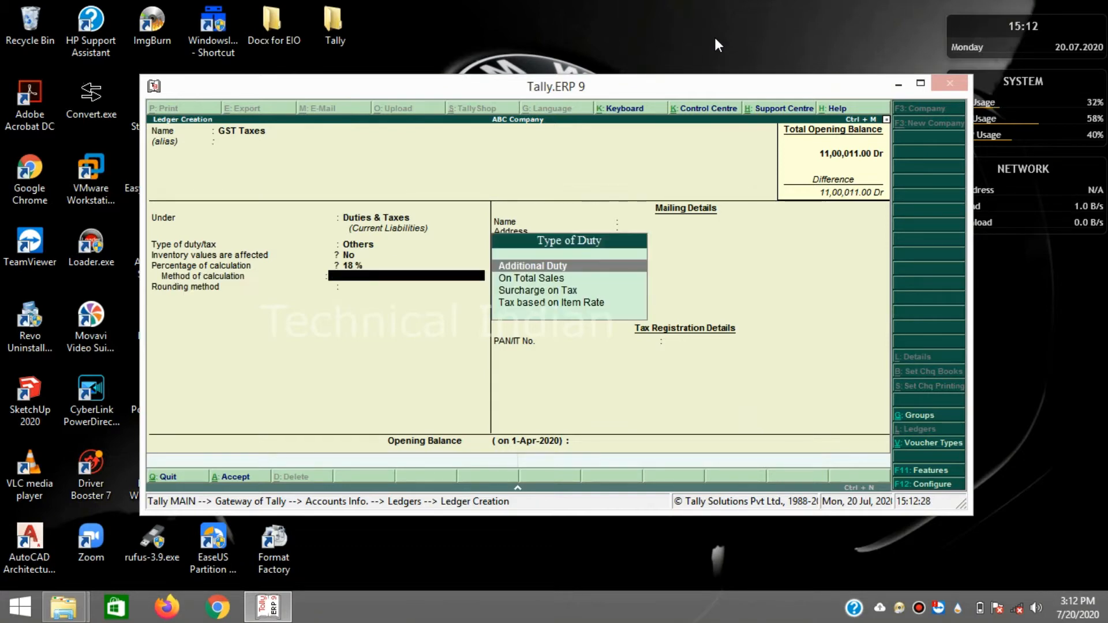
{"action": "key", "text": "Return"}
{"action": "key", "text": "Return"}
{"action": "key", "text": "Return"}
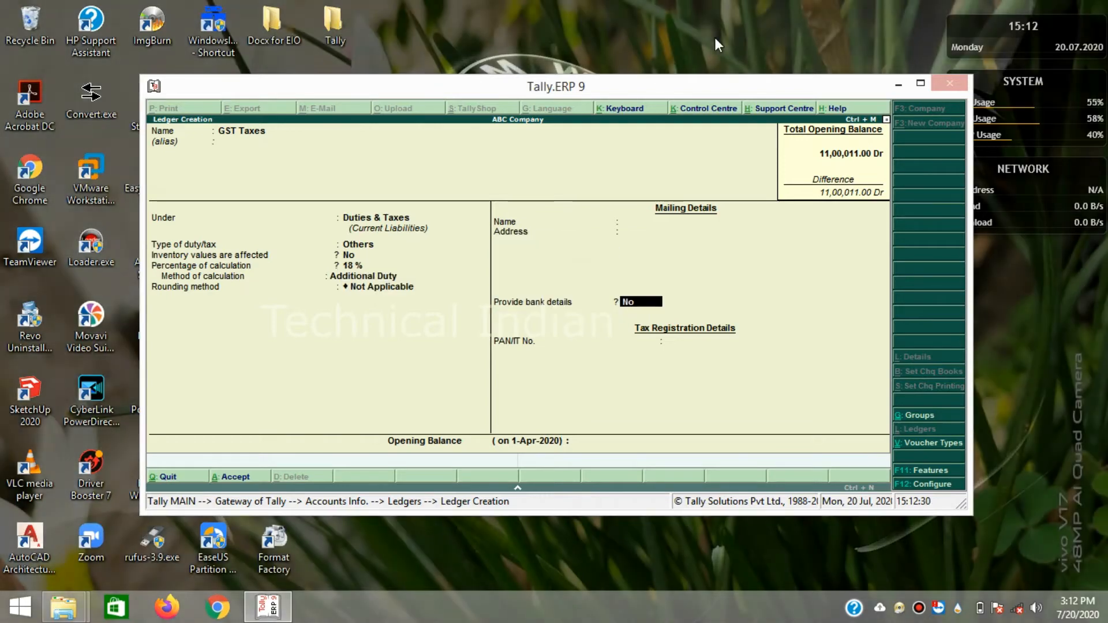
{"action": "key", "text": "Return"}
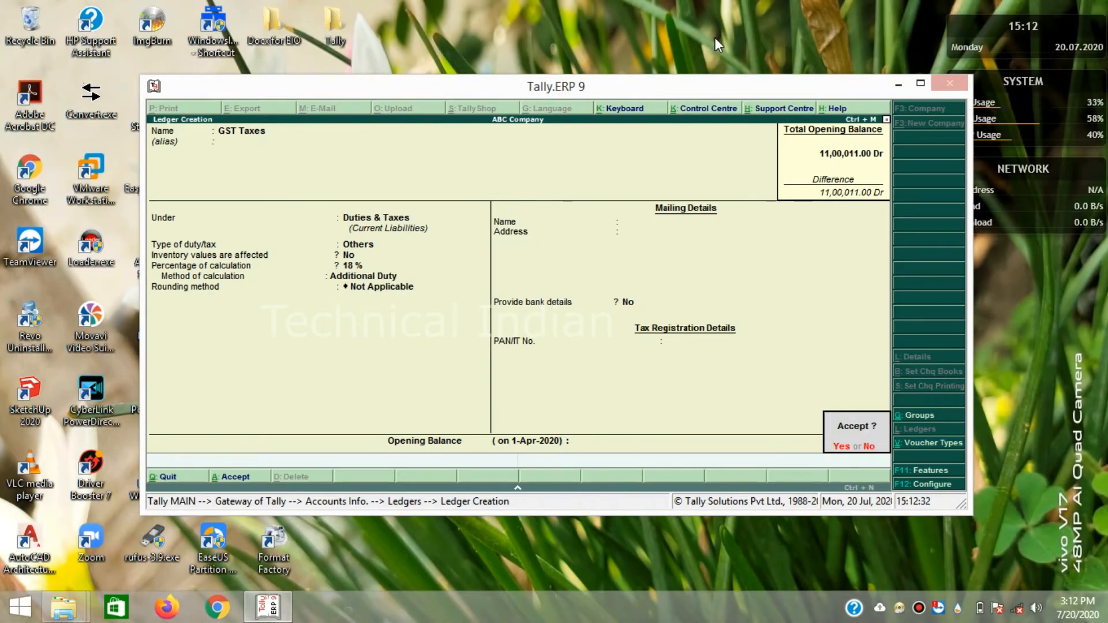
{"action": "key", "text": "Return"}
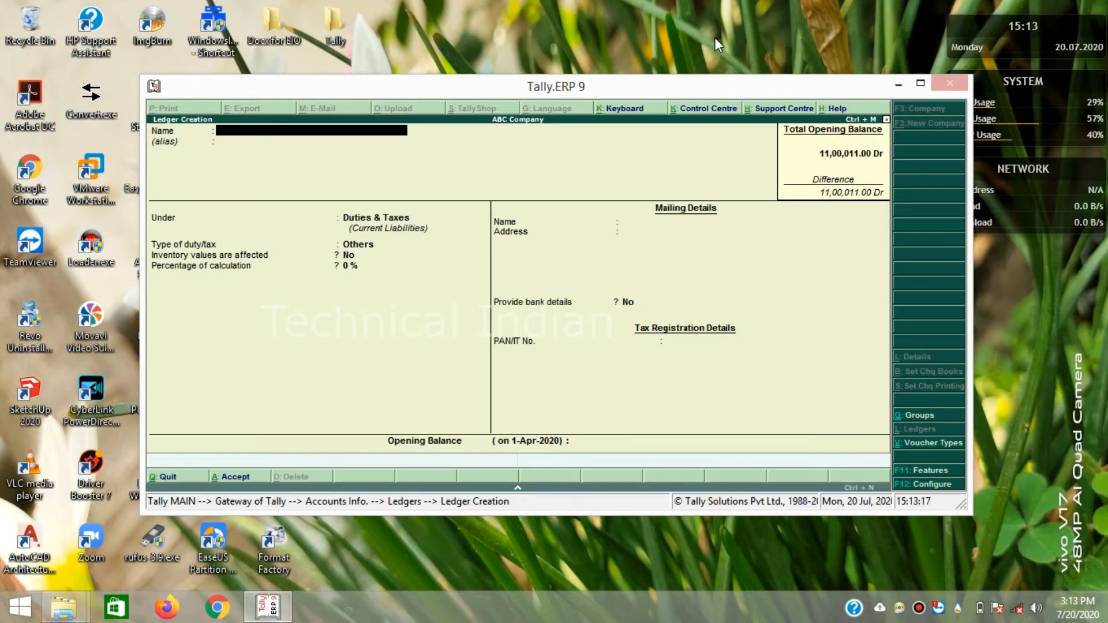
- Replace the name Cash with Closing Stock, group it under Stock-in-Hand, and save
{"action": "type", "text": "Cash"}
{"action": "key", "text": "Return"}
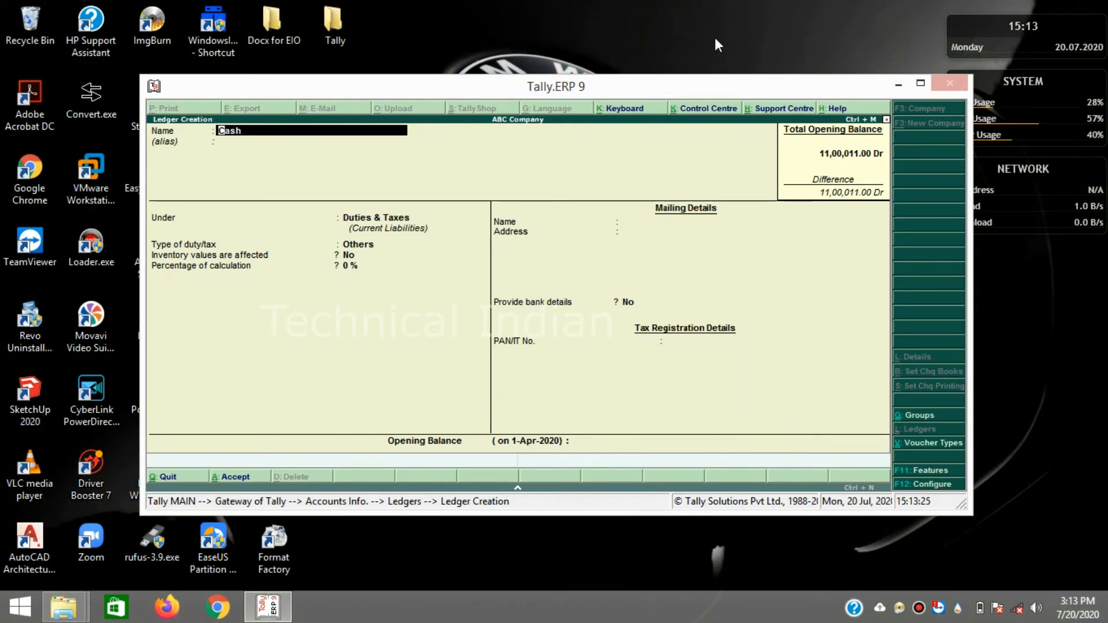
{"action": "key", "text": "Right"}
{"action": "key", "text": "Right"}
{"action": "key", "text": "BackSpace"}
{"action": "key", "text": "BackSpace"}
{"action": "key", "text": "BackSpace"}
{"action": "key", "text": "BackSpace"}
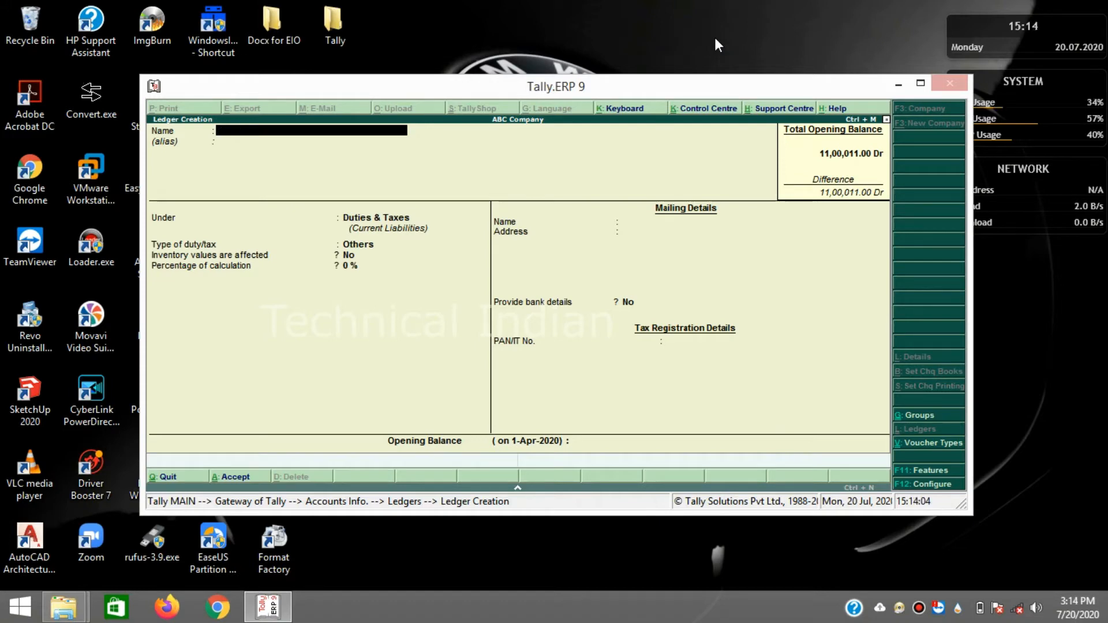
{"action": "type", "text": "Closing Stock"}
{"action": "key", "text": "Return"}
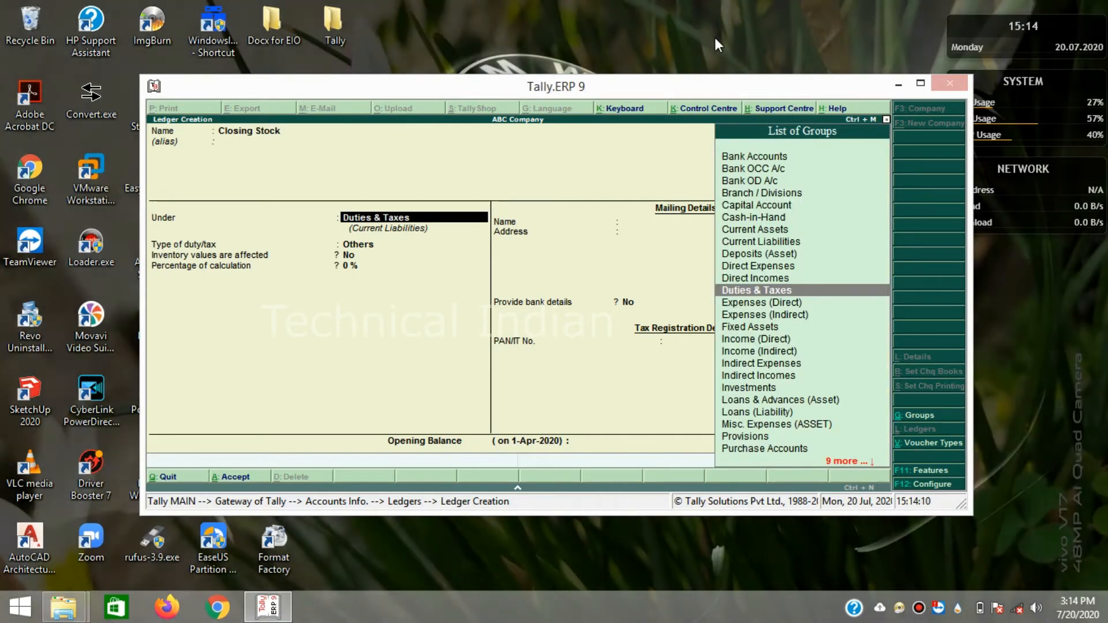
{"action": "key", "text": "Down"}
{"action": "key", "text": "Down"}
{"action": "key", "text": "Down"}
{"action": "key", "text": "Down"}
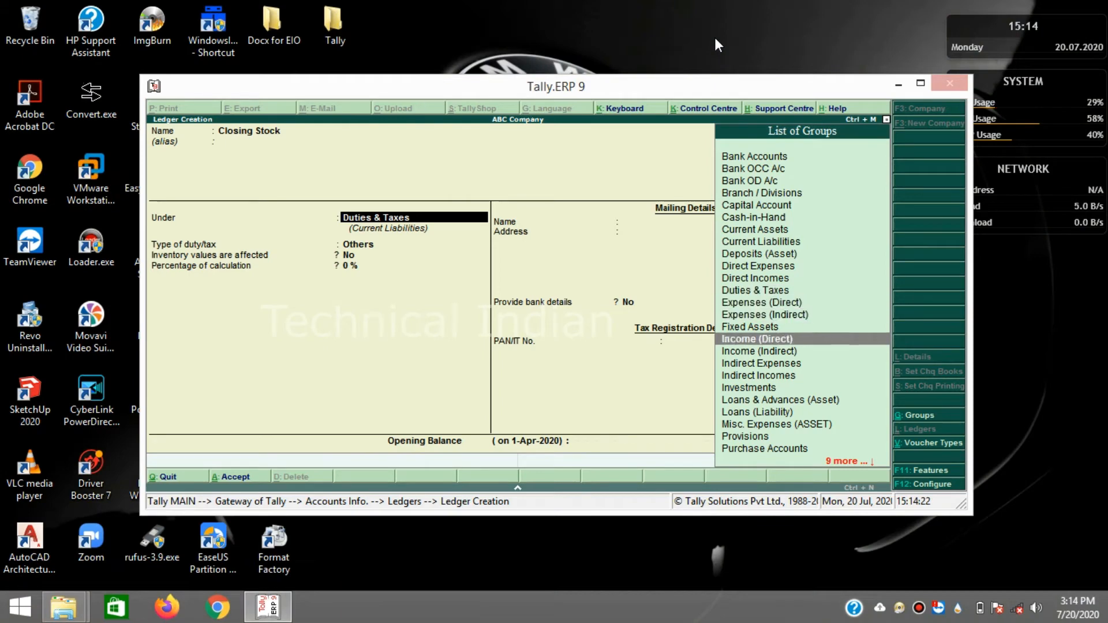
{"action": "key", "text": "Down"}
{"action": "key", "text": "Down"}
{"action": "key", "text": "Down"}
{"action": "key", "text": "Down"}
{"action": "key", "text": "Down"}
{"action": "key", "text": "Down"}
{"action": "key", "text": "Down"}
{"action": "key", "text": "Down"}
{"action": "key", "text": "Down"}
{"action": "key", "text": "Down"}
{"action": "key", "text": "Down"}
{"action": "key", "text": "Down"}
{"action": "key", "text": "Down"}
{"action": "key", "text": "Down"}
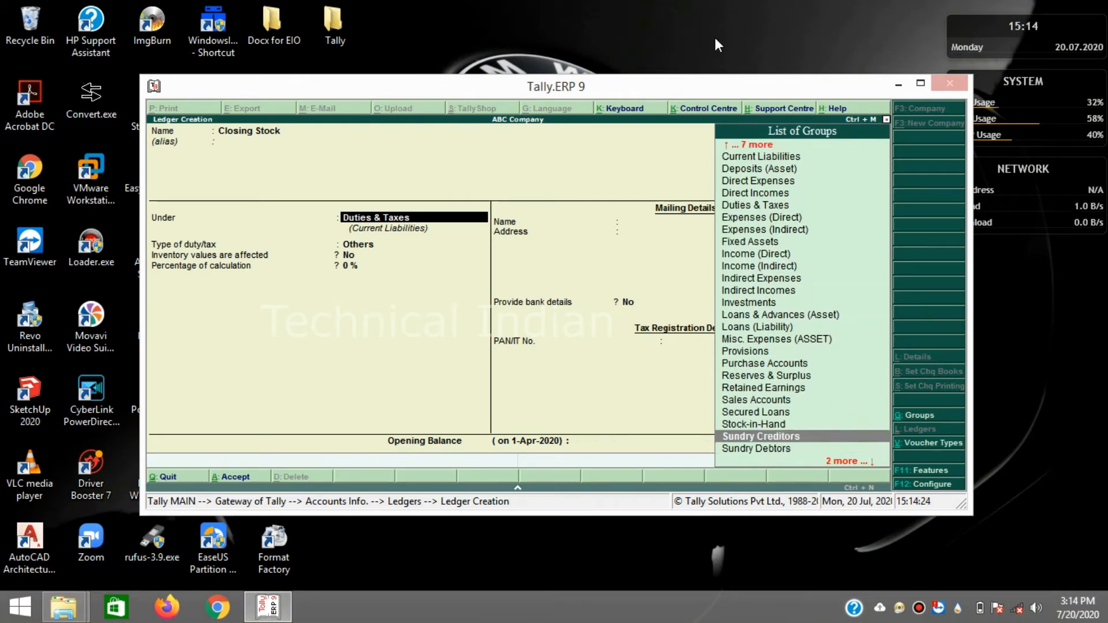
{"action": "key", "text": "Return"}
{"action": "key", "text": "Return"}
{"action": "key", "text": "Return"}
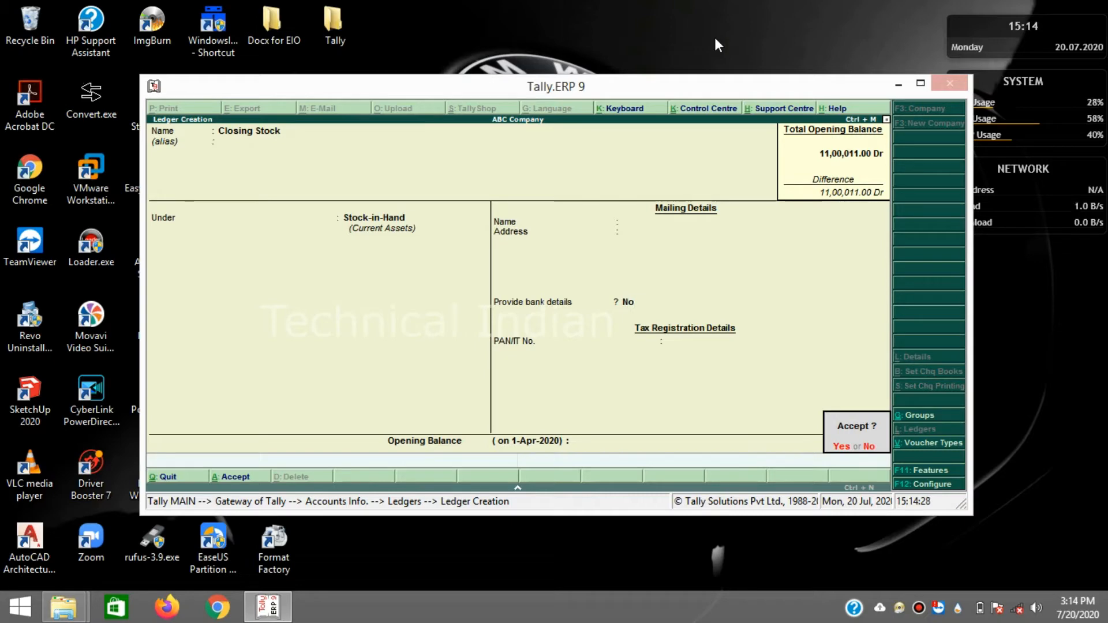
{"action": "key", "text": "Return"}
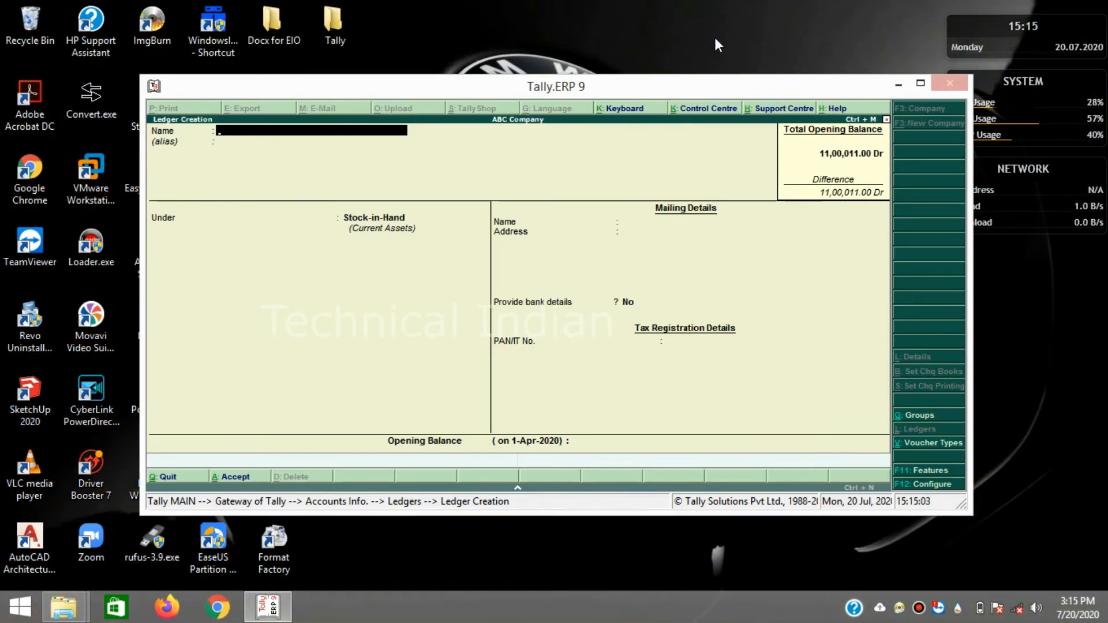
- Create the Cash Deposit ledger under Bank Accounts, skipping the bank and mailing details
{"action": "type", "text": "Cash Deposit"}
{"action": "key", "text": "Return"}
{"action": "key", "text": "Return"}
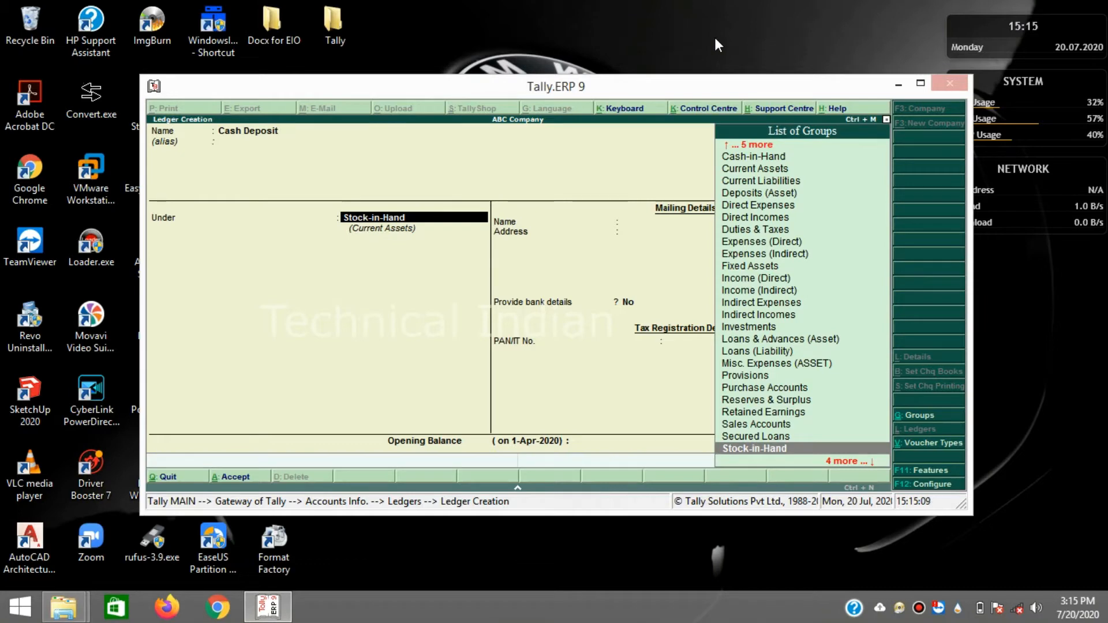
{"action": "type", "text": "Ban"}
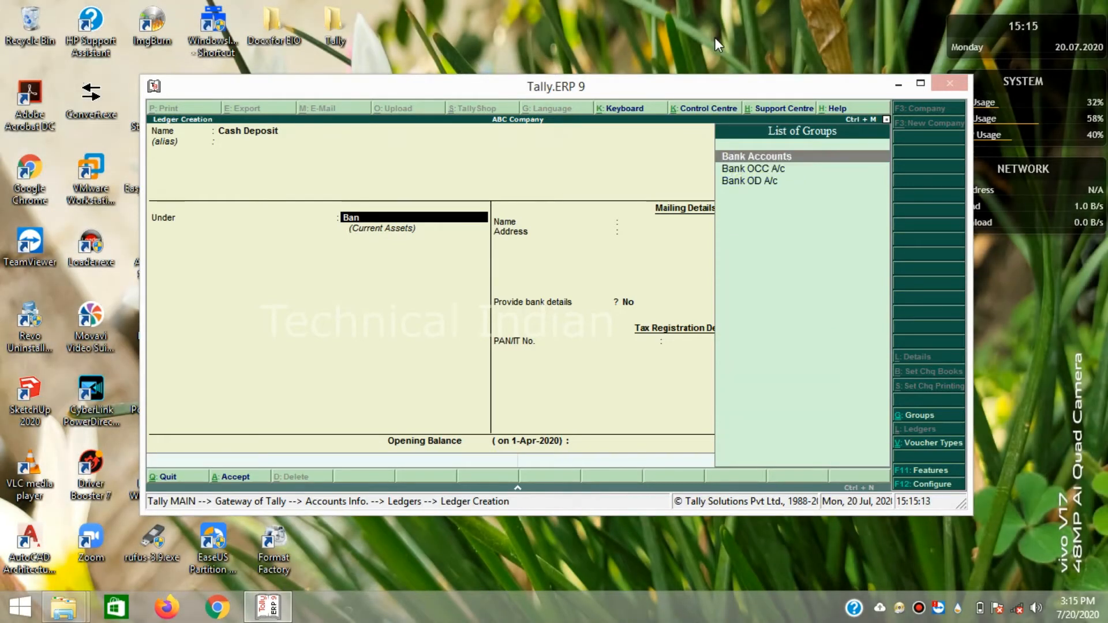
{"action": "key", "text": "Return"}
{"action": "key", "text": "Return"}
{"action": "key", "text": "Return"}
{"action": "key", "text": "Return"}
{"action": "key", "text": "Return"}
{"action": "key", "text": "Return"}
{"action": "key", "text": "Return"}
{"action": "key", "text": "Return"}
{"action": "key", "text": "Return"}
{"action": "key", "text": "Return"}
{"action": "key", "text": "Return"}
{"action": "key", "text": "Return"}
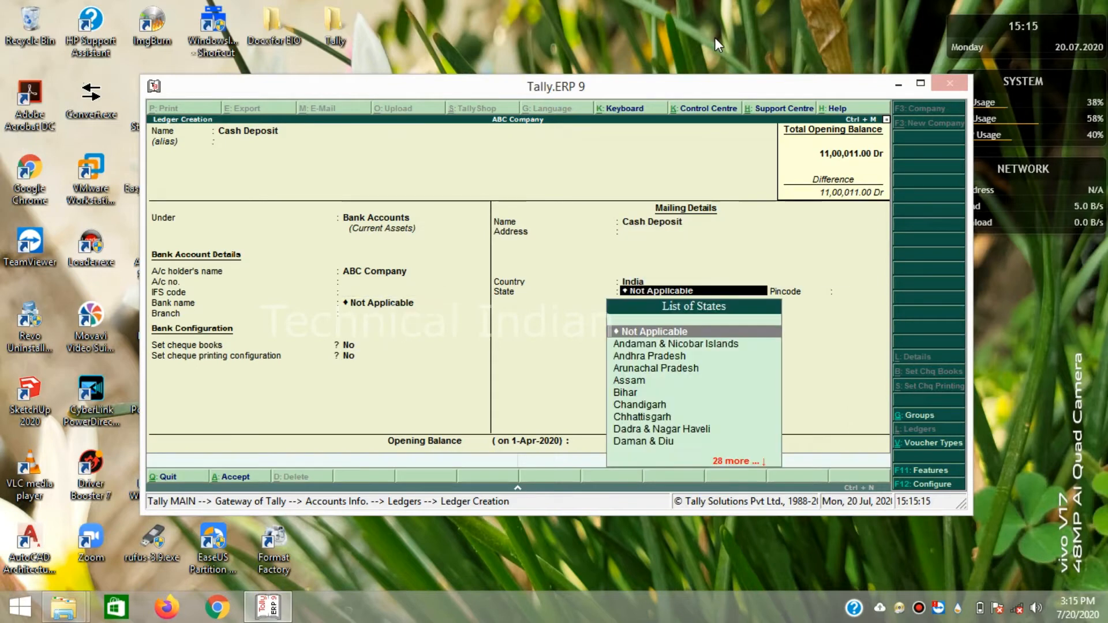
{"action": "key", "text": "Return"}
{"action": "key", "text": "Return"}
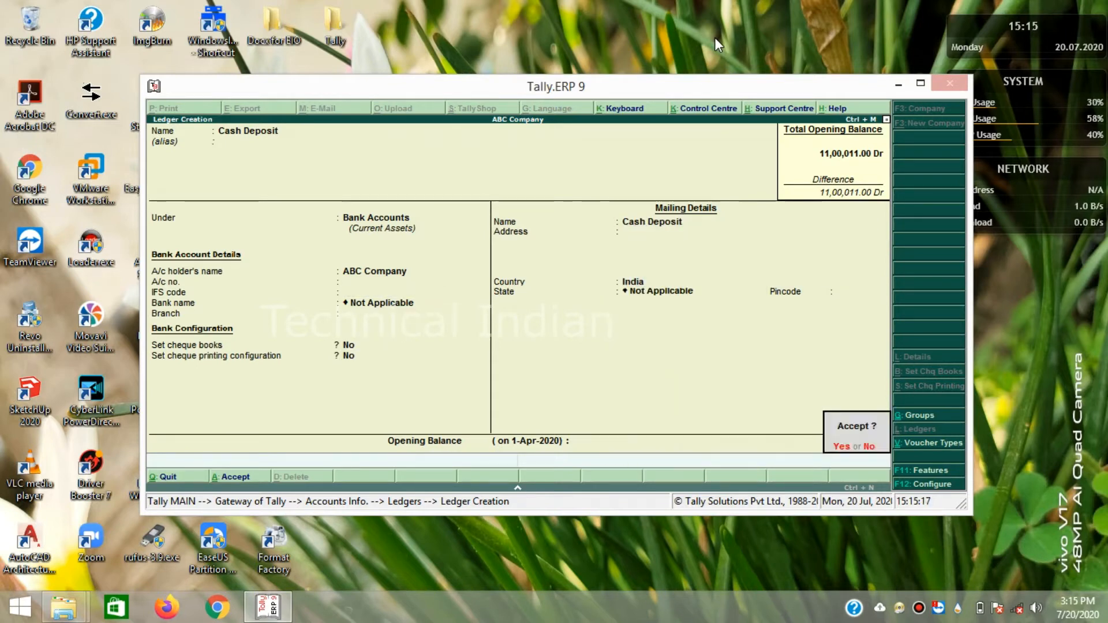
{"action": "key", "text": "Return"}
- Create and save the Cash Withdrawl ledger under Bank Accounts
{"action": "type", "text": "Cash Withdraw"}
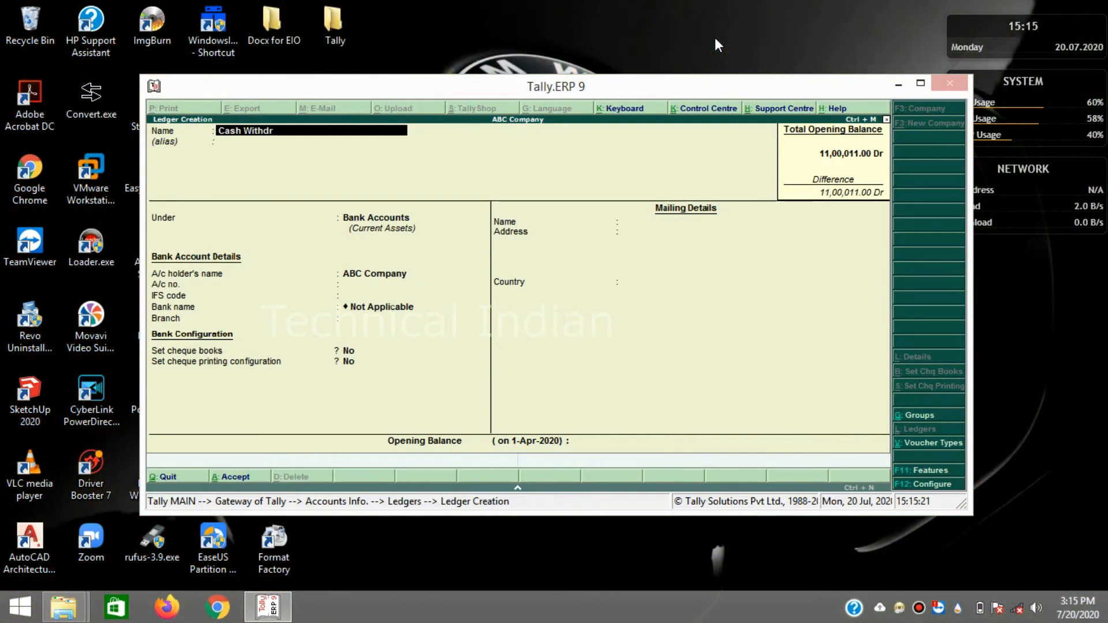
{"action": "key", "text": "Return"}
{"action": "key", "text": "Return"}
{"action": "key", "text": "Return"}
{"action": "key", "text": "Return"}
{"action": "key", "text": "Return"}
{"action": "key", "text": "Return"}
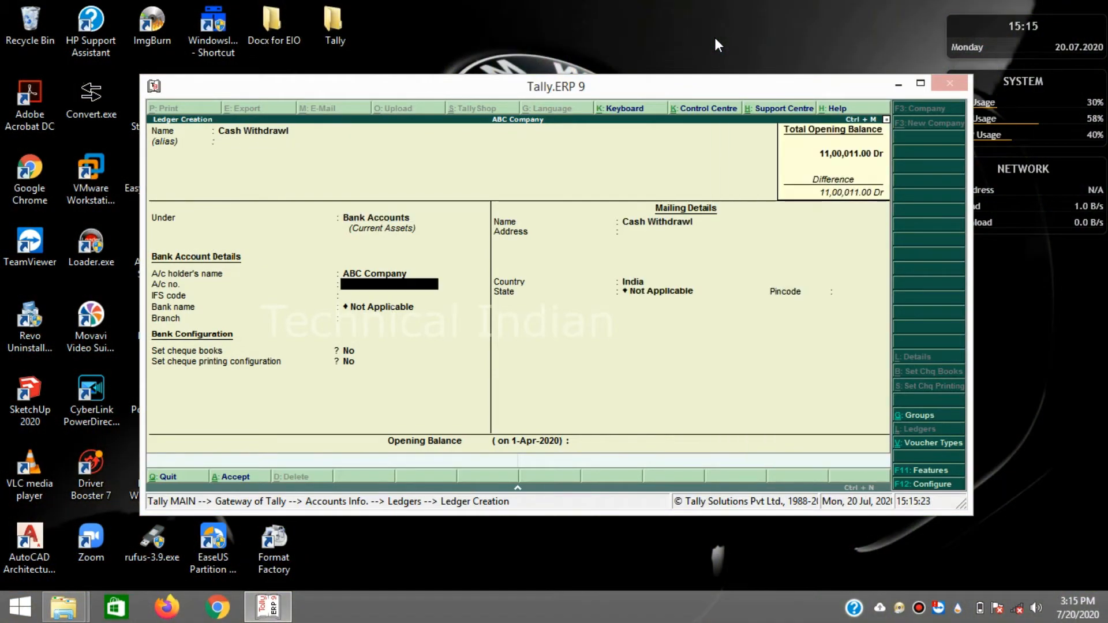
{"action": "key", "text": "Return"}
{"action": "key", "text": "Return"}
{"action": "key", "text": "Return"}
{"action": "key", "text": "Return"}
{"action": "key", "text": "Return"}
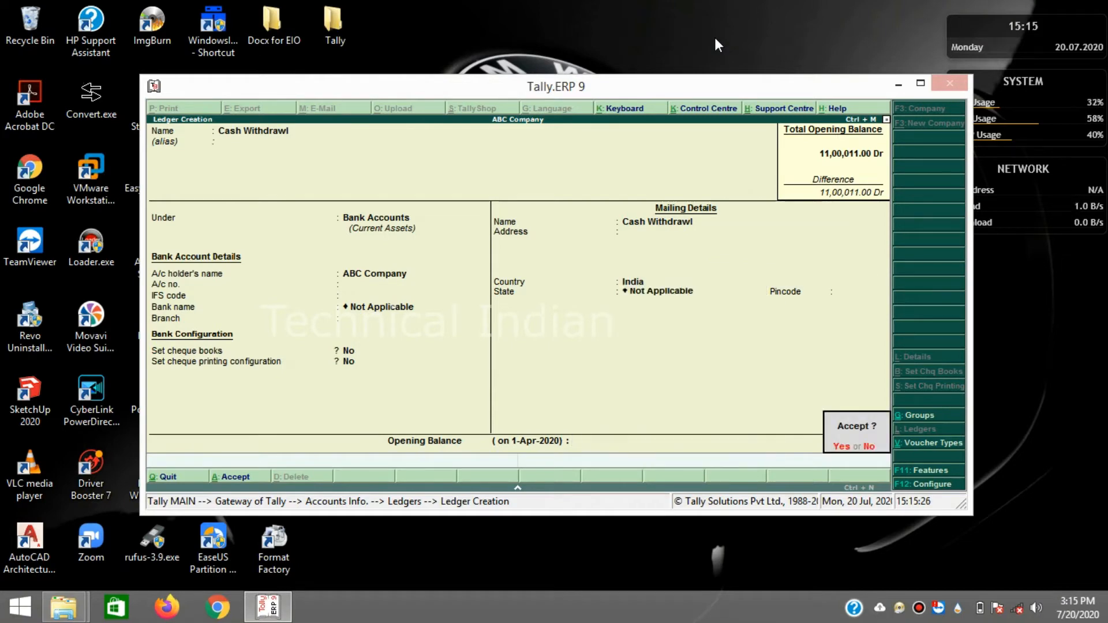
{"action": "key", "text": "Return"}
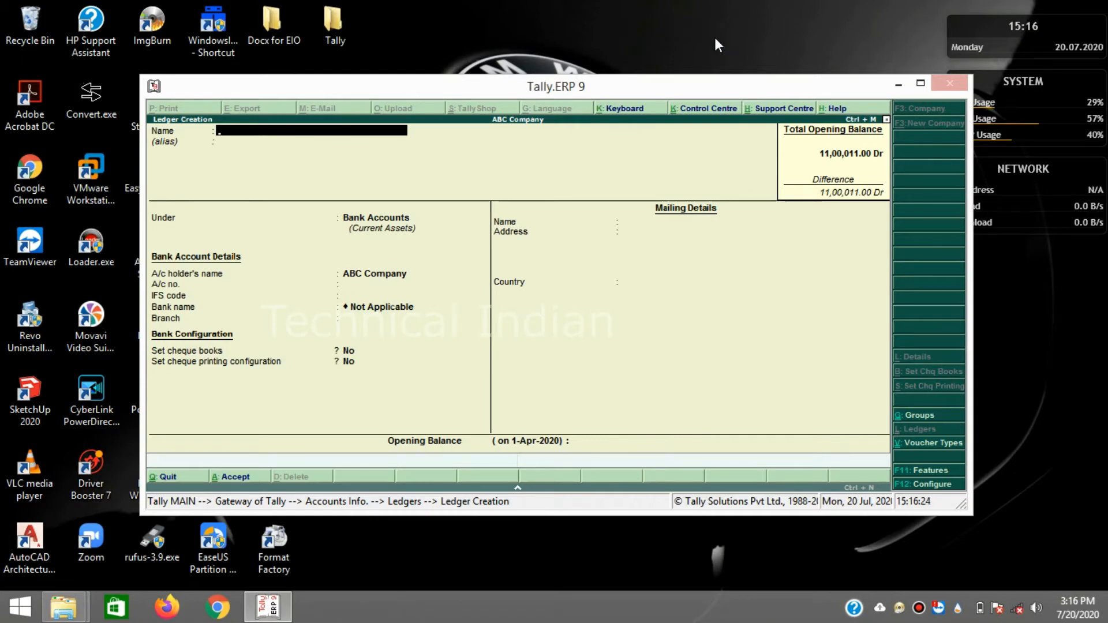
- Leave ledger creation and back out to the quit confirmation
{"action": "key", "text": "Escape"}
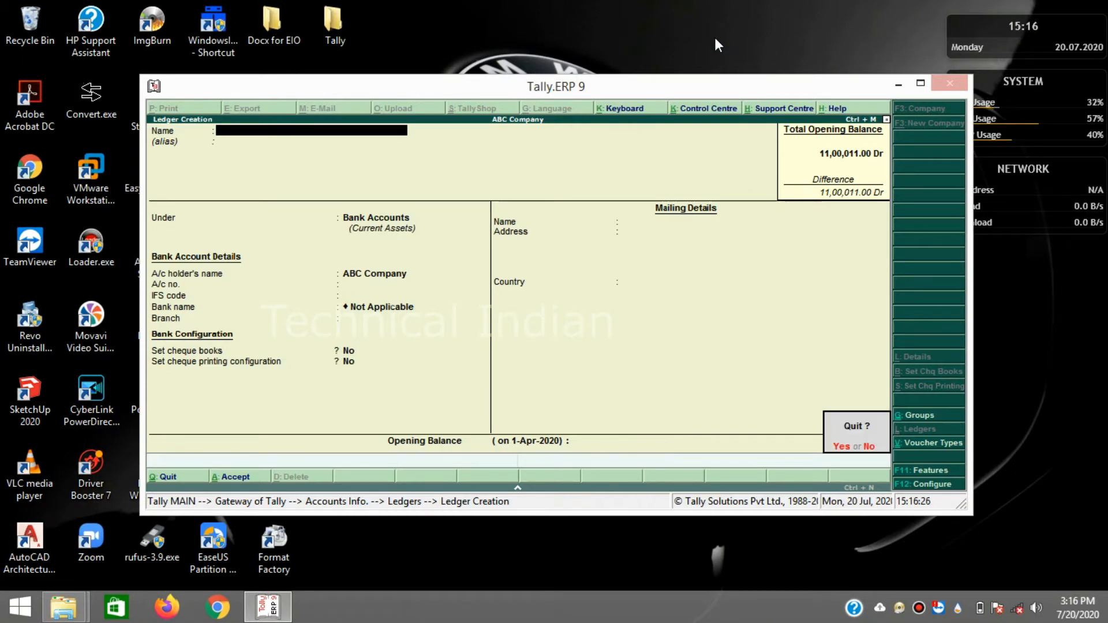
{"action": "key", "text": "y"}
{"action": "key", "text": "Escape"}
{"action": "key", "text": "Escape"}
{"action": "key", "text": "Escape"}
{"action": "key", "text": "n"}
{"action": "key", "text": "Escape"}
- Close Tally completely and relaunch Tally.ERP 9 from the desktop
{"action": "key", "text": "y"}
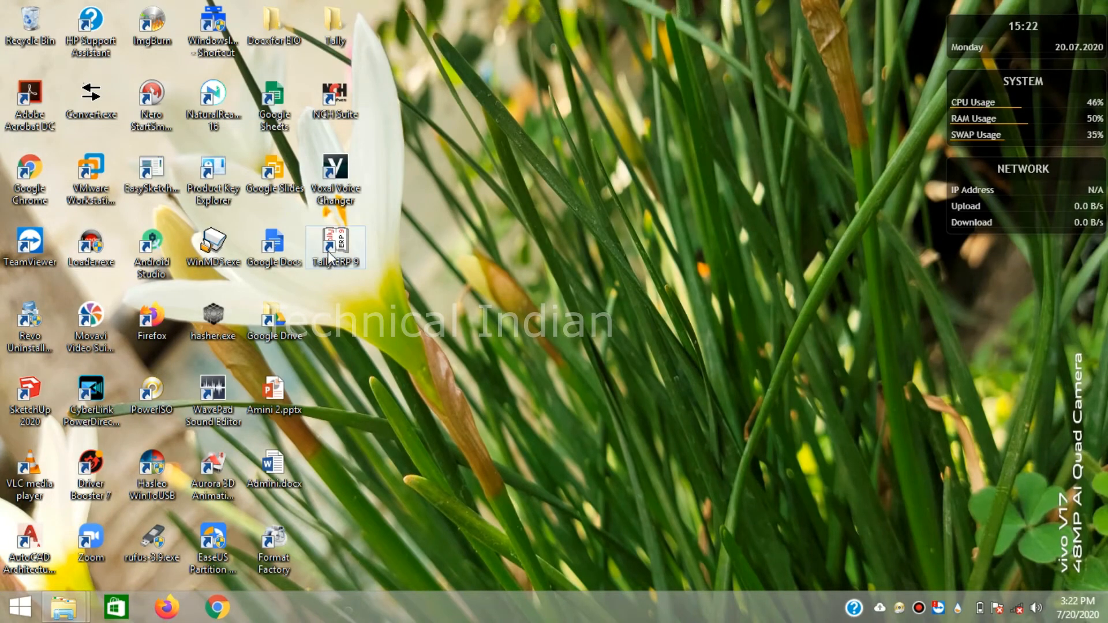
{"action": "left_click", "coordinate": [455, 247]}
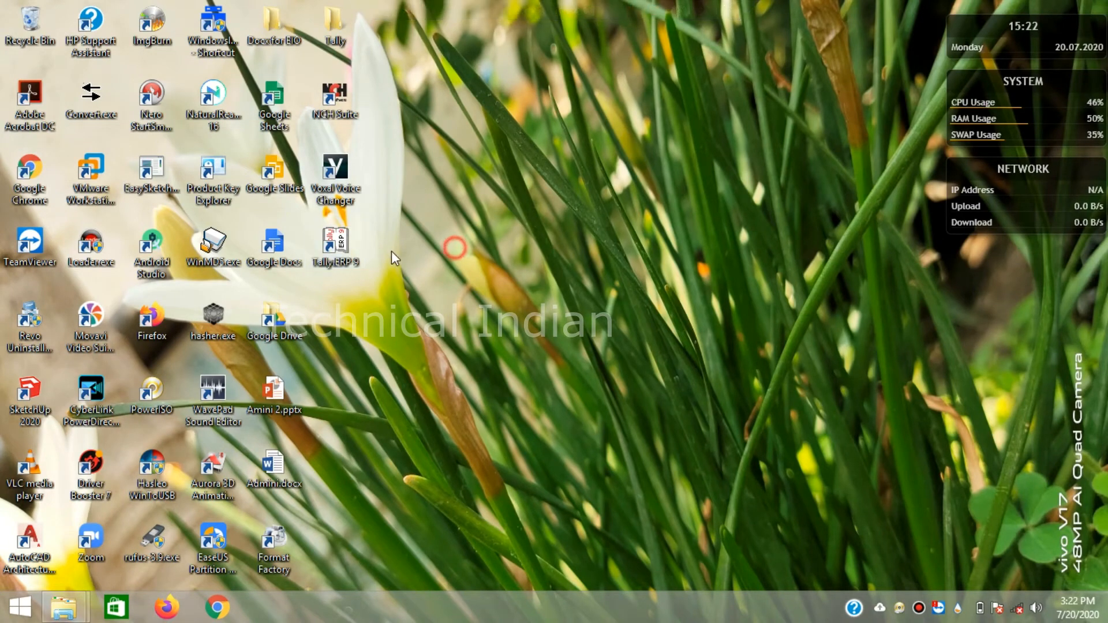
{"action": "double_click", "coordinate": [340, 242]}
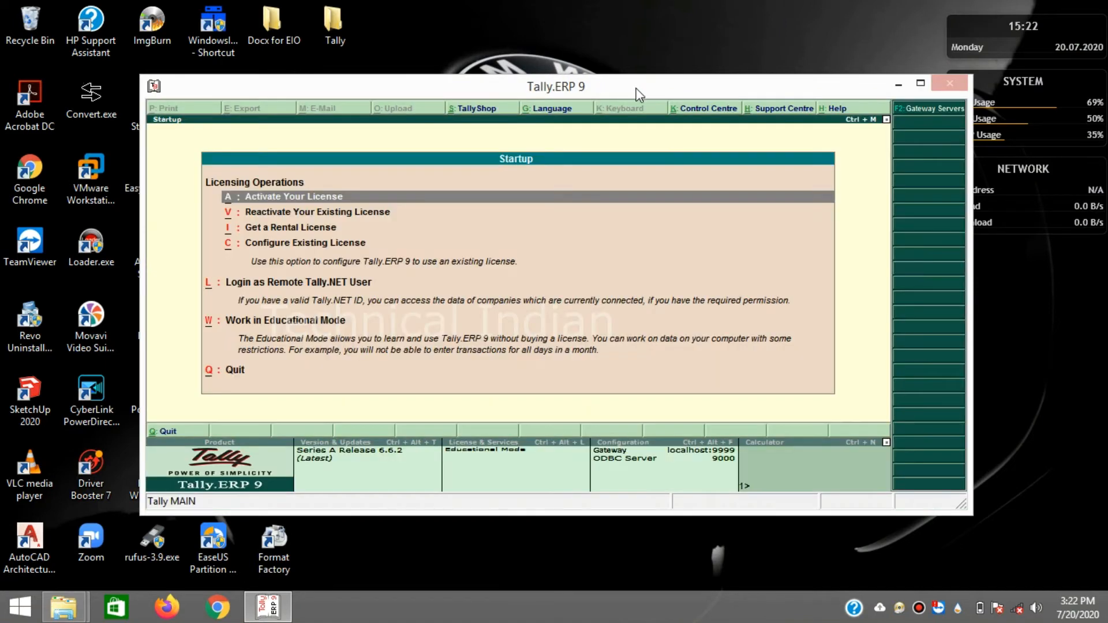
- Work in Educational Mode and load ABC Company at the Gateway of Tally
{"action": "key", "text": "Down"}
{"action": "key", "text": "Down"}
{"action": "key", "text": "Down"}
{"action": "key", "text": "Down"}
{"action": "key", "text": "Down"}
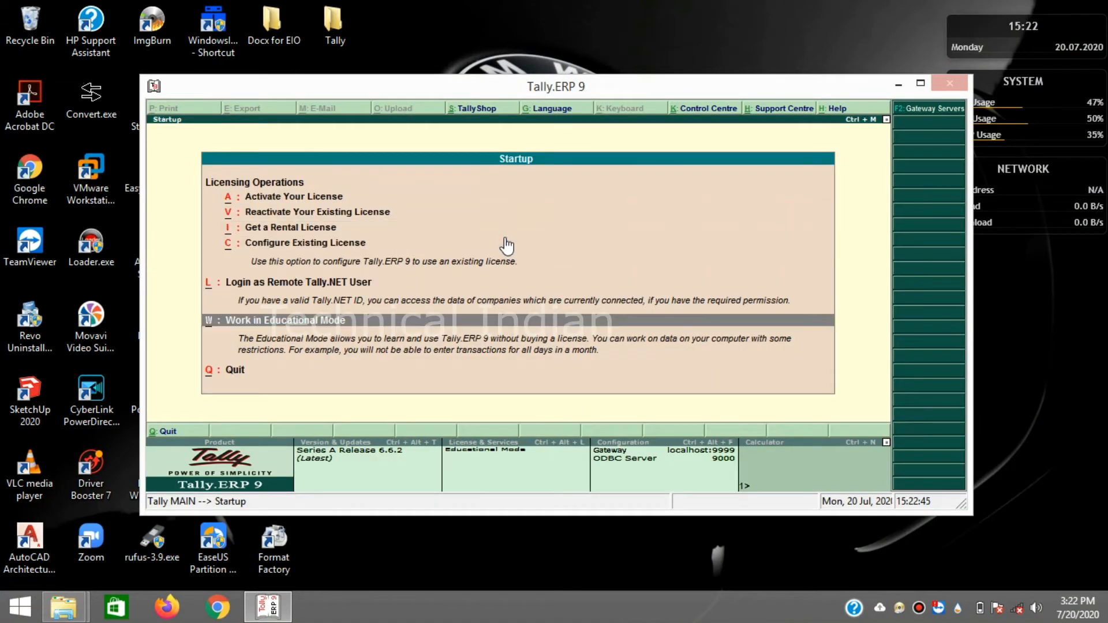
{"action": "key", "text": "Return"}
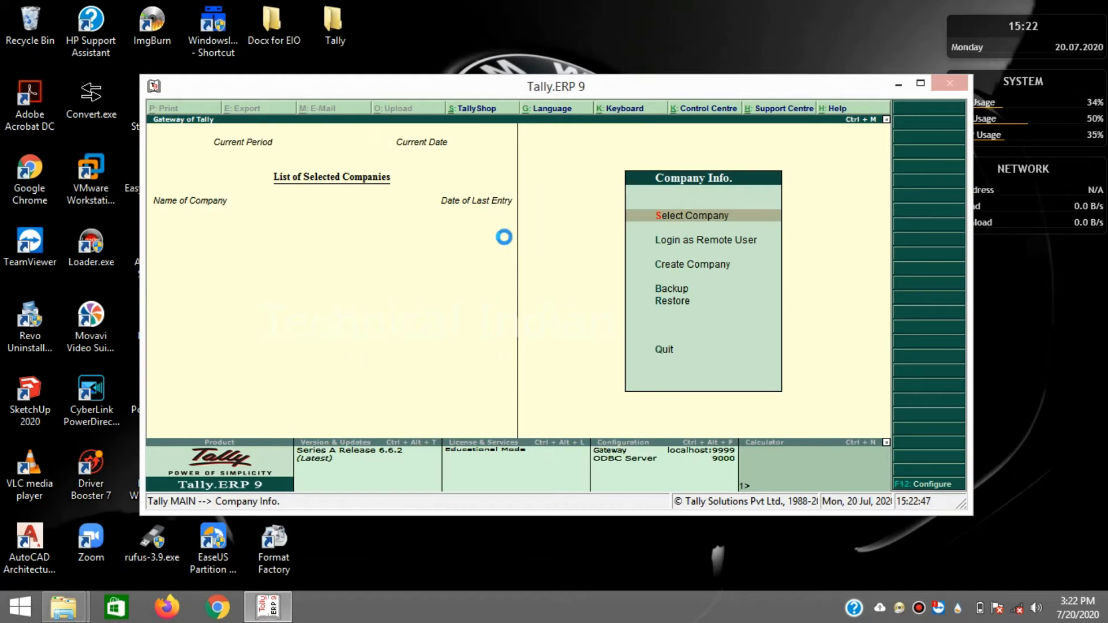
{"action": "key", "text": "Return"}
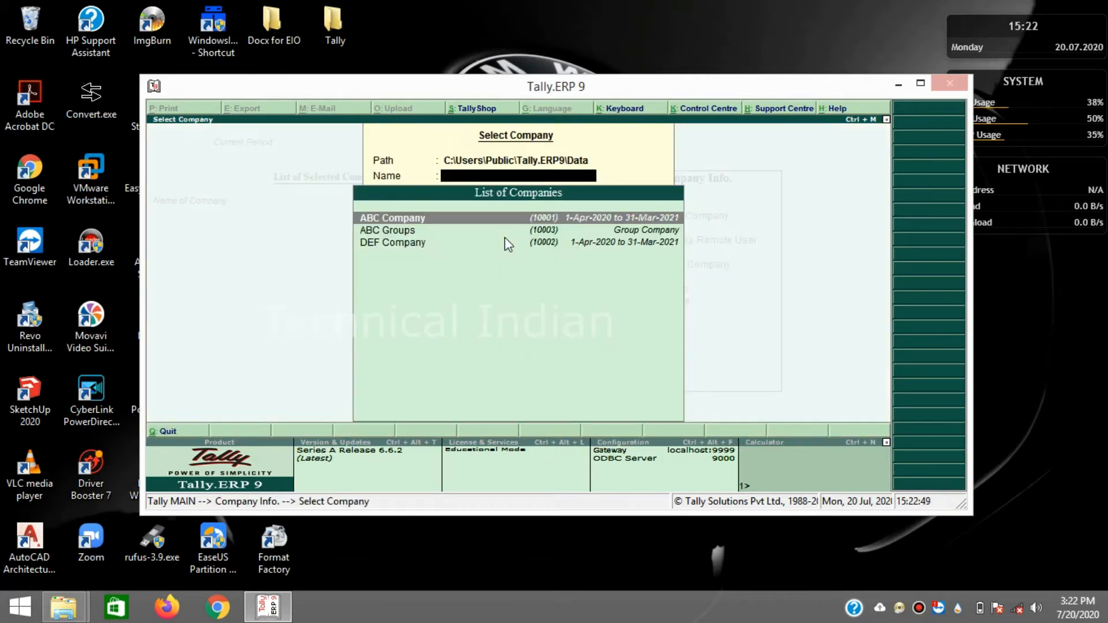
{"action": "key", "text": "Return"}
{"action": "key", "text": "Down"}
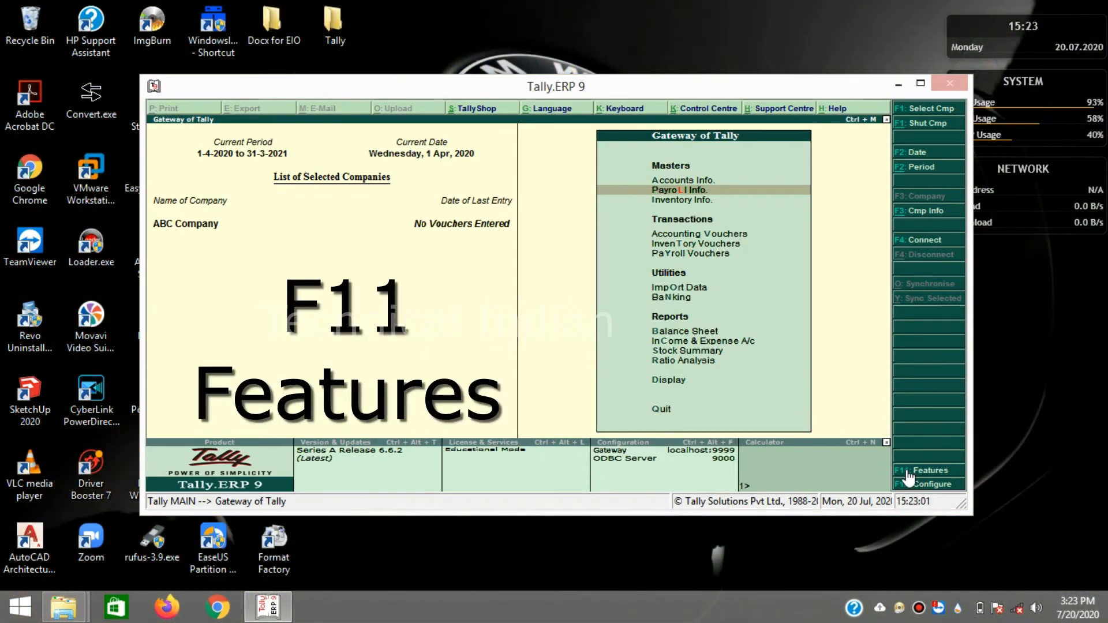
- Step through the F11 accounting features settings and save them
{"action": "left_click", "coordinate": [918, 470]}
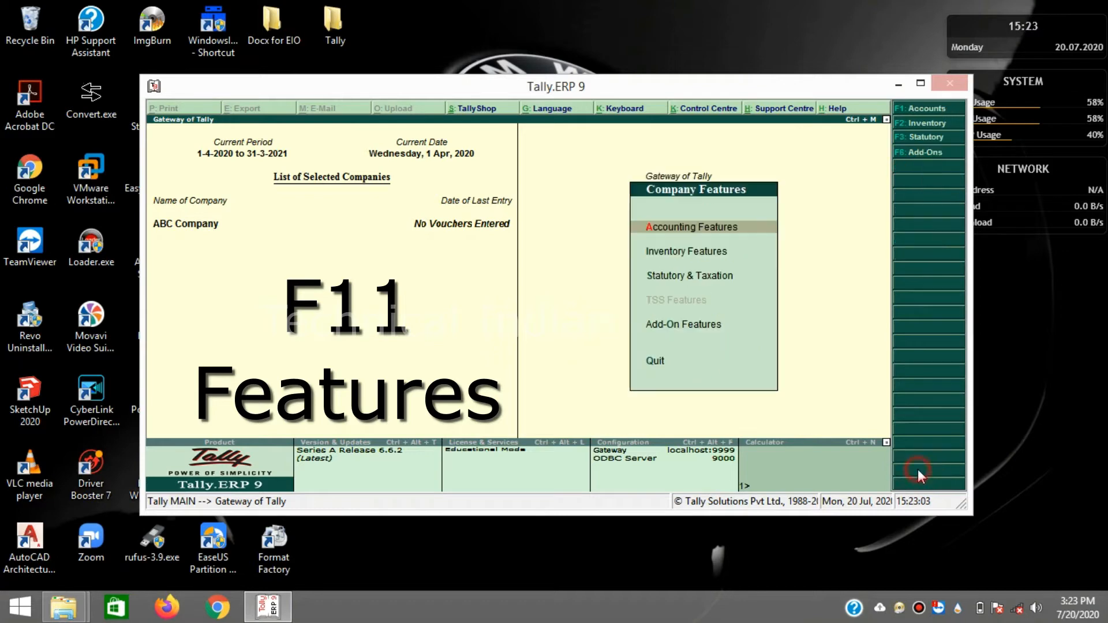
{"action": "left_click", "coordinate": [680, 226]}
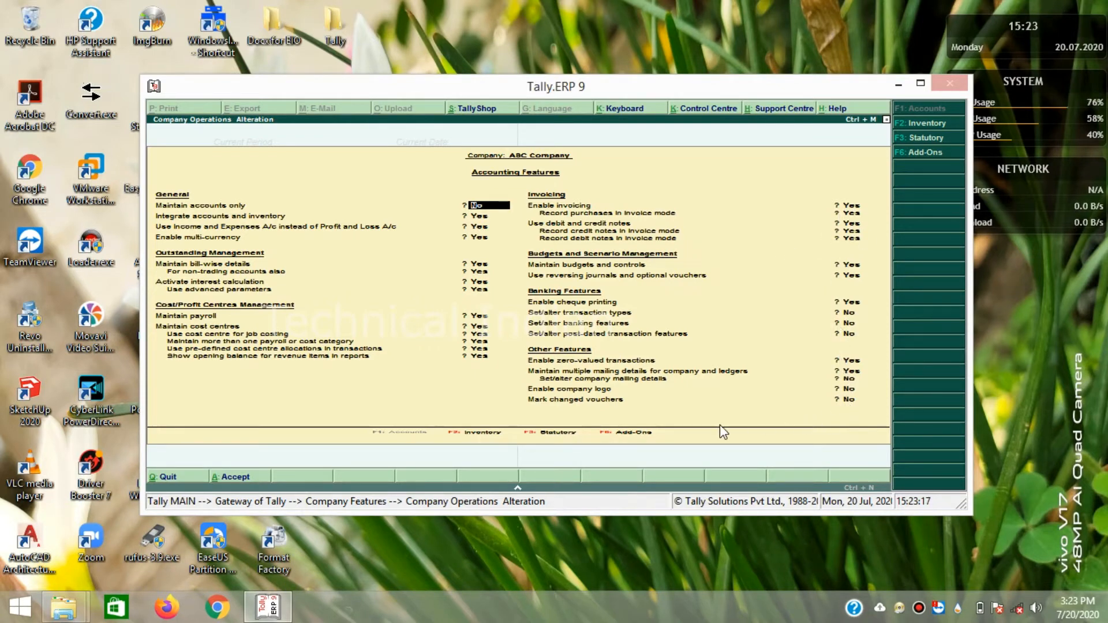
{"action": "key", "text": "Return"}
{"action": "key", "text": "Return"}
{"action": "key", "text": "Return"}
{"action": "key", "text": "Return"}
{"action": "key", "text": "Return"}
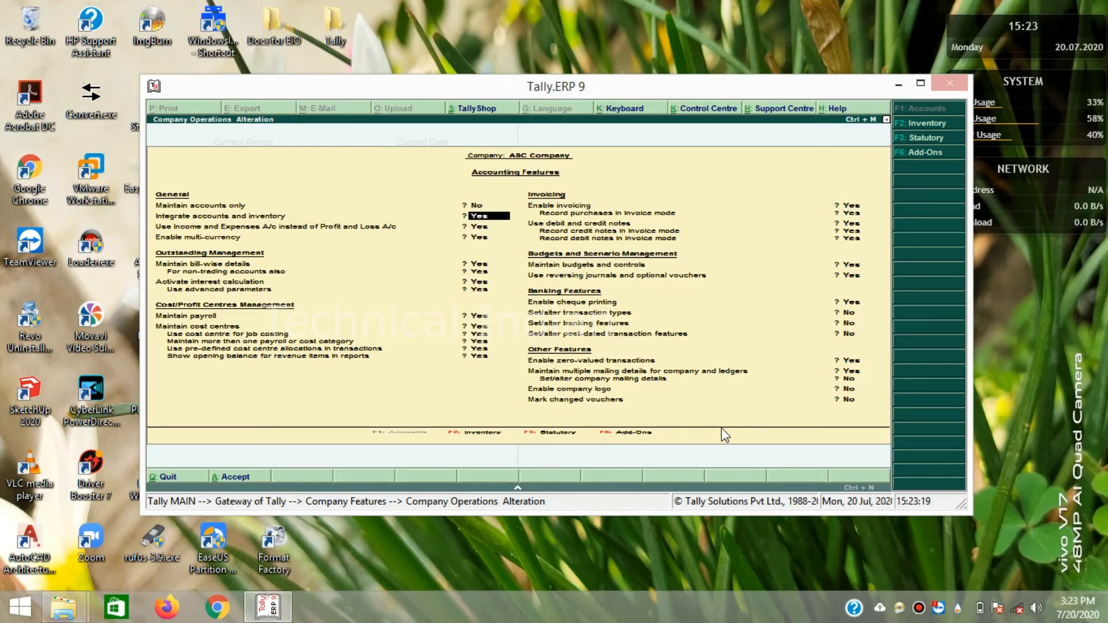
{"action": "key", "text": "Return"}
{"action": "key", "text": "Return"}
{"action": "key", "text": "Return"}
{"action": "key", "text": "Return"}
{"action": "key", "text": "Return"}
{"action": "key", "text": "Return"}
{"action": "key", "text": "Return"}
{"action": "key", "text": "Return"}
{"action": "key", "text": "Return"}
{"action": "key", "text": "Return"}
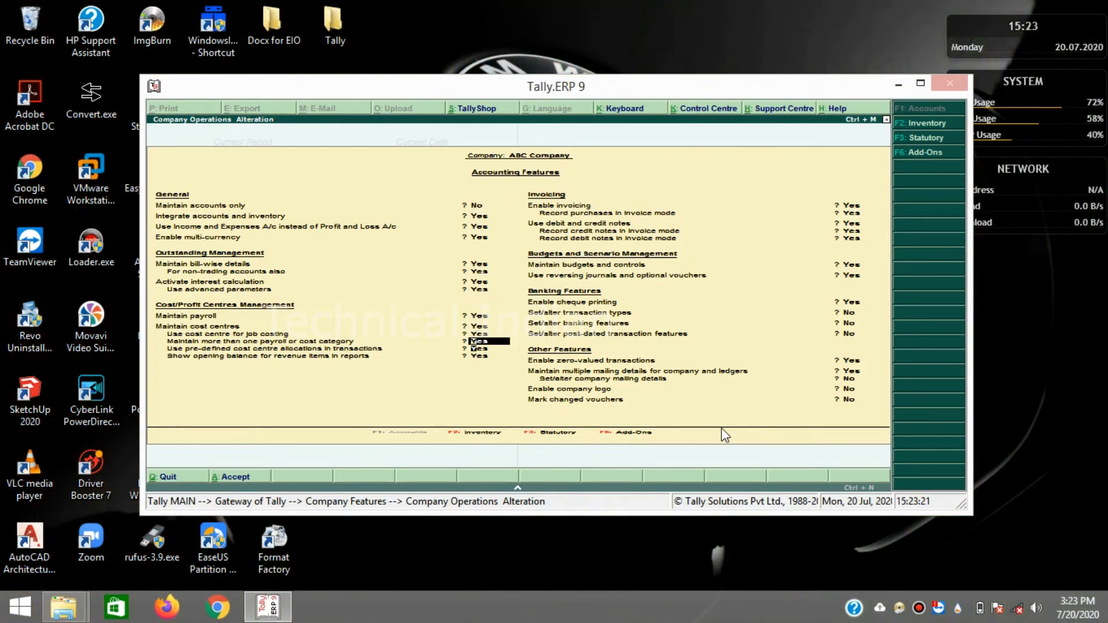
{"action": "key", "text": "Return"}
{"action": "key", "text": "Return"}
{"action": "key", "text": "Return"}
{"action": "key", "text": "Return"}
{"action": "key", "text": "Return"}
{"action": "key", "text": "Return"}
{"action": "key", "text": "Return"}
{"action": "key", "text": "Return"}
{"action": "key", "text": "Return"}
{"action": "key", "text": "Return"}
{"action": "key", "text": "Return"}
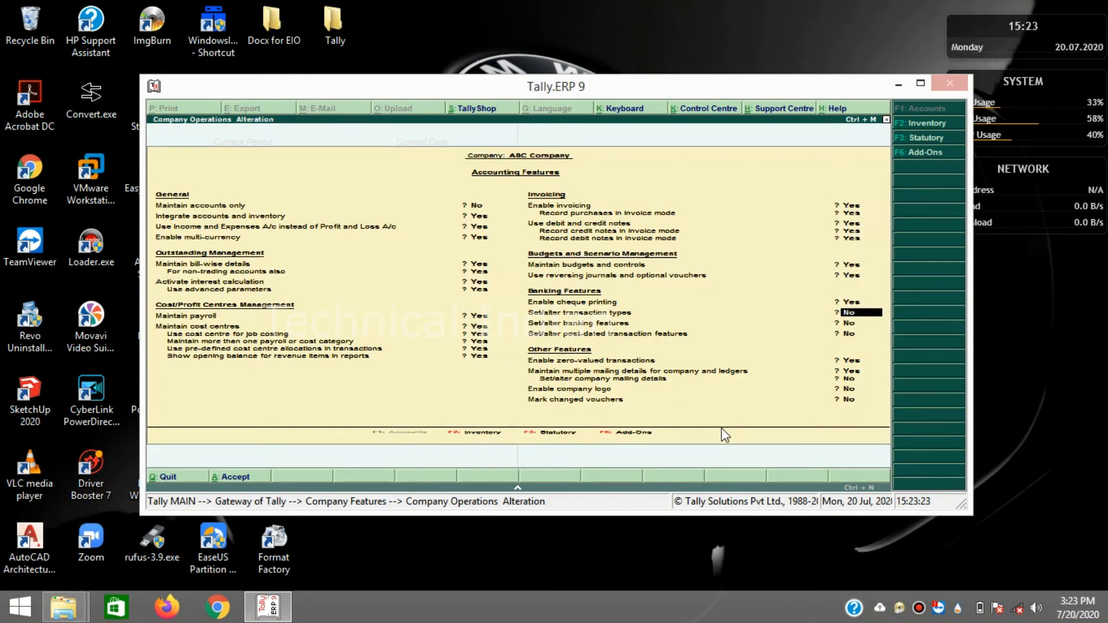
{"action": "key", "text": "Return"}
{"action": "key", "text": "Return"}
{"action": "key", "text": "Return"}
{"action": "key", "text": "Return"}
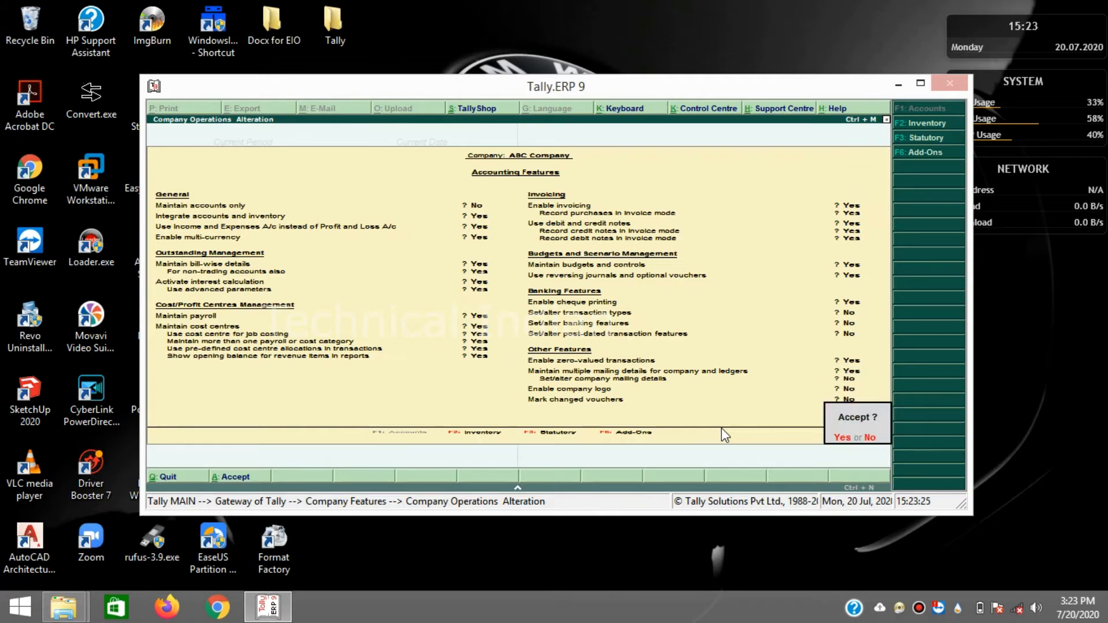
{"action": "key", "text": "Return"}
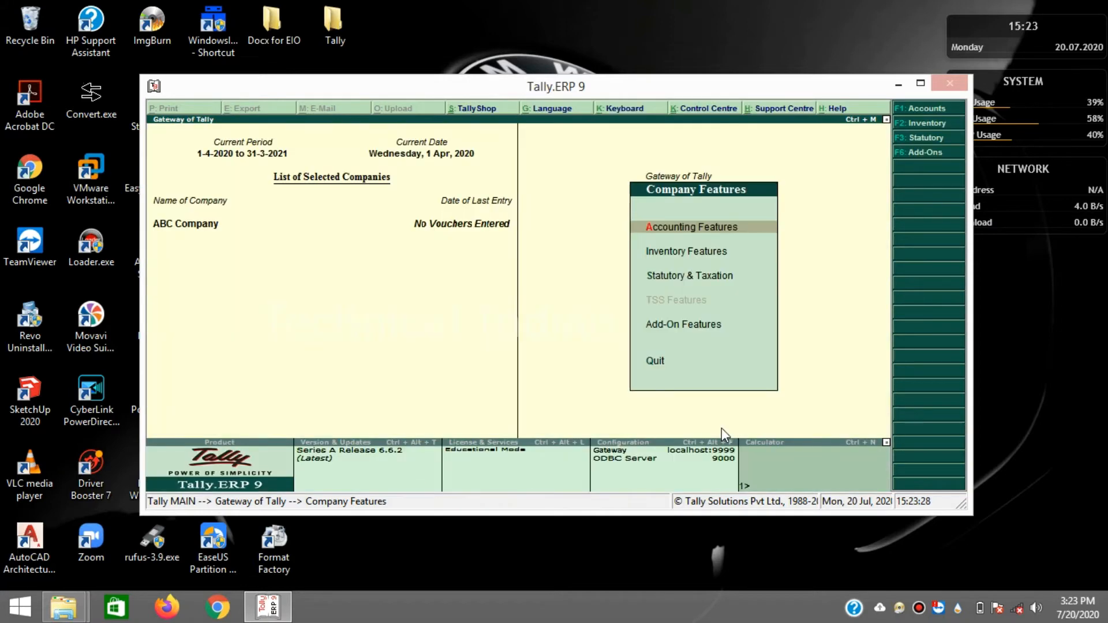
{"action": "key", "text": "Escape"}
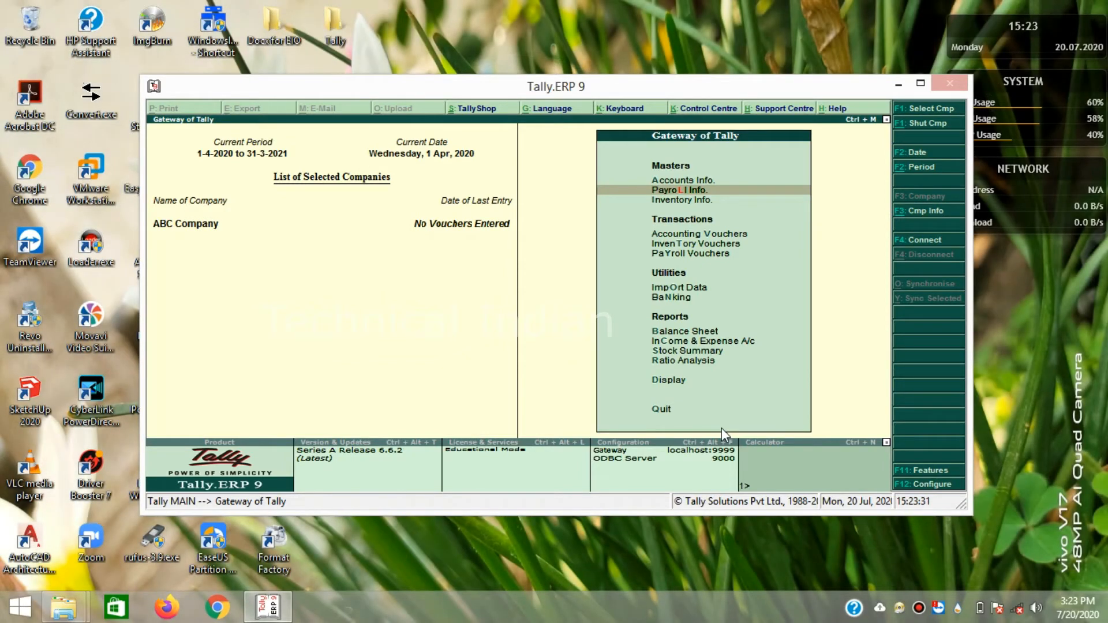
- Open the Payroll Info. menu from the Gateway of Tally
{"action": "key", "text": "Up"}
{"action": "key", "text": "Down"}
{"action": "key", "text": "Return"}
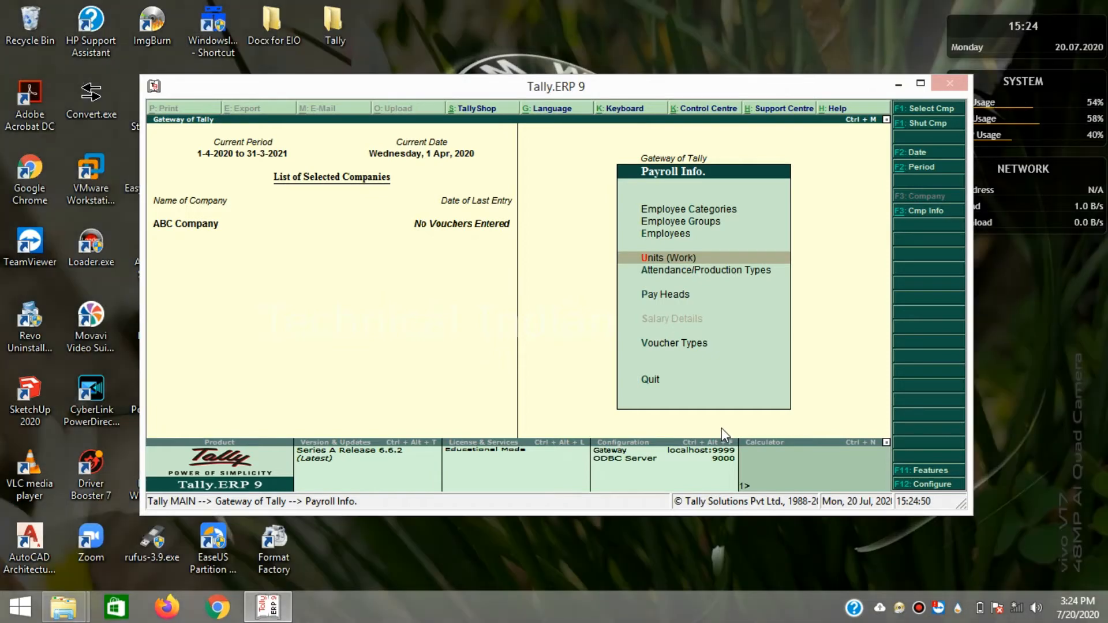
- Review the list of existing work units
{"action": "key", "text": "Return"}
{"action": "key", "text": "Down"}
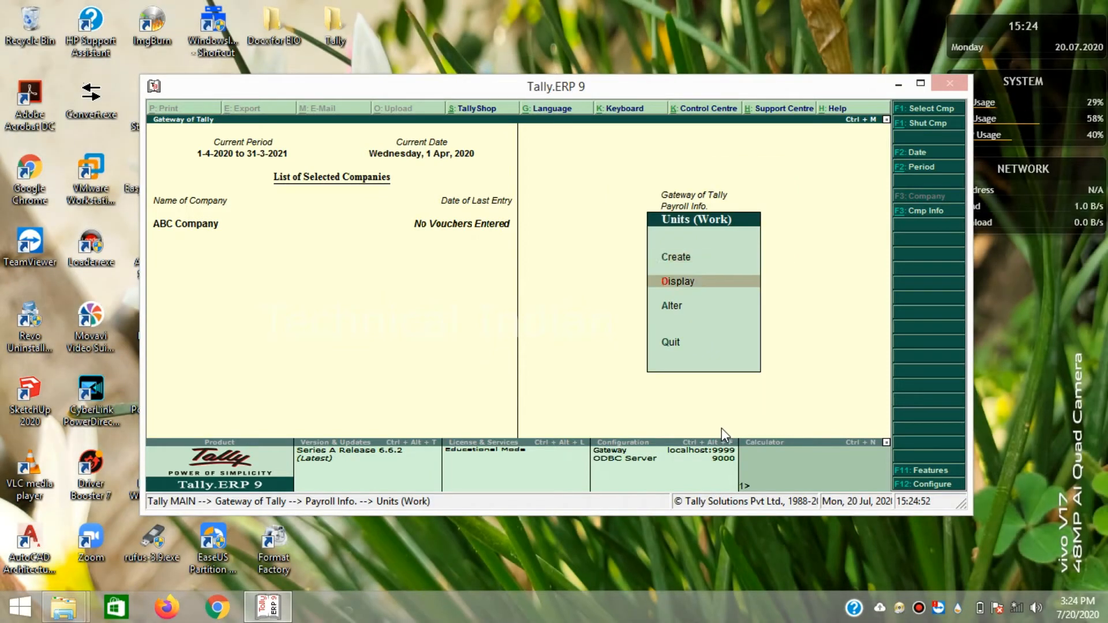
{"action": "key", "text": "Return"}
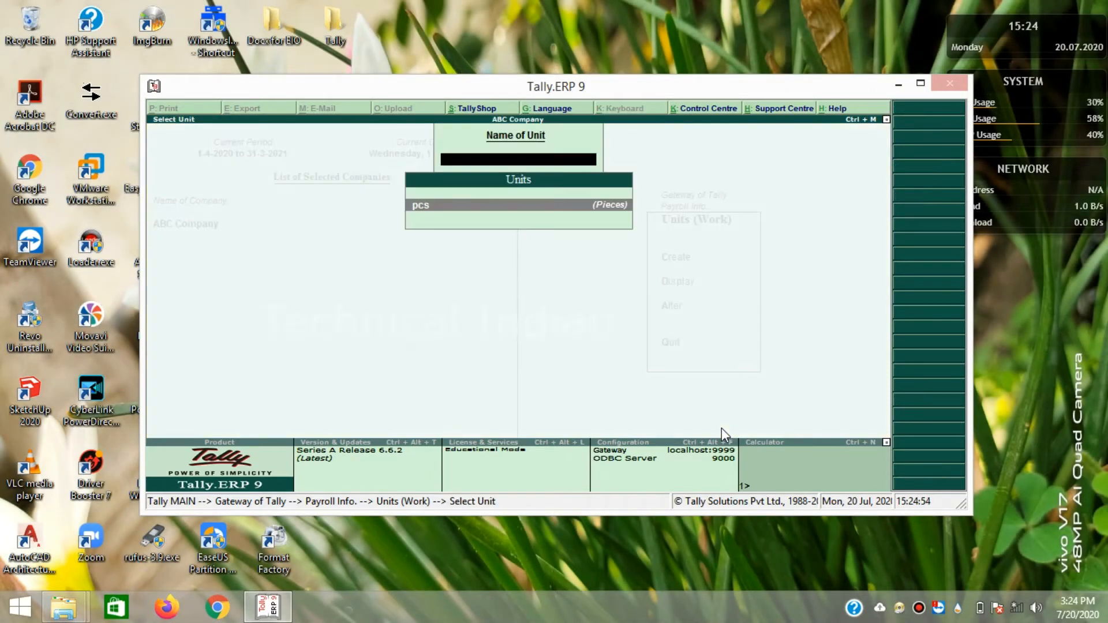
{"action": "key", "text": "Escape"}
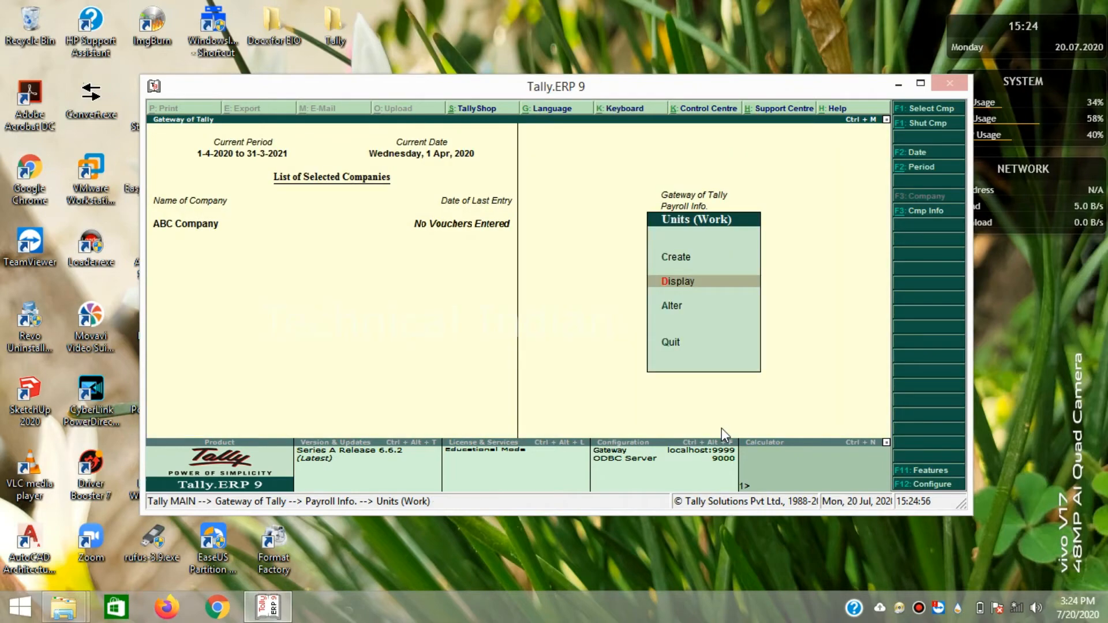
- Create work unit Nos with formal name Numbers and 0 decimal places
{"action": "key", "text": "Up"}
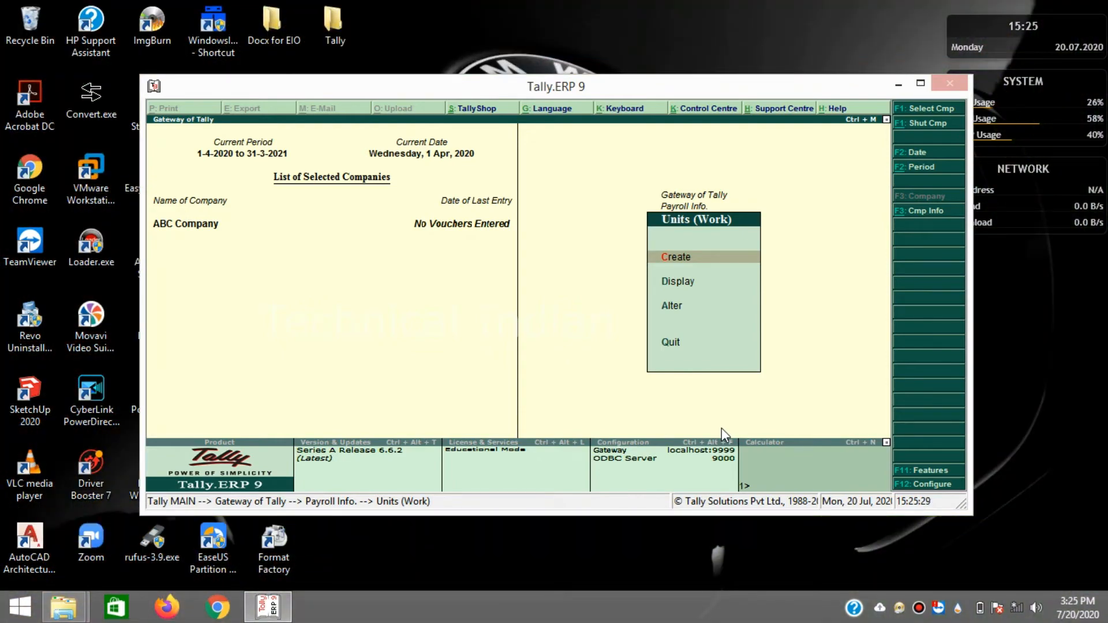
{"action": "key", "text": "Return"}
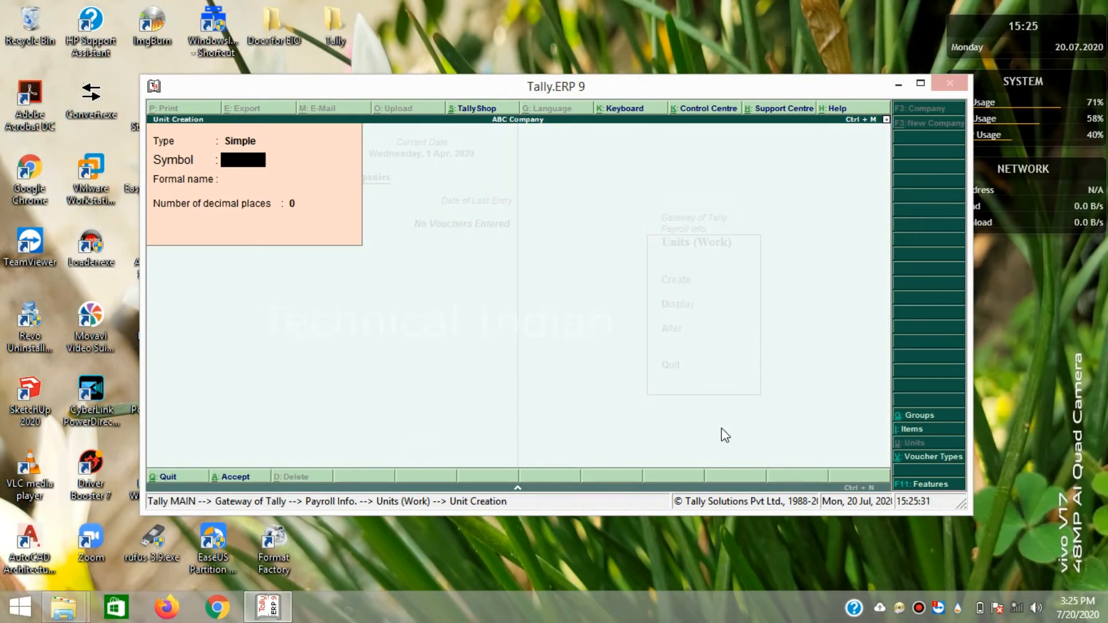
{"action": "type", "text": "Nos"}
{"action": "key", "text": "Return"}
{"action": "type", "text": "NUmbe"}
{"action": "key", "text": "BackSpace"}
{"action": "key", "text": "BackSpace"}
{"action": "key", "text": "BackSpace"}
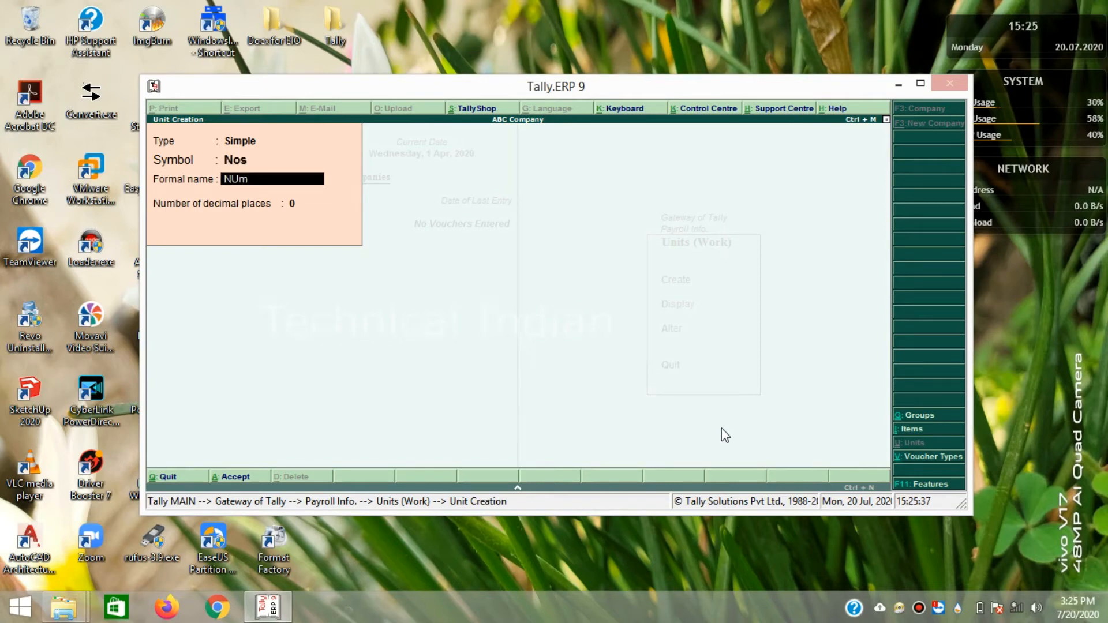
{"action": "key", "text": "BackSpace"}
{"action": "type", "text": "umbers"}
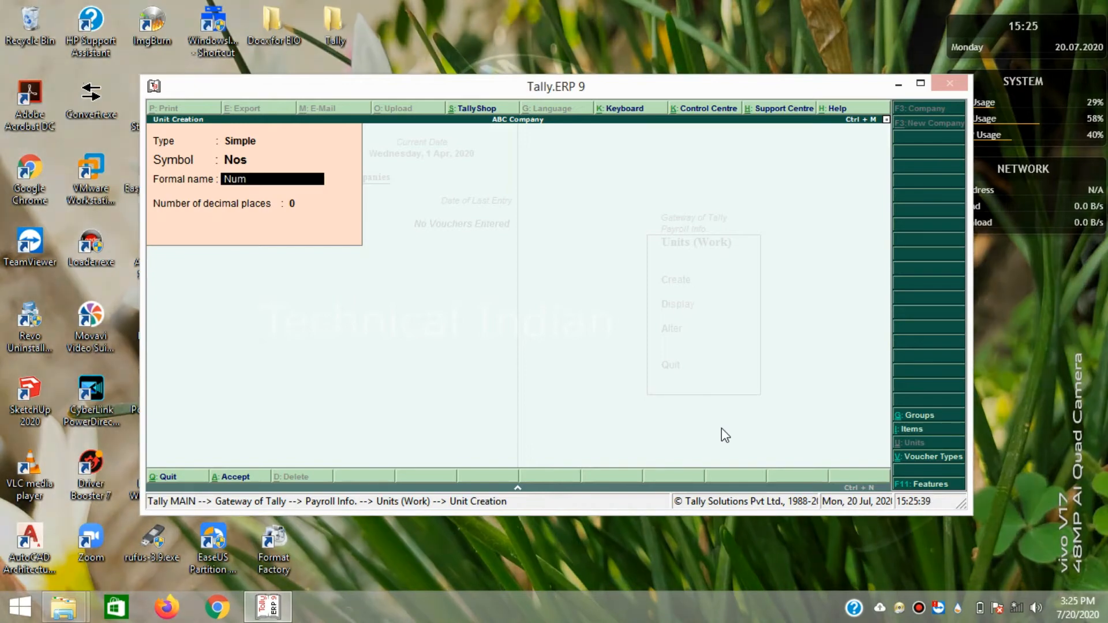
{"action": "key", "text": "Return"}
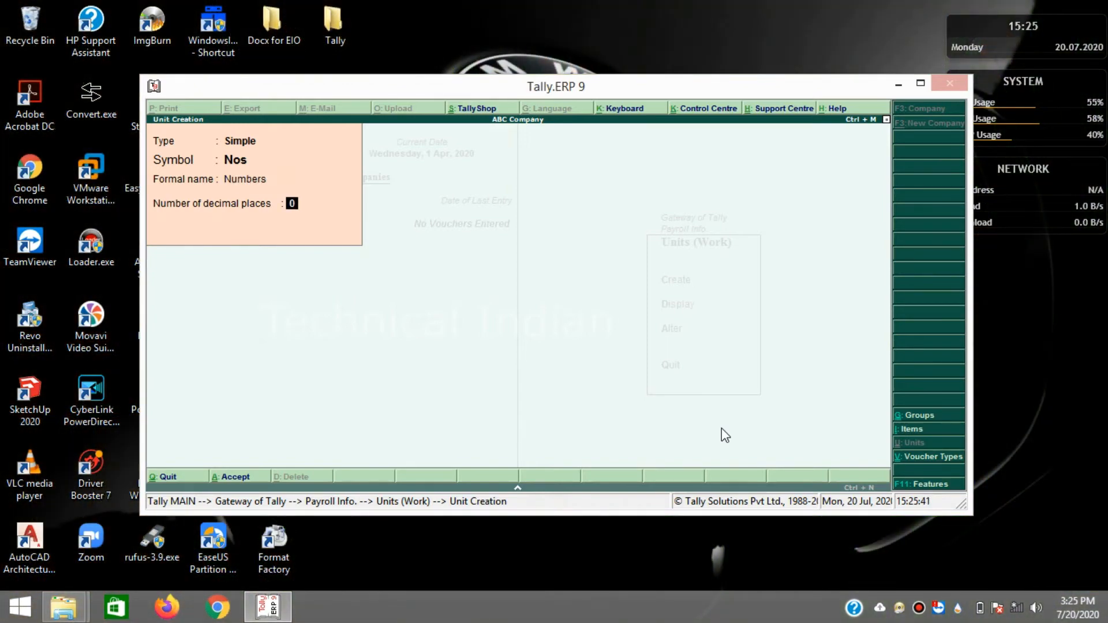
{"action": "key", "text": "Return"}
{"action": "key", "text": "Return"}
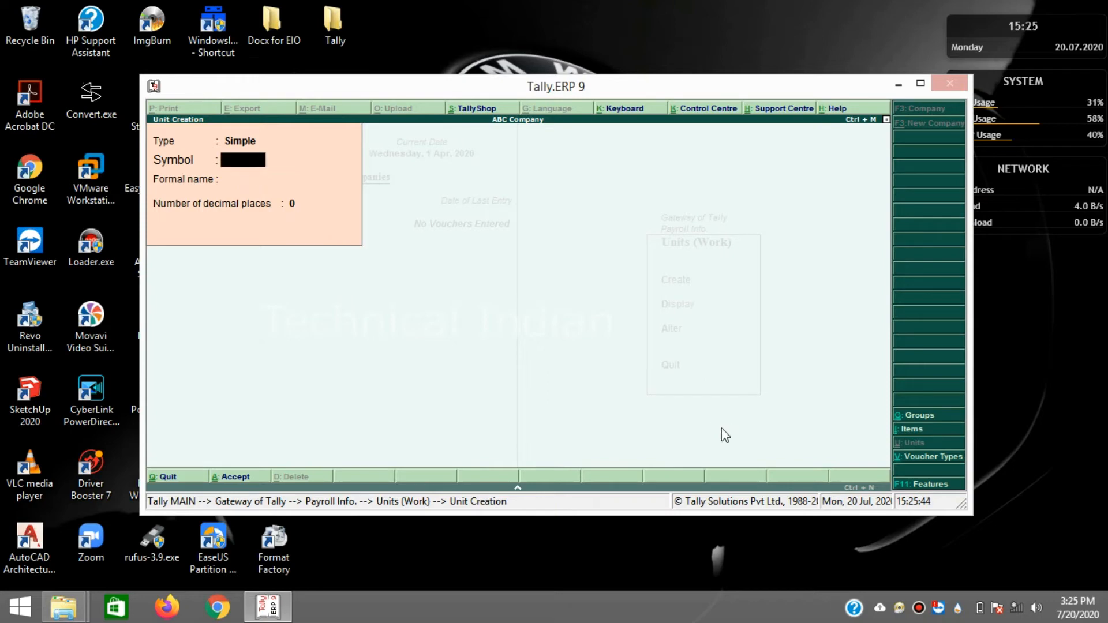
- Quit the blank unit creation form and return to Payroll Info
{"action": "key", "text": "Escape"}
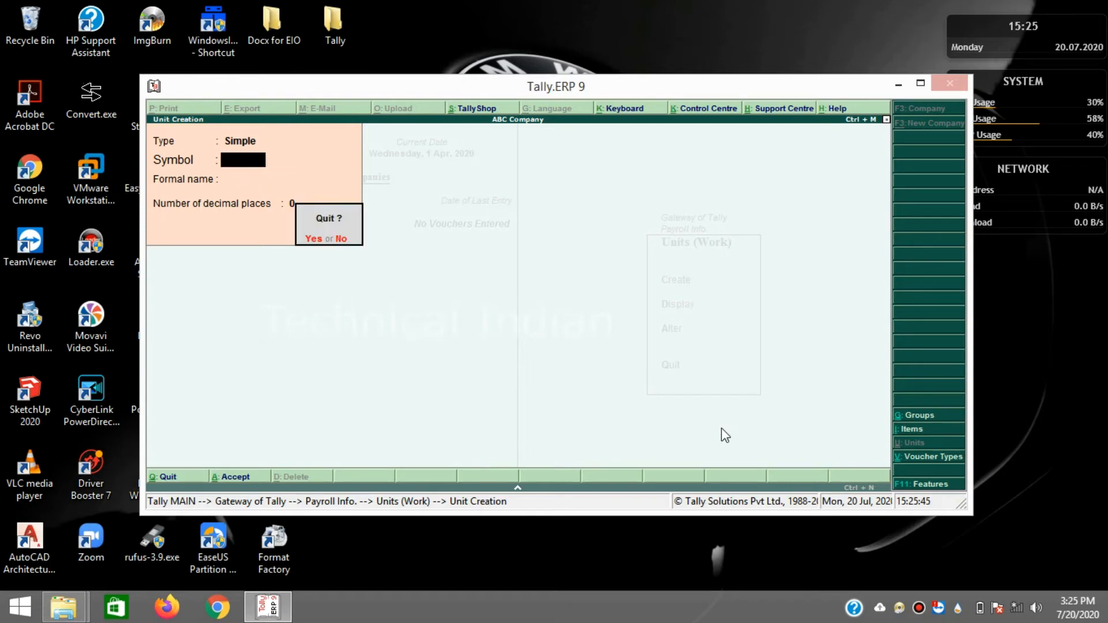
{"action": "key", "text": "Return"}
{"action": "key", "text": "Escape"}
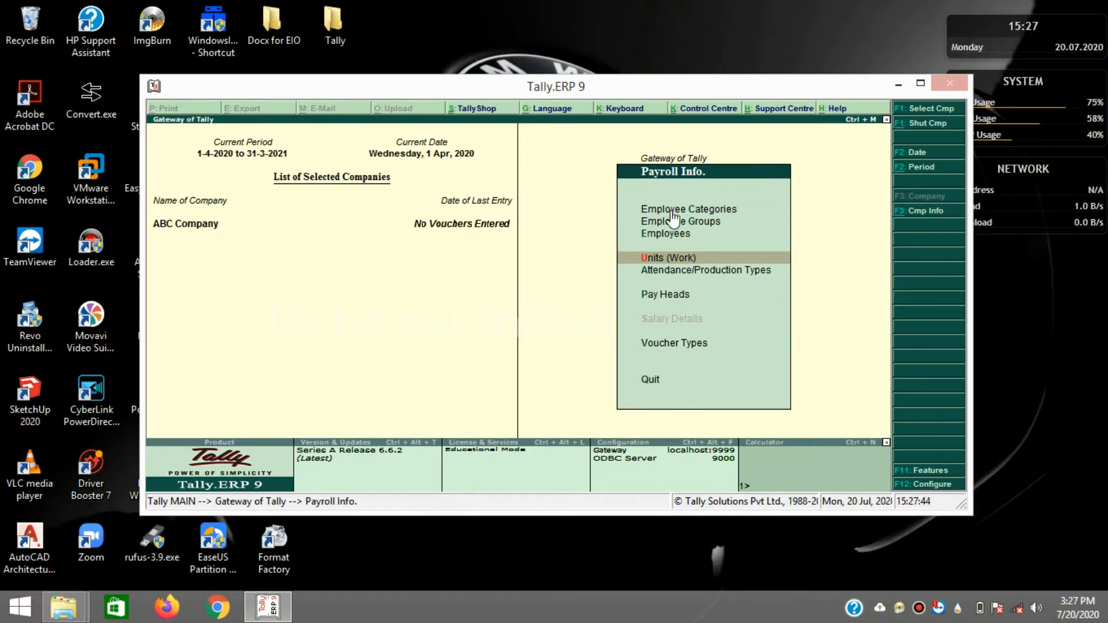
- Create employee group Purchase in Primary Cost Category under Primary and save it
{"action": "key", "text": "Up"}
{"action": "key", "text": "Up"}
{"action": "key", "text": "Down"}
{"action": "key", "text": "Down"}
{"action": "key", "text": "Up"}
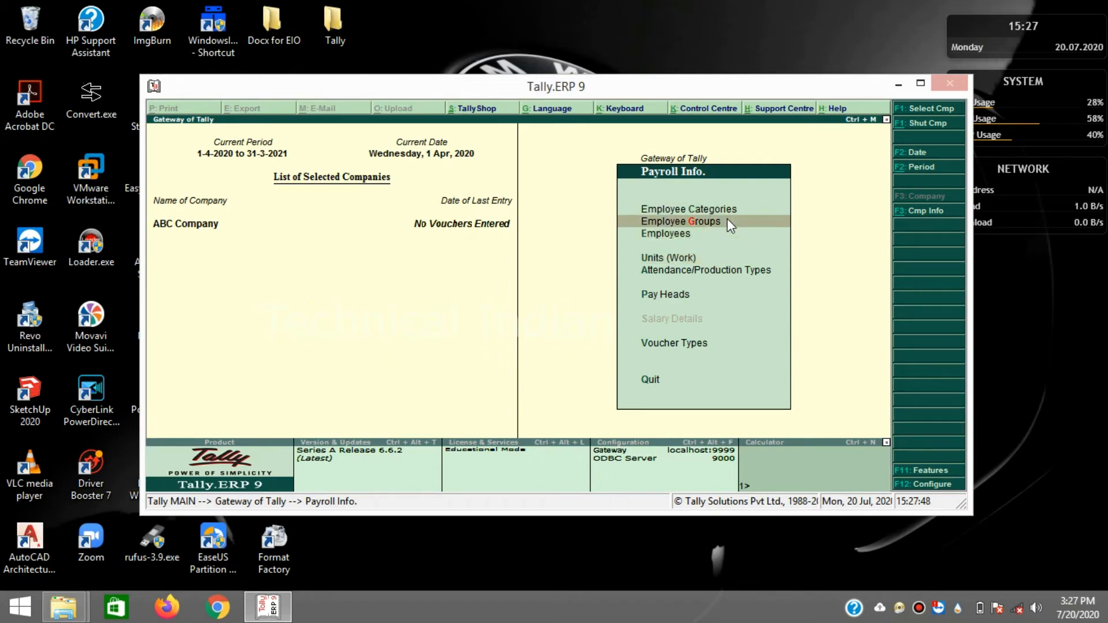
{"action": "left_click", "coordinate": [731, 225]}
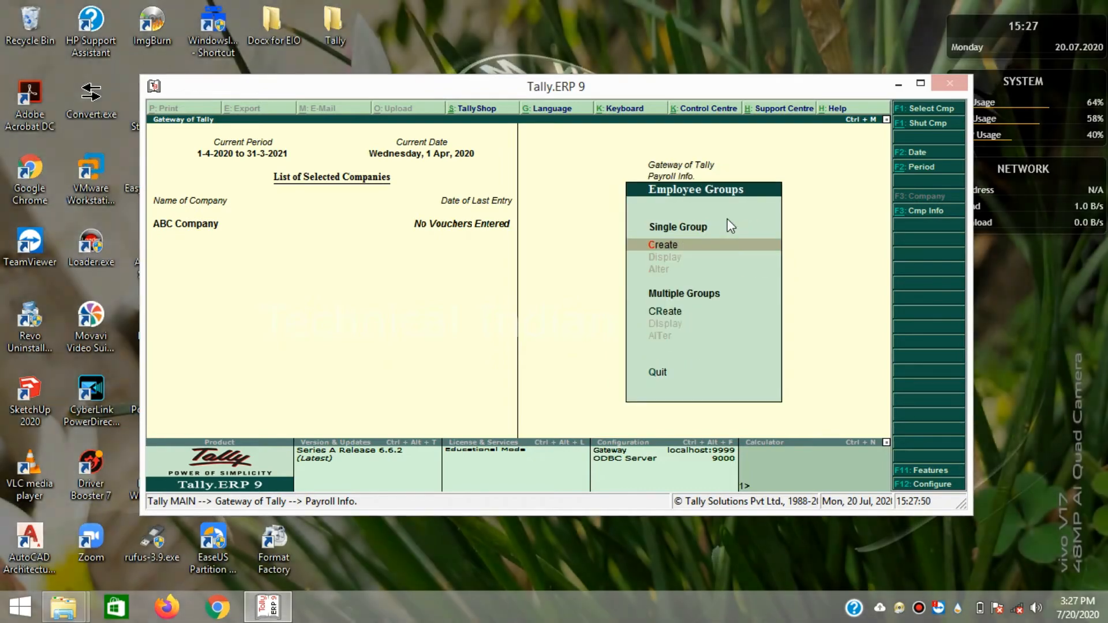
{"action": "left_click", "coordinate": [731, 226]}
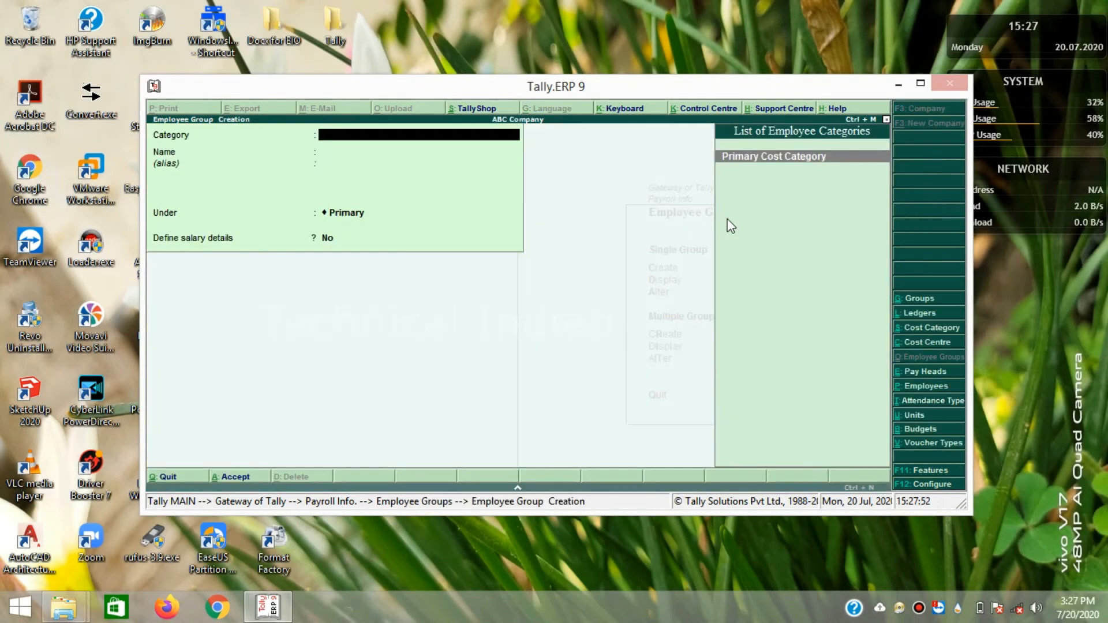
{"action": "key", "text": "Return"}
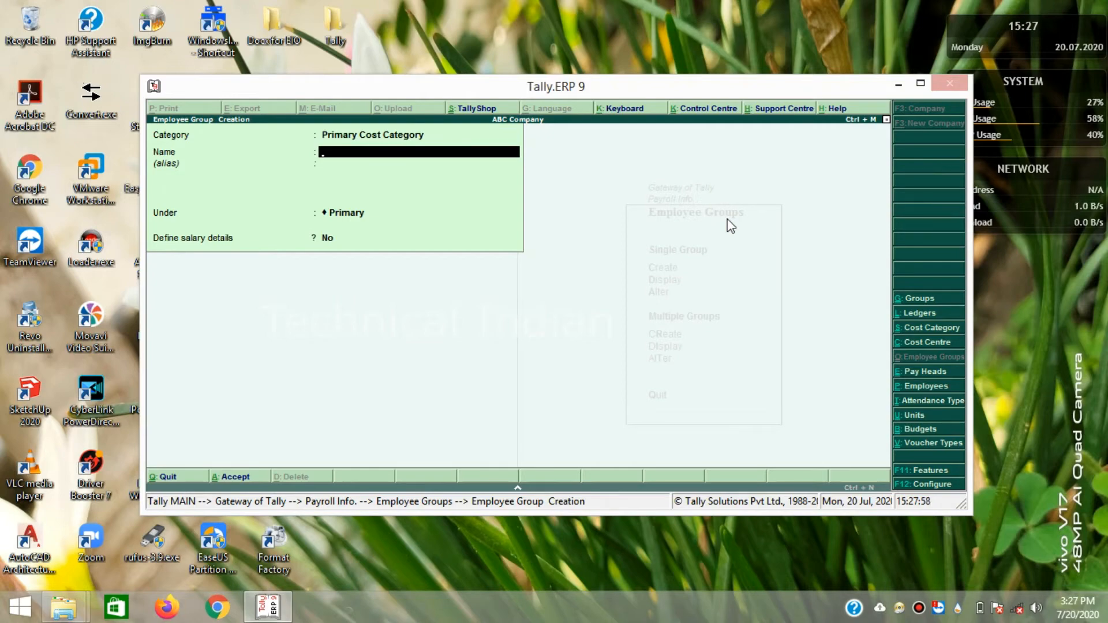
{"action": "type", "text": "Purch"}
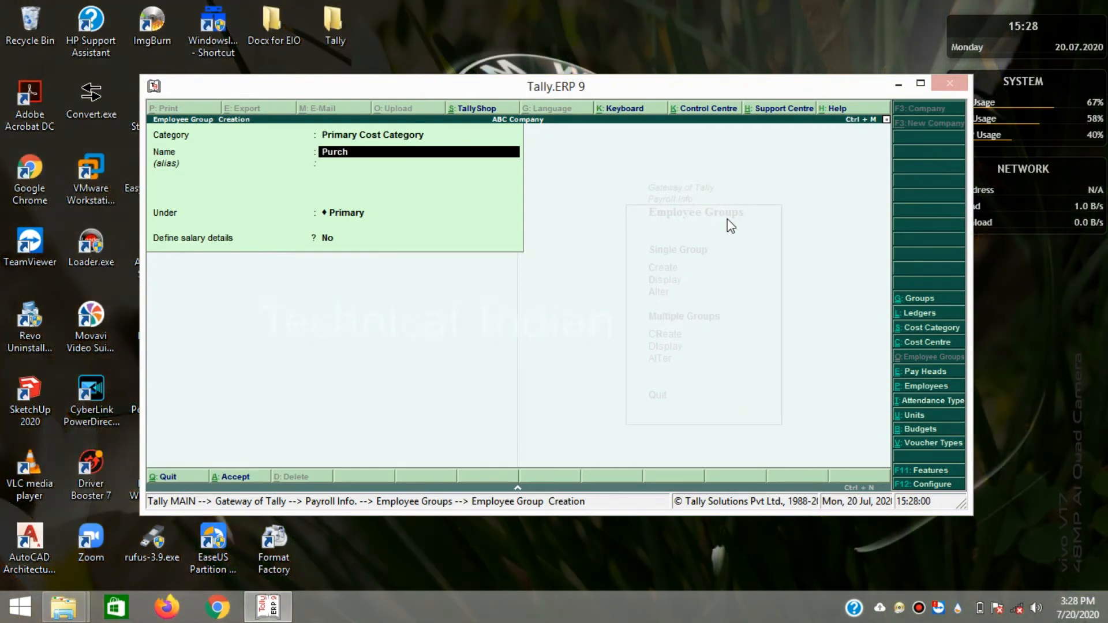
{"action": "type", "text": "ase"}
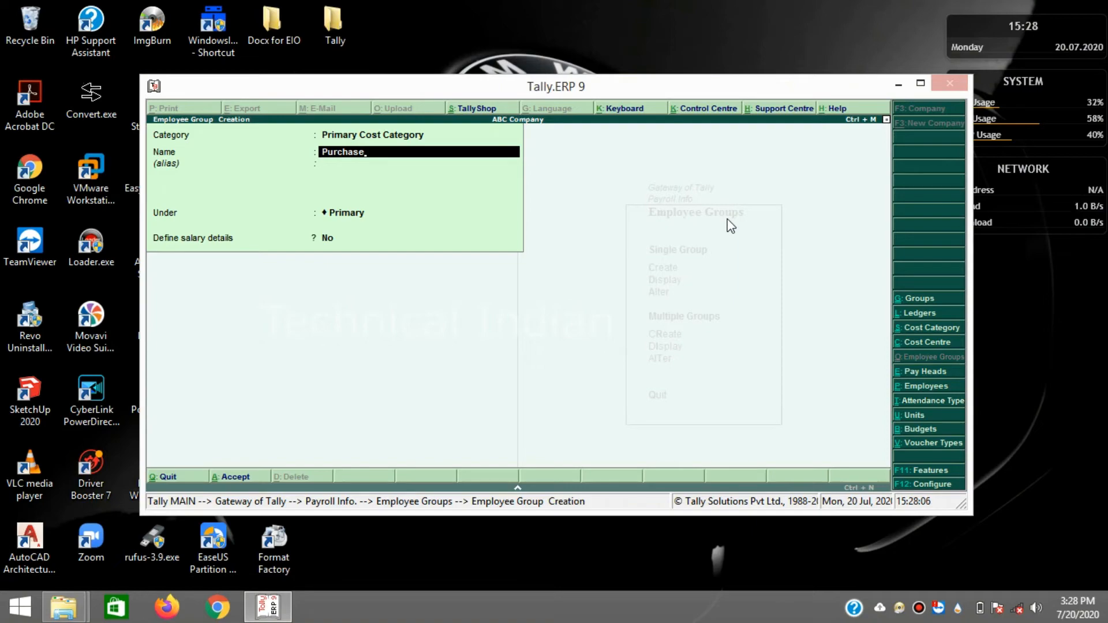
{"action": "key", "text": "Return"}
{"action": "key", "text": "Return"}
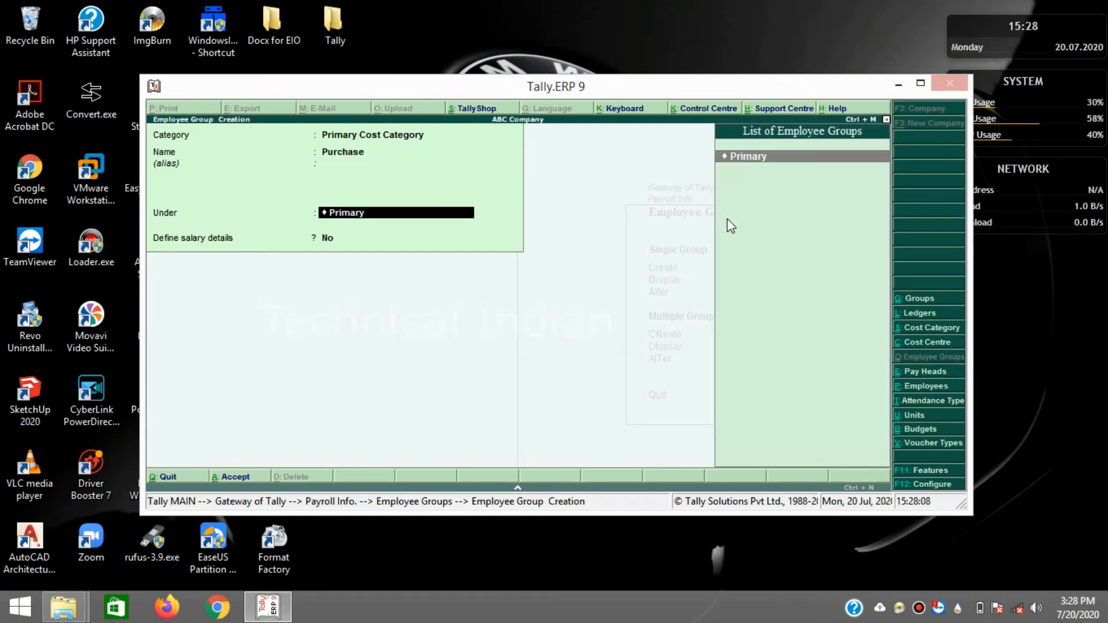
{"action": "key", "text": "Return"}
{"action": "key", "text": "Return"}
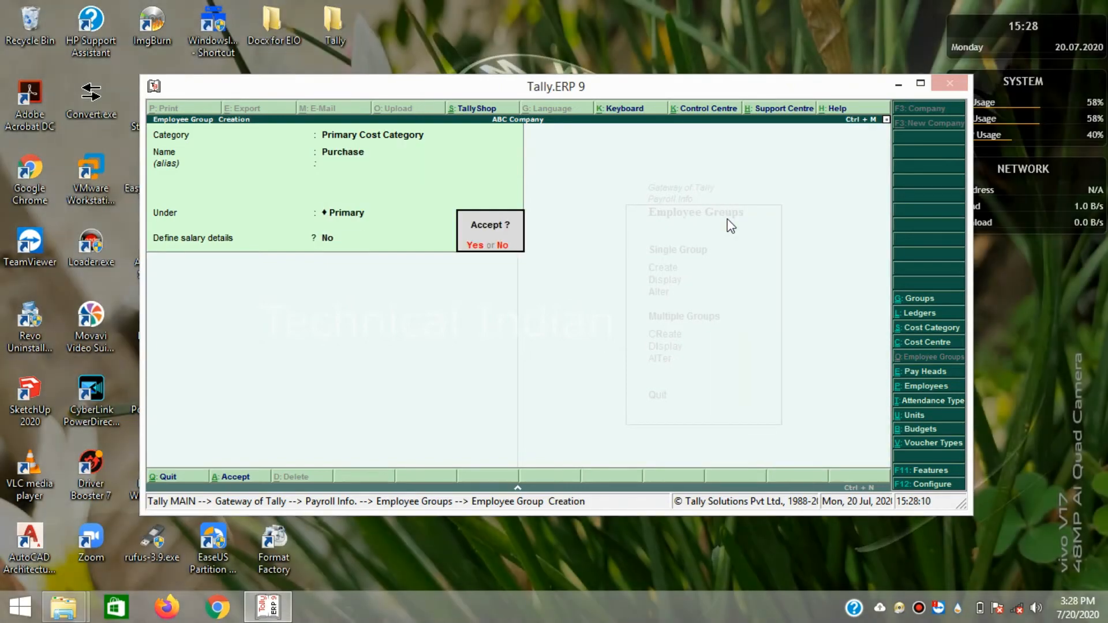
{"action": "key", "text": "Return"}
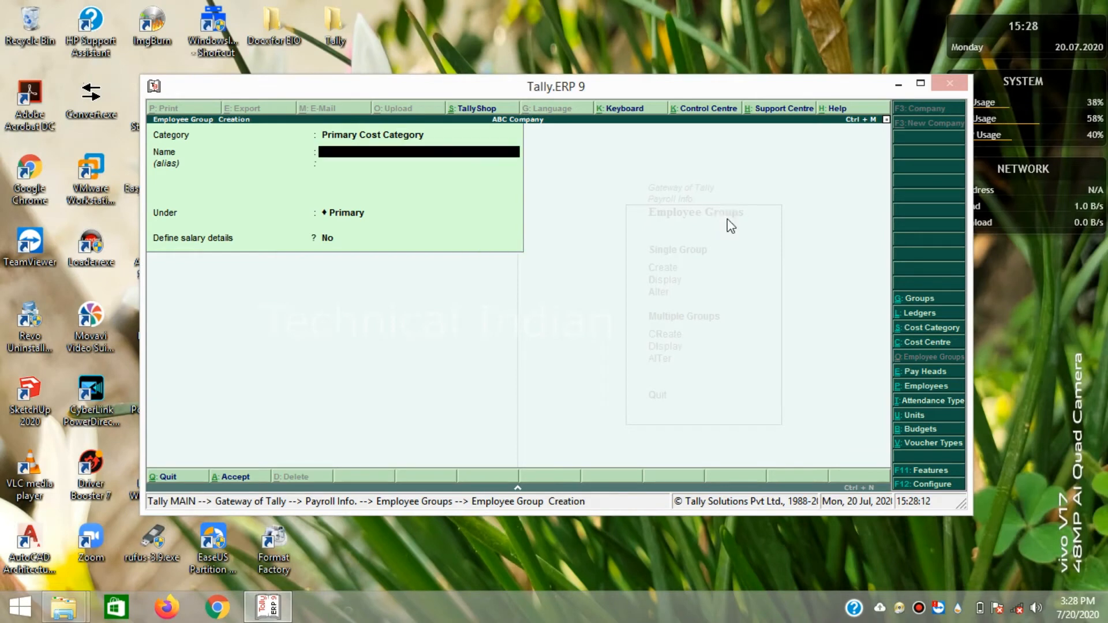
- Quit the blank group creation form and return to Payroll Info
{"action": "key", "text": "Escape"}
{"action": "key", "text": "Return"}
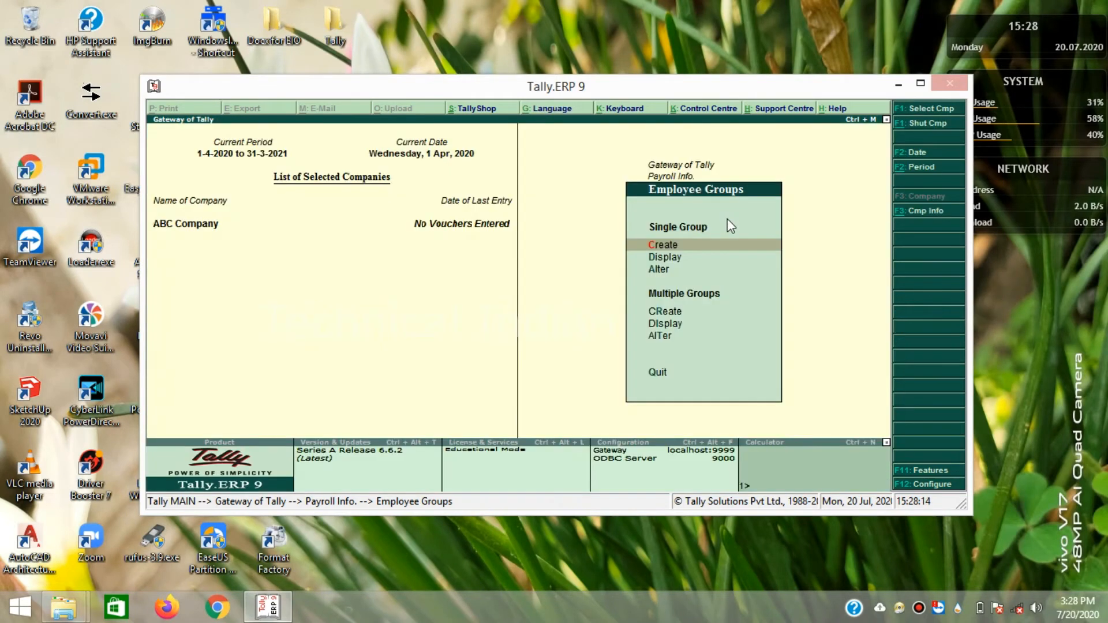
{"action": "key", "text": "Escape"}
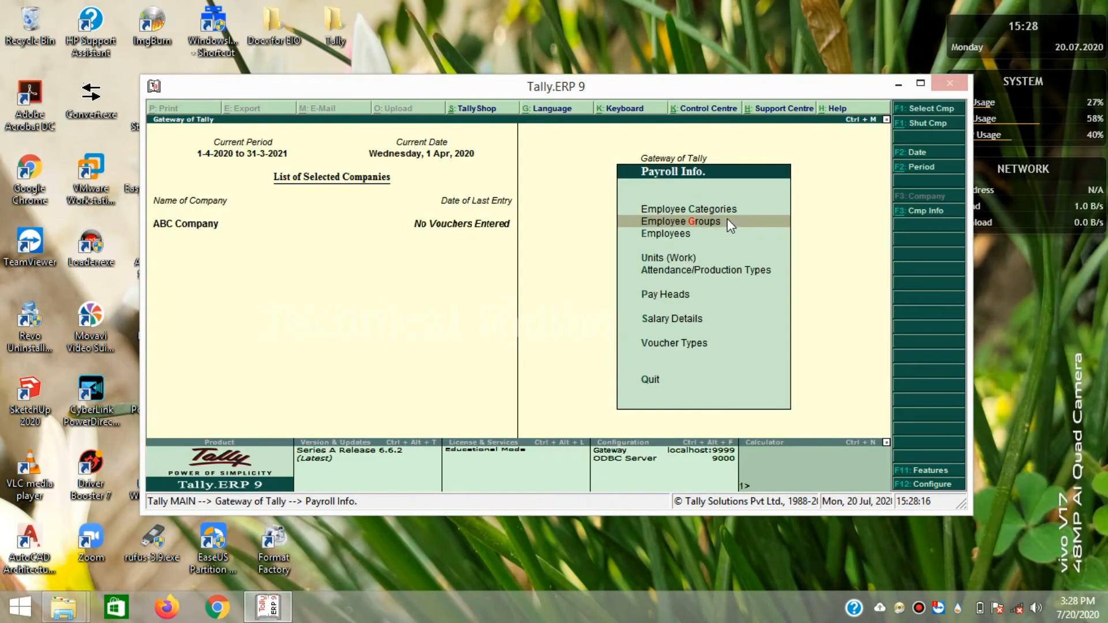
- Create employee category 'Purchase 1', allocating revenue items but not non-revenue items
{"action": "key", "text": "Up"}
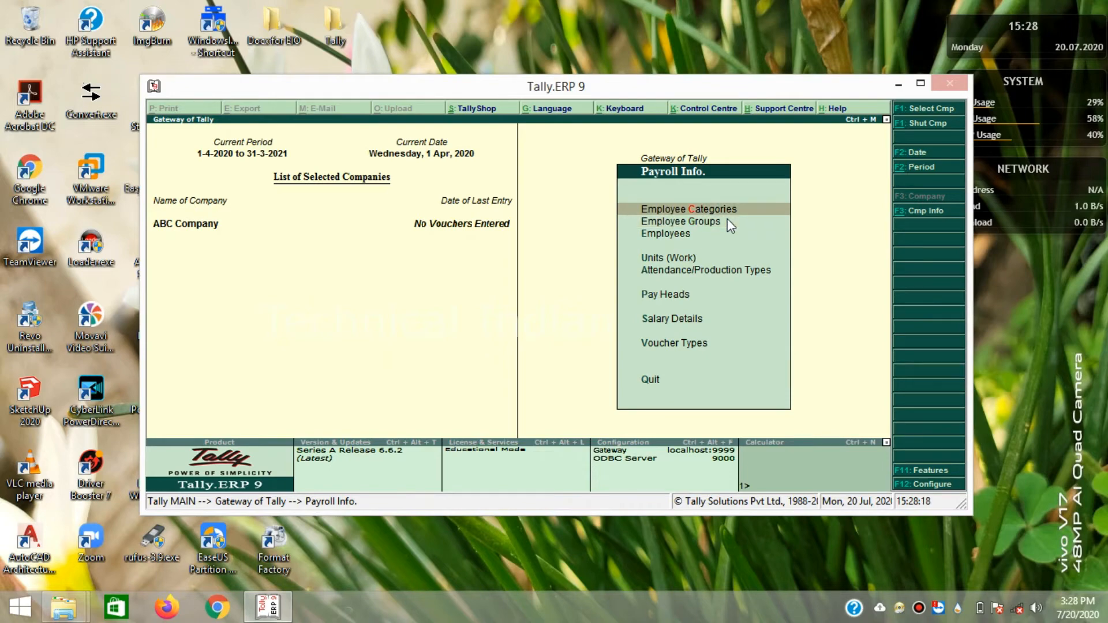
{"action": "key", "text": "Return"}
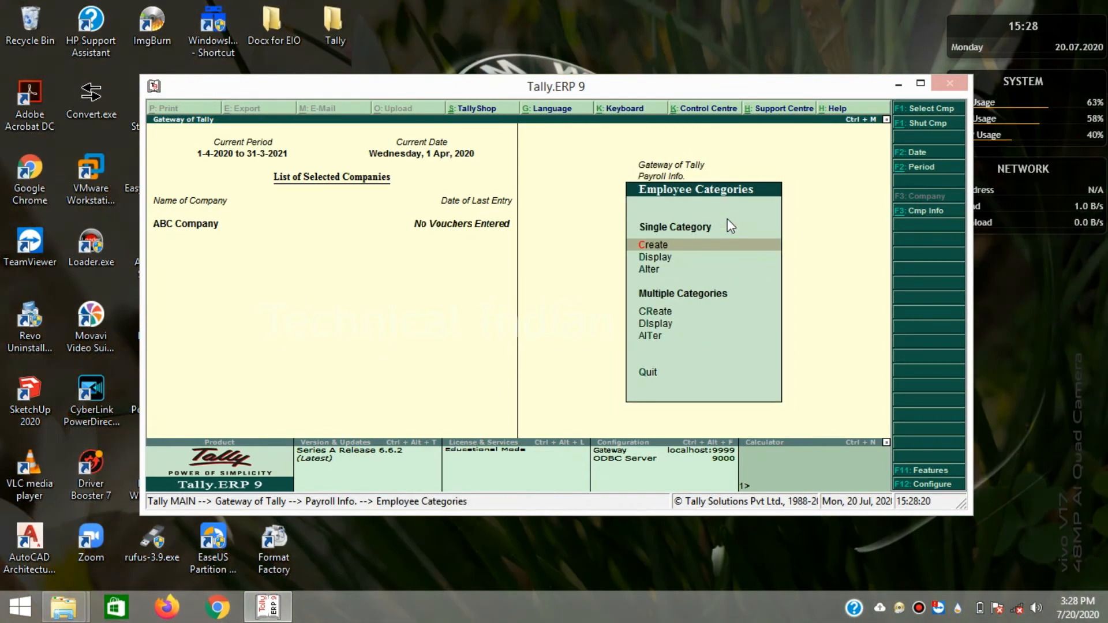
{"action": "key", "text": "Return"}
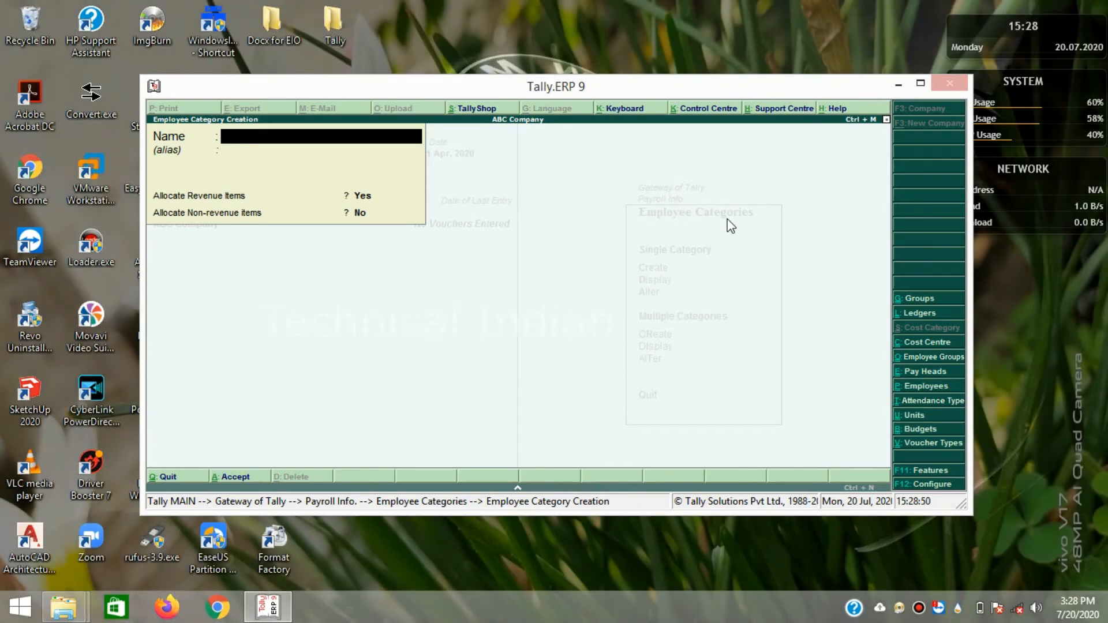
{"action": "type", "text": "Purchase"}
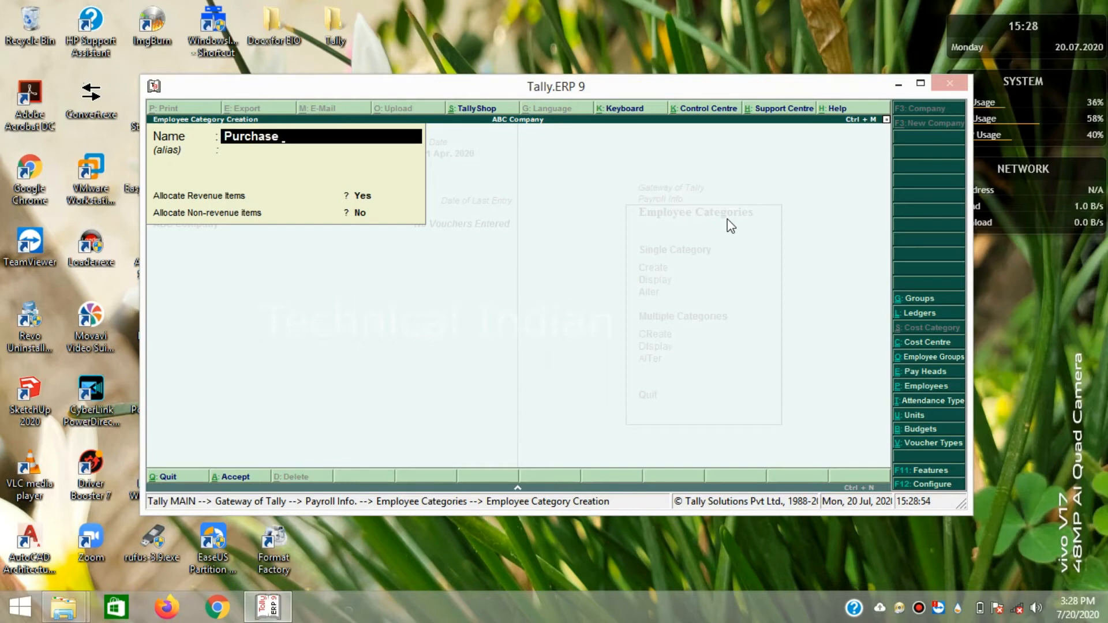
{"action": "type", "text": " 1"}
{"action": "key", "text": "Return"}
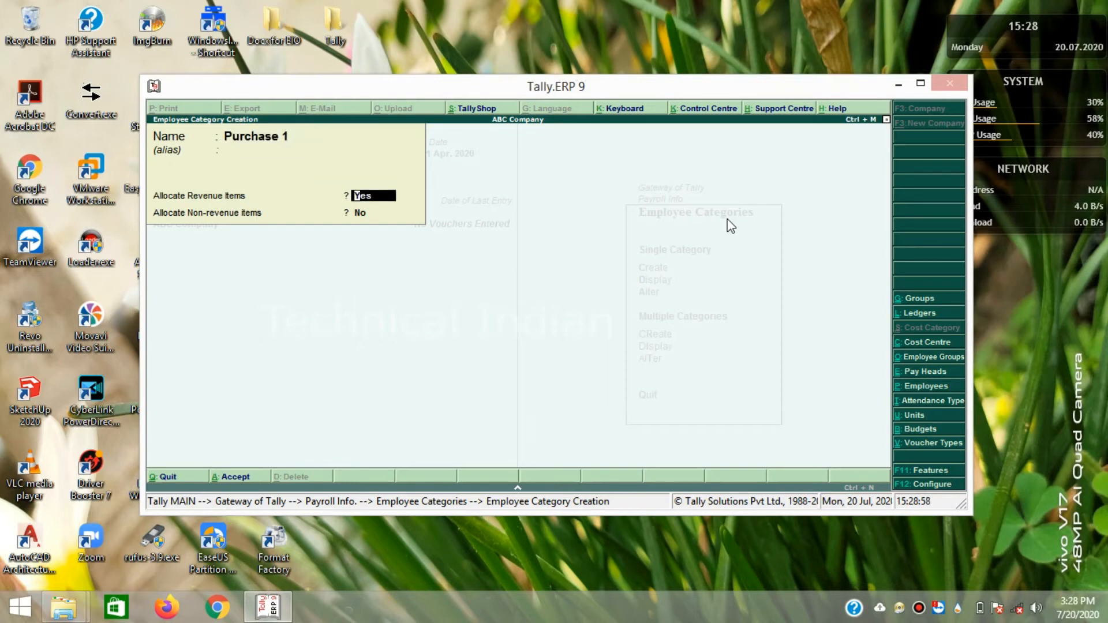
{"action": "key", "text": "Return"}
{"action": "key", "text": "Return"}
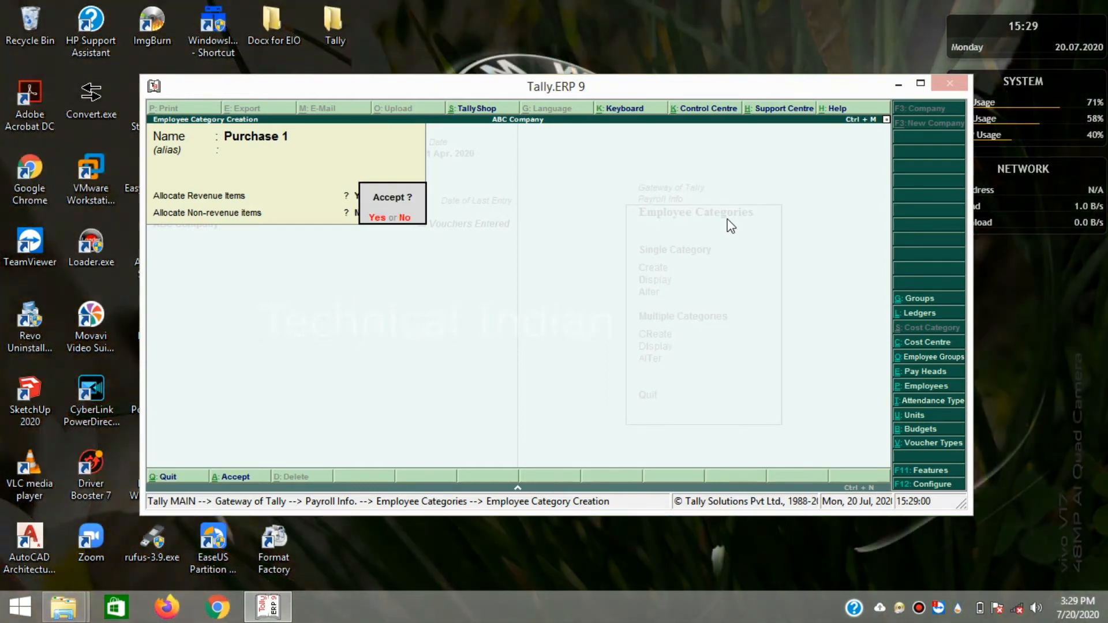
{"action": "key", "text": "Return"}
{"action": "key", "text": "Escape"}
{"action": "key", "text": "Return"}
- Create 'Employee 1' under Primary with joining date 1-Apr-2020 and default remaining fields
{"action": "key", "text": "Escape"}
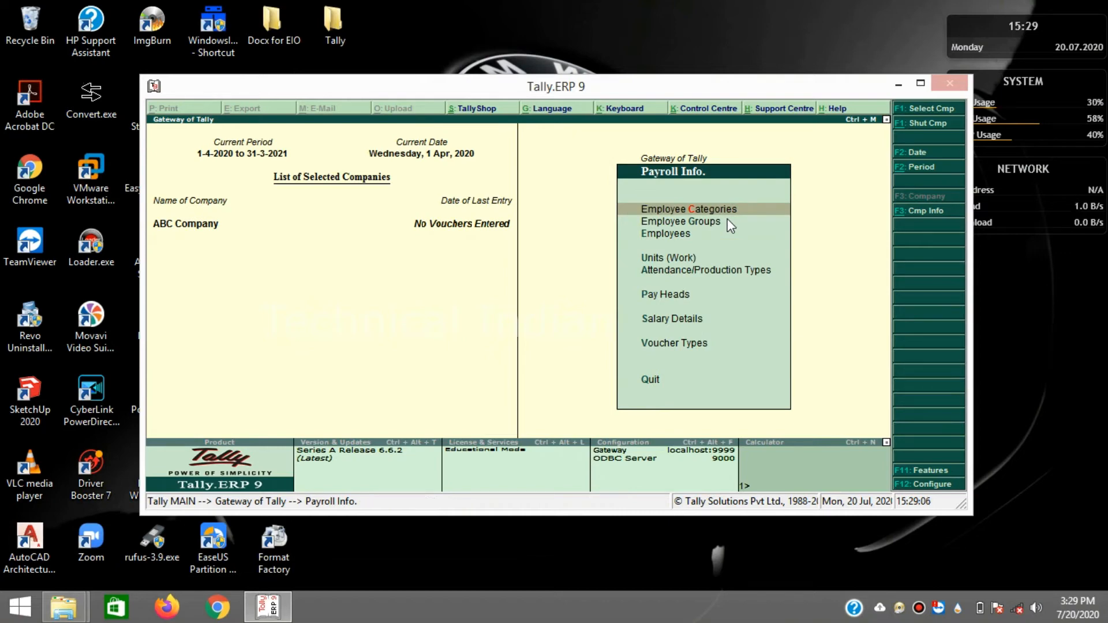
{"action": "key", "text": "Down"}
{"action": "key", "text": "Down"}
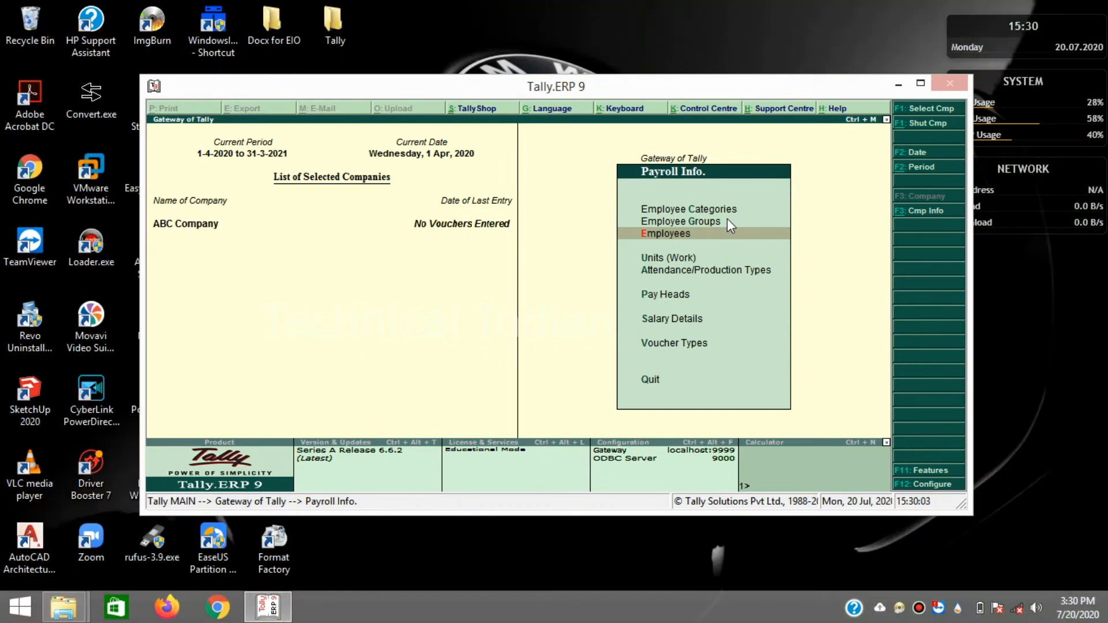
{"action": "key", "text": "Return"}
{"action": "key", "text": "Return"}
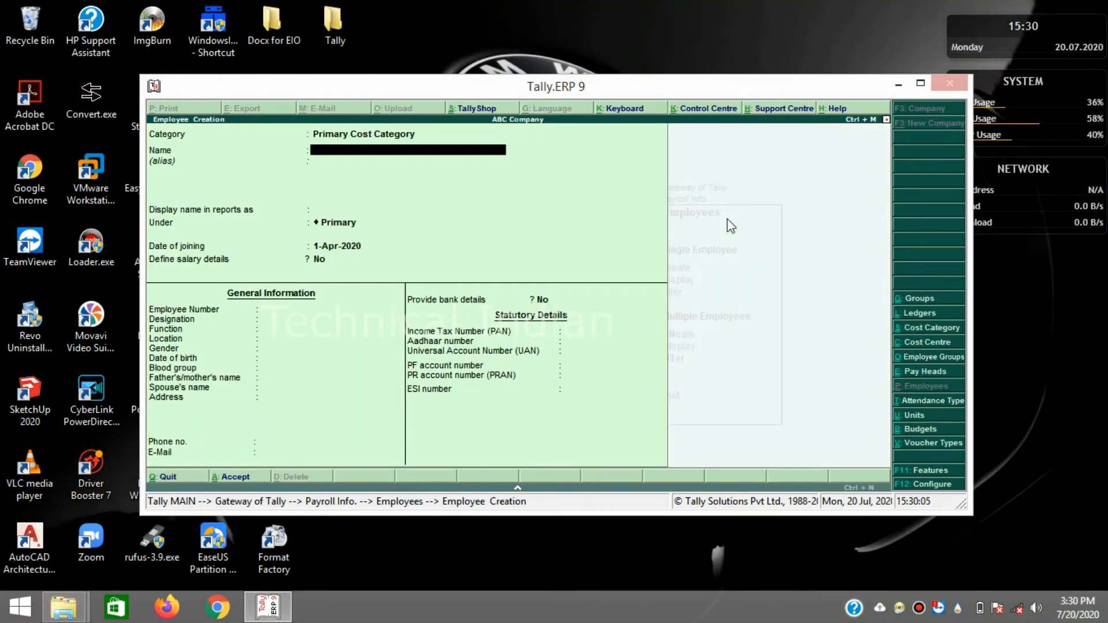
{"action": "type", "text": "Employee 1"}
{"action": "key", "text": "Return"}
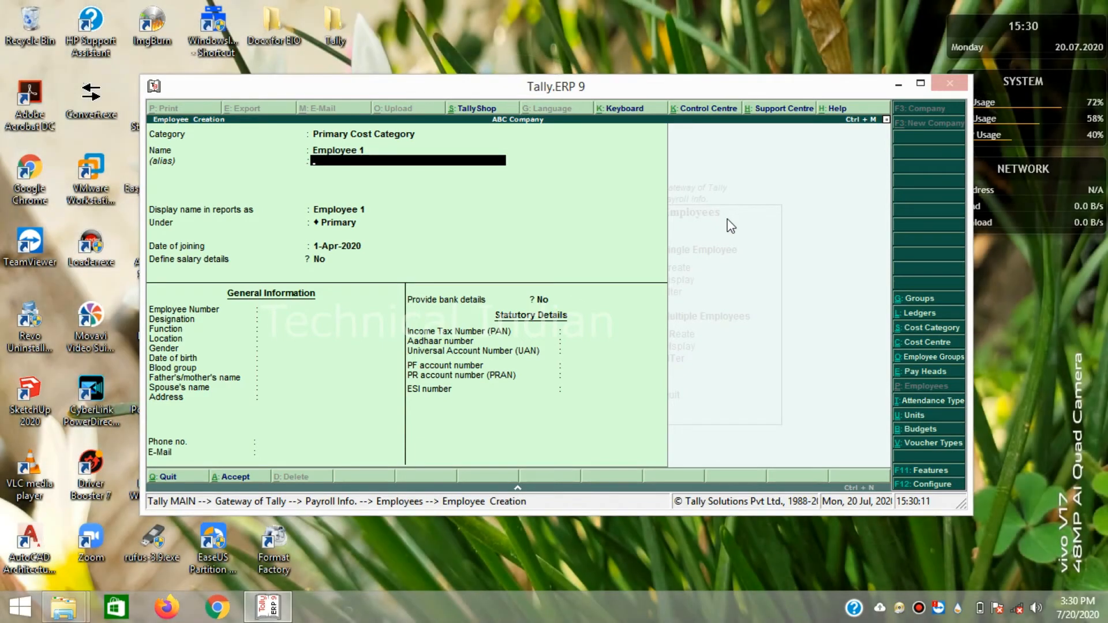
{"action": "key", "text": "Return"}
{"action": "key", "text": "Return"}
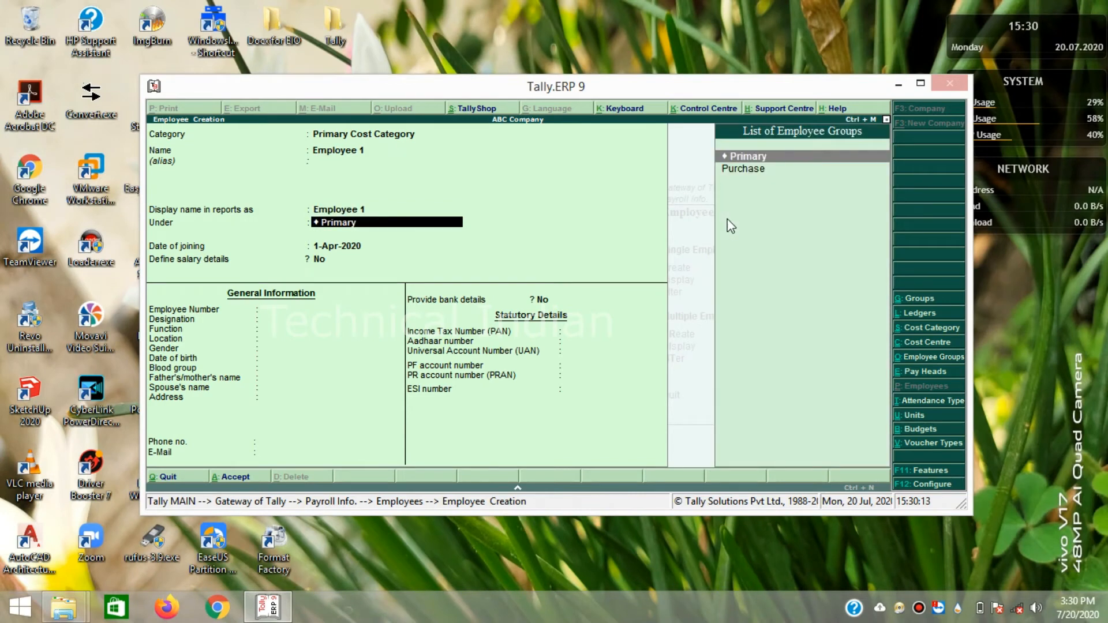
{"action": "key", "text": "Return"}
{"action": "key", "text": "Return"}
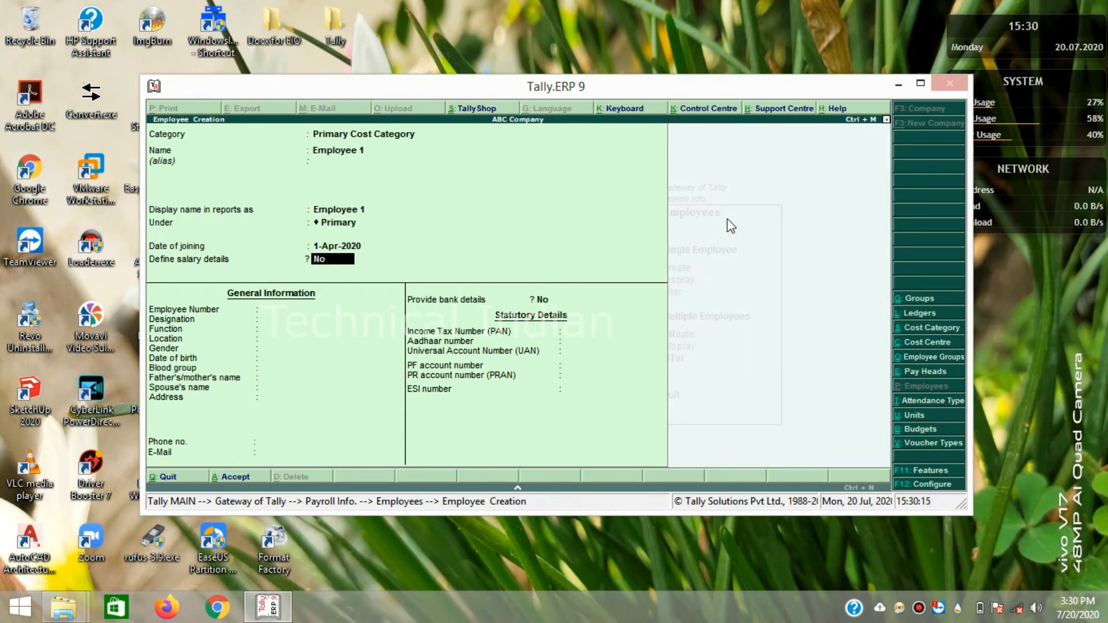
{"action": "key", "text": "Return"}
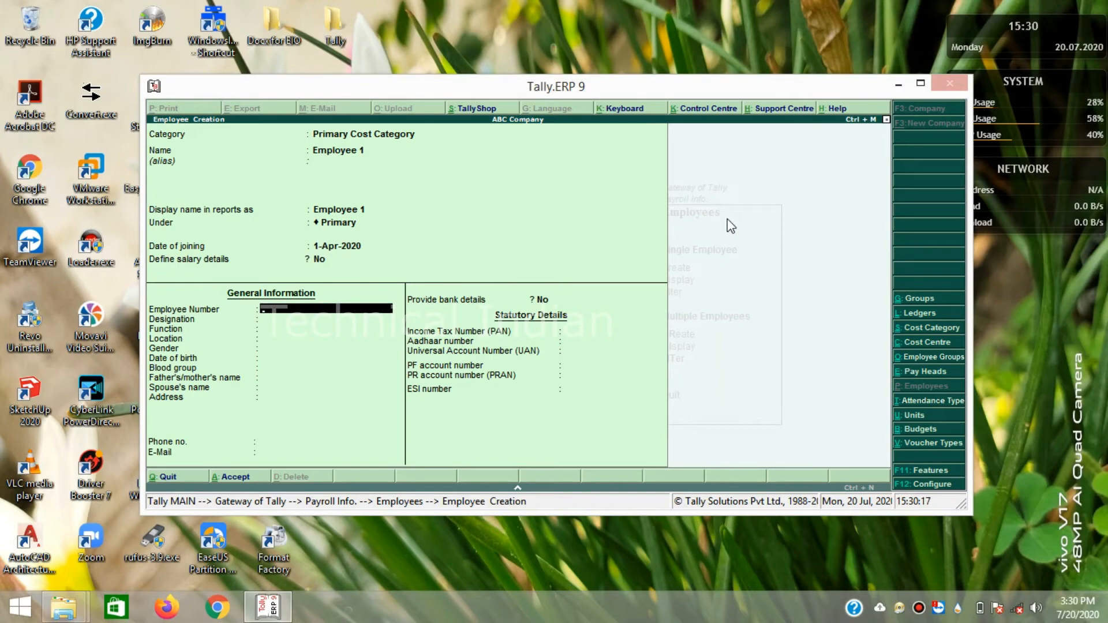
{"action": "key", "text": "Return"}
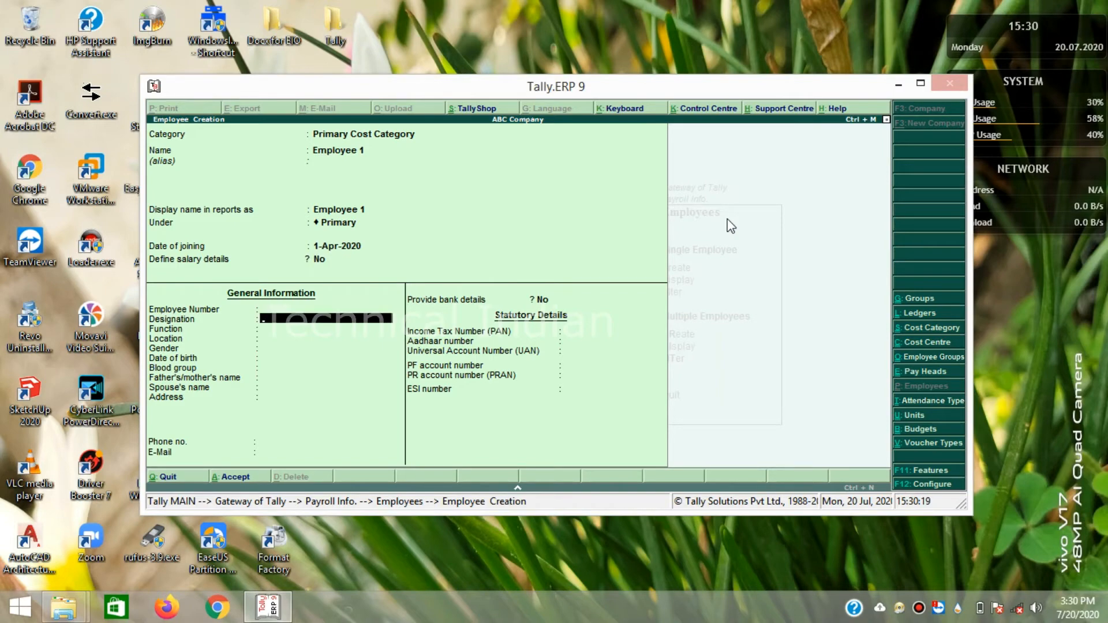
{"action": "key", "text": "Return"}
{"action": "key", "text": "Return"}
{"action": "key", "text": "Return"}
{"action": "key", "text": "Return"}
{"action": "key", "text": "Return"}
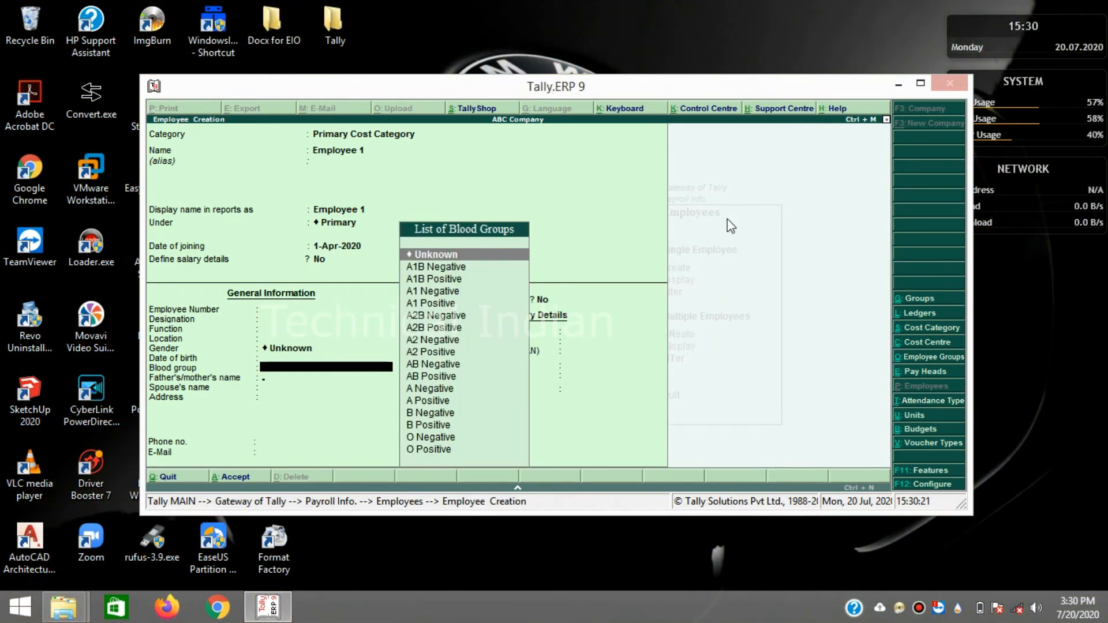
{"action": "key", "text": "Return"}
{"action": "key", "text": "Return"}
{"action": "key", "text": "Return"}
{"action": "key", "text": "Return"}
{"action": "key", "text": "Return"}
{"action": "key", "text": "Return"}
{"action": "key", "text": "Return"}
{"action": "key", "text": "Return"}
{"action": "key", "text": "Return"}
{"action": "key", "text": "Return"}
{"action": "key", "text": "Return"}
{"action": "key", "text": "Return"}
{"action": "key", "text": "Return"}
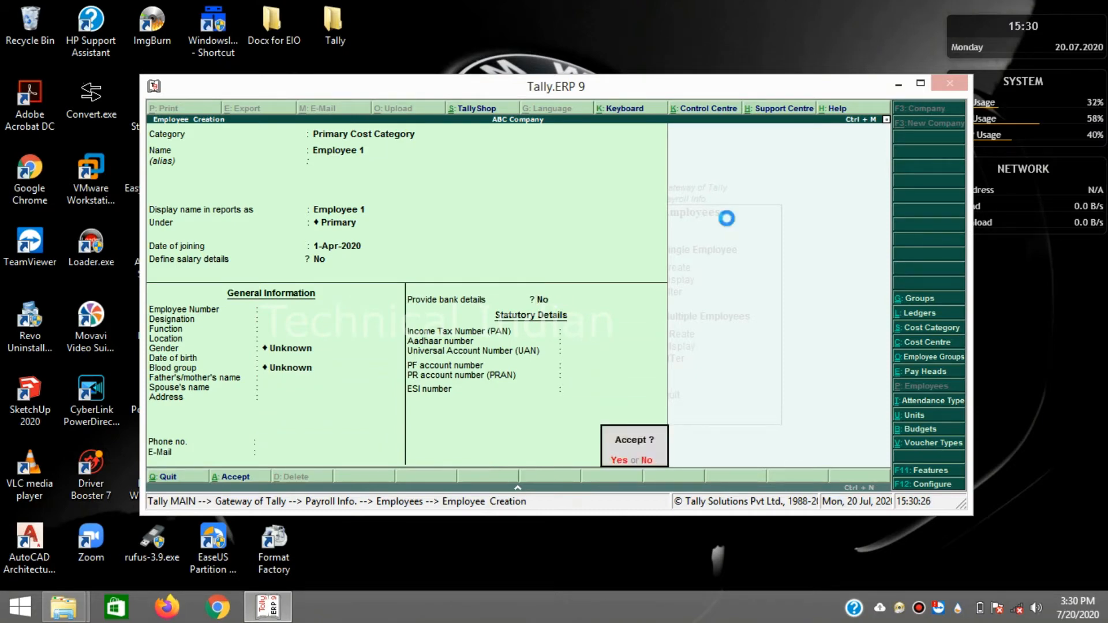
{"action": "key", "text": "Return"}
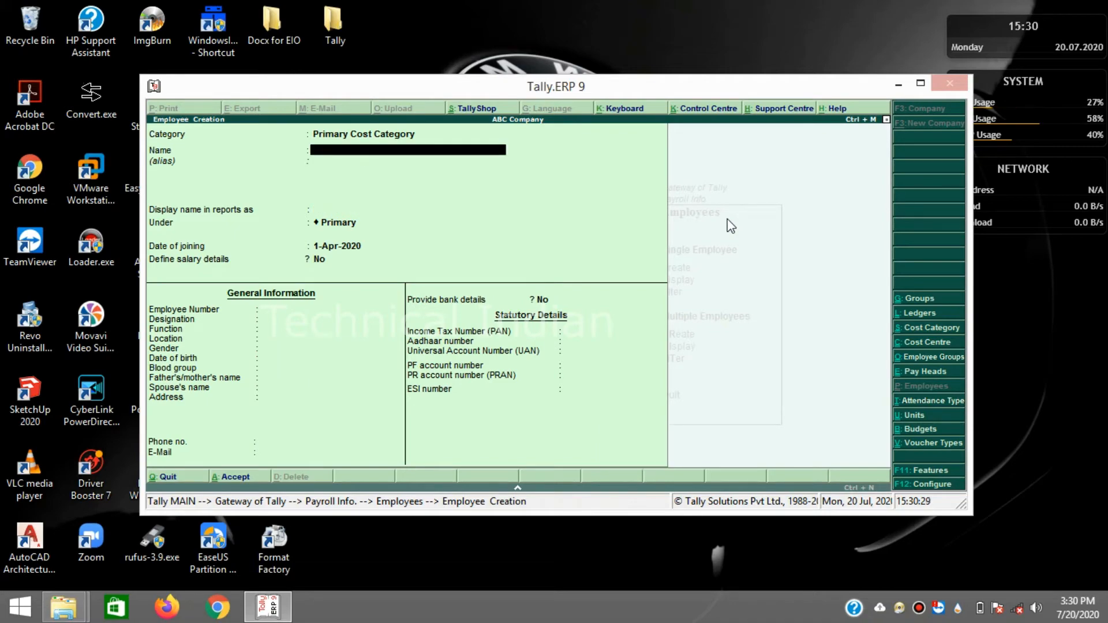
- Create 'Employee 2' with the same defaults, then return to the Payroll Info menu
{"action": "type", "text": "Emp"}
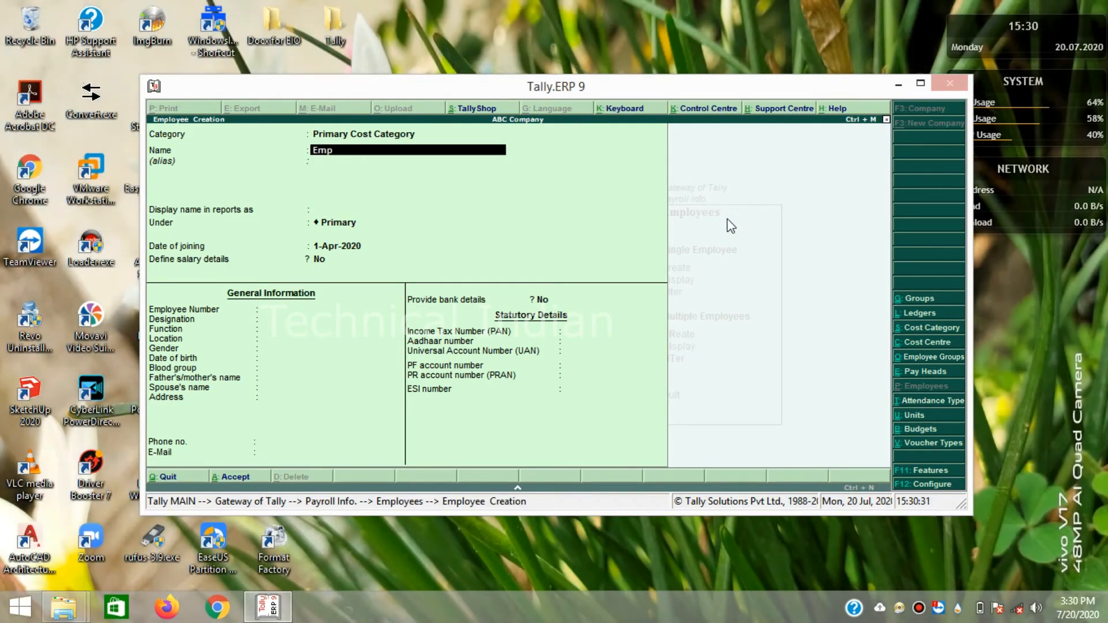
{"action": "type", "text": "lor"}
{"action": "type", "text": "yee 2"}
{"action": "key", "text": "Return"}
{"action": "key", "text": "Return"}
{"action": "key", "text": "Return"}
{"action": "key", "text": "Return"}
{"action": "key", "text": "Return"}
{"action": "key", "text": "Return"}
{"action": "key", "text": "Return"}
{"action": "key", "text": "Return"}
{"action": "key", "text": "Return"}
{"action": "key", "text": "Return"}
{"action": "key", "text": "Return"}
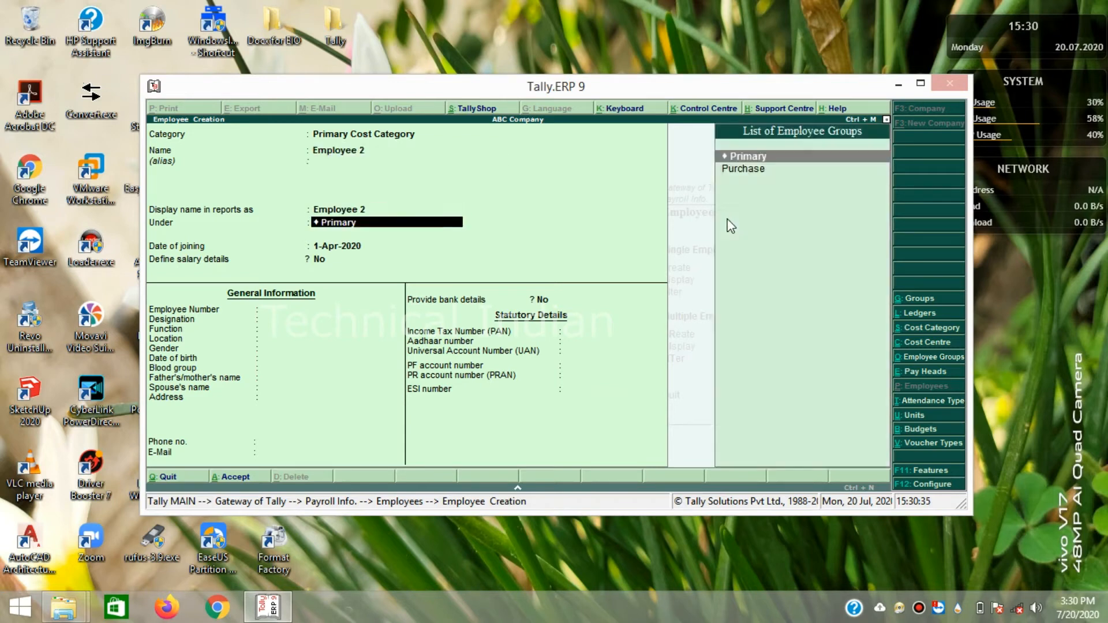
{"action": "key", "text": "Return"}
{"action": "key", "text": "Return"}
{"action": "key", "text": "Return"}
{"action": "key", "text": "Return"}
{"action": "key", "text": "Return"}
{"action": "key", "text": "Return"}
{"action": "key", "text": "Return"}
{"action": "key", "text": "Return"}
{"action": "key", "text": "Return"}
{"action": "key", "text": "Return"}
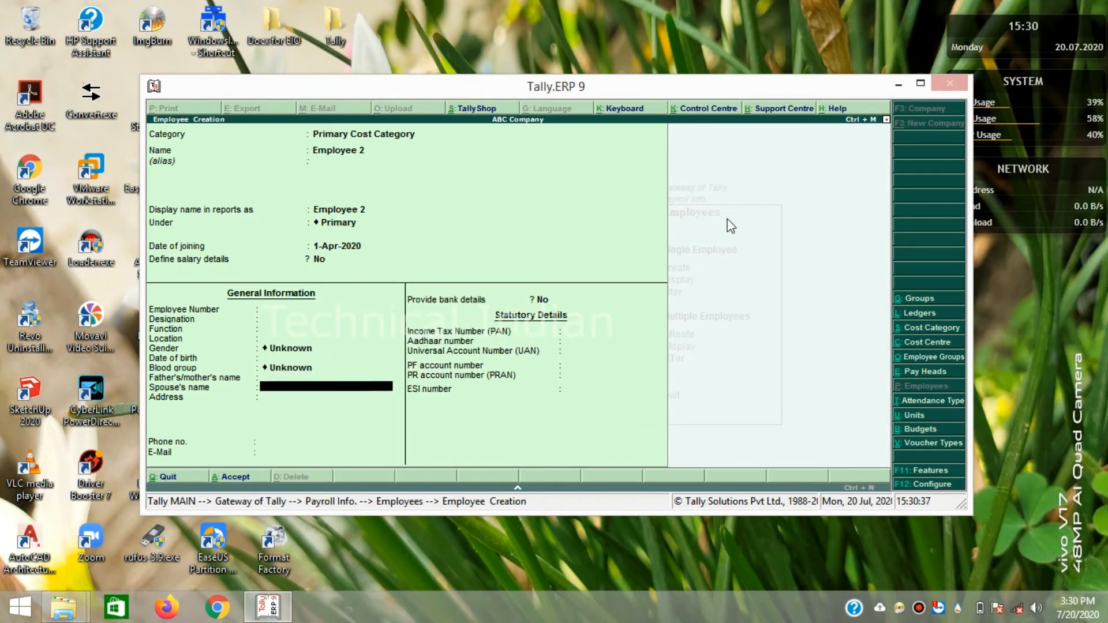
{"action": "key", "text": "Return"}
{"action": "key", "text": "Return"}
{"action": "key", "text": "Return"}
{"action": "key", "text": "Return"}
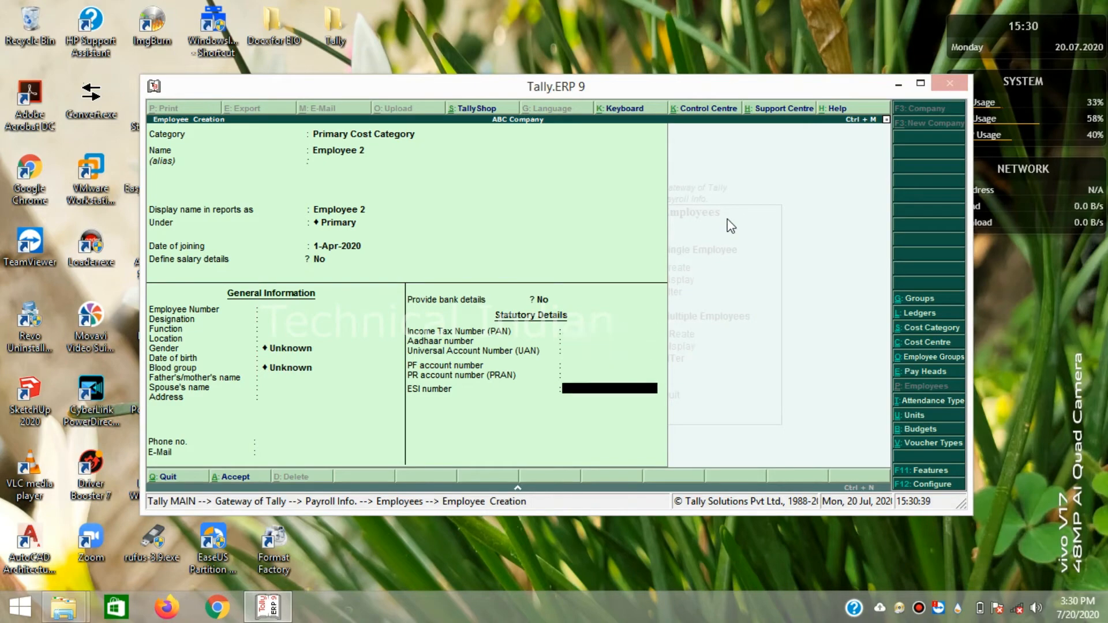
{"action": "key", "text": "Return"}
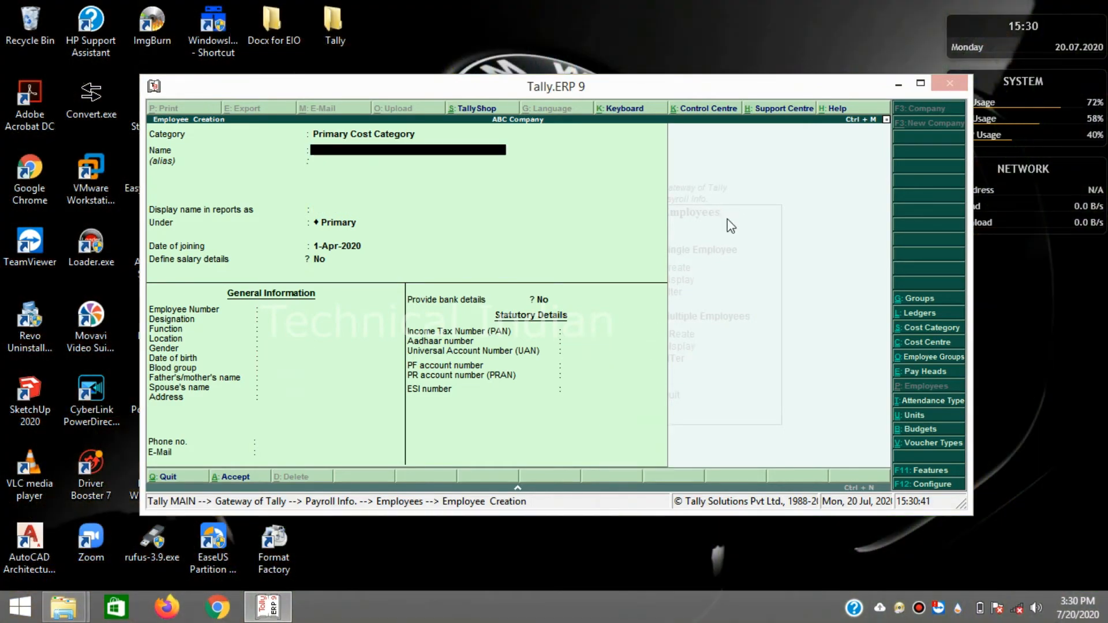
{"action": "key", "text": "Escape"}
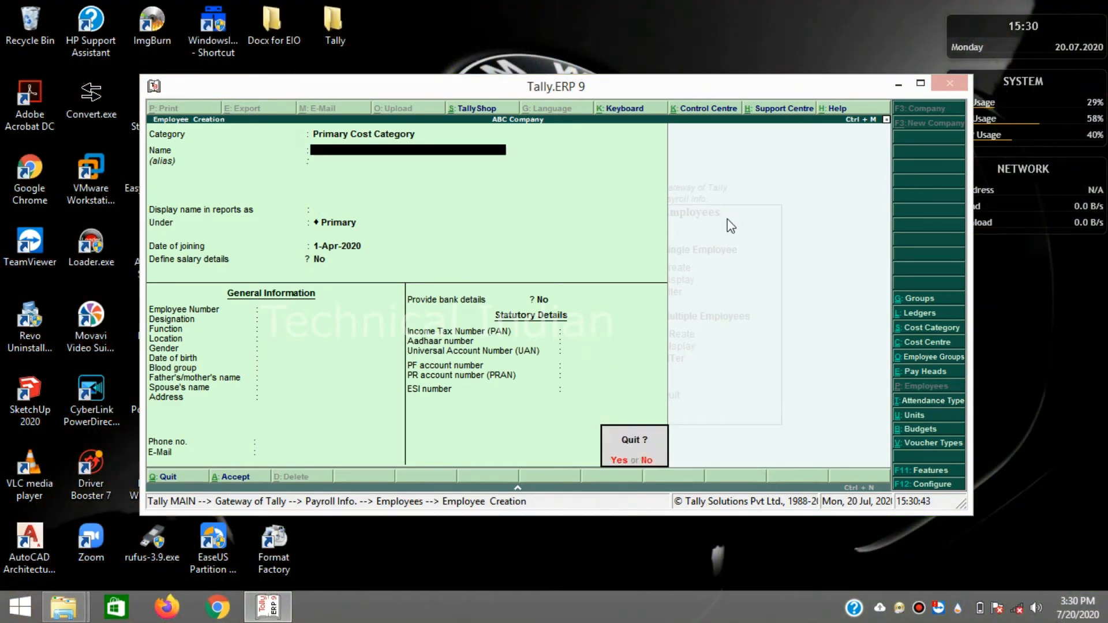
{"action": "key", "text": "y"}
{"action": "key", "text": "Escape"}
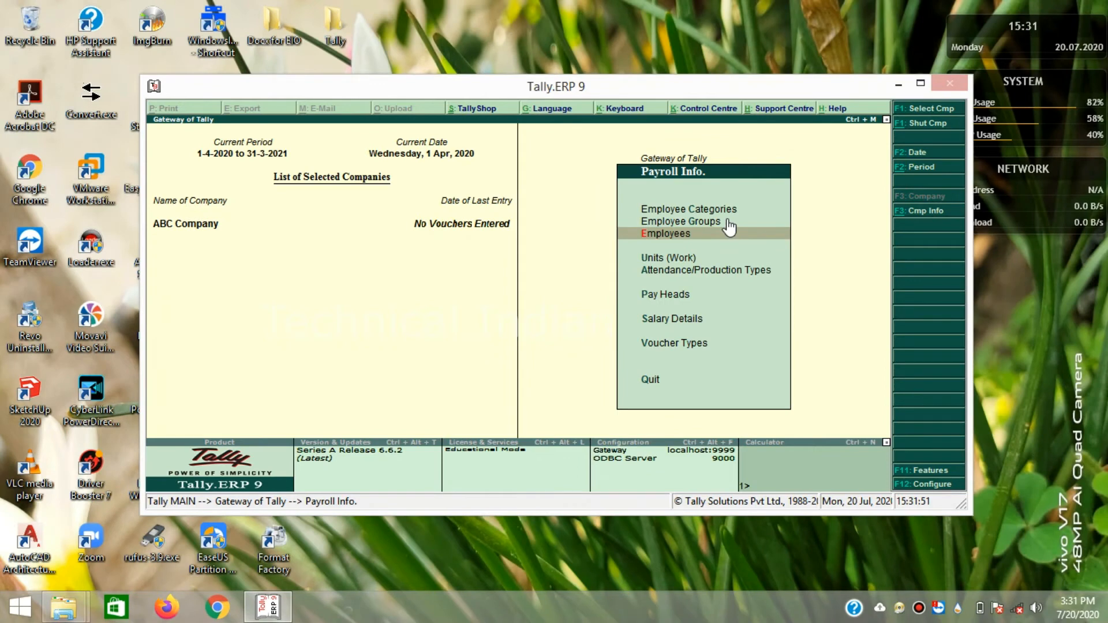
{"action": "key", "text": "Down"}
{"action": "key", "text": "Down"}
- Create attendance type 'Absent' under Primary as Attendance / Leave with Pay, counted in Days
{"action": "key", "text": "Return"}
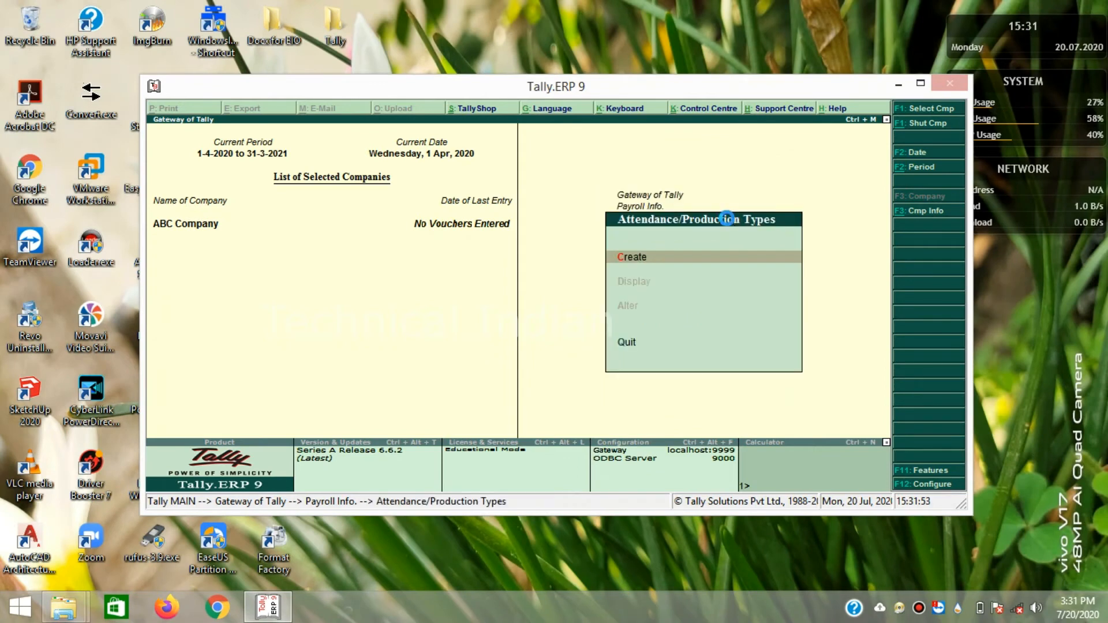
{"action": "key", "text": "Return"}
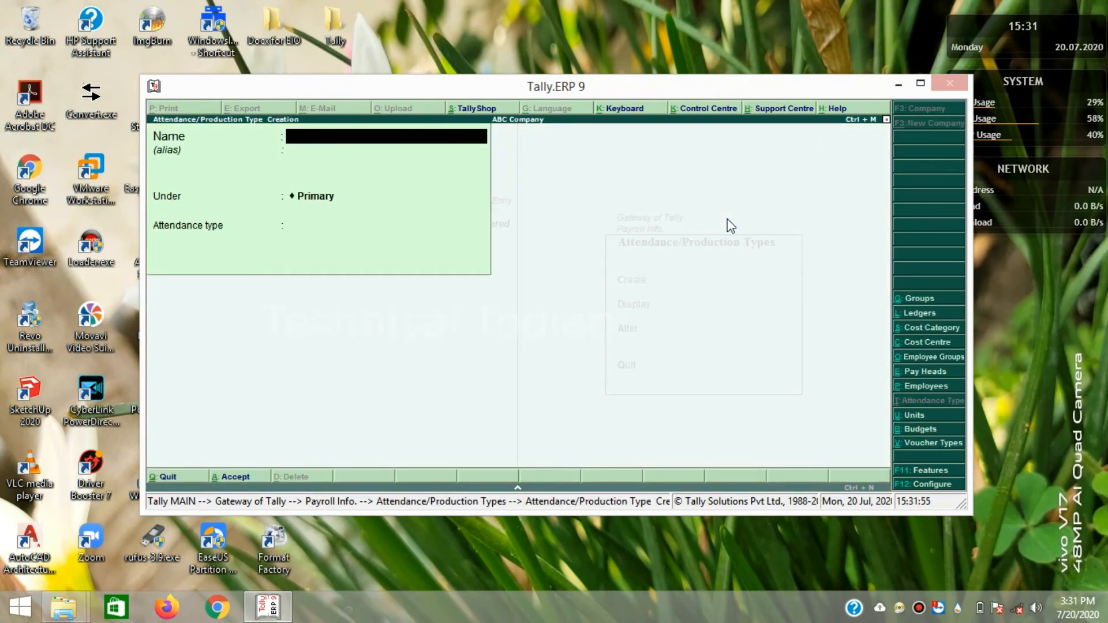
{"action": "type", "text": "Absent"}
{"action": "key", "text": "Return"}
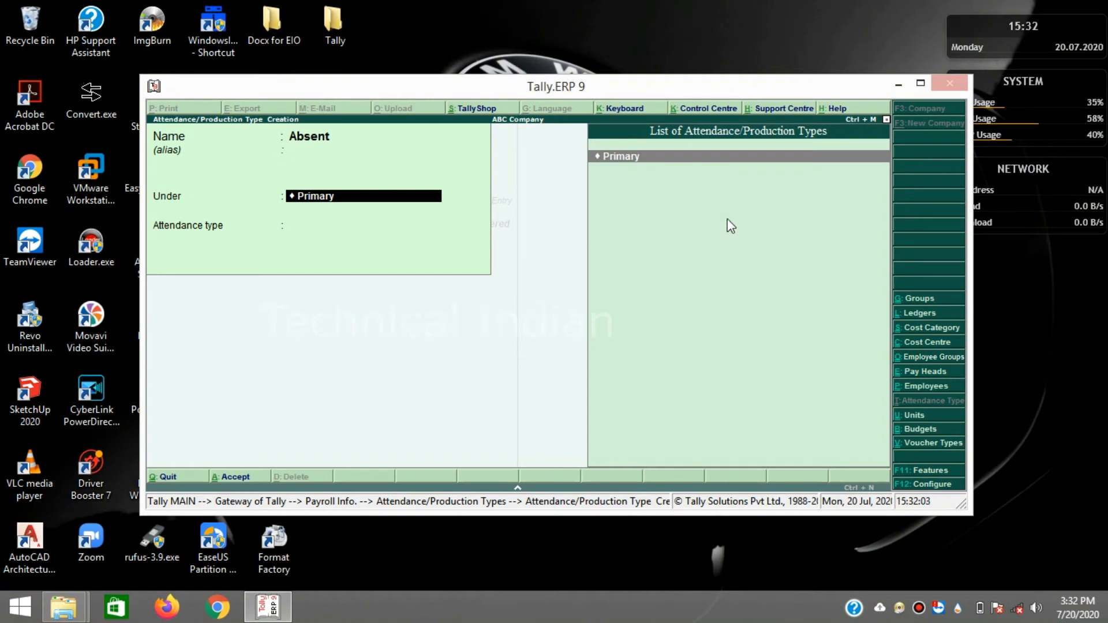
{"action": "key", "text": "Return"}
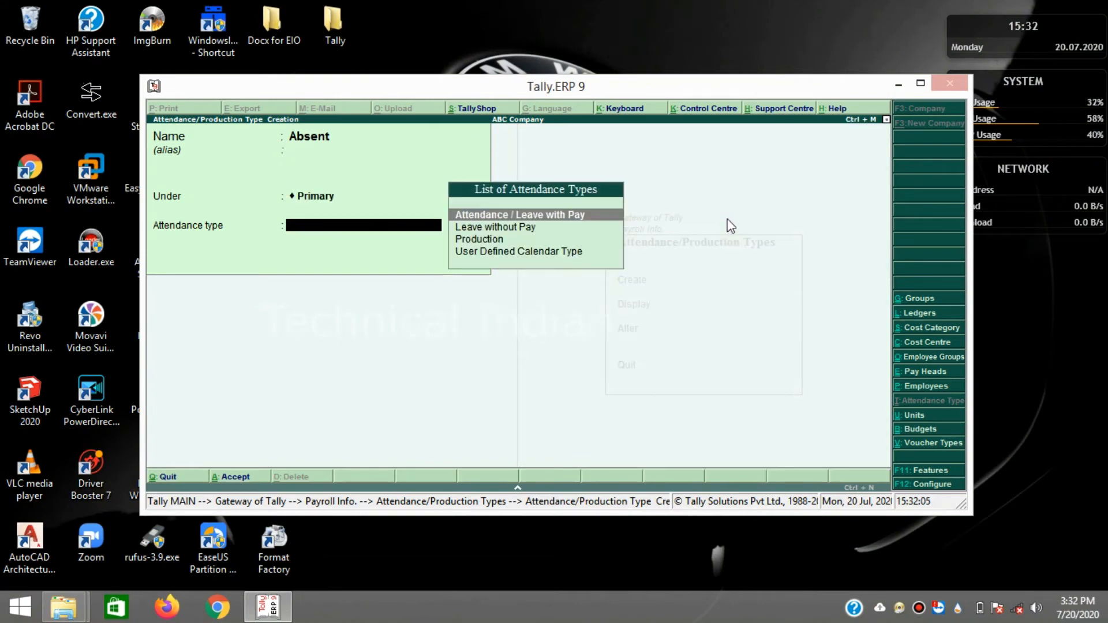
{"action": "key", "text": "Down"}
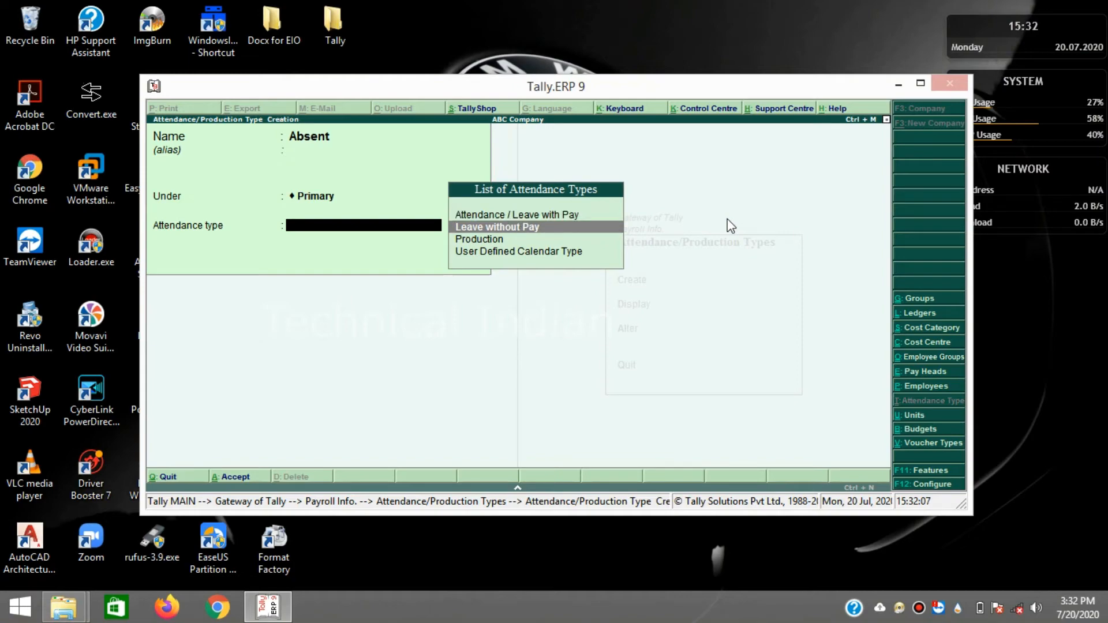
{"action": "key", "text": "Up"}
{"action": "key", "text": "Down"}
{"action": "key", "text": "Up"}
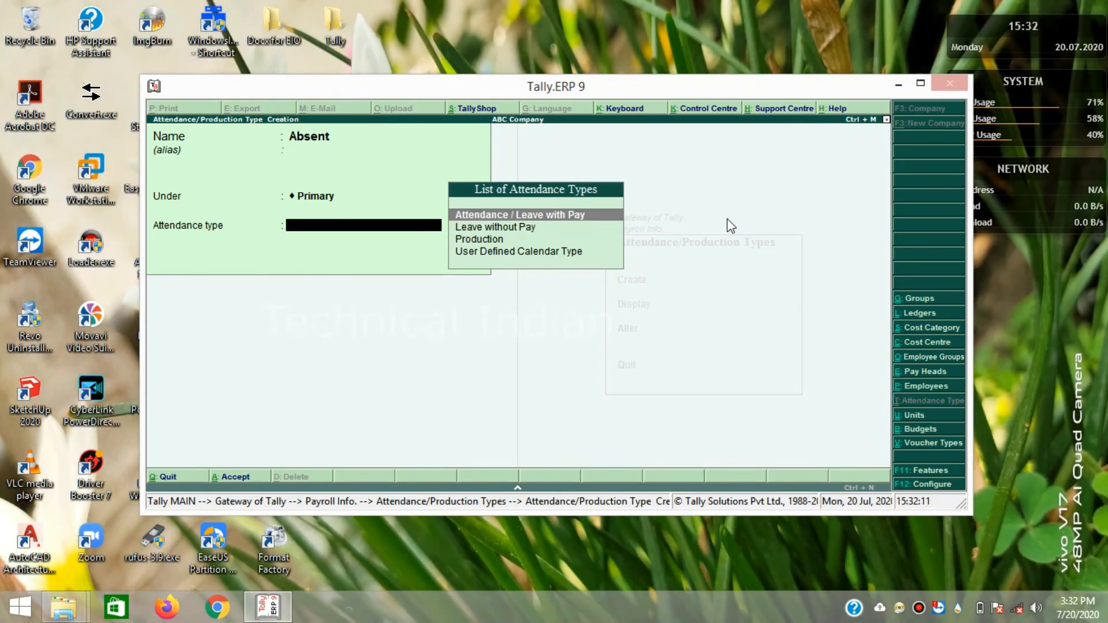
{"action": "key", "text": "Return"}
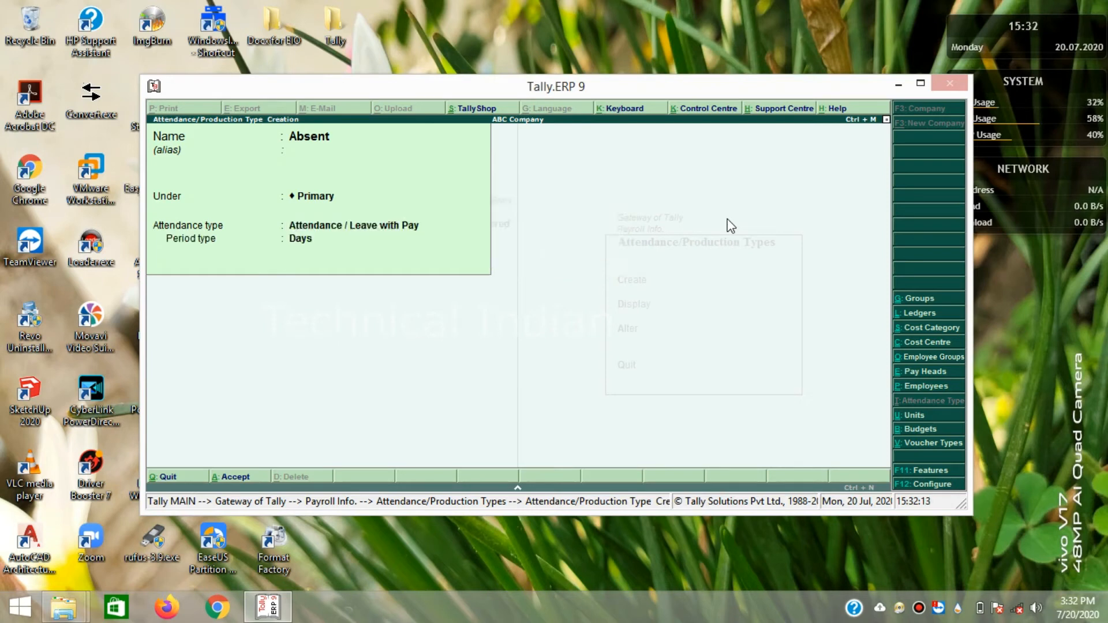
{"action": "key", "text": "Return"}
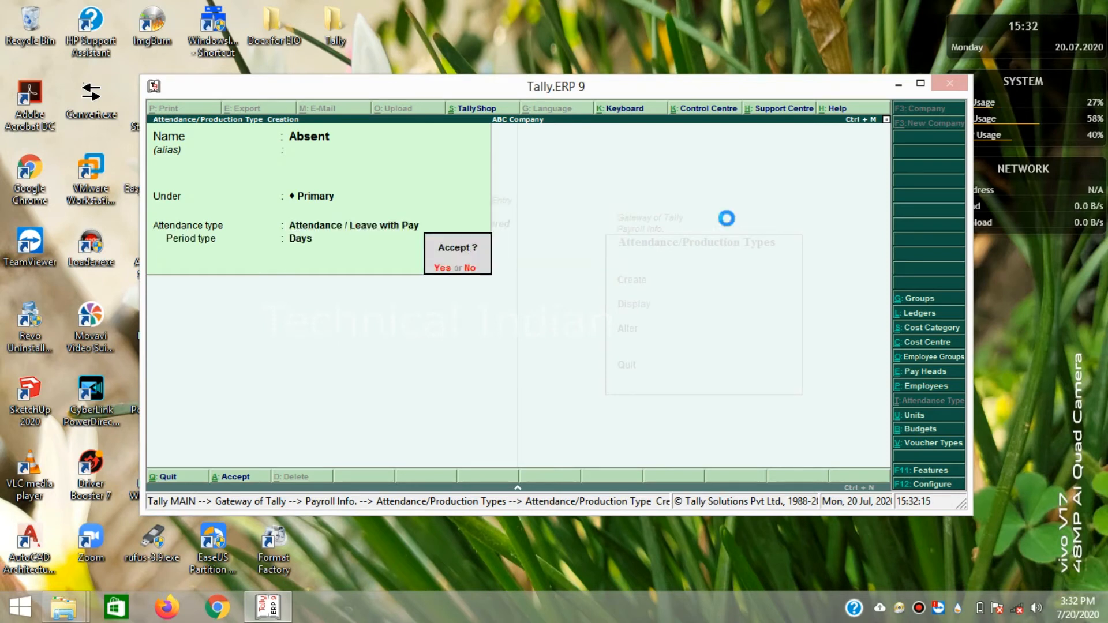
{"action": "key", "text": "Return"}
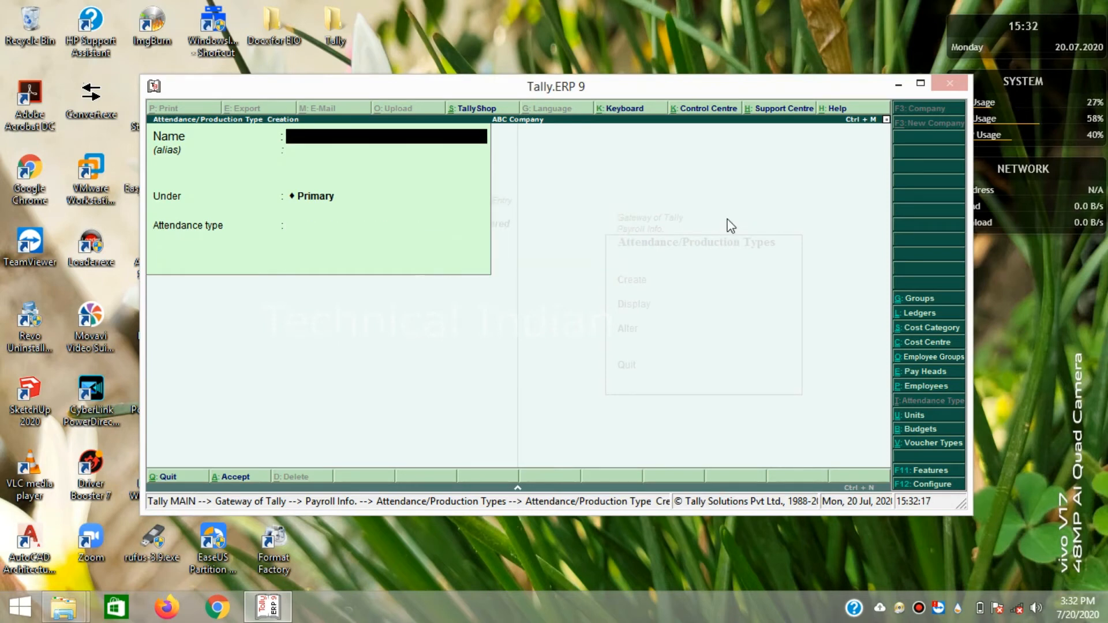
- Create attendance type 'Present' as Attendance / Leave with Pay, then close the blank form
{"action": "type", "text": "Present"}
{"action": "key", "text": "Return"}
{"action": "key", "text": "Return"}
{"action": "key", "text": "Return"}
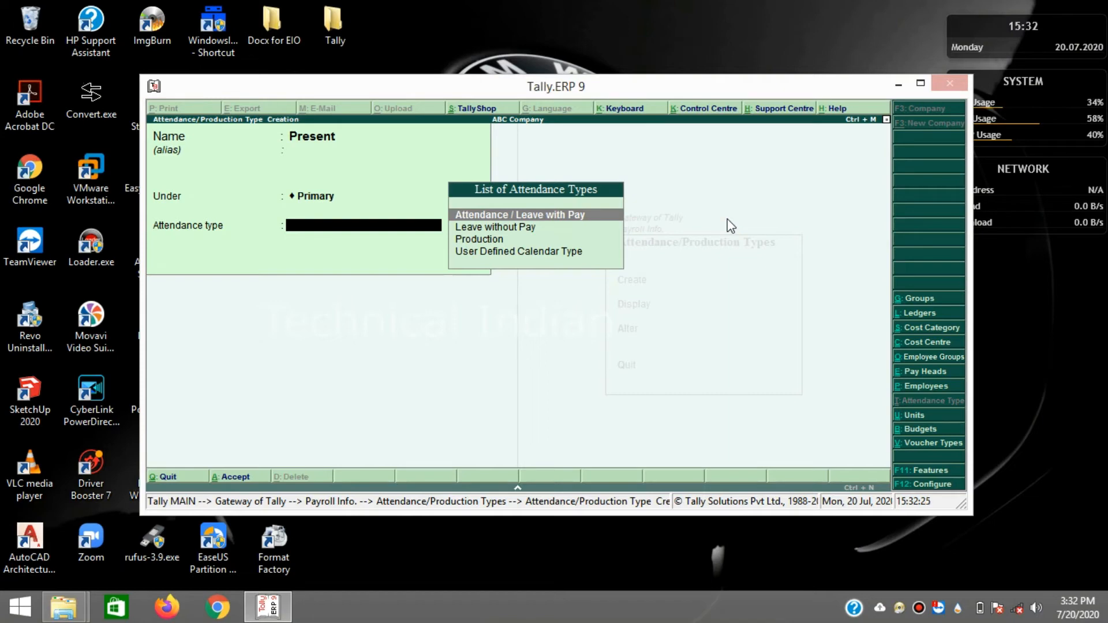
{"action": "key", "text": "Down"}
{"action": "key", "text": "Down"}
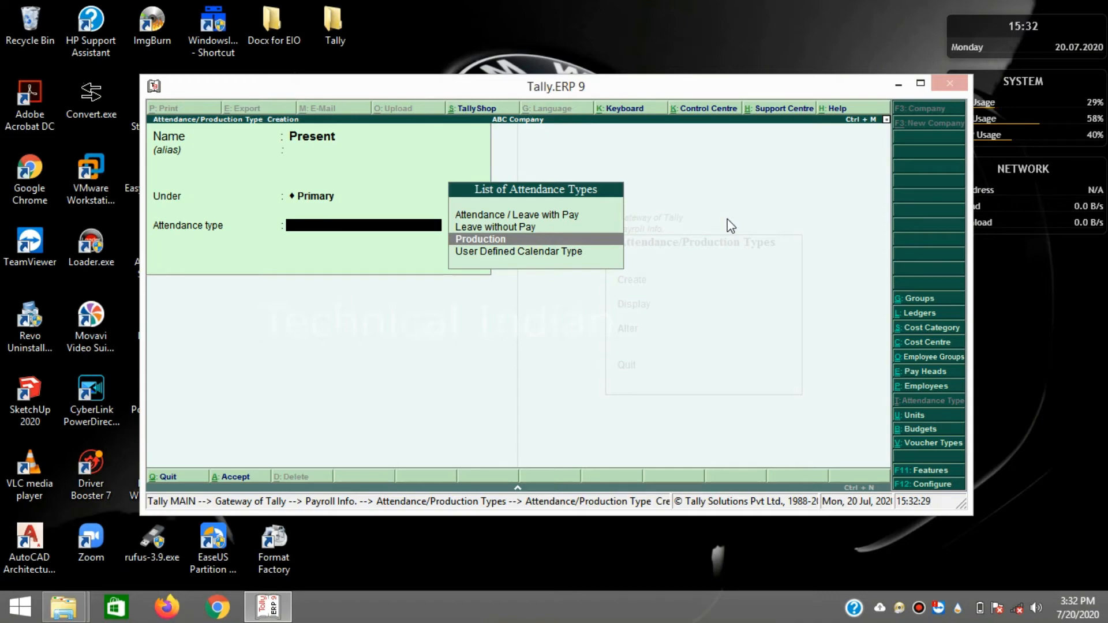
{"action": "key", "text": "Up"}
{"action": "key", "text": "Up"}
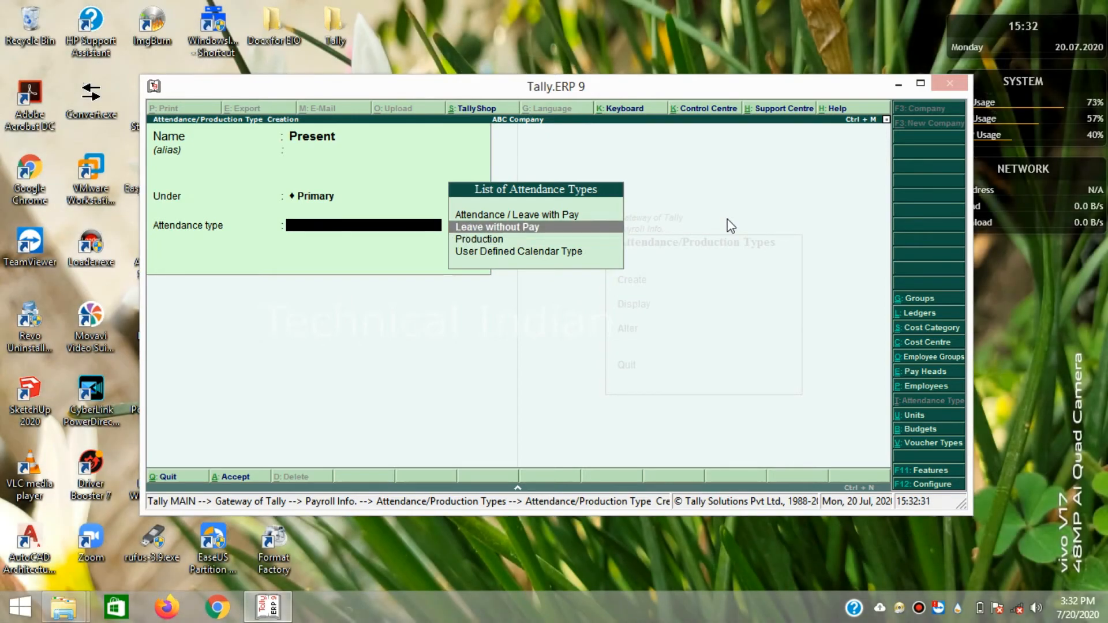
{"action": "key", "text": "Return"}
{"action": "key", "text": "Return"}
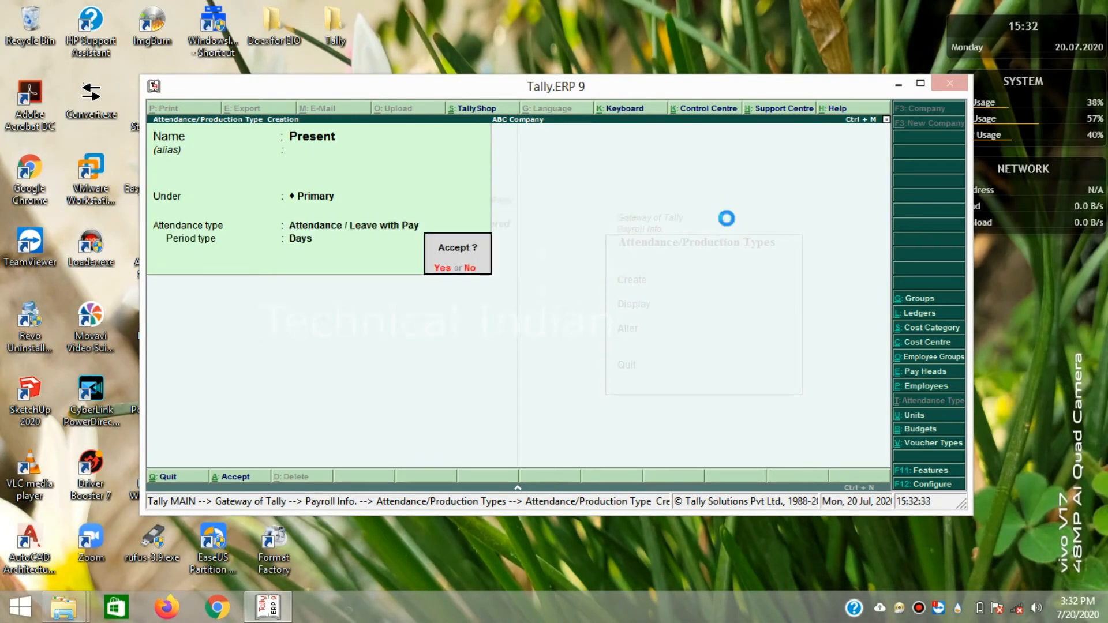
{"action": "key", "text": "Return"}
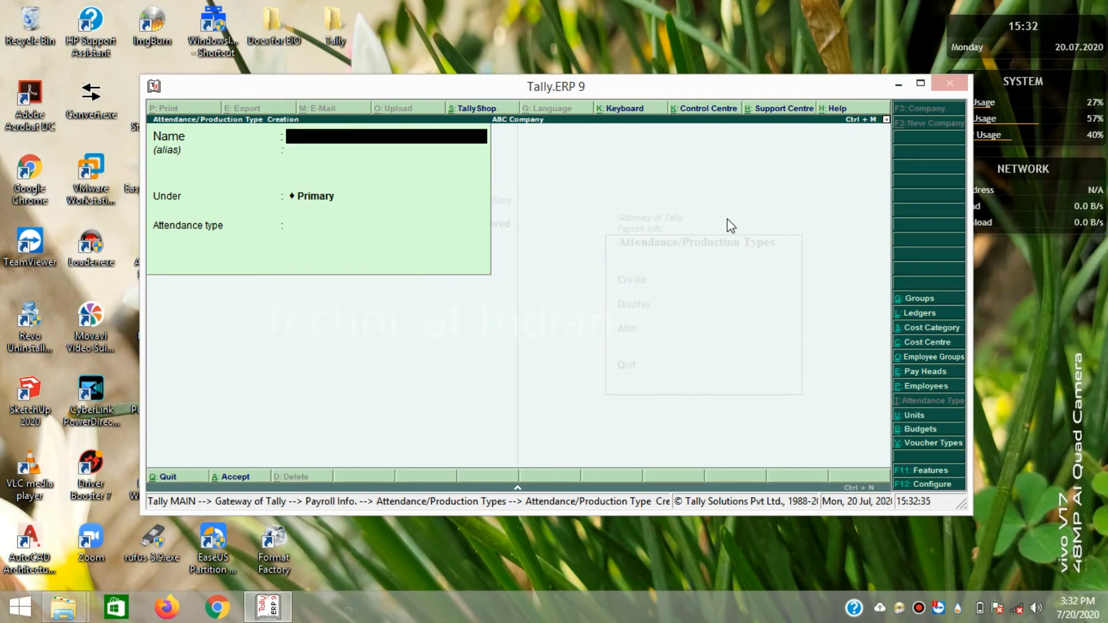
{"action": "left_click", "coordinate": [761, 304]}
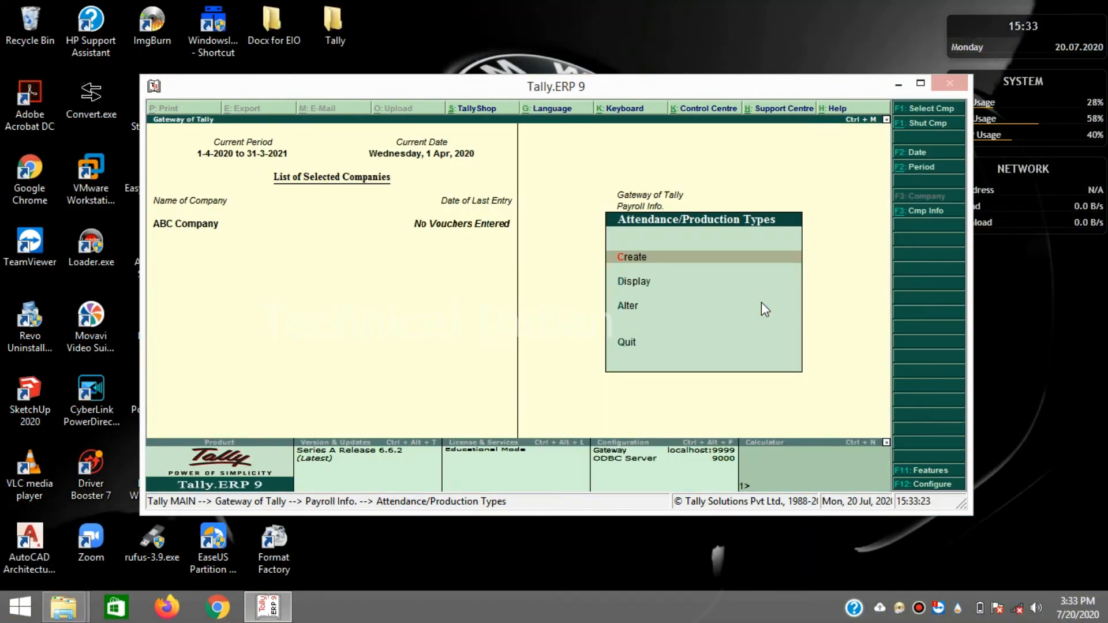
- Leave Attendance/Production Types and Payroll Info., returning to the Gateway of Tally menu
{"action": "key", "text": "Escape"}
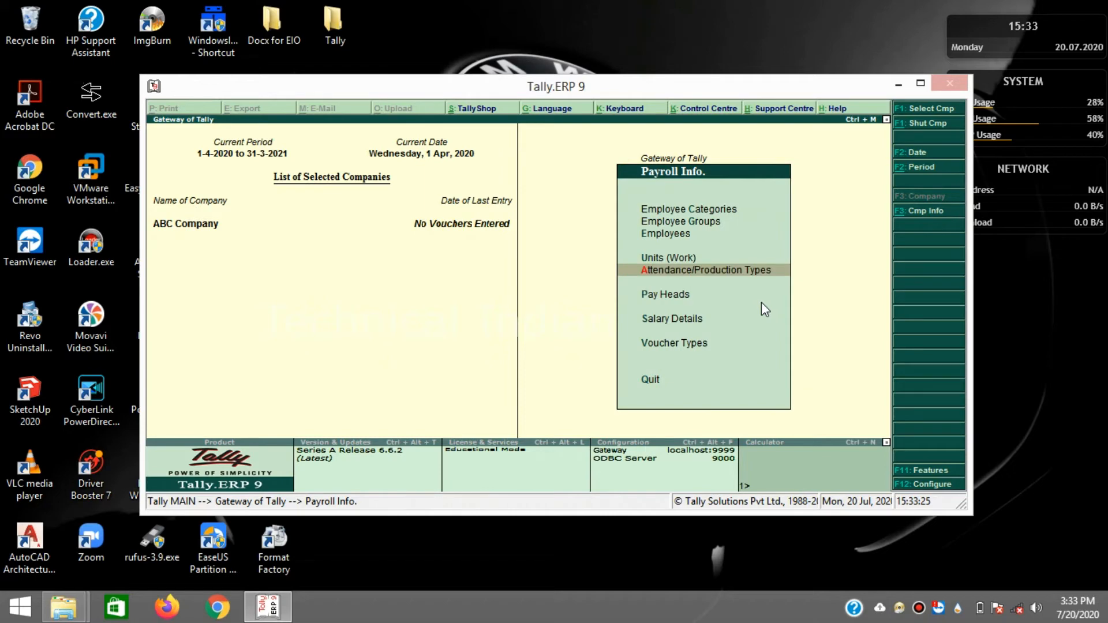
{"action": "key", "text": "Up"}
{"action": "key", "text": "Up"}
{"action": "key", "text": "Up"}
{"action": "key", "text": "Up"}
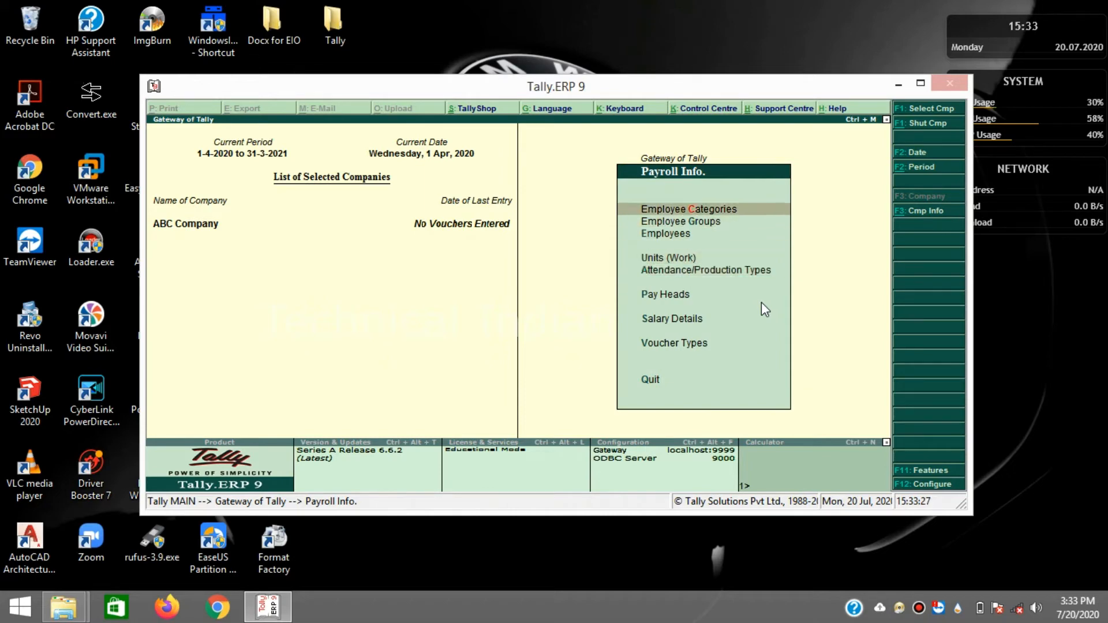
{"action": "key", "text": "Down"}
{"action": "key", "text": "Down"}
{"action": "key", "text": "Down"}
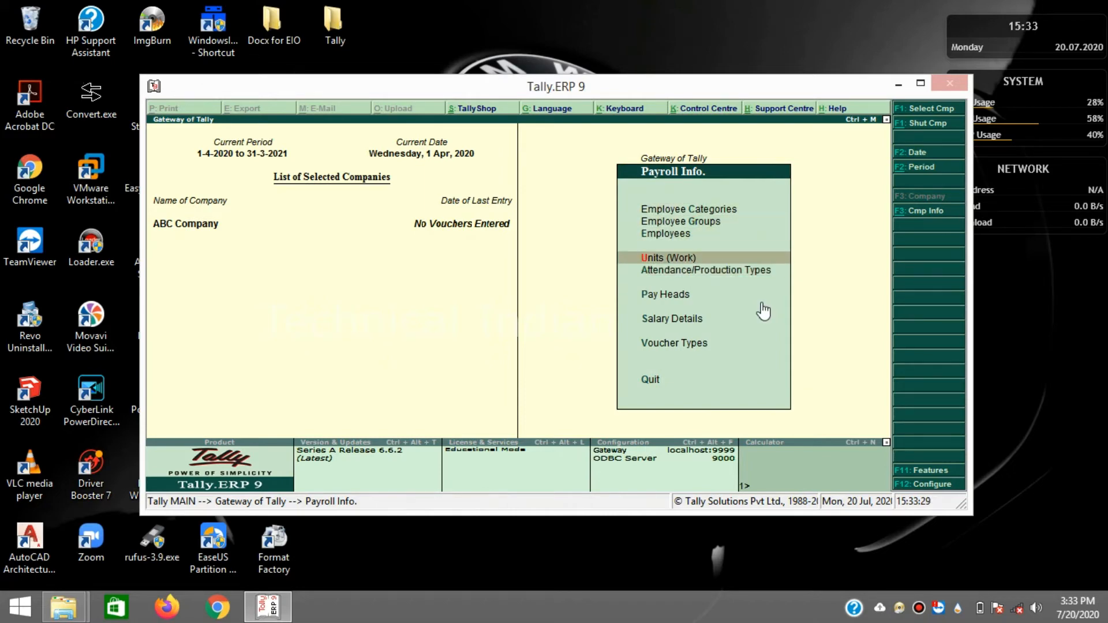
{"action": "key", "text": "Down"}
{"action": "key", "text": "Down"}
{"action": "key", "text": "Down"}
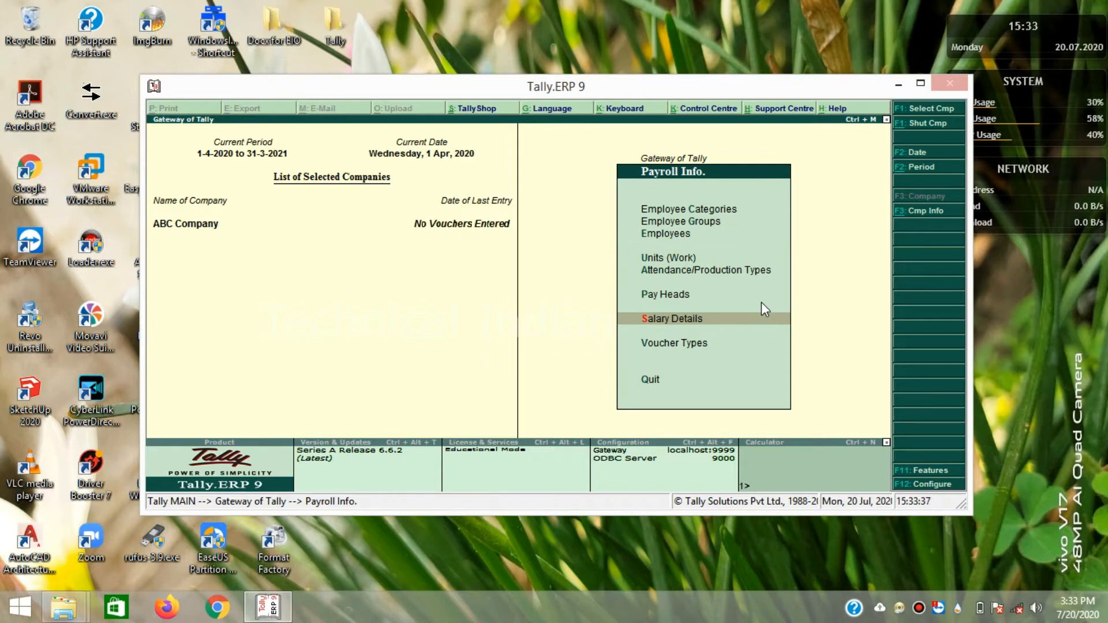
{"action": "key", "text": "Escape"}
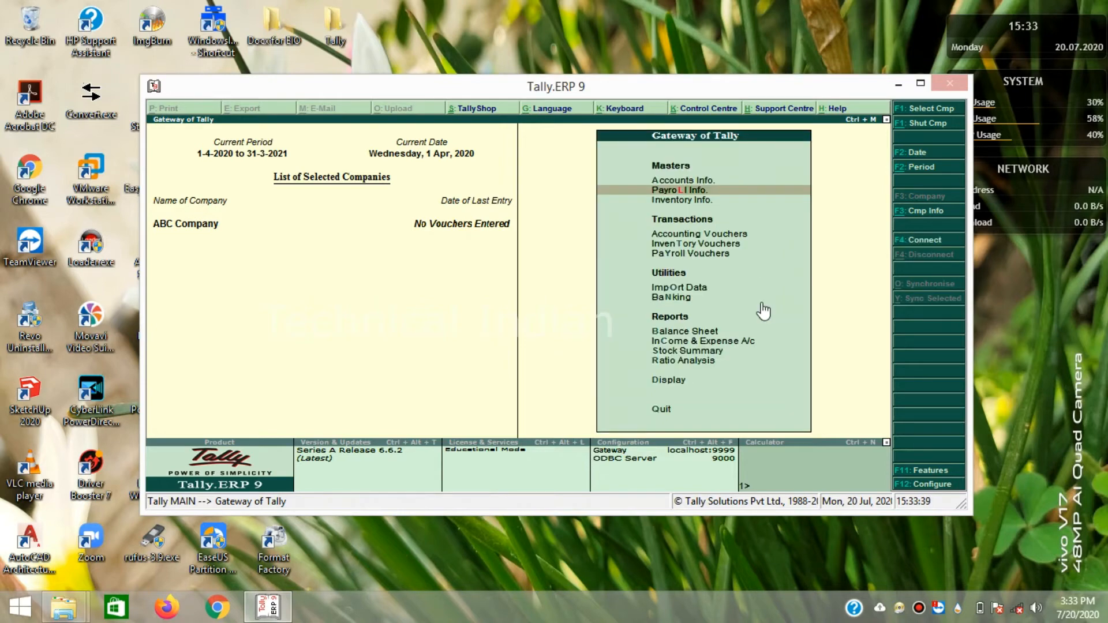
{"action": "key", "text": "Up"}
{"action": "key", "text": "Down"}
{"action": "key", "text": "Down"}
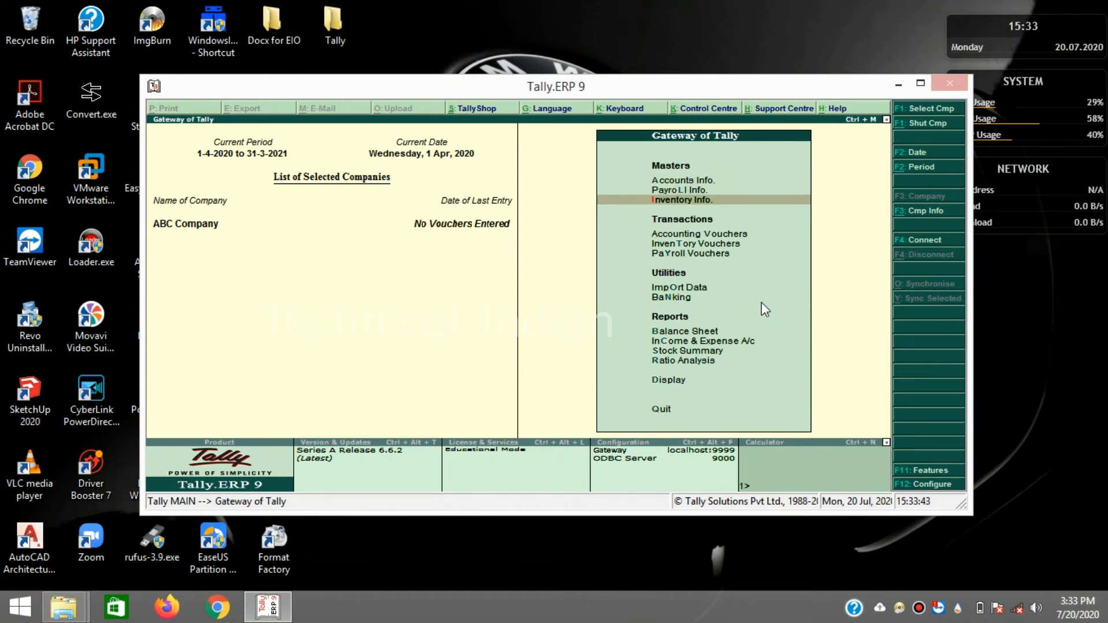
{"action": "key", "text": "Down"}
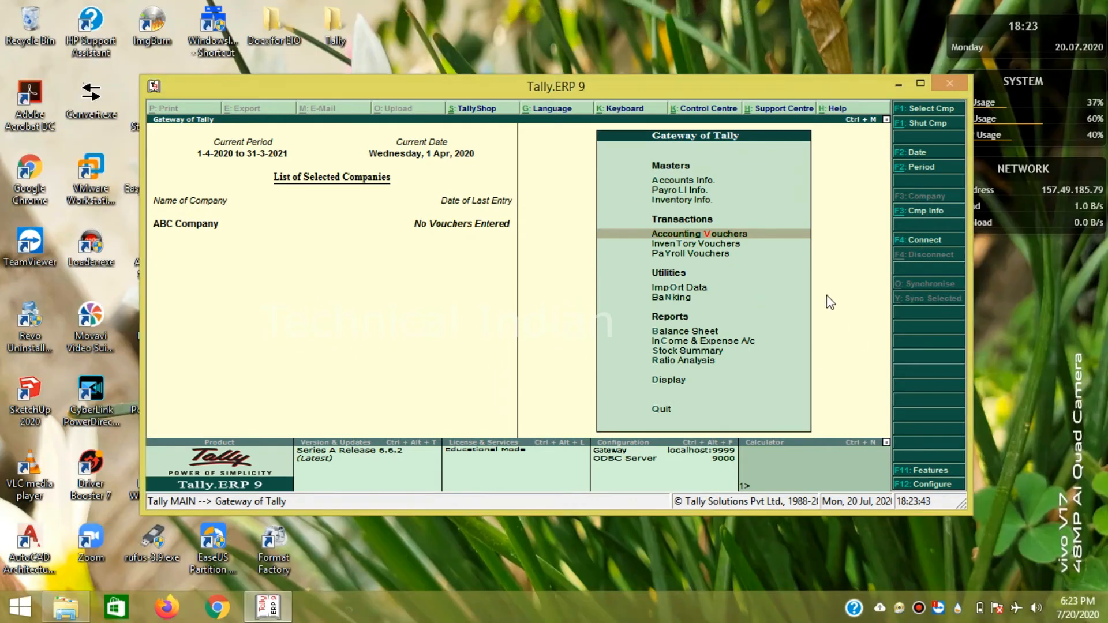
- Start a Contra voucher with Karnataka Bank as account and Cash Deposit of 10,000
{"action": "left_click", "coordinate": [749, 232]}
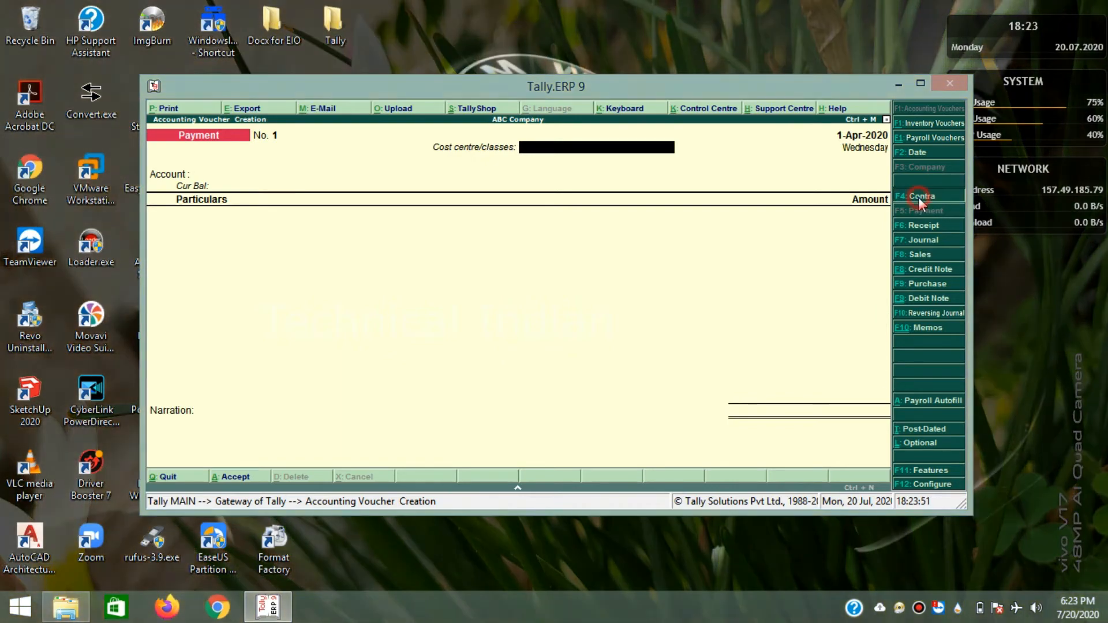
{"action": "left_click", "coordinate": [920, 198]}
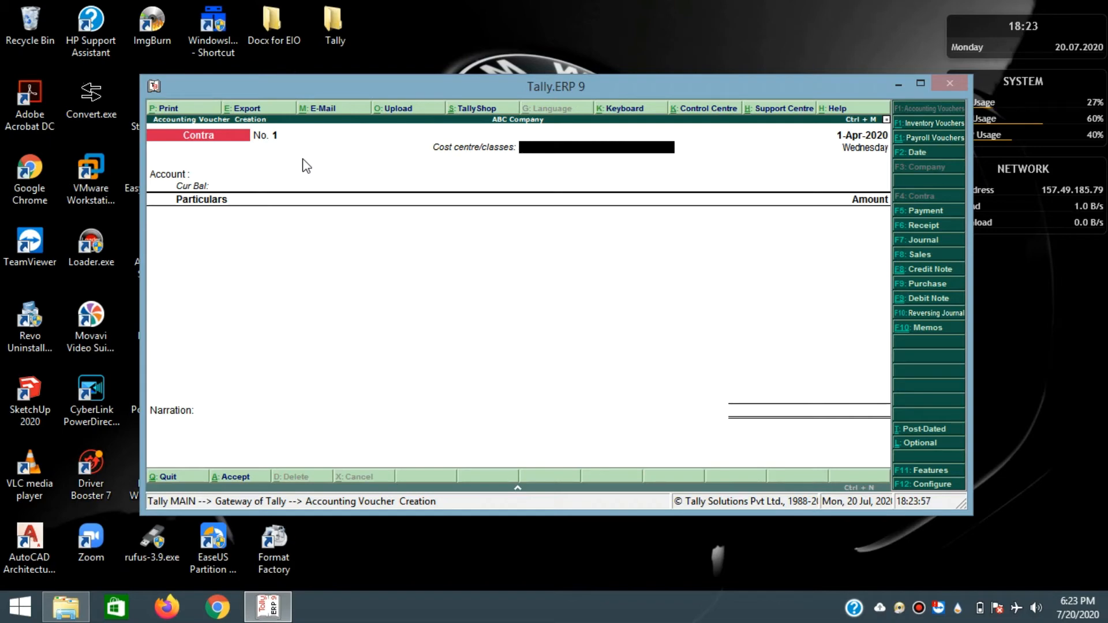
{"action": "key", "text": "Return"}
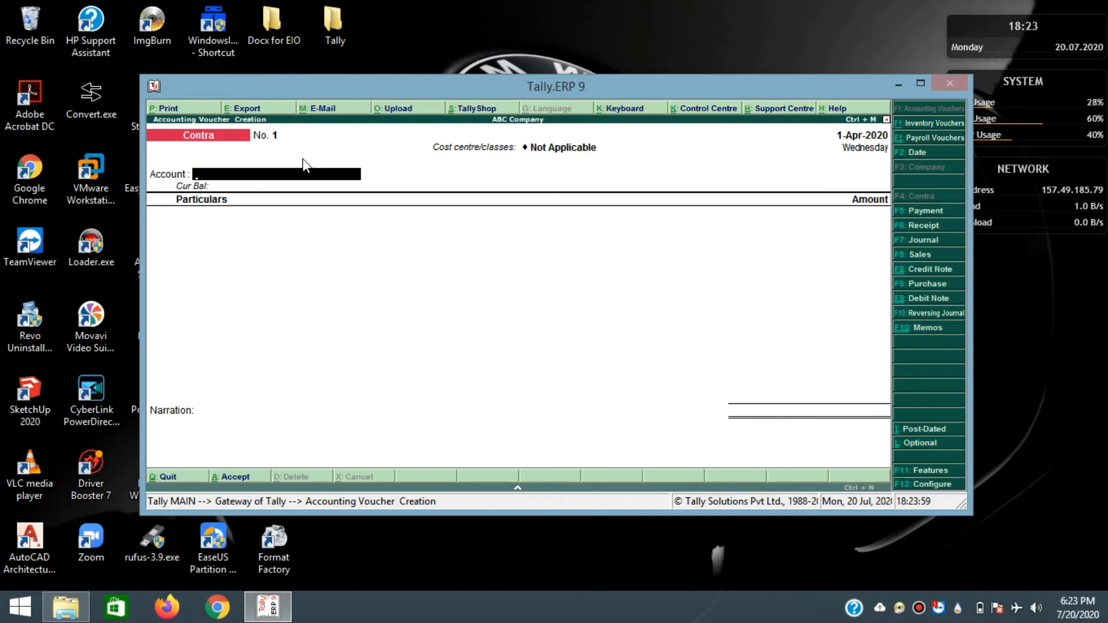
{"action": "type", "text": "K"}
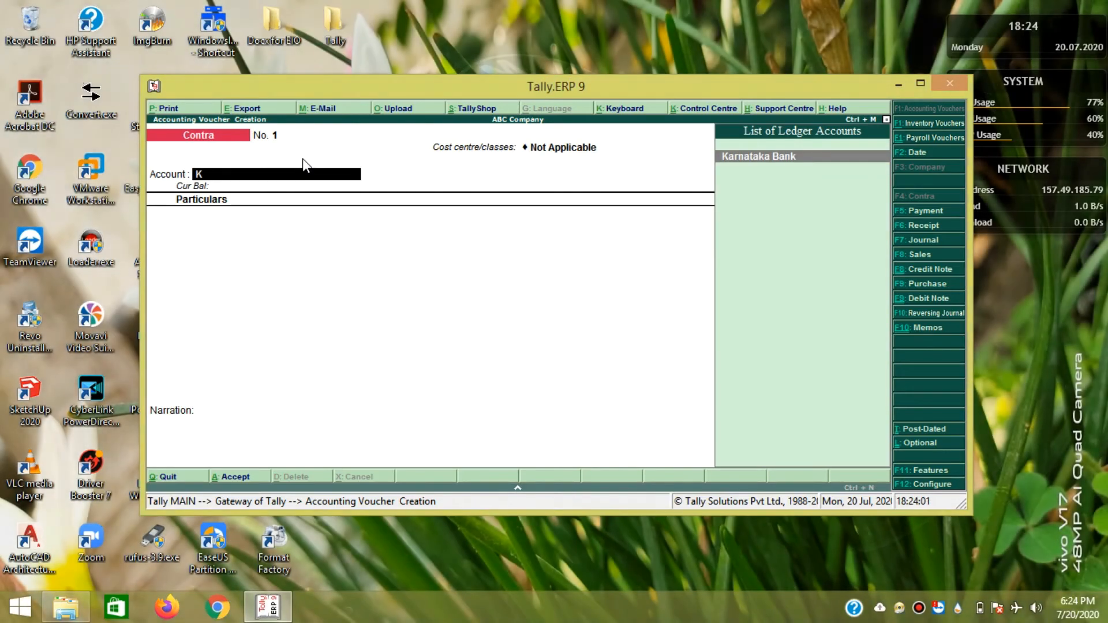
{"action": "left_click", "coordinate": [750, 159]}
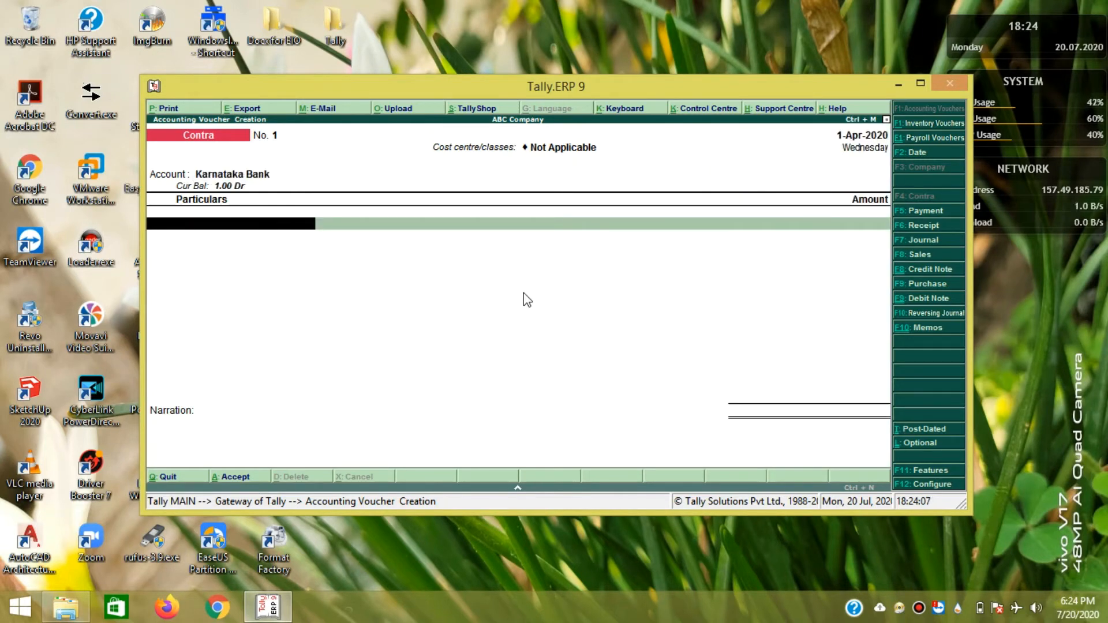
{"action": "type", "text": "C"}
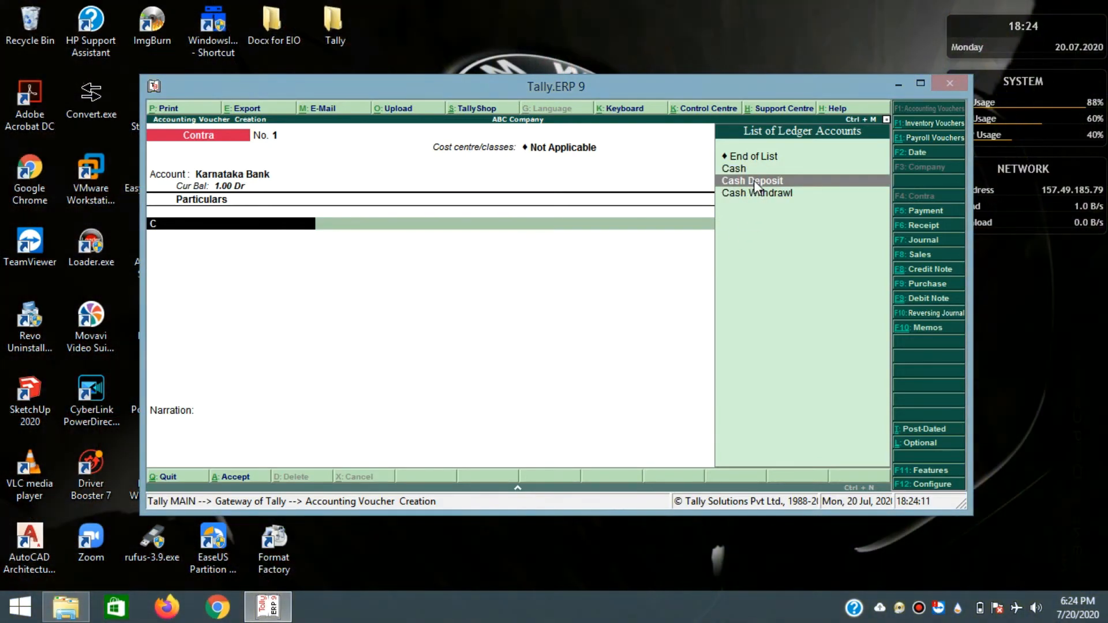
{"action": "left_click", "coordinate": [752, 181]}
{"action": "type", "text": "10000"}
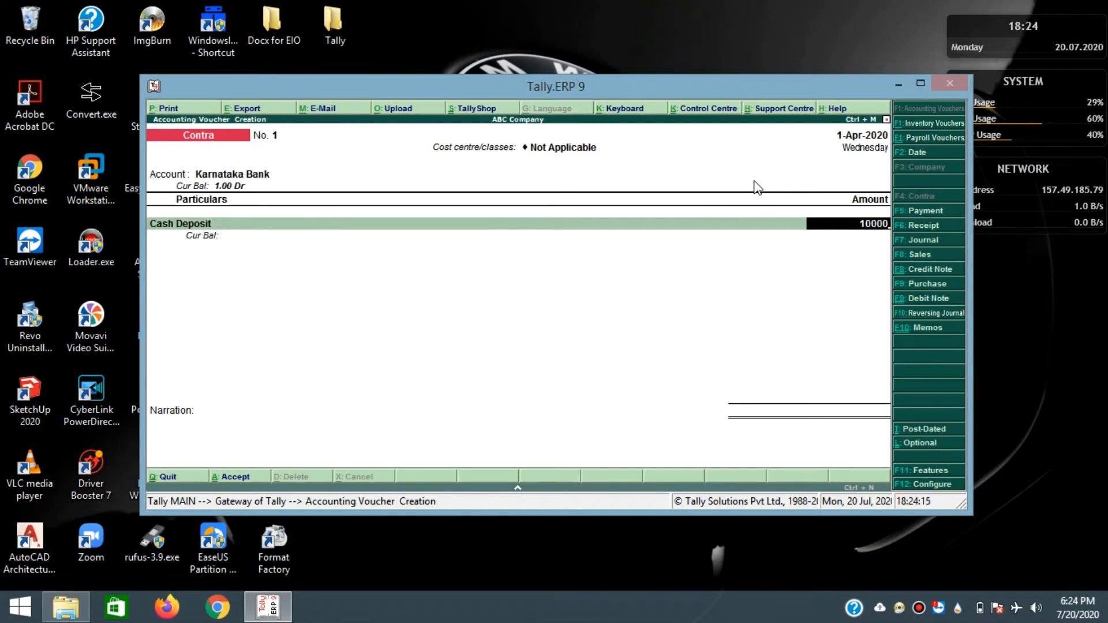
{"action": "key", "text": "Return"}
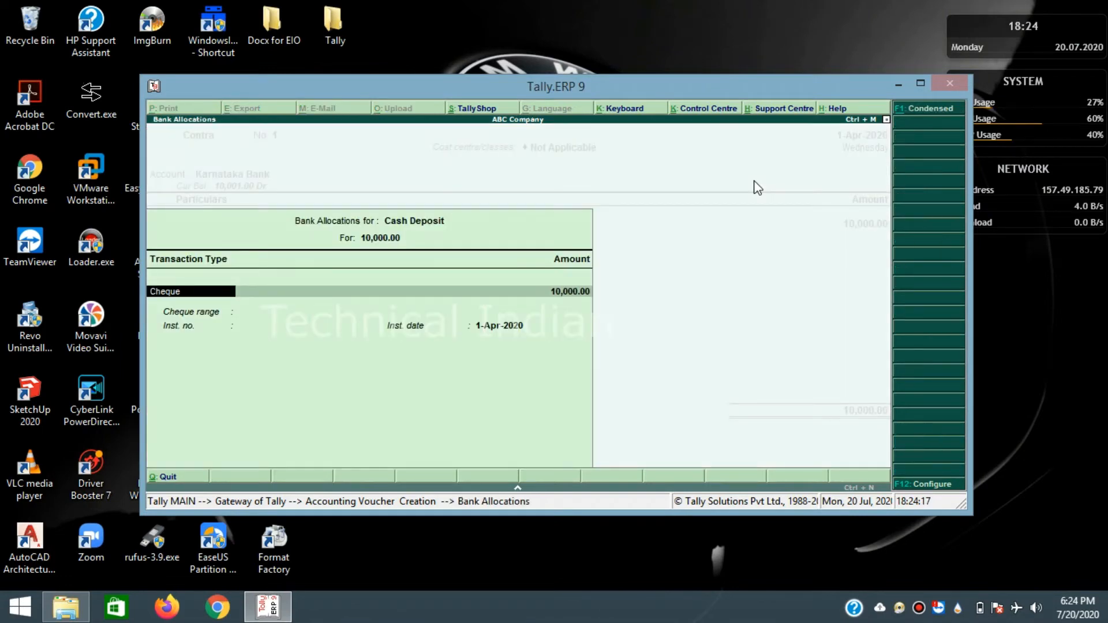
- Accept the cheque allocation, narrate 'deposited in account', and save Contra voucher 1
{"action": "key", "text": "Return"}
{"action": "key", "text": "Return"}
{"action": "key", "text": "Return"}
{"action": "key", "text": "Return"}
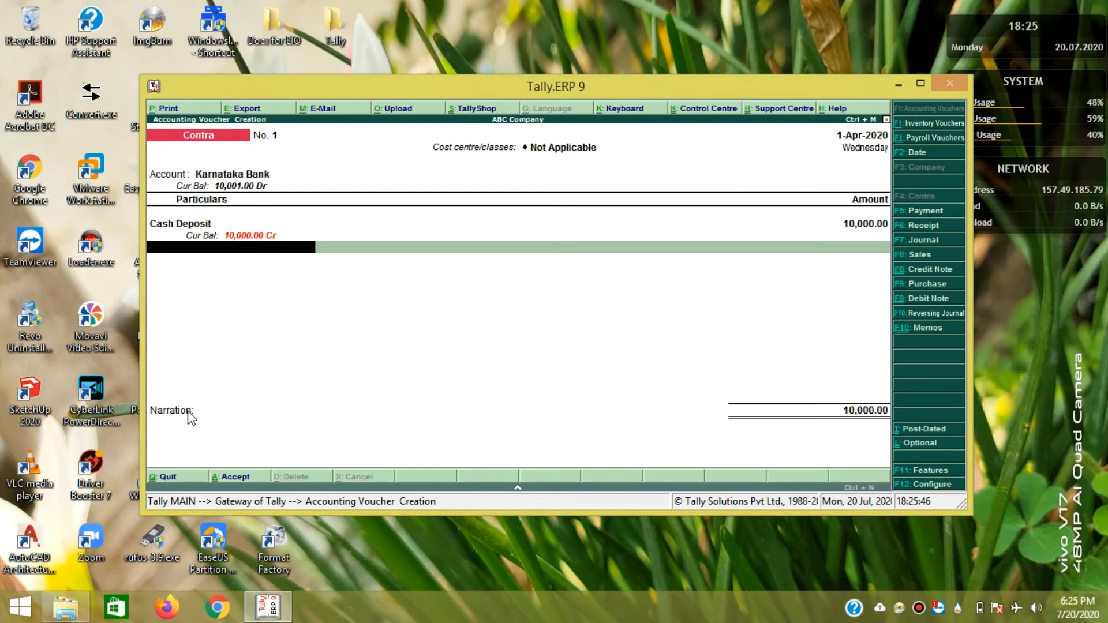
{"action": "key", "text": "Return"}
{"action": "key", "text": "Return"}
{"action": "key", "text": "Return"}
{"action": "key", "text": "Return"}
{"action": "key", "text": "Return"}
{"action": "key", "text": "Return"}
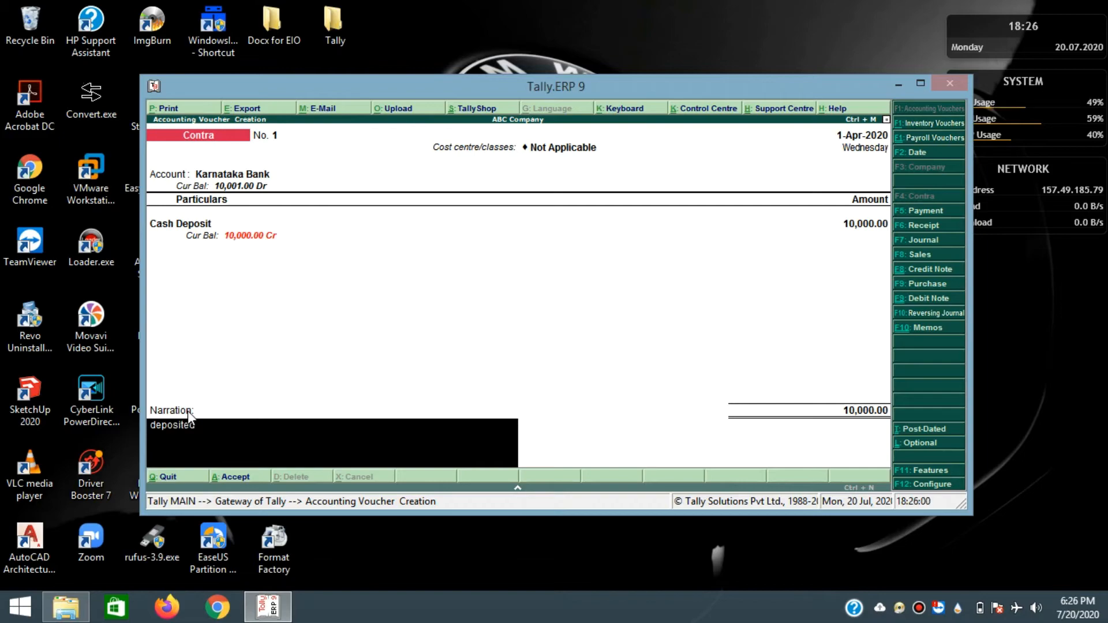
{"action": "type", "text": "in "}
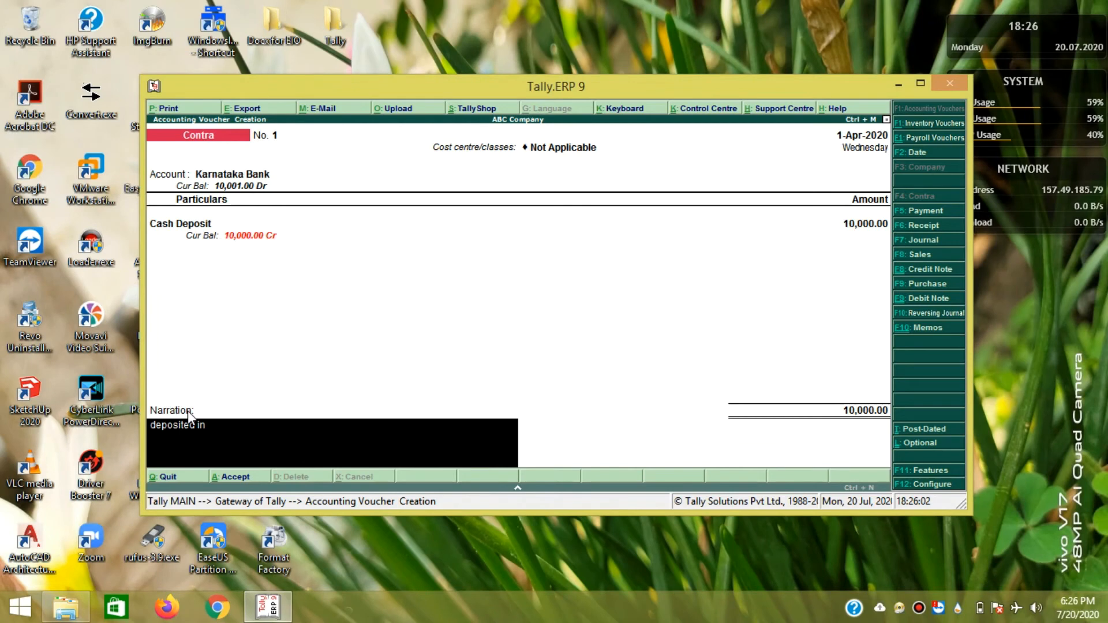
{"action": "type", "text": "account"}
{"action": "key", "text": "Return"}
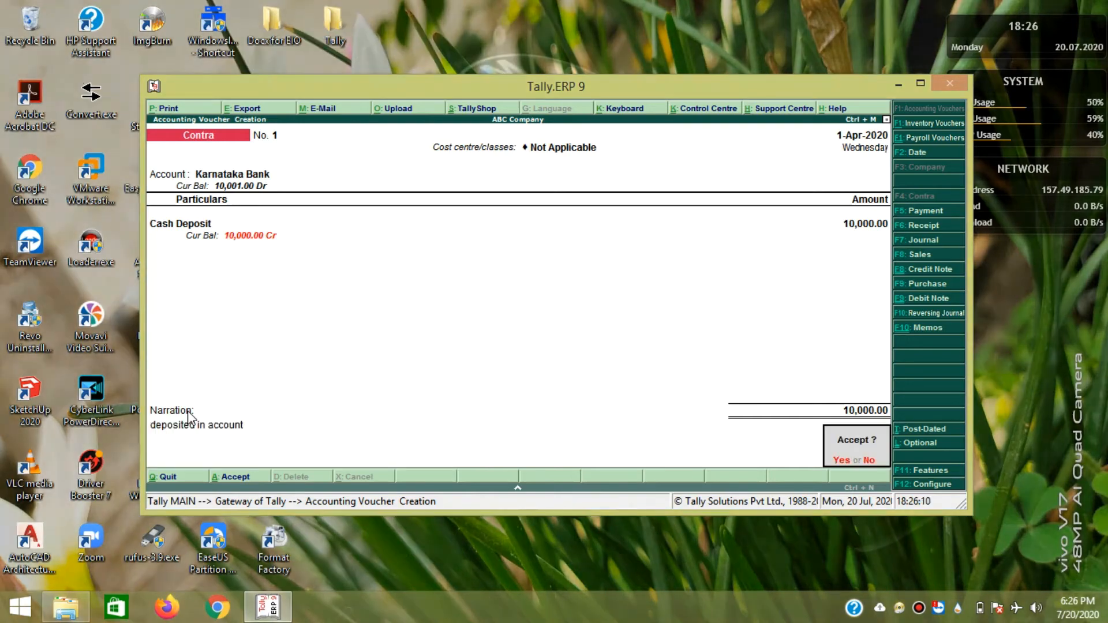
{"action": "key", "text": "Return"}
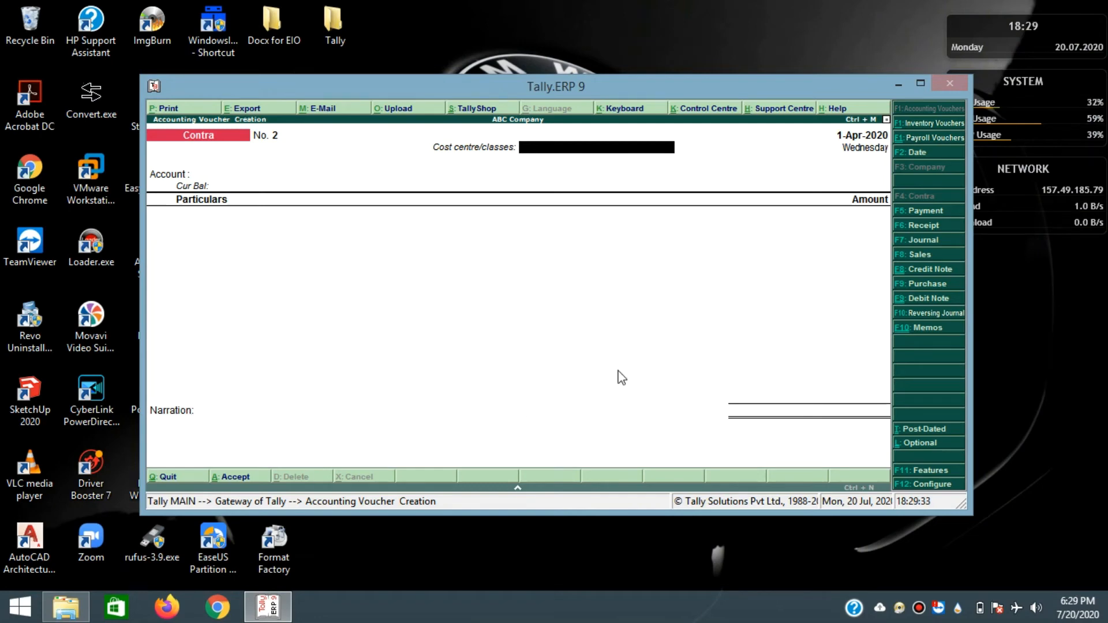
- Record Payment voucher No. 1 paying 500 from Cash to Person 3 on account, without narration
{"action": "left_click", "coordinate": [926, 214]}
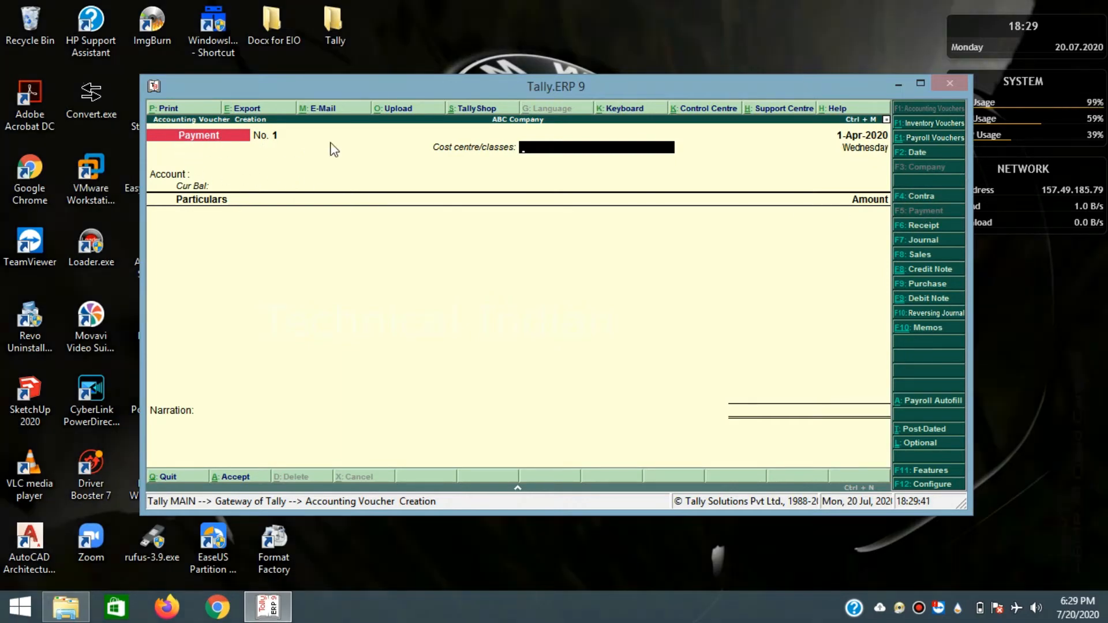
{"action": "key", "text": "Return"}
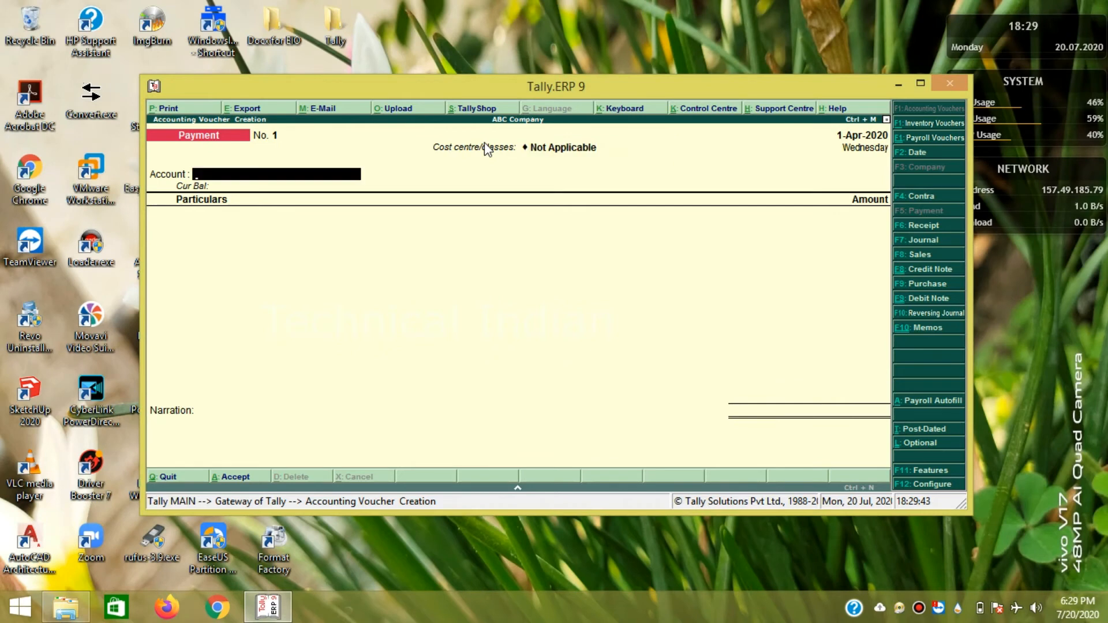
{"action": "type", "text": "C"}
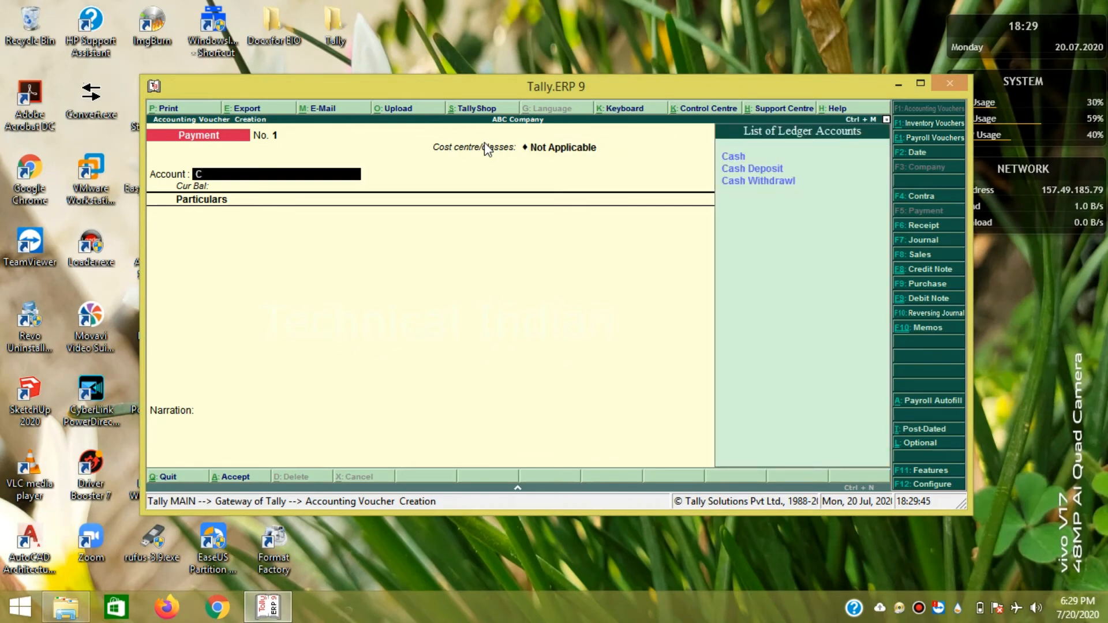
{"action": "left_click", "coordinate": [735, 160]}
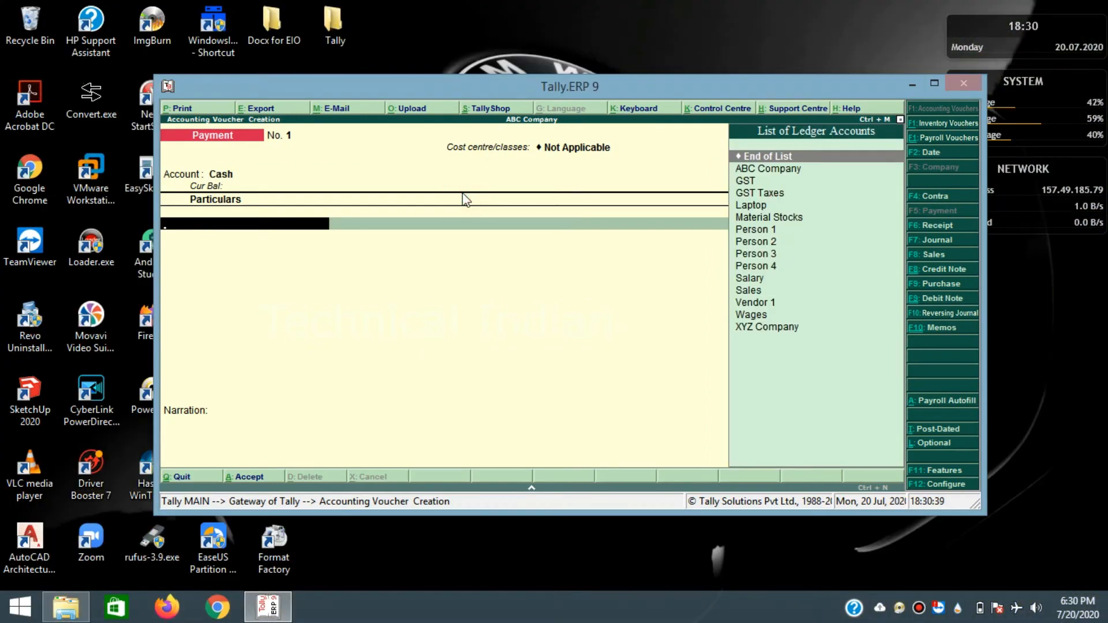
{"action": "key", "text": "Down"}
{"action": "key", "text": "Down"}
{"action": "key", "text": "Down"}
{"action": "key", "text": "Down"}
{"action": "key", "text": "Down"}
{"action": "key", "text": "Down"}
{"action": "key", "text": "Down"}
{"action": "key", "text": "Down"}
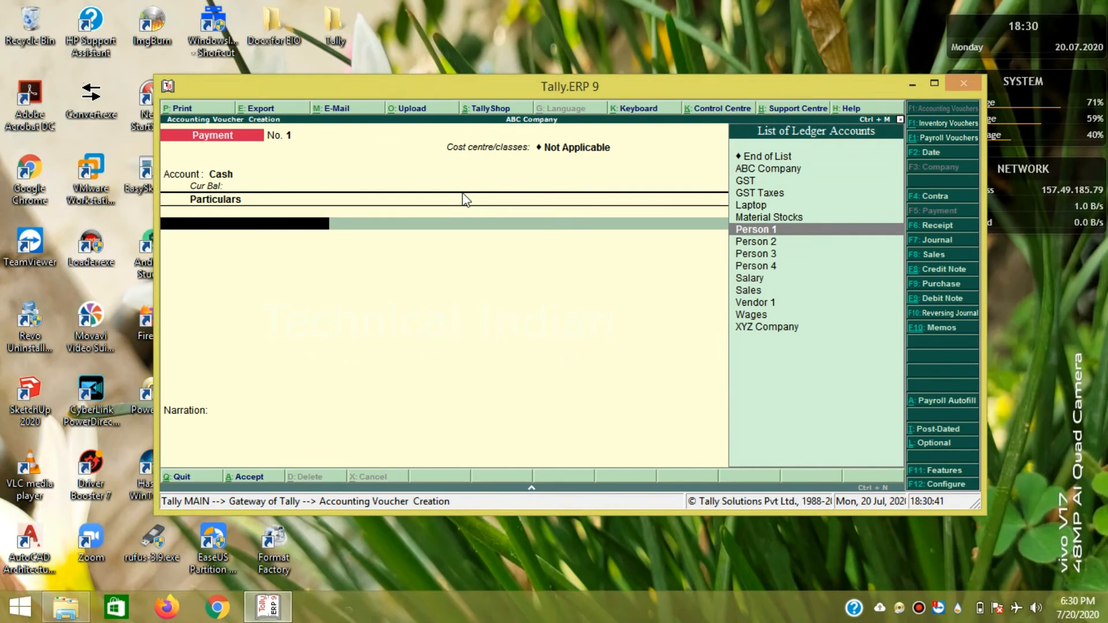
{"action": "key", "text": "Return"}
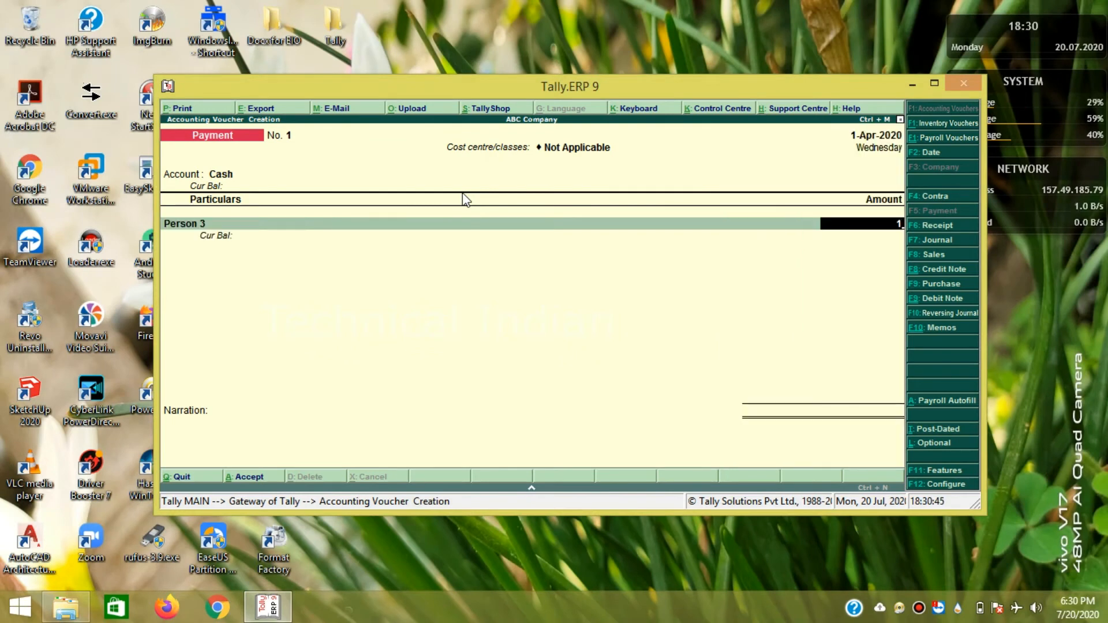
{"action": "type", "text": "500"}
{"action": "key", "text": "Return"}
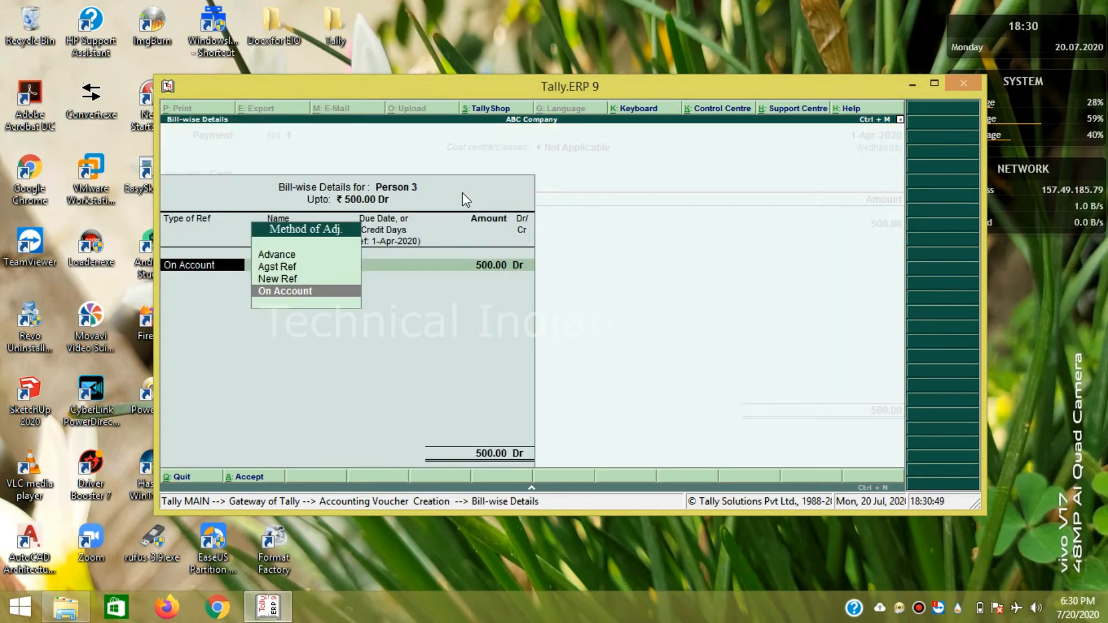
{"action": "key", "text": "Return"}
{"action": "key", "text": "Return"}
{"action": "key", "text": "Return"}
{"action": "key", "text": "Return"}
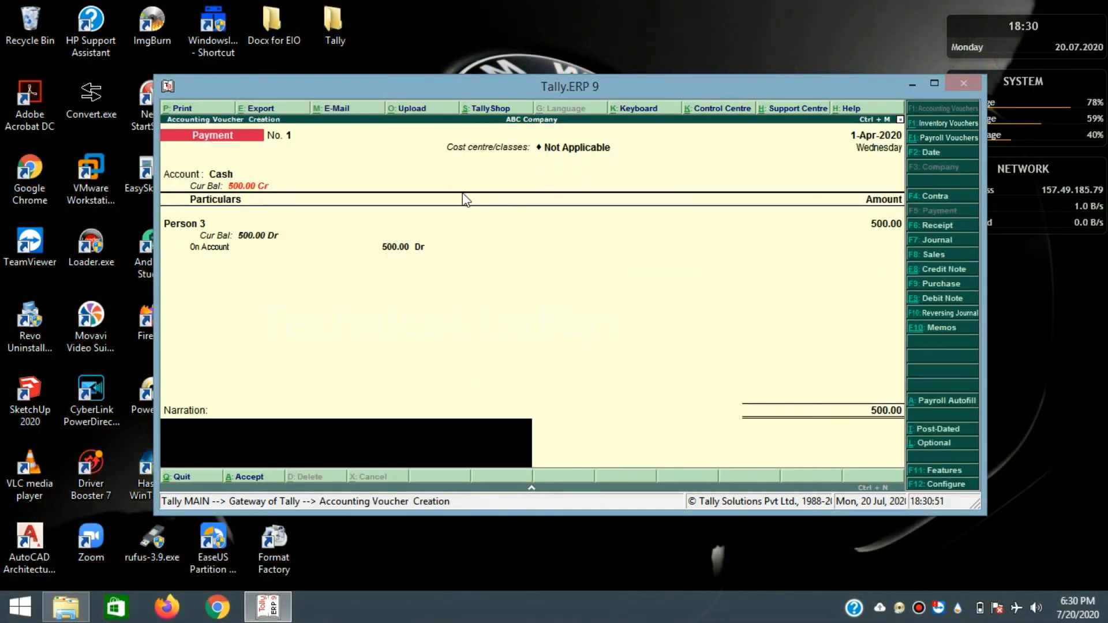
{"action": "key", "text": "Return"}
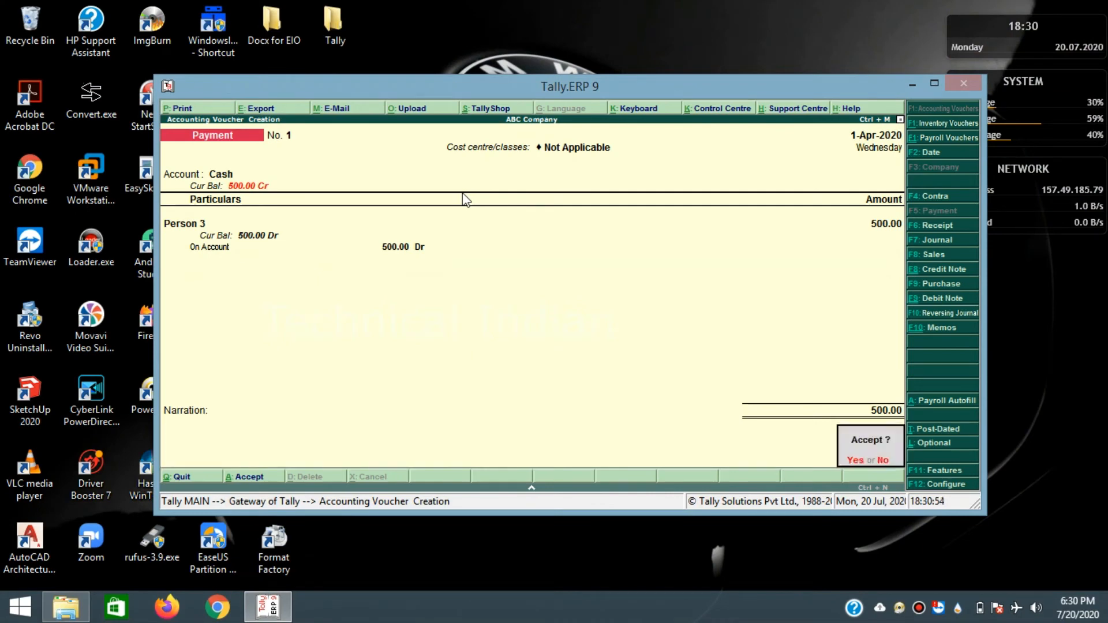
{"action": "key", "text": "Return"}
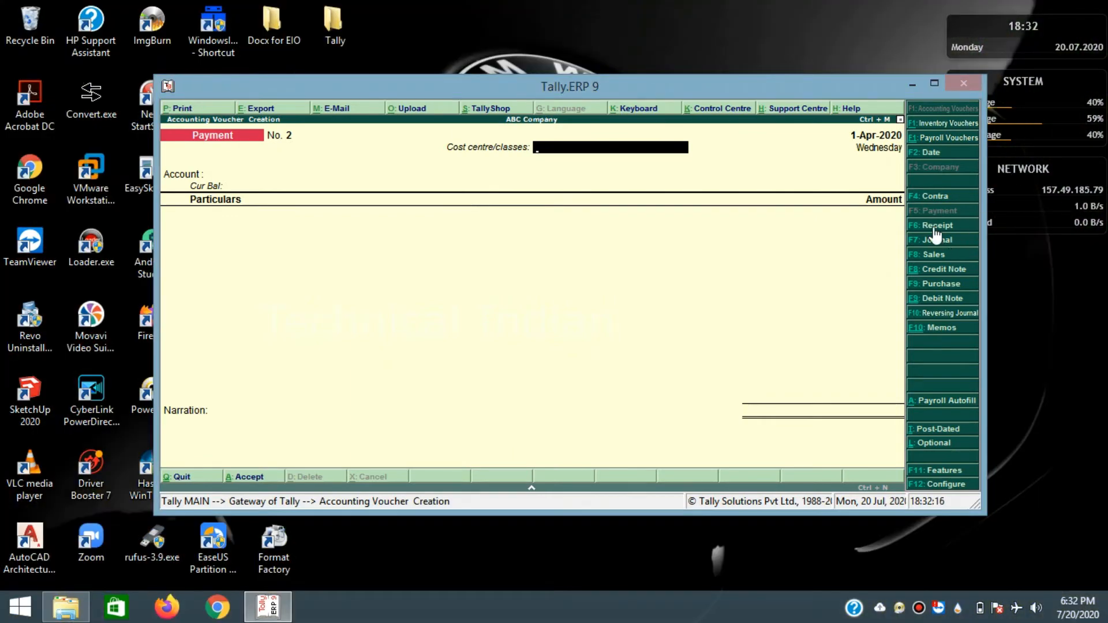
{"action": "left_click", "coordinate": [936, 226]}
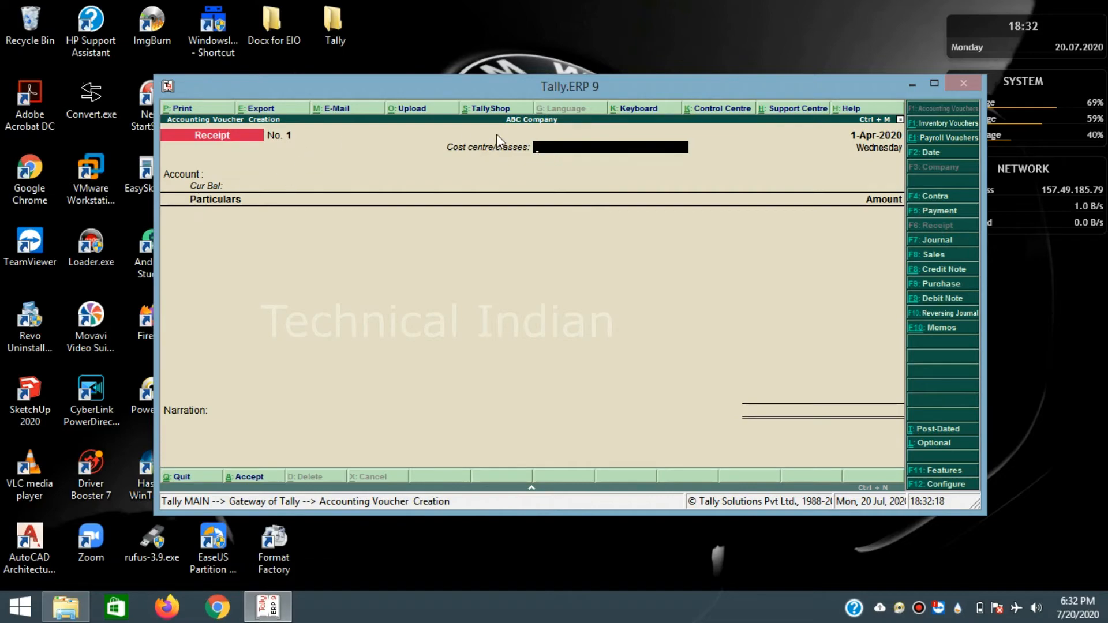
- Enter a Receipt voucher of 500 into Cash from Person 4, settled on account
{"action": "key", "text": "Return"}
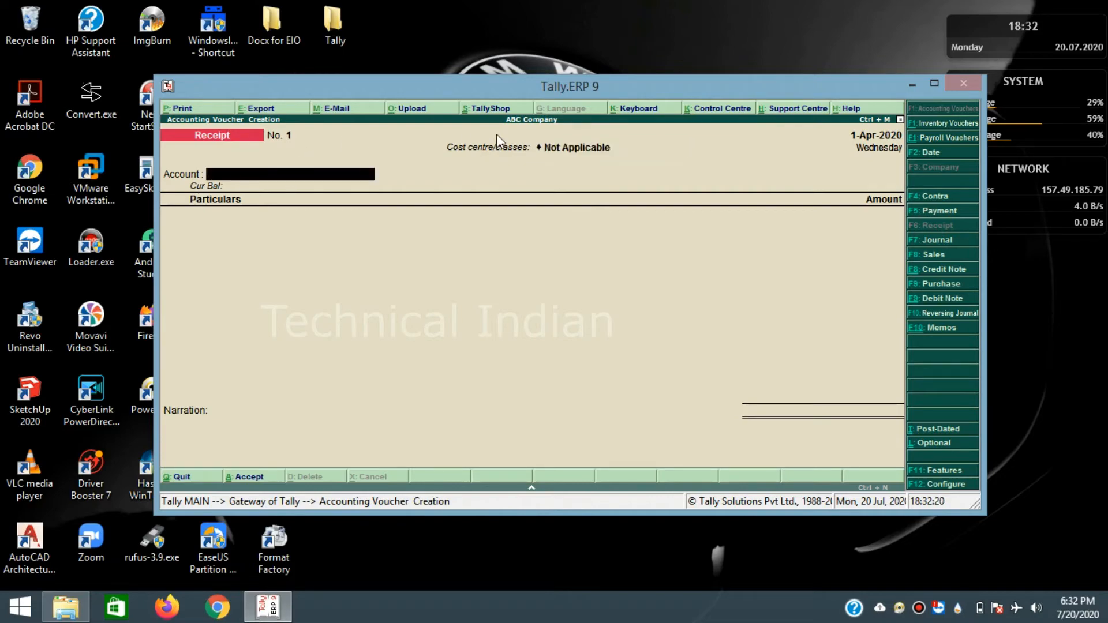
{"action": "type", "text": "C"}
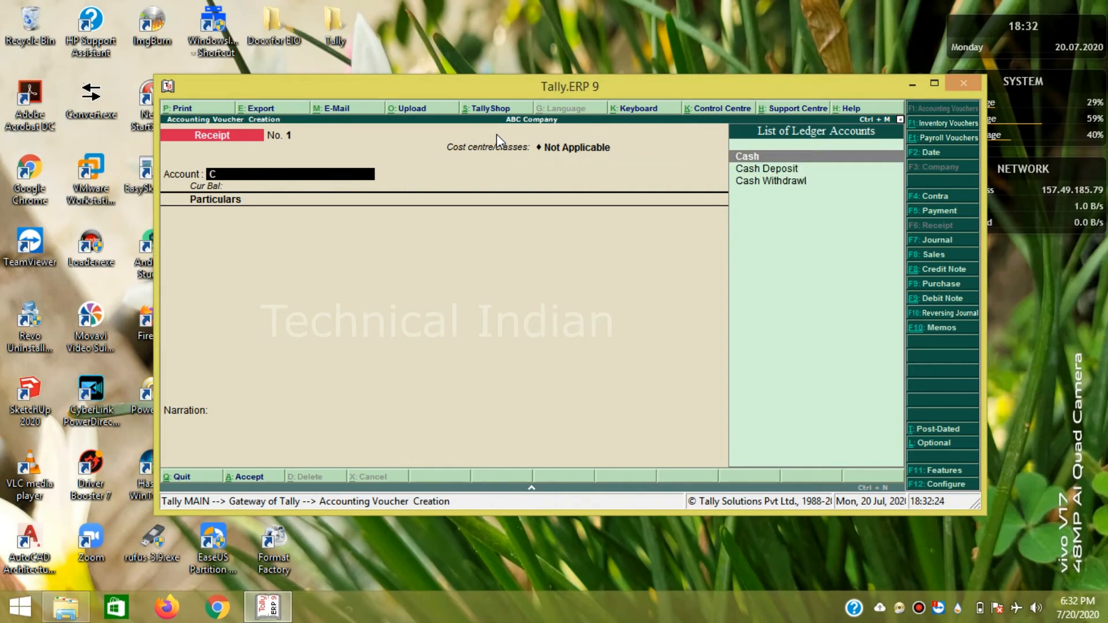
{"action": "key", "text": "Return"}
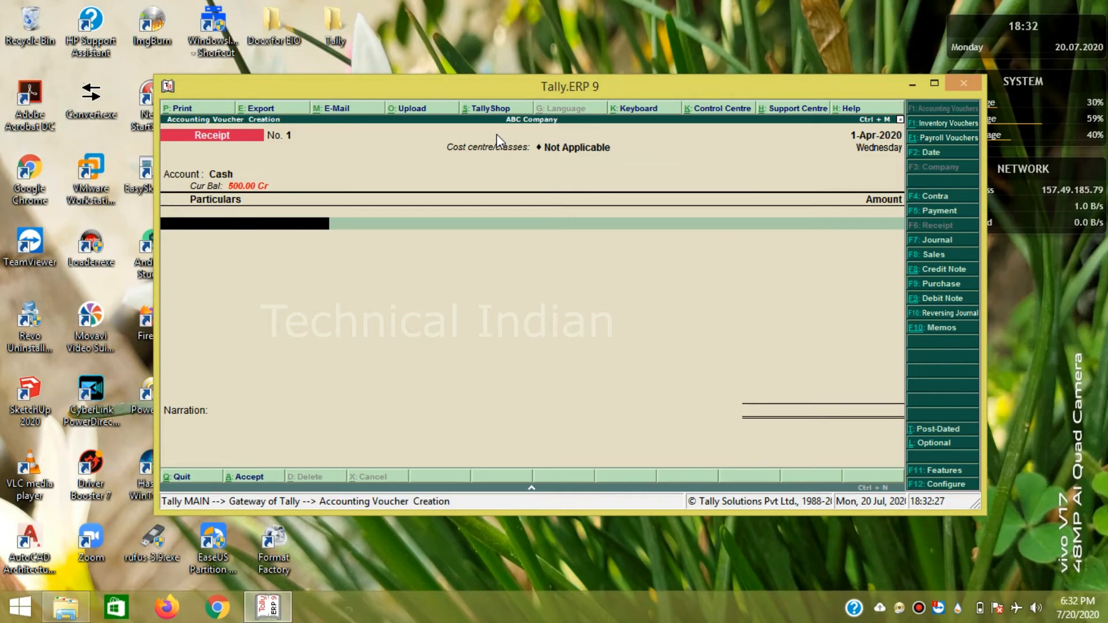
{"action": "type", "text": "P"}
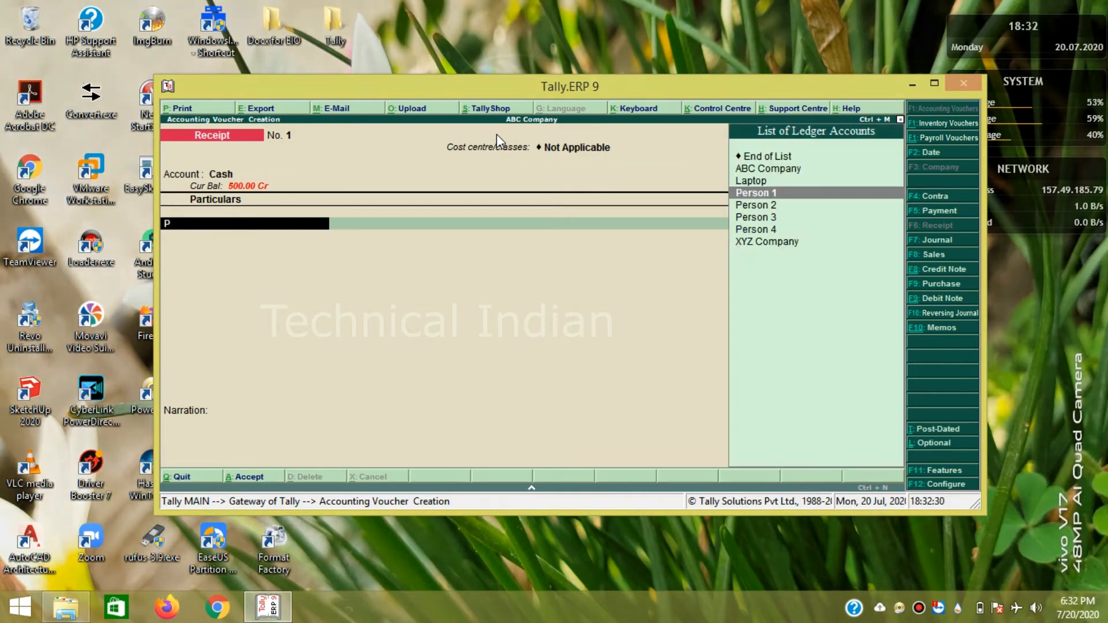
{"action": "key", "text": "Down"}
{"action": "key", "text": "Down"}
{"action": "key", "text": "Down"}
{"action": "key", "text": "Return"}
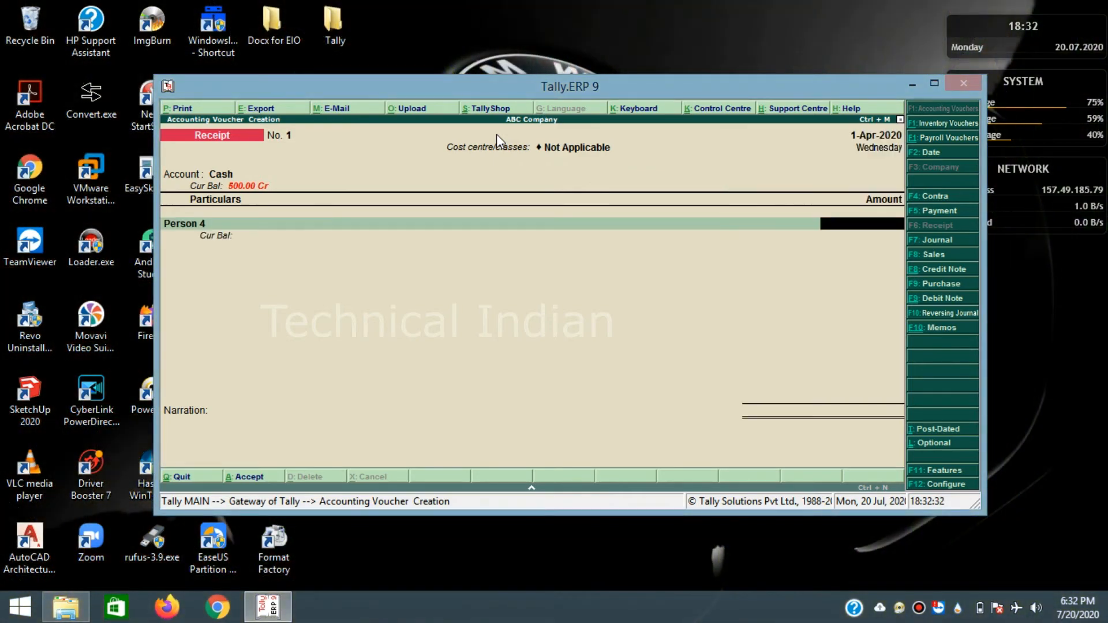
{"action": "type", "text": "500"}
{"action": "key", "text": "Return"}
{"action": "key", "text": "Return"}
{"action": "key", "text": "Return"}
{"action": "key", "text": "Return"}
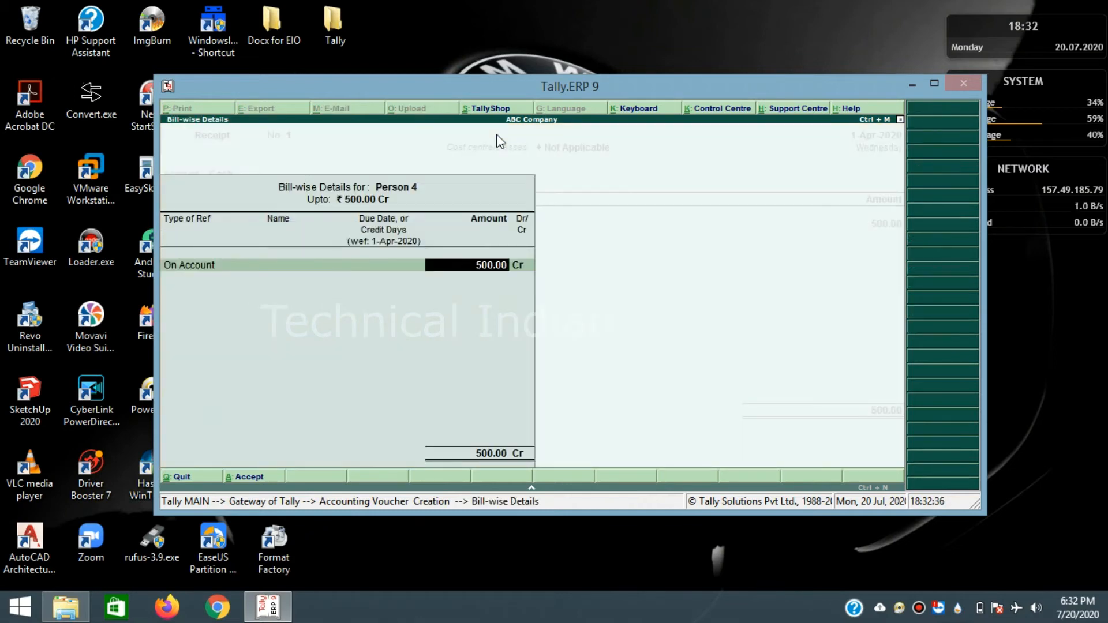
{"action": "key", "text": "Return"}
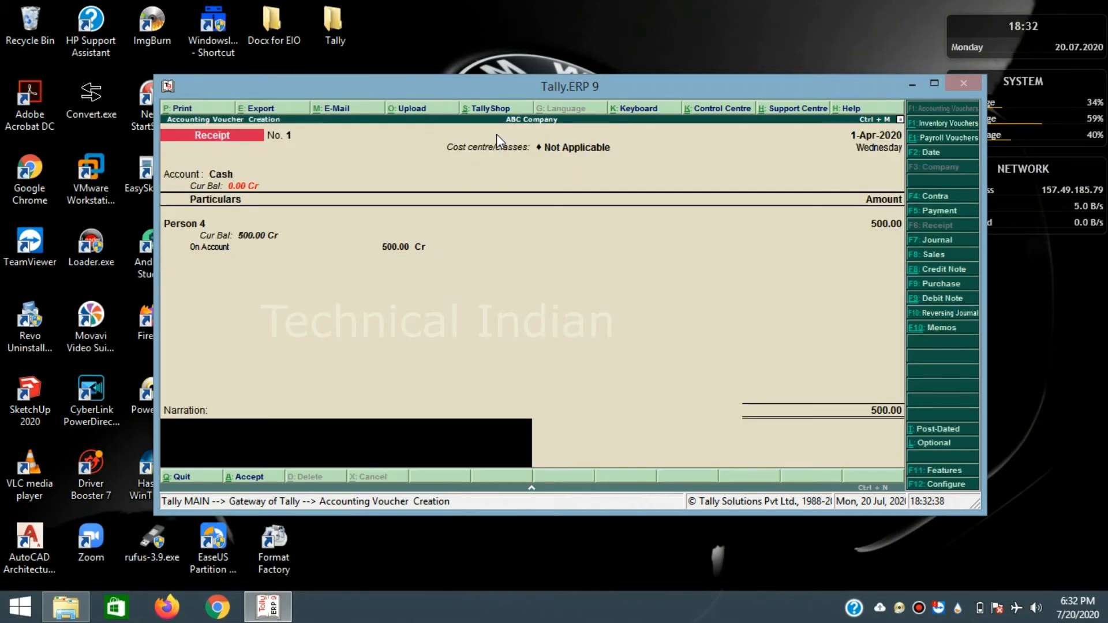
{"action": "key", "text": "Return"}
{"action": "key", "text": "Return"}
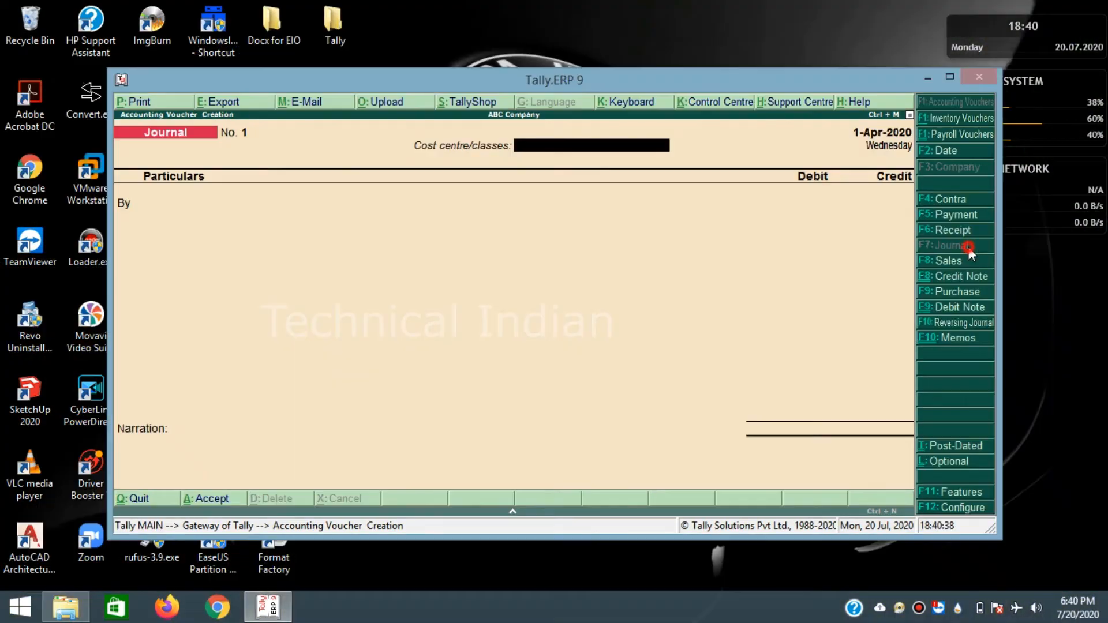
- Save a Journal debiting ABC Company and crediting Person 1 by 1,000, both on account
{"action": "key", "text": "Return"}
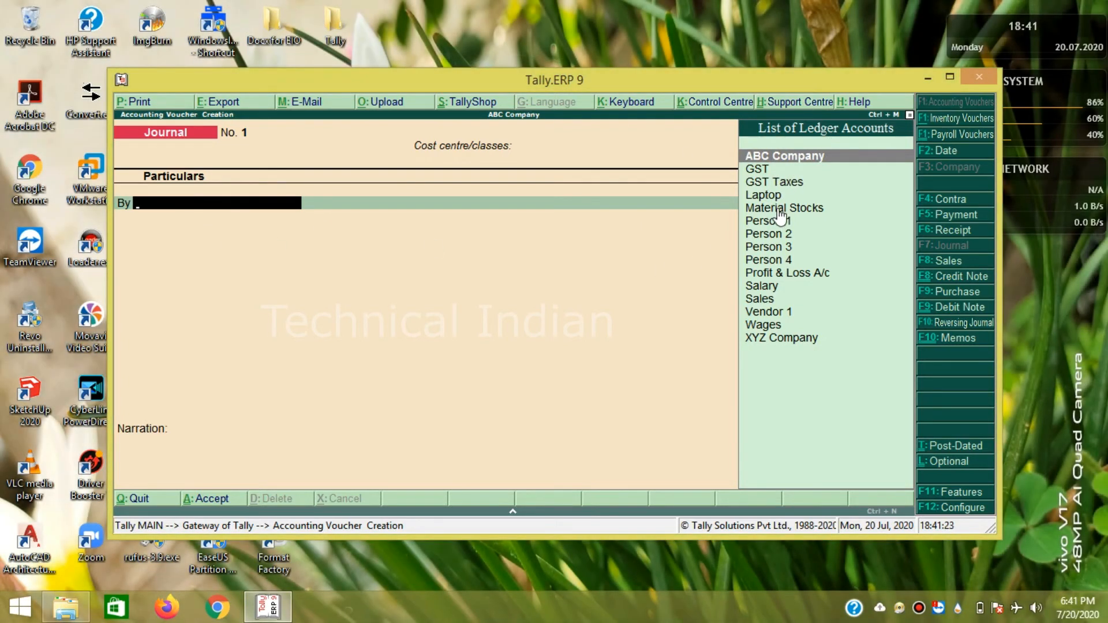
{"action": "left_click", "coordinate": [763, 161]}
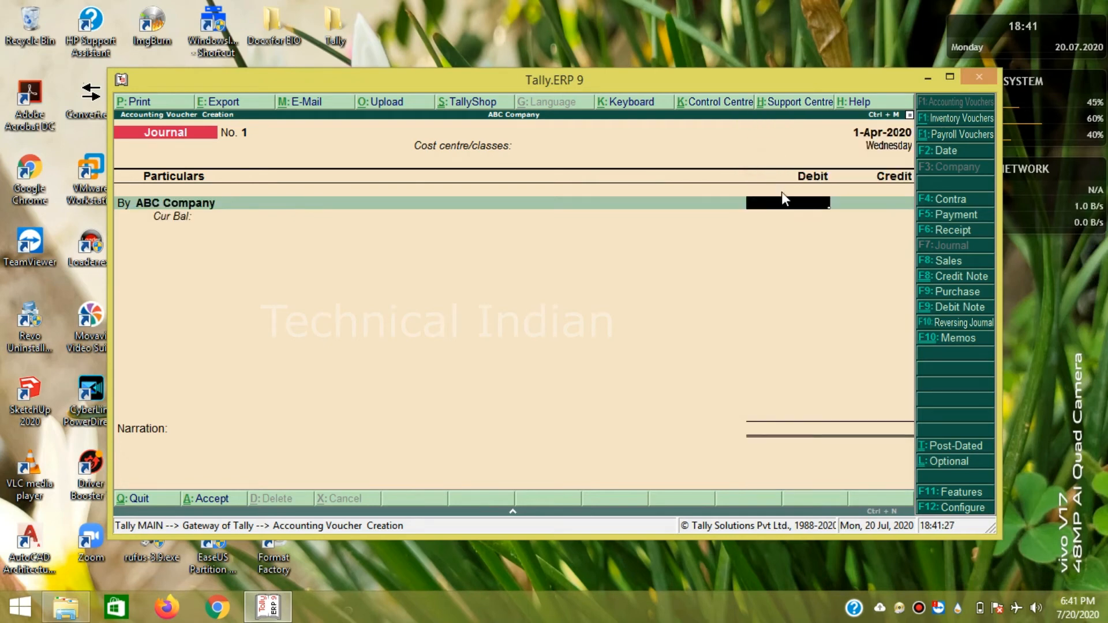
{"action": "type", "text": "1000"}
{"action": "key", "text": "Return"}
{"action": "key", "text": "Return"}
{"action": "key", "text": "Return"}
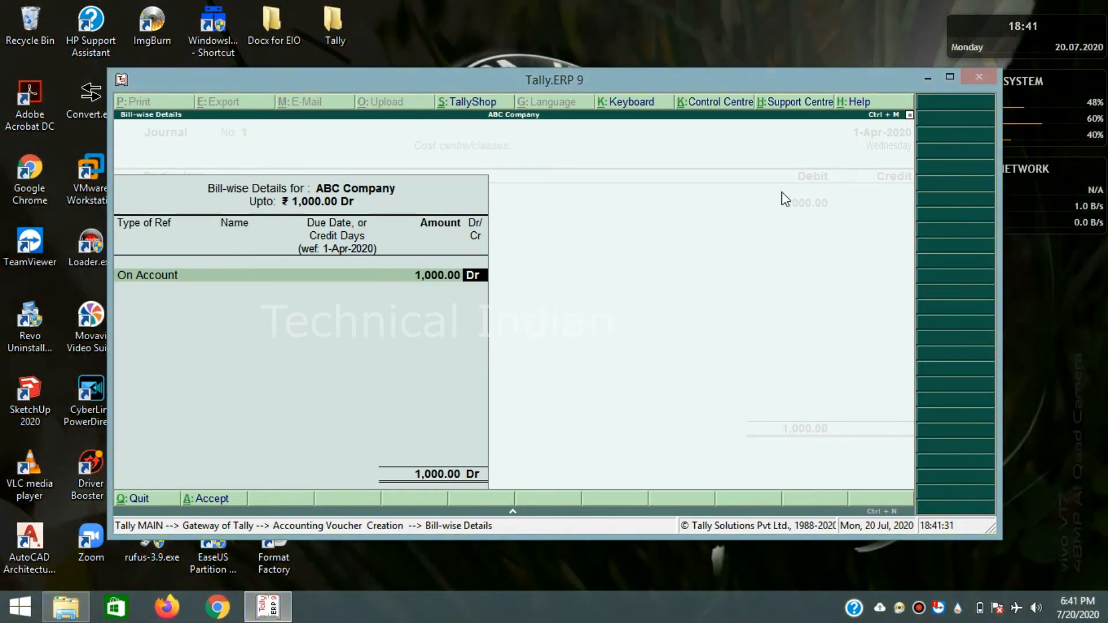
{"action": "key", "text": "Return"}
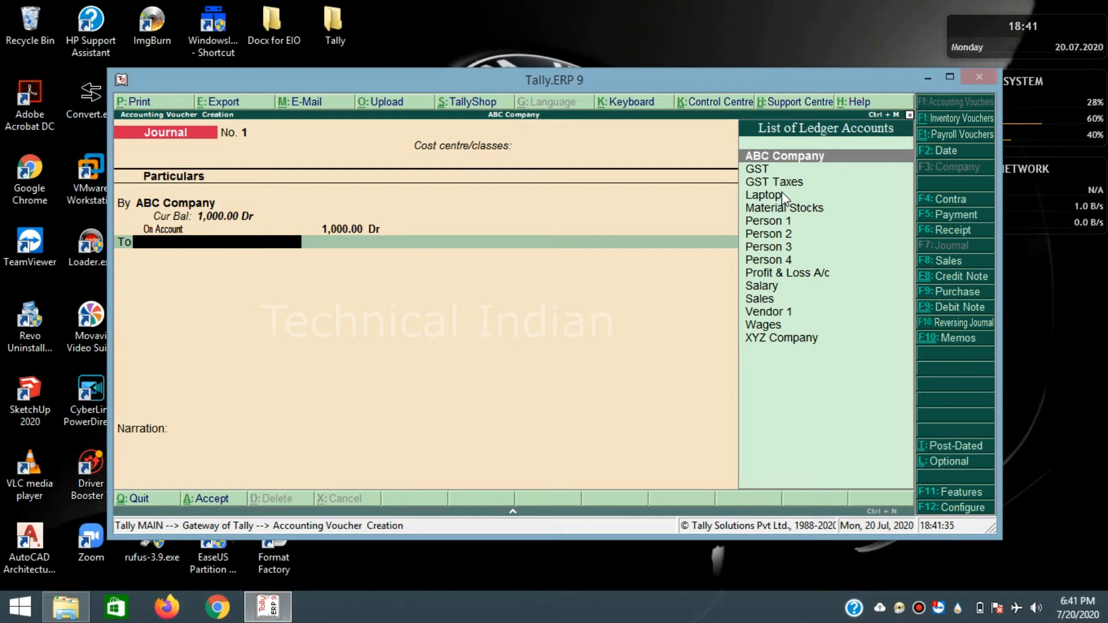
{"action": "key", "text": "Down"}
{"action": "key", "text": "Down"}
{"action": "key", "text": "Down"}
{"action": "key", "text": "Down"}
{"action": "key", "text": "Down"}
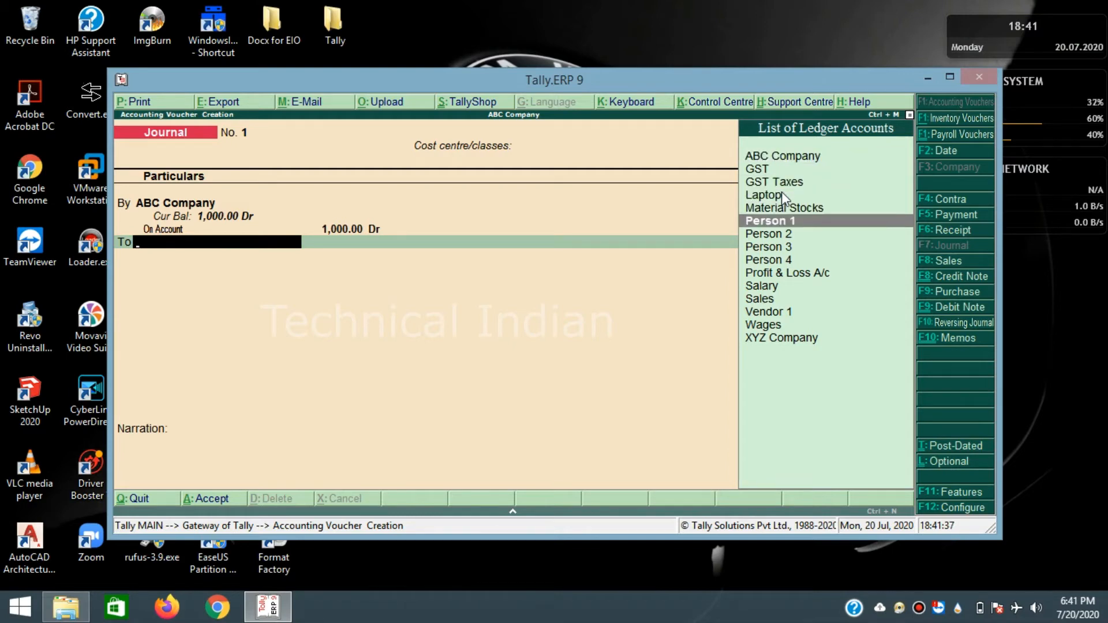
{"action": "key", "text": "Return"}
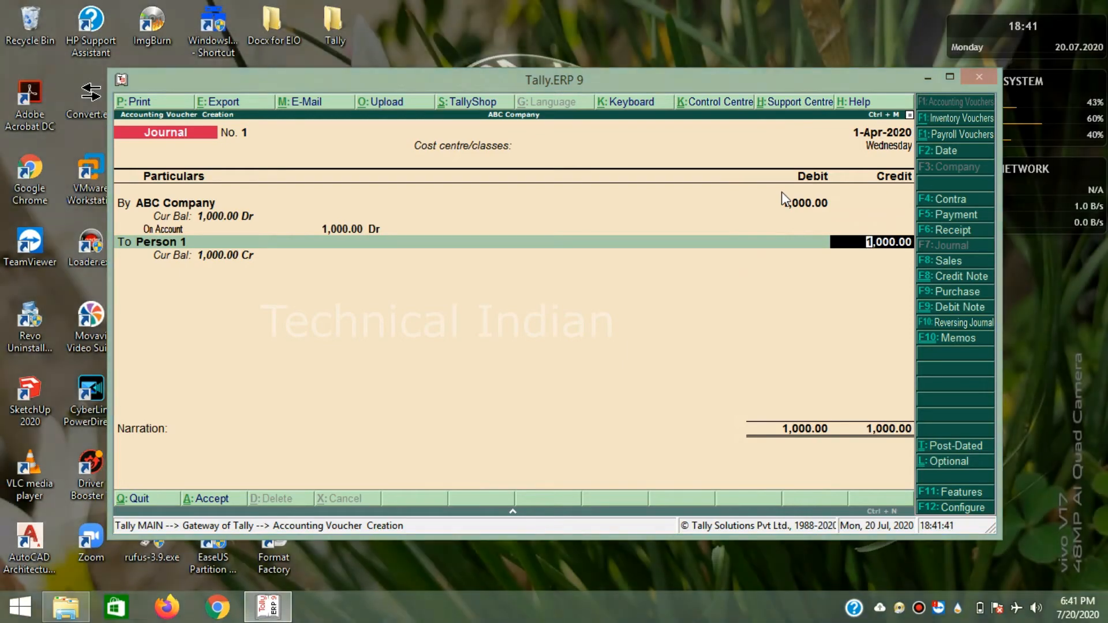
{"action": "key", "text": "Return"}
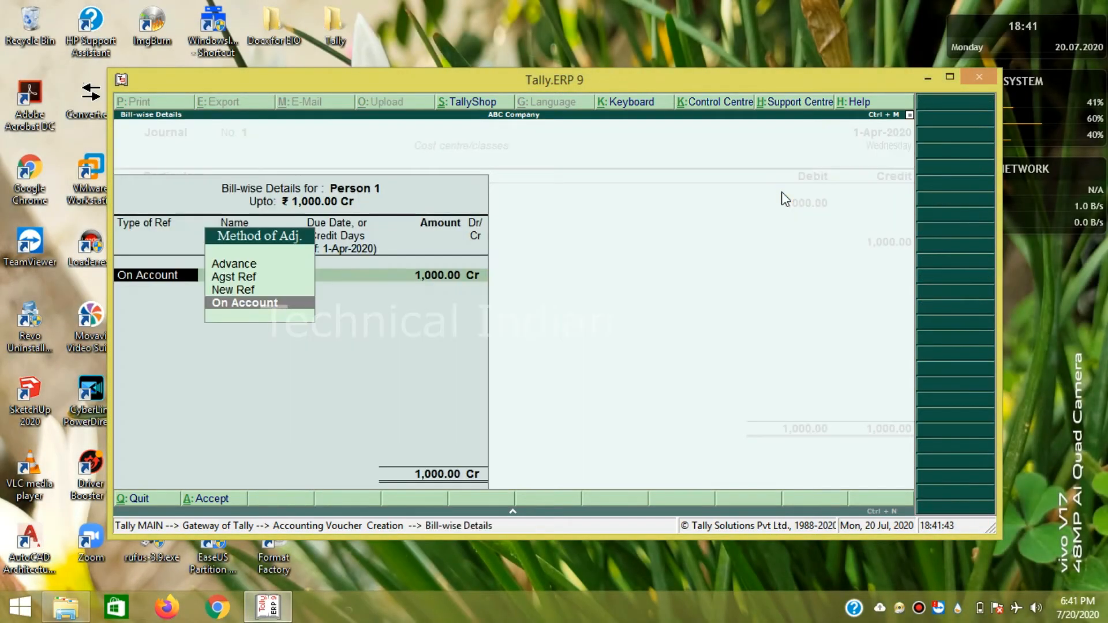
{"action": "key", "text": "Return"}
{"action": "key", "text": "Return"}
{"action": "key", "text": "Return"}
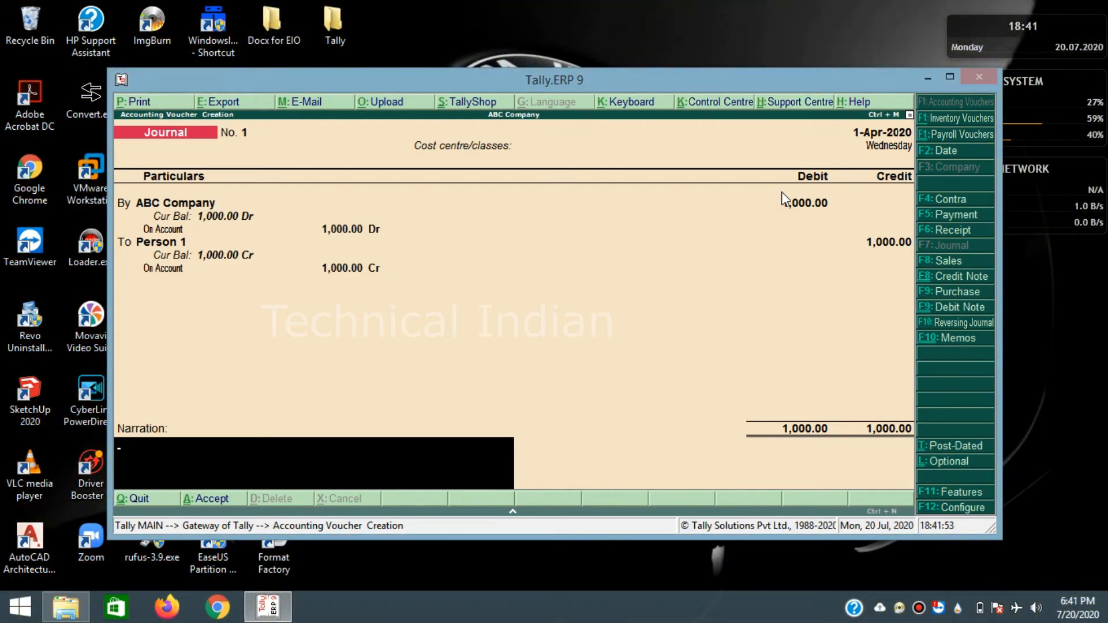
{"action": "key", "text": "Return"}
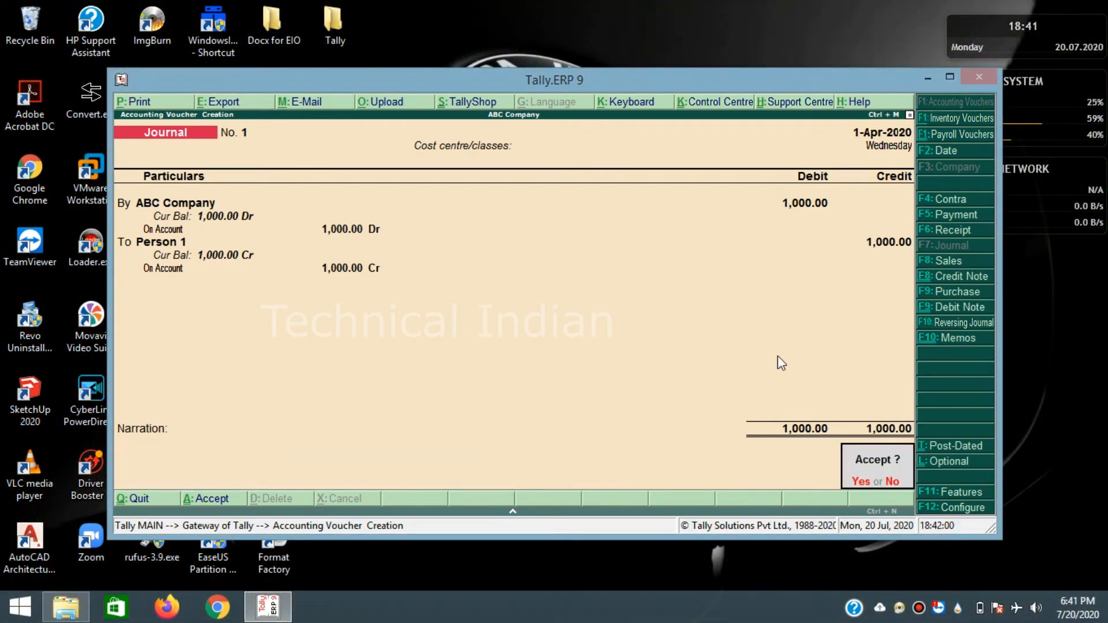
{"action": "key", "text": "Return"}
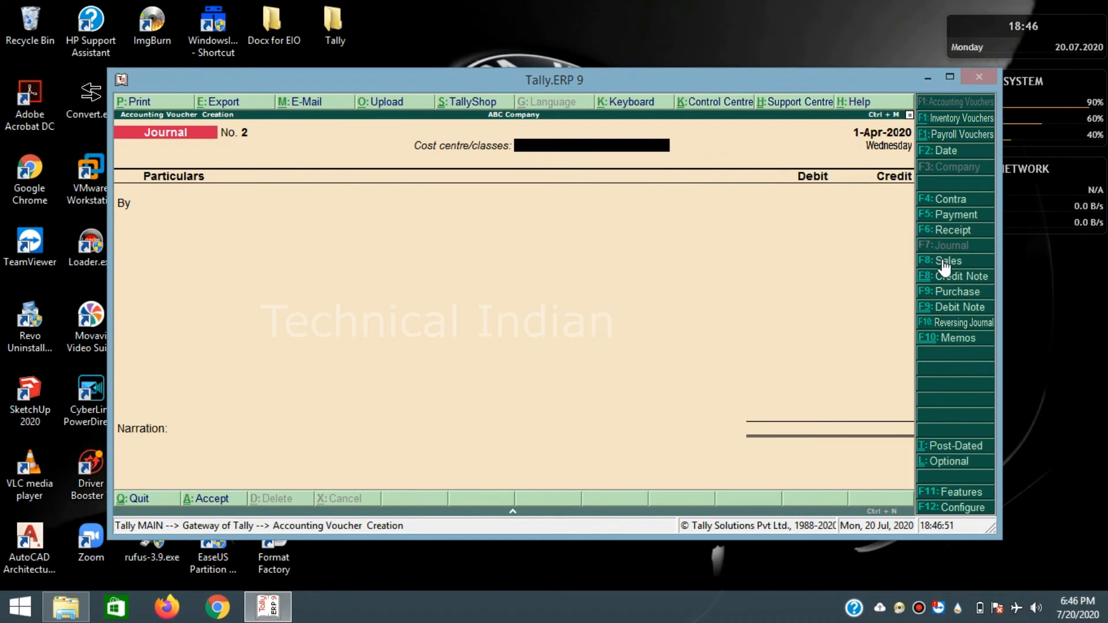
{"action": "left_click", "coordinate": [947, 261]}
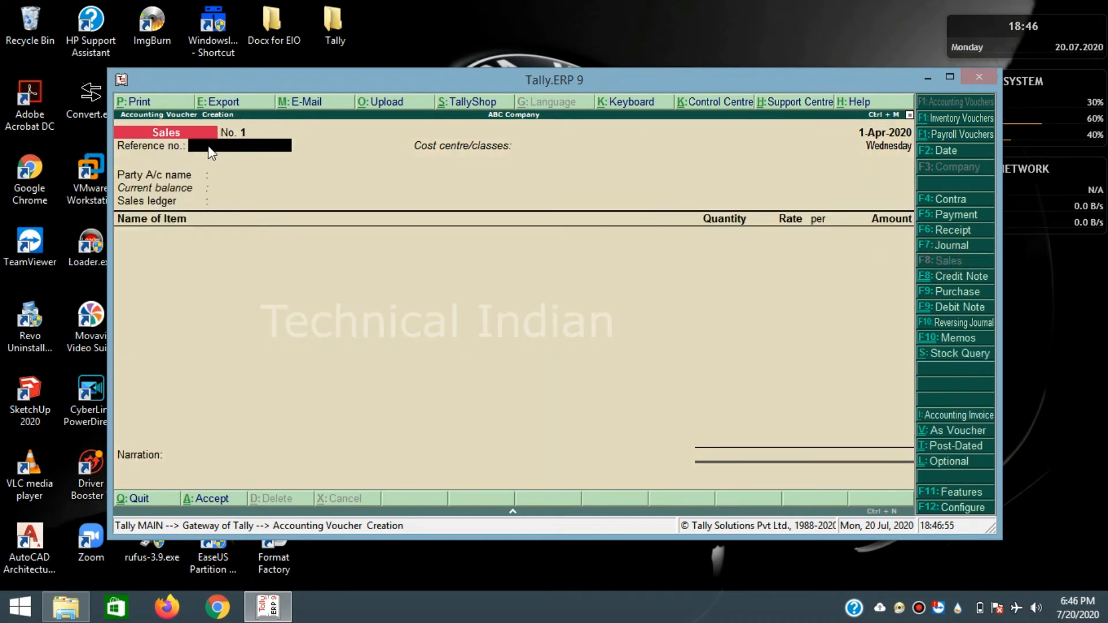
- Enter sales reference 001 and select XYZ Company as the buying party
{"action": "type", "text": "001"}
{"action": "key", "text": "Return"}
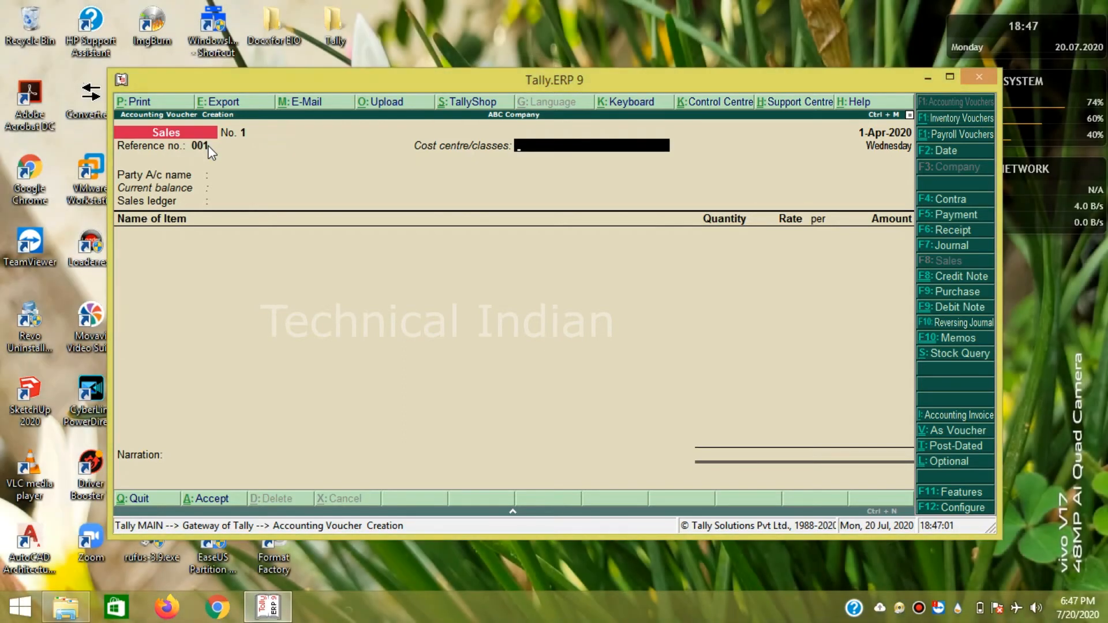
{"action": "key", "text": "Return"}
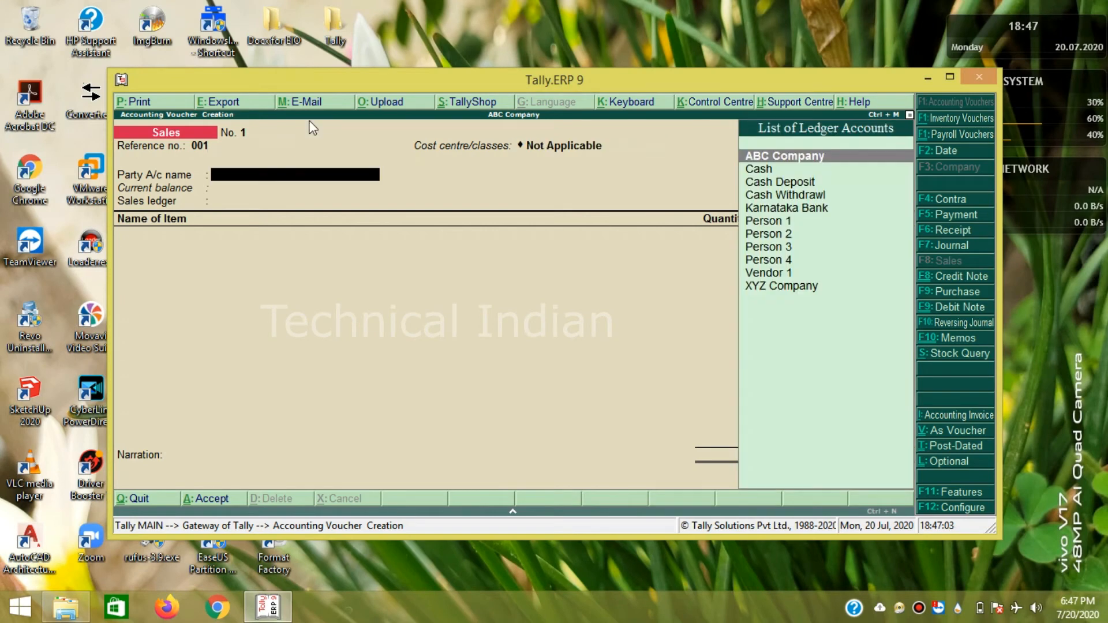
{"action": "key", "text": "Down"}
{"action": "key", "text": "Down"}
{"action": "key", "text": "Down"}
{"action": "key", "text": "Down"}
{"action": "key", "text": "Down"}
{"action": "key", "text": "Down"}
{"action": "key", "text": "Down"}
{"action": "key", "text": "Down"}
{"action": "key", "text": "Down"}
{"action": "key", "text": "Down"}
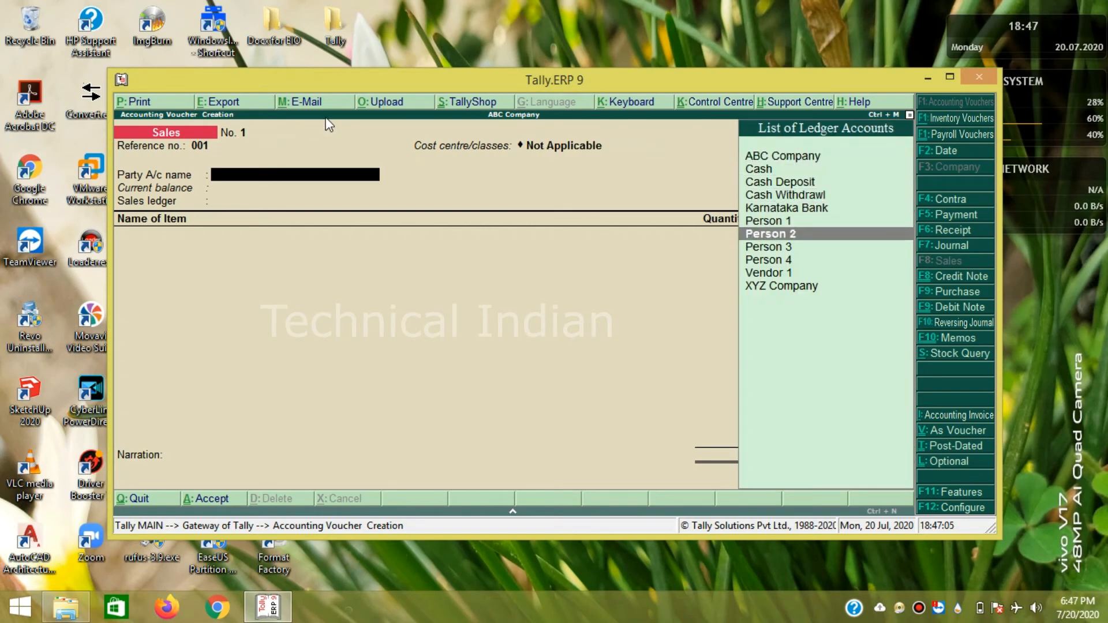
{"action": "key", "text": "Return"}
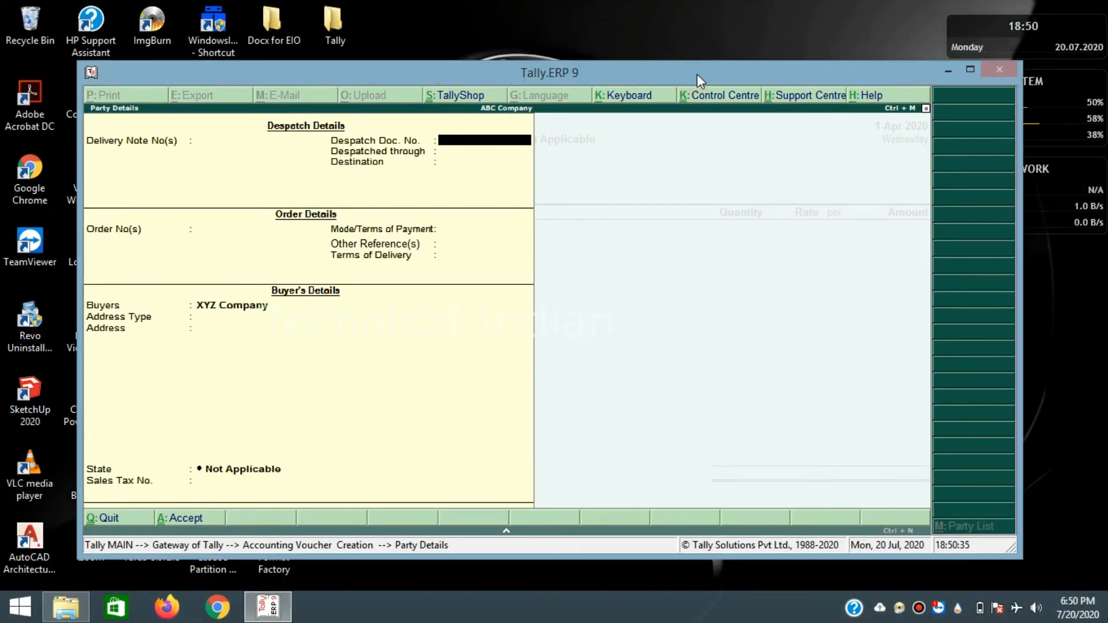
- Set payment terms to Cash in Party Details, keeping XYZ Company as buyer and Primary address
{"action": "key", "text": "Return"}
{"action": "key", "text": "Return"}
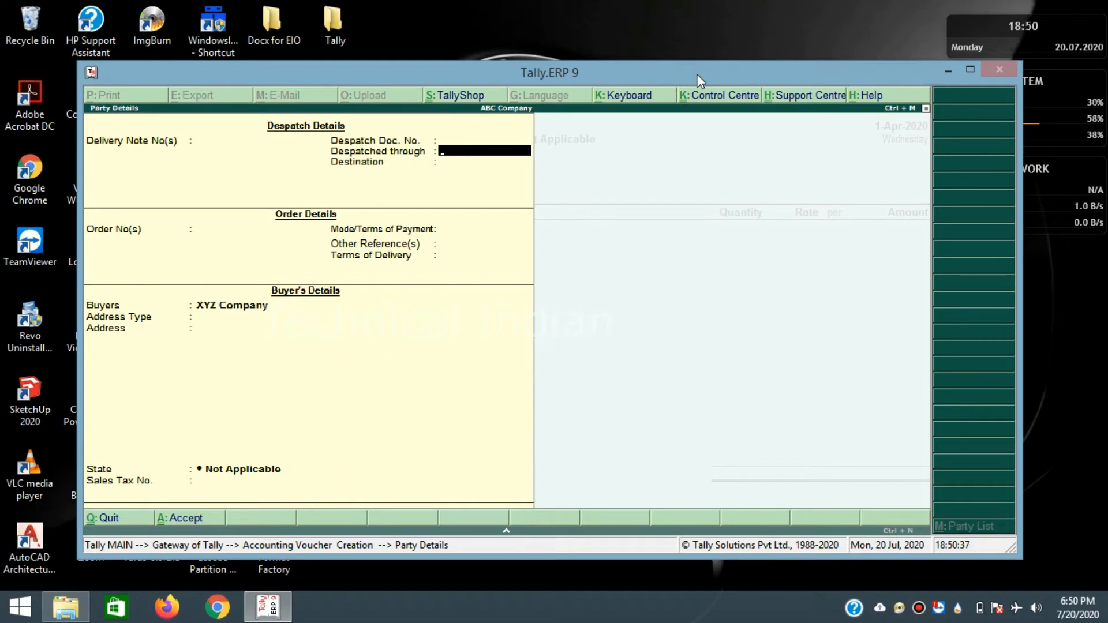
{"action": "key", "text": "Return"}
{"action": "key", "text": "Return"}
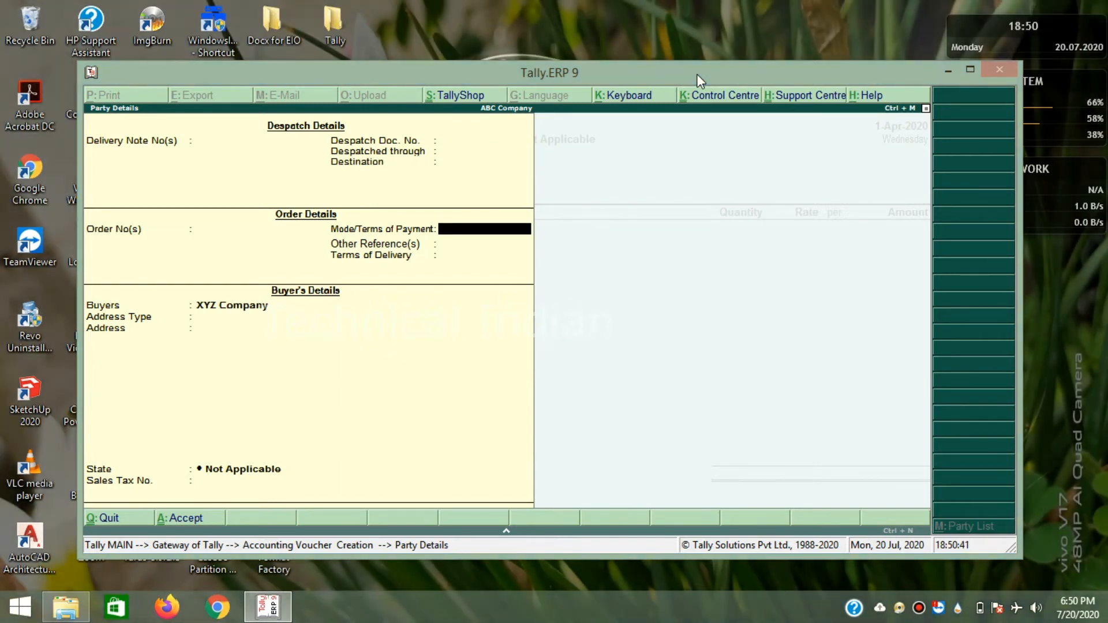
{"action": "type", "text": "Cas"}
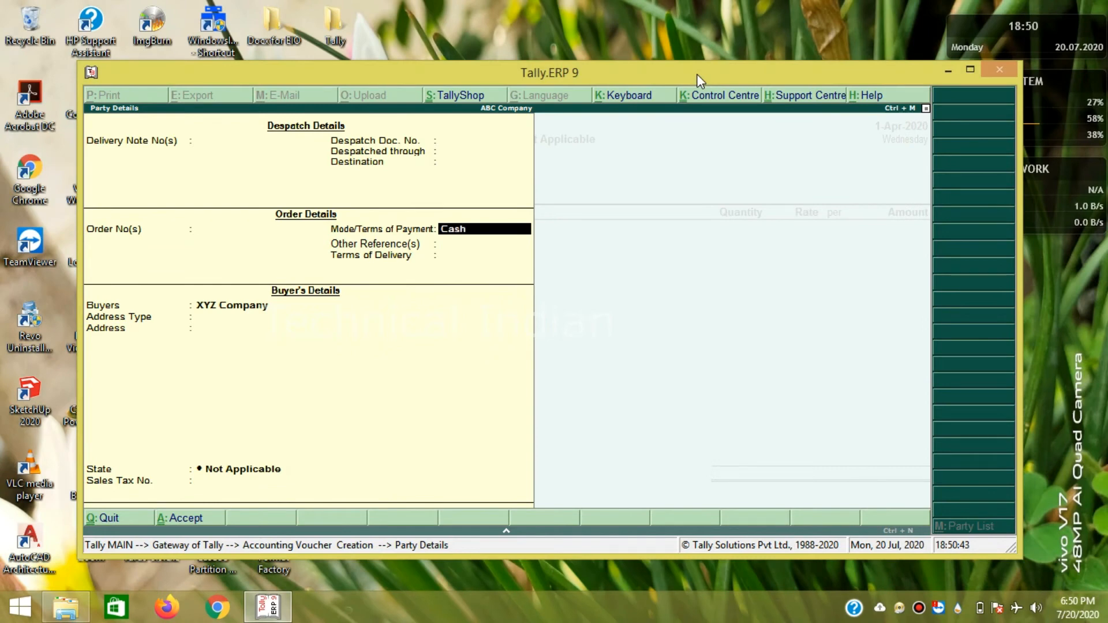
{"action": "type", "text": "h"}
{"action": "key", "text": "Return"}
{"action": "key", "text": "Return"}
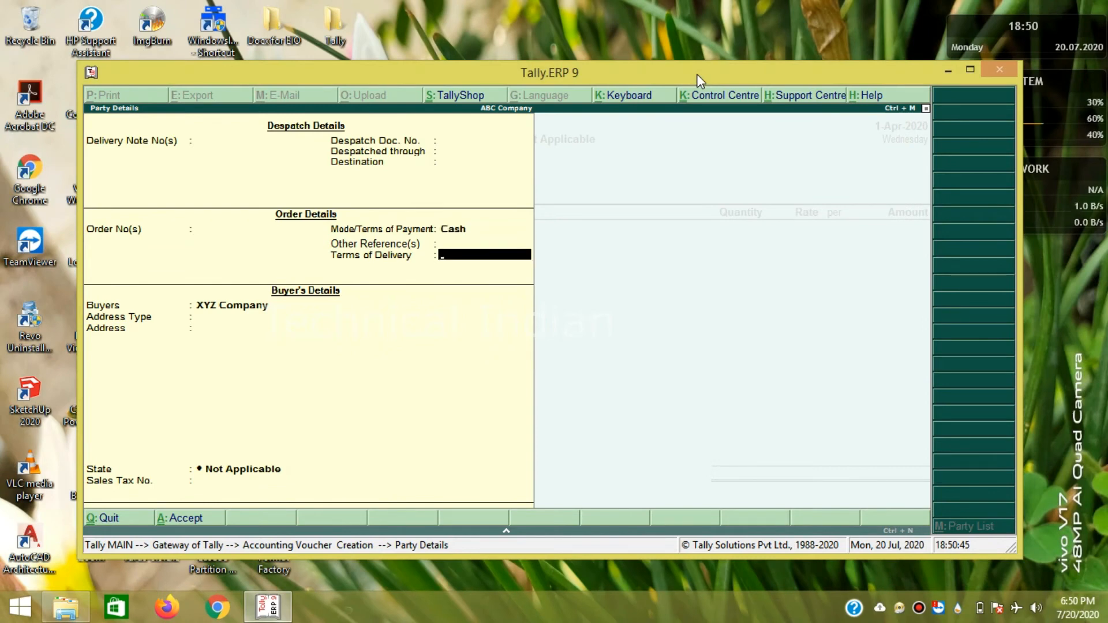
{"action": "key", "text": "Return"}
{"action": "key", "text": "Return"}
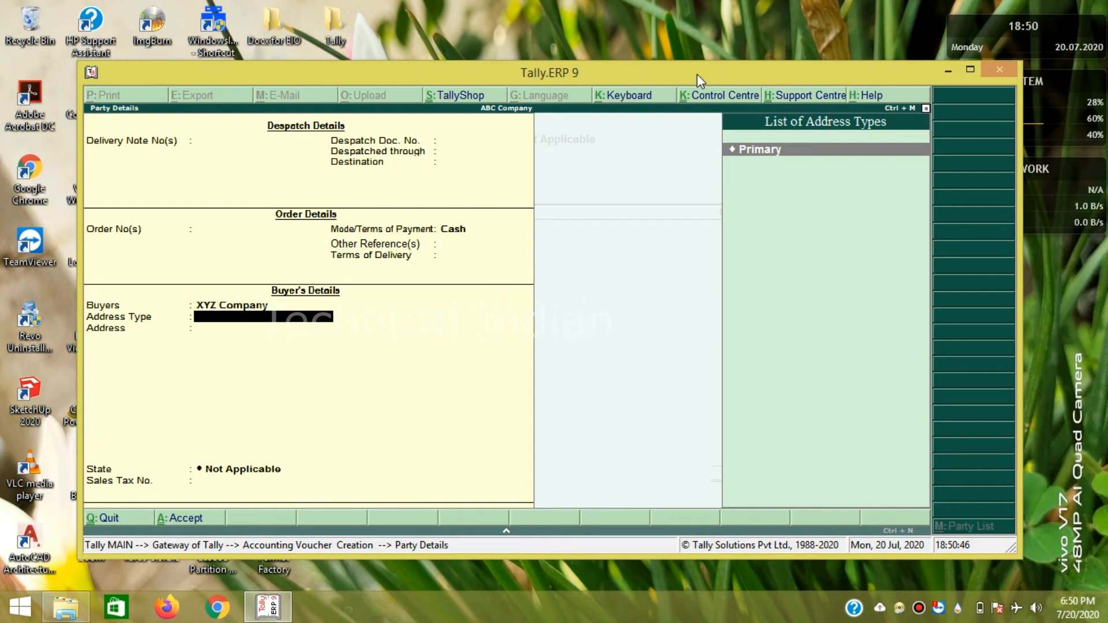
{"action": "key", "text": "Return"}
{"action": "key", "text": "Return"}
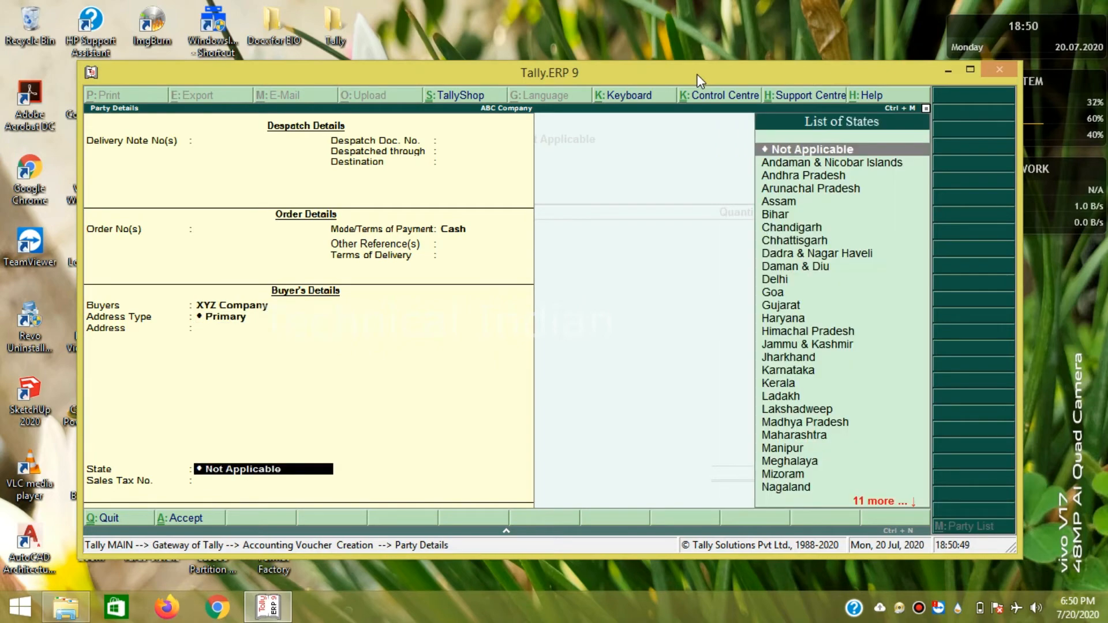
{"action": "key", "text": "Return"}
{"action": "key", "text": "Return"}
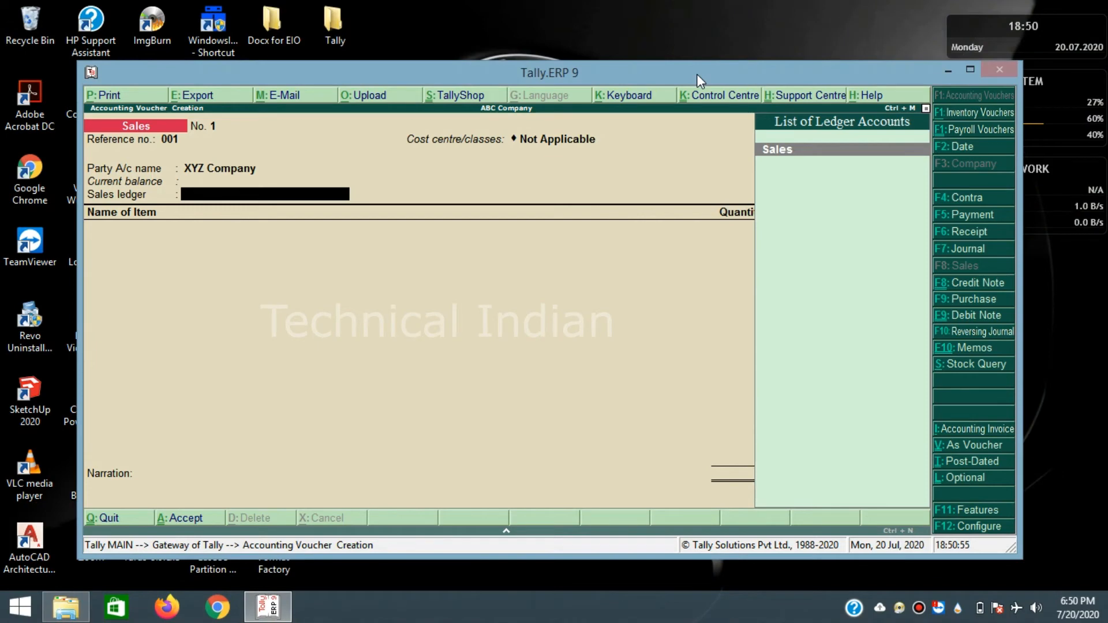
{"action": "key", "text": "Return"}
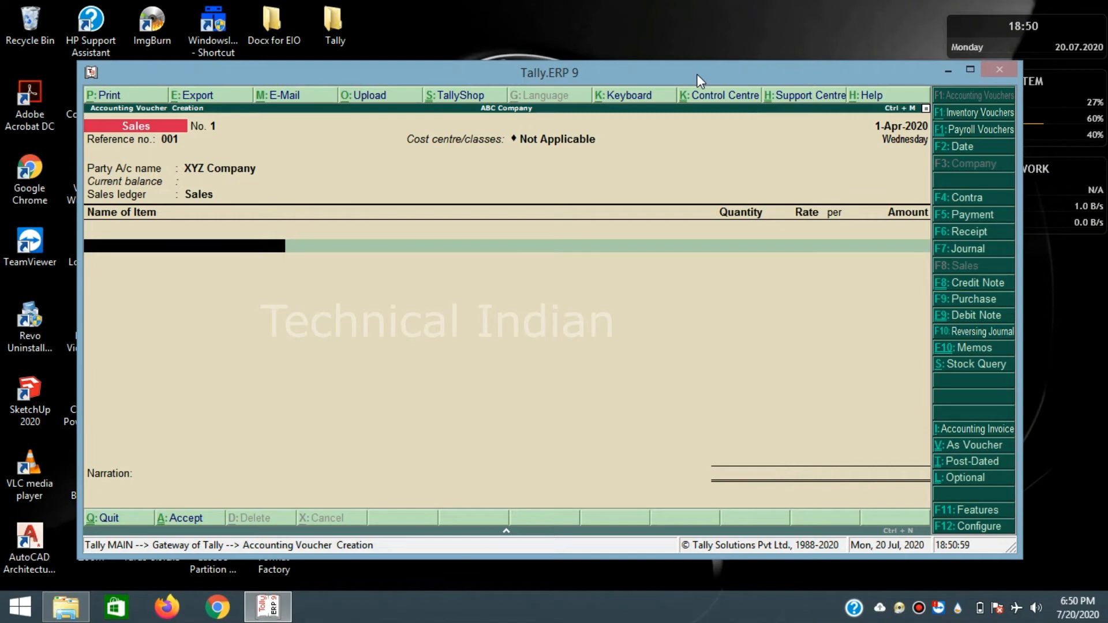
- Add item Engine with quantity 5 pcs at a rate of 15,000
{"action": "type", "text": "E"}
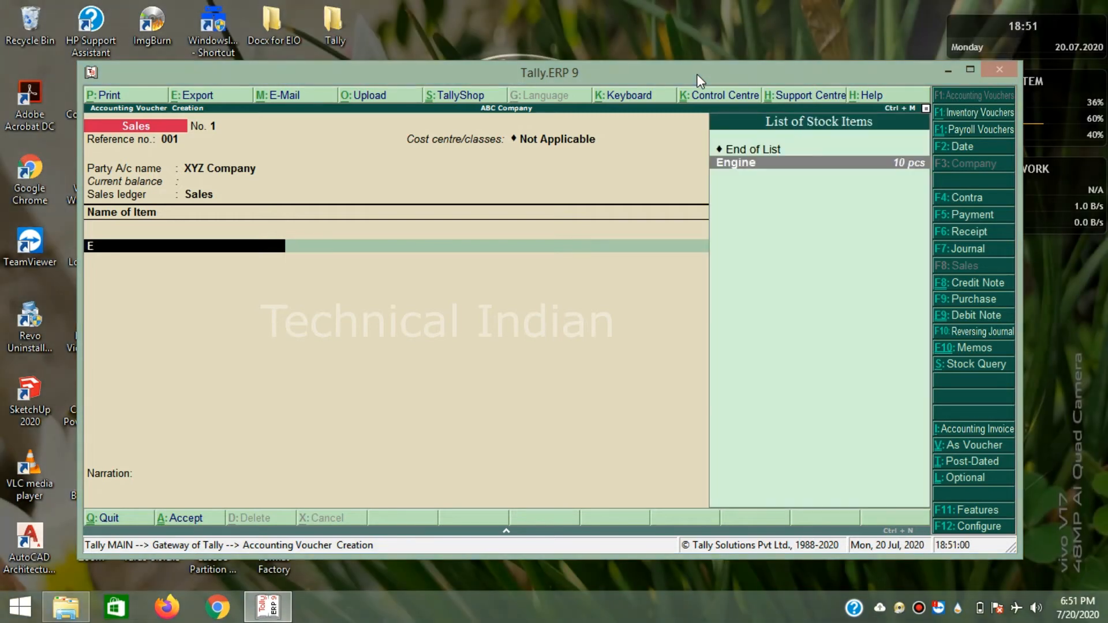
{"action": "key", "text": "Return"}
{"action": "type", "text": "5 pcs"}
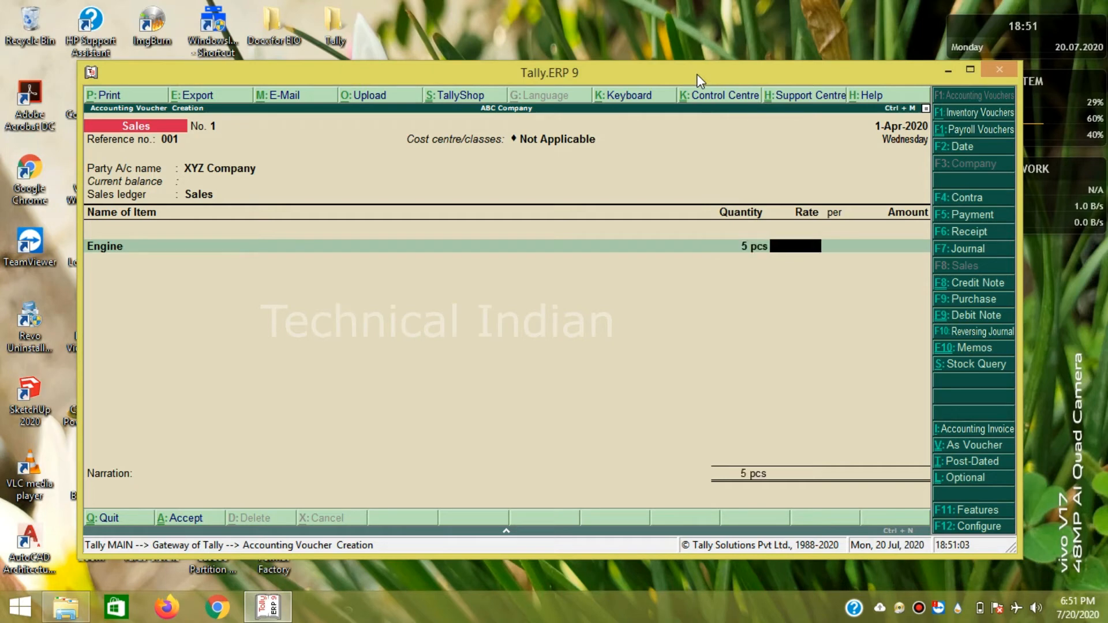
{"action": "key", "text": "Return"}
{"action": "type", "text": "15000"}
{"action": "key", "text": "Return"}
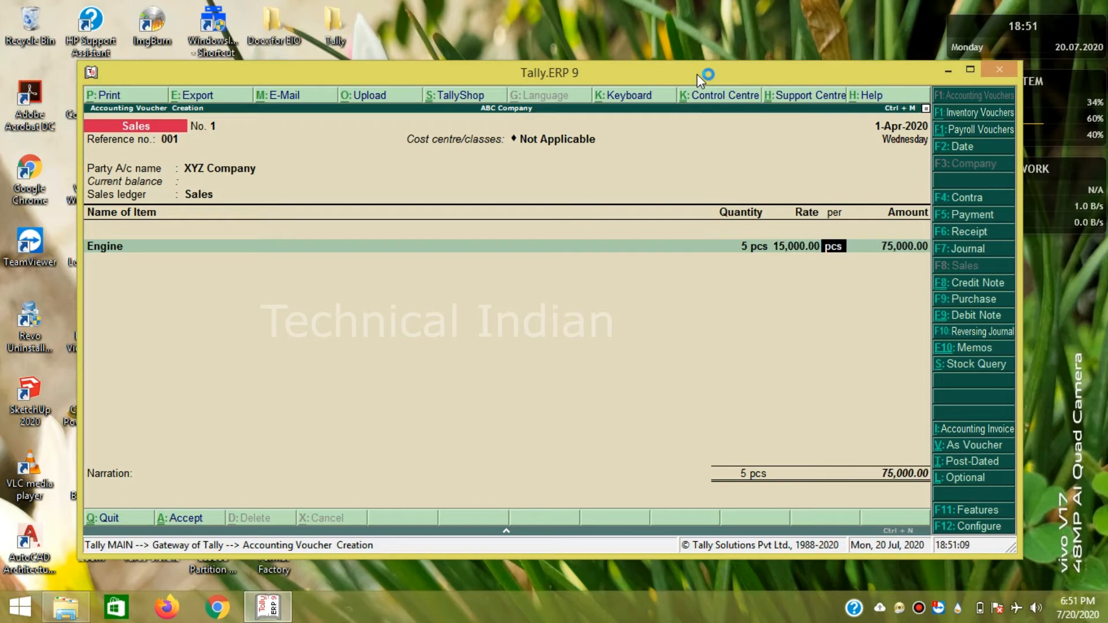
{"action": "key", "text": "Return"}
{"action": "key", "text": "Return"}
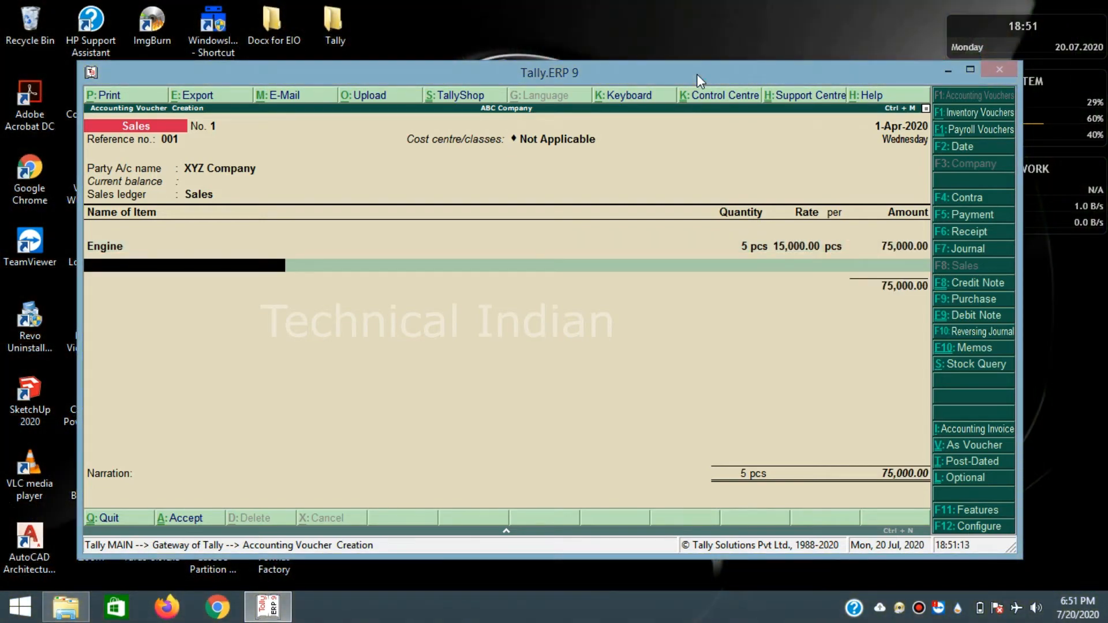
- Add the GST ledger line and save Sales voucher No. 1 totalling 88,500
{"action": "type", "text": "G"}
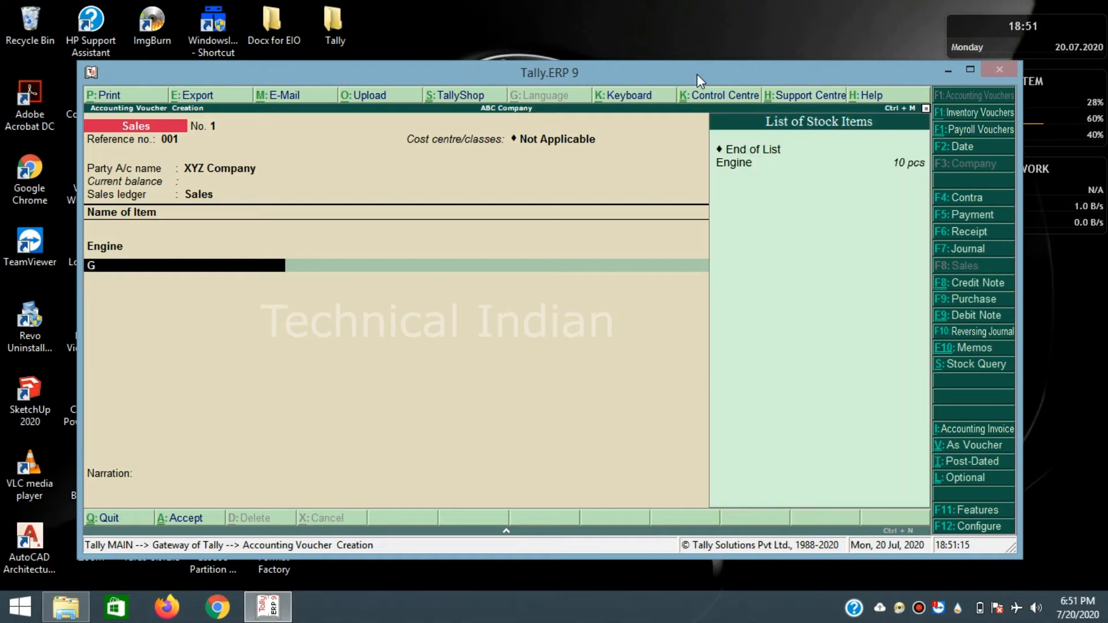
{"action": "key", "text": "BackSpace"}
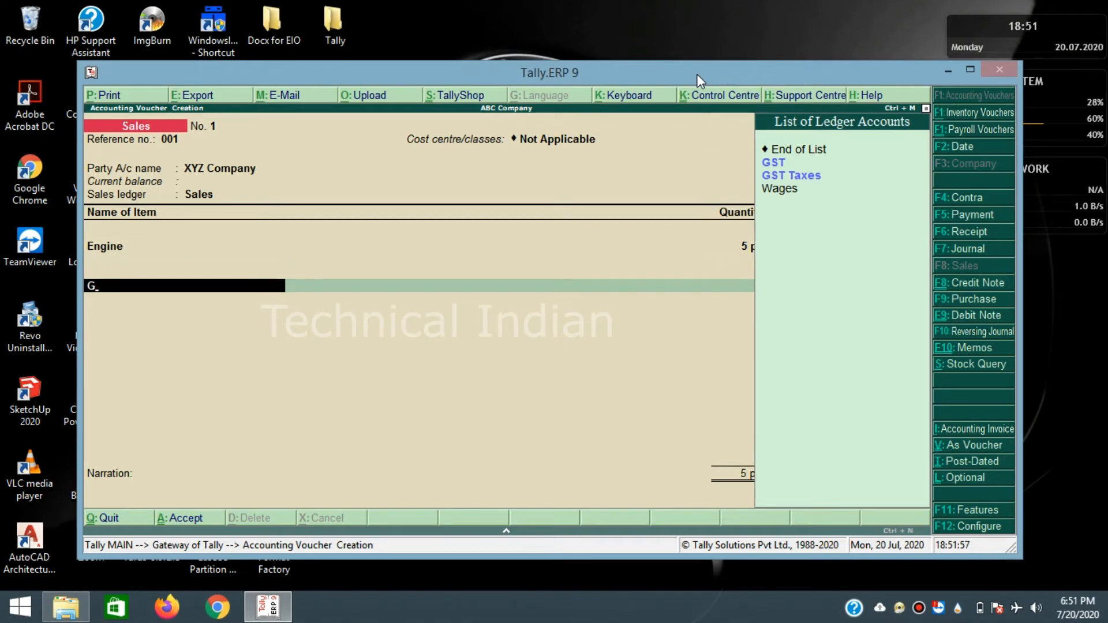
{"action": "type", "text": "st"}
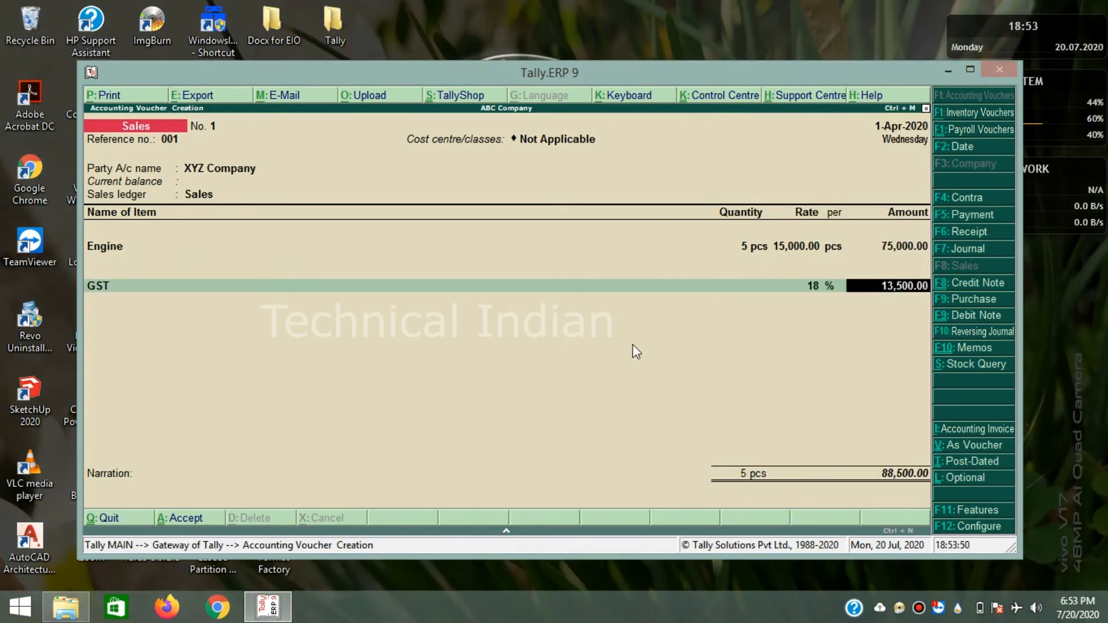
{"action": "key", "text": "Return"}
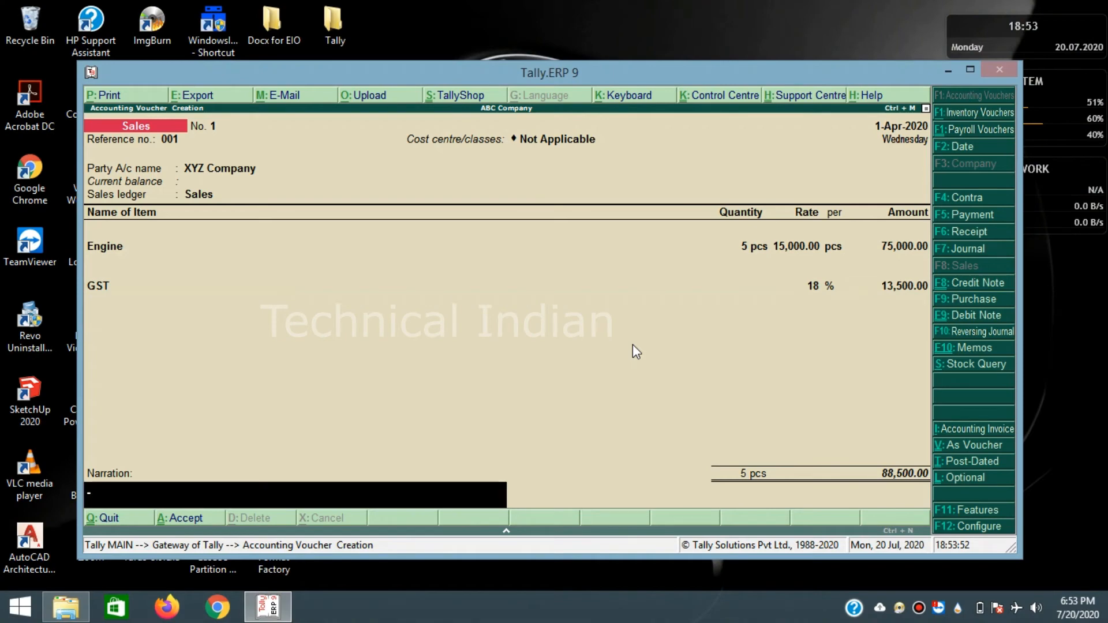
{"action": "key", "text": "Return"}
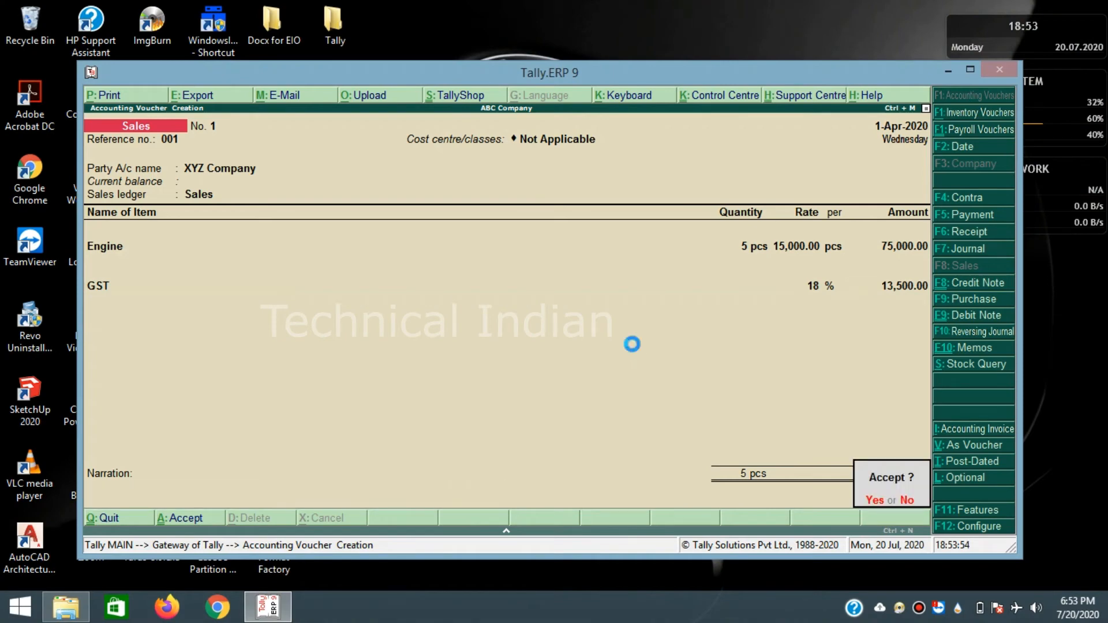
{"action": "key", "text": "Return"}
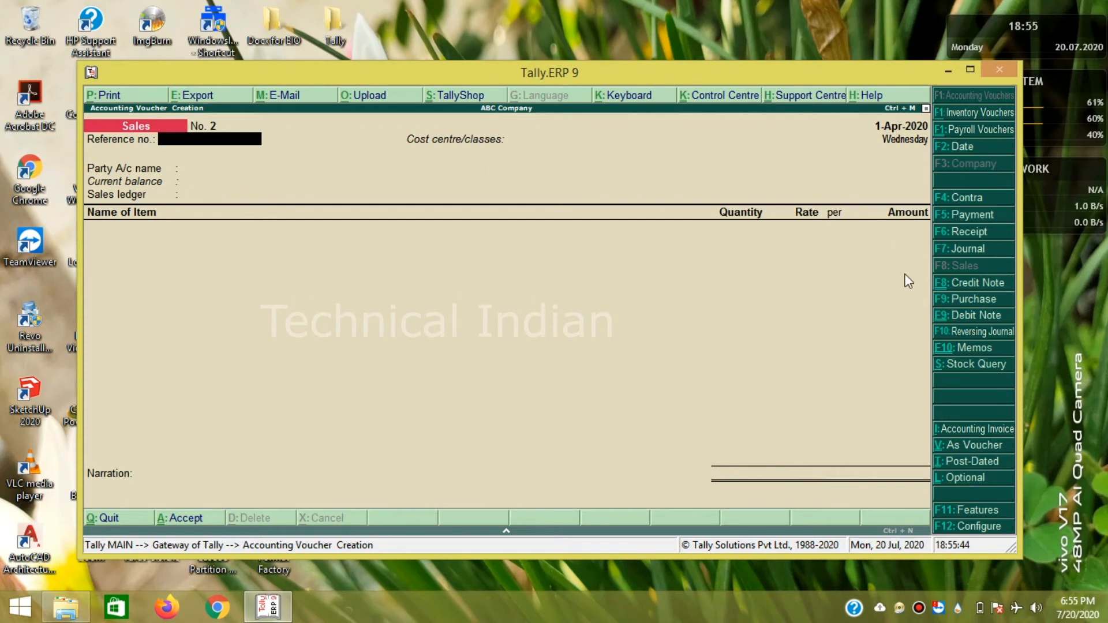
- Begin Purchase voucher 1 dated 1-Apr-2020: supplier invoice 002352, party XYZ Company, ledger Purchase
{"action": "left_click", "coordinate": [973, 300]}
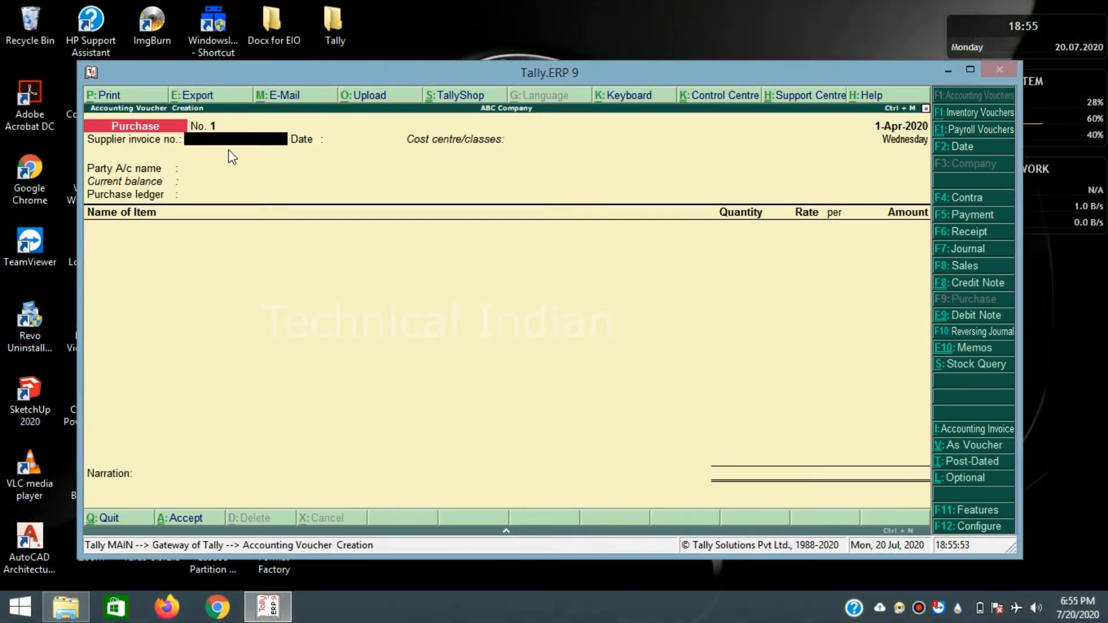
{"action": "type", "text": "002352"}
{"action": "key", "text": "Return"}
{"action": "key", "text": "Return"}
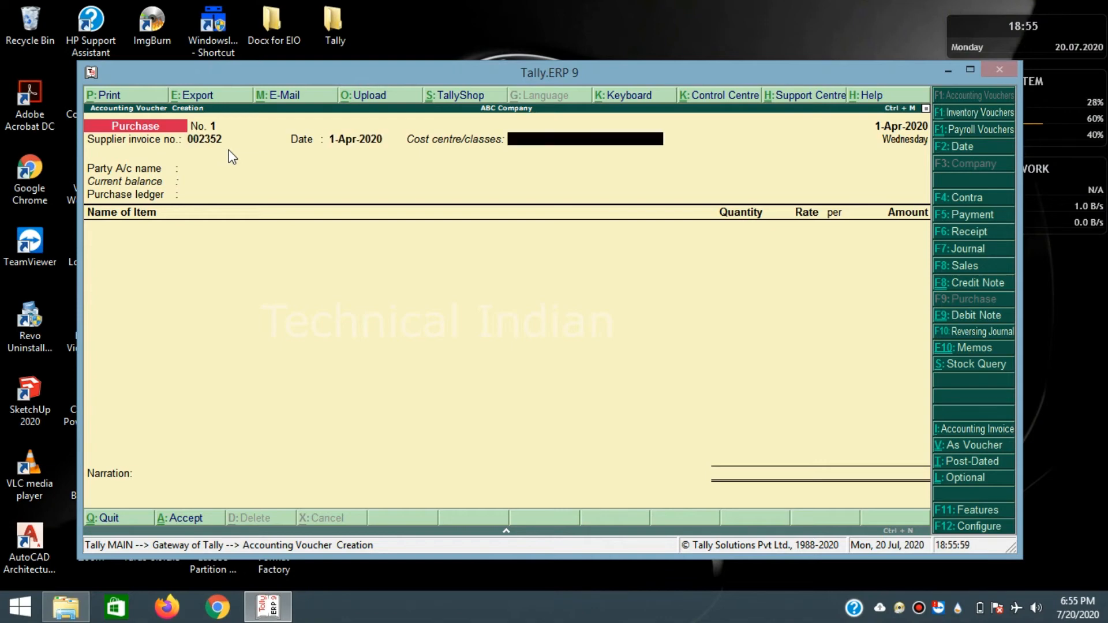
{"action": "key", "text": "Return"}
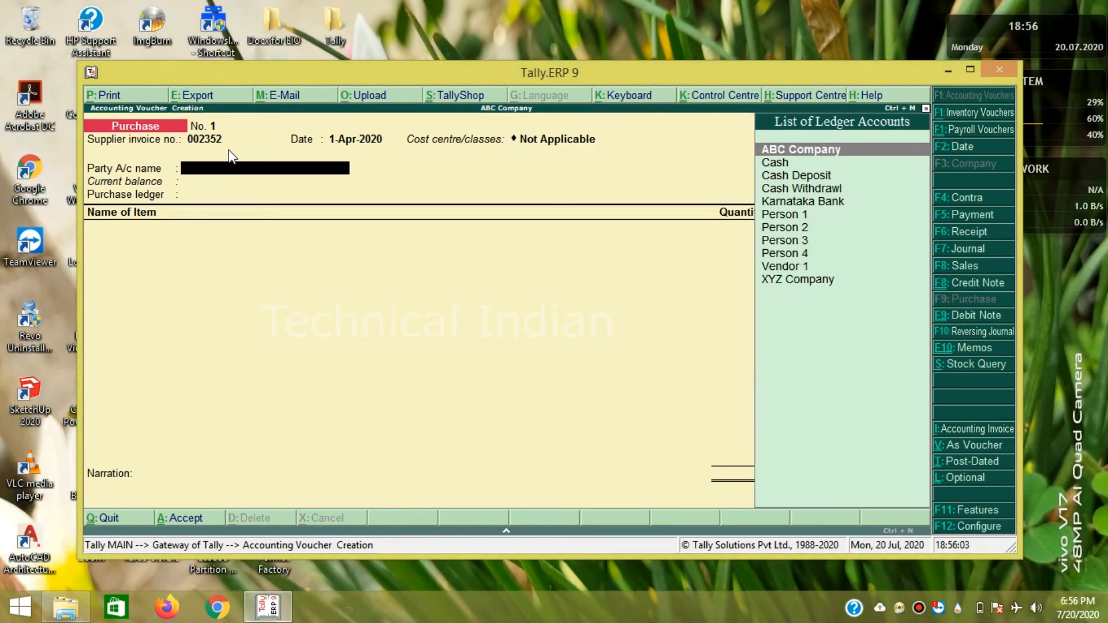
{"action": "key", "text": "Down"}
{"action": "key", "text": "Down"}
{"action": "key", "text": "Down"}
{"action": "key", "text": "Down"}
{"action": "key", "text": "Down"}
{"action": "key", "text": "Down"}
{"action": "key", "text": "Down"}
{"action": "key", "text": "Down"}
{"action": "key", "text": "Down"}
{"action": "key", "text": "Down"}
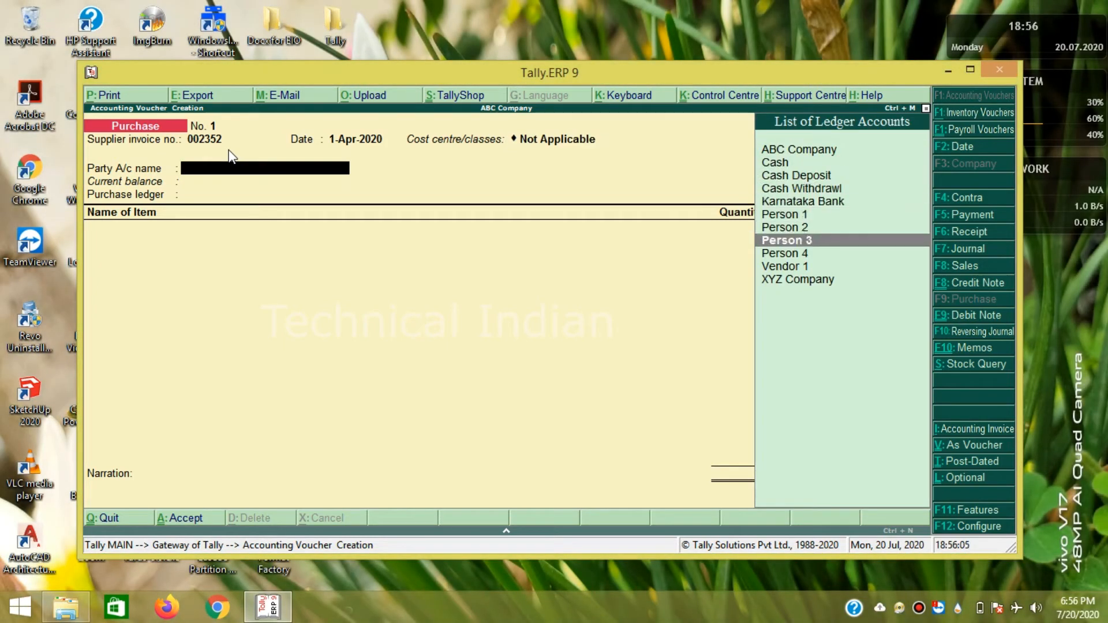
{"action": "key", "text": "Return"}
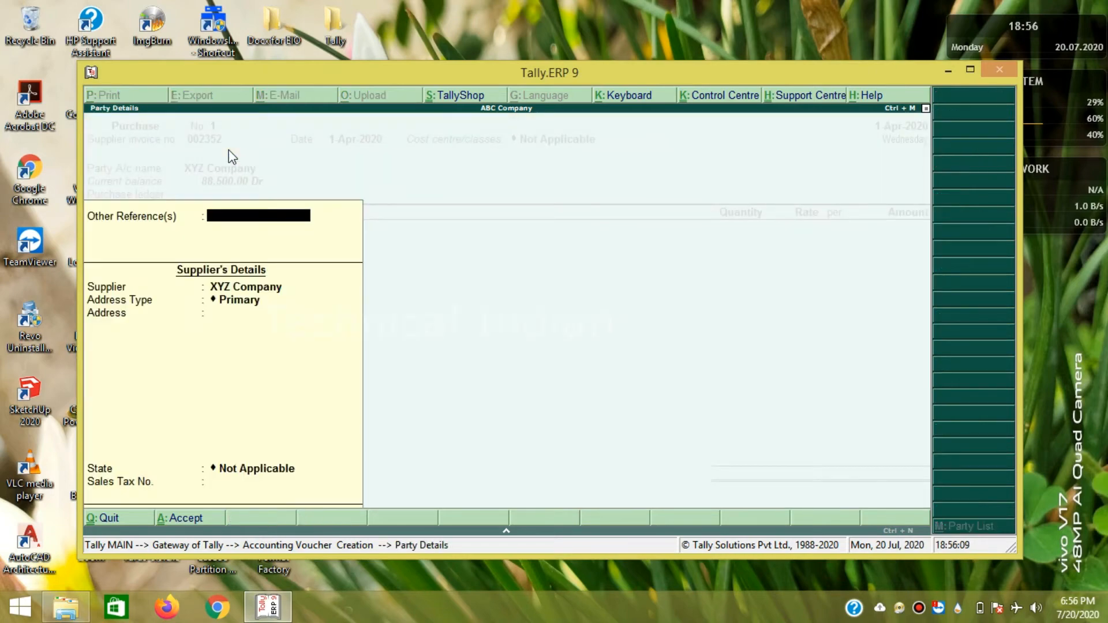
{"action": "key", "text": "Return"}
{"action": "key", "text": "Return"}
{"action": "key", "text": "Return"}
{"action": "key", "text": "Return"}
{"action": "key", "text": "Return"}
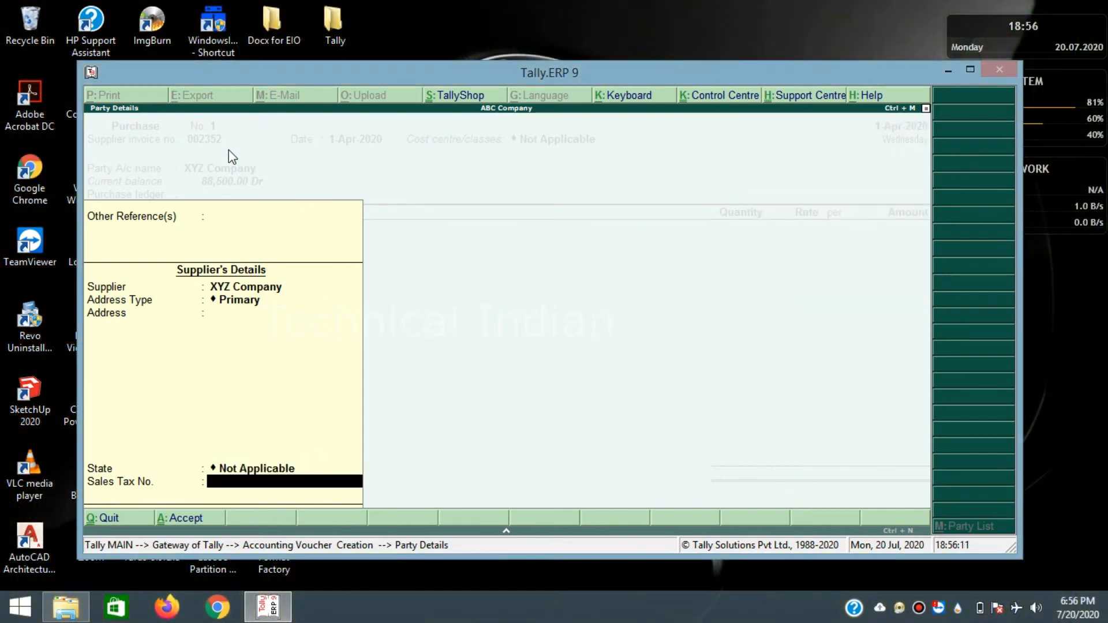
{"action": "key", "text": "Return"}
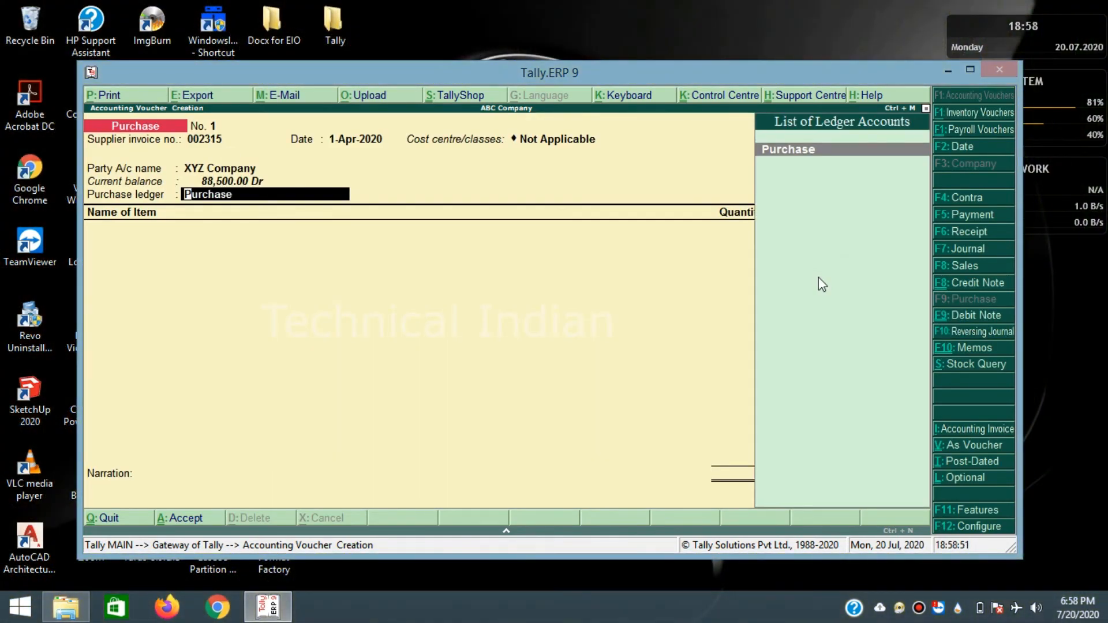
{"action": "key", "text": "Return"}
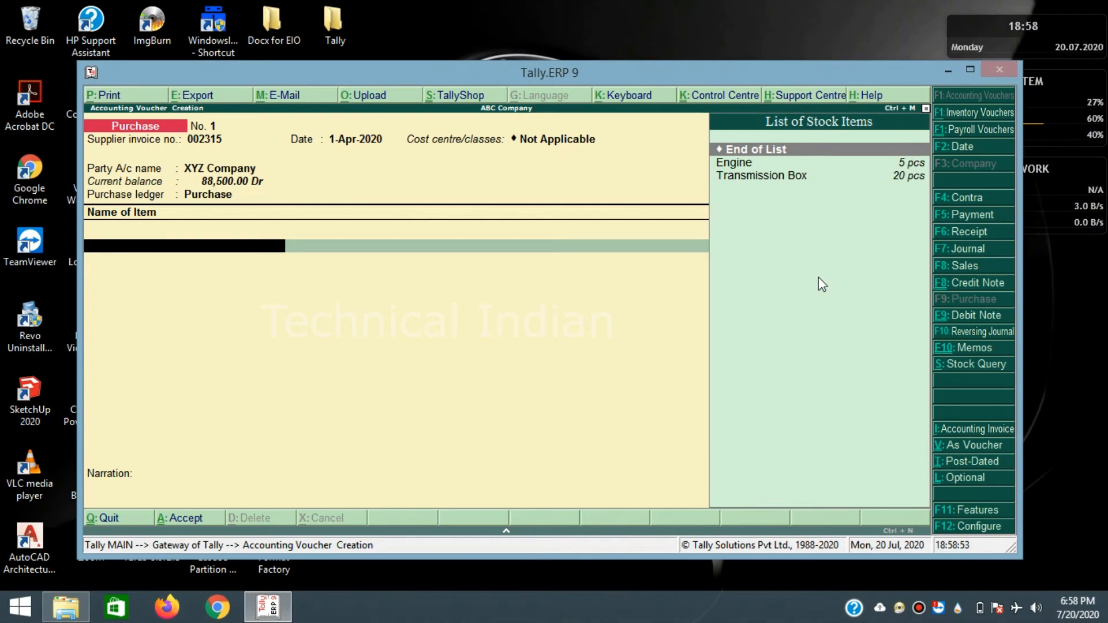
- Add 5 pcs of Transmission Box at a rate of 40,000 to the purchase
{"action": "key", "text": "Down"}
{"action": "key", "text": "Down"}
{"action": "key", "text": "Return"}
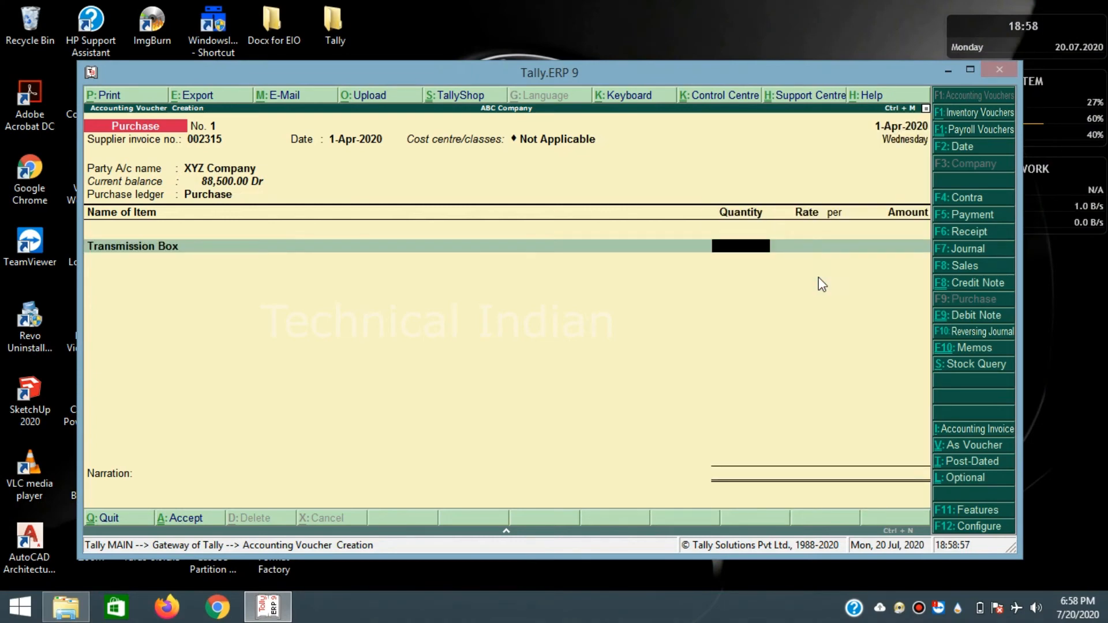
{"action": "type", "text": "5"}
{"action": "key", "text": "Return"}
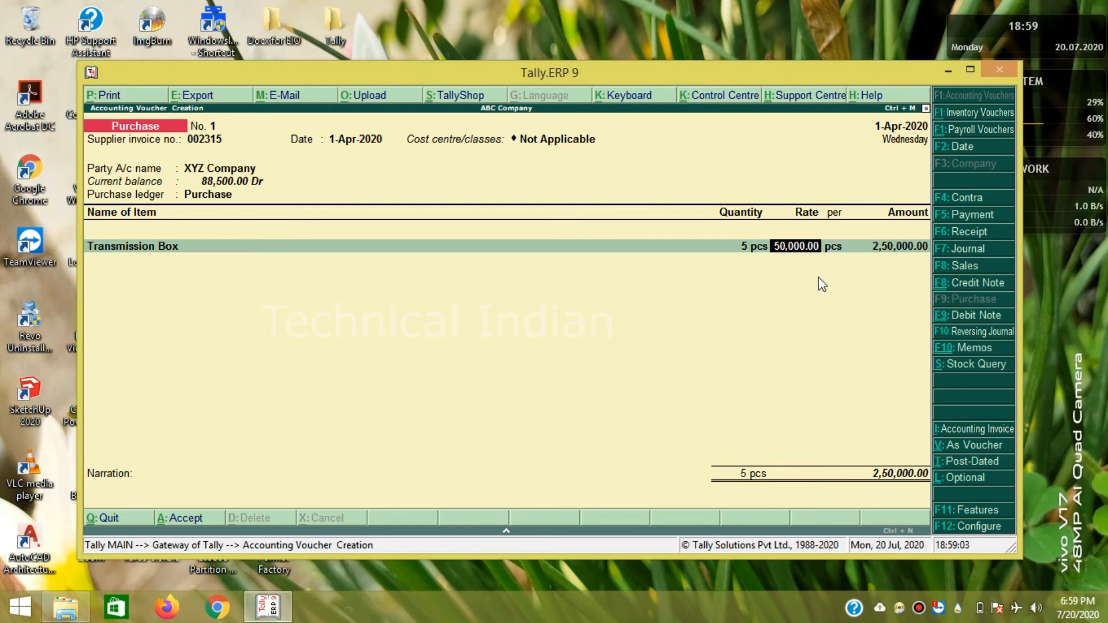
{"action": "type", "text": "40,000"}
{"action": "key", "text": "Return"}
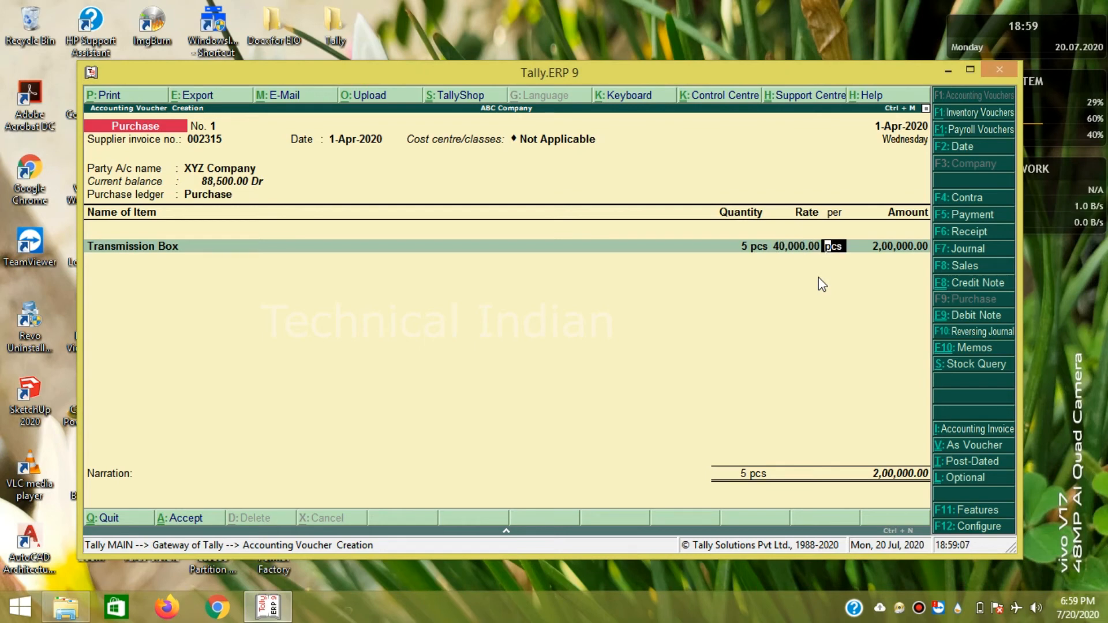
{"action": "key", "text": "Return"}
{"action": "key", "text": "Return"}
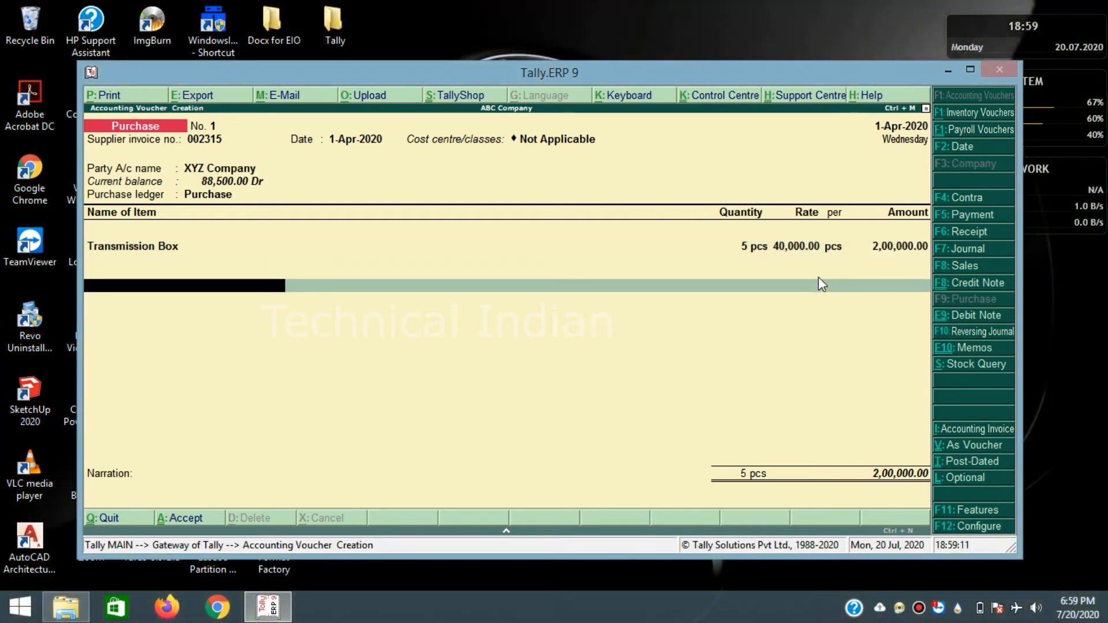
- Add the GST ledger at 18% (36,000), skip narration and reach the save prompt
{"action": "type", "text": "G"}
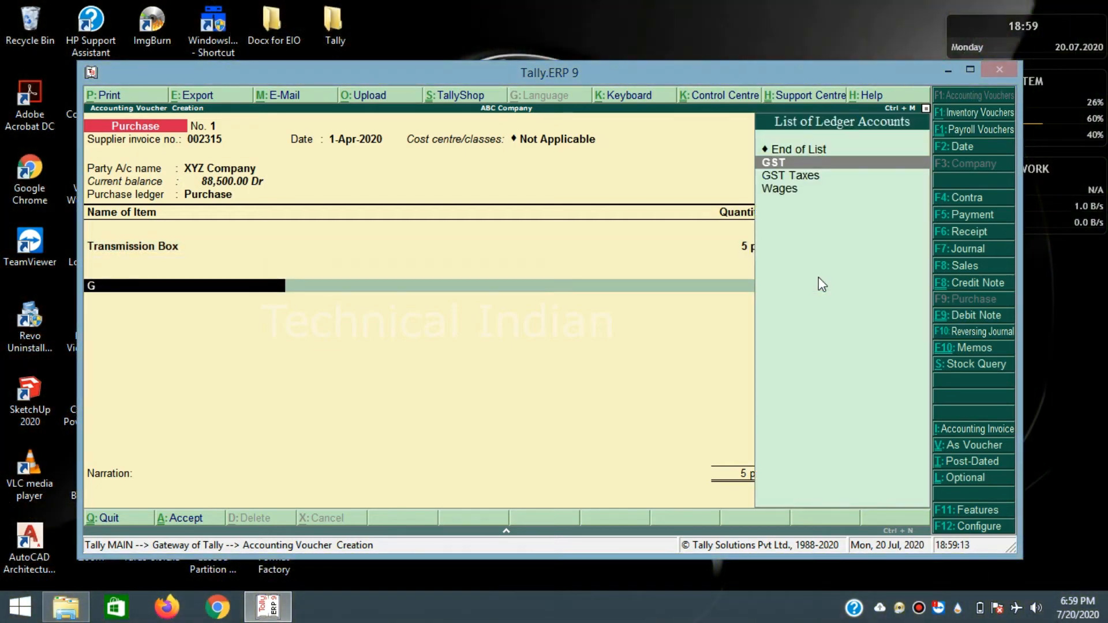
{"action": "key", "text": "Return"}
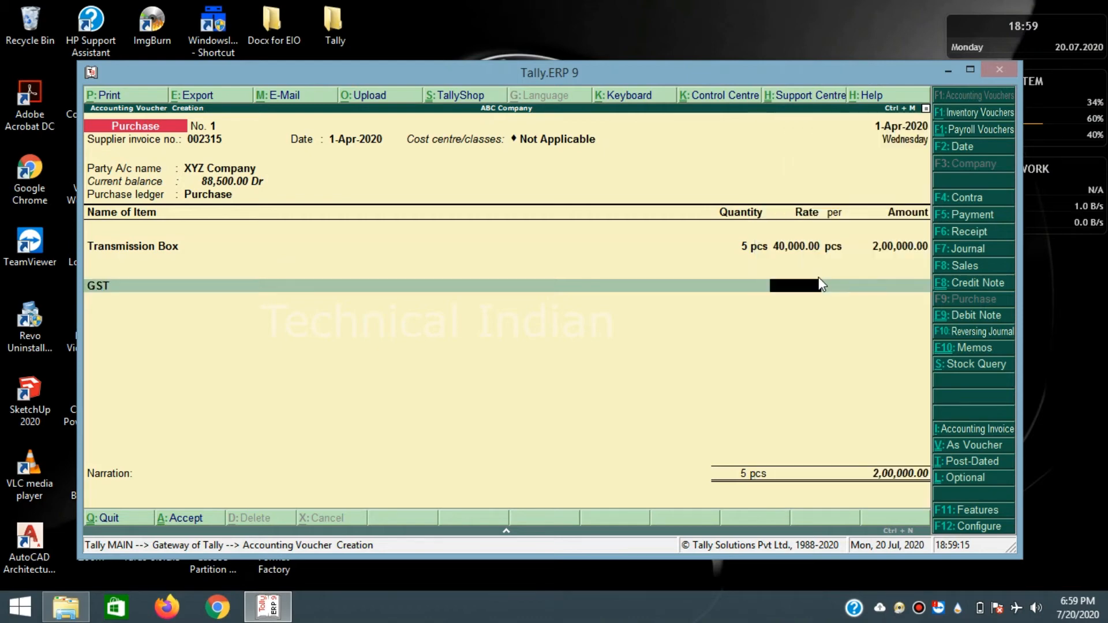
{"action": "type", "text": "18"}
{"action": "key", "text": "Return"}
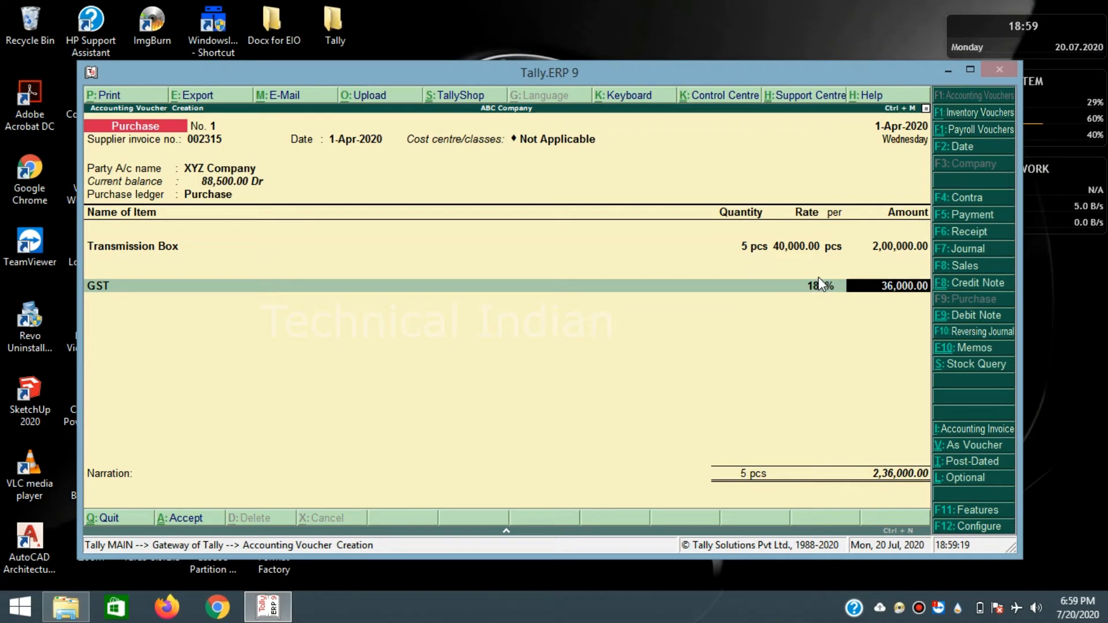
{"action": "key", "text": "Return"}
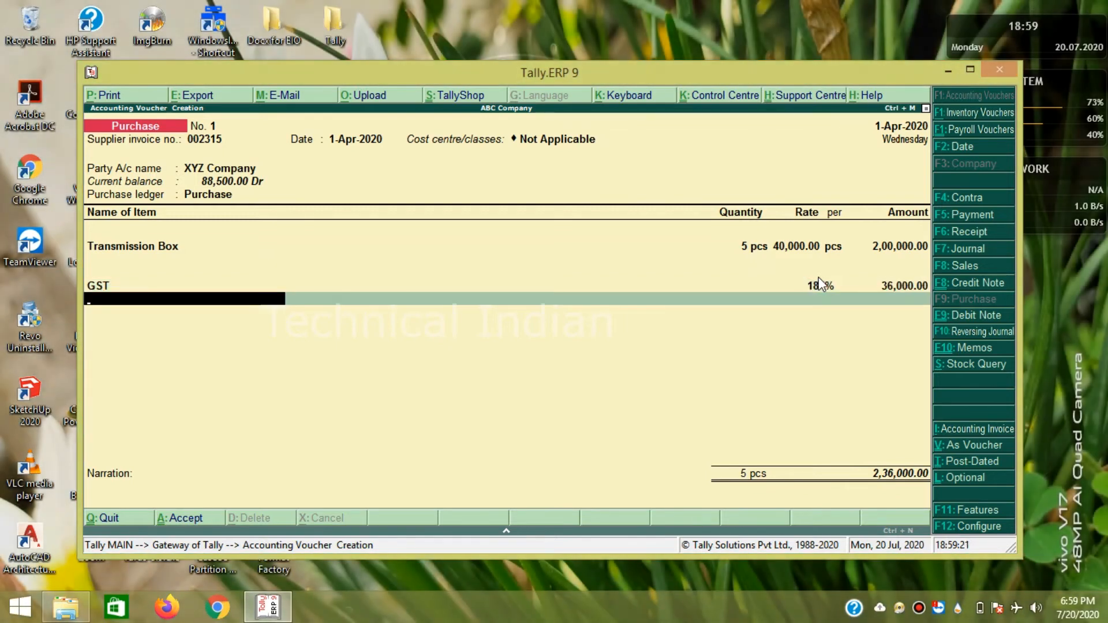
{"action": "key", "text": "Return"}
{"action": "key", "text": "Return"}
{"action": "key", "text": "Return"}
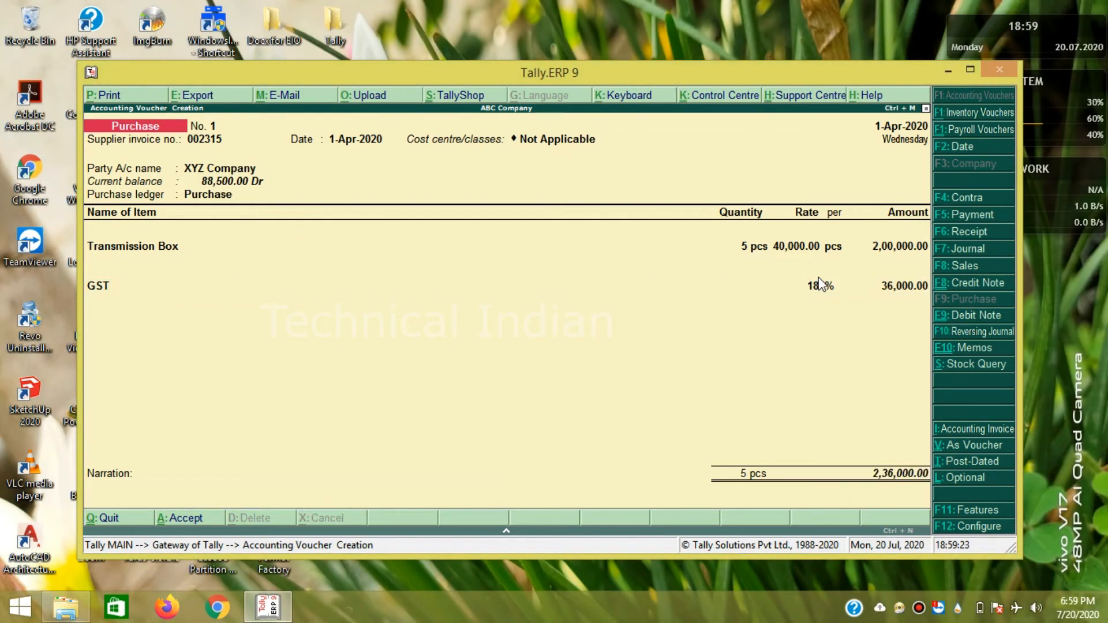
{"action": "key", "text": "Return"}
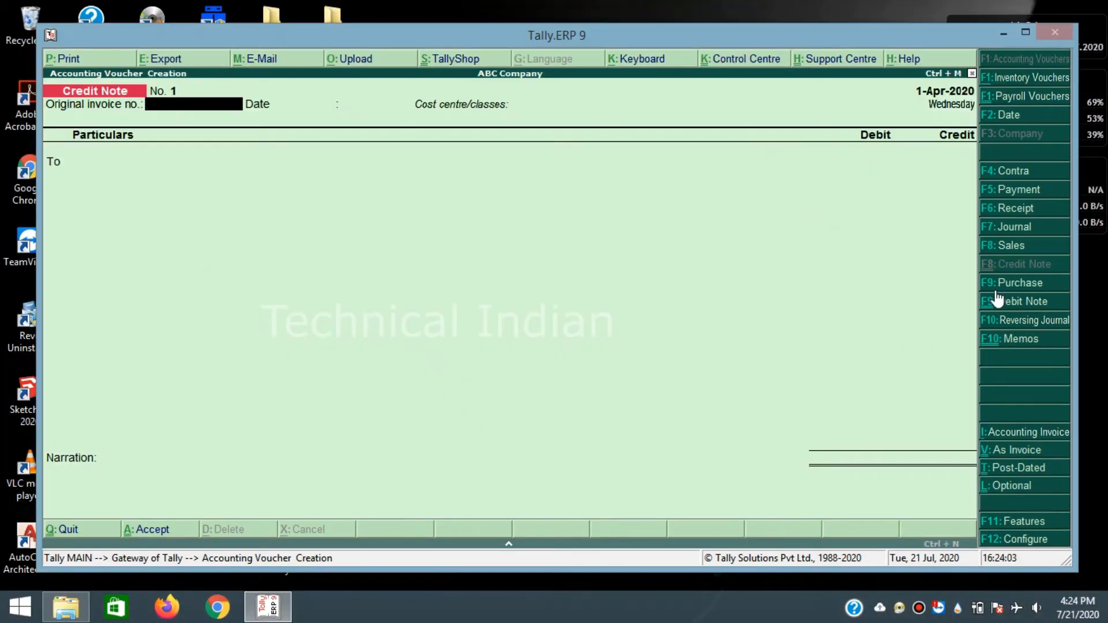
- Start a credit note against original invoice 001, crediting XYZ Company 1,000 on account
{"action": "left_click", "coordinate": [1008, 263]}
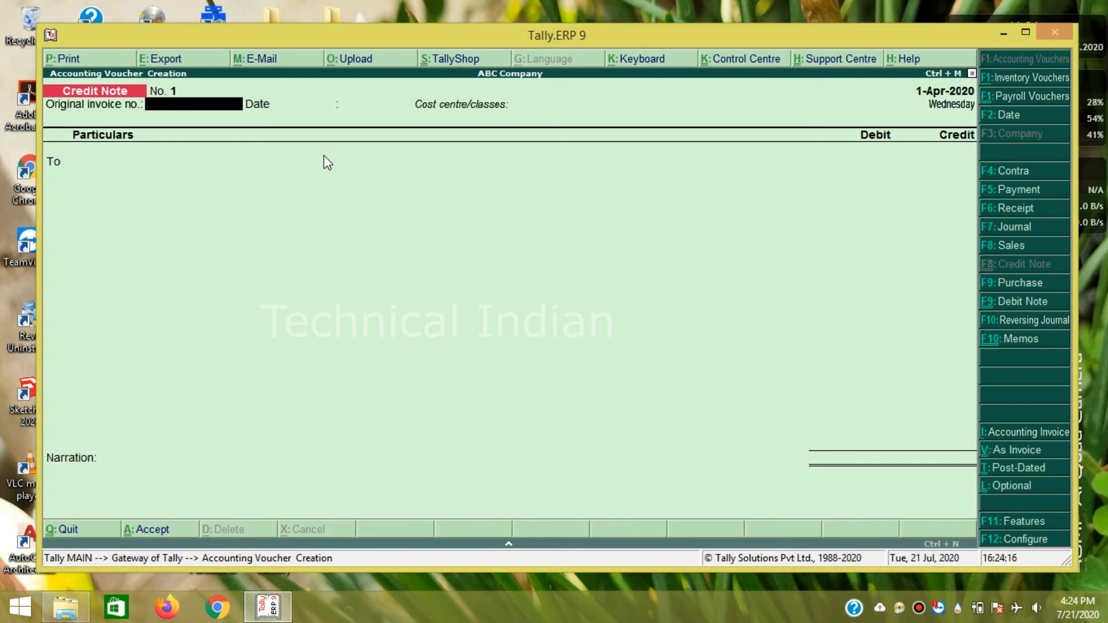
{"action": "type", "text": "00"}
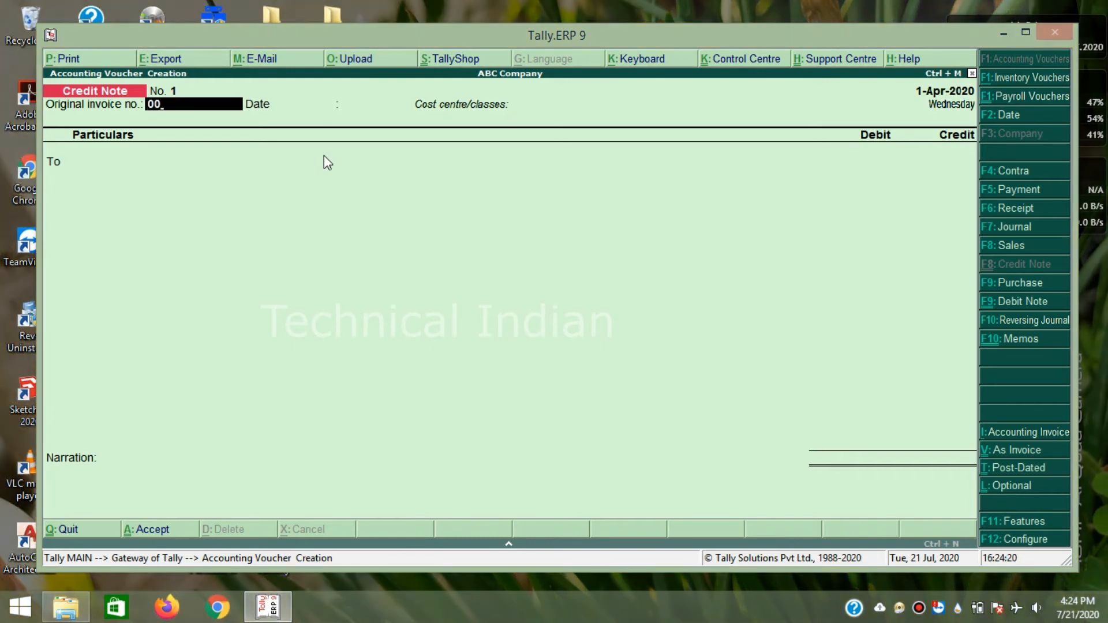
{"action": "type", "text": "1"}
{"action": "key", "text": "Return"}
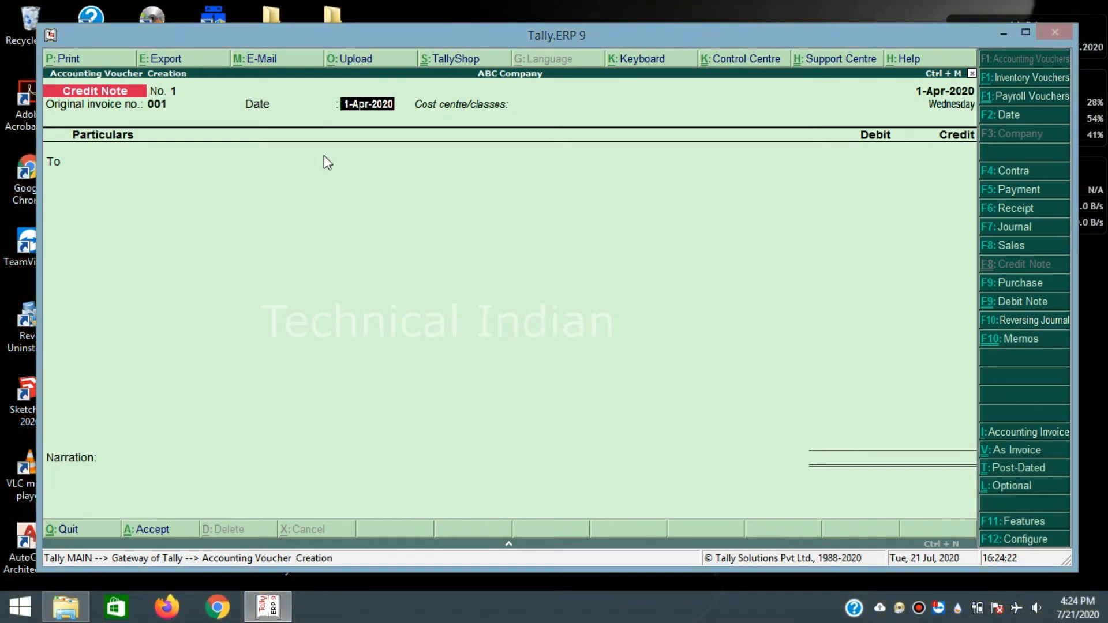
{"action": "key", "text": "Return"}
{"action": "key", "text": "Return"}
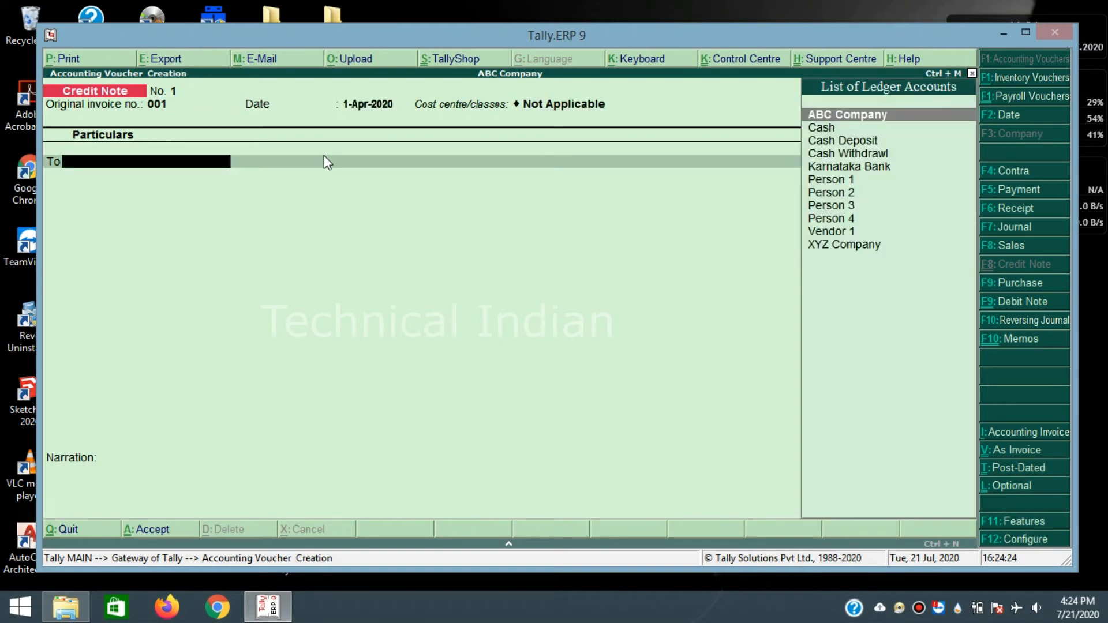
{"action": "key", "text": "Down"}
{"action": "key", "text": "Down"}
{"action": "key", "text": "Down"}
{"action": "key", "text": "Down"}
{"action": "key", "text": "Down"}
{"action": "key", "text": "Down"}
{"action": "key", "text": "Down"}
{"action": "key", "text": "Down"}
{"action": "key", "text": "Down"}
{"action": "key", "text": "Down"}
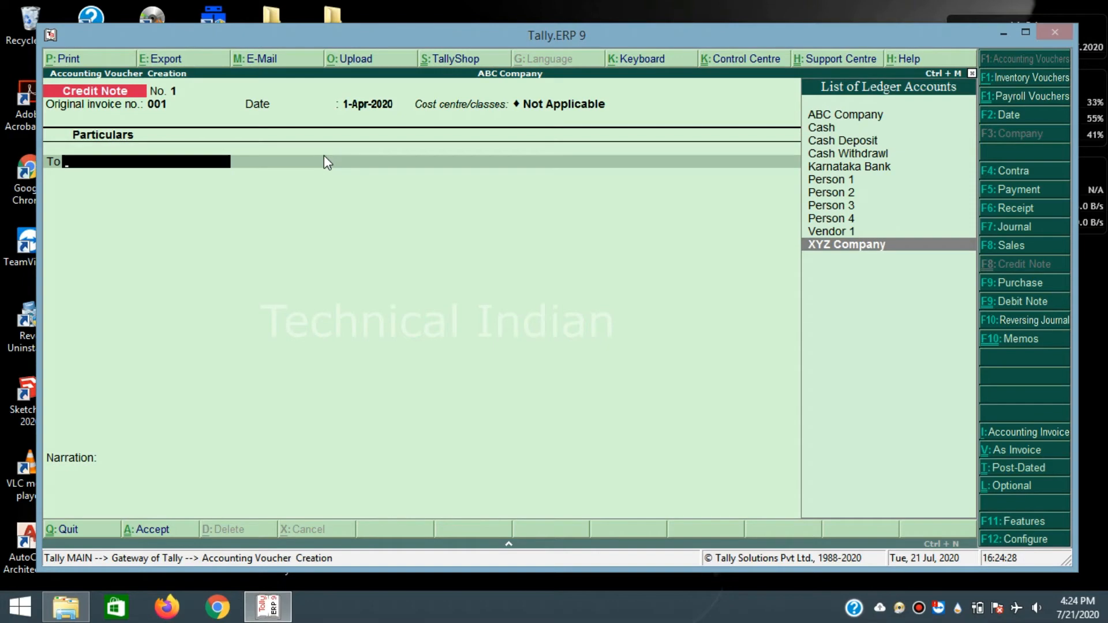
{"action": "key", "text": "Return"}
{"action": "key", "text": "Return"}
{"action": "key", "text": "Return"}
{"action": "key", "text": "Return"}
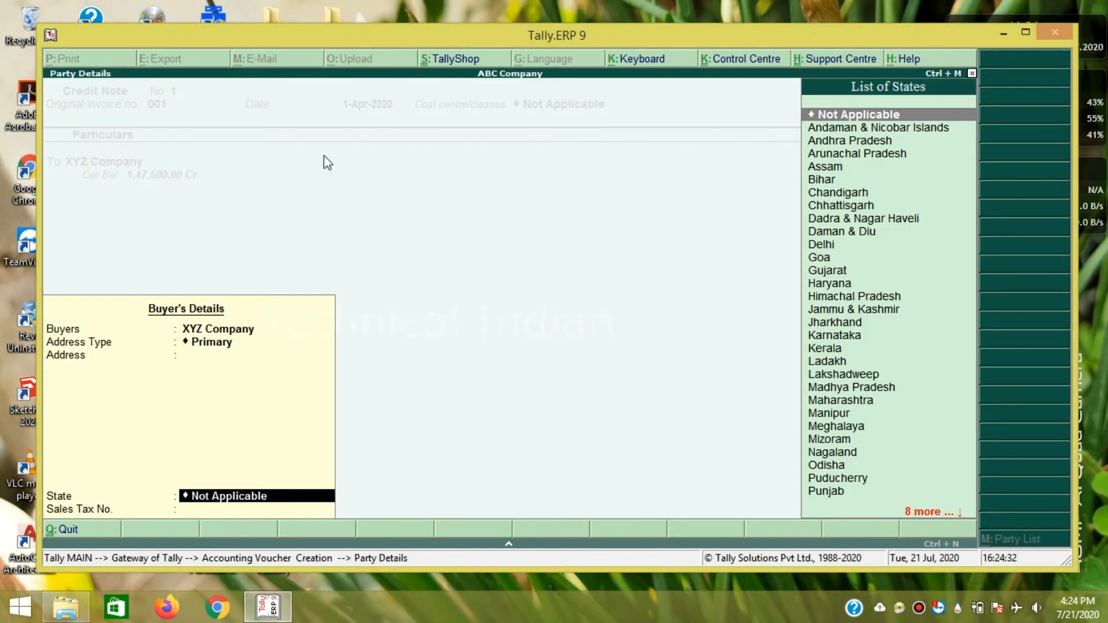
{"action": "key", "text": "Return"}
{"action": "key", "text": "Return"}
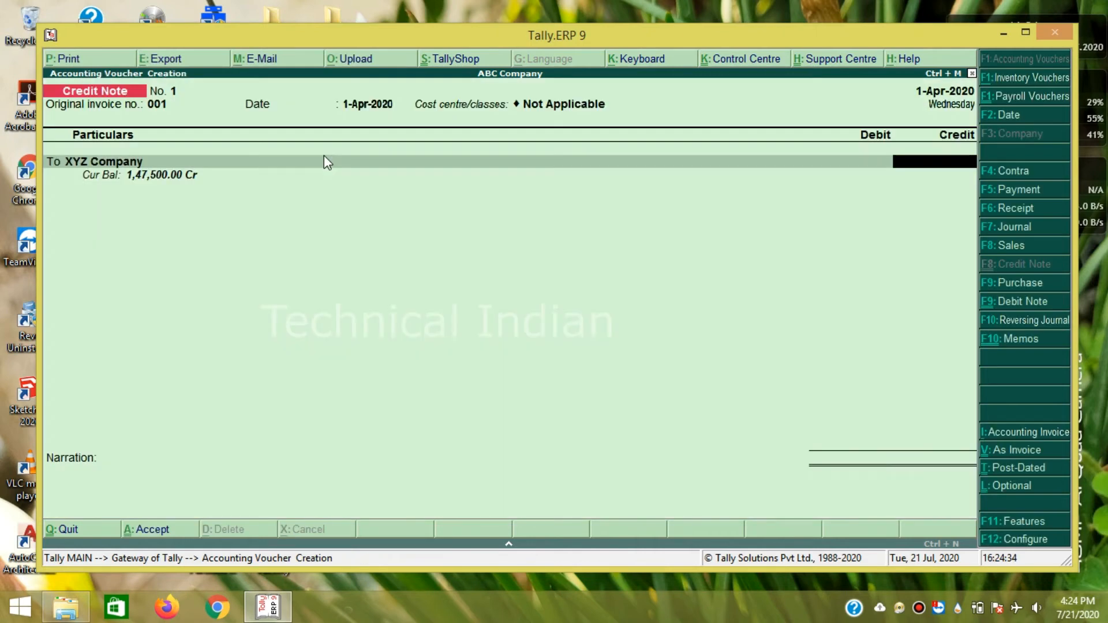
{"action": "type", "text": "1000"}
{"action": "key", "text": "Return"}
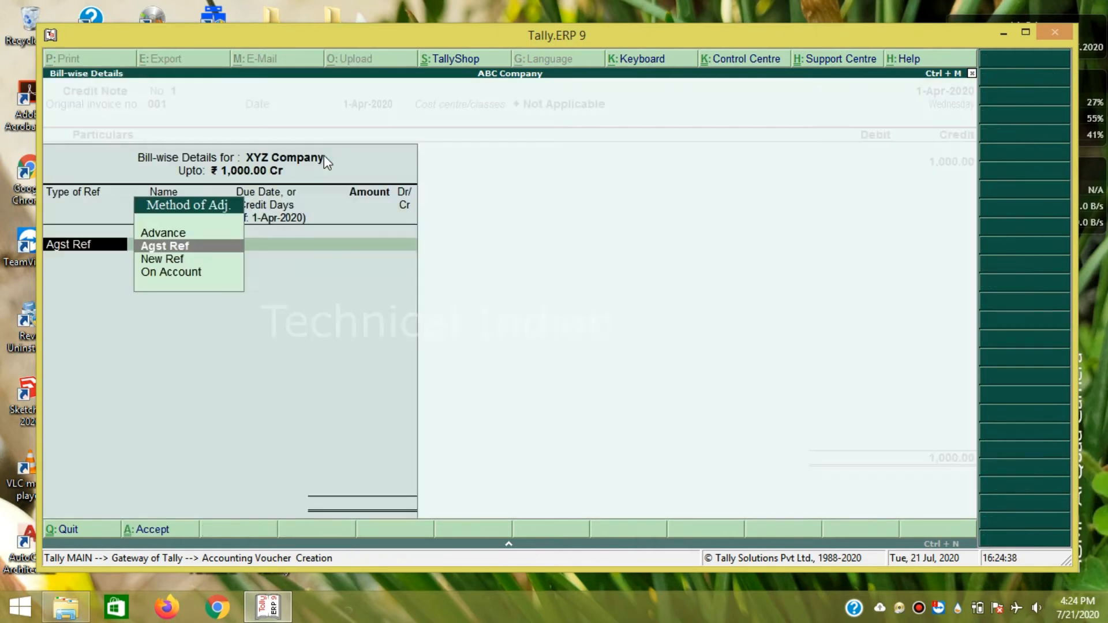
{"action": "key", "text": "Down"}
{"action": "key", "text": "Down"}
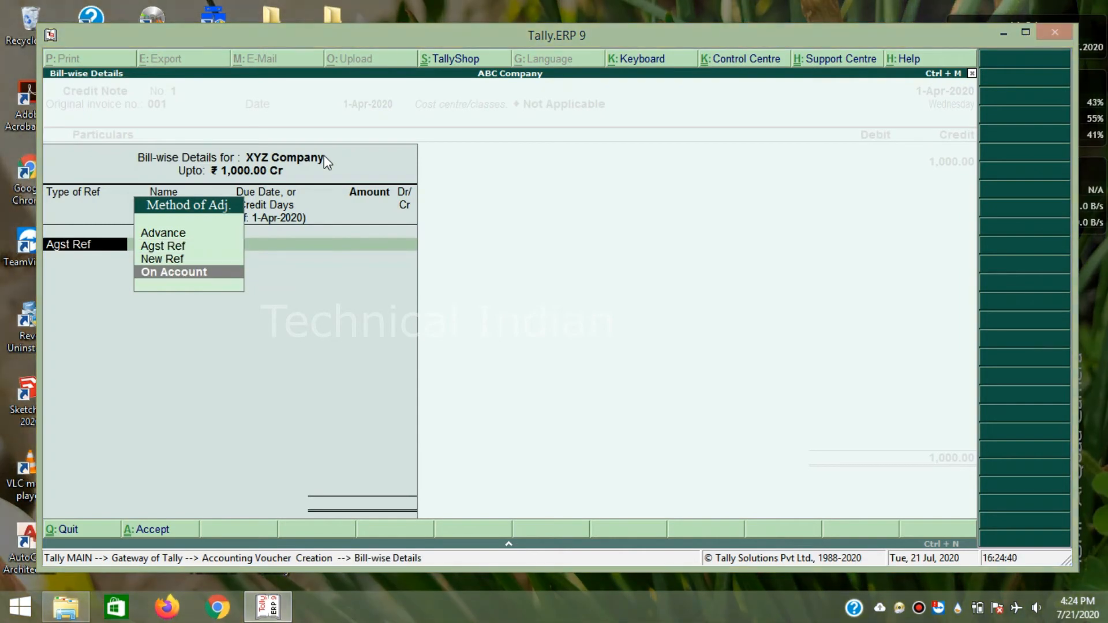
{"action": "key", "text": "Return"}
{"action": "key", "text": "Return"}
{"action": "key", "text": "Return"}
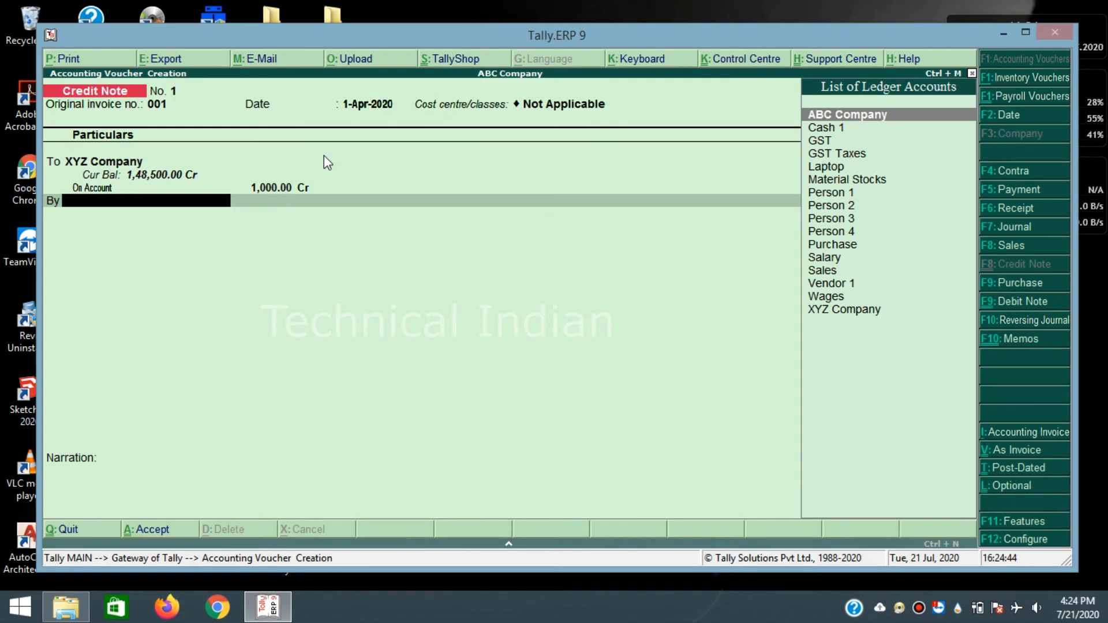
- Debit Person 1 1,000 on account and skip narration to the save prompt
{"action": "key", "text": "Down"}
{"action": "key", "text": "Down"}
{"action": "key", "text": "Down"}
{"action": "key", "text": "Down"}
{"action": "key", "text": "Down"}
{"action": "key", "text": "Down"}
{"action": "key", "text": "Down"}
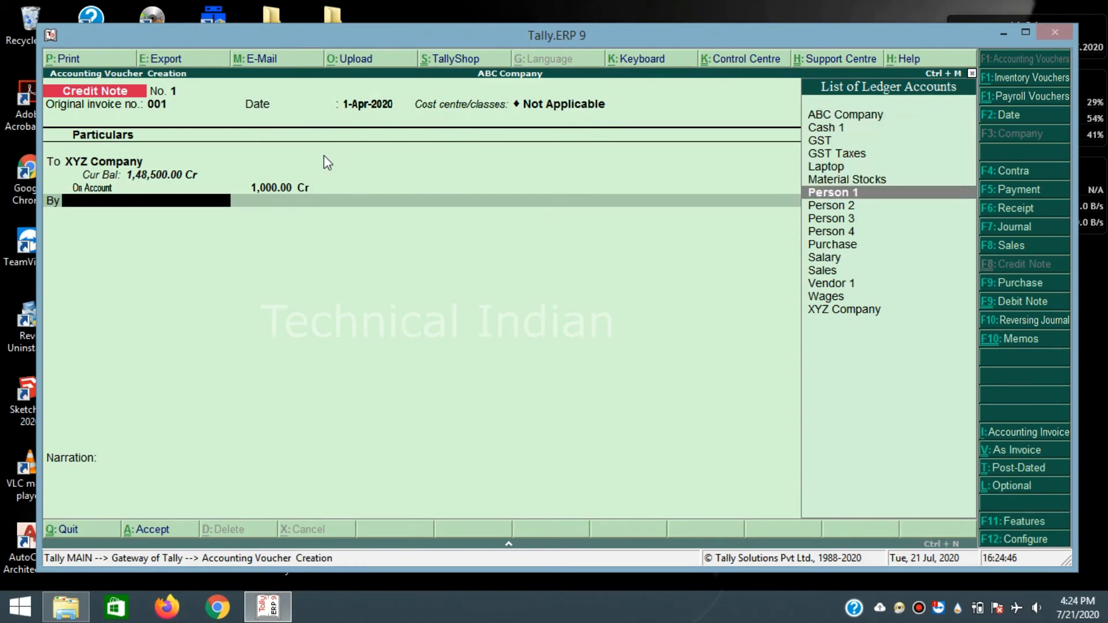
{"action": "key", "text": "Return"}
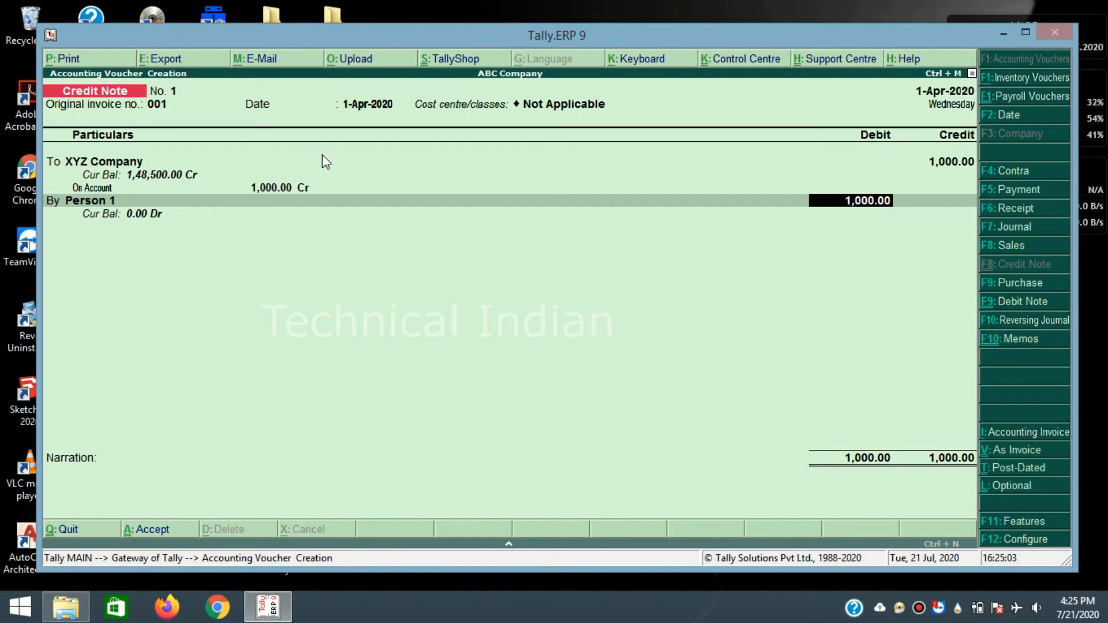
{"action": "key", "text": "Return"}
{"action": "key", "text": "Return"}
{"action": "key", "text": "Return"}
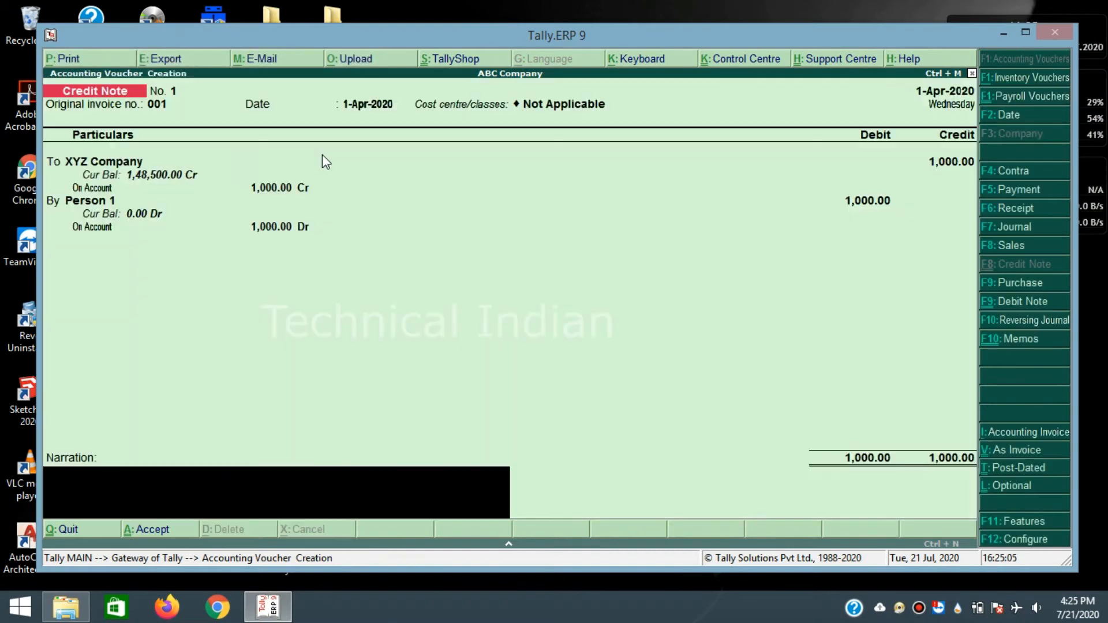
{"action": "key", "text": "Return"}
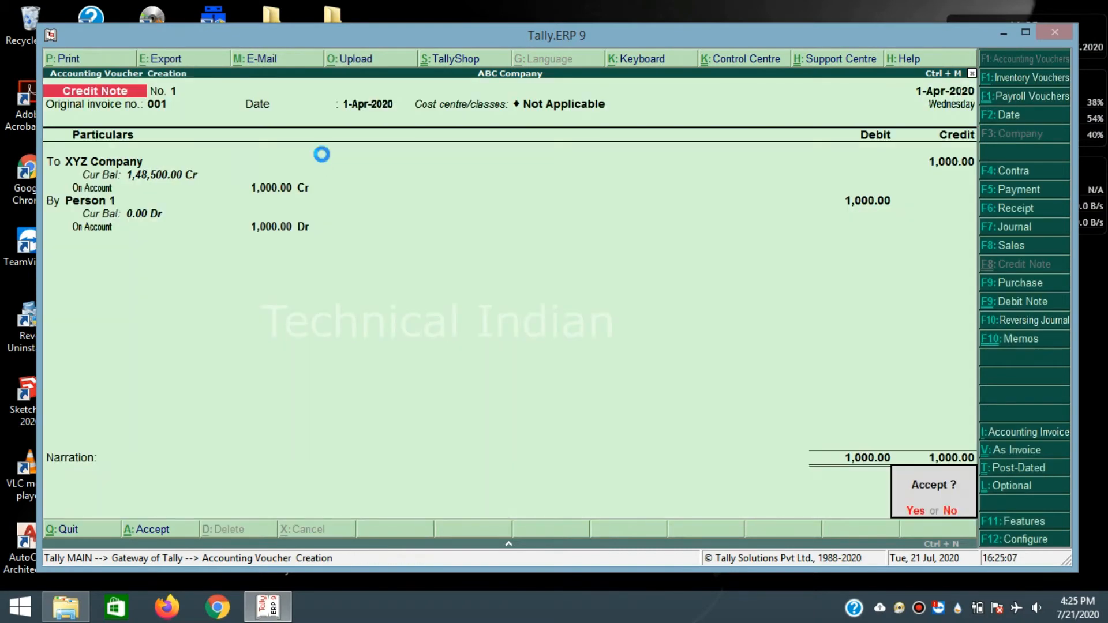
{"action": "key", "text": "Return"}
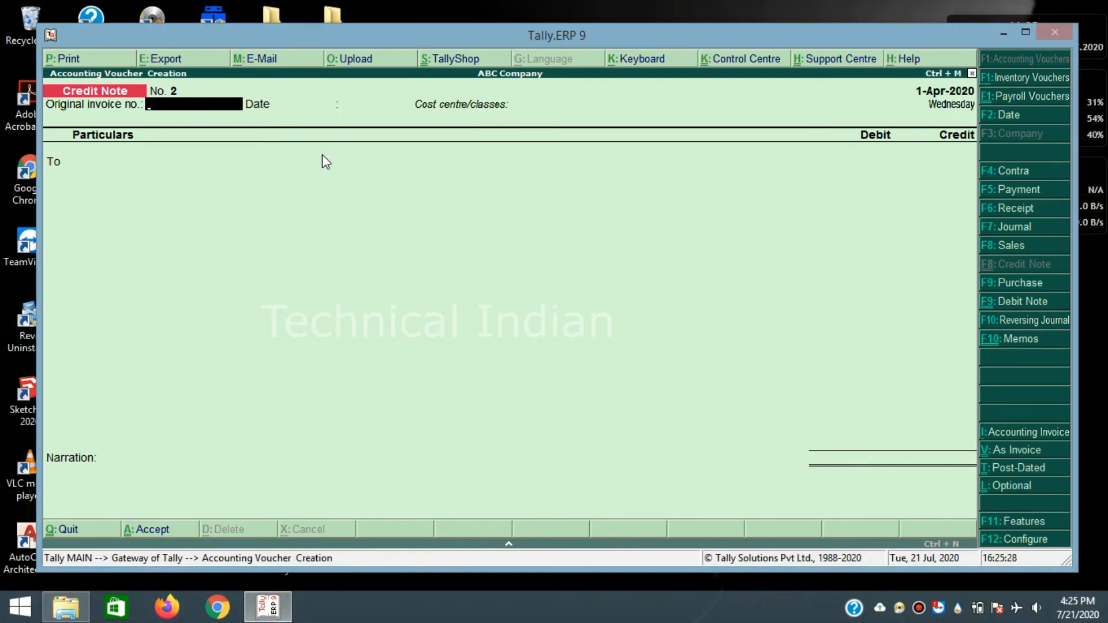
- Start a debit note for invoice 002, debiting Person 1 1,000 on account
{"action": "key", "text": "ctrl+F9"}
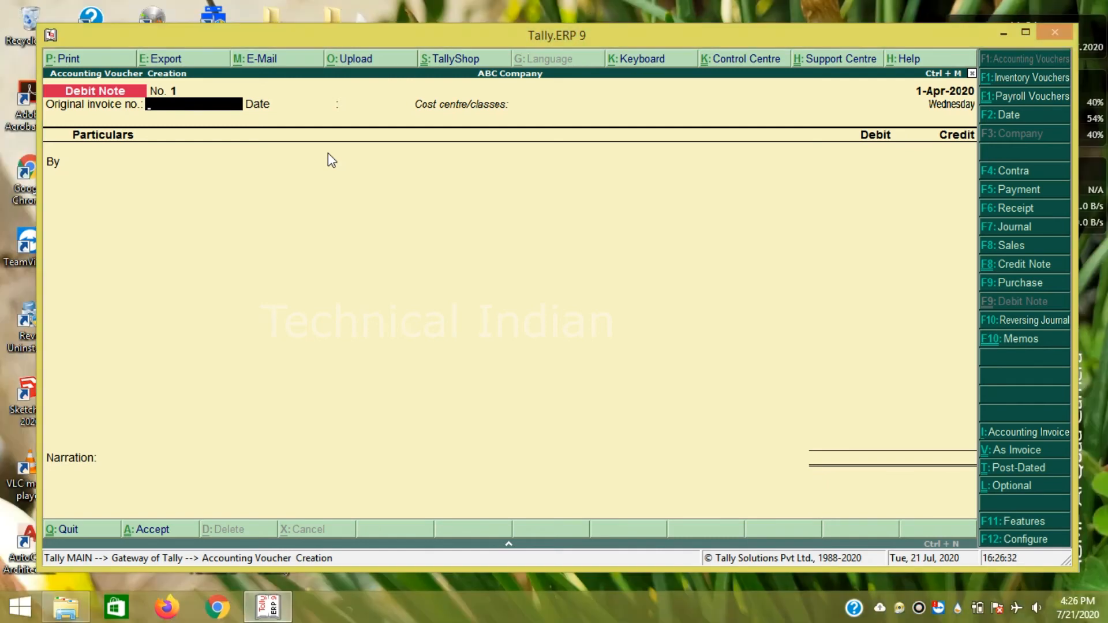
{"action": "type", "text": "002"}
{"action": "key", "text": "Return"}
{"action": "key", "text": "Return"}
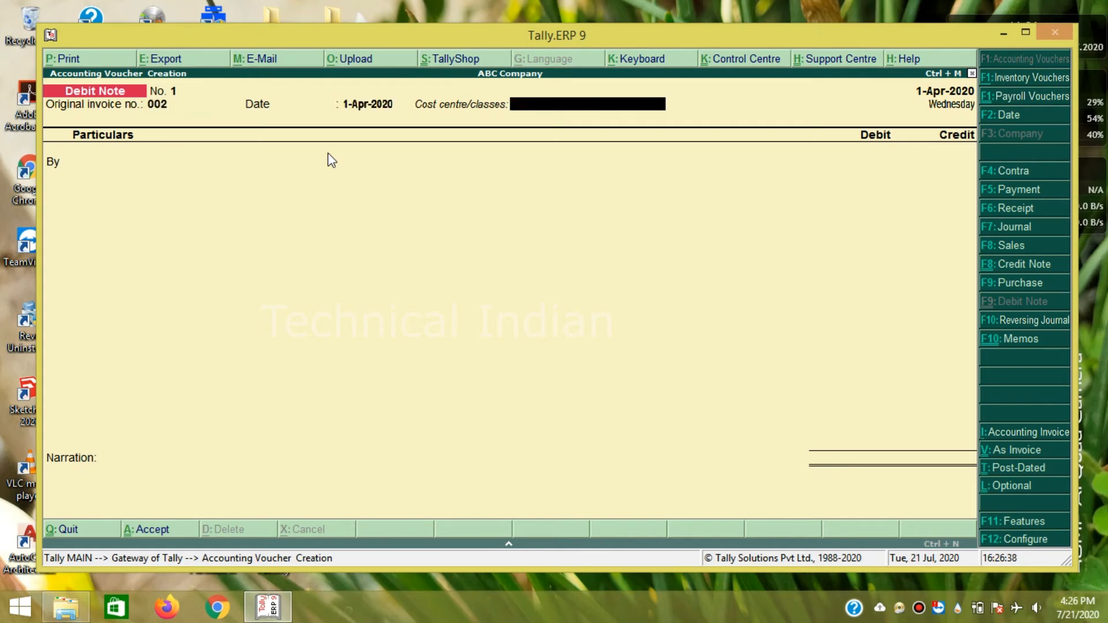
{"action": "key", "text": "Return"}
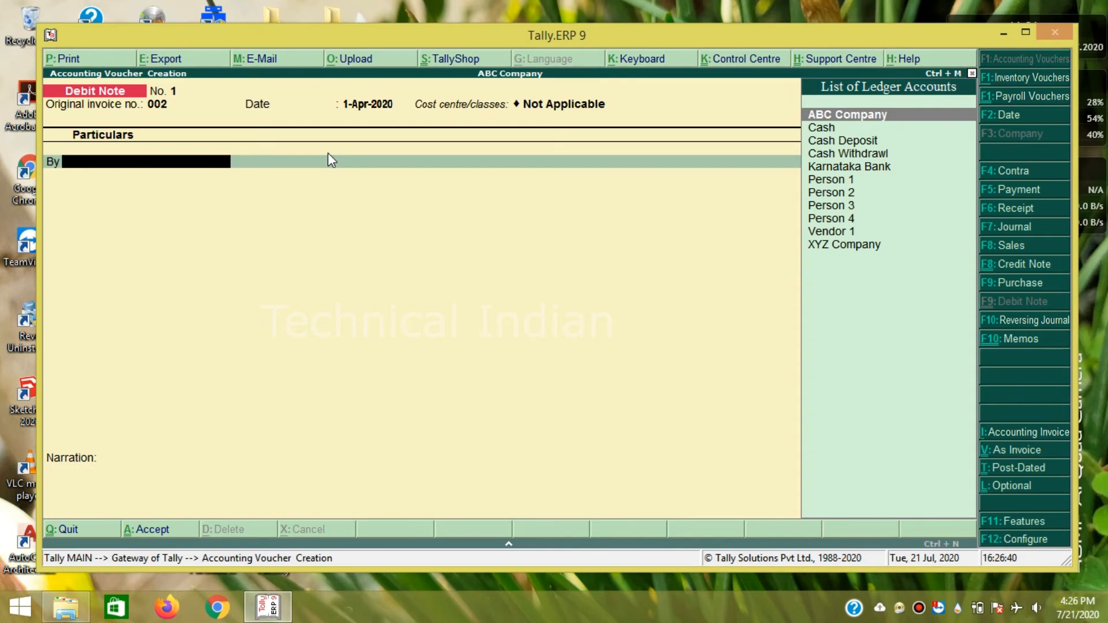
{"action": "key", "text": "Down"}
{"action": "key", "text": "Down"}
{"action": "key", "text": "Down"}
{"action": "key", "text": "Down"}
{"action": "key", "text": "Down"}
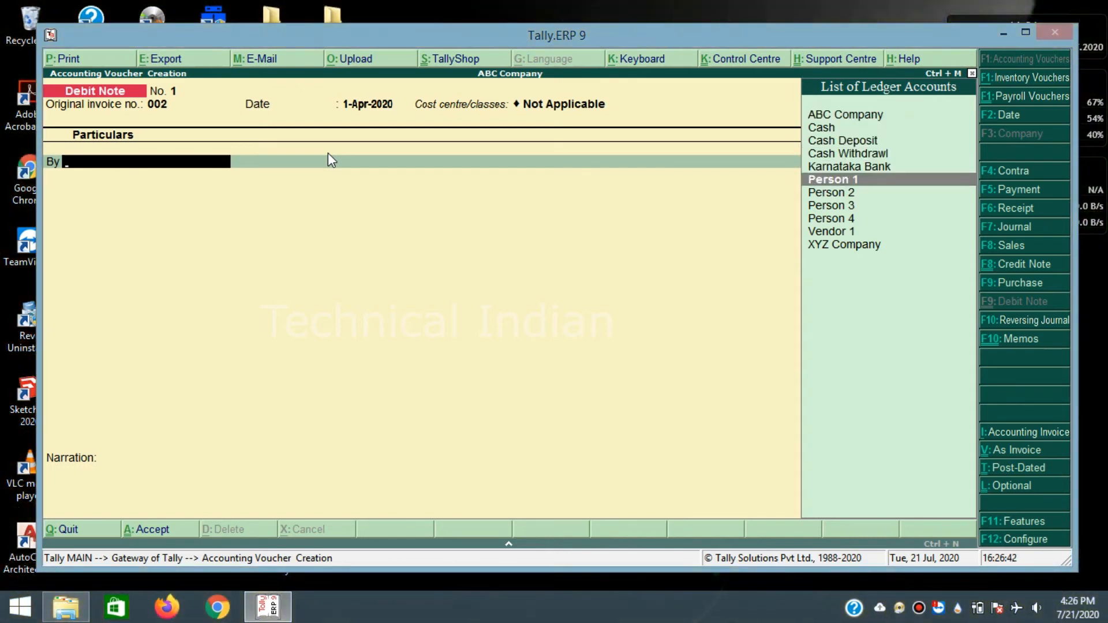
{"action": "key", "text": "Return"}
{"action": "key", "text": "Return"}
{"action": "key", "text": "Return"}
{"action": "key", "text": "Return"}
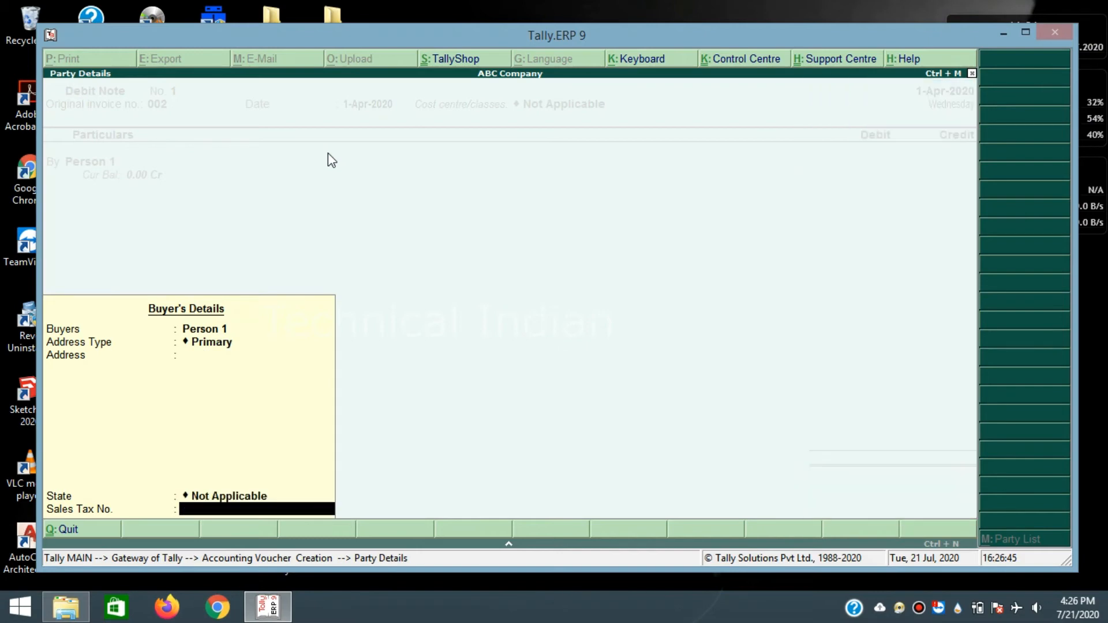
{"action": "key", "text": "Return"}
{"action": "type", "text": "1000"}
{"action": "key", "text": "Return"}
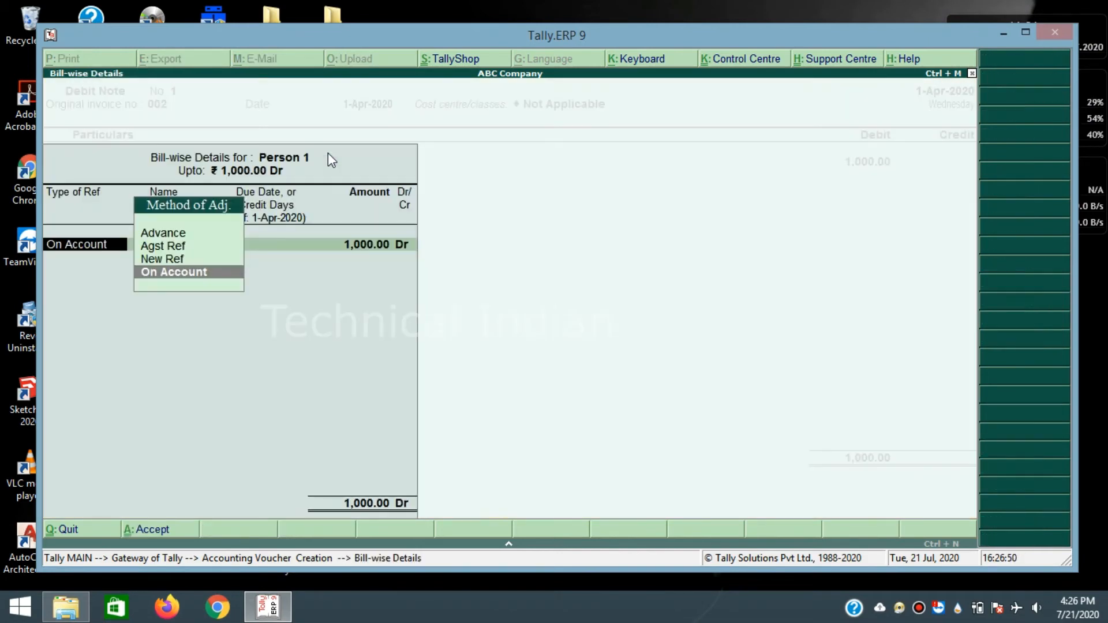
{"action": "key", "text": "Return"}
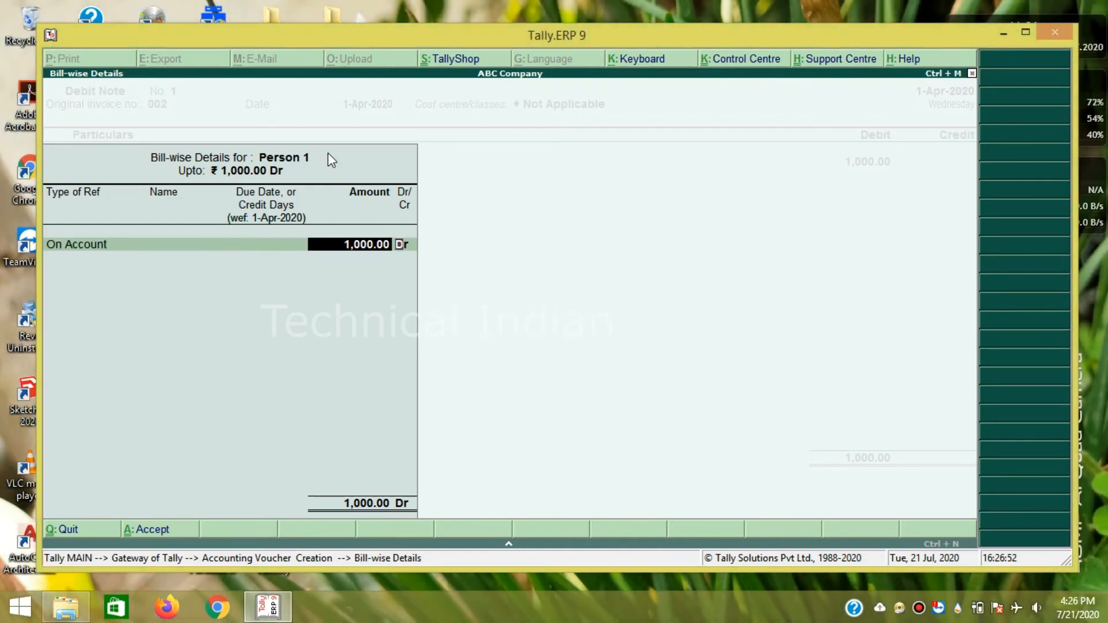
{"action": "key", "text": "Return"}
{"action": "key", "text": "Return"}
{"action": "key", "text": "Return"}
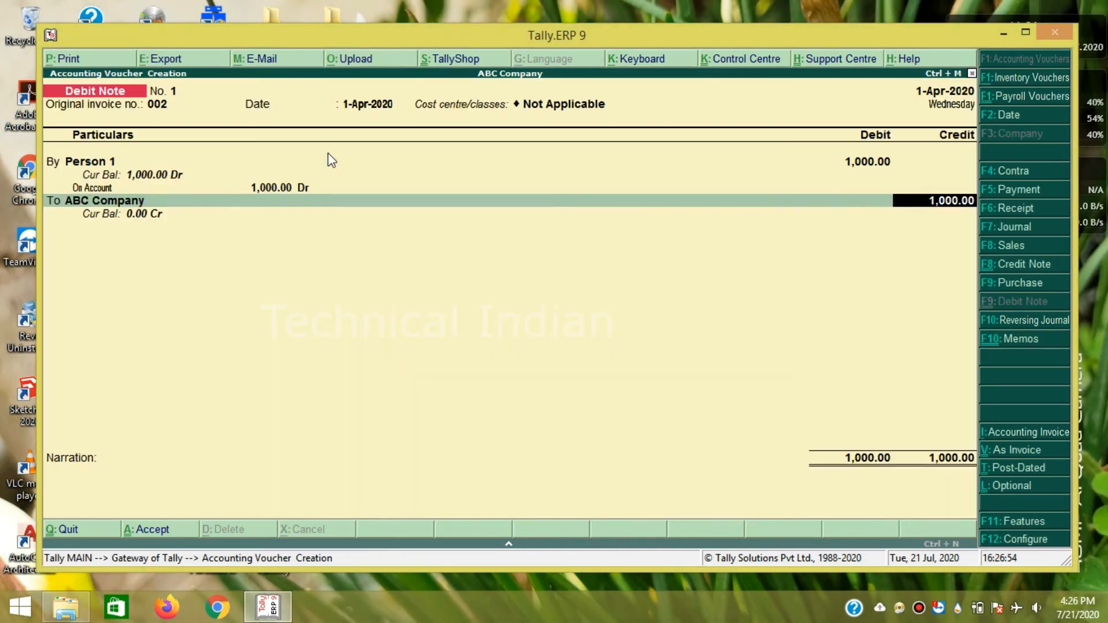
- Credit XYZ Company 1,000 on account and accept the debit note
{"action": "left_click", "coordinate": [125, 201]}
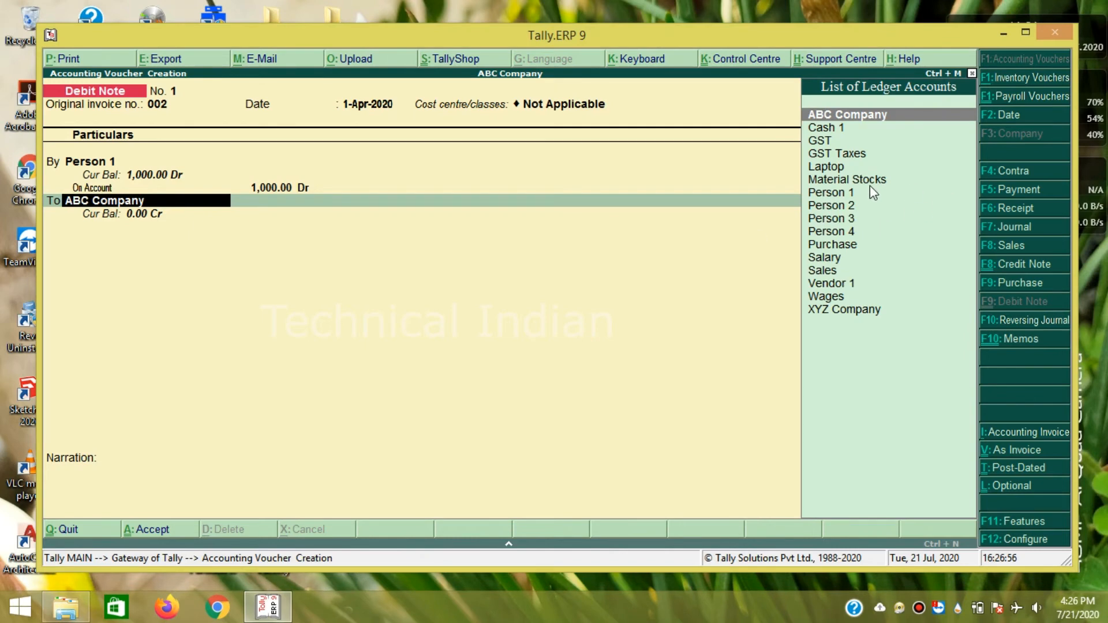
{"action": "left_click", "coordinate": [838, 307]}
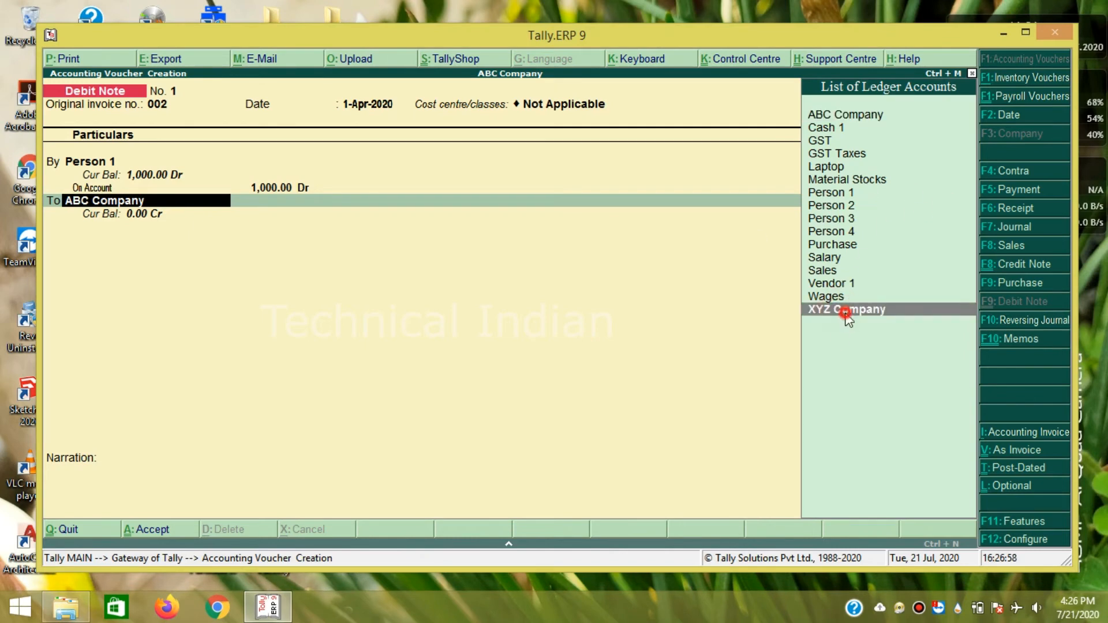
{"action": "key", "text": "Return"}
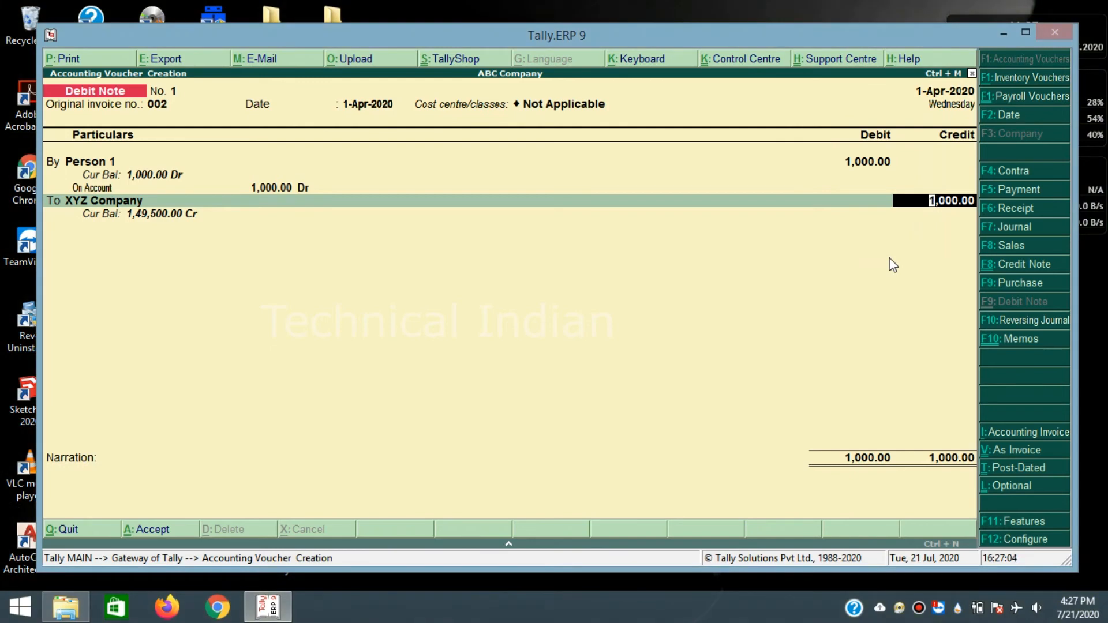
{"action": "key", "text": "Return"}
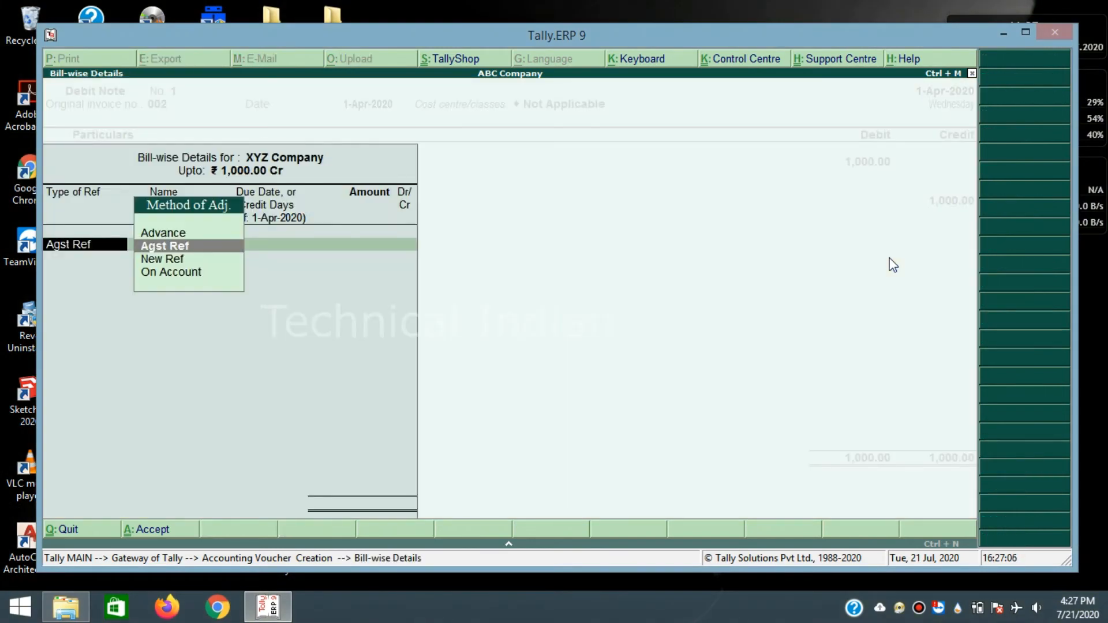
{"action": "key", "text": "Down"}
{"action": "key", "text": "Down"}
{"action": "key", "text": "Return"}
{"action": "key", "text": "Return"}
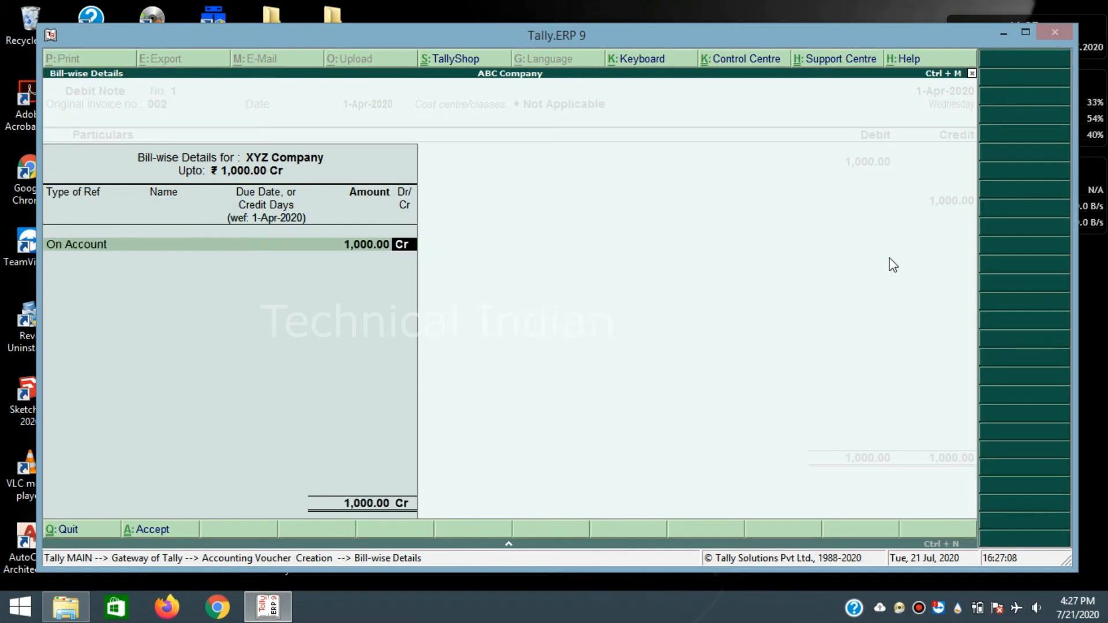
{"action": "key", "text": "Return"}
{"action": "key", "text": "Return"}
{"action": "key", "text": "Return"}
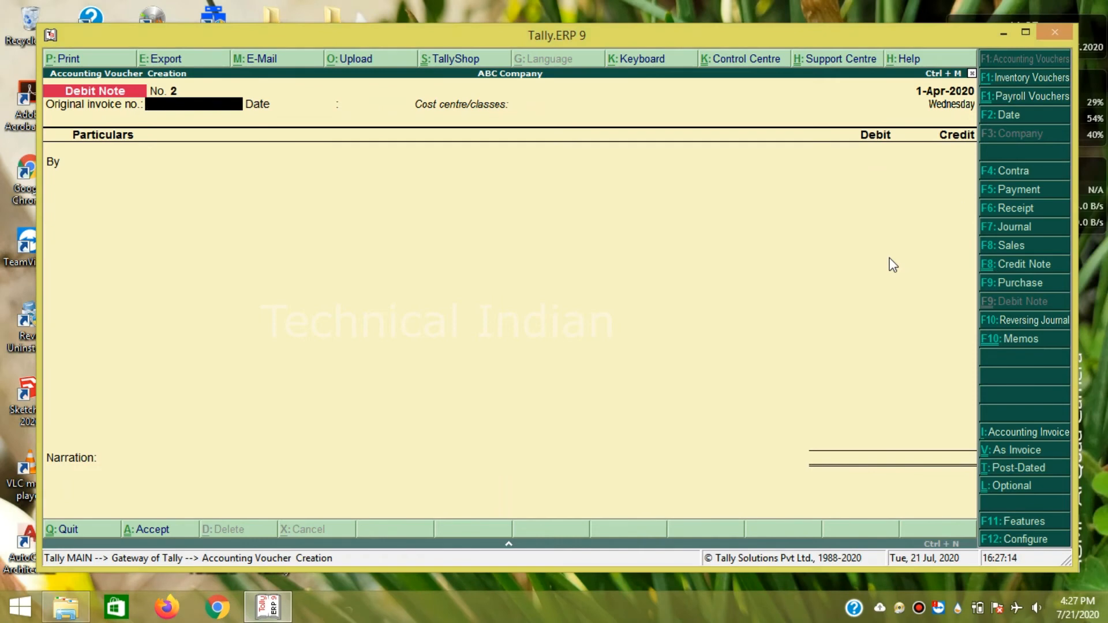
{"action": "key", "text": "ctrl+F8"}
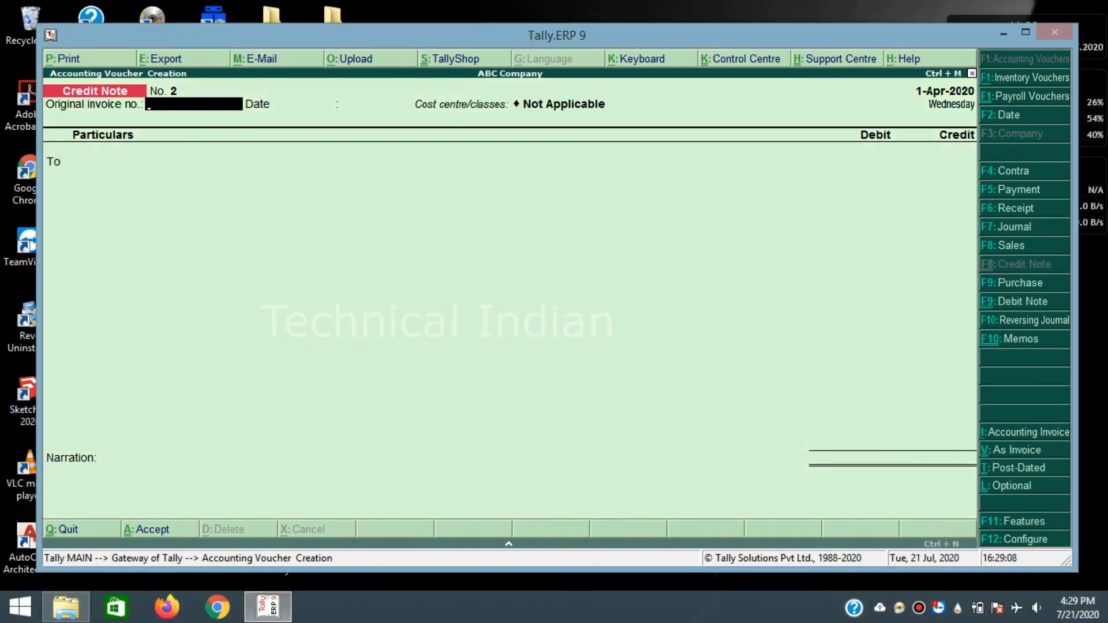
- Switch the voucher type to Reversing Journal, then to a new Memorandum voucher No. 1
{"action": "left_click", "coordinate": [1036, 321]}
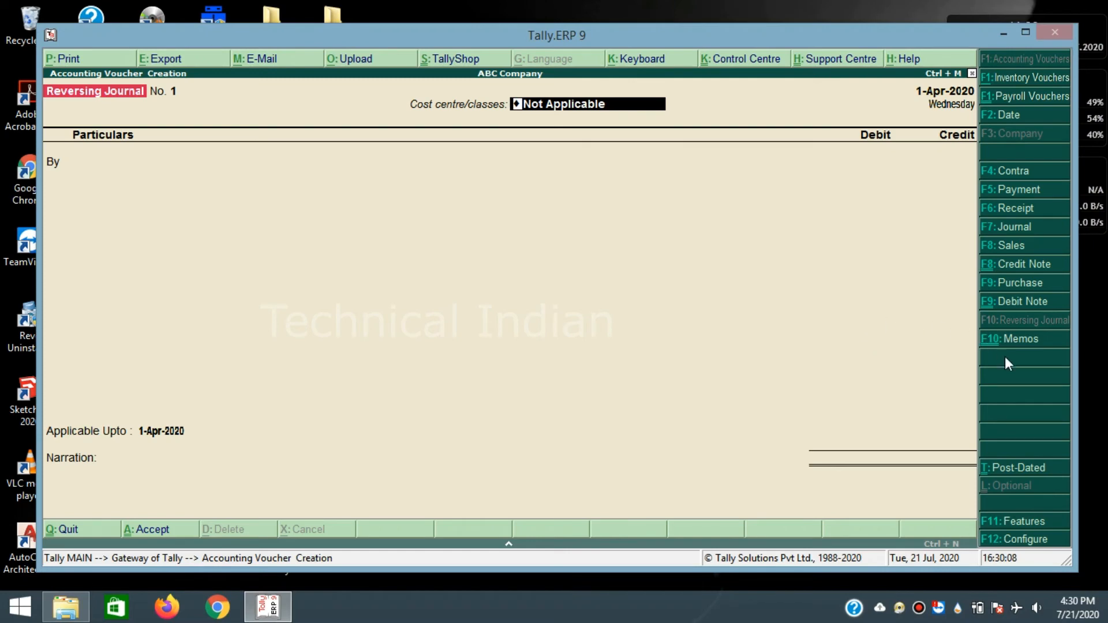
{"action": "left_click", "coordinate": [1019, 340]}
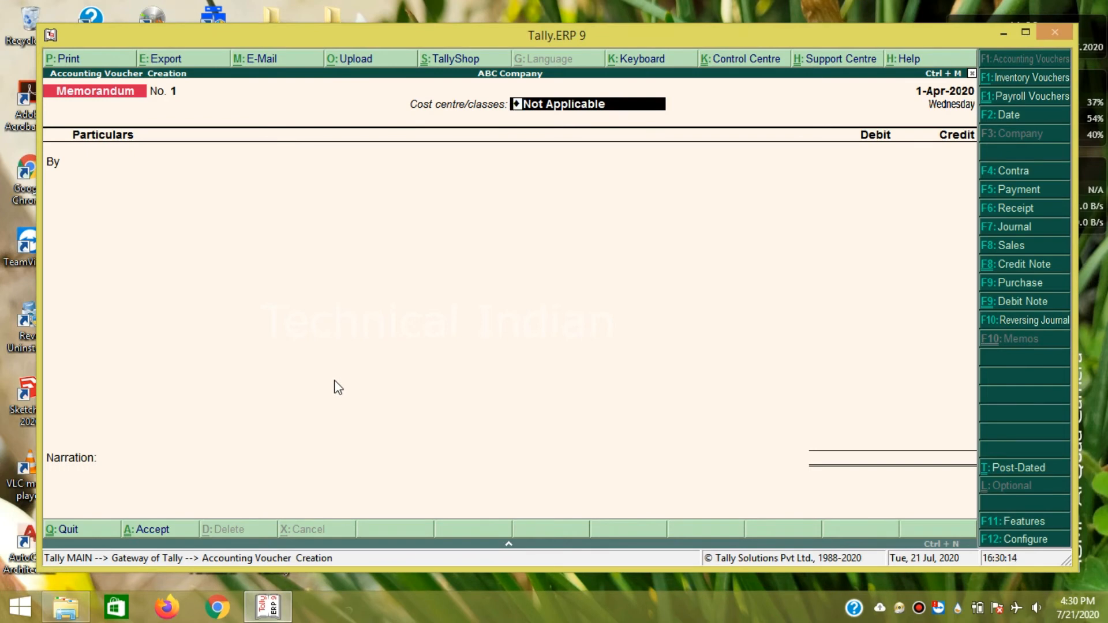
- Debit Person 1 and credit Person 2 500 each on account, then reach the save prompt
{"action": "key", "text": "Return"}
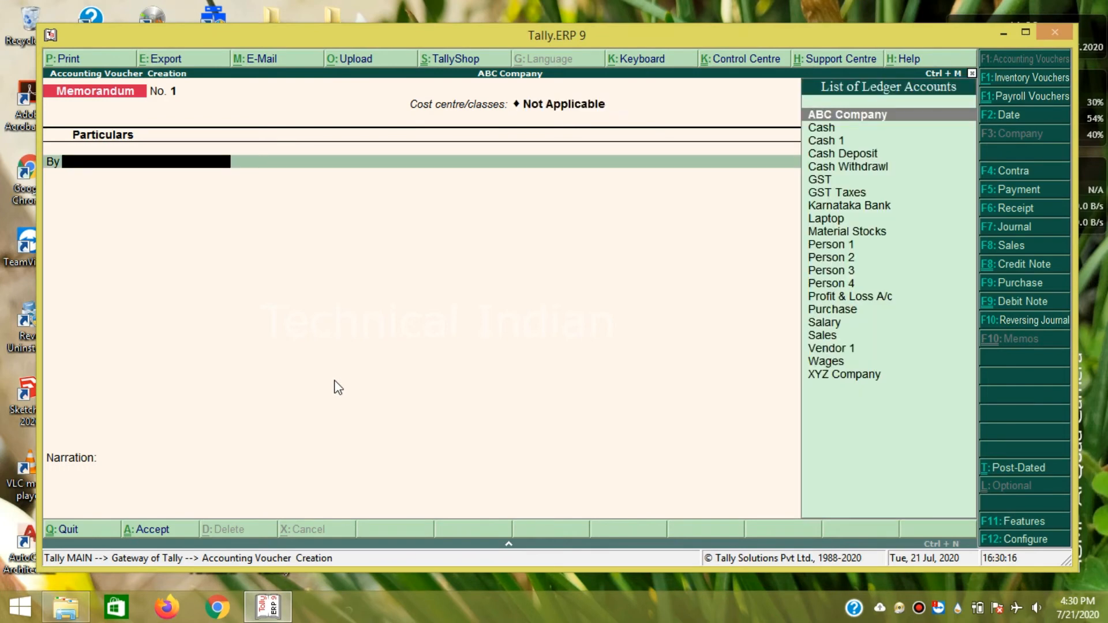
{"action": "key", "text": "Down"}
{"action": "key", "text": "Down"}
{"action": "key", "text": "Down"}
{"action": "key", "text": "Down"}
{"action": "key", "text": "Down"}
{"action": "key", "text": "Down"}
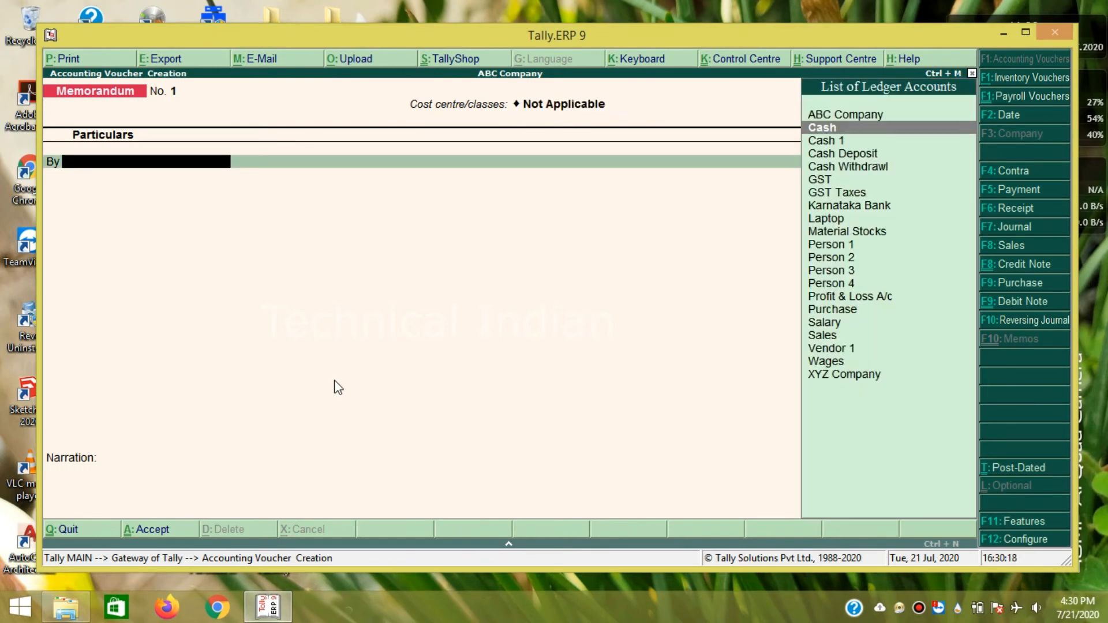
{"action": "key", "text": "Down"}
{"action": "key", "text": "Down"}
{"action": "key", "text": "Down"}
{"action": "key", "text": "Down"}
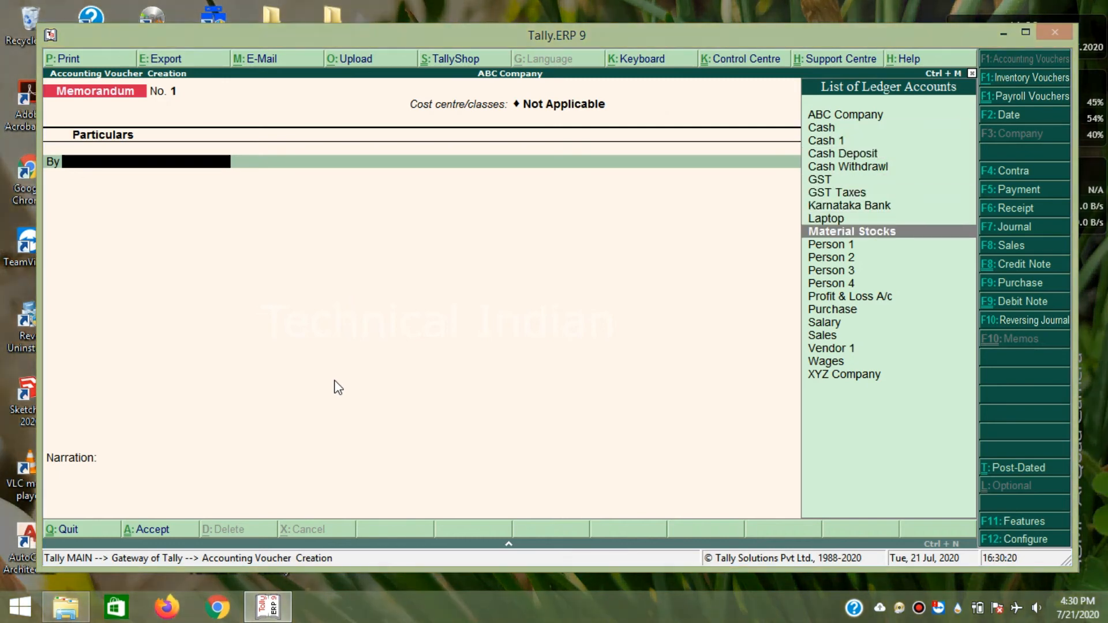
{"action": "key", "text": "Return"}
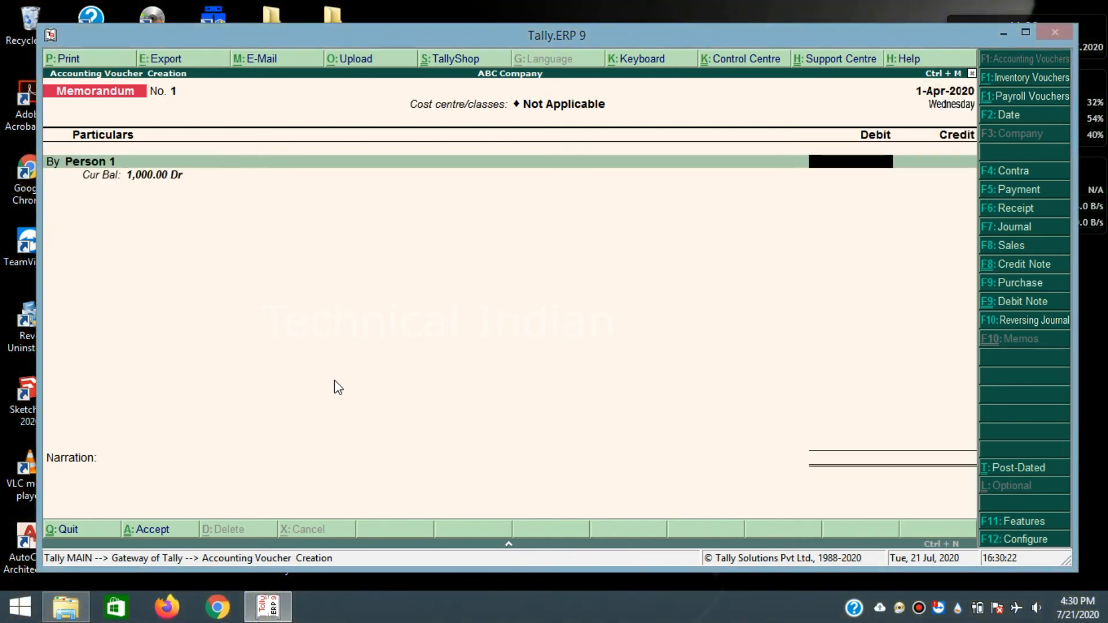
{"action": "type", "text": "500"}
{"action": "key", "text": "Return"}
{"action": "key", "text": "Return"}
{"action": "key", "text": "Return"}
{"action": "key", "text": "Return"}
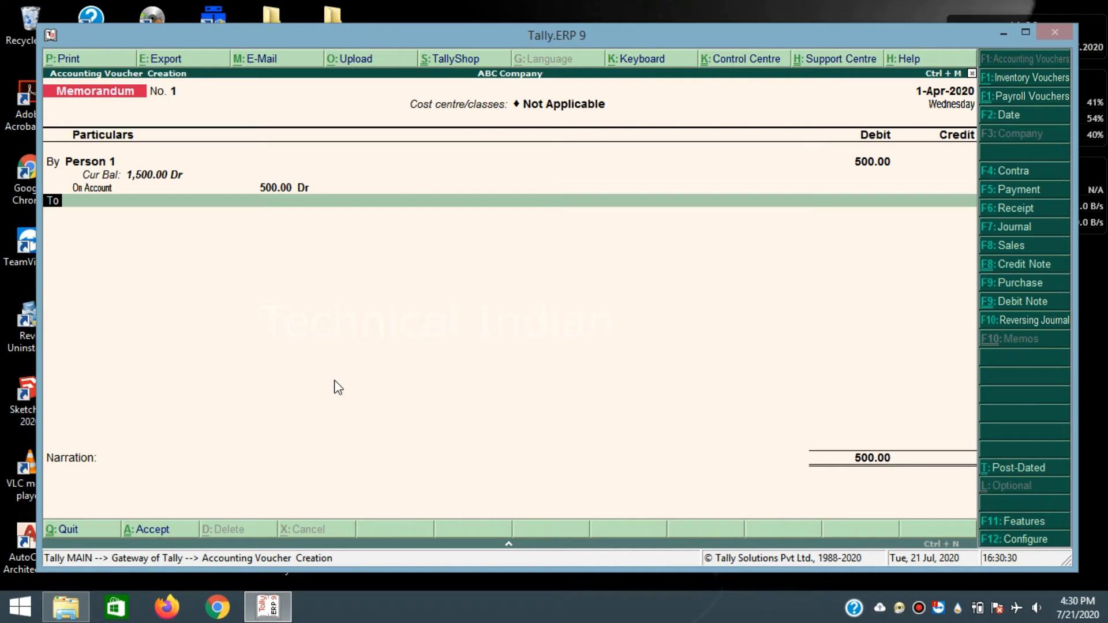
{"action": "key", "text": "Return"}
{"action": "key", "text": "Down"}
{"action": "key", "text": "Down"}
{"action": "key", "text": "Down"}
{"action": "key", "text": "Down"}
{"action": "key", "text": "Down"}
{"action": "key", "text": "Down"}
{"action": "key", "text": "Down"}
{"action": "key", "text": "Down"}
{"action": "key", "text": "Down"}
{"action": "key", "text": "Down"}
{"action": "key", "text": "Down"}
{"action": "key", "text": "Down"}
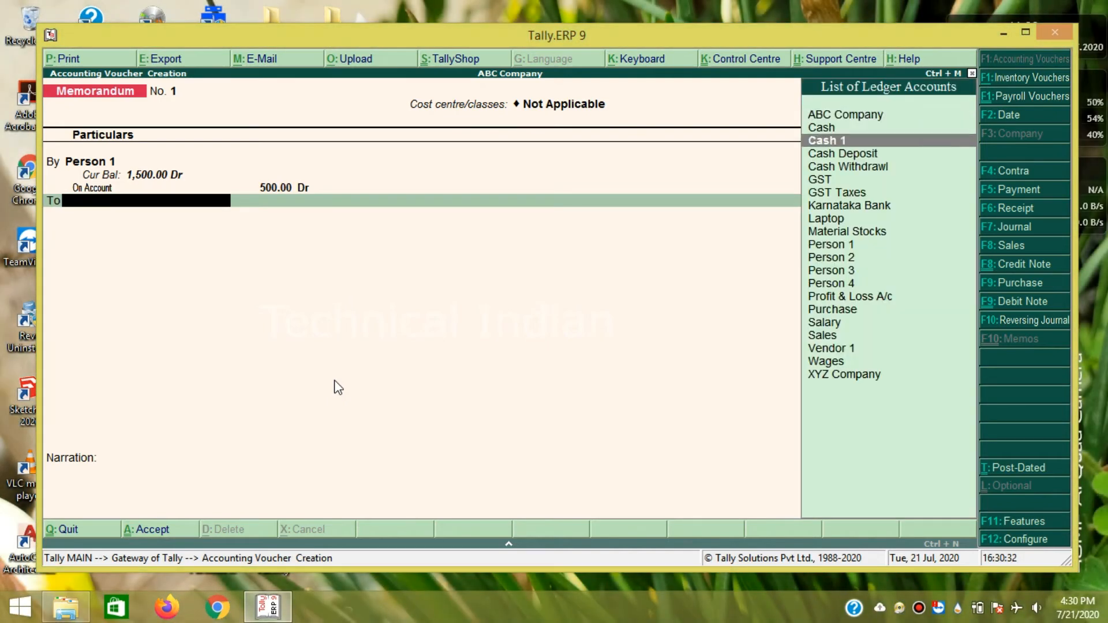
{"action": "key", "text": "Return"}
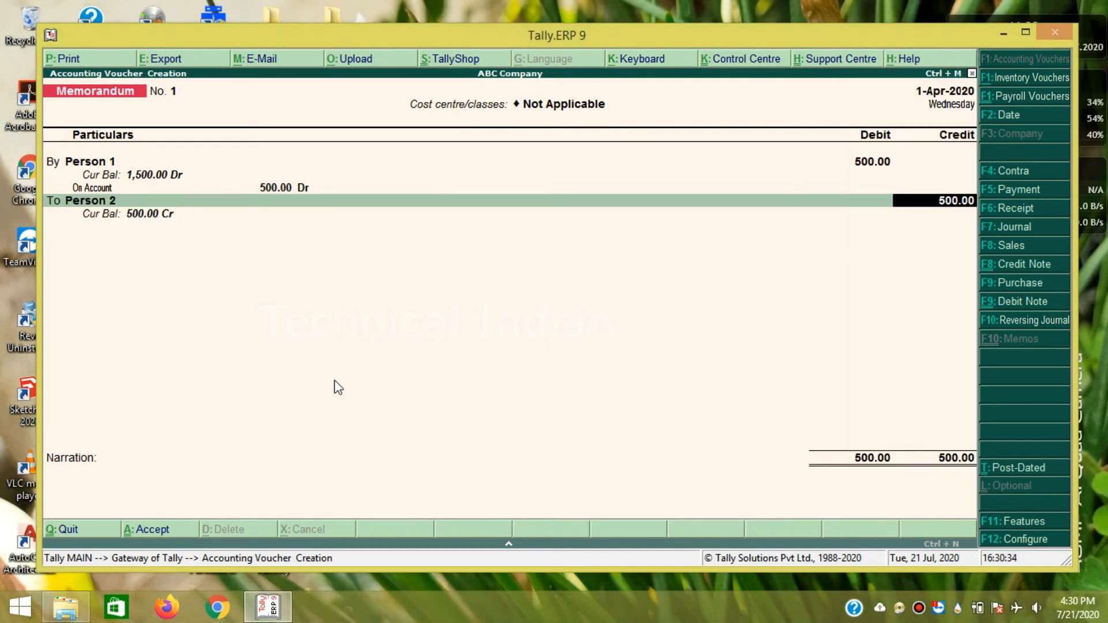
{"action": "key", "text": "Return"}
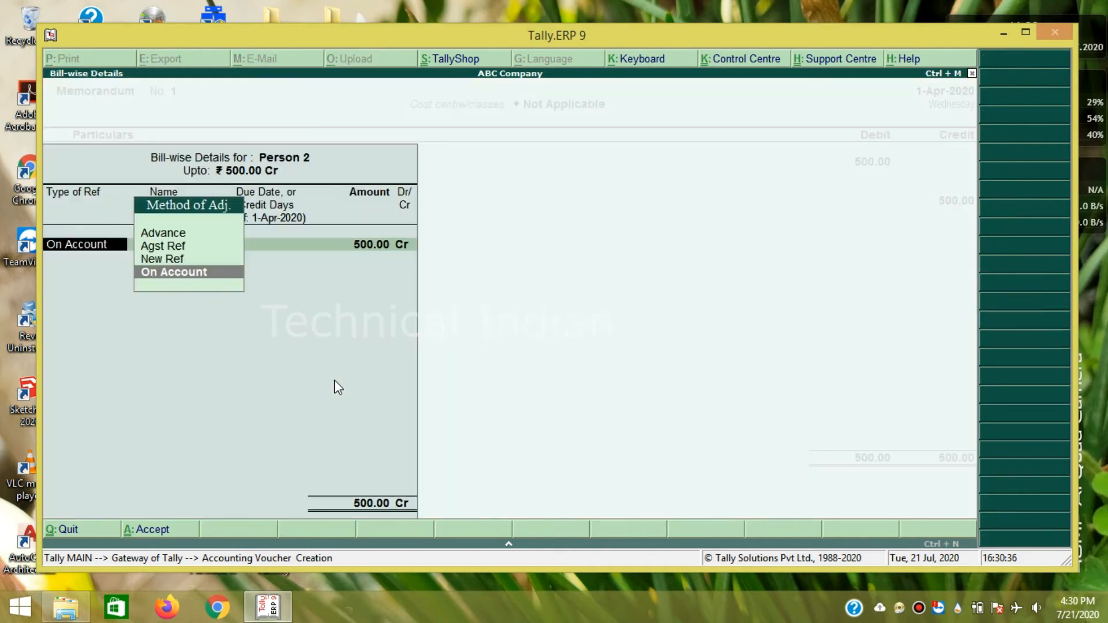
{"action": "key", "text": "Return"}
{"action": "key", "text": "Return"}
{"action": "key", "text": "Return"}
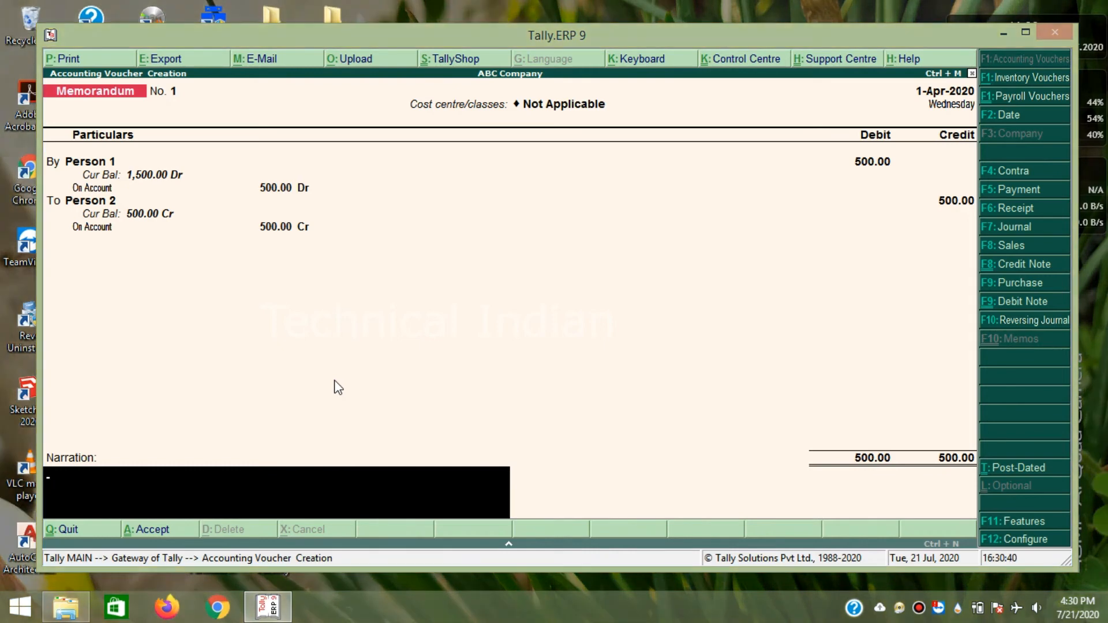
{"action": "key", "text": "Return"}
{"action": "key", "text": "Return"}
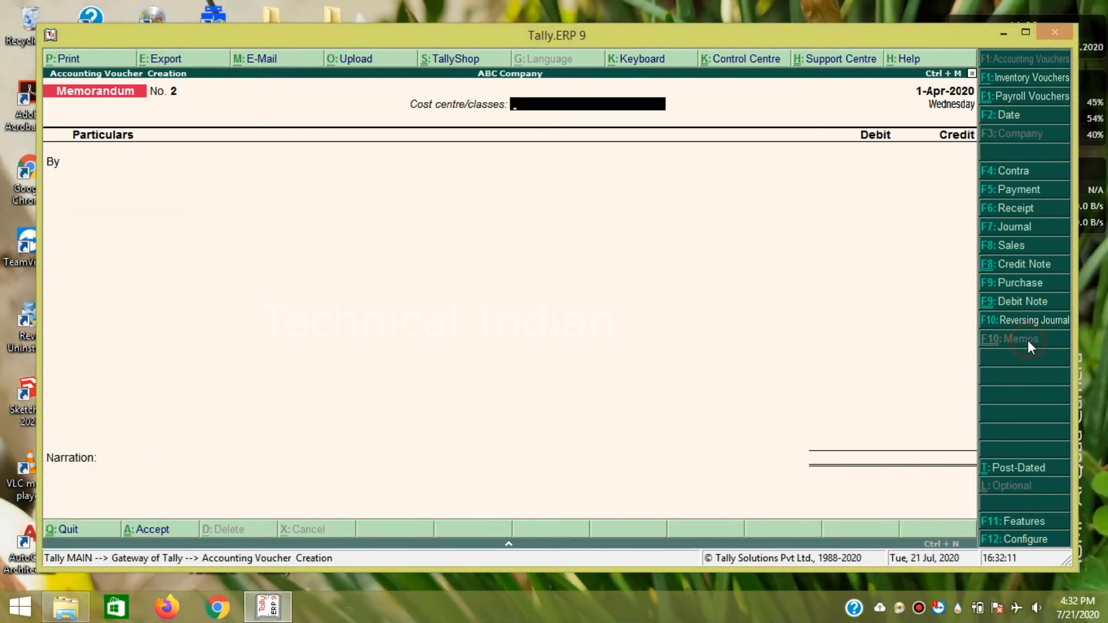
- Switch to a debit note with invoice 001, toggle post-dating on and off, then exit voucher entry
{"action": "left_click", "coordinate": [1031, 264]}
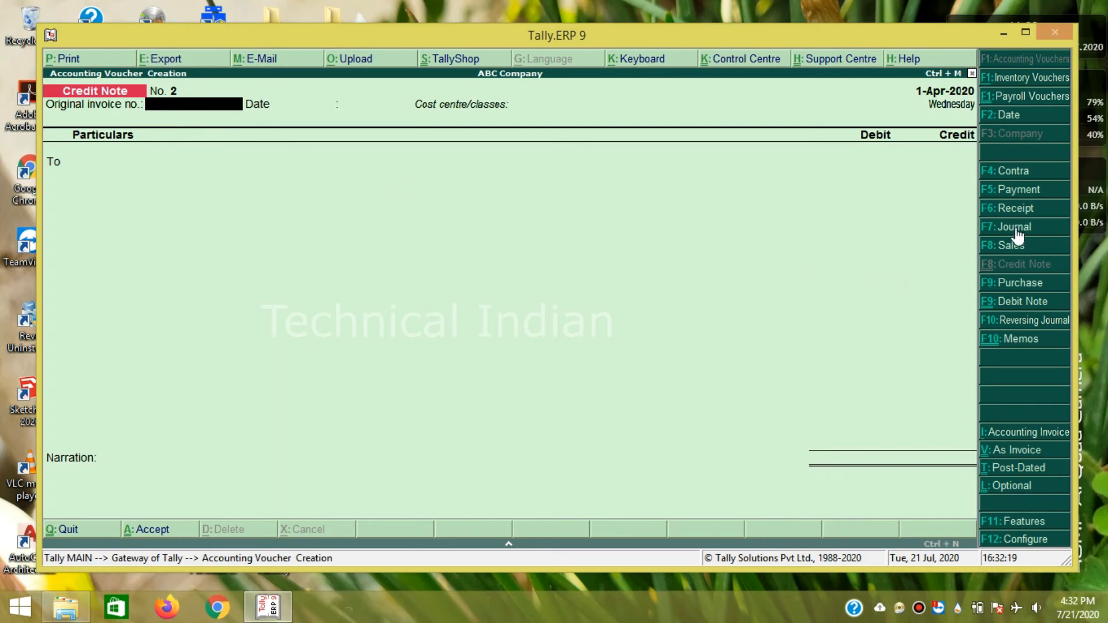
{"action": "left_click", "coordinate": [1018, 303]}
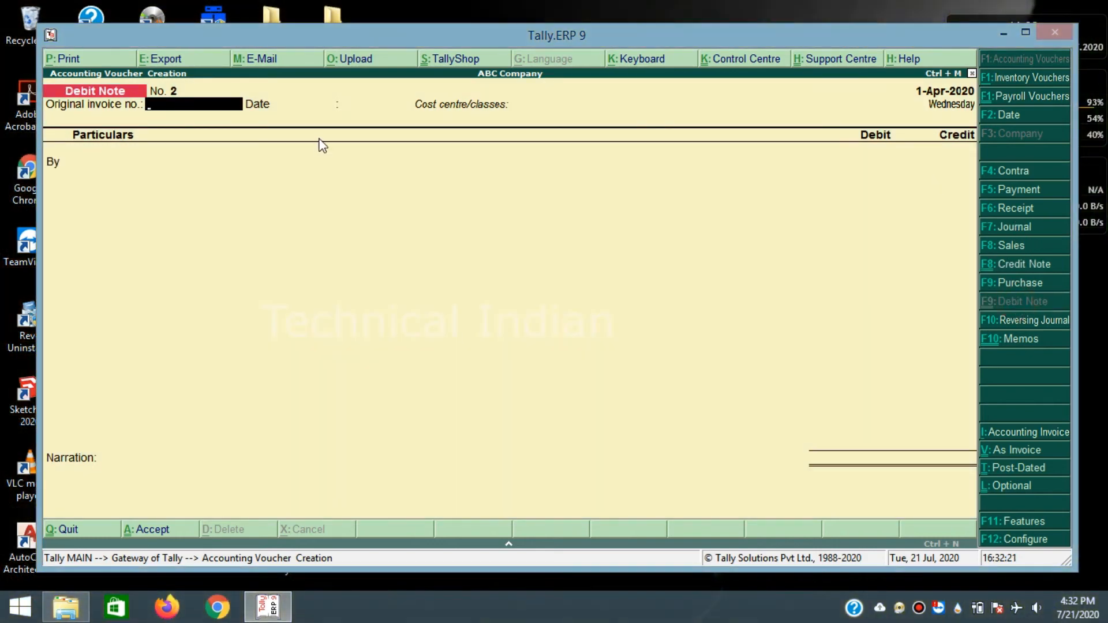
{"action": "type", "text": "001"}
{"action": "key", "text": "Return"}
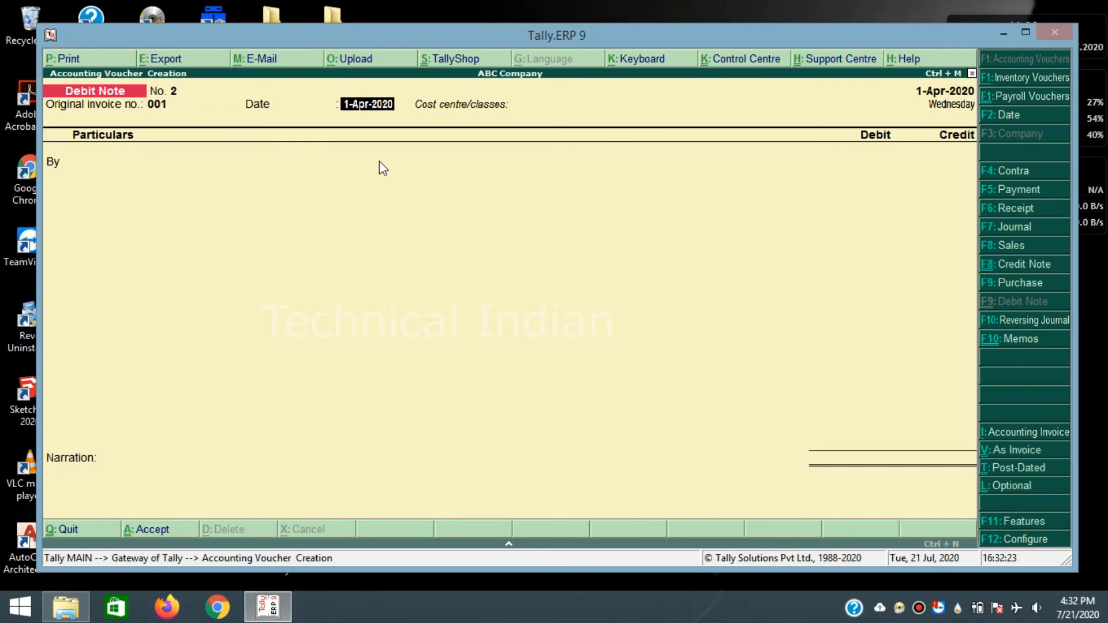
{"action": "left_click", "coordinate": [1013, 466]}
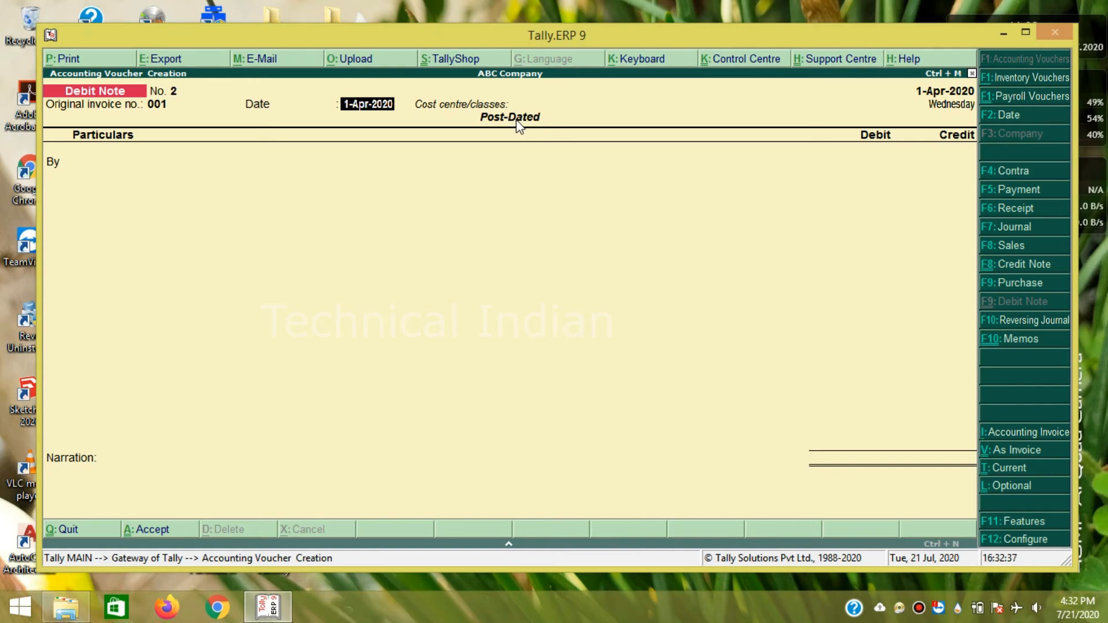
{"action": "left_click", "coordinate": [1008, 469]}
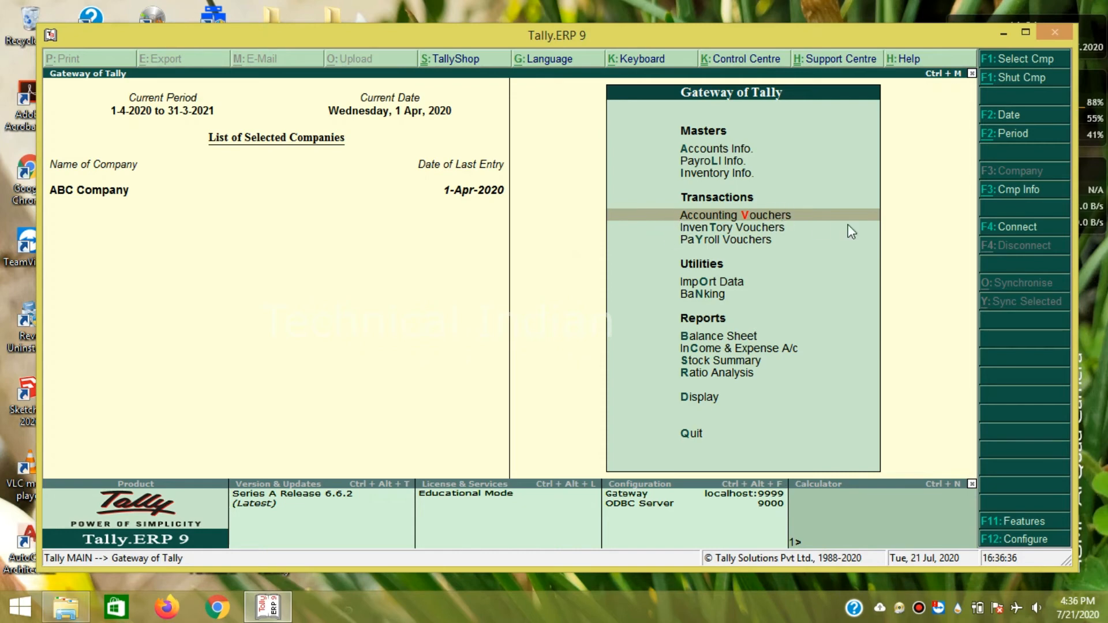
{"action": "left_click", "coordinate": [710, 230]}
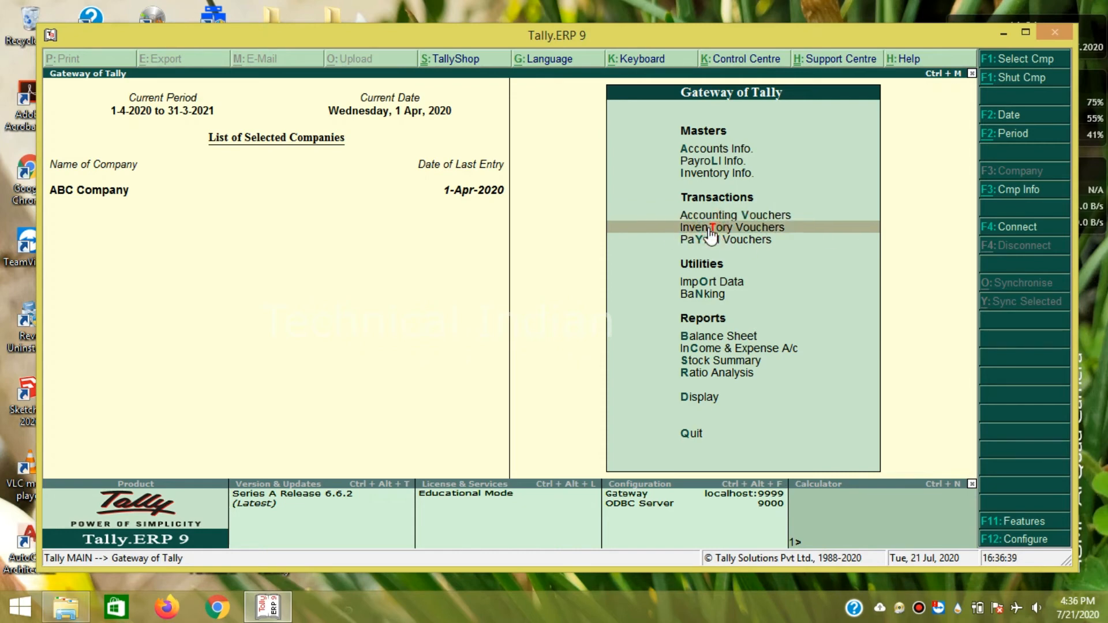
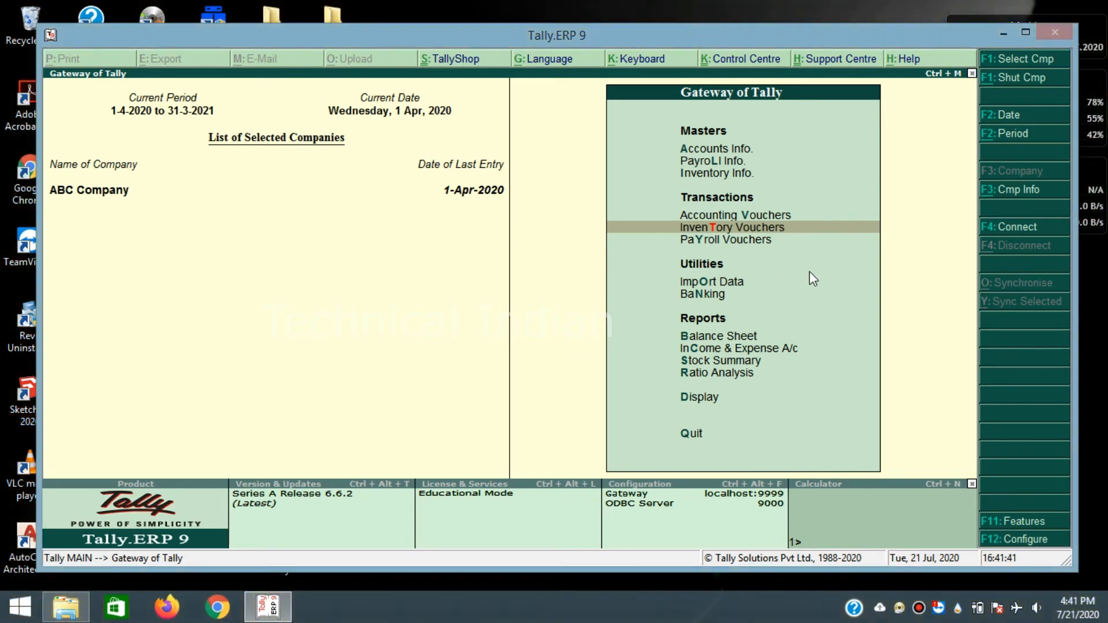
- Open a new Stock Journal voucher, browse the stock item list, and start a new stock item
{"action": "left_click", "coordinate": [749, 230]}
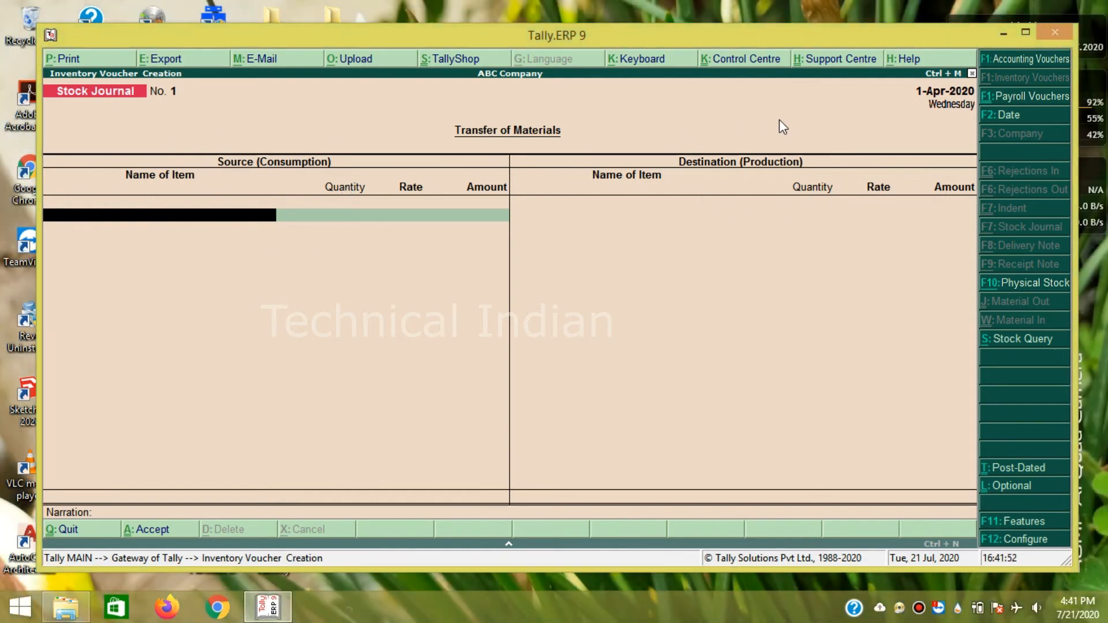
{"action": "left_click", "coordinate": [172, 222]}
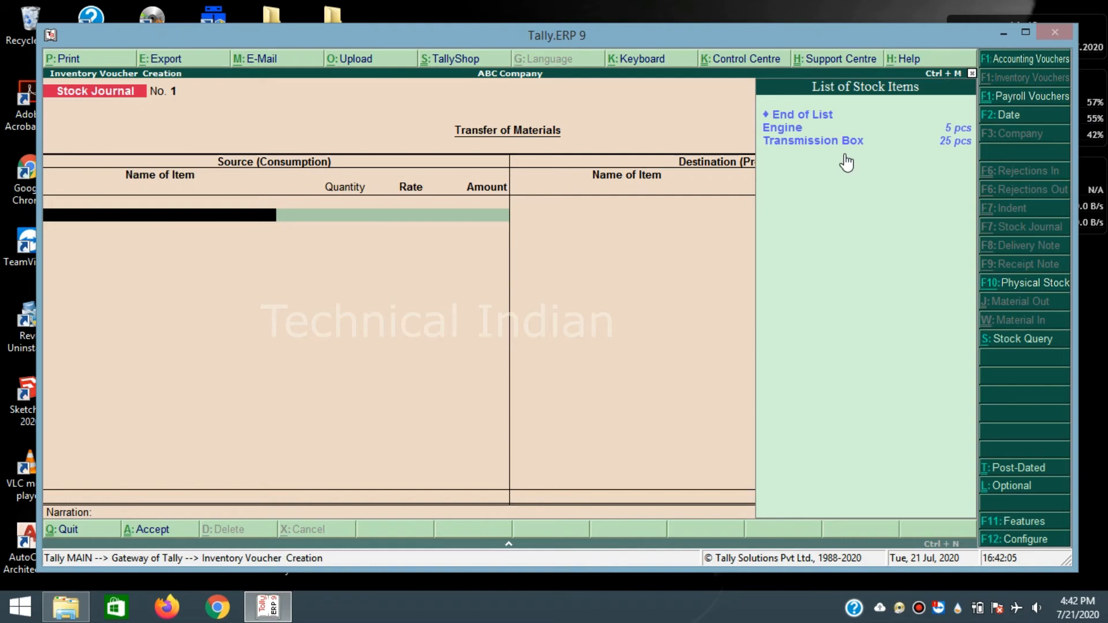
{"action": "left_click", "coordinate": [361, 261]}
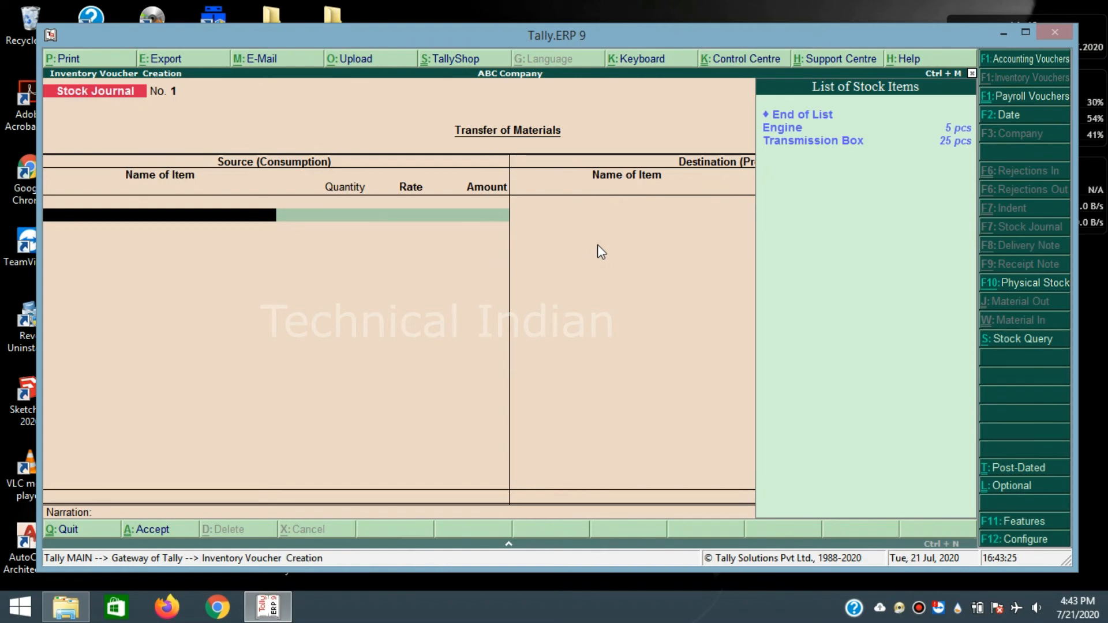
{"action": "left_click", "coordinate": [385, 251]}
{"action": "left_click", "coordinate": [781, 181]}
{"action": "left_click", "coordinate": [608, 269]}
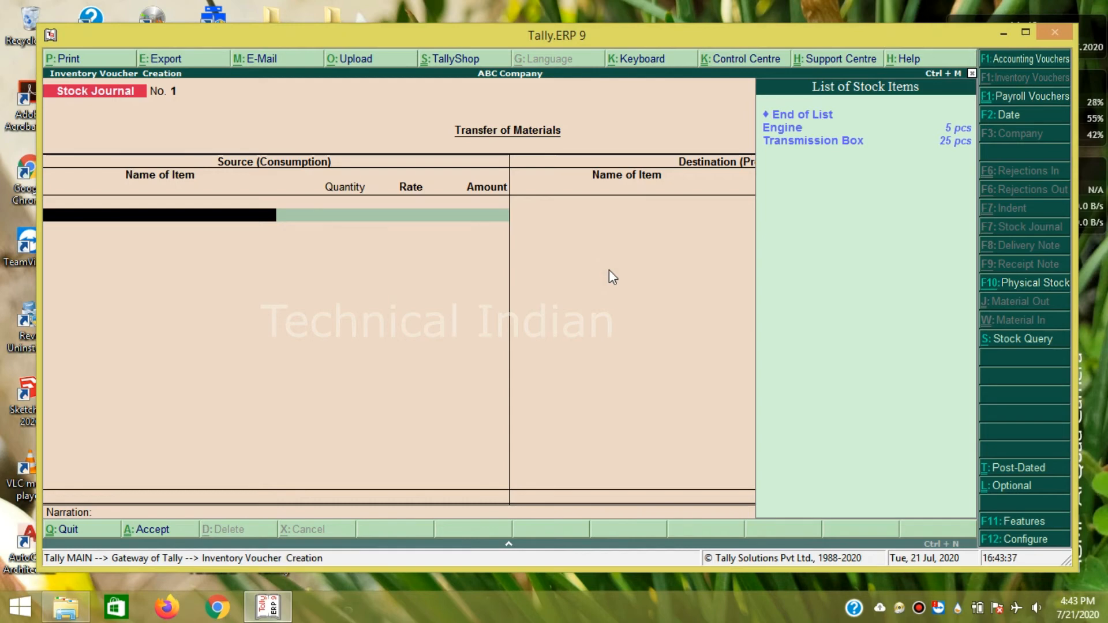
{"action": "key", "text": "alt+c"}
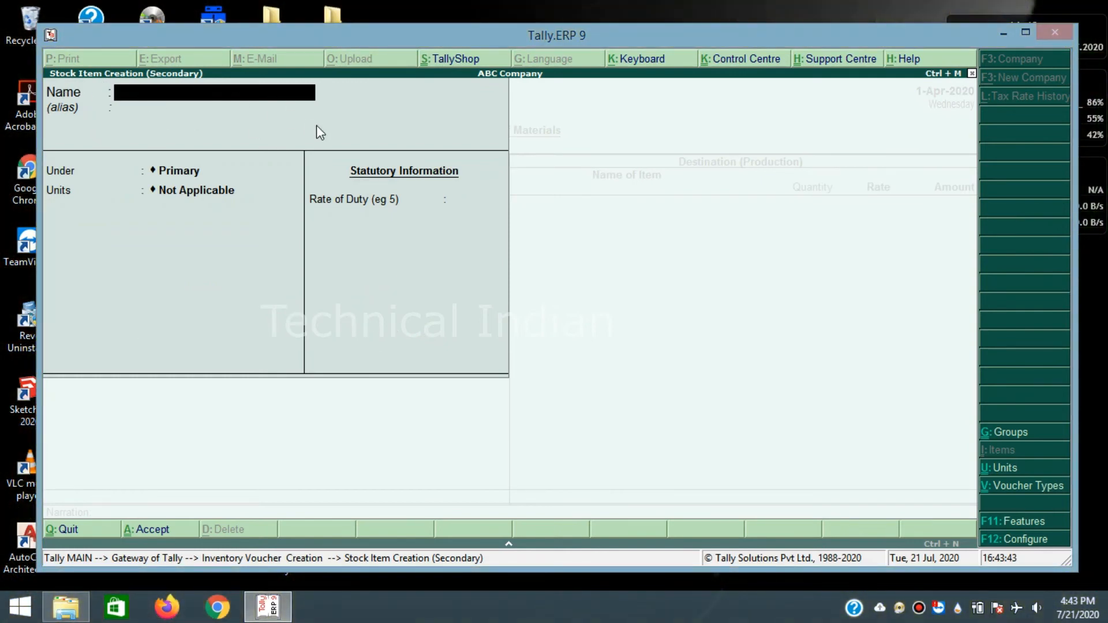
- Create the Cast Iron stock item with unit pcs and duty rate 0
{"action": "type", "text": "Cast Iron"}
{"action": "key", "text": "Return"}
{"action": "key", "text": "Return"}
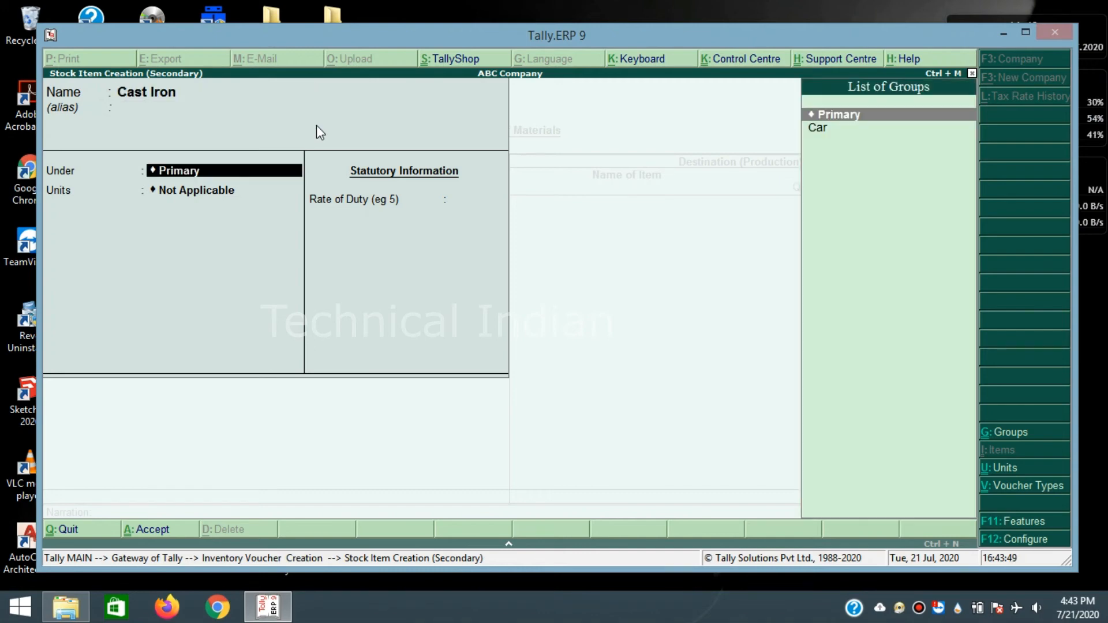
{"action": "key", "text": "Return"}
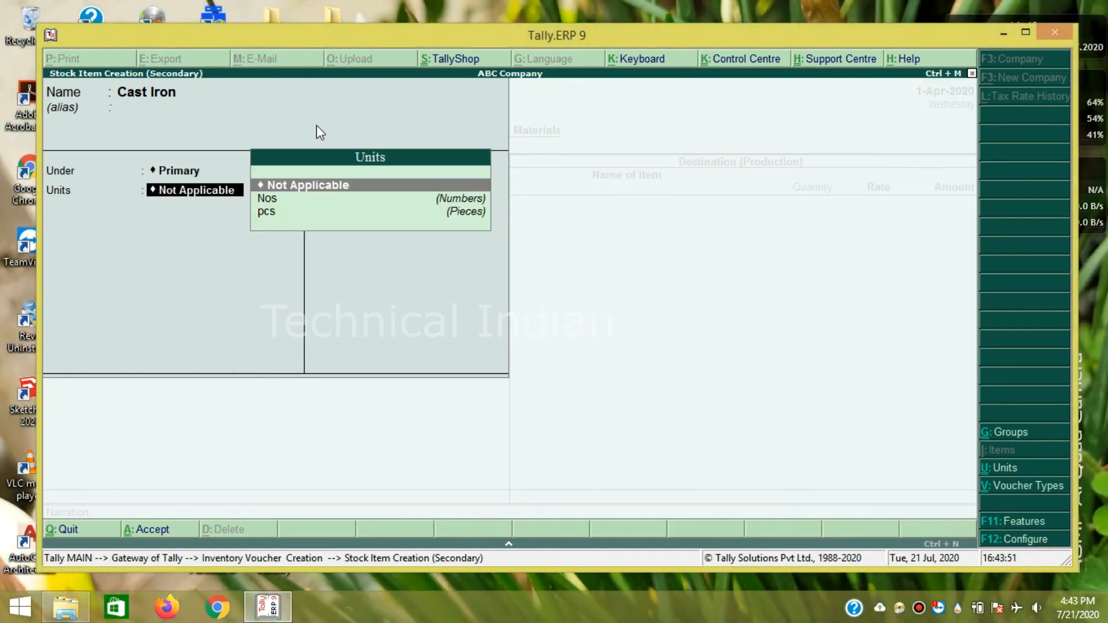
{"action": "key", "text": "Down"}
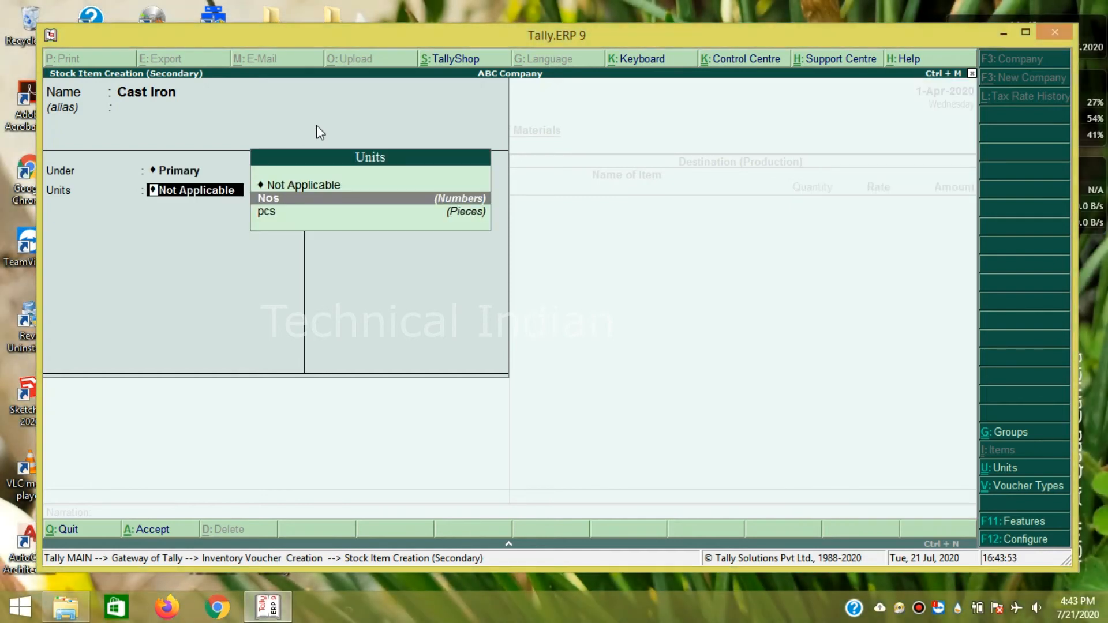
{"action": "key", "text": "Down"}
{"action": "key", "text": "Return"}
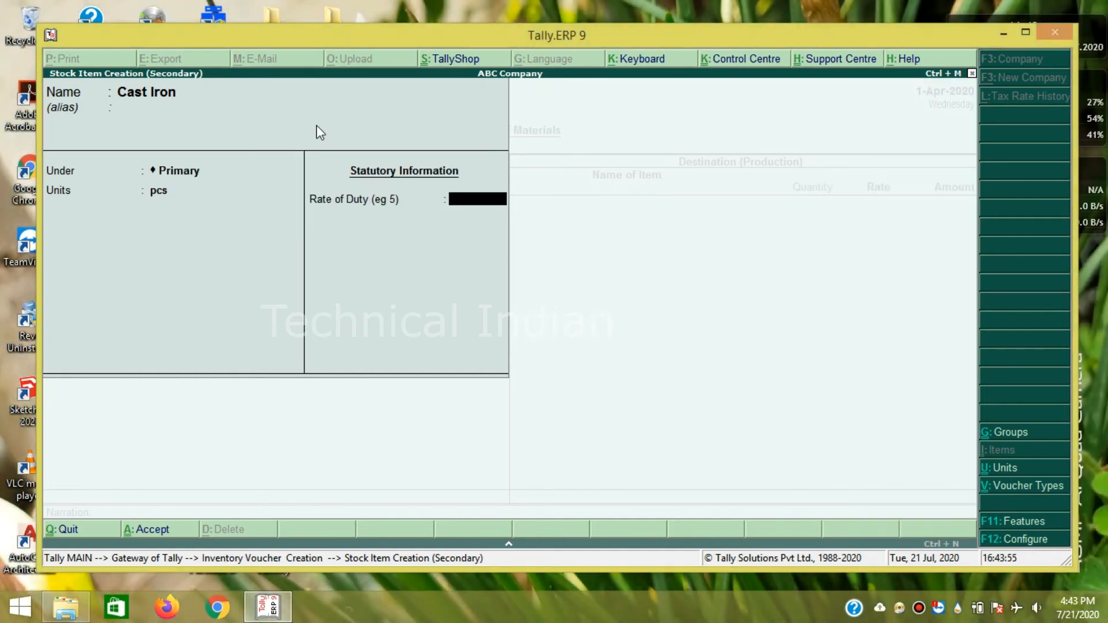
{"action": "key", "text": "Return"}
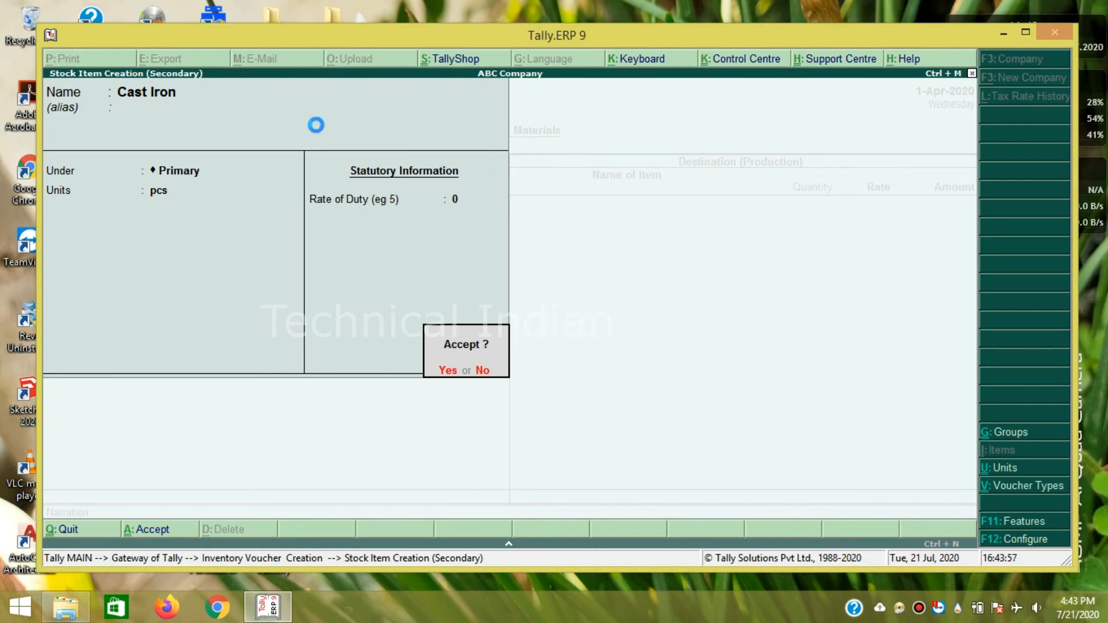
{"action": "key", "text": "Return"}
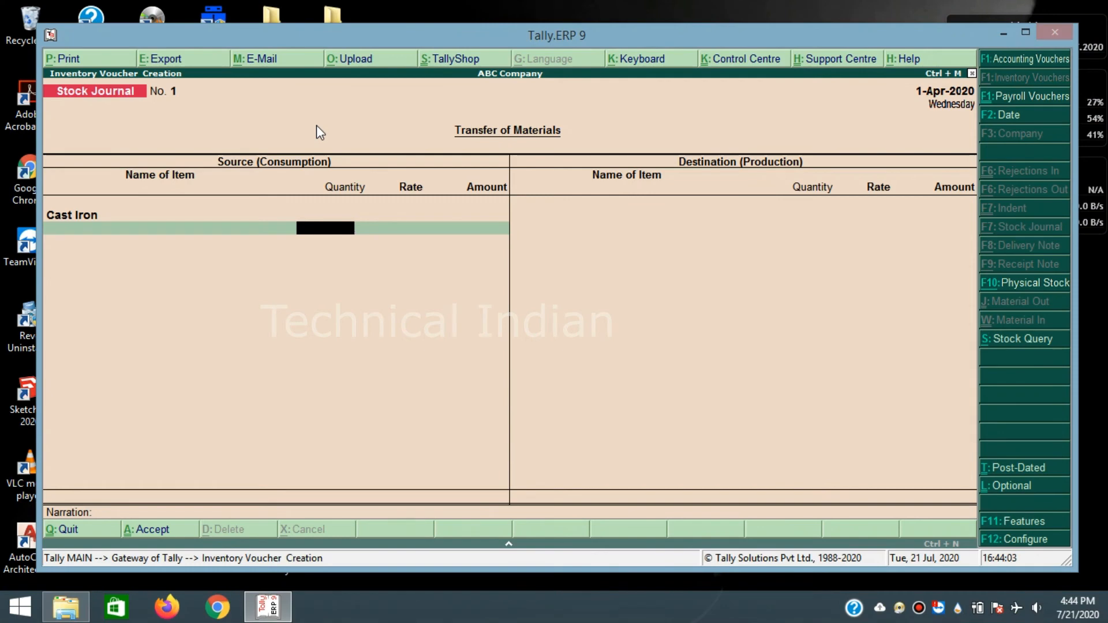
- Consume 2 pcs of Cast Iron at 1,000, then start a new item named Bearings
{"action": "type", "text": "2"}
{"action": "key", "text": "Return"}
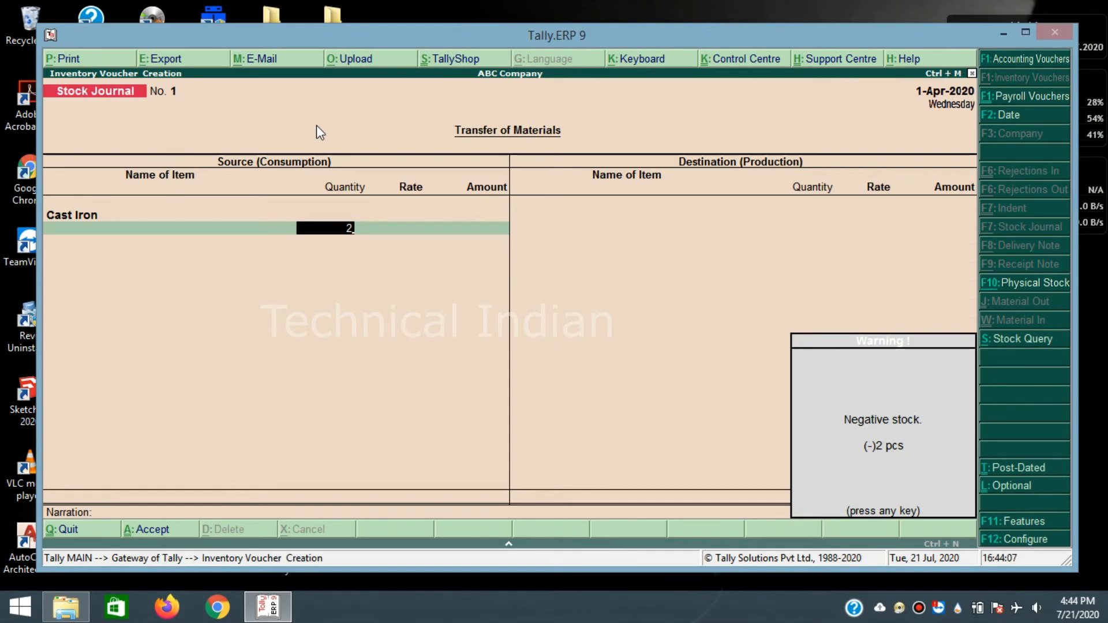
{"action": "key", "text": "Return"}
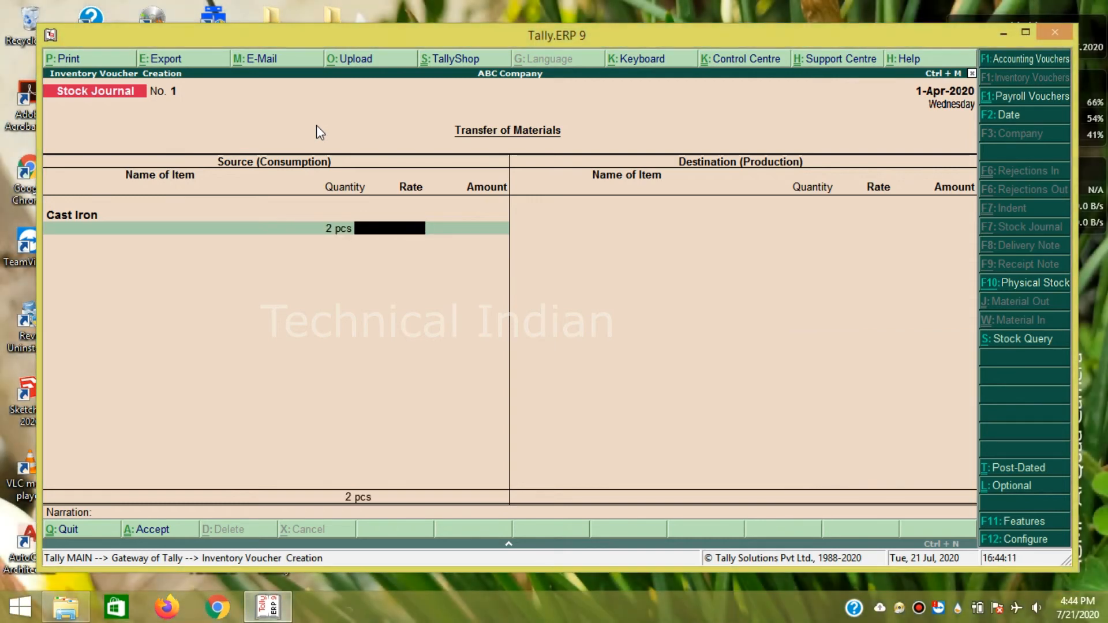
{"action": "type", "text": "1000"}
{"action": "key", "text": "Return"}
{"action": "key", "text": "Return"}
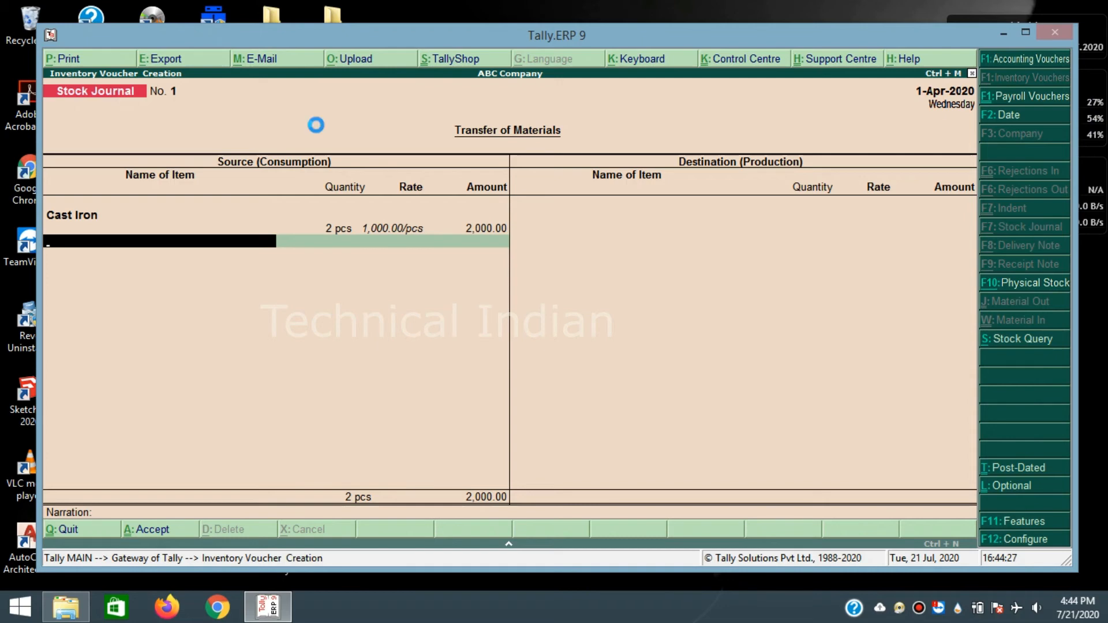
{"action": "key", "text": "alt+c"}
{"action": "type", "text": "Bearings"}
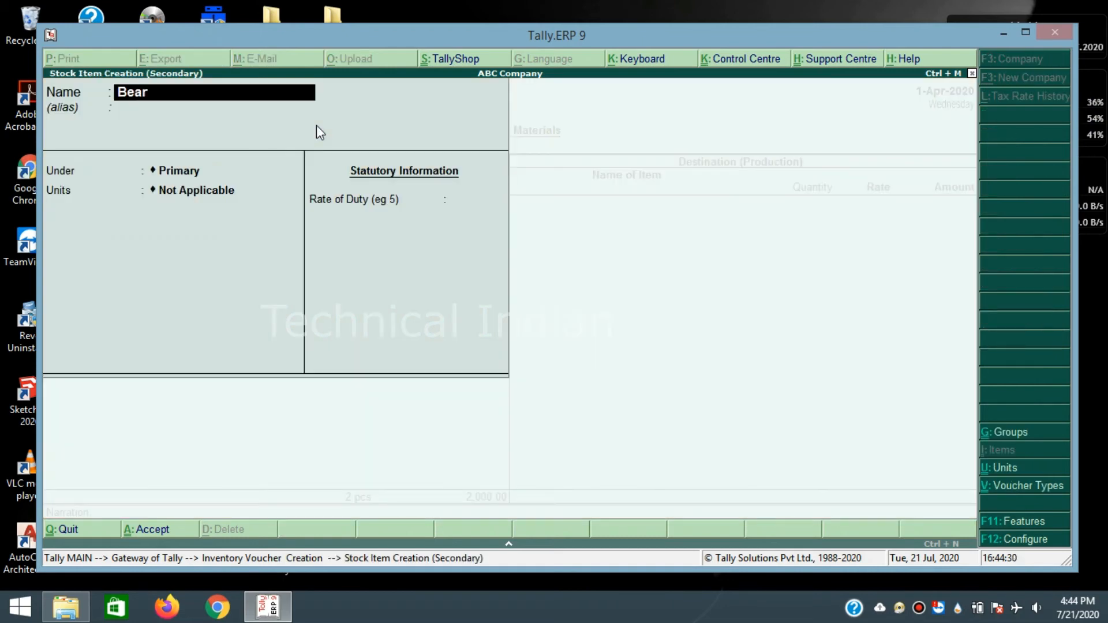
- Give the Bearings stock item the unit Nos and save it
{"action": "key", "text": "Return"}
{"action": "key", "text": "Return"}
{"action": "key", "text": "Return"}
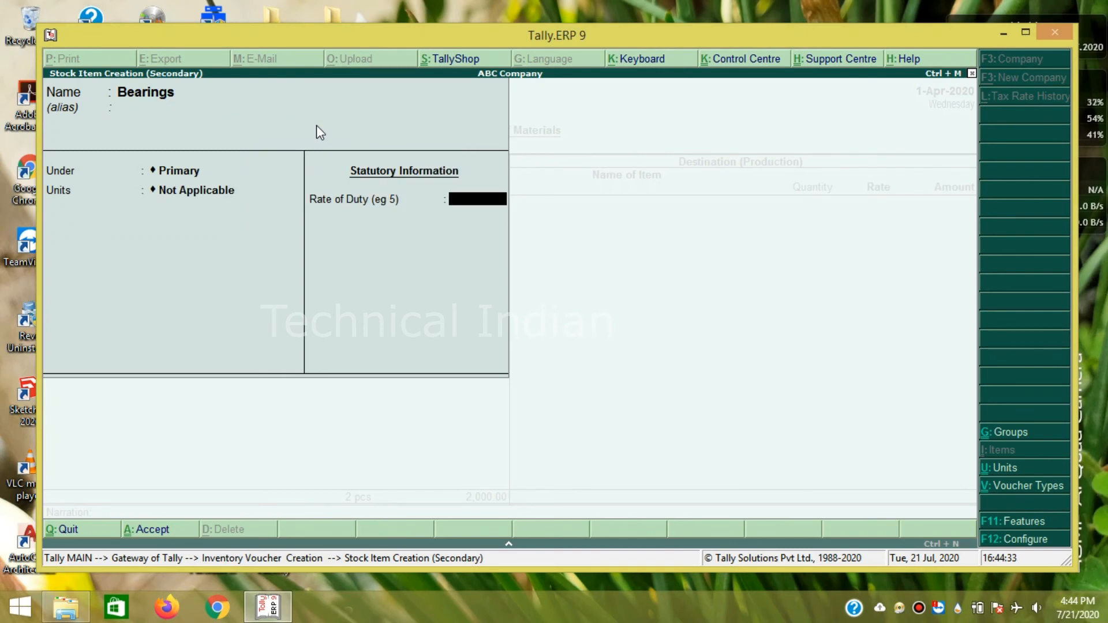
{"action": "left_click", "coordinate": [195, 191]}
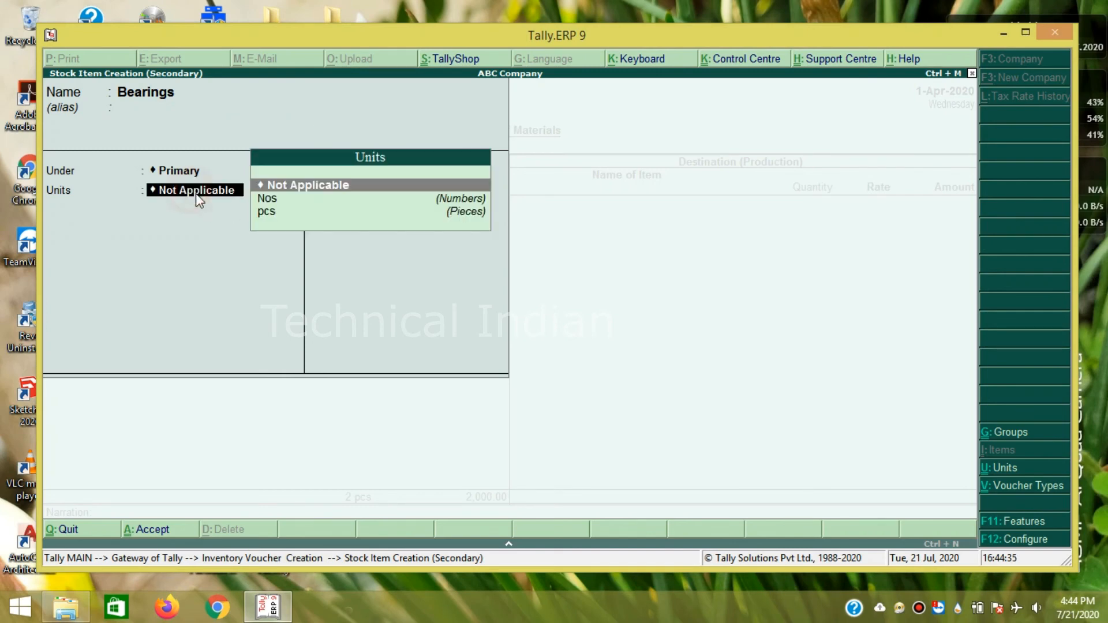
{"action": "left_click", "coordinate": [292, 205]}
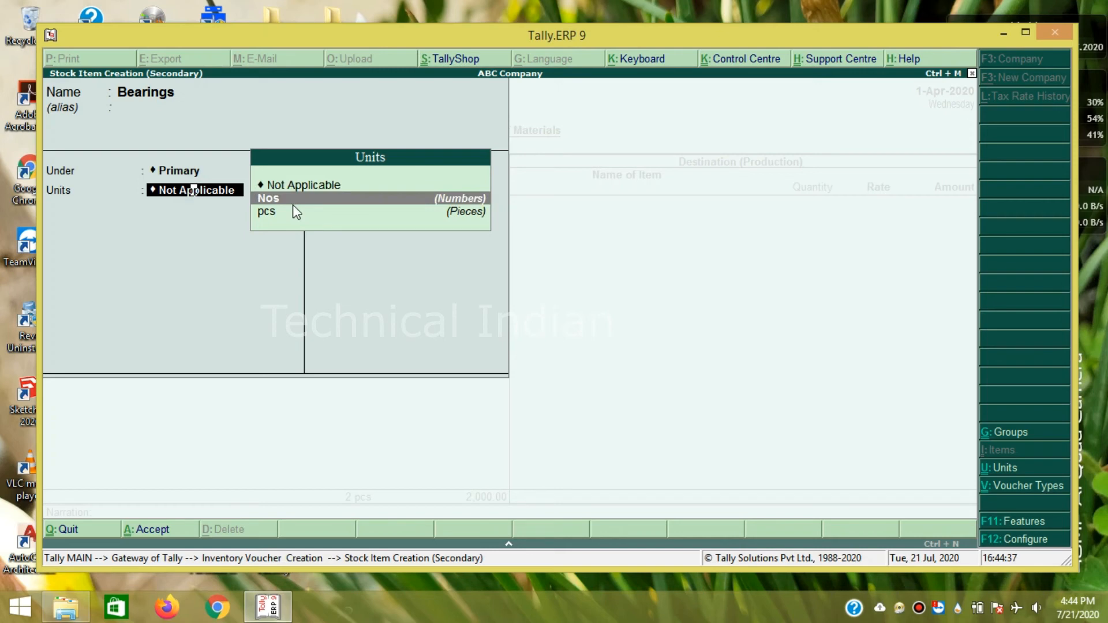
{"action": "key", "text": "Return"}
{"action": "key", "text": "Return"}
{"action": "key", "text": "Return"}
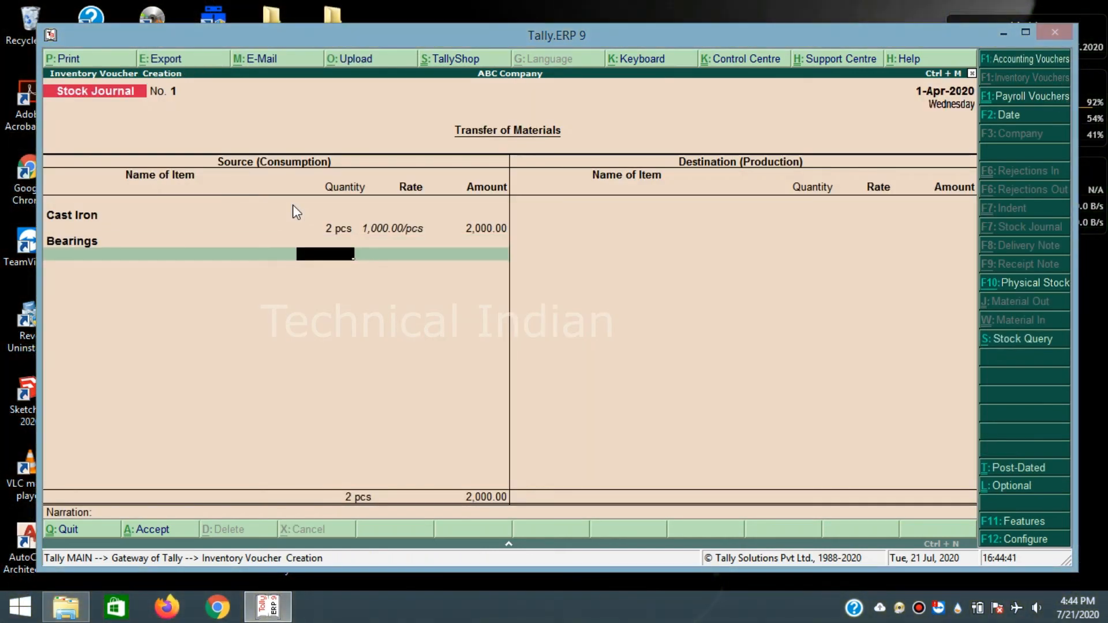
- Add 5 Nos of Bearings at 500 to the source side, then move to Destination
{"action": "type", "text": "5"}
{"action": "key", "text": "Return"}
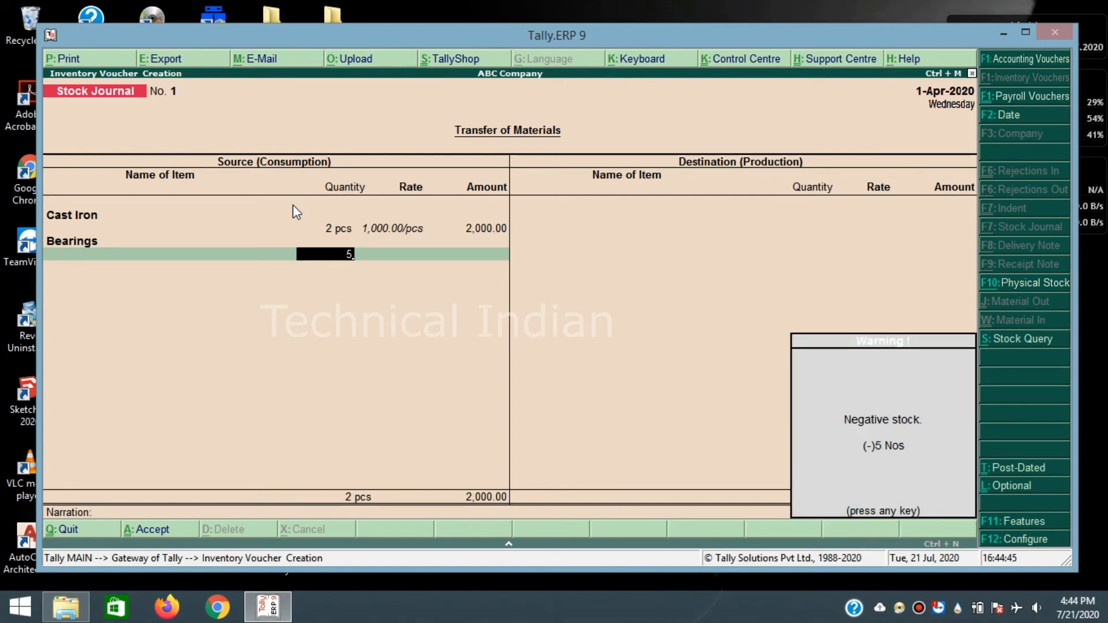
{"action": "key", "text": "Return"}
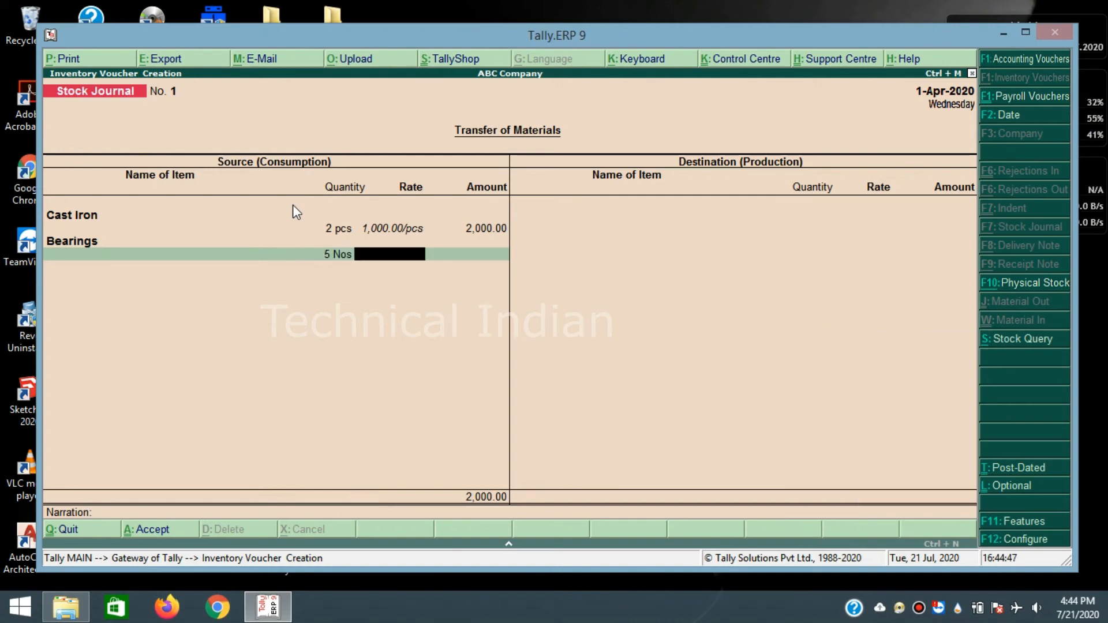
{"action": "type", "text": "500"}
{"action": "key", "text": "Return"}
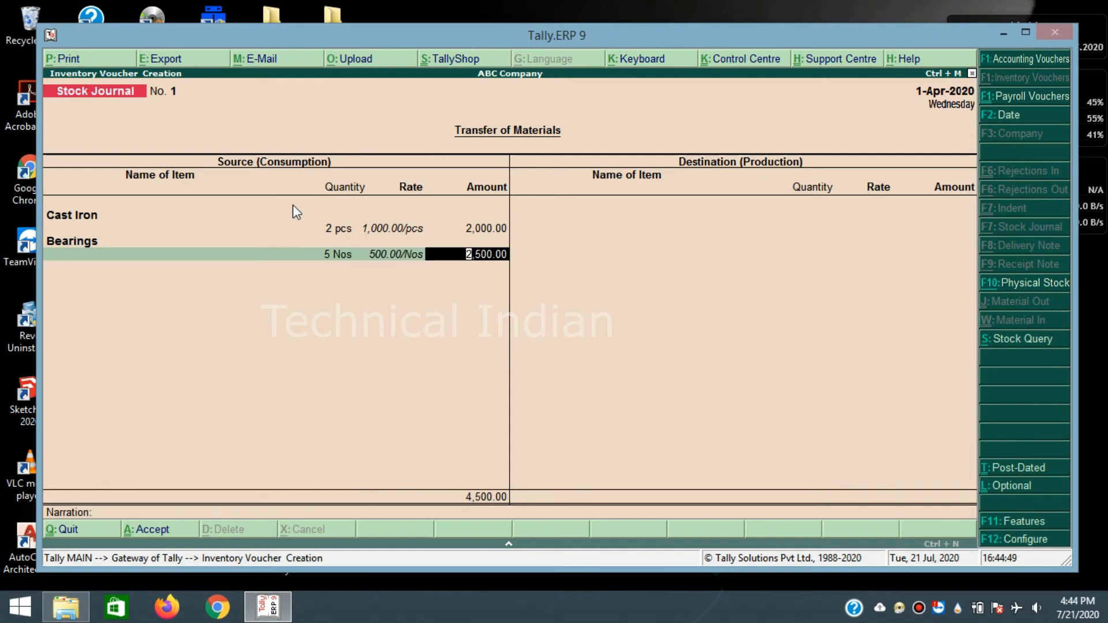
{"action": "key", "text": "Return"}
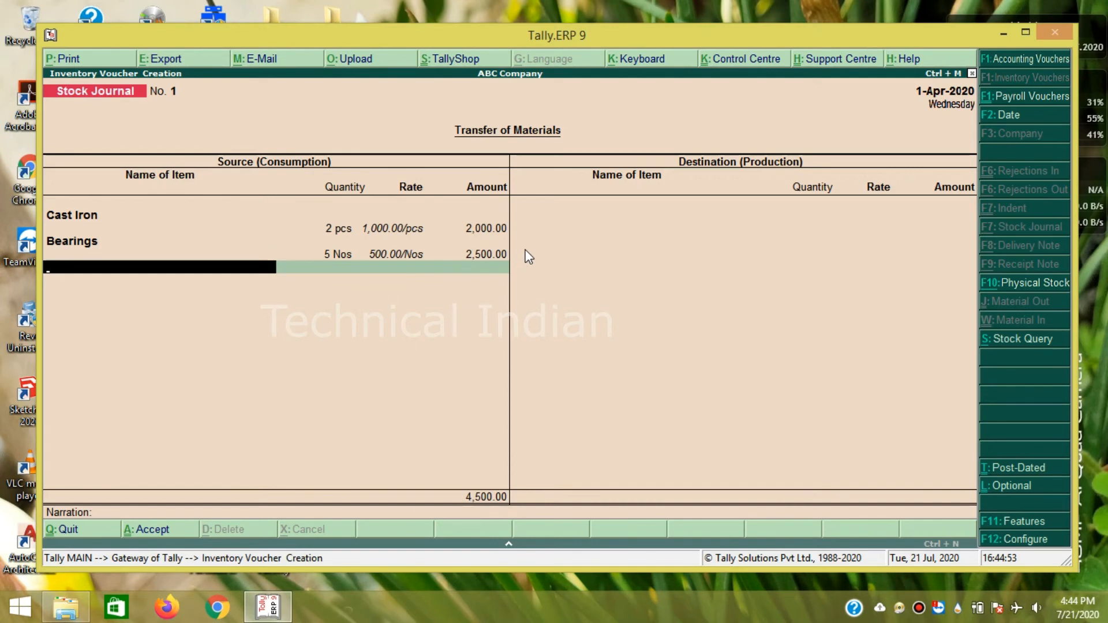
{"action": "key", "text": "Return"}
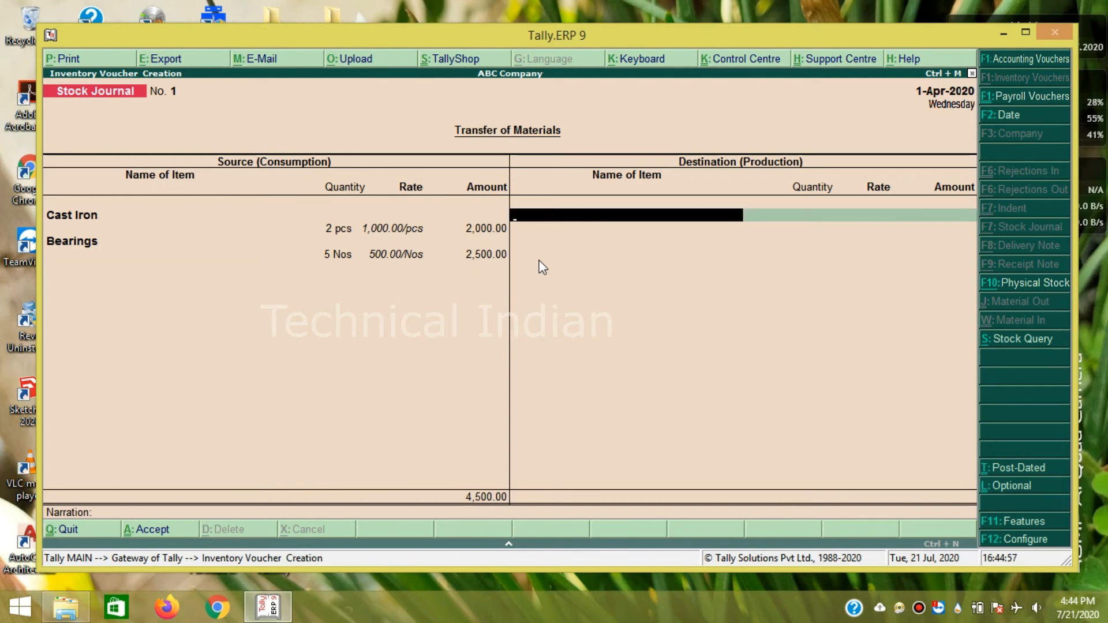
- Produce 2 Transmission Boxes at 48,000 each, totalling 96,000, on the destination side
{"action": "type", "text": "T"}
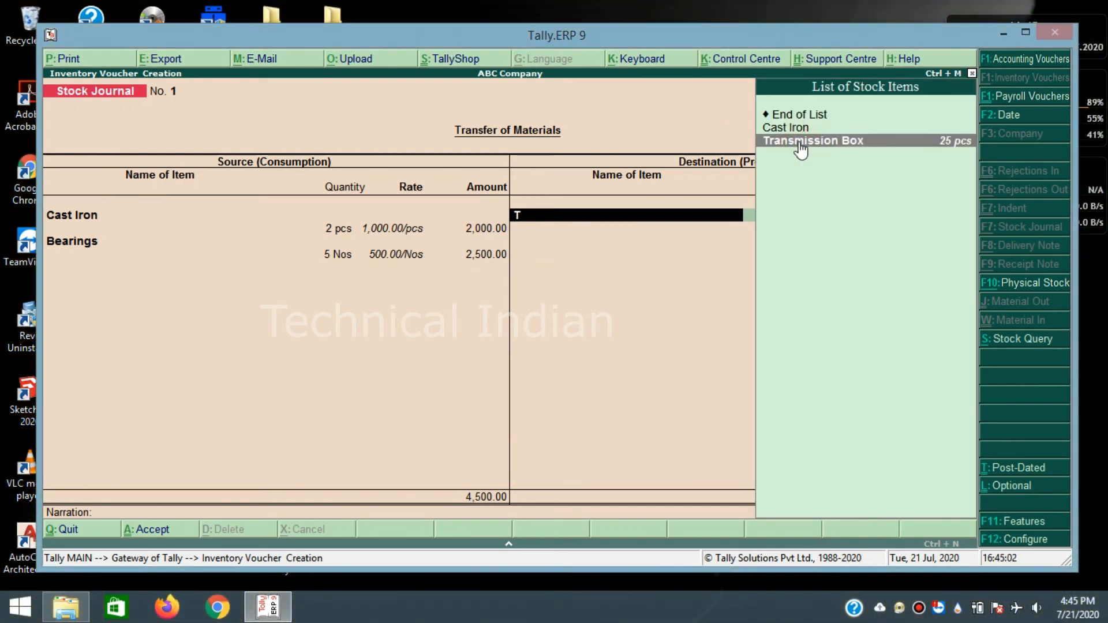
{"action": "left_click", "coordinate": [800, 142]}
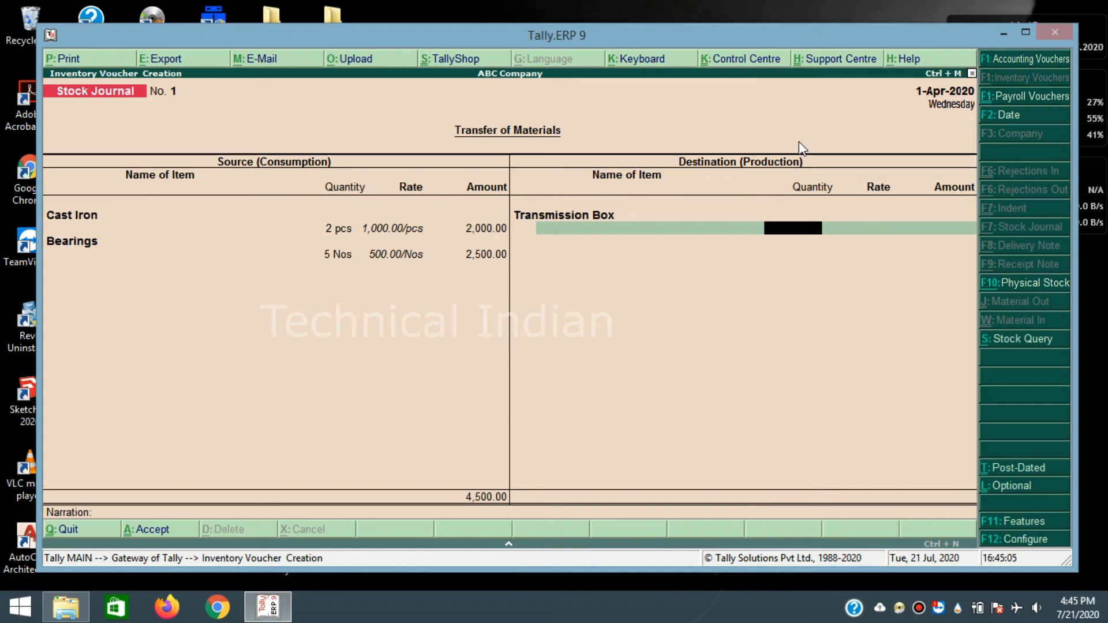
{"action": "type", "text": "2"}
{"action": "key", "text": "Return"}
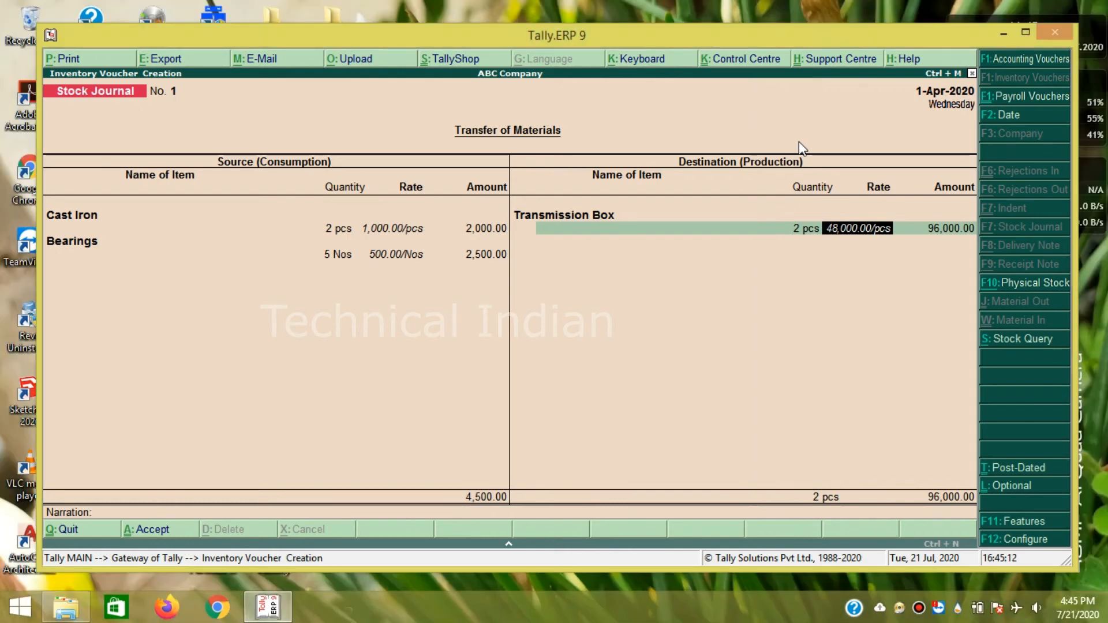
{"action": "key", "text": "Return"}
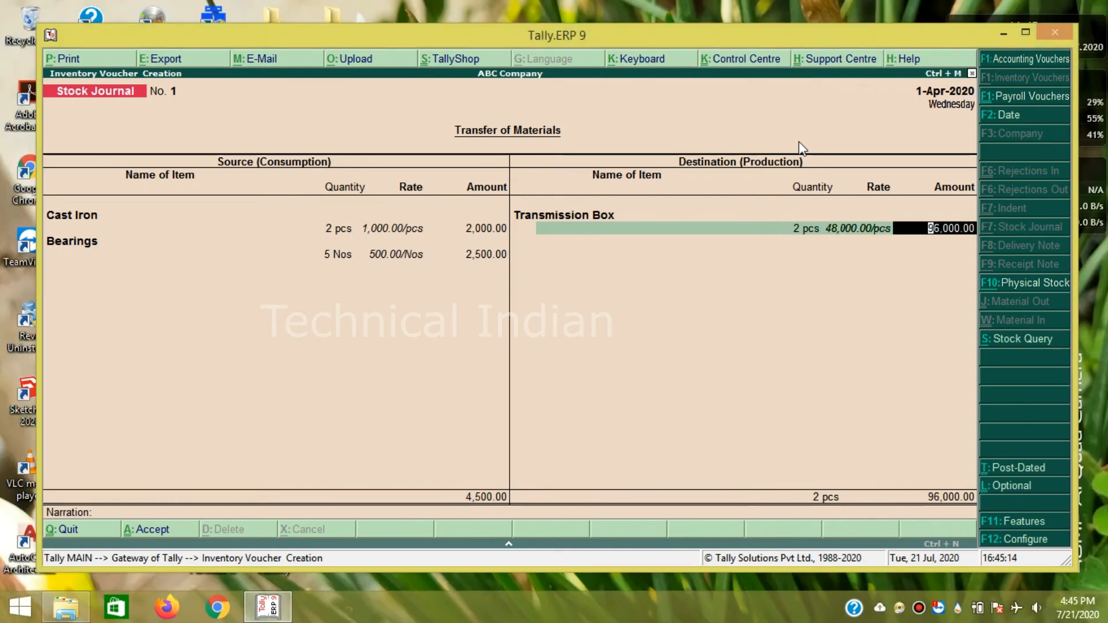
{"action": "key", "text": "Return"}
{"action": "key", "text": "Return"}
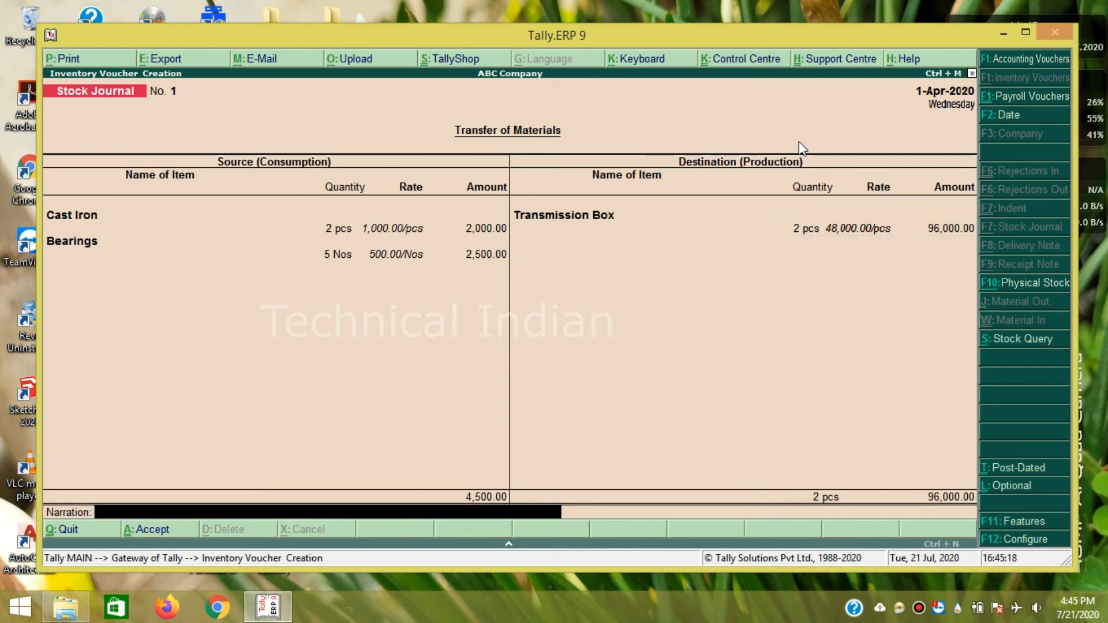
- Save the stock journal without narration and quit to Gateway of Tally
{"action": "key", "text": "Return"}
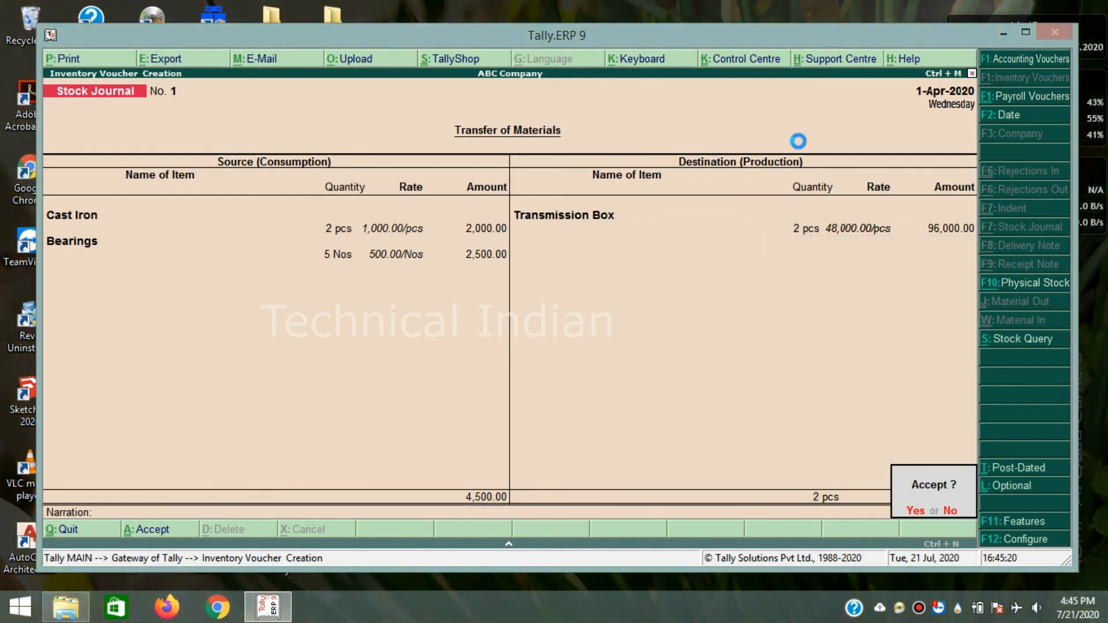
{"action": "key", "text": "Return"}
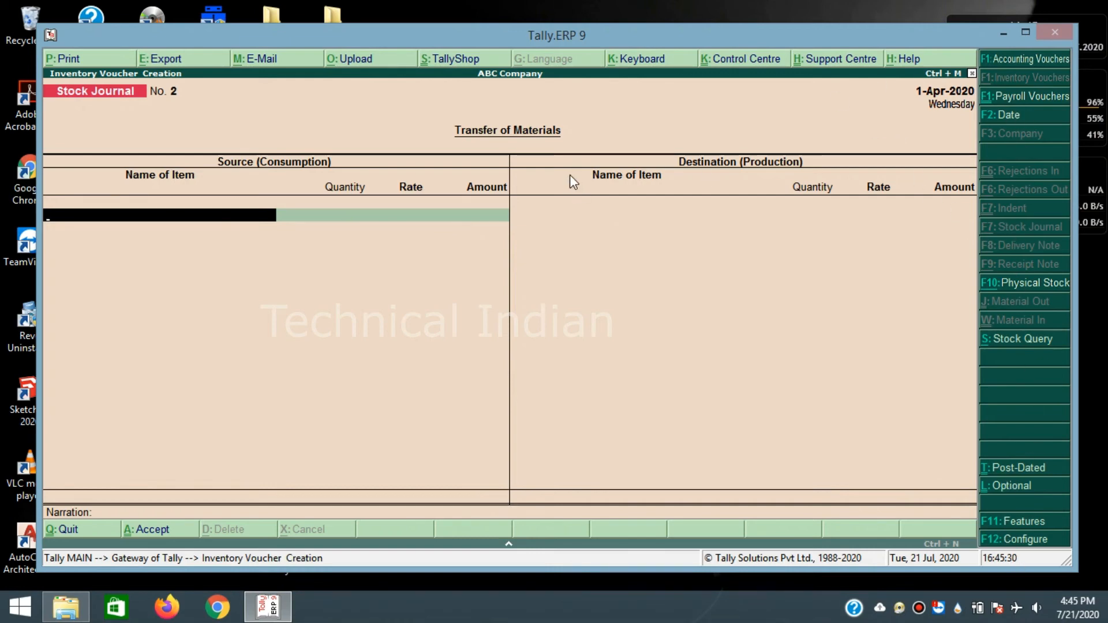
{"action": "key", "text": "Escape"}
{"action": "key", "text": "Return"}
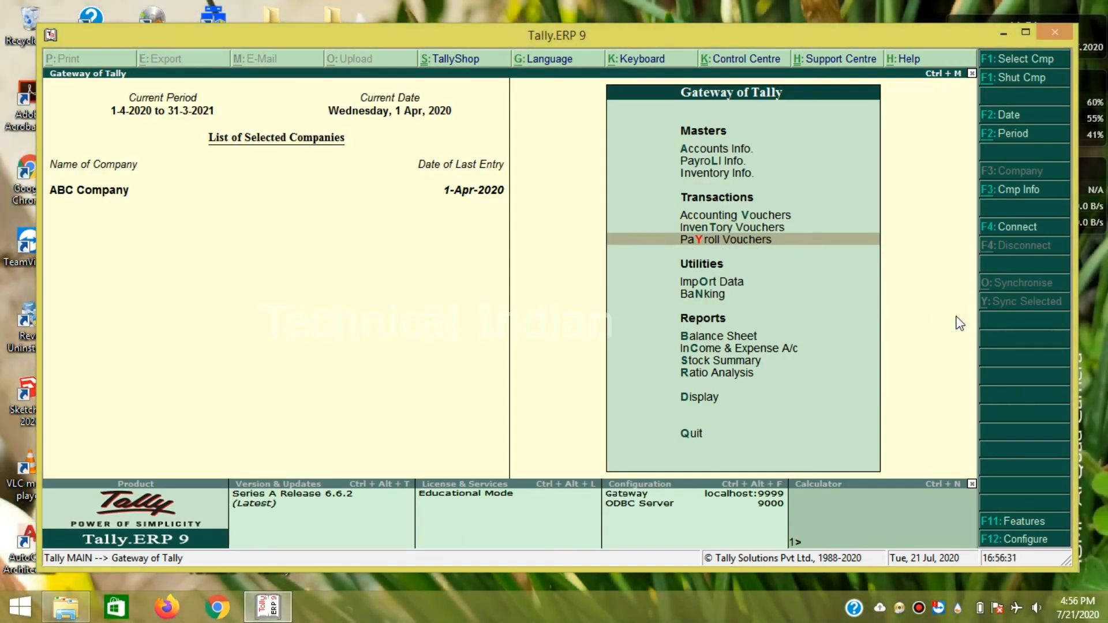
- Begin a payroll voucher from Karnataka Bank for Employee 1 under Primary Cost Category, opening pay head creation
{"action": "left_click", "coordinate": [710, 245]}
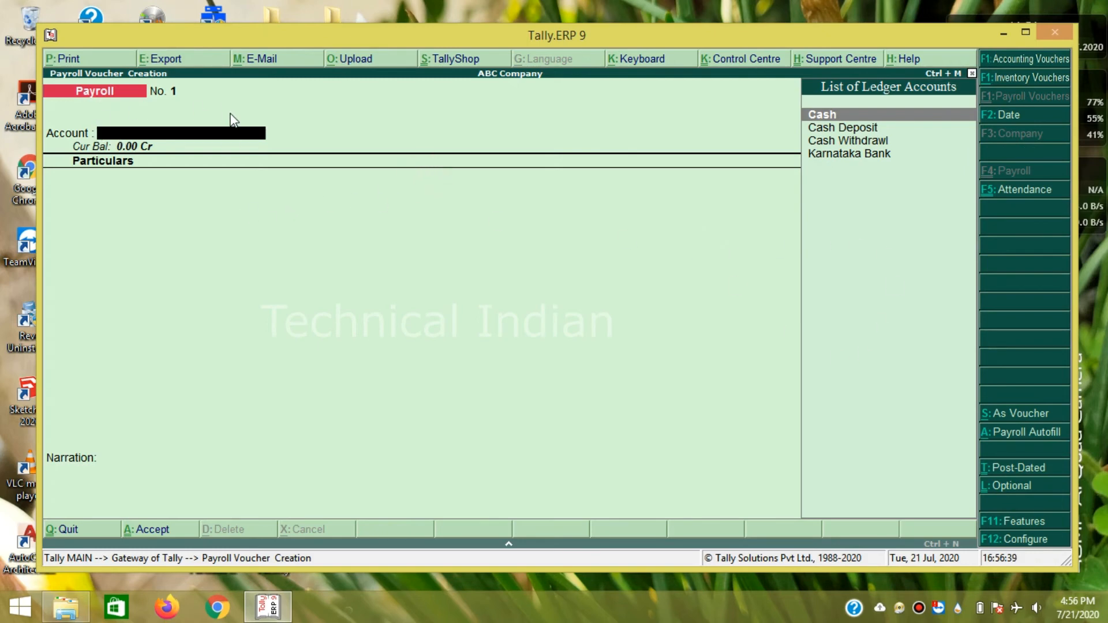
{"action": "key", "text": "Down"}
{"action": "key", "text": "Down"}
{"action": "key", "text": "Down"}
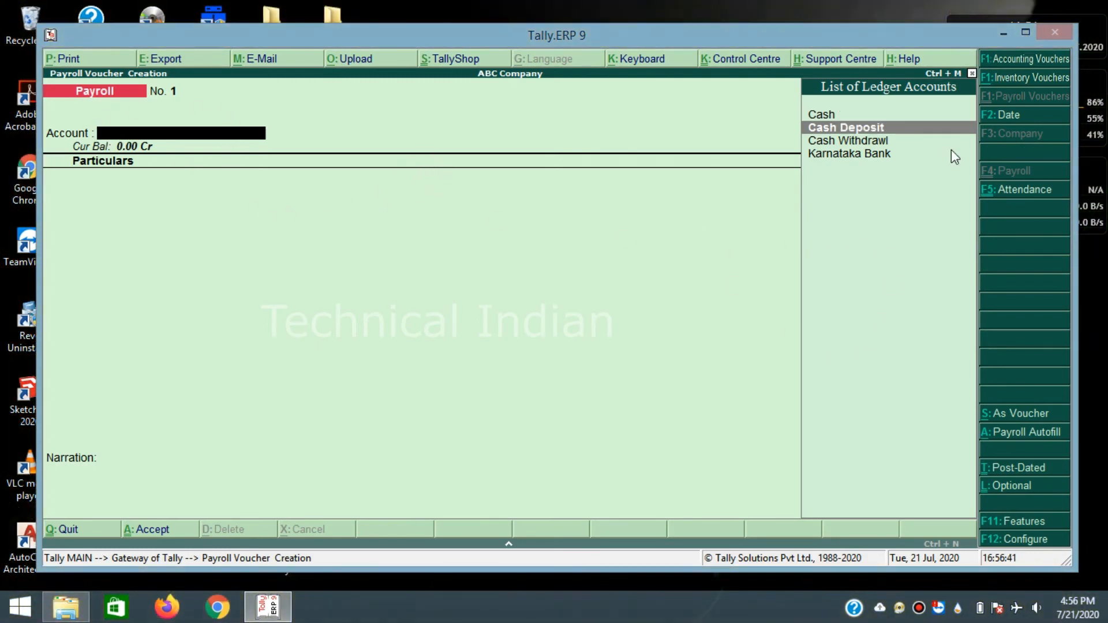
{"action": "key", "text": "Return"}
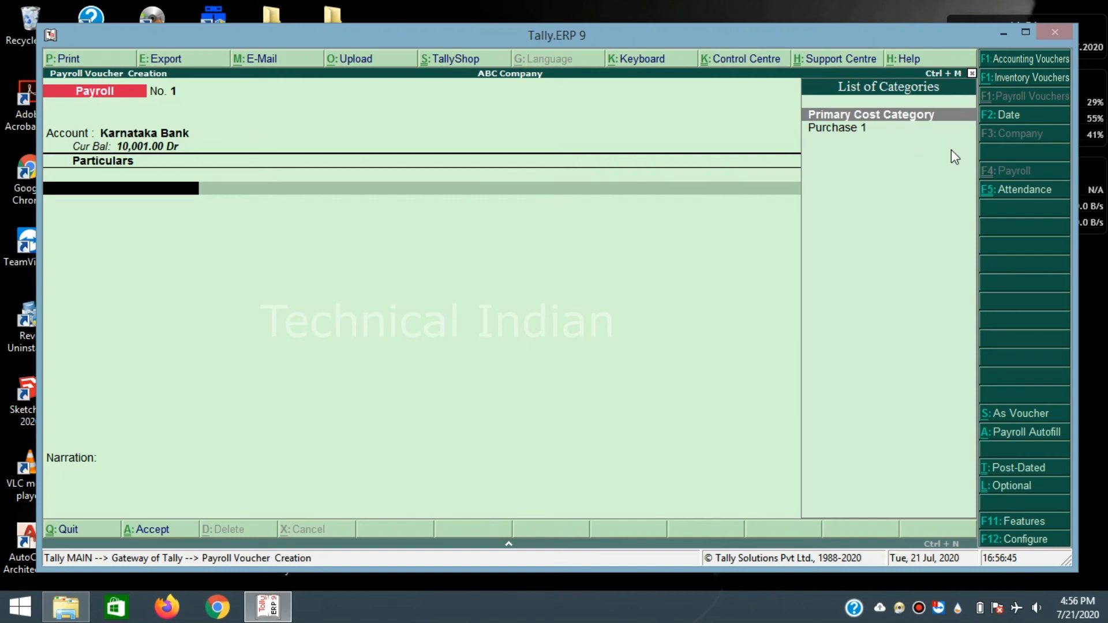
{"action": "key", "text": "Return"}
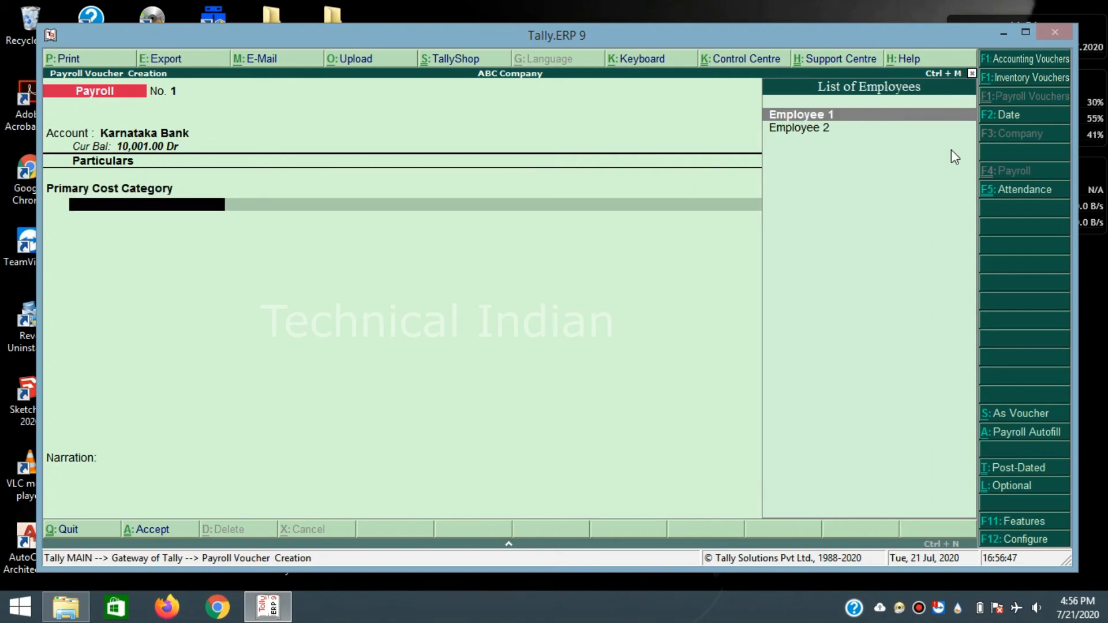
{"action": "key", "text": "Return"}
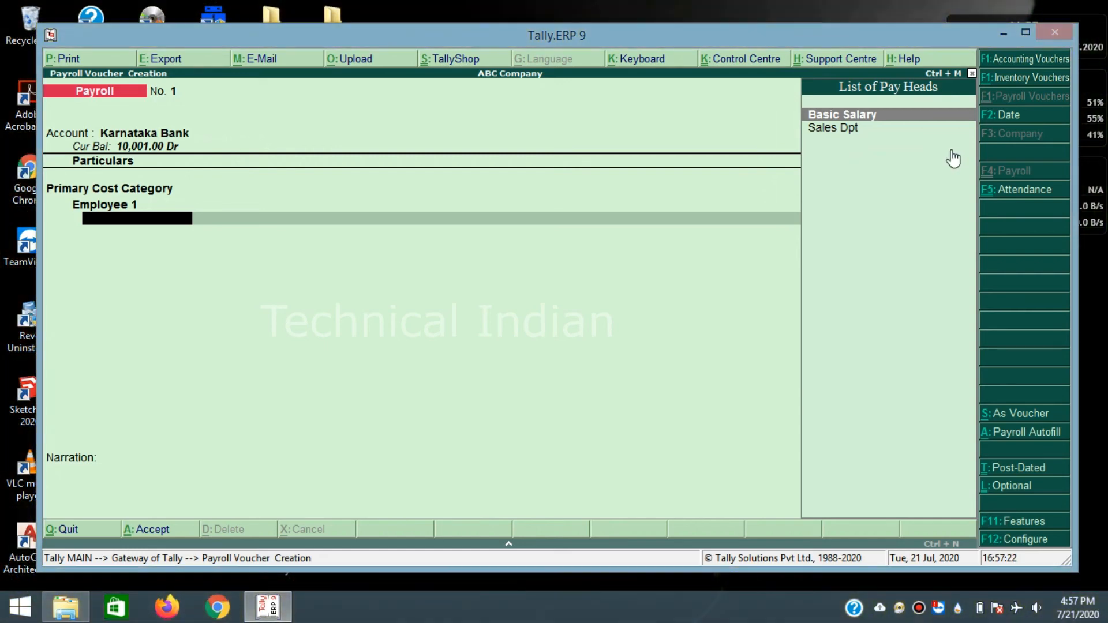
{"action": "key", "text": "alt+c"}
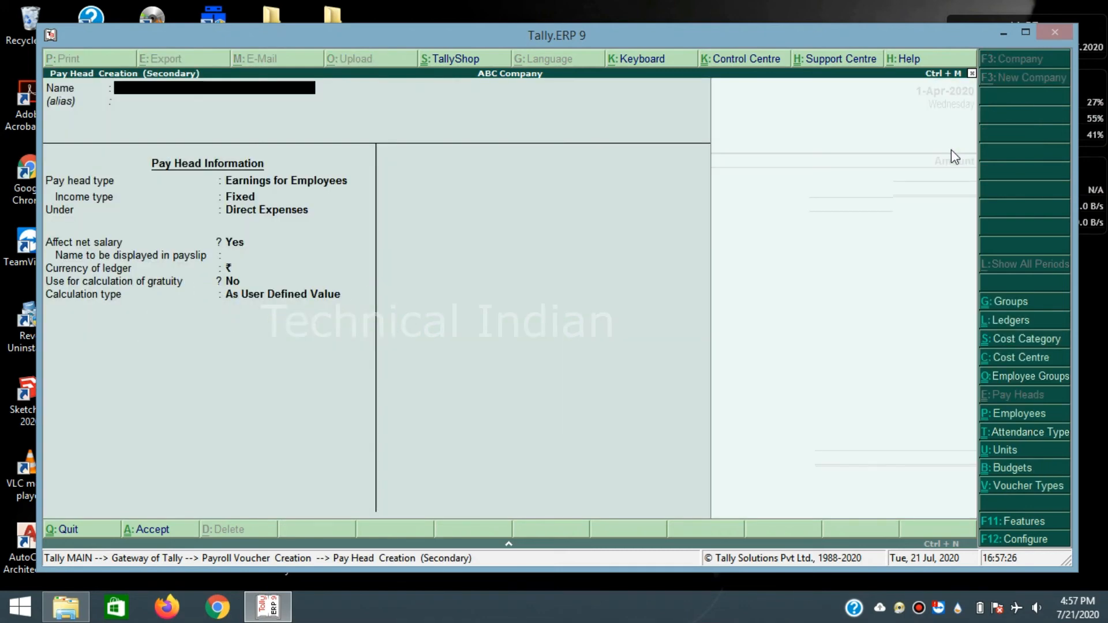
- Create pay head 'Bonus': Earnings for Employees, Variable income, under Direct Expenses
{"action": "type", "text": "Bonus"}
{"action": "key", "text": "Return"}
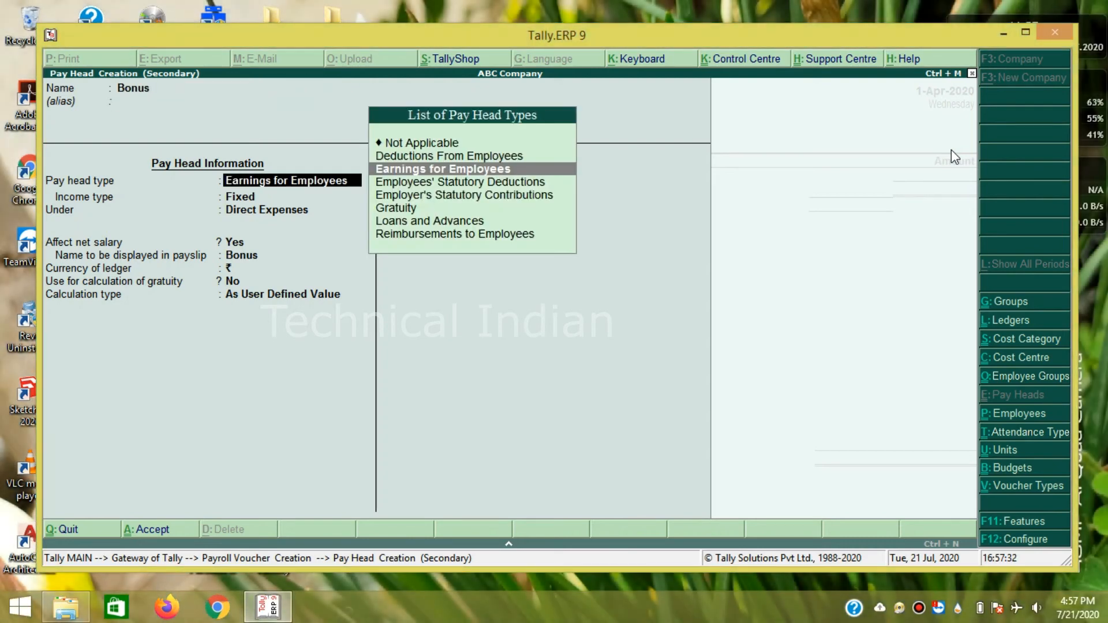
{"action": "key", "text": "Return"}
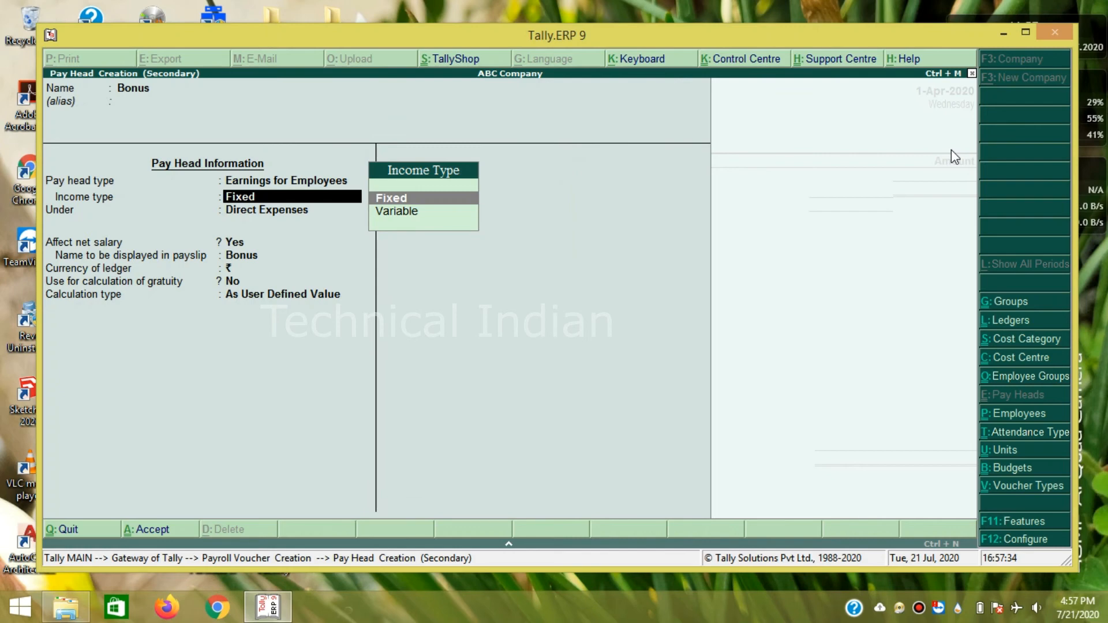
{"action": "key", "text": "Down"}
{"action": "key", "text": "Return"}
{"action": "key", "text": "Down"}
{"action": "key", "text": "Down"}
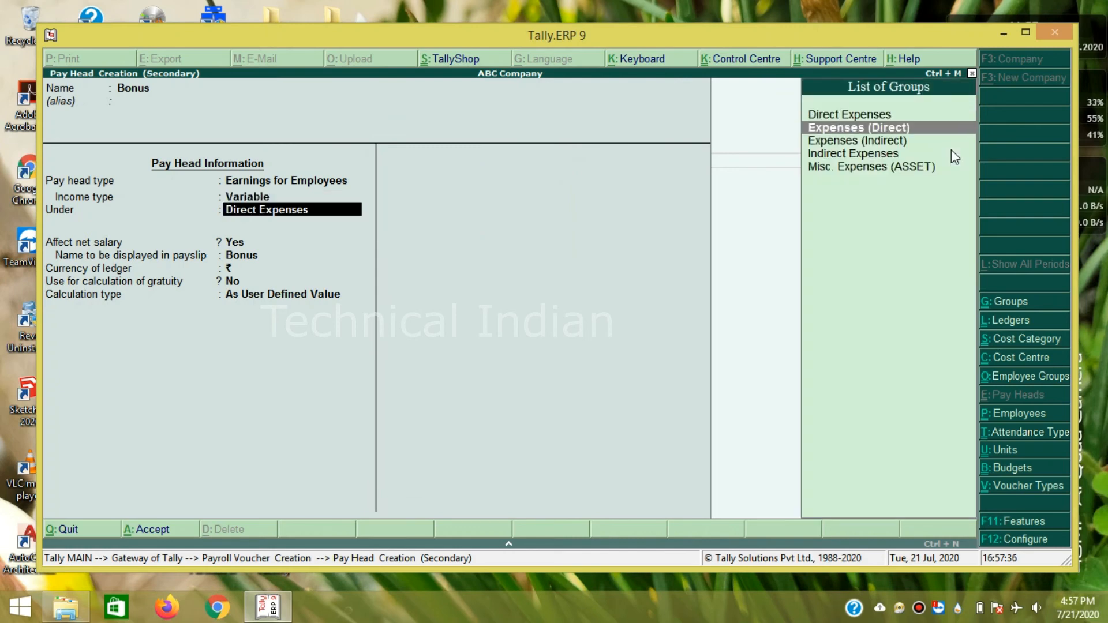
{"action": "key", "text": "Up"}
{"action": "key", "text": "Return"}
{"action": "key", "text": "Return"}
{"action": "key", "text": "Return"}
{"action": "key", "text": "Return"}
{"action": "key", "text": "Return"}
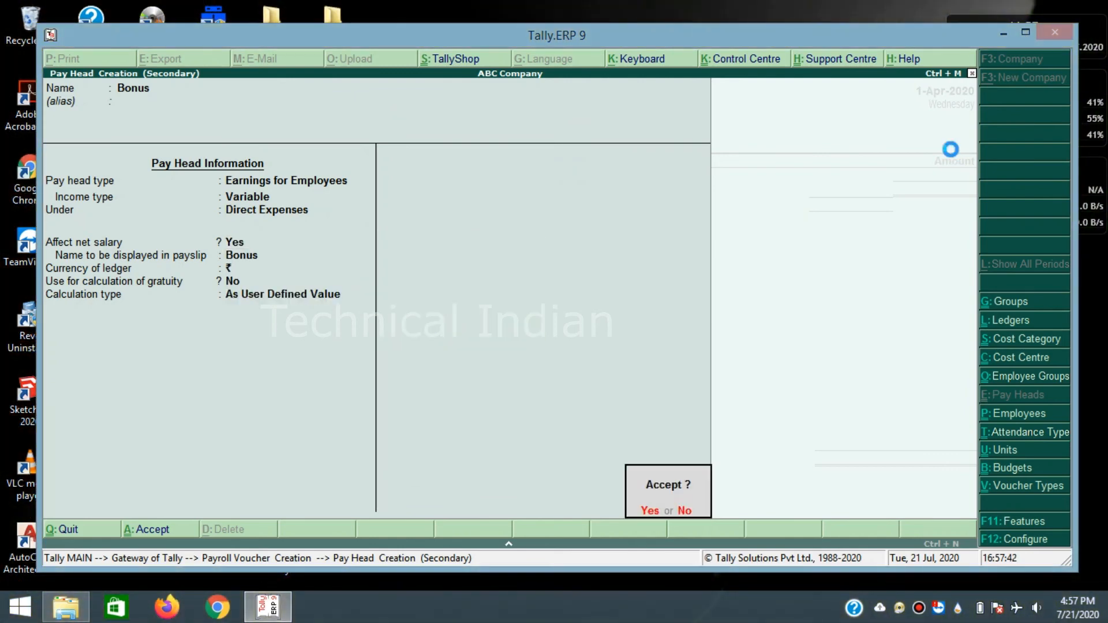
{"action": "key", "text": "Return"}
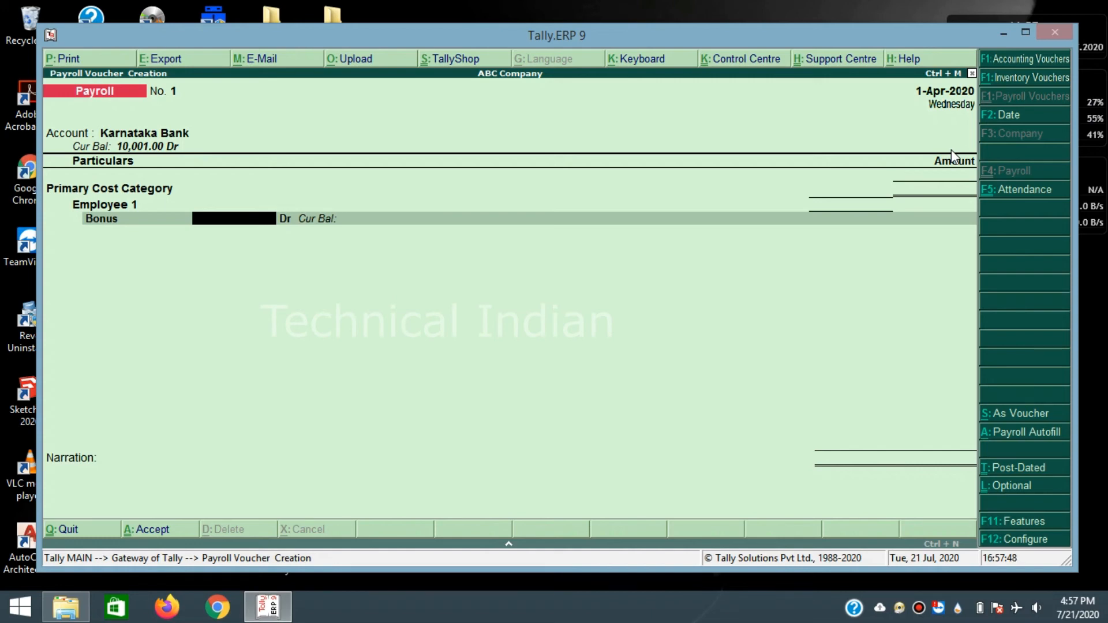
- Enter Bonus 1,000 and Basic Salary 15,000 for Employee 1, then open Bank Allocations for 16,000
{"action": "type", "text": "1000"}
{"action": "key", "text": "Return"}
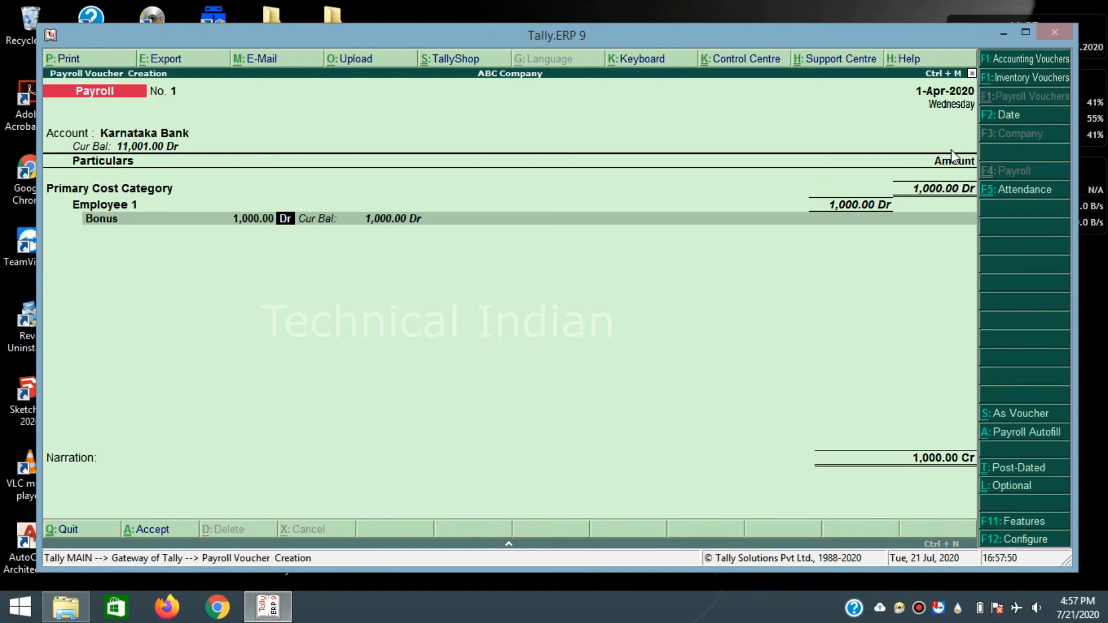
{"action": "key", "text": "Return"}
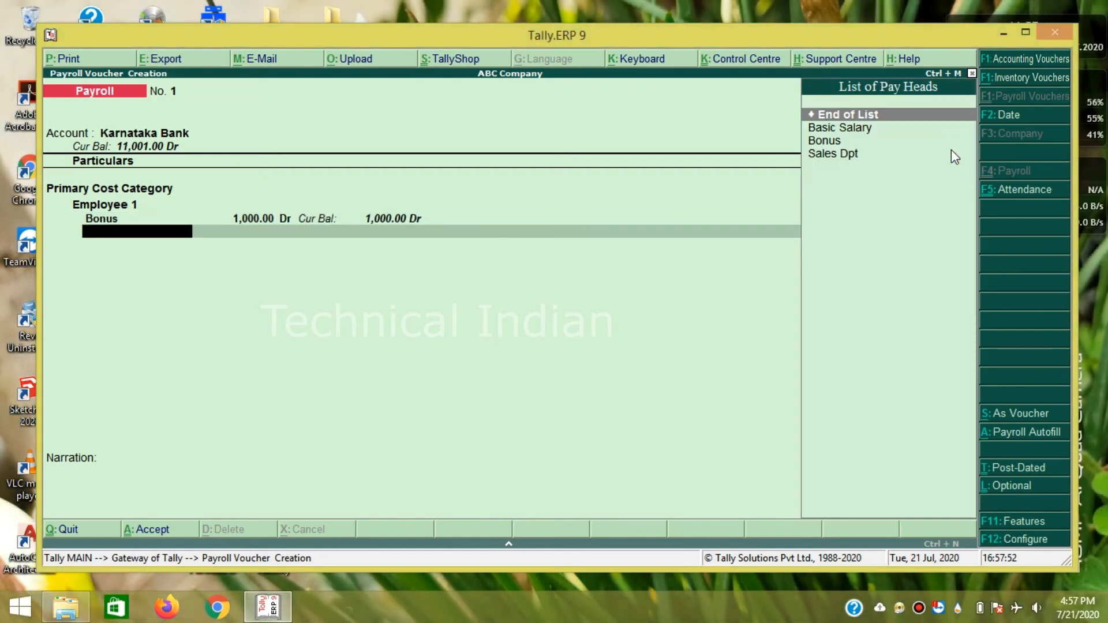
{"action": "key", "text": "Down"}
{"action": "key", "text": "Return"}
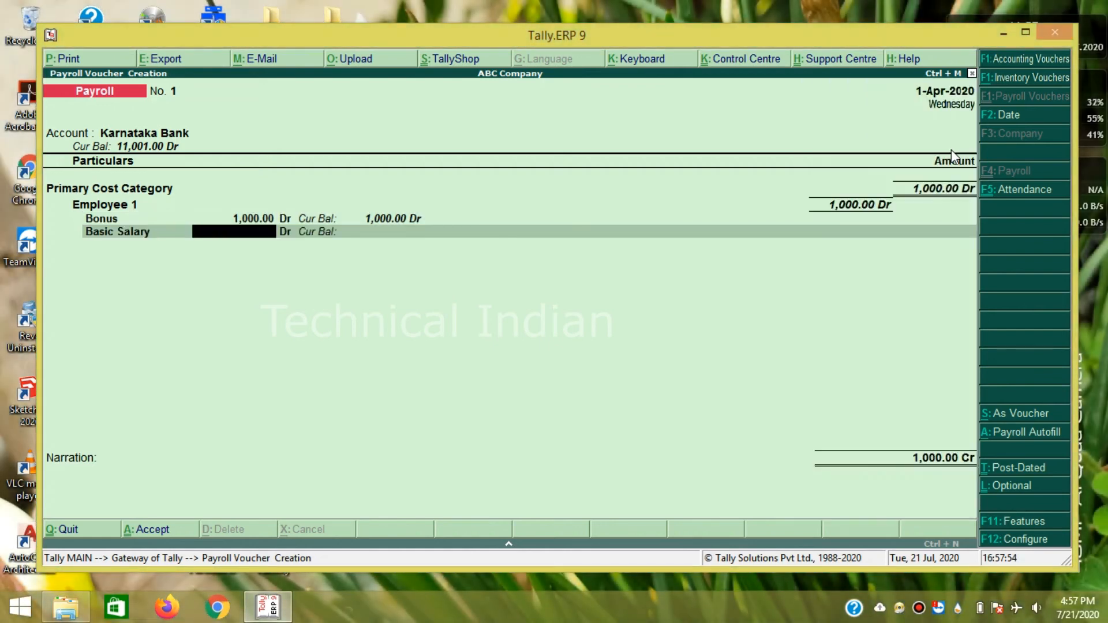
{"action": "type", "text": "15000"}
{"action": "key", "text": "Return"}
{"action": "key", "text": "Return"}
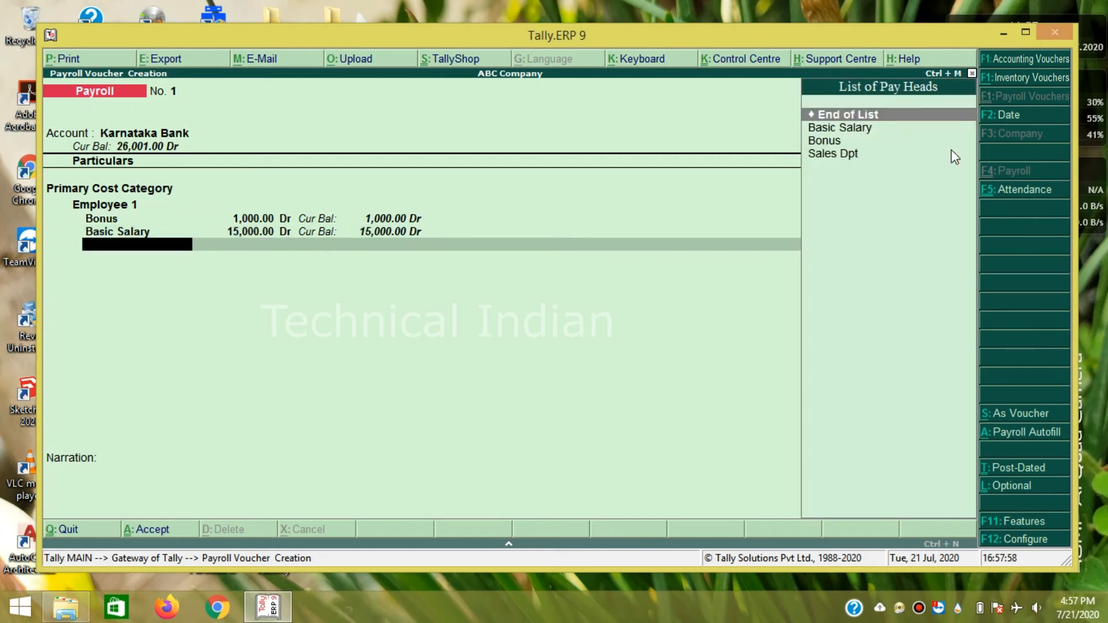
{"action": "key", "text": "Return"}
{"action": "key", "text": "Return"}
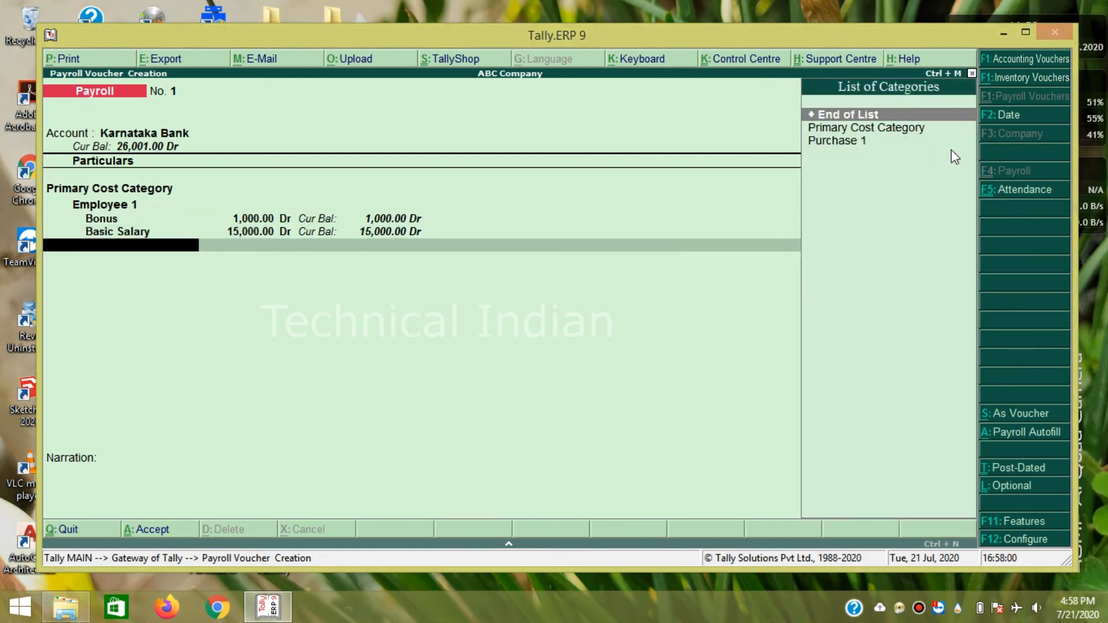
{"action": "key", "text": "Return"}
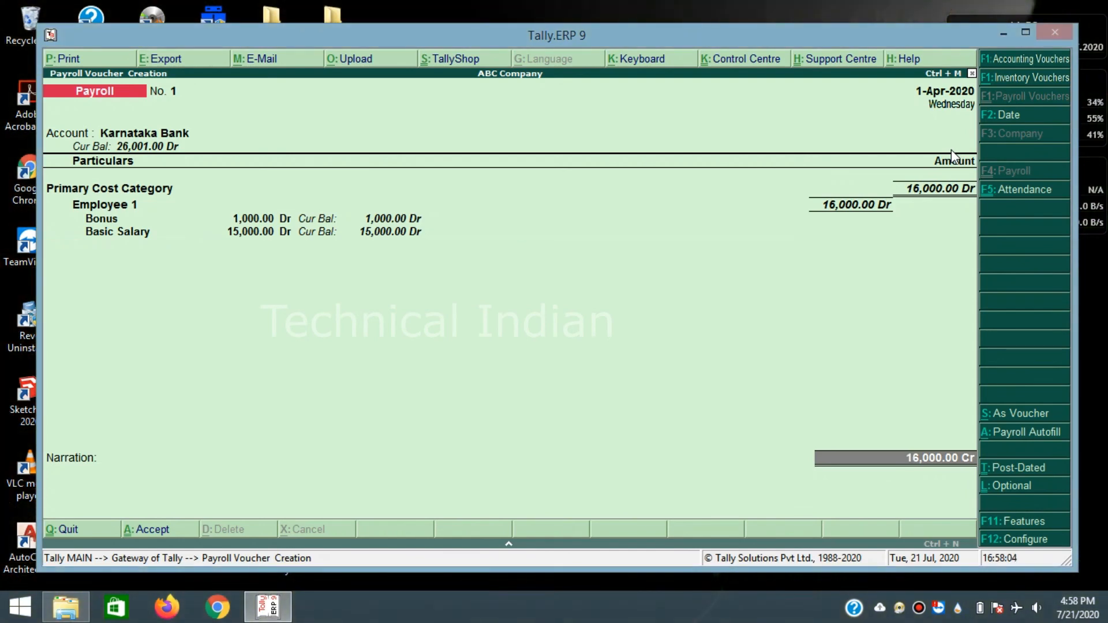
{"action": "key", "text": "Return"}
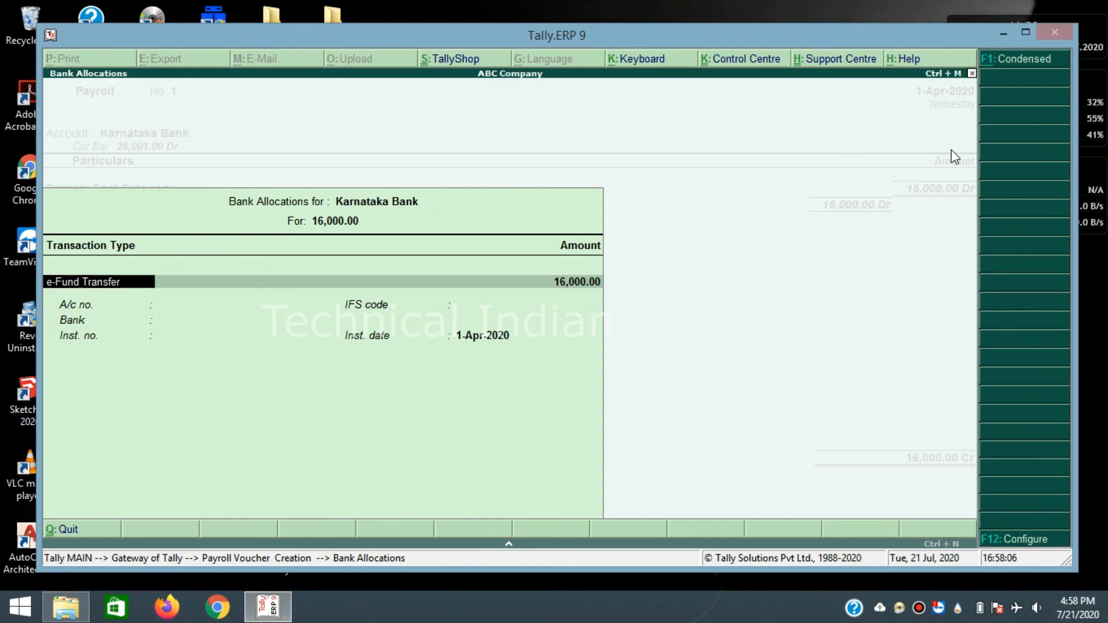
- Keep the 16,000 e-Fund Transfer allocation, leaving account number and IFS code blank
{"action": "key", "text": "Return"}
{"action": "key", "text": "Return"}
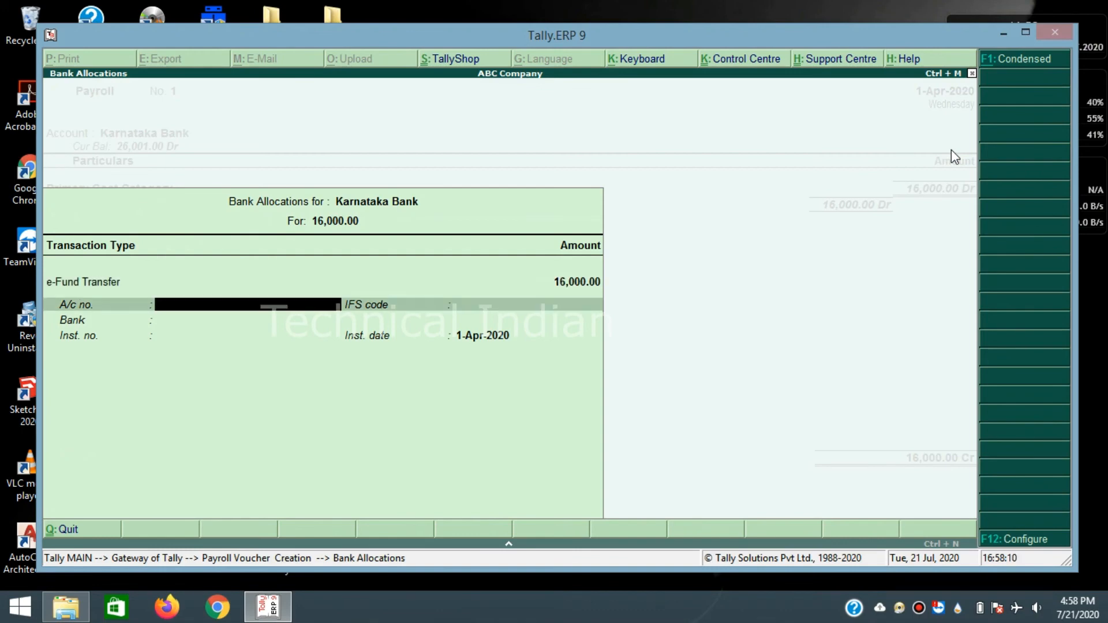
{"action": "key", "text": "Return"}
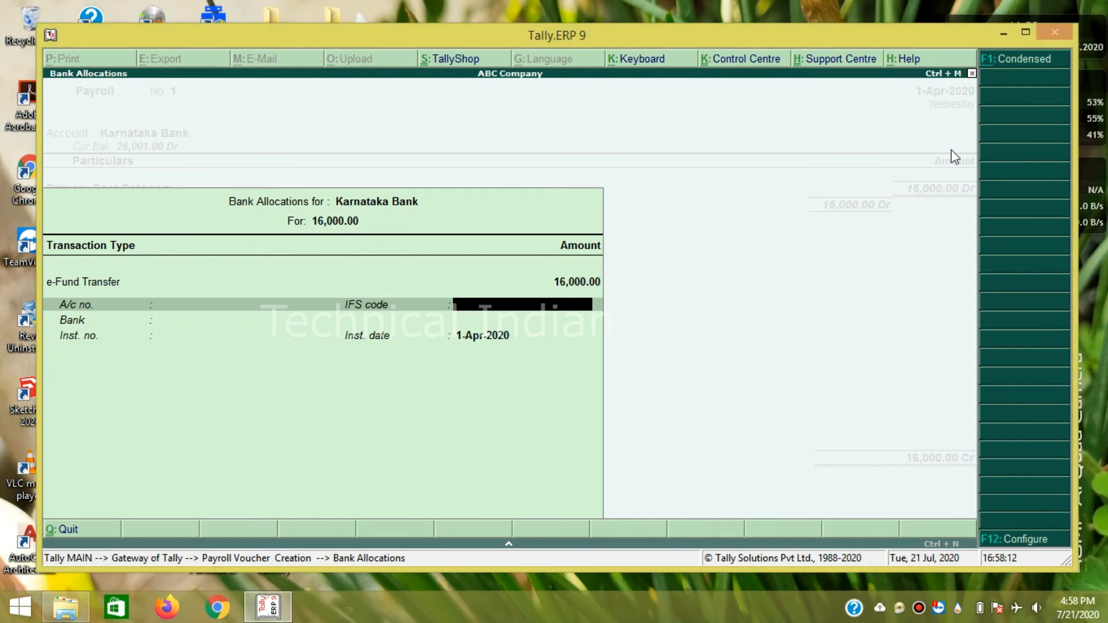
{"action": "key", "text": "Return"}
{"action": "key", "text": "Return"}
{"action": "key", "text": "Return"}
{"action": "key", "text": "Return"}
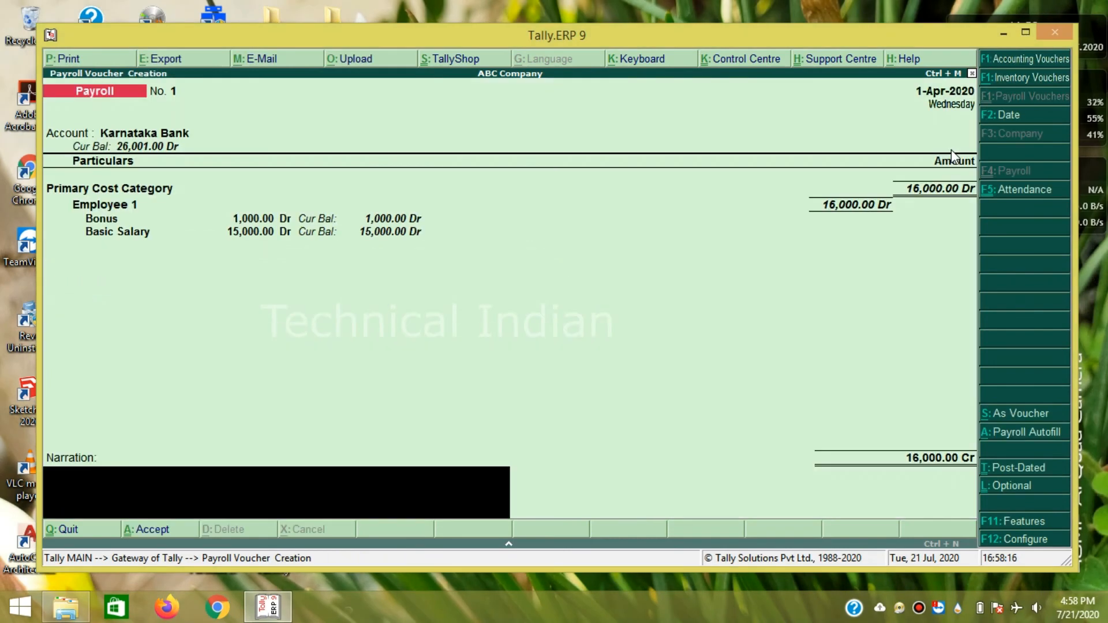
{"action": "key", "text": "Return"}
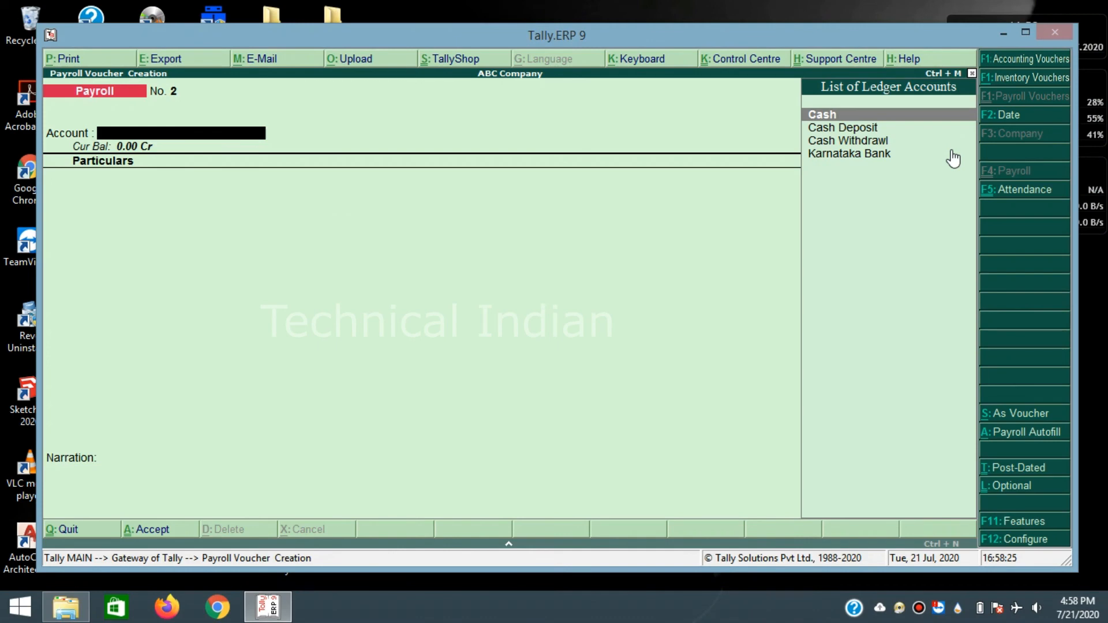
- Quit the payroll voucher without saving and go to the Banking menu
{"action": "left_click", "coordinate": [979, 368]}
{"action": "key", "text": "Escape"}
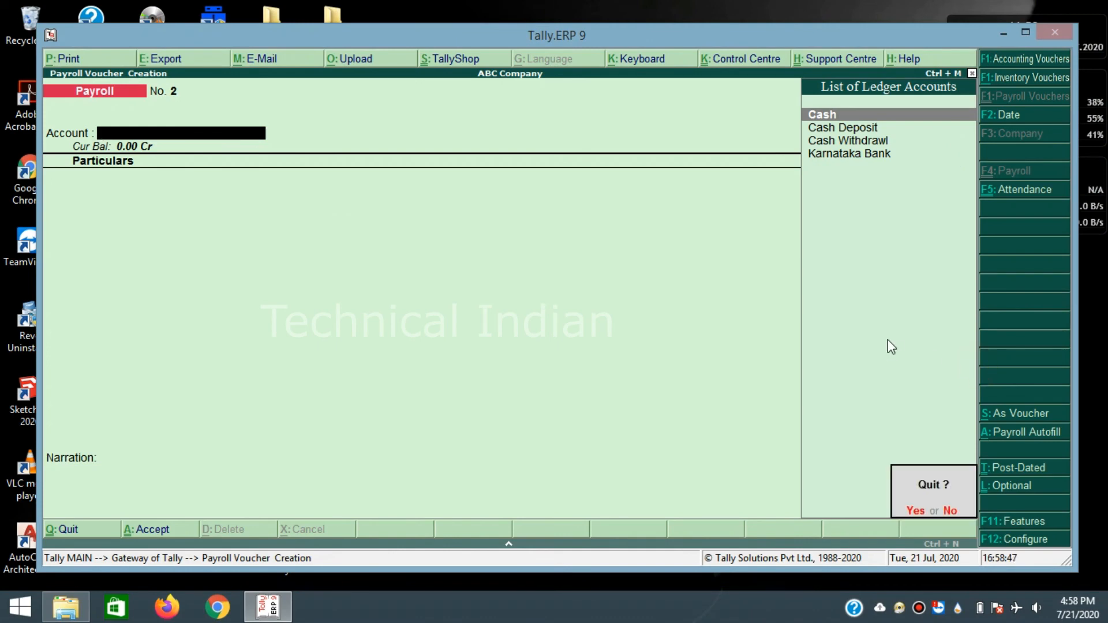
{"action": "key", "text": "y"}
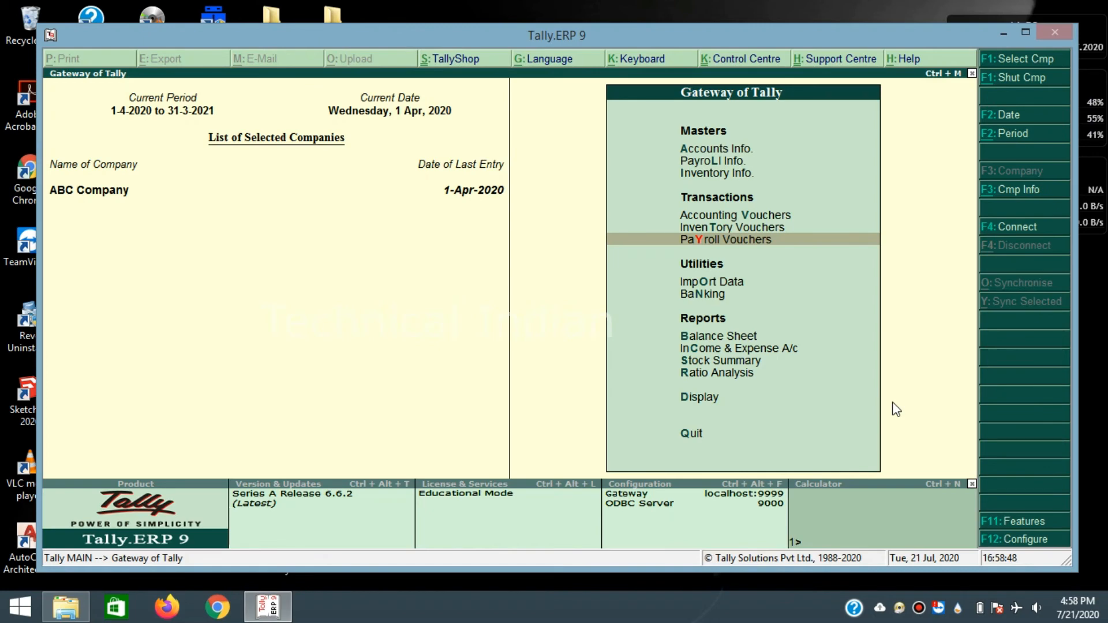
{"action": "left_click", "coordinate": [846, 282]}
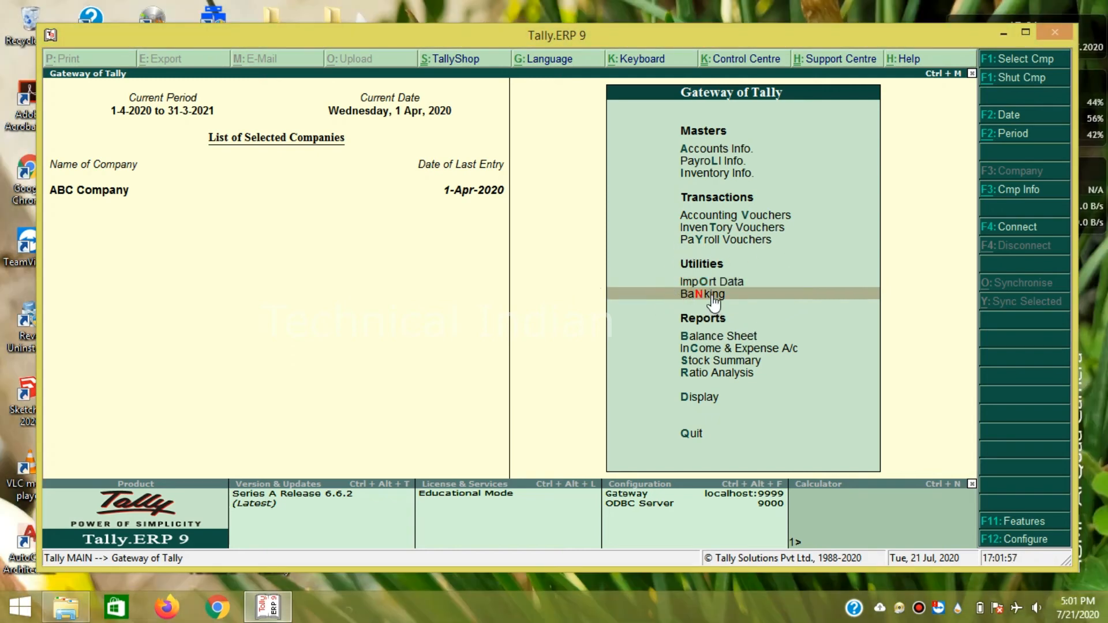
{"action": "left_click", "coordinate": [706, 295]}
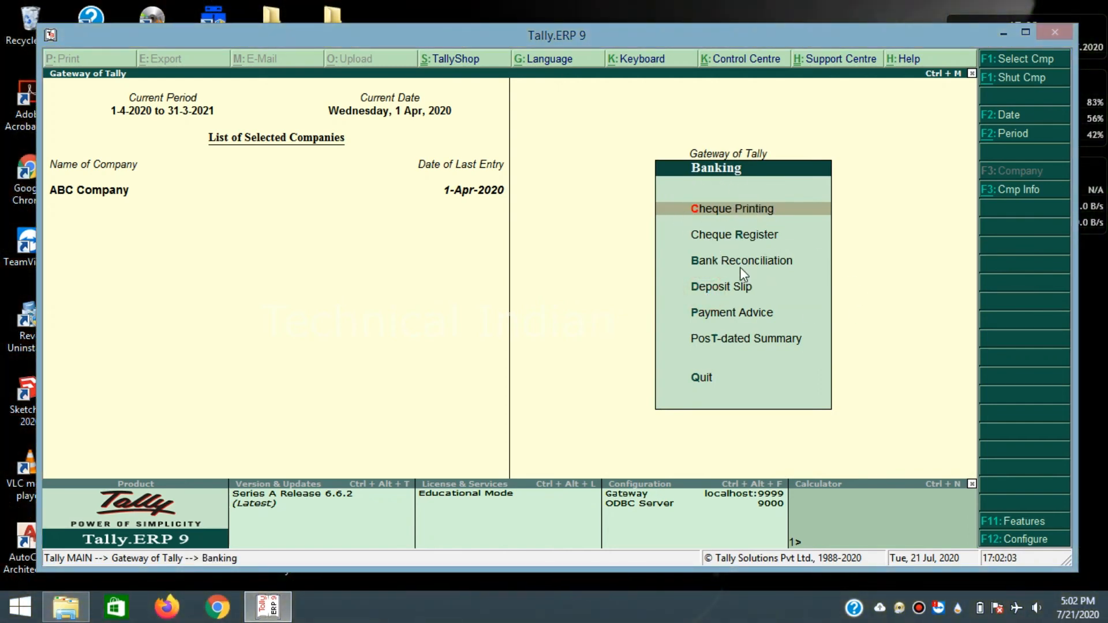
- Review the Cash Deposit cheque-printing entry's 10,000 Karnataka Bank contra voucher and exit without changes
{"action": "left_click", "coordinate": [722, 209]}
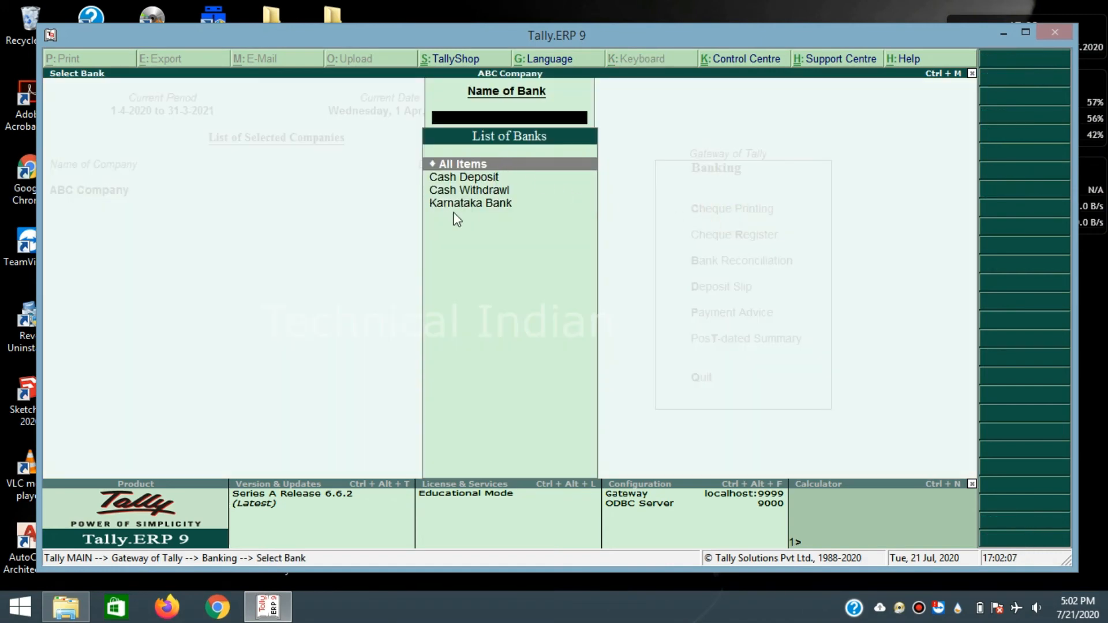
{"action": "left_click", "coordinate": [469, 178]}
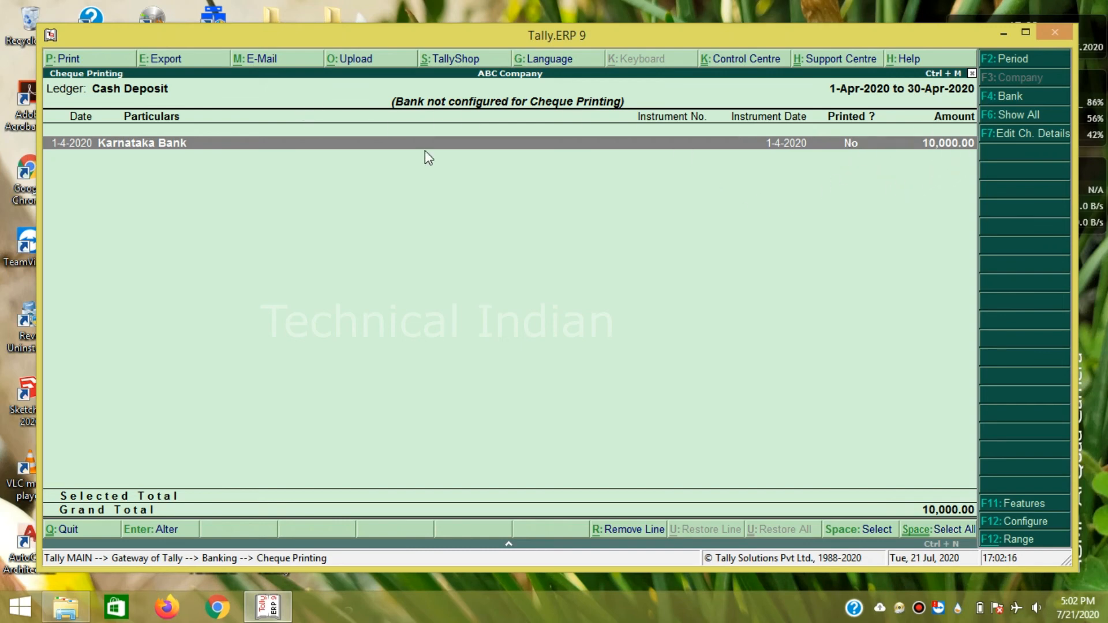
{"action": "key", "text": "Return"}
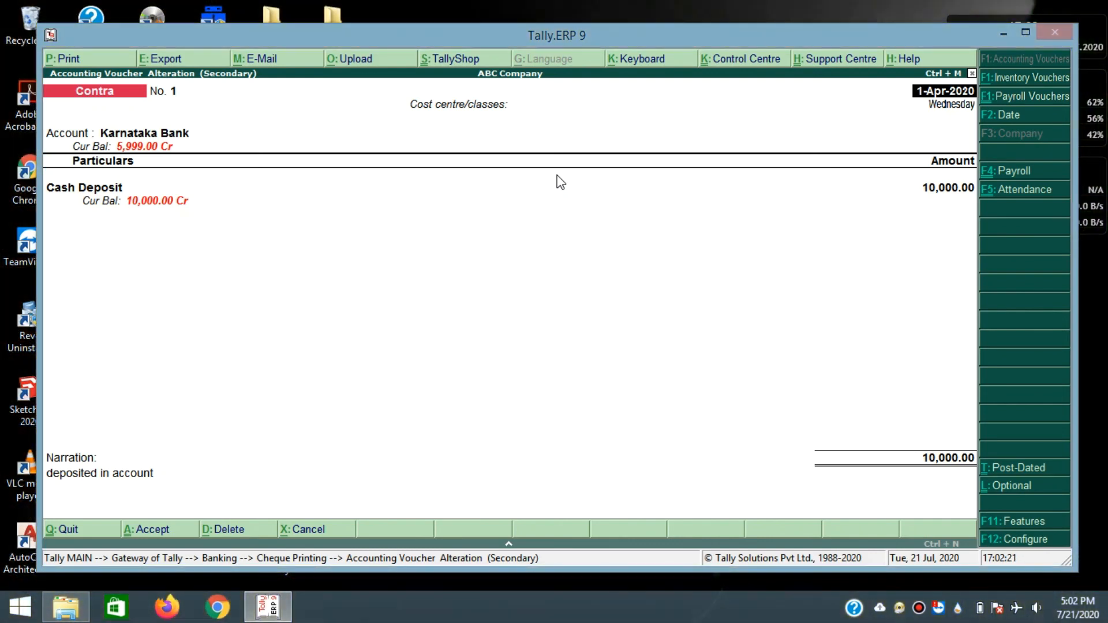
{"action": "key", "text": "Return"}
{"action": "key", "text": "Return"}
{"action": "key", "text": "Return"}
{"action": "key", "text": "Return"}
{"action": "key", "text": "Return"}
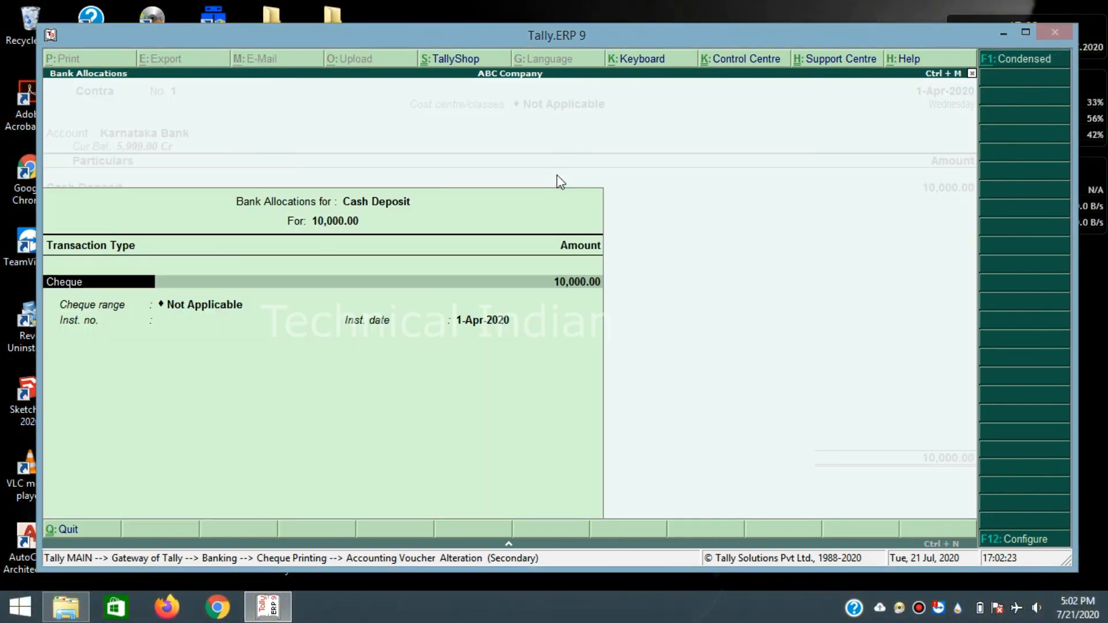
{"action": "key", "text": "Return"}
{"action": "key", "text": "Return"}
{"action": "key", "text": "Return"}
{"action": "key", "text": "Return"}
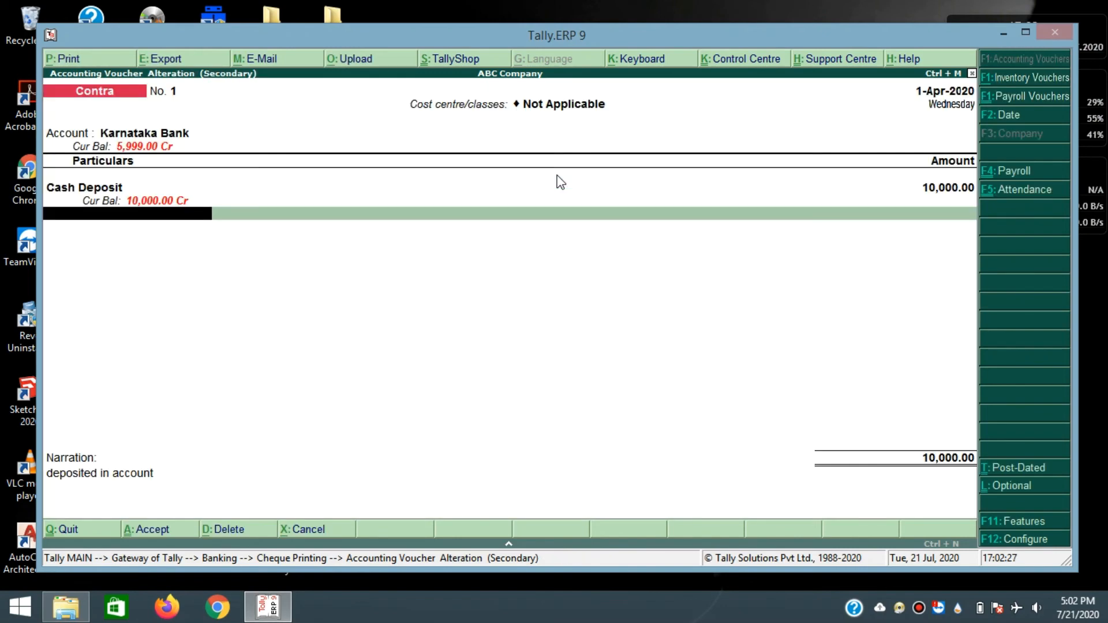
{"action": "key", "text": "Escape"}
{"action": "key", "text": "Return"}
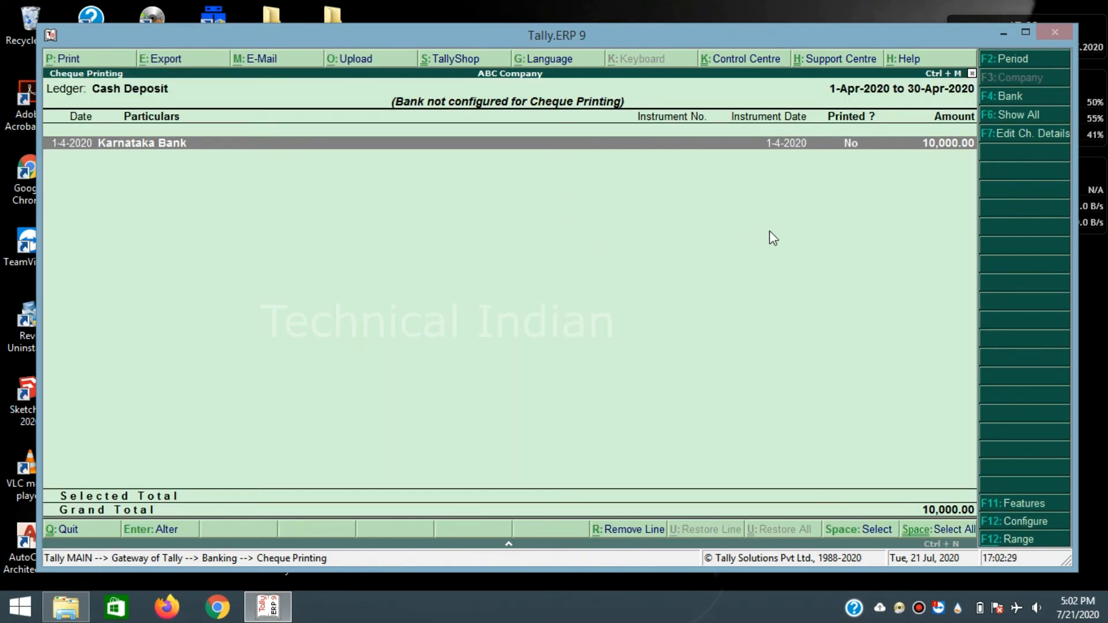
{"action": "key", "text": "Escape"}
{"action": "key", "text": "Escape"}
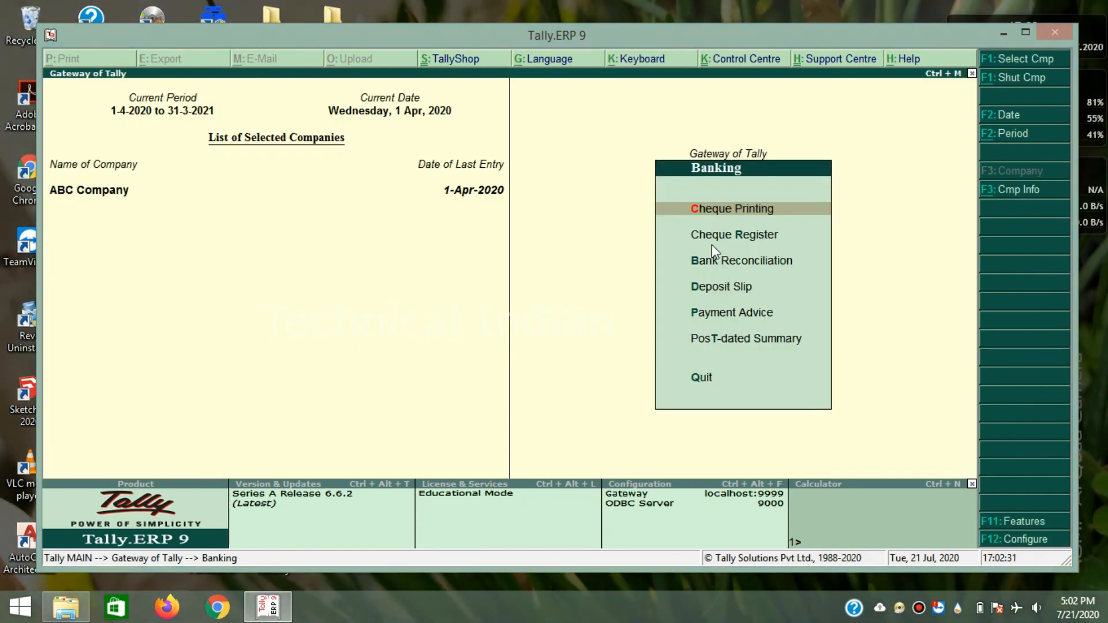
{"action": "left_click", "coordinate": [718, 237]}
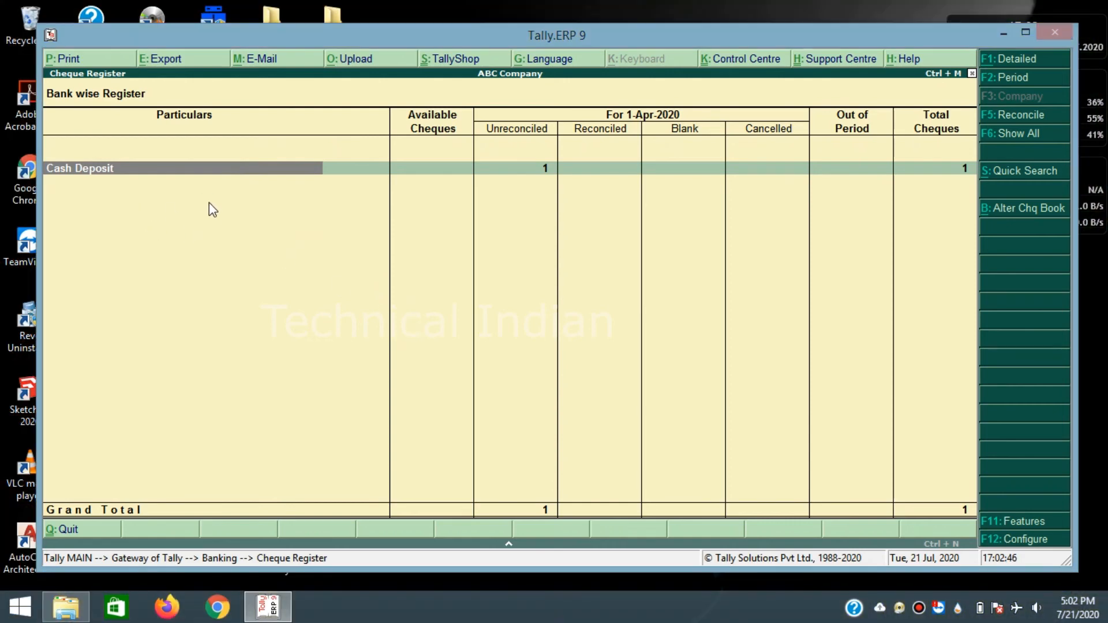
- Close the Cheque Register, return to the Gateway of Tally and pick Balance Sheet
{"action": "key", "text": "Escape"}
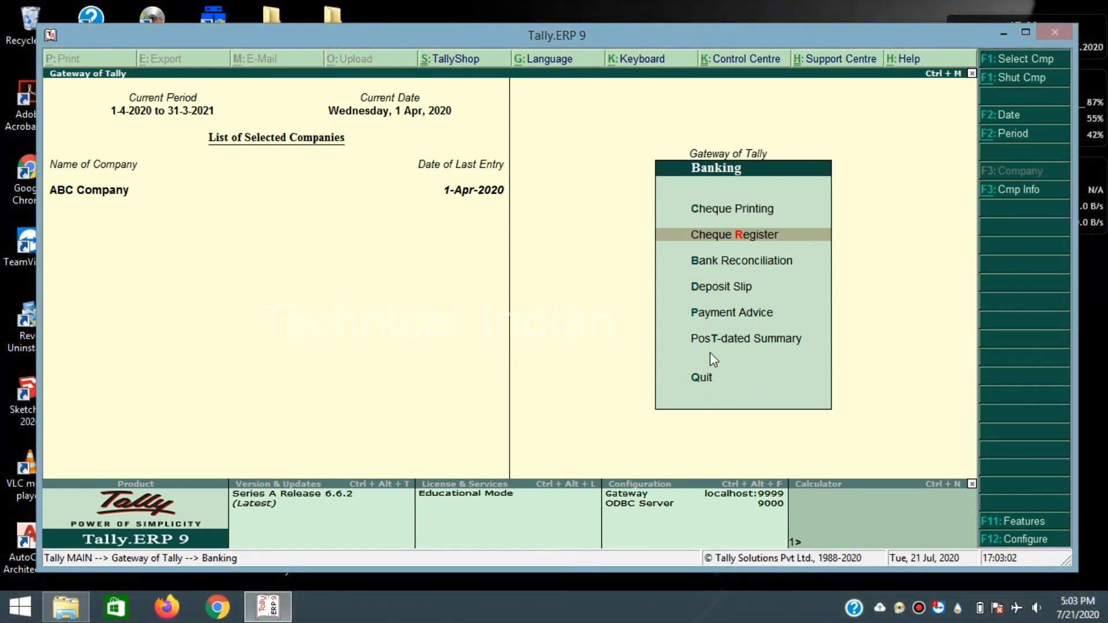
{"action": "left_click", "coordinate": [734, 376]}
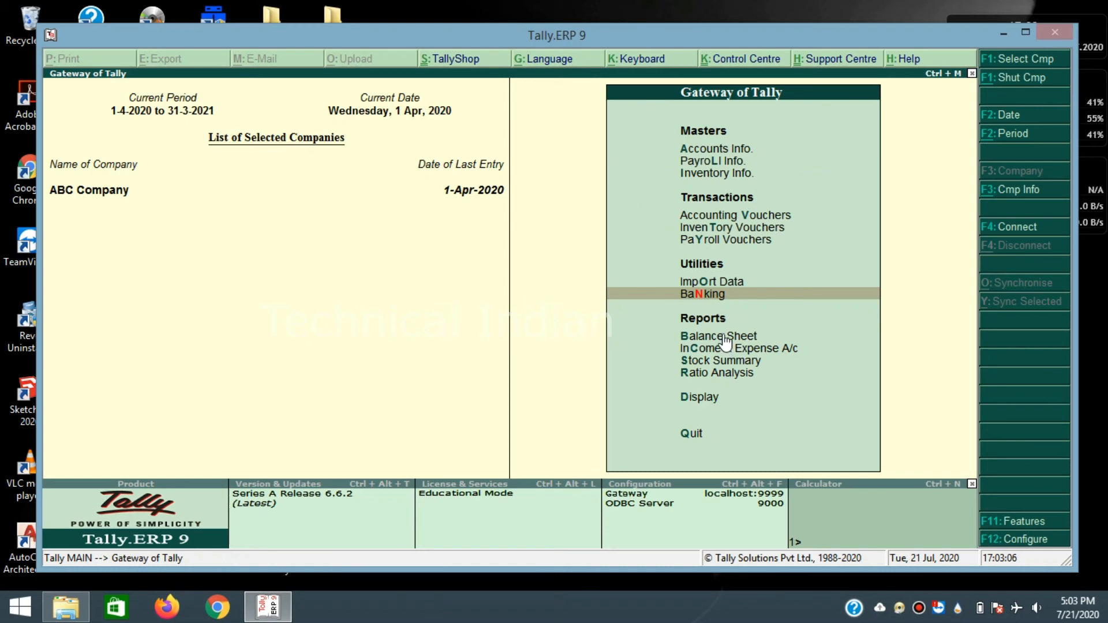
{"action": "left_click", "coordinate": [743, 336]}
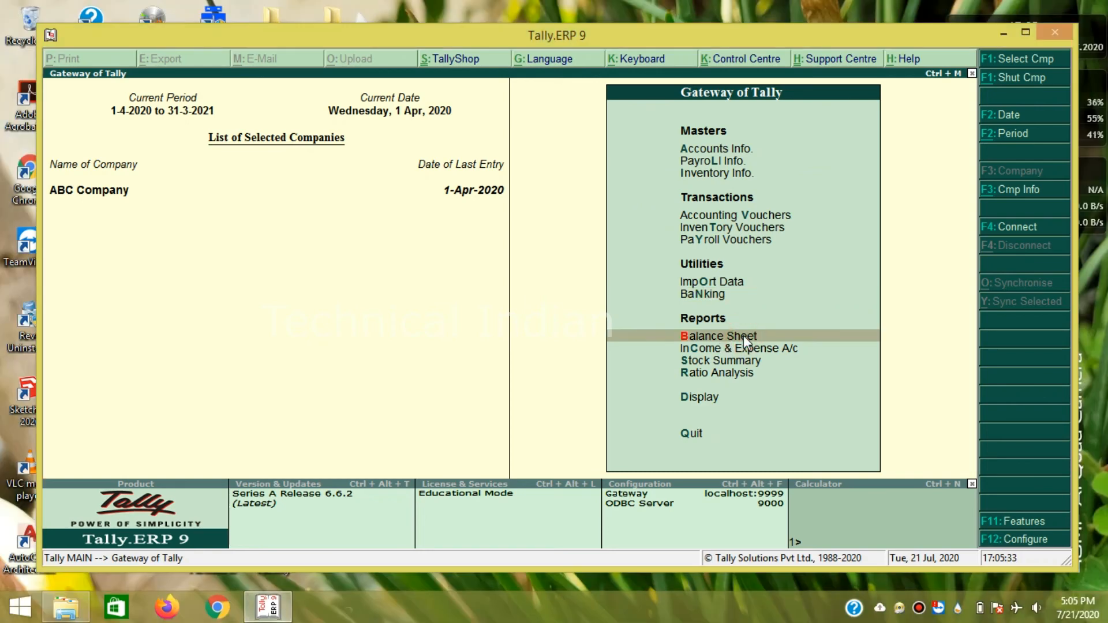
{"action": "left_click", "coordinate": [744, 336]}
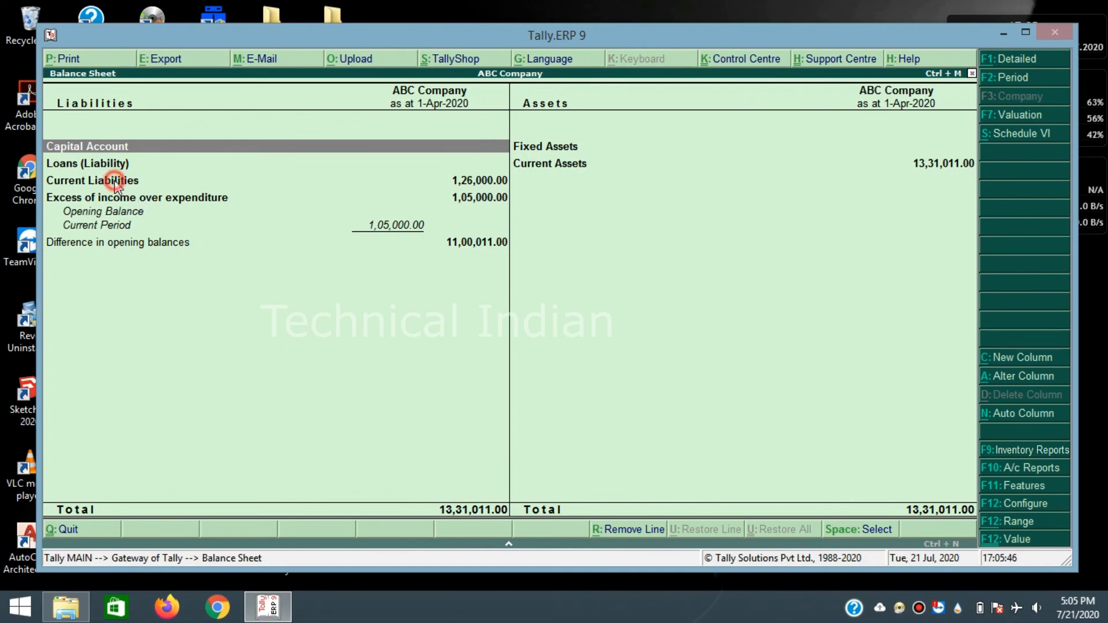
{"action": "double_click", "coordinate": [112, 183]}
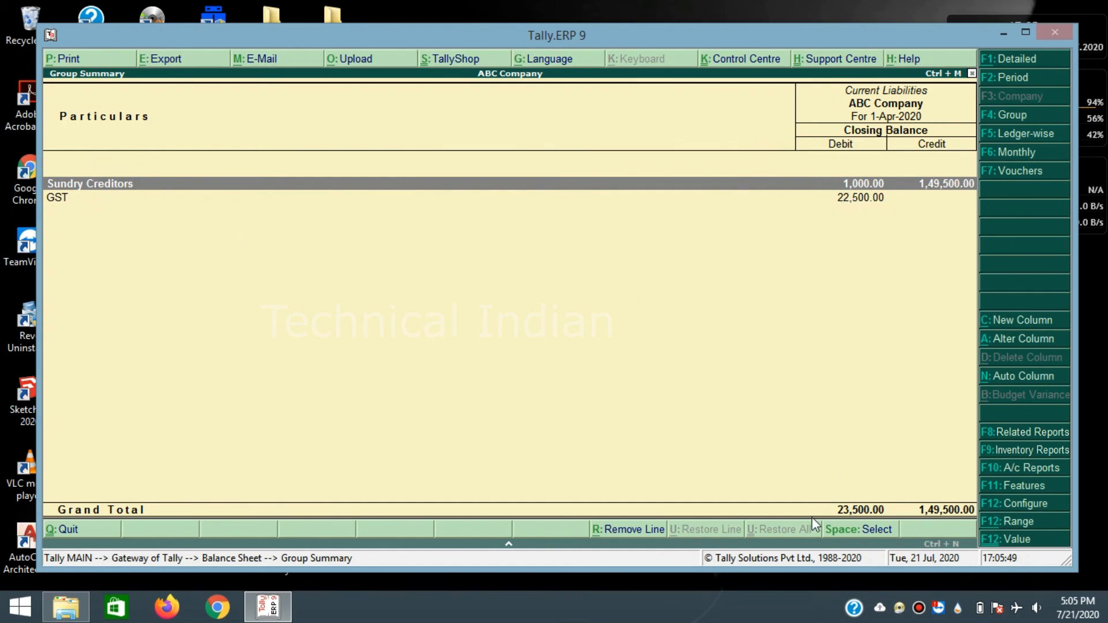
{"action": "key", "text": "Escape"}
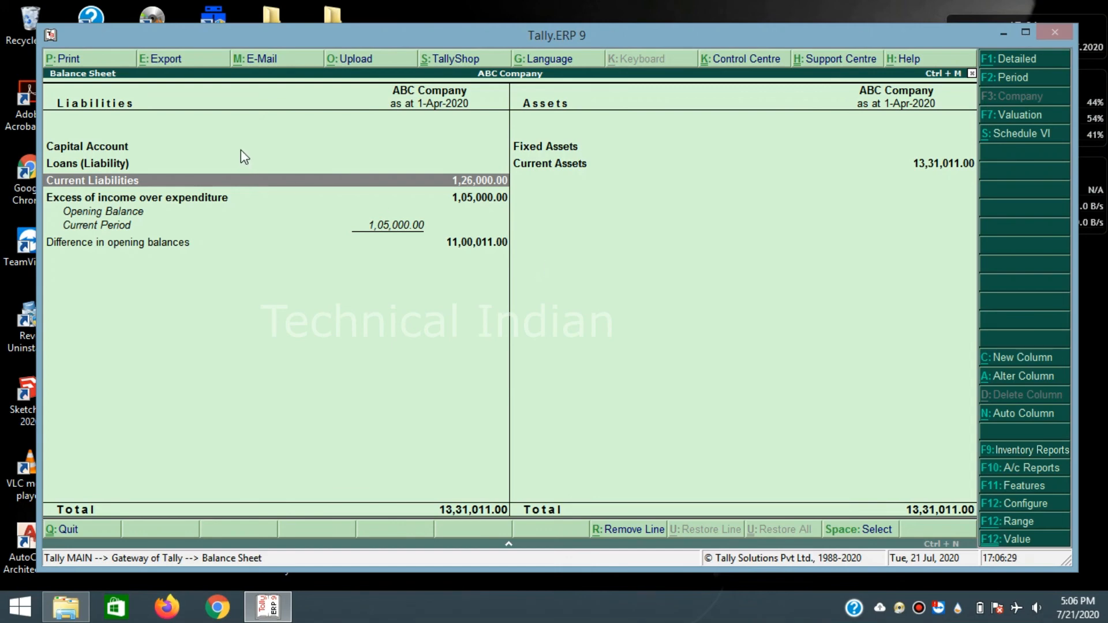
{"action": "key", "text": "Escape"}
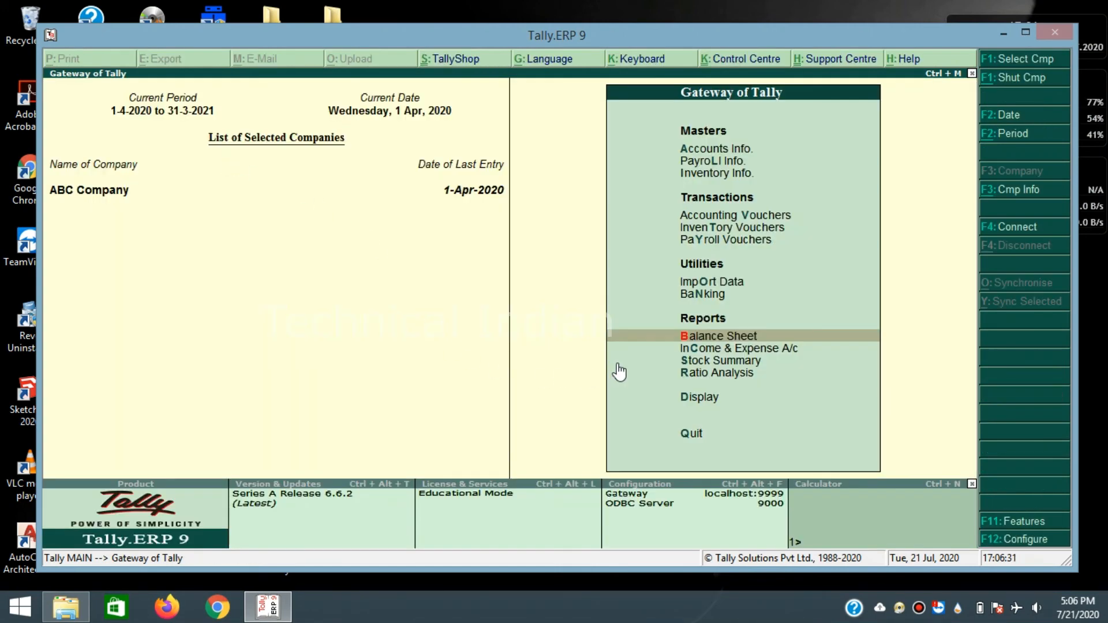
{"action": "left_click", "coordinate": [480, 277]}
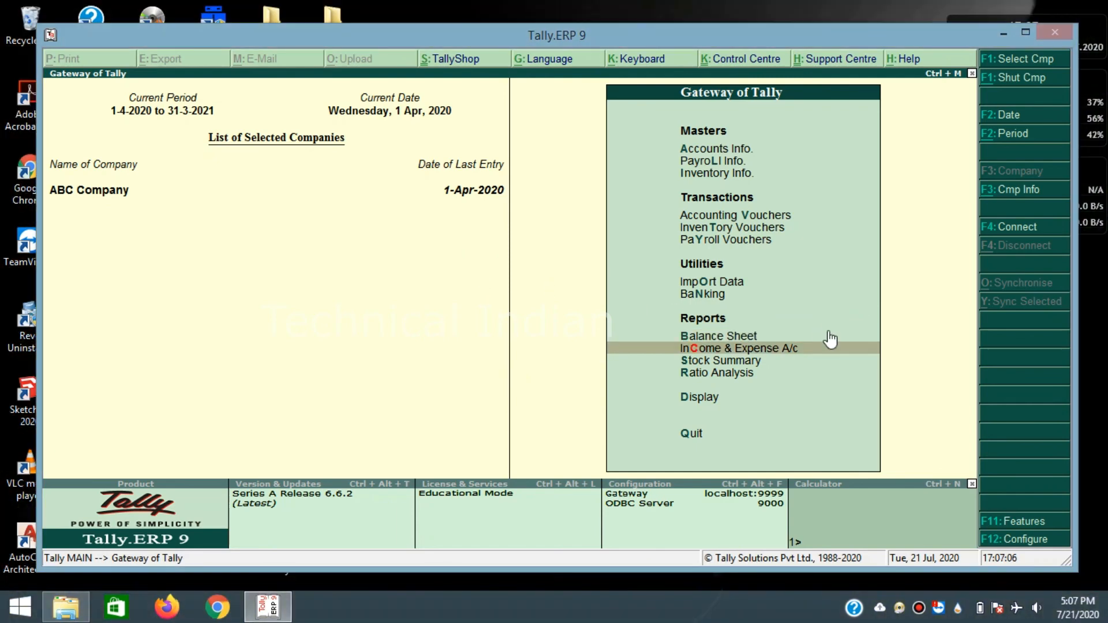
{"action": "left_click", "coordinate": [741, 348]}
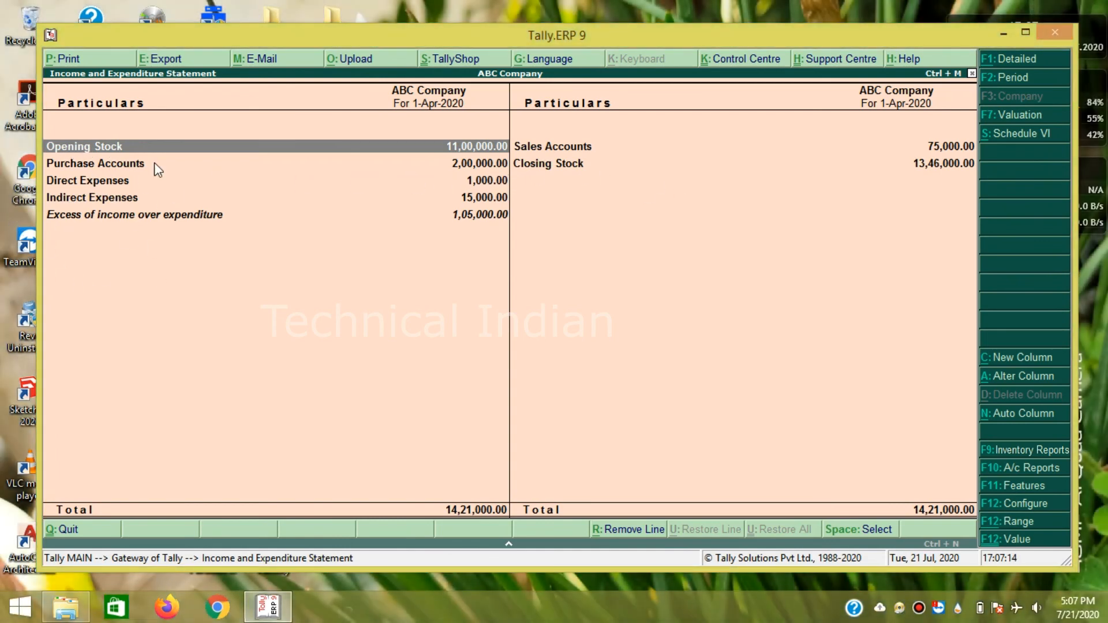
{"action": "double_click", "coordinate": [84, 198]}
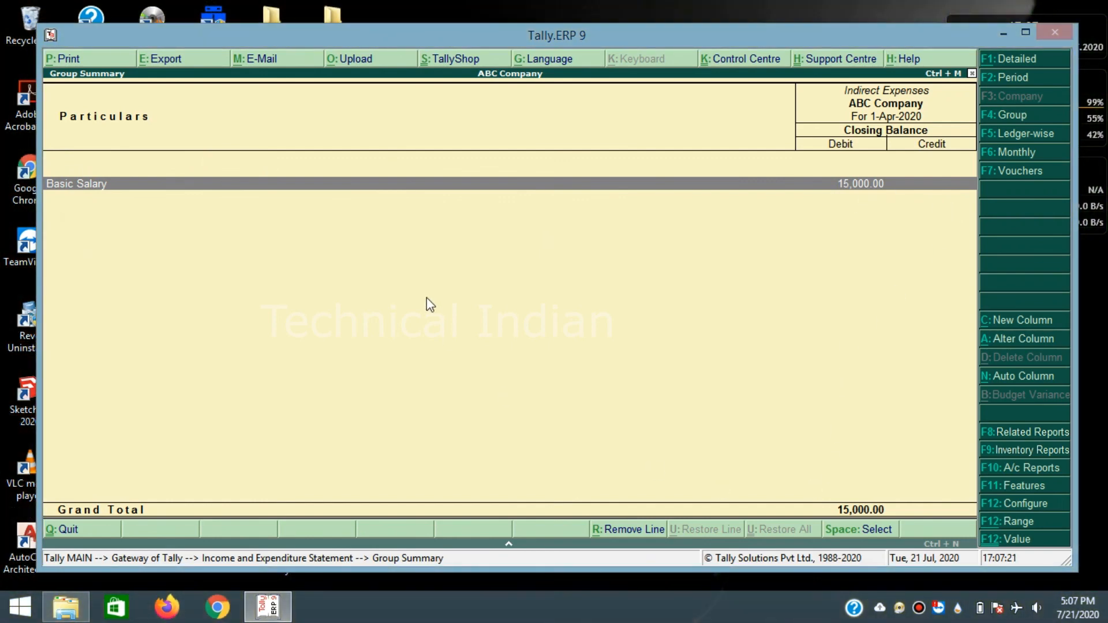
{"action": "key", "text": "Escape"}
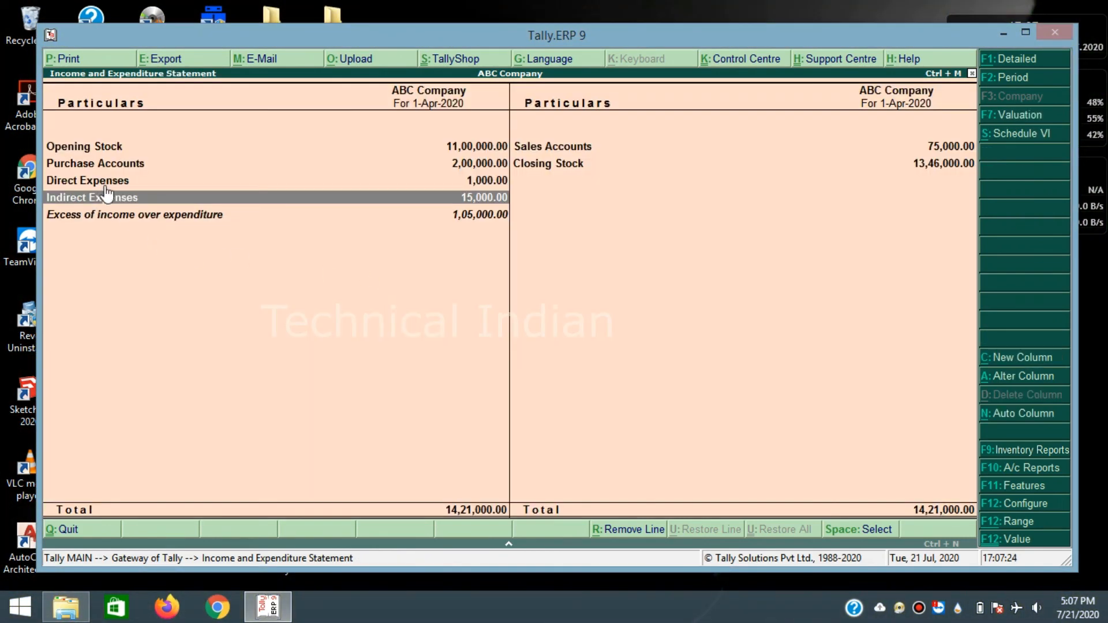
{"action": "left_click", "coordinate": [97, 164]}
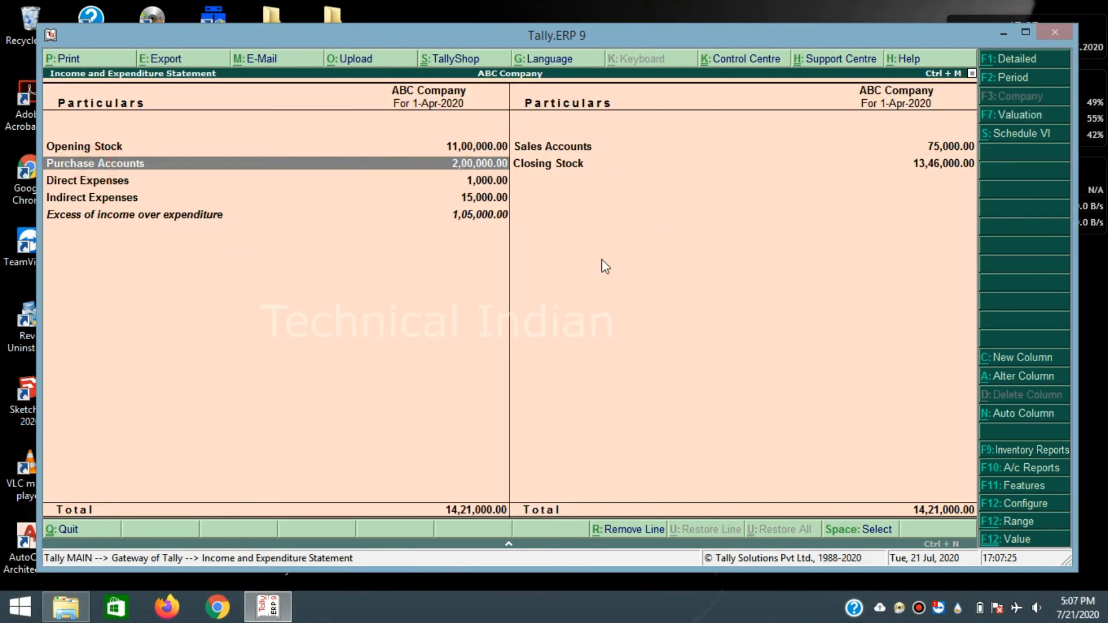
{"action": "left_click", "coordinate": [366, 161]}
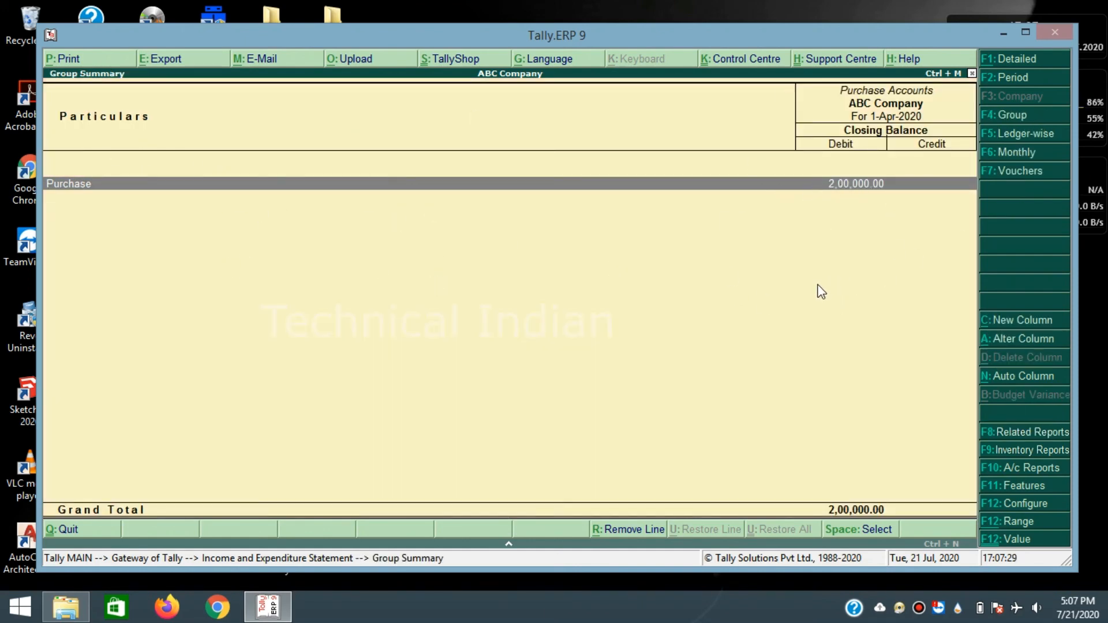
{"action": "key", "text": "Escape"}
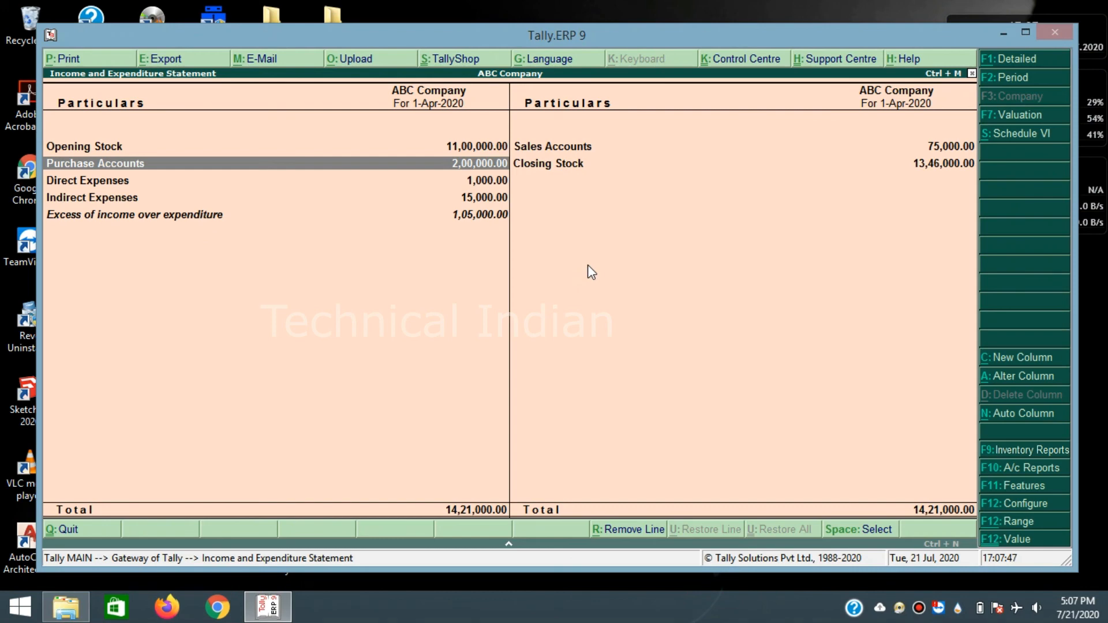
{"action": "key", "text": "Escape"}
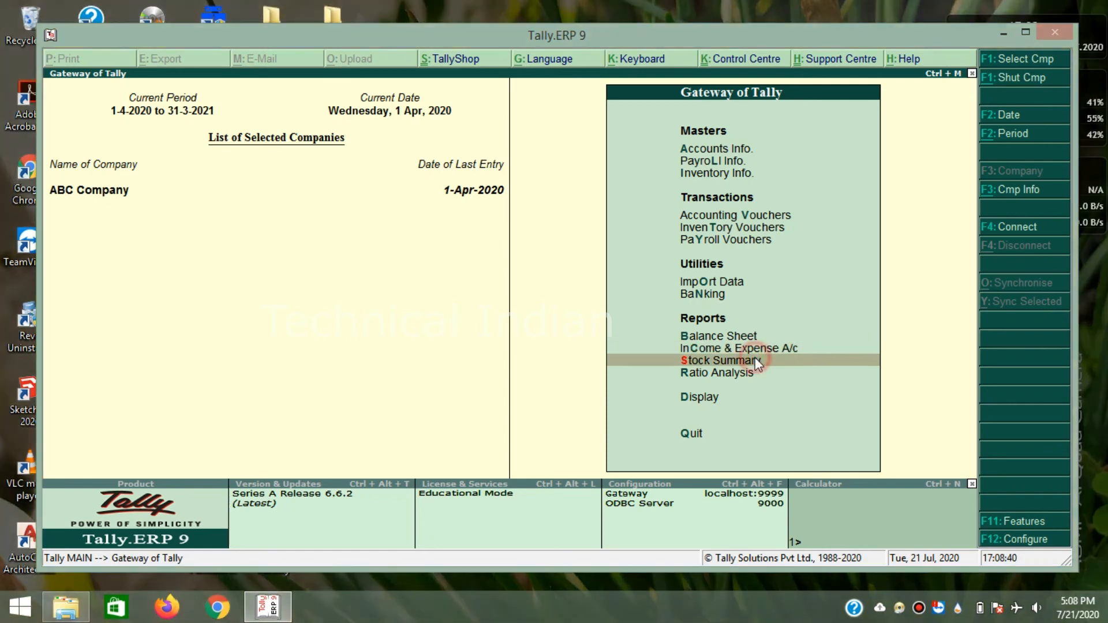
- View the Stock Summary (13,46,000.00 total), then return to the Gateway and highlight Ratio Analysis
{"action": "left_click", "coordinate": [741, 361]}
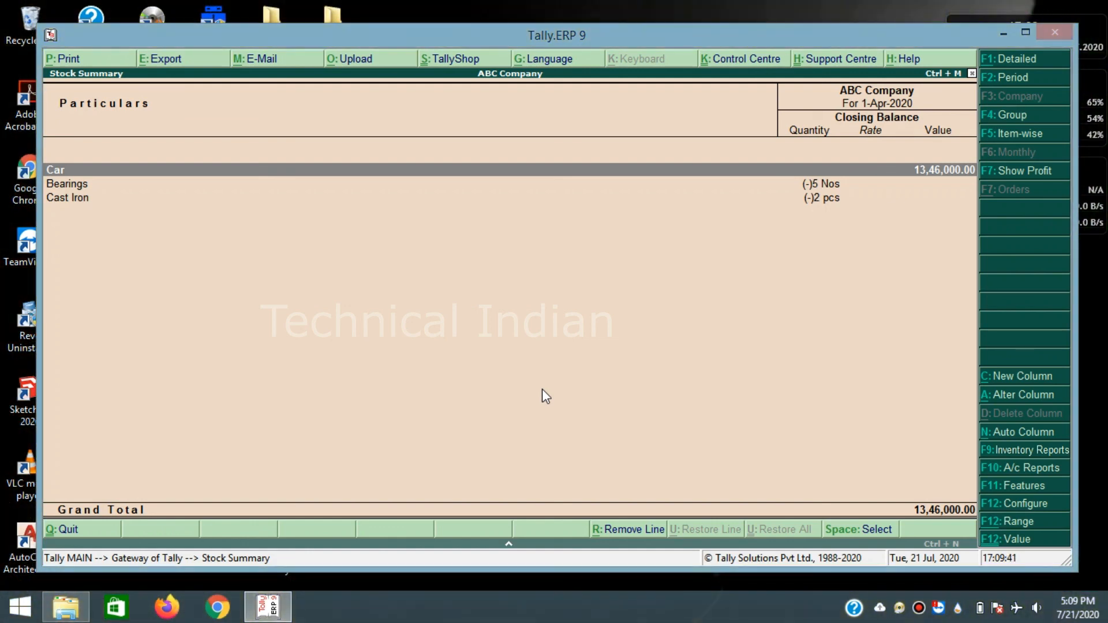
{"action": "key", "text": "Escape"}
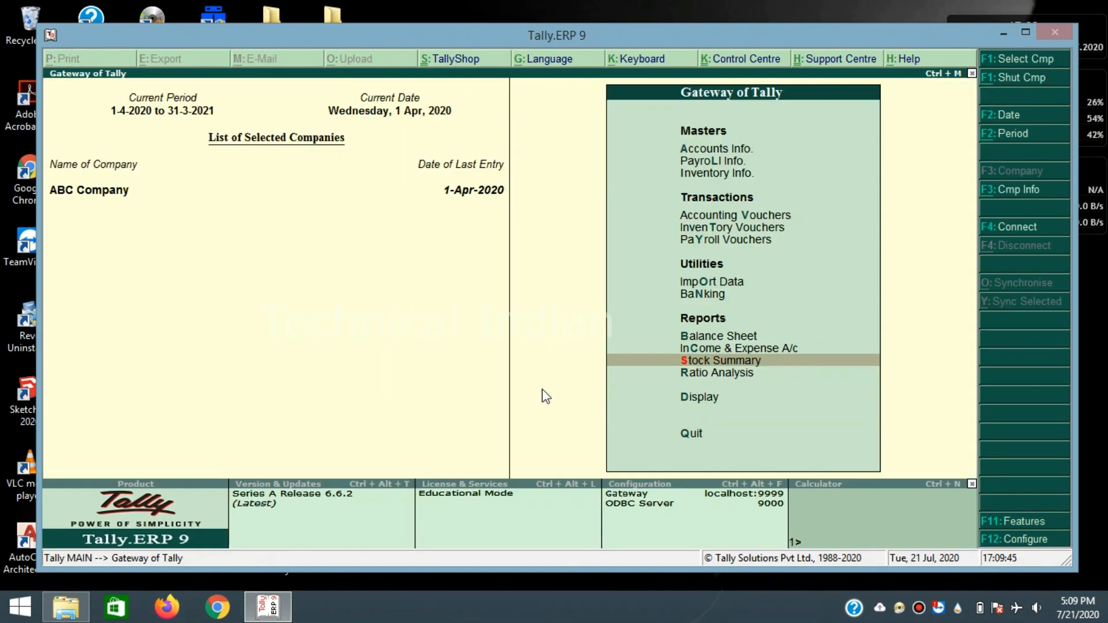
{"action": "key", "text": "Down"}
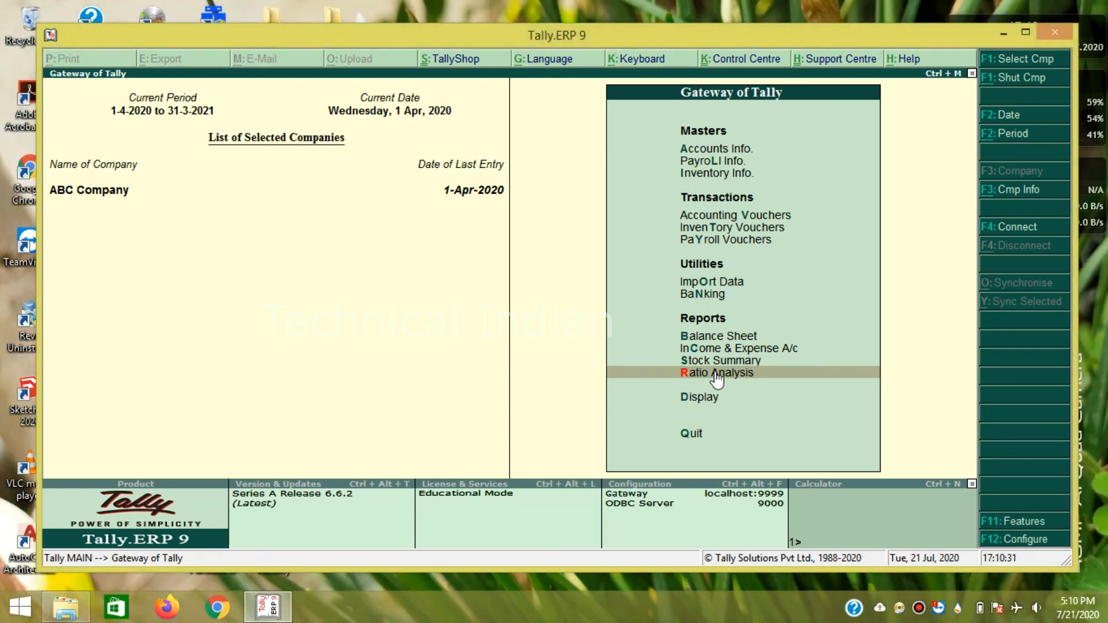
{"action": "left_click", "coordinate": [716, 372]}
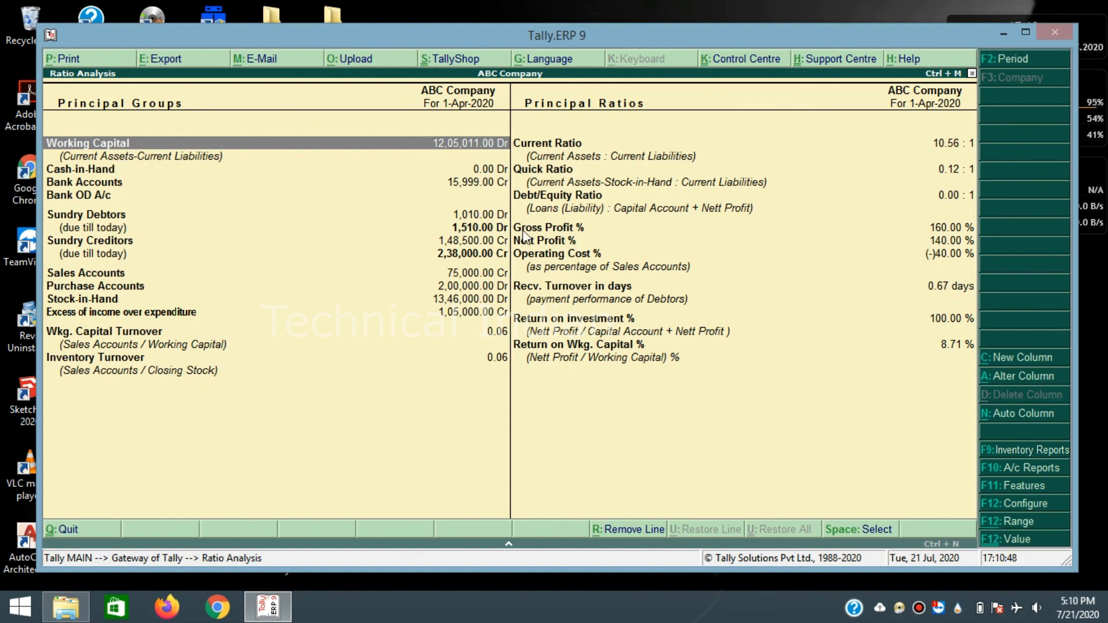
{"action": "left_click", "coordinate": [477, 287]}
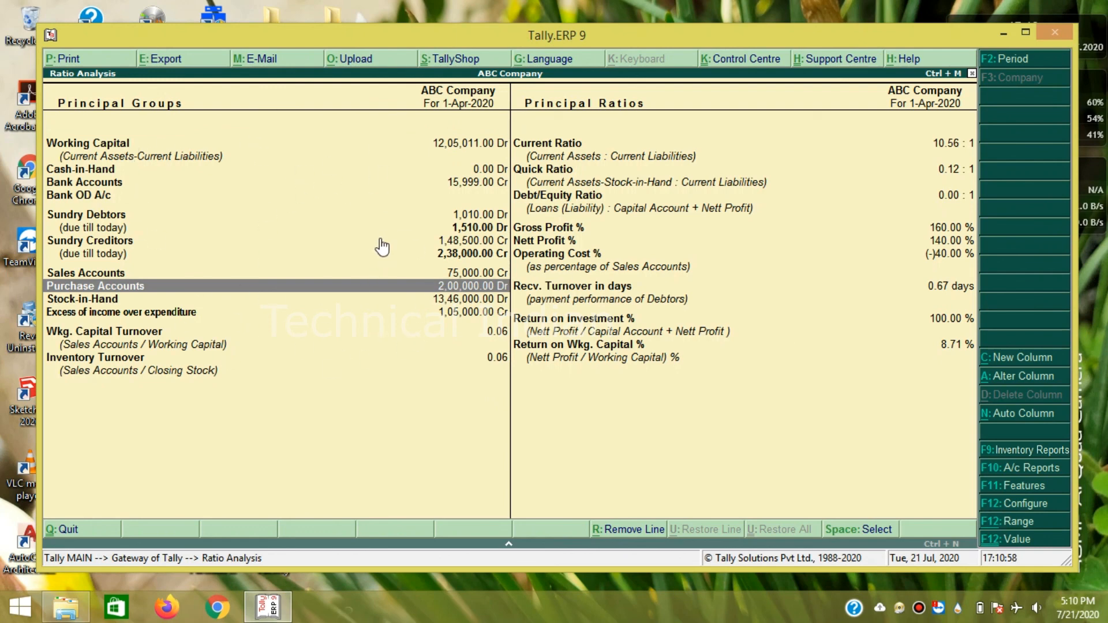
{"action": "key", "text": "Escape"}
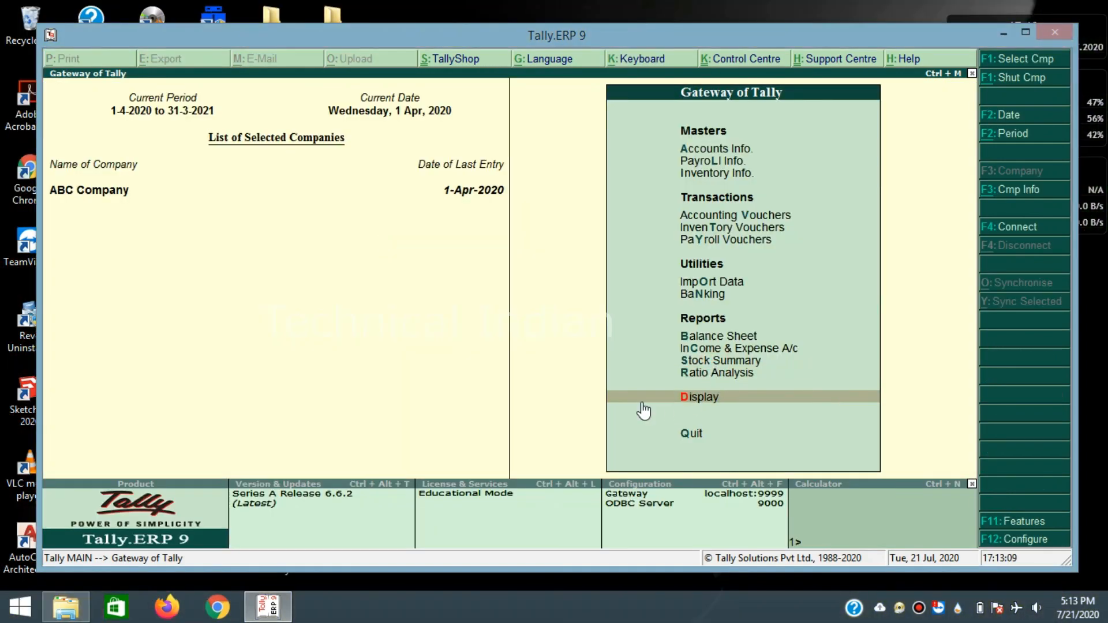
{"action": "left_click", "coordinate": [700, 404]}
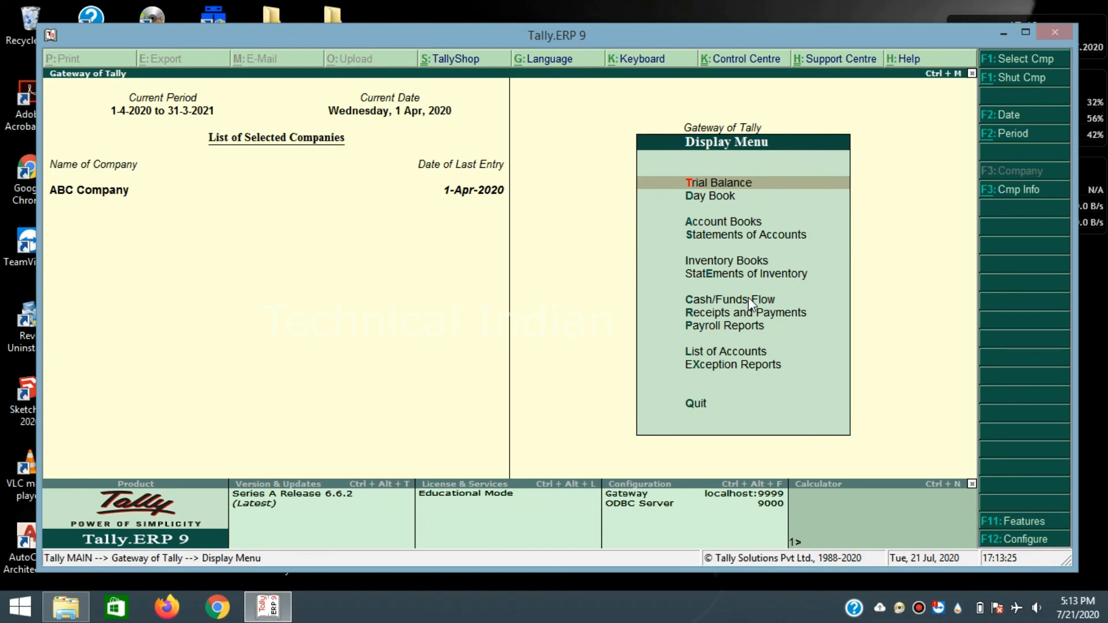
{"action": "left_click", "coordinate": [715, 181]}
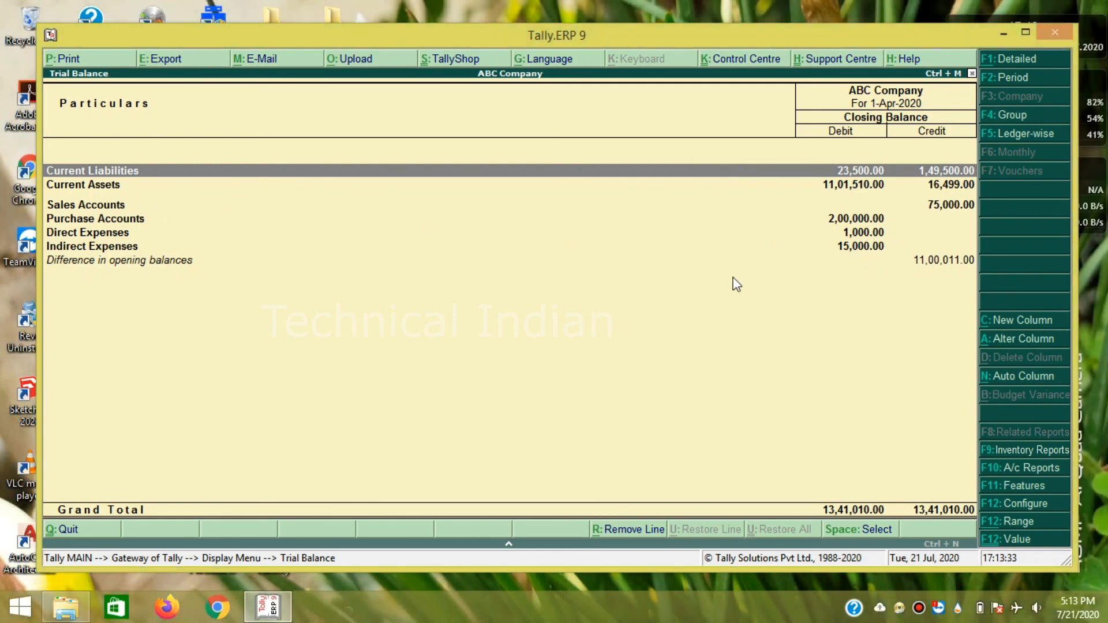
{"action": "key", "text": "Escape"}
{"action": "left_click", "coordinate": [705, 195]}
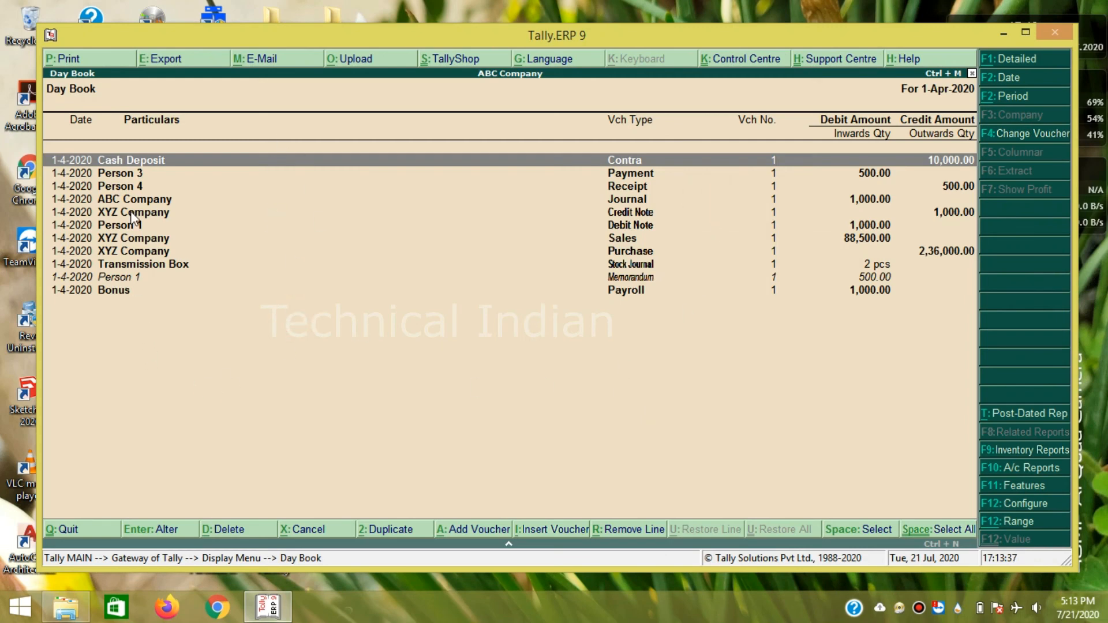
{"action": "key", "text": "Escape"}
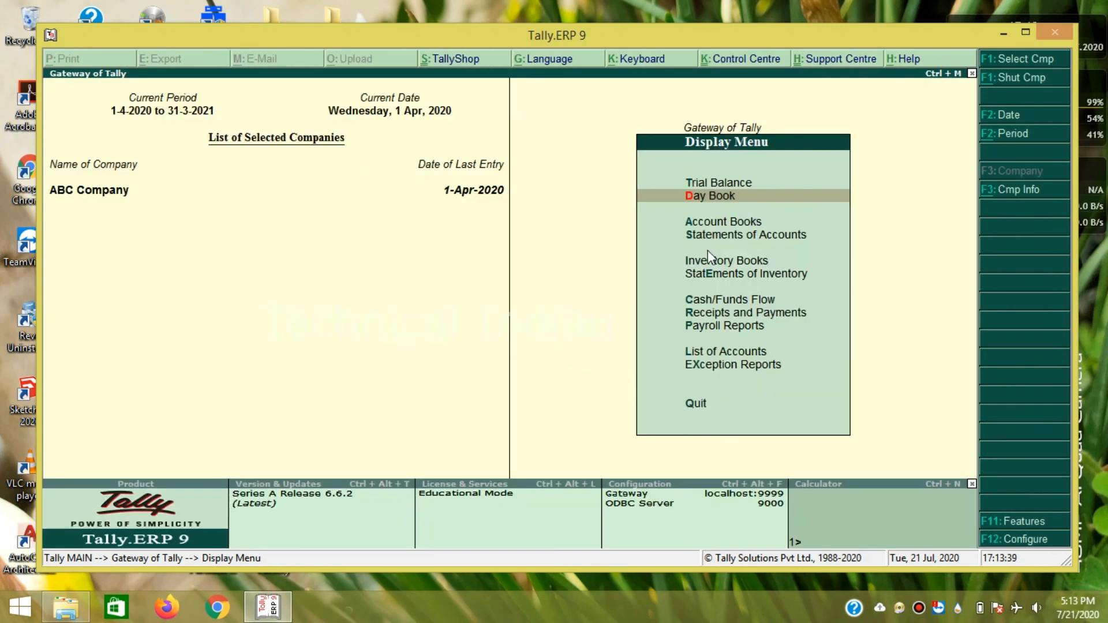
{"action": "left_click", "coordinate": [694, 404]}
{"action": "left_click", "coordinate": [695, 404]}
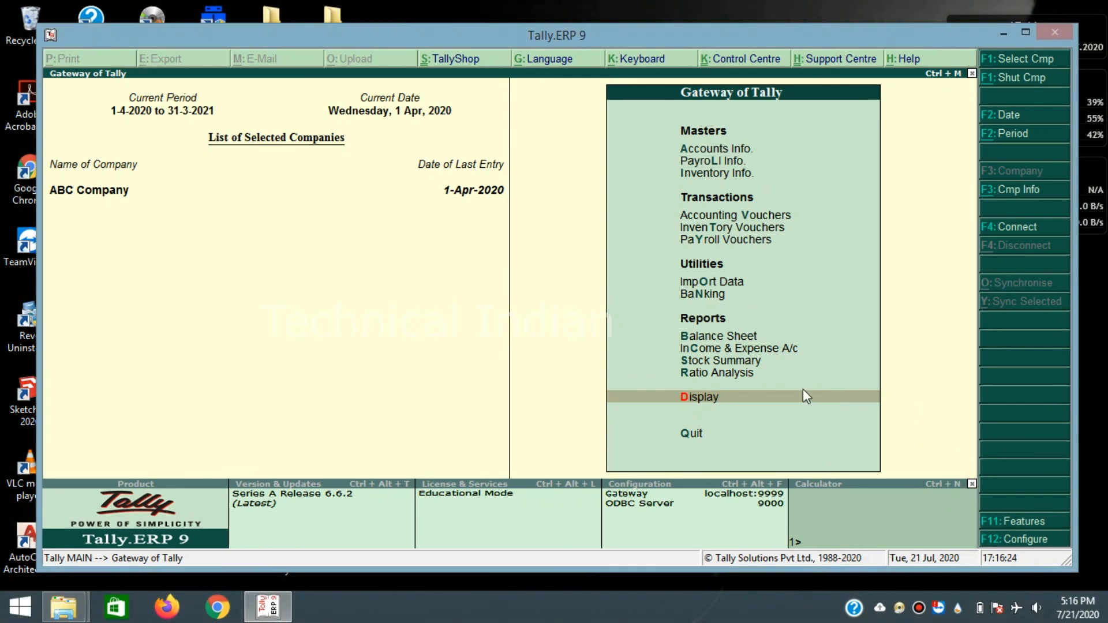
{"action": "key", "text": "alt+F3"}
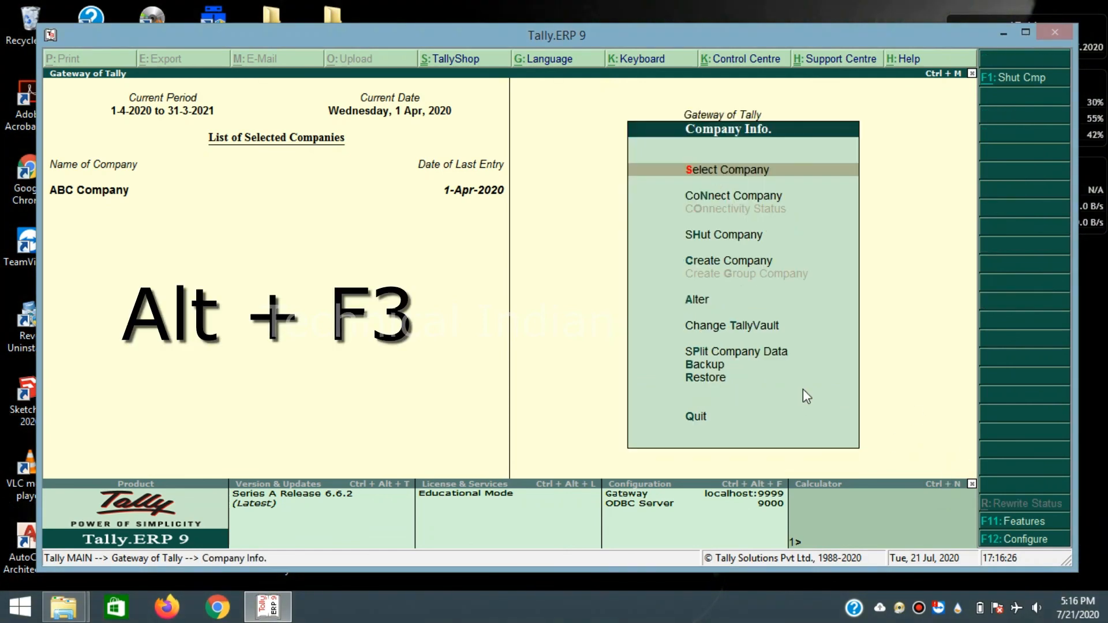
- Start the company backup and check in File Explorer that drive D is available
{"action": "left_click", "coordinate": [707, 365]}
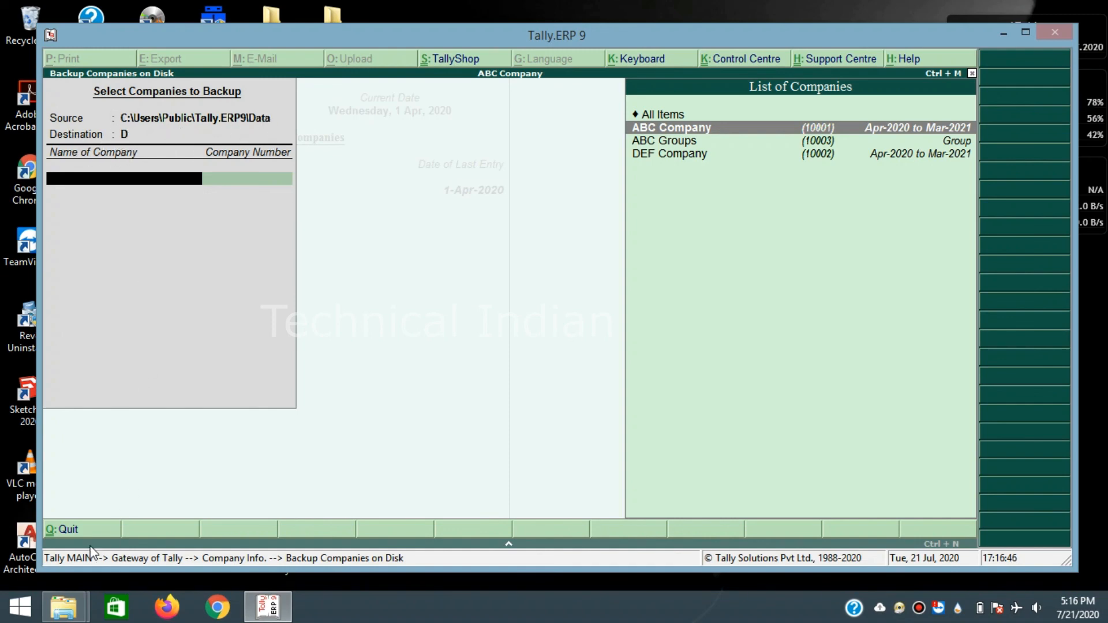
{"action": "left_click", "coordinate": [68, 609]}
{"action": "left_click", "coordinate": [363, 462]}
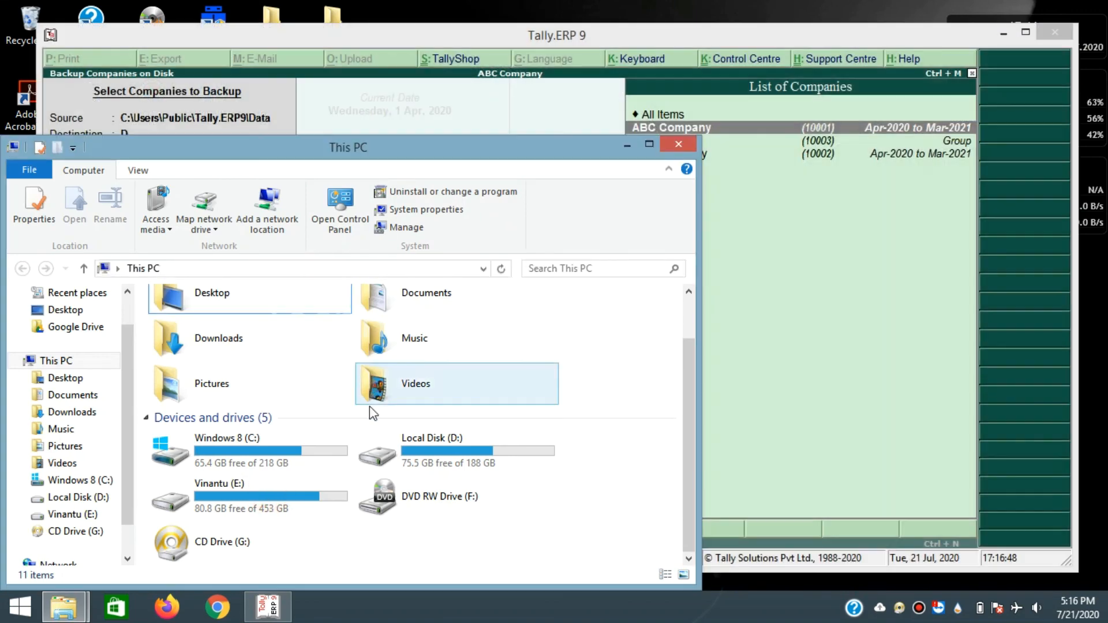
{"action": "left_click", "coordinate": [628, 145]}
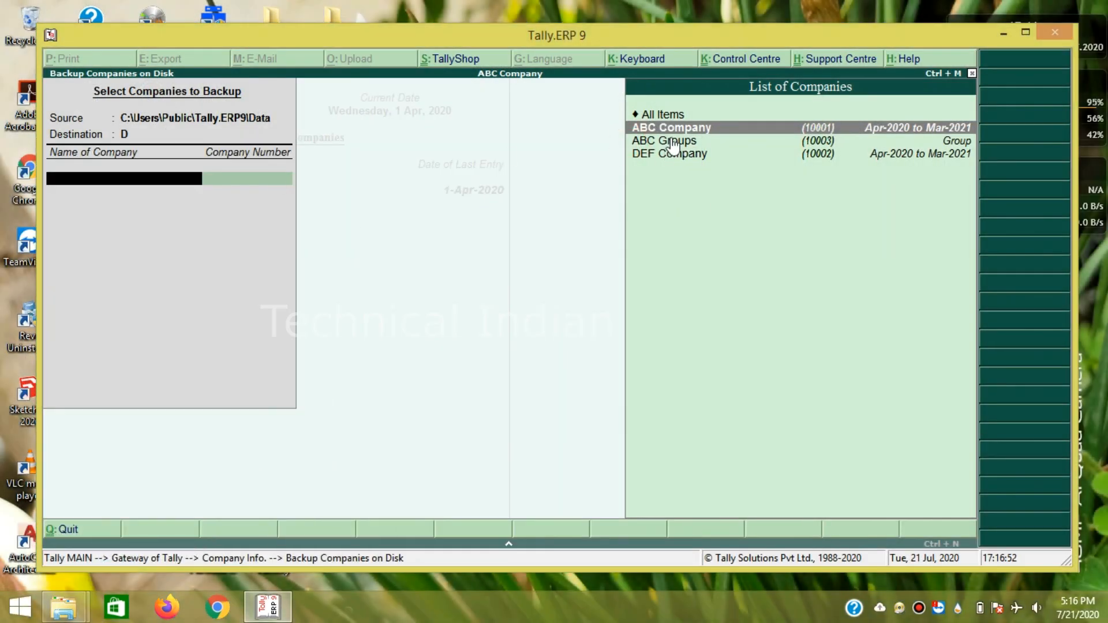
- Select ABC Company, ABC Groups and DEF Company and back them up to drive D
{"action": "key", "text": "Down"}
{"action": "key", "text": "Down"}
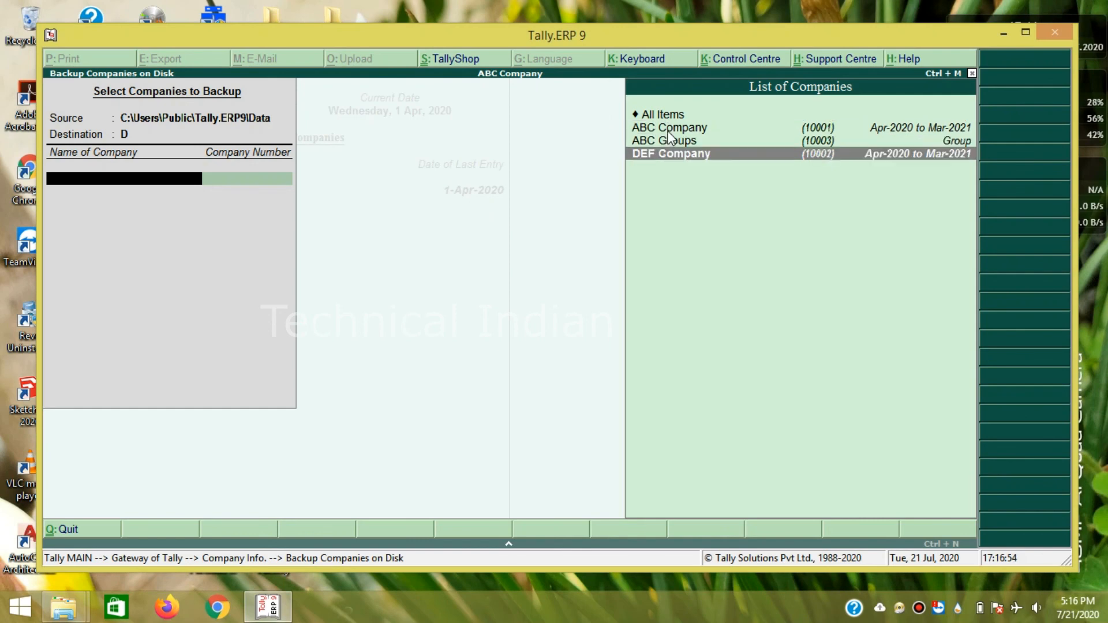
{"action": "key", "text": "Up"}
{"action": "key", "text": "Up"}
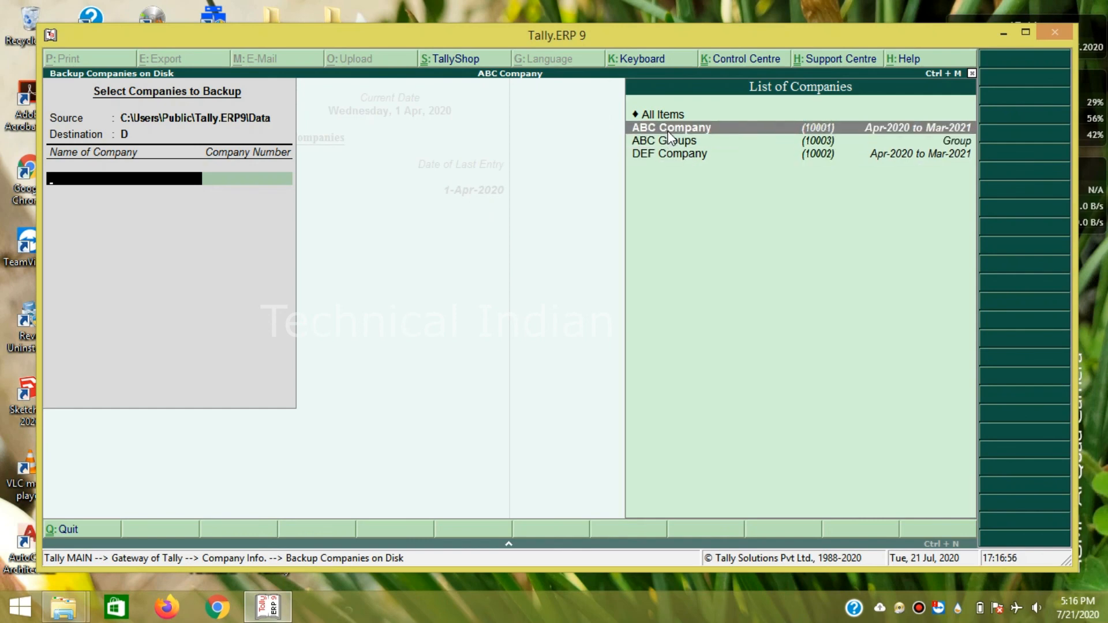
{"action": "key", "text": "Return"}
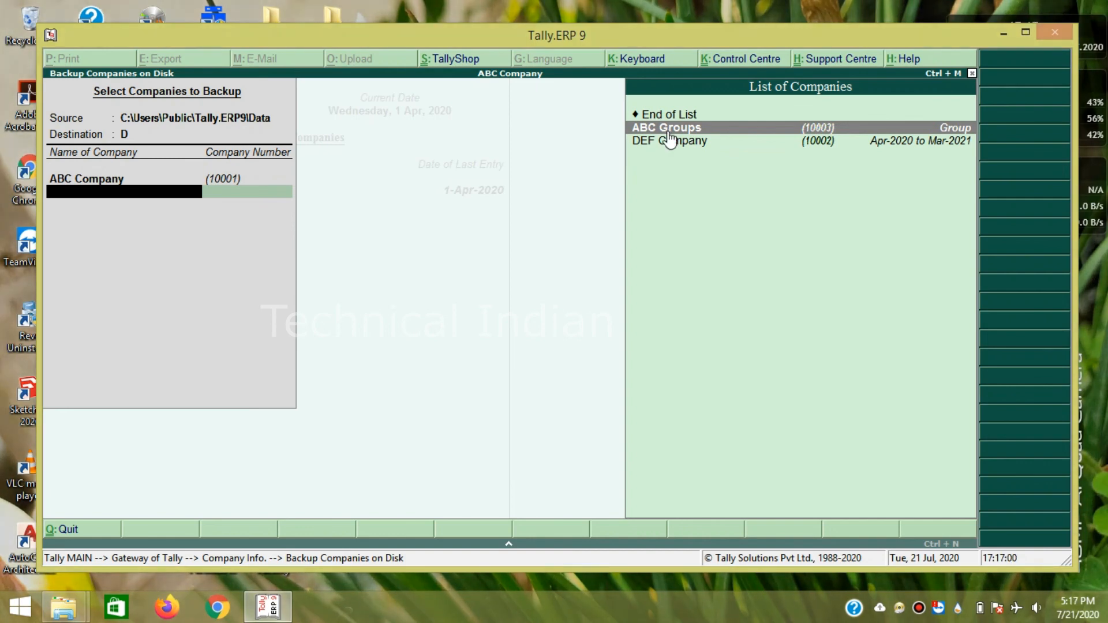
{"action": "key", "text": "Return"}
{"action": "key", "text": "Return"}
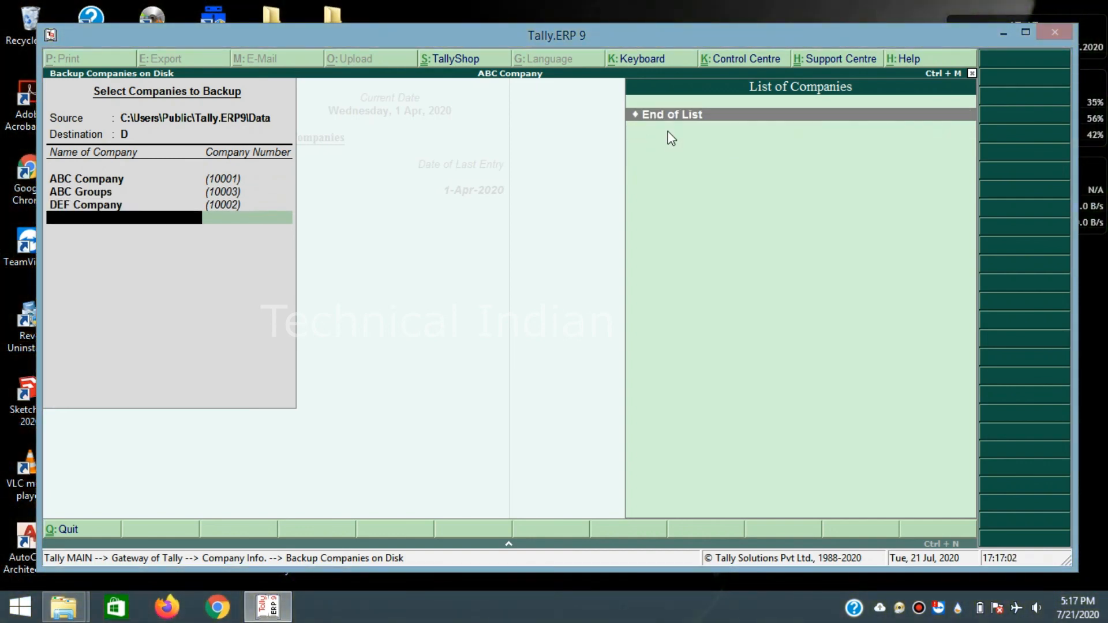
{"action": "key", "text": "Return"}
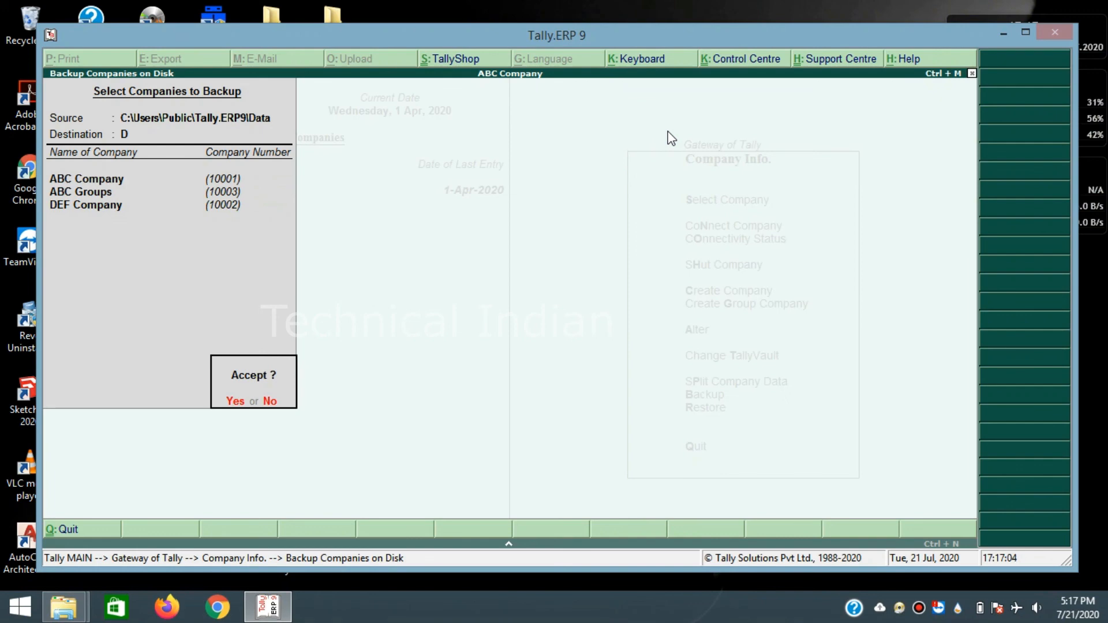
{"action": "key", "text": "Return"}
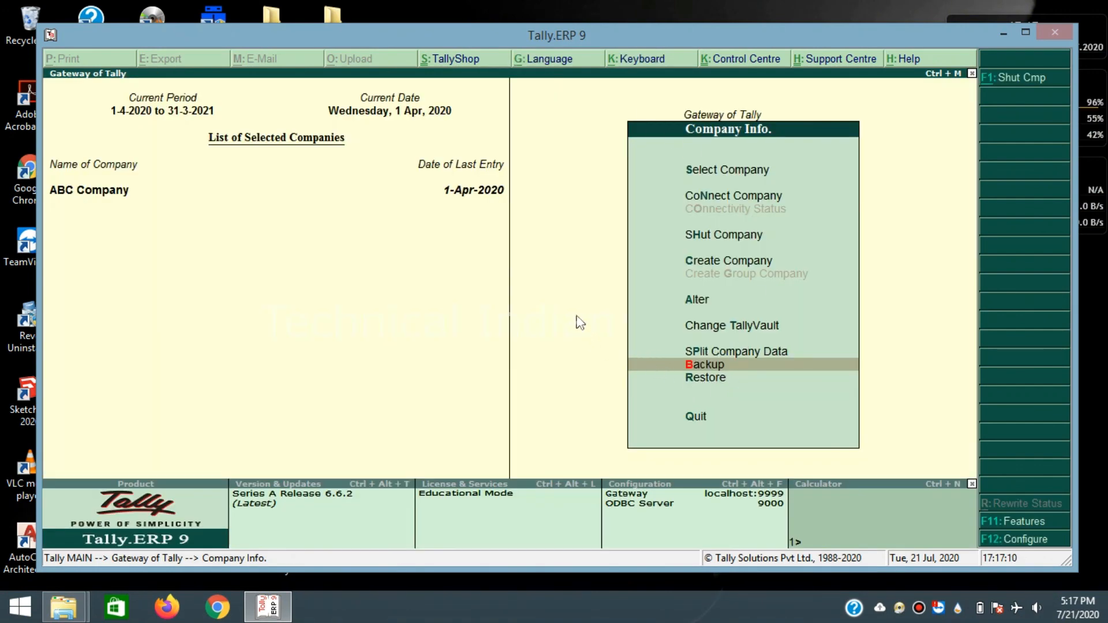
{"action": "left_click", "coordinate": [663, 376]}
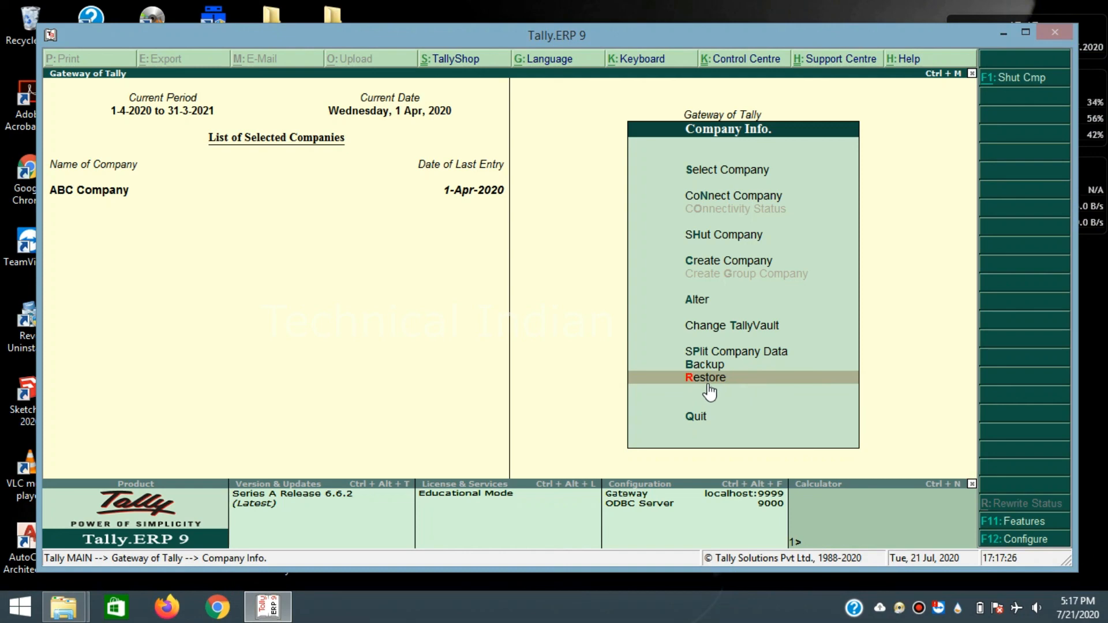
- Choose Restore, select ABC Company, ABC Groups and DEF Company, then confirm with Yes
{"action": "left_click", "coordinate": [702, 376]}
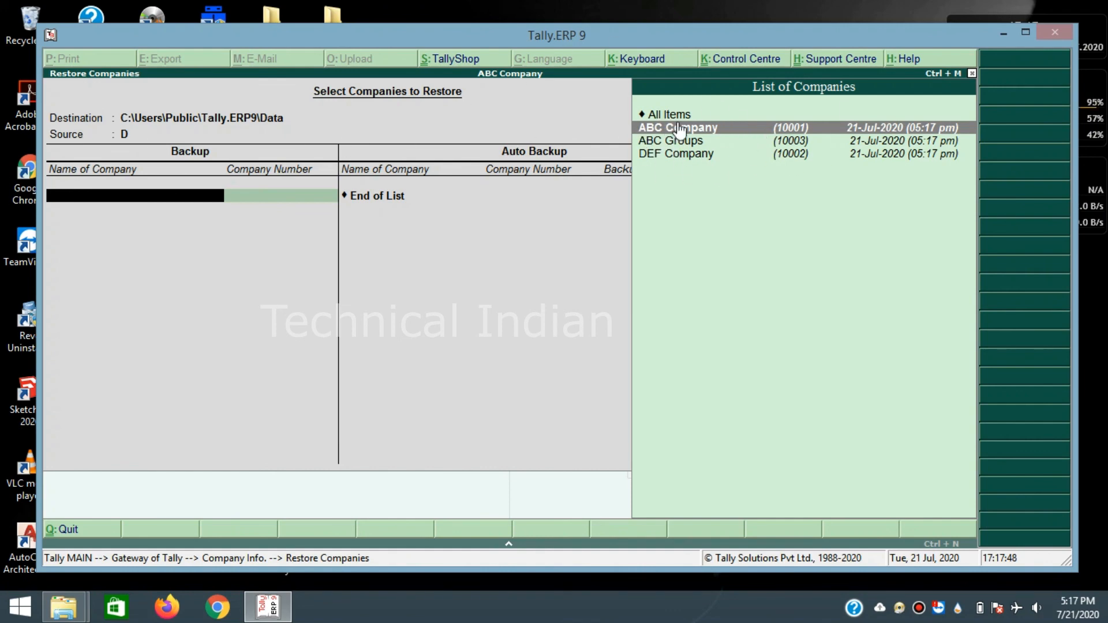
{"action": "key", "text": "Down"}
{"action": "key", "text": "Down"}
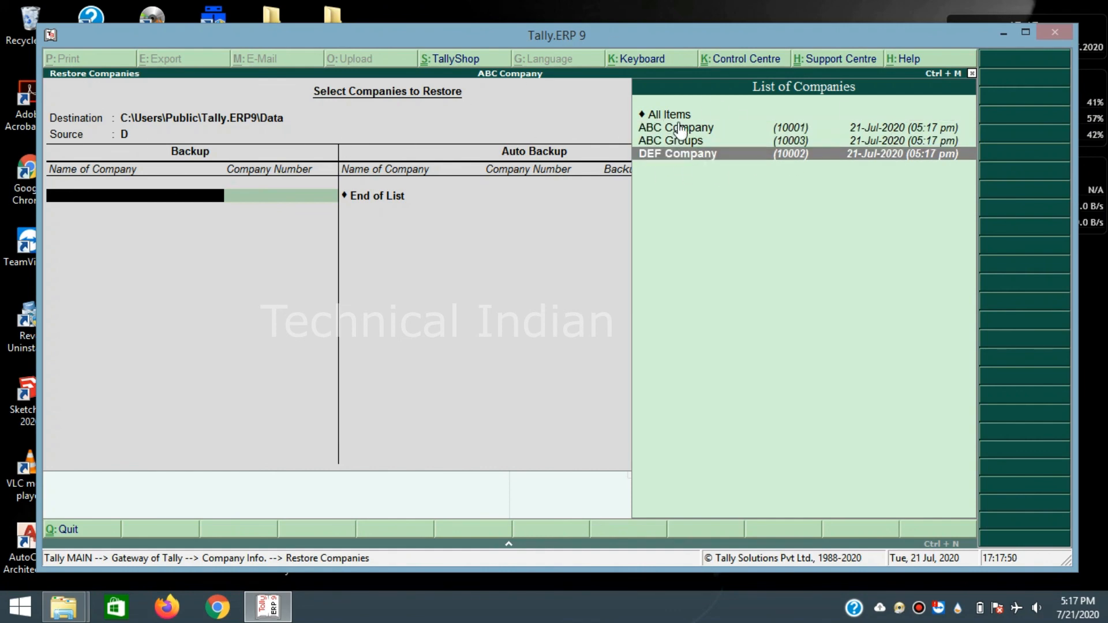
{"action": "key", "text": "Up"}
{"action": "key", "text": "Up"}
{"action": "key", "text": "Return"}
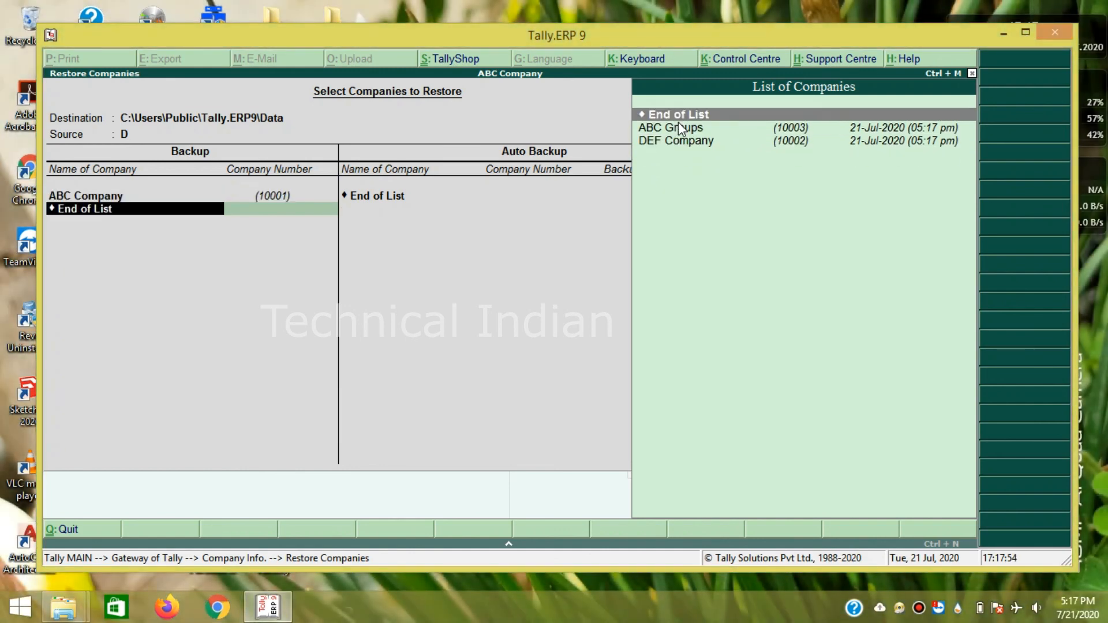
{"action": "key", "text": "Down"}
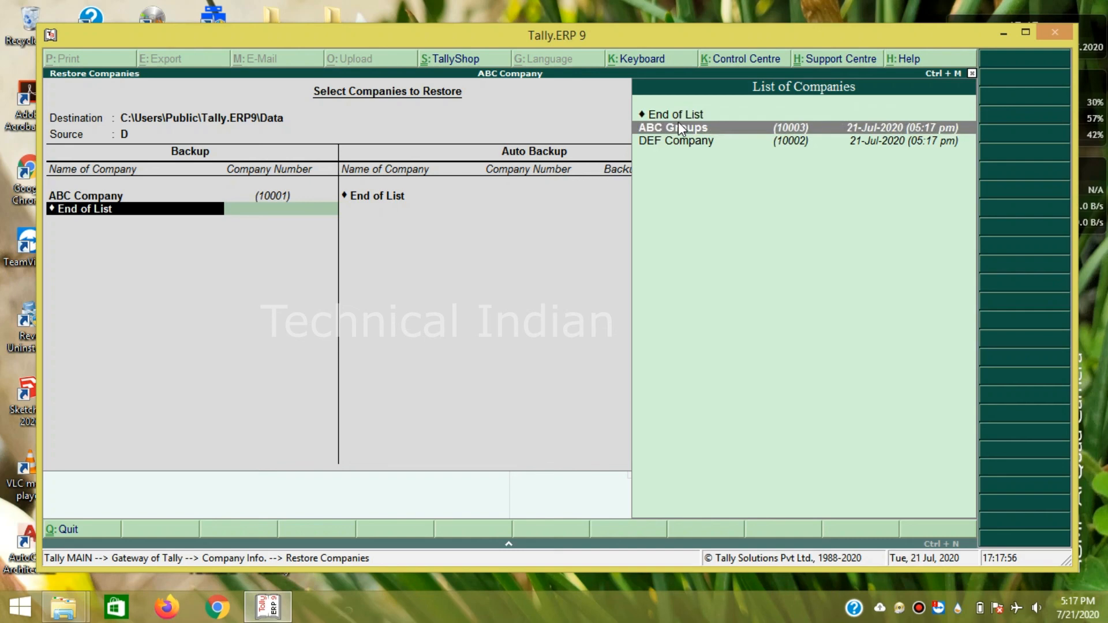
{"action": "key", "text": "Return"}
{"action": "key", "text": "Down"}
{"action": "key", "text": "Return"}
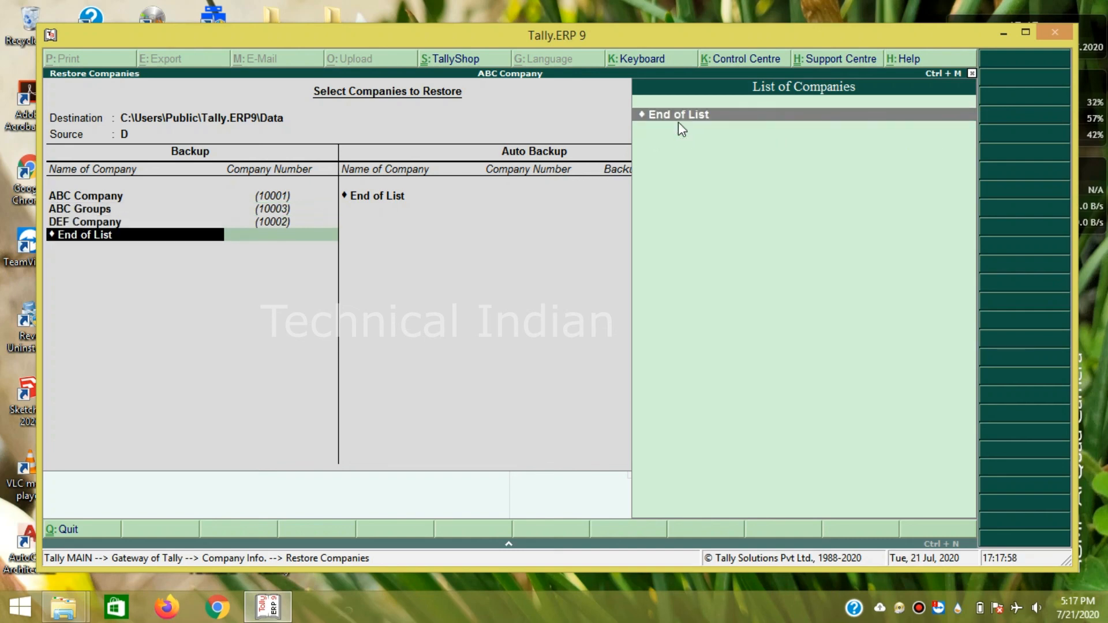
{"action": "key", "text": "Return"}
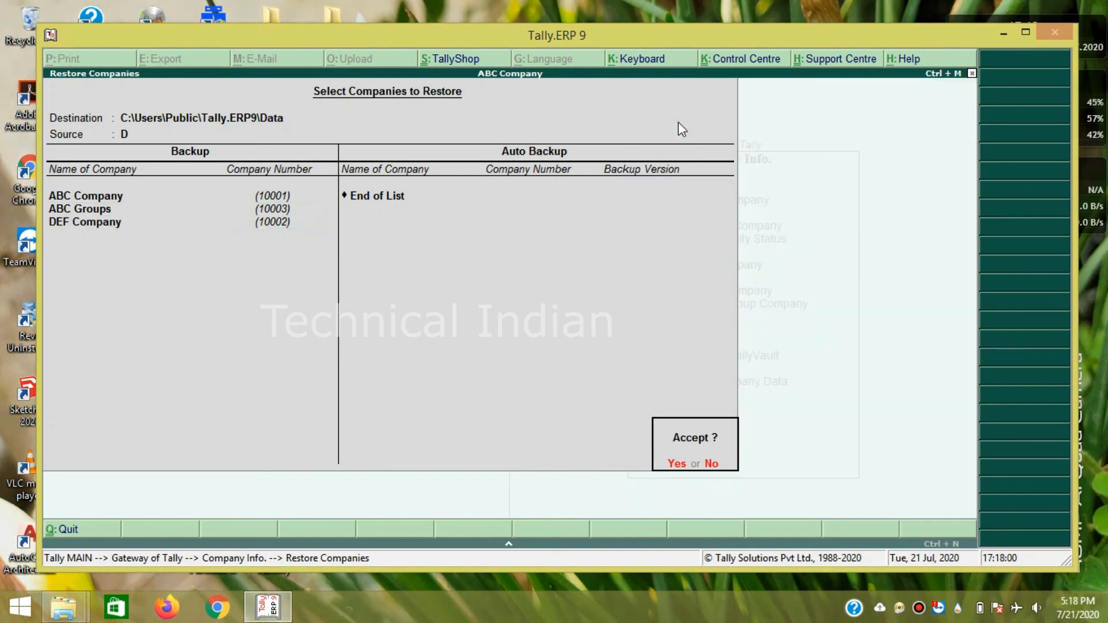
{"action": "key", "text": "Return"}
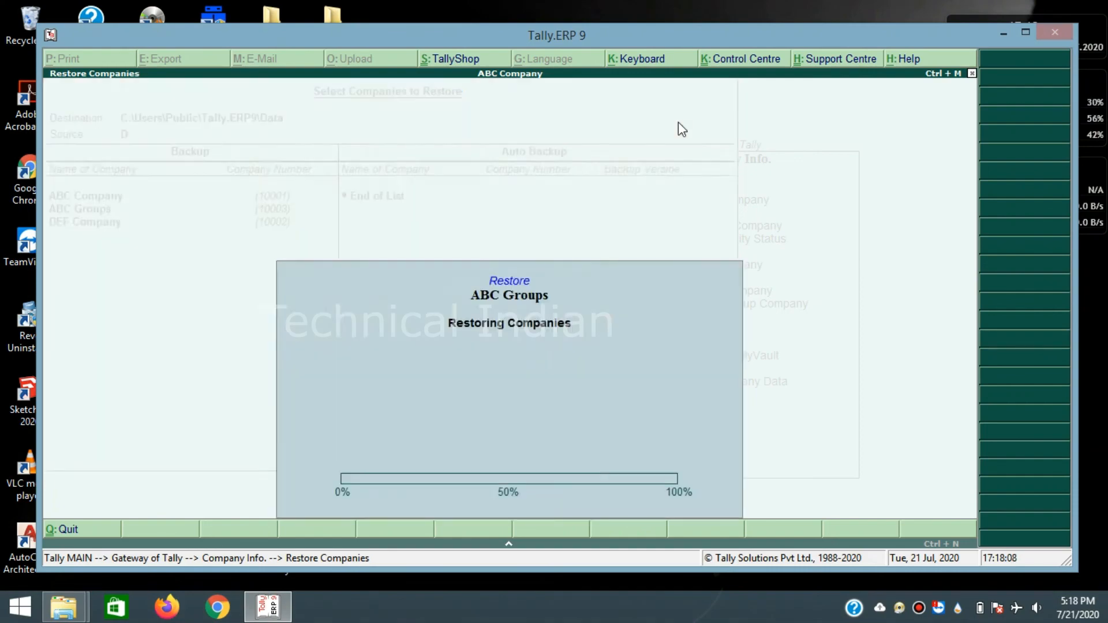